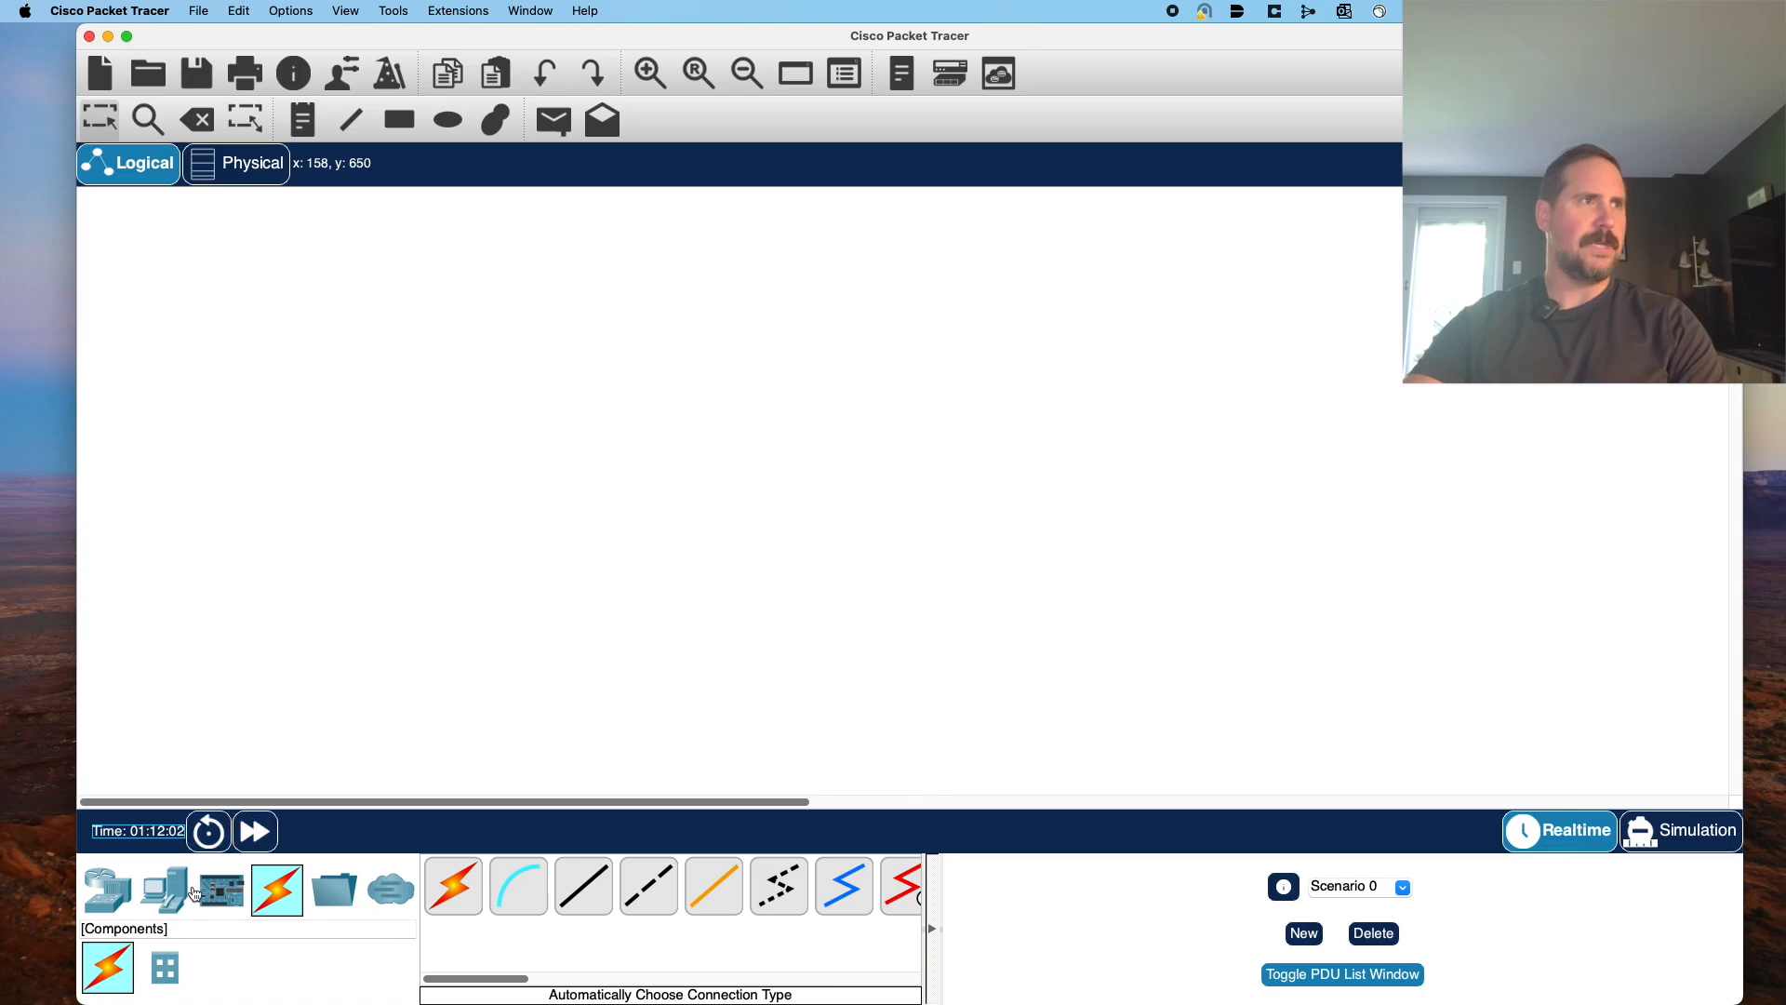
# Place a 1941 router near the top centre of the workspace and a 2960 switch below it.
pyautogui.click(95, 896)
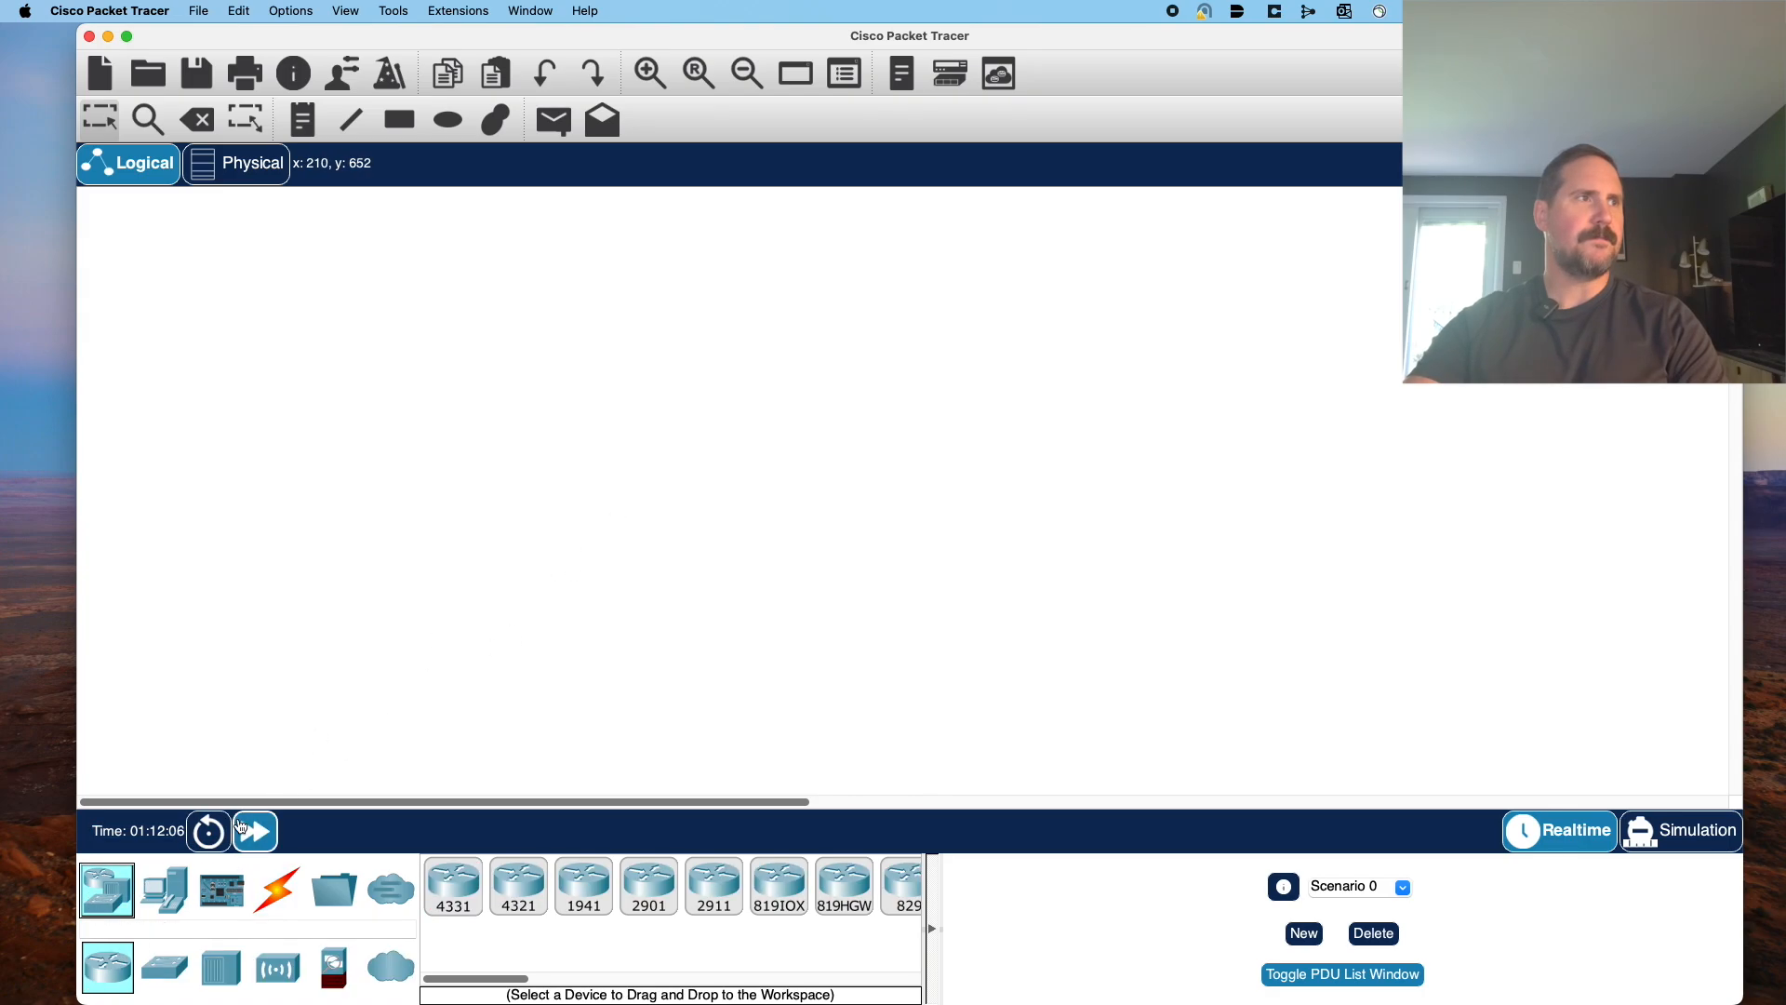
pyautogui.moveTo(106, 968); pyautogui.dragTo(888, 268)
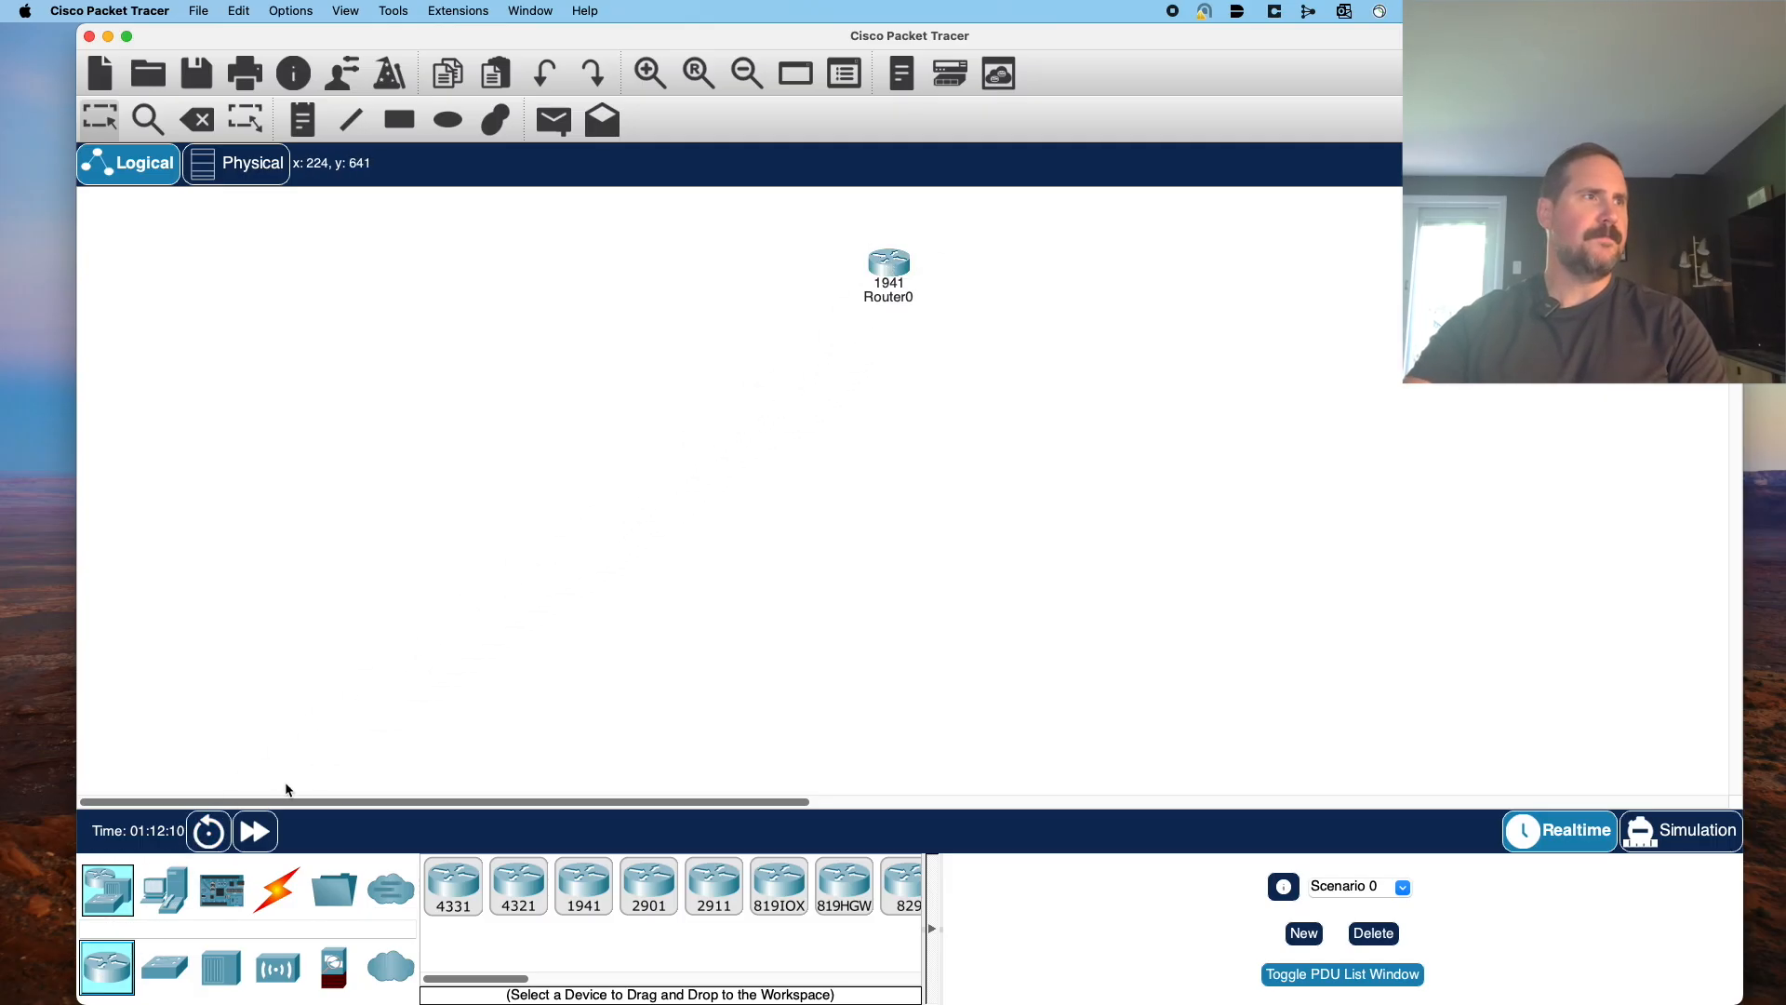
pyautogui.click(163, 973)
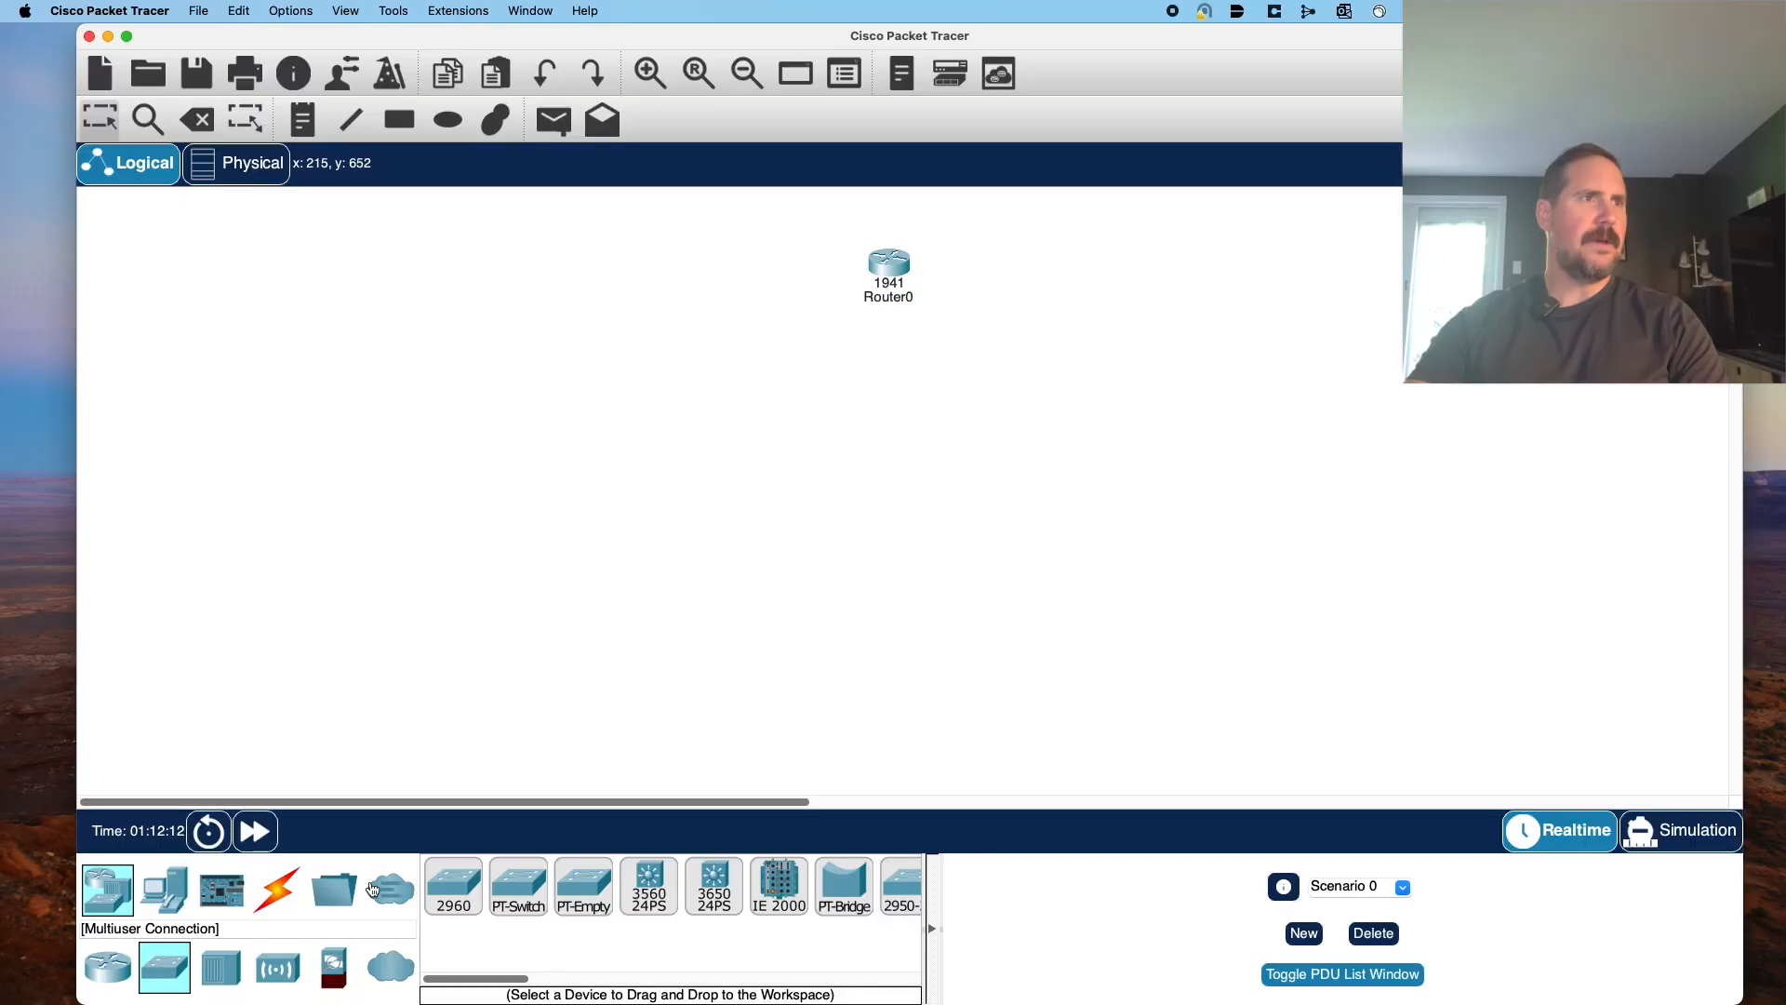
pyautogui.moveTo(453, 884); pyautogui.dragTo(884, 443)
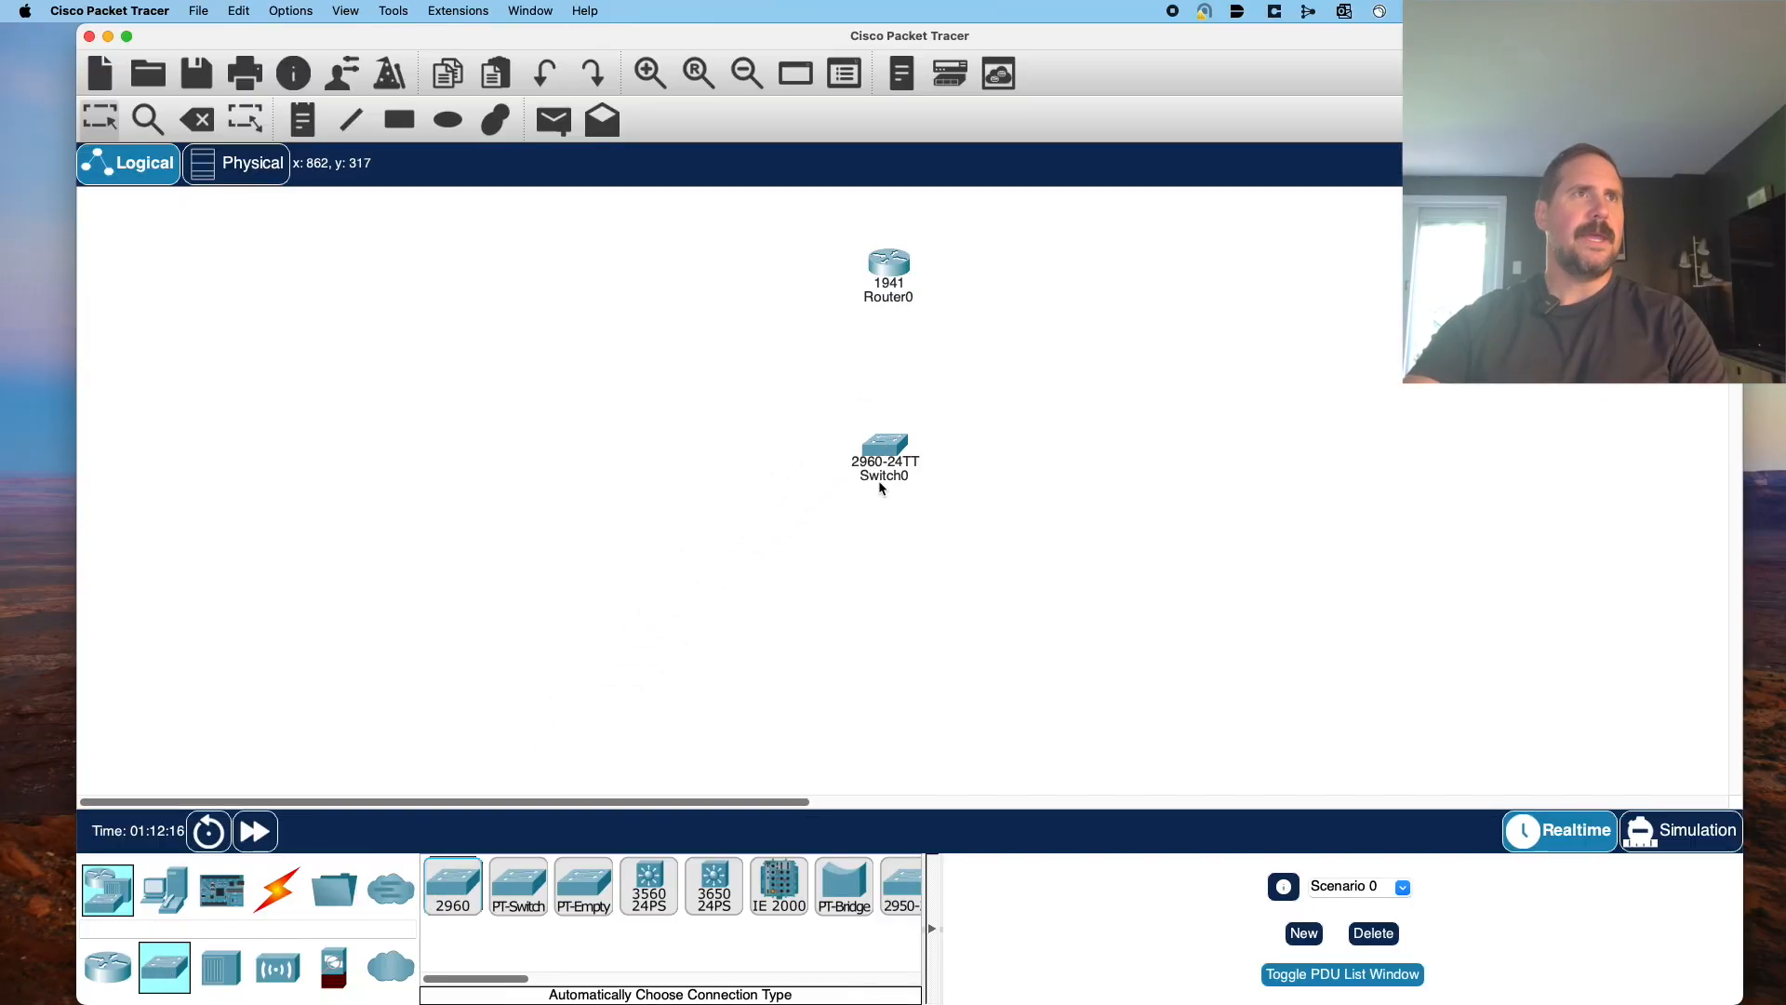
# Place three PCs in a row below the switch: one to its left, one directly beneath and one to its right.
pyautogui.click(155, 895)
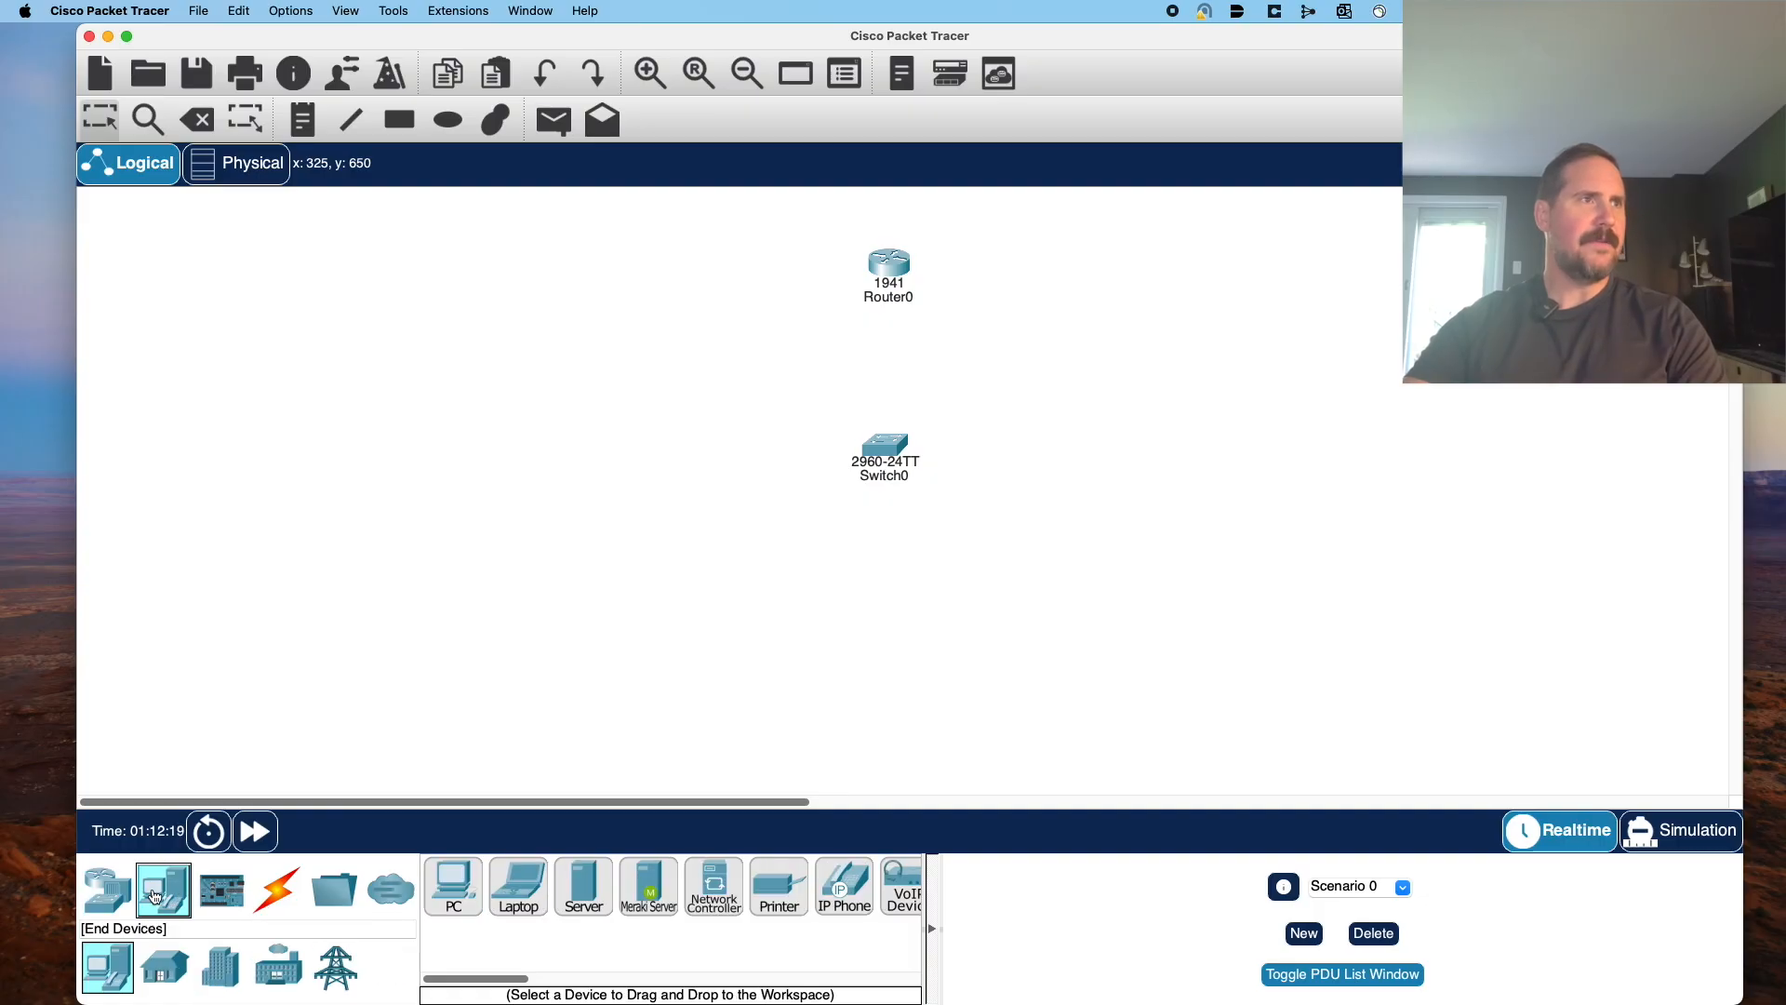
pyautogui.click(458, 896)
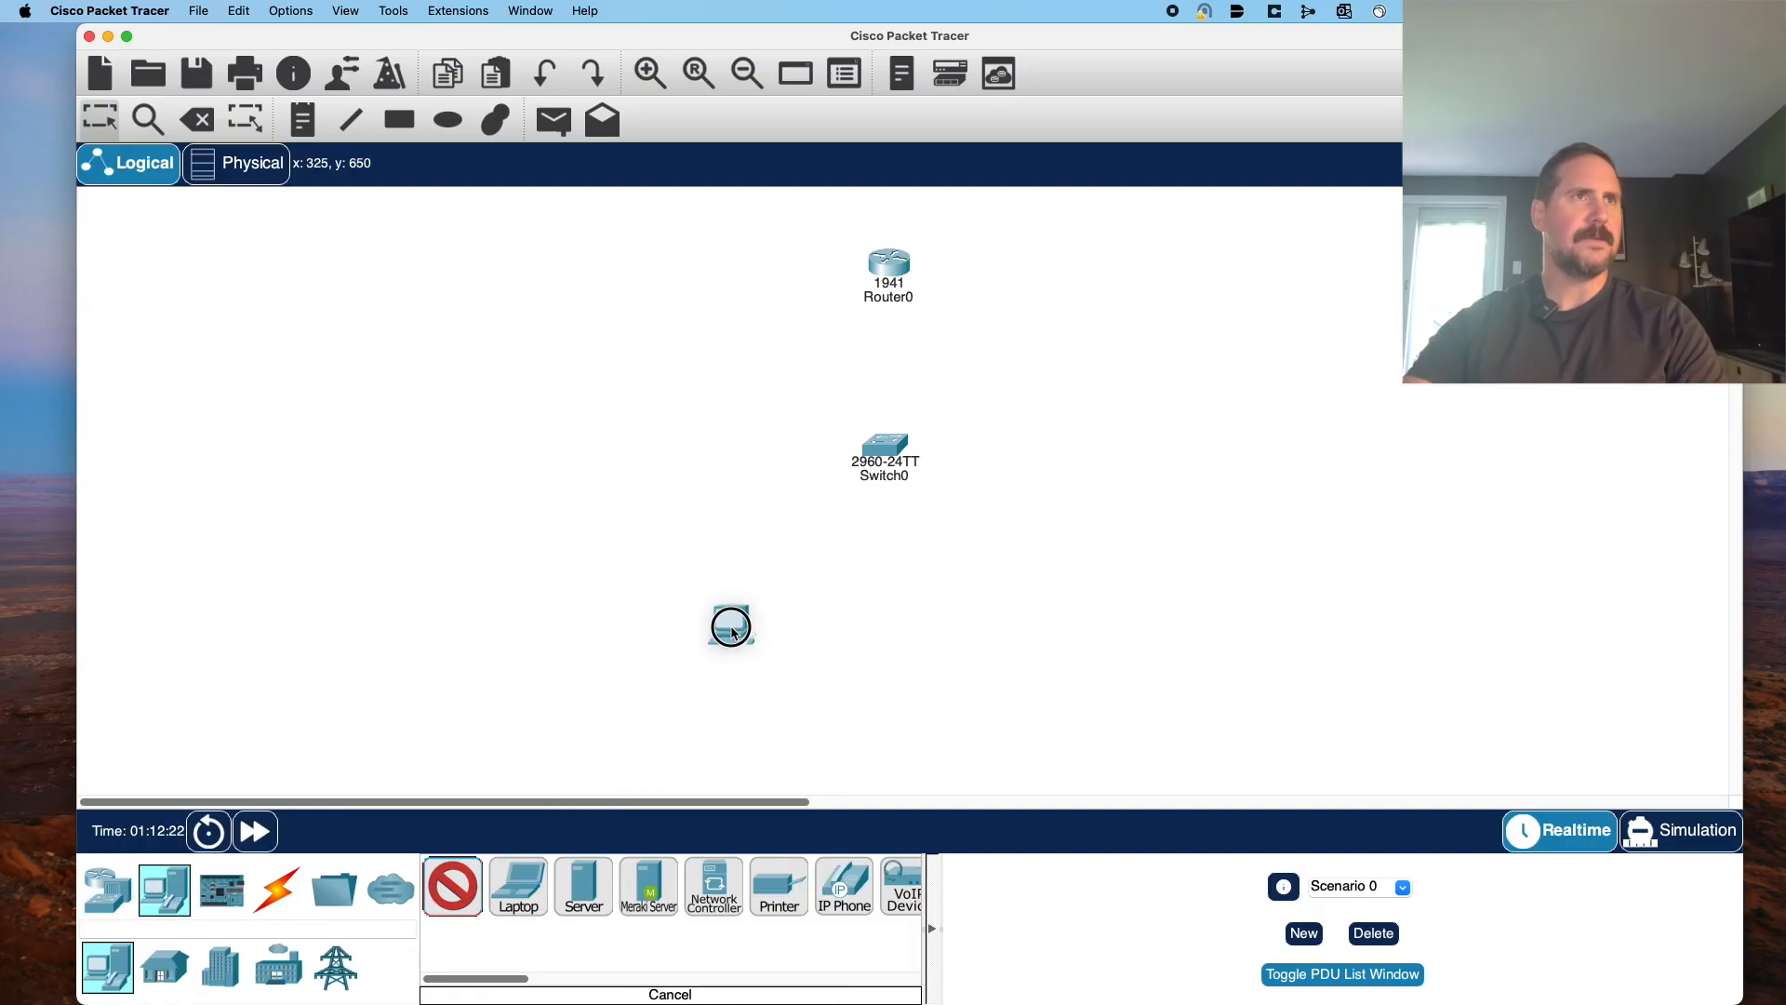
pyautogui.click(551, 583)
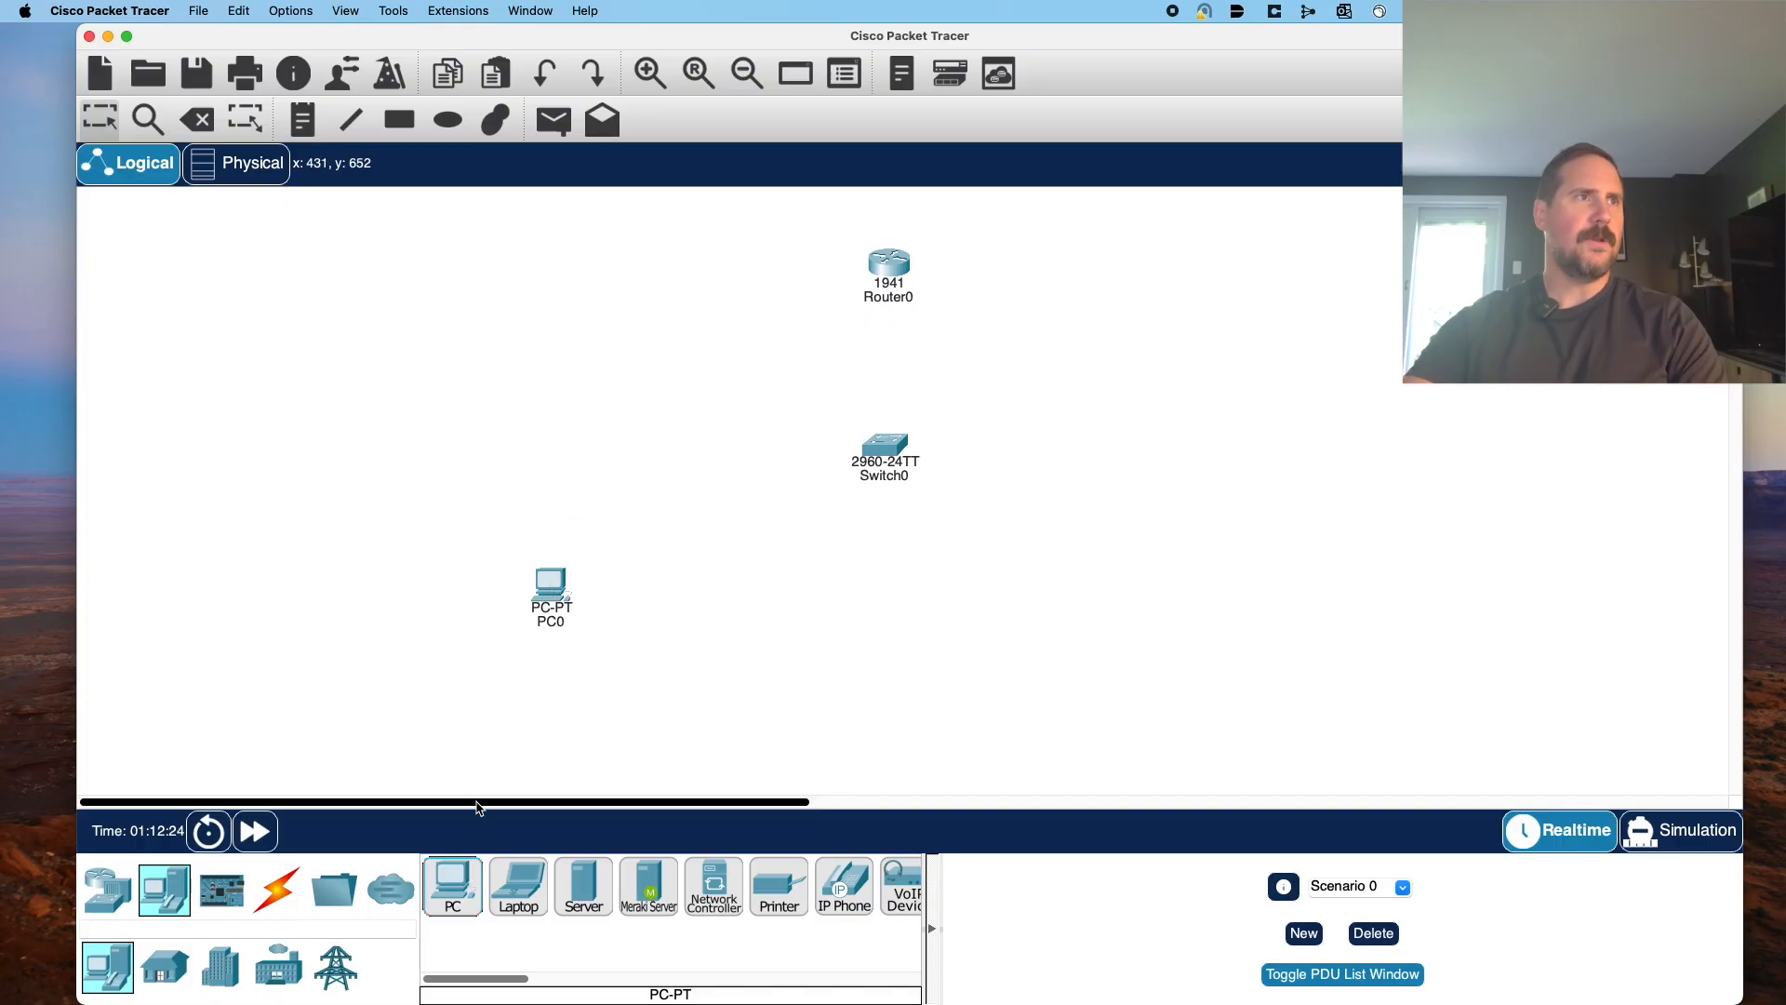
pyautogui.click(458, 891)
pyautogui.click(879, 654)
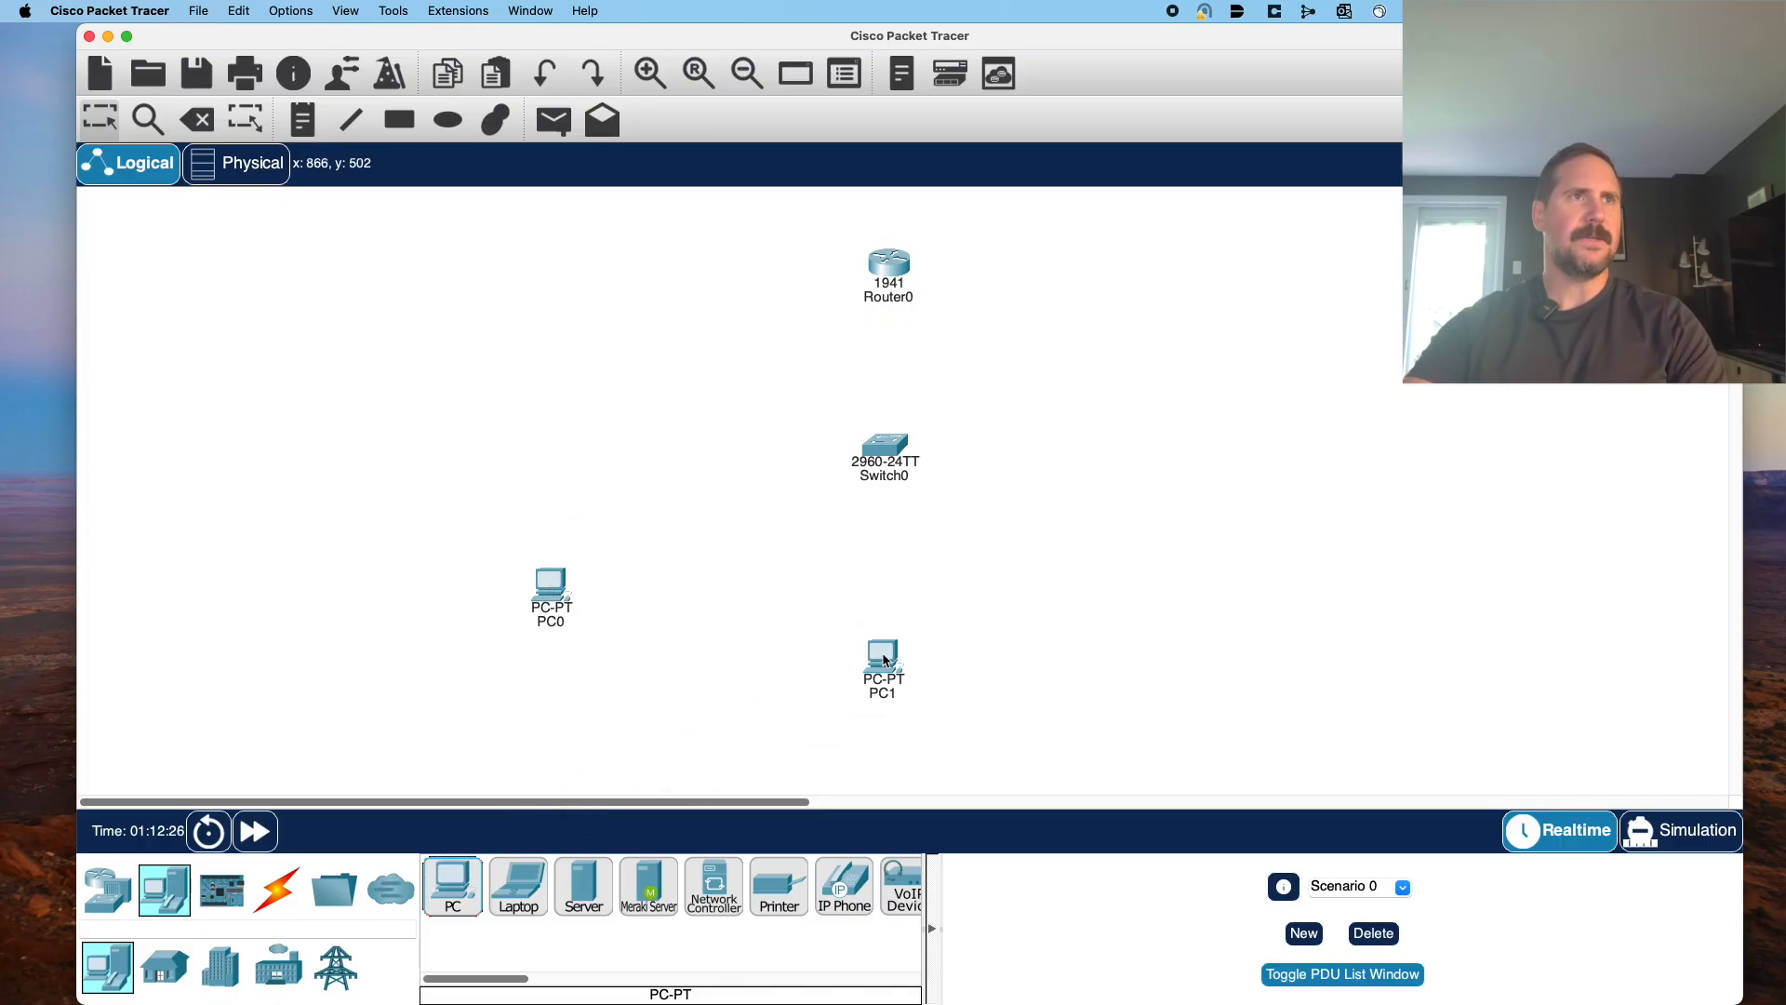
pyautogui.click(458, 892)
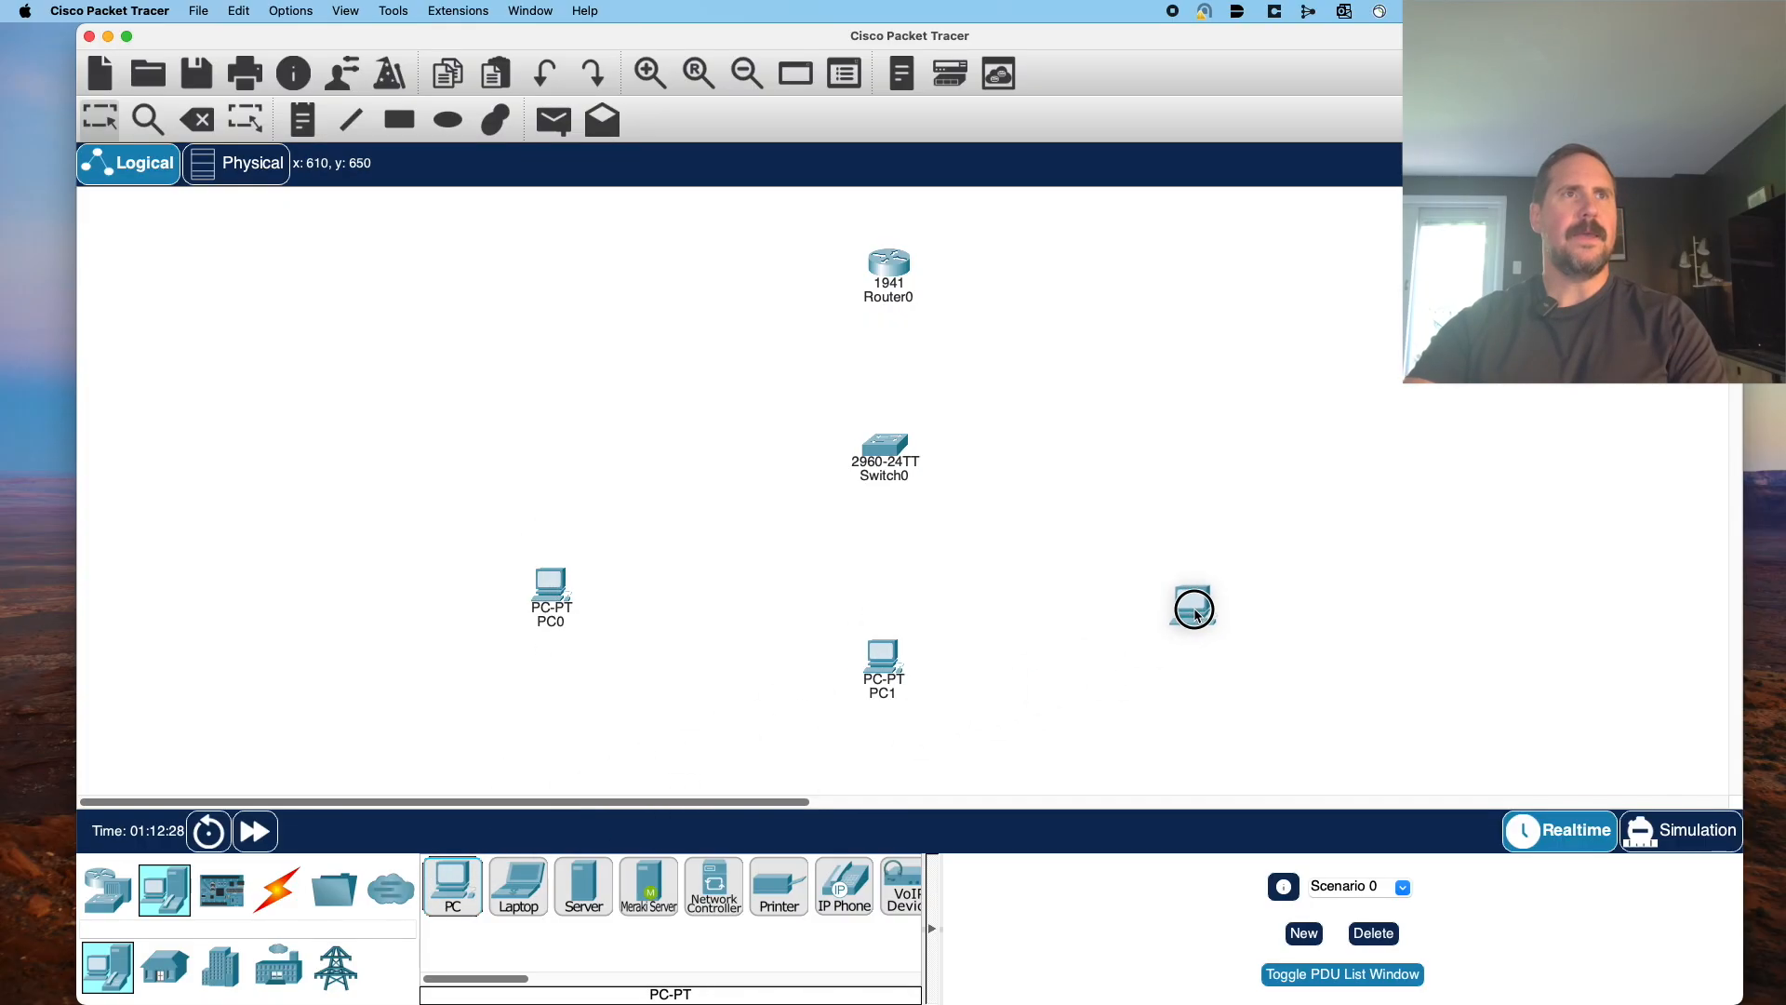
pyautogui.click(1246, 614)
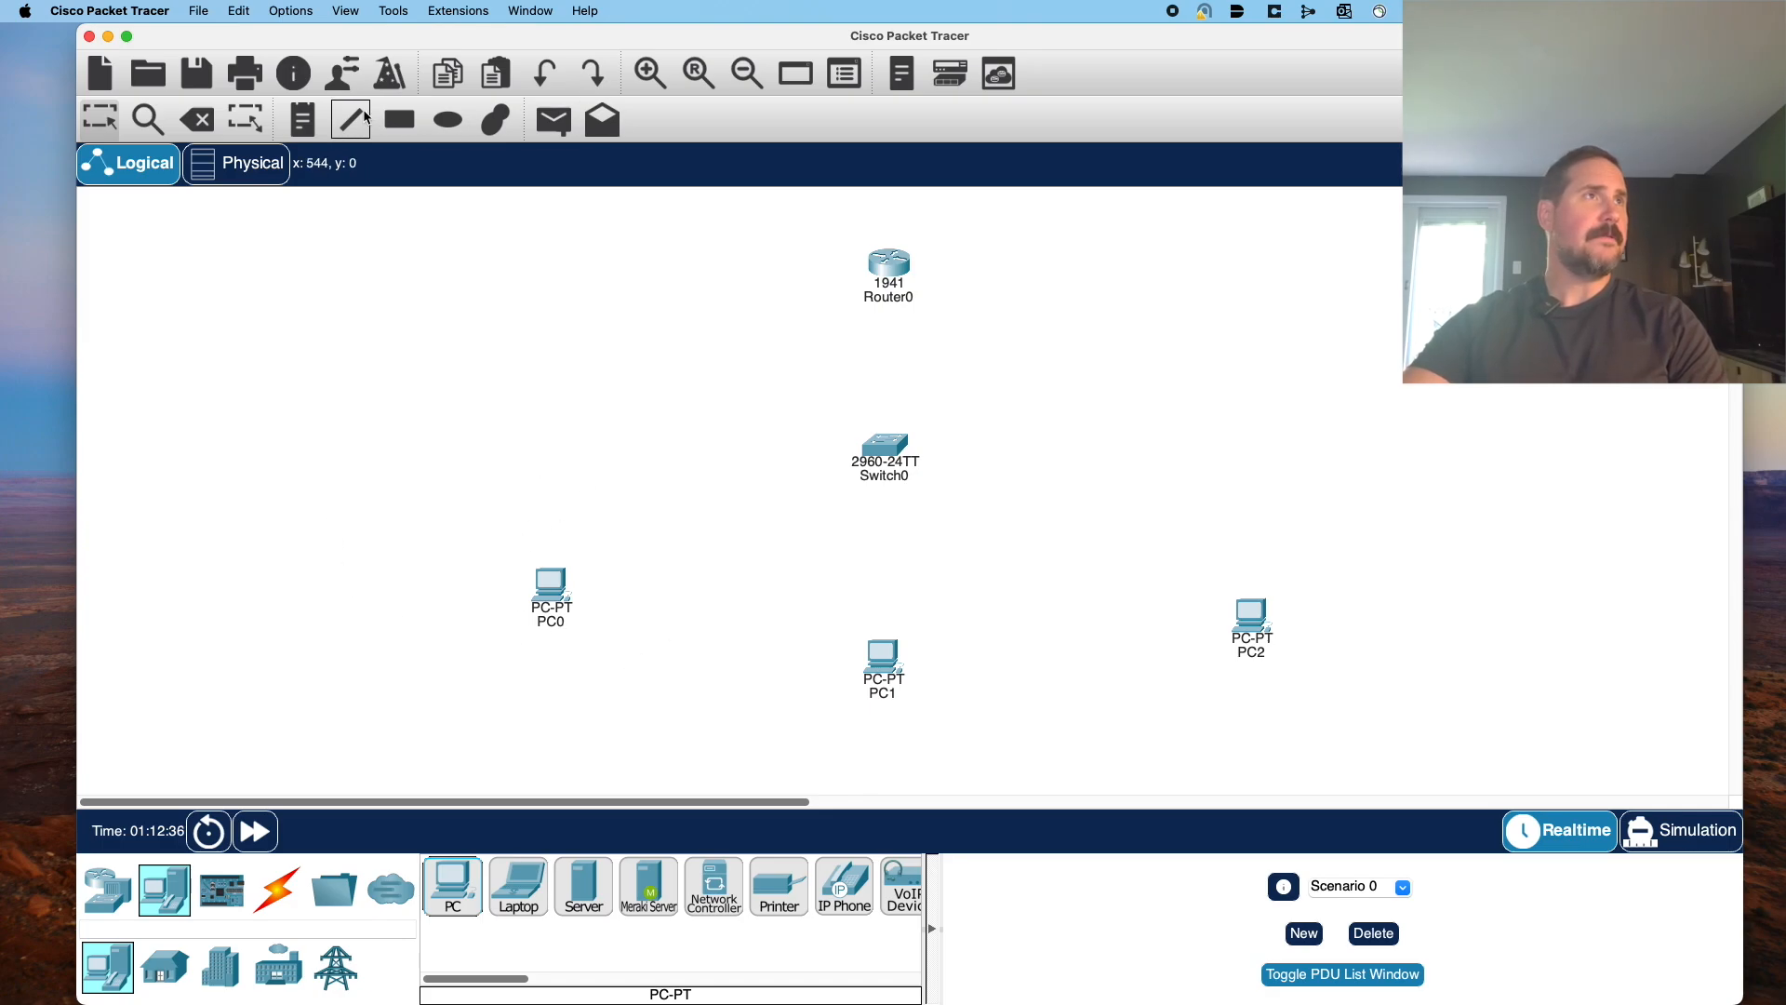
# Draw an outlined rectangle with a bright green fill around PC0.
pyautogui.click(414, 126)
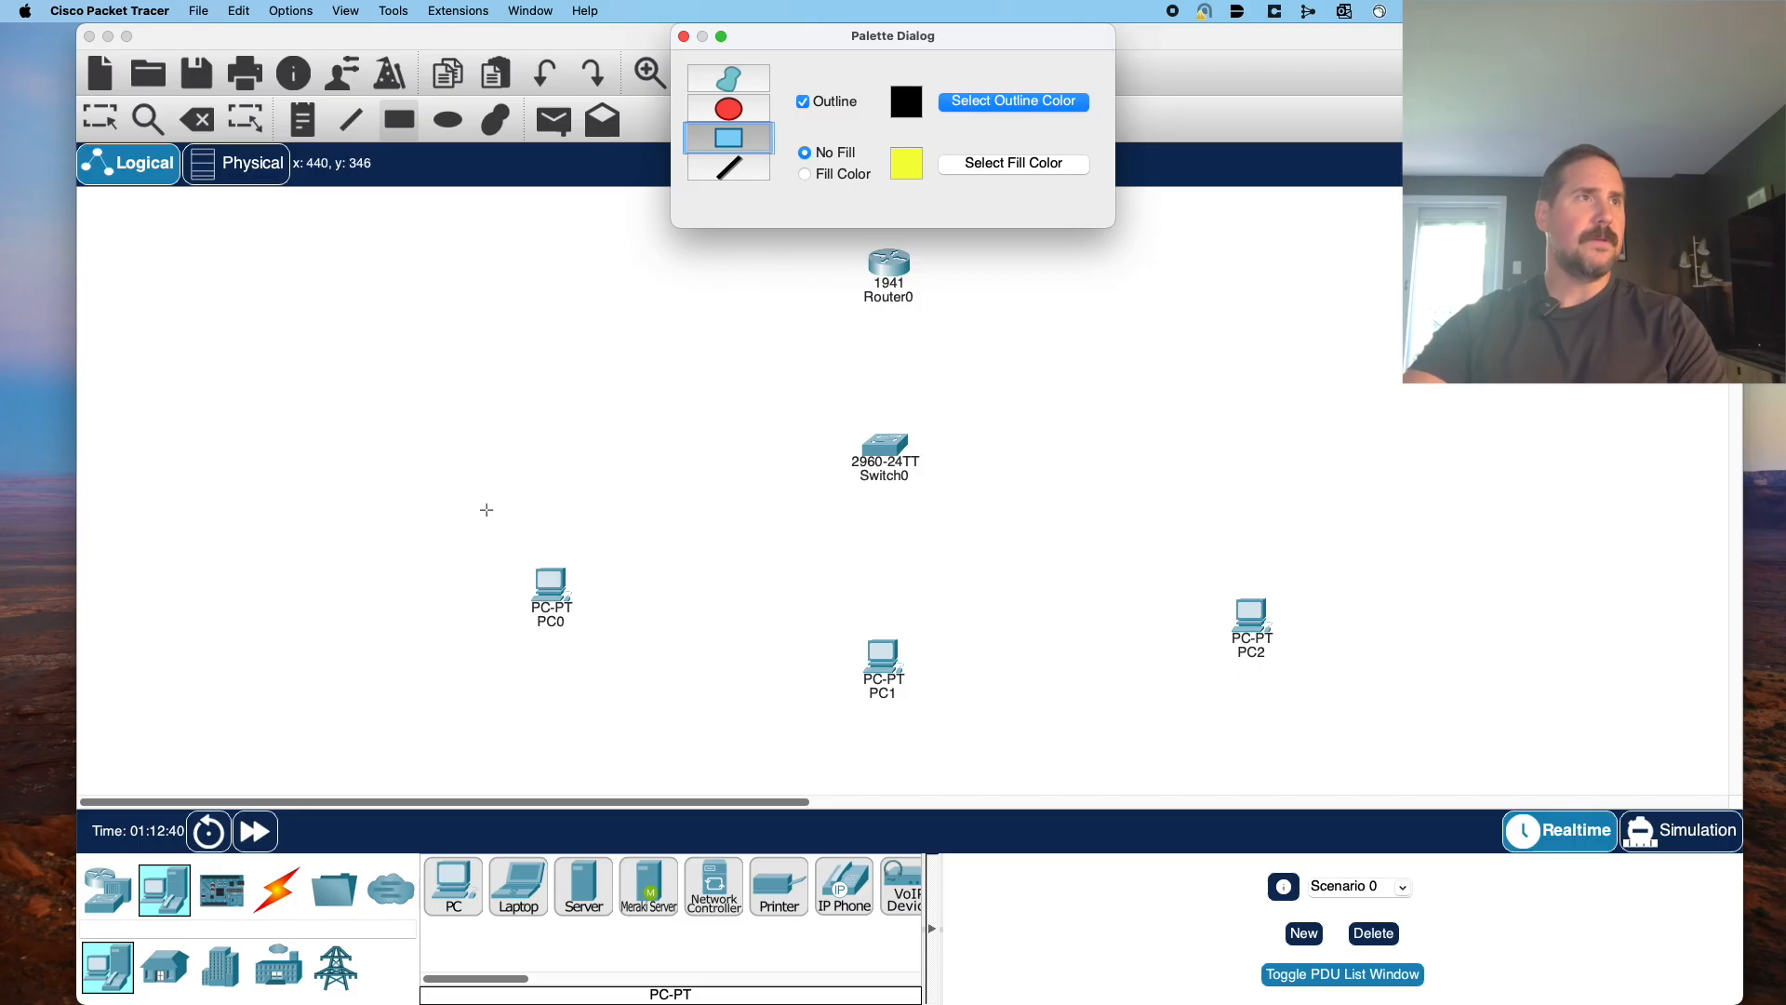
pyautogui.click(805, 175)
pyautogui.moveTo(445, 470); pyautogui.dragTo(683, 726)
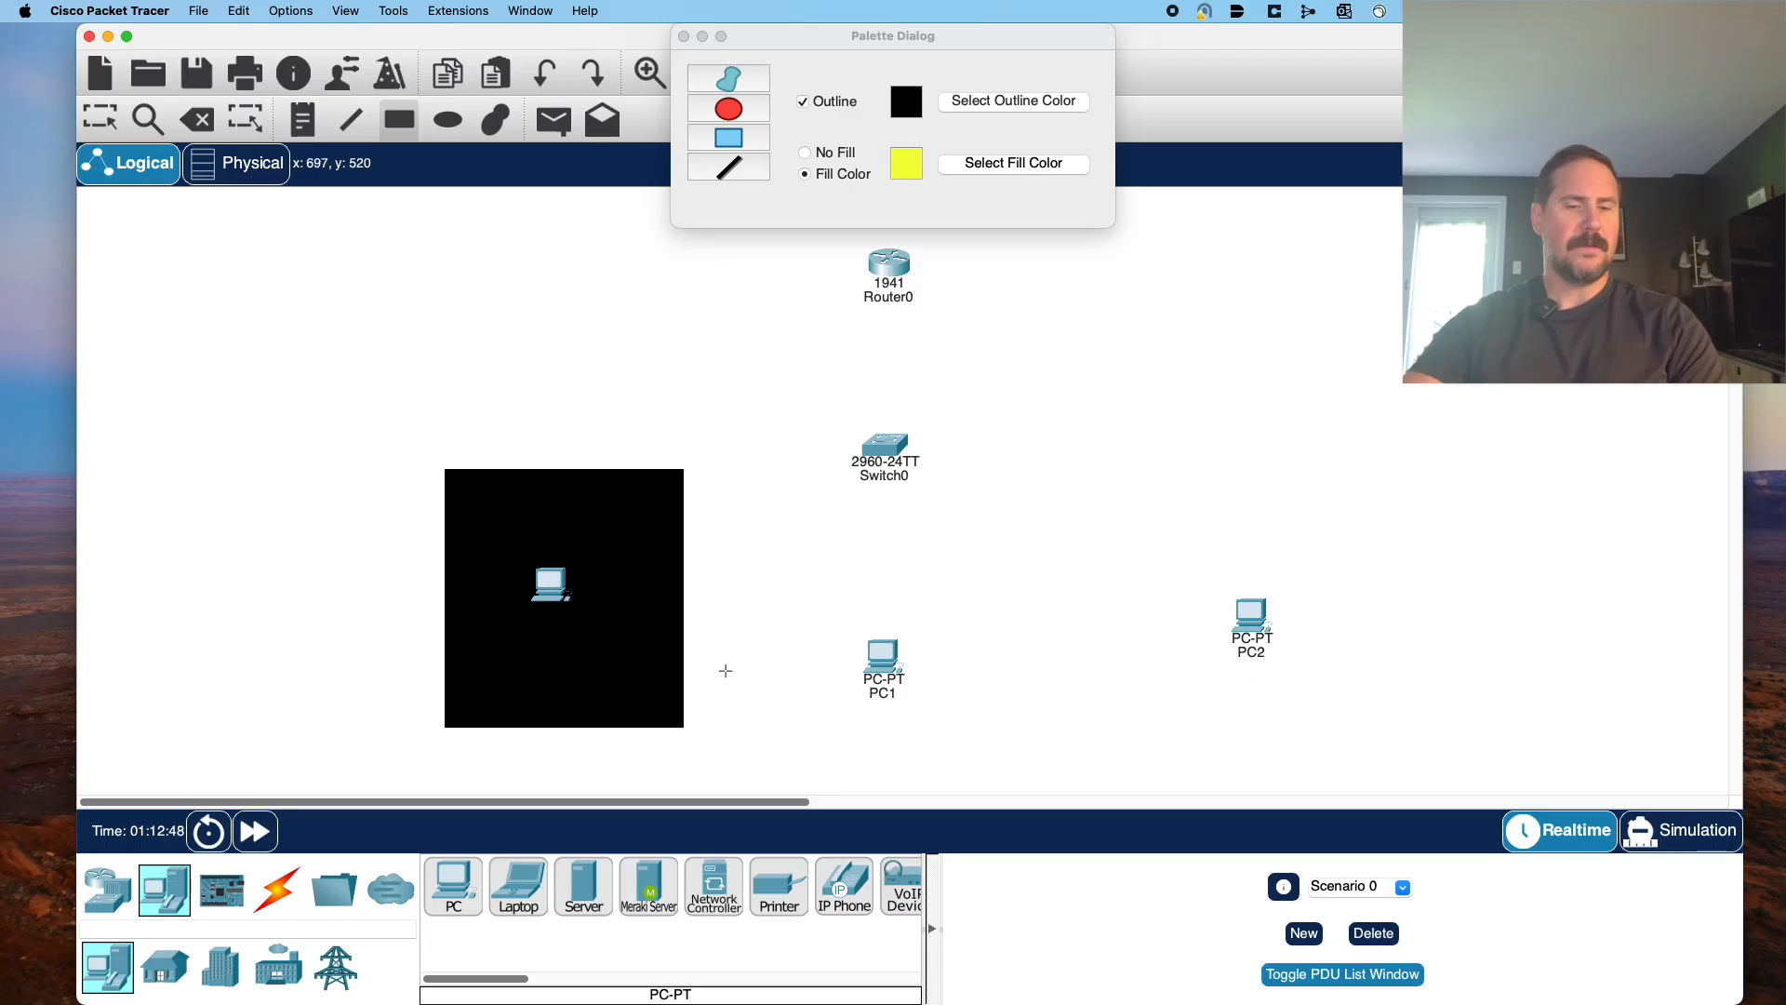
pyautogui.press('super+z')
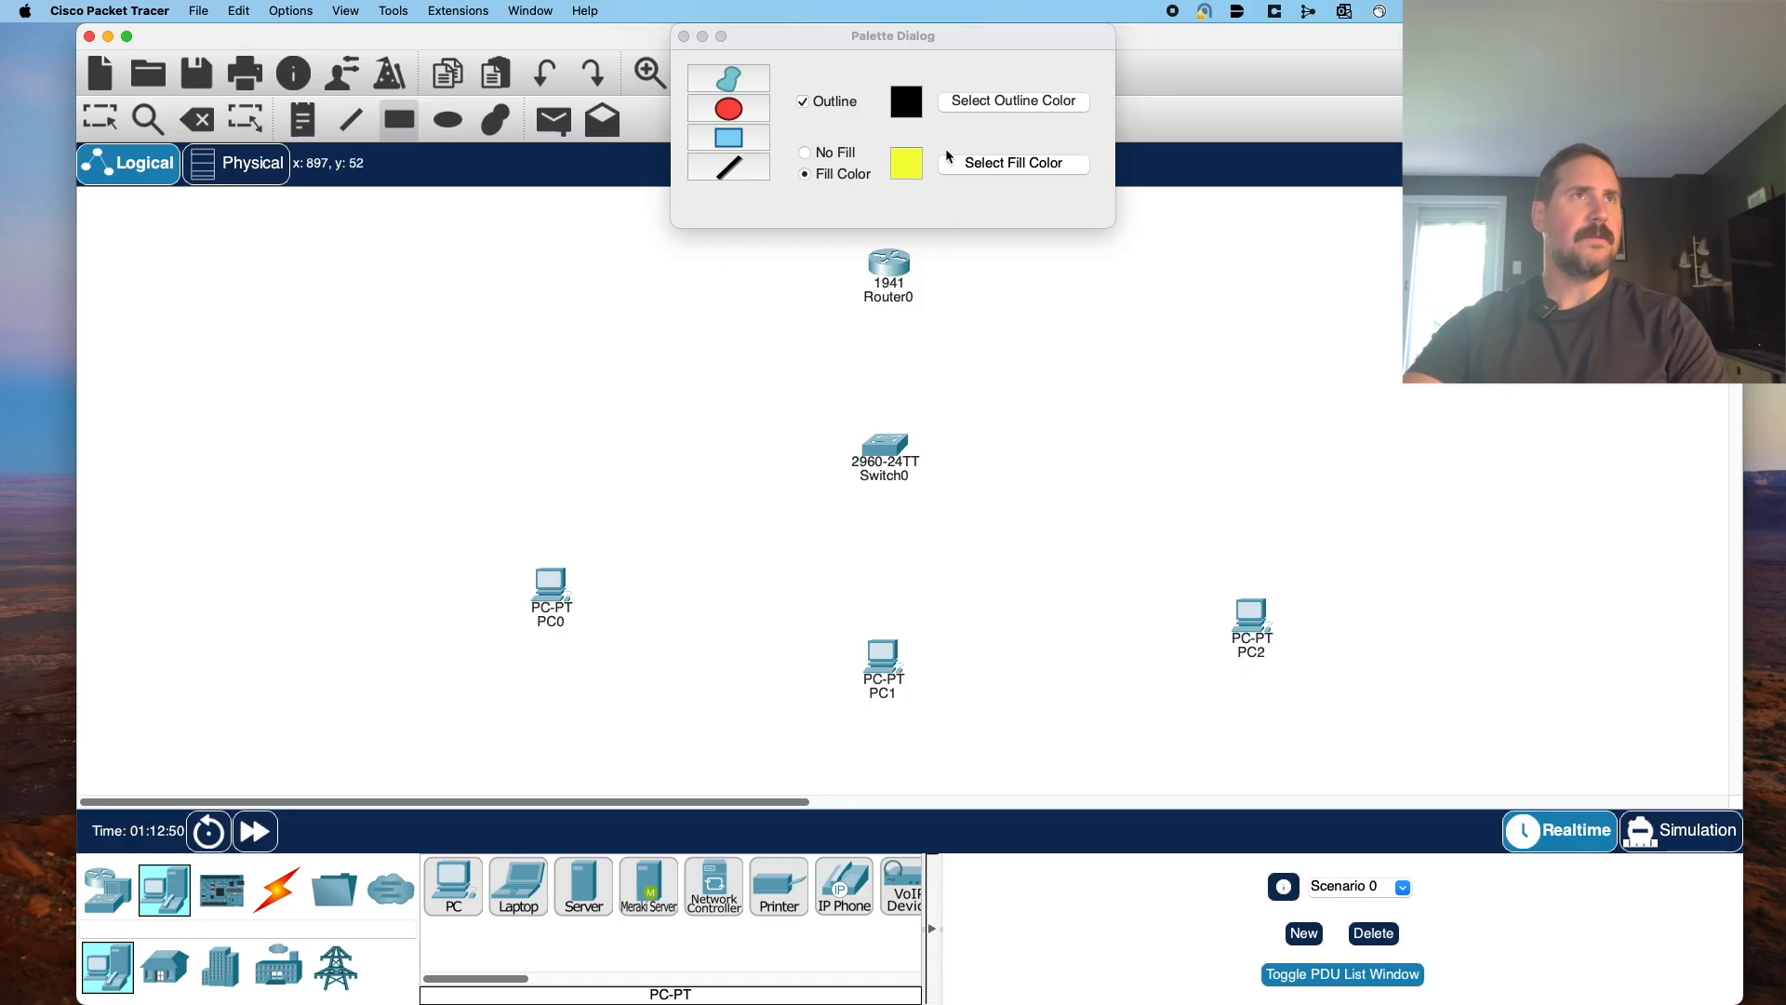
pyautogui.click(981, 166)
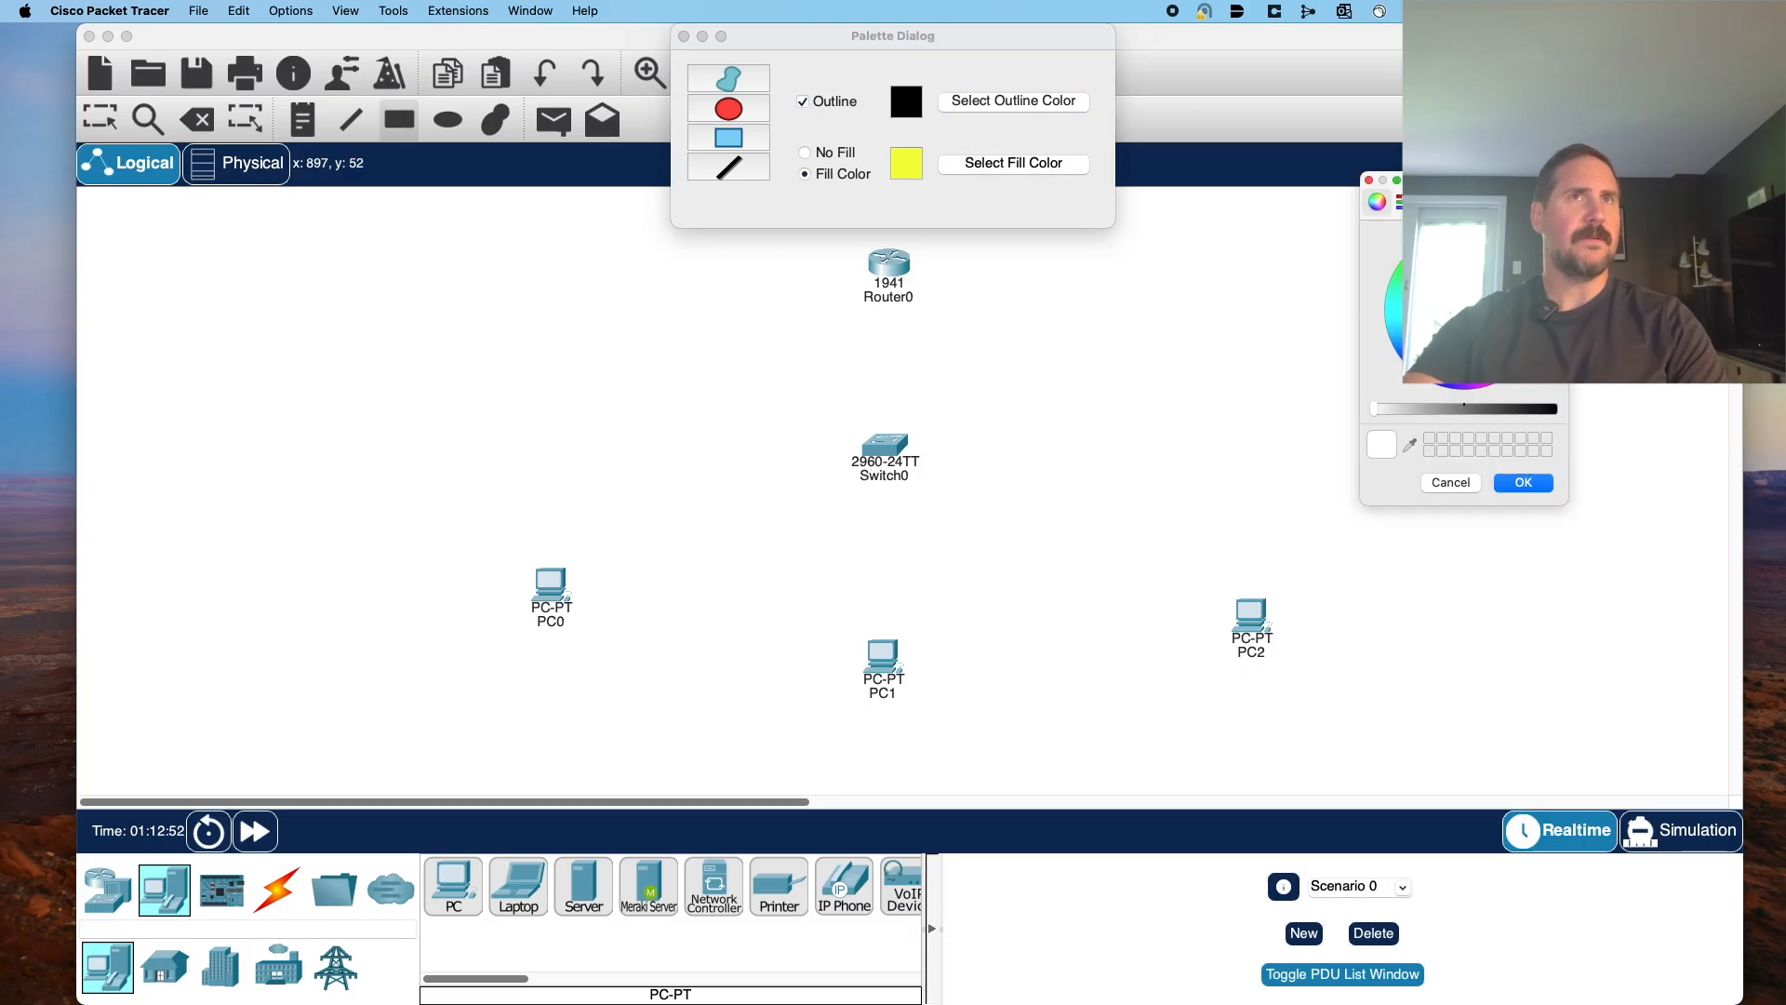
pyautogui.click(1452, 233)
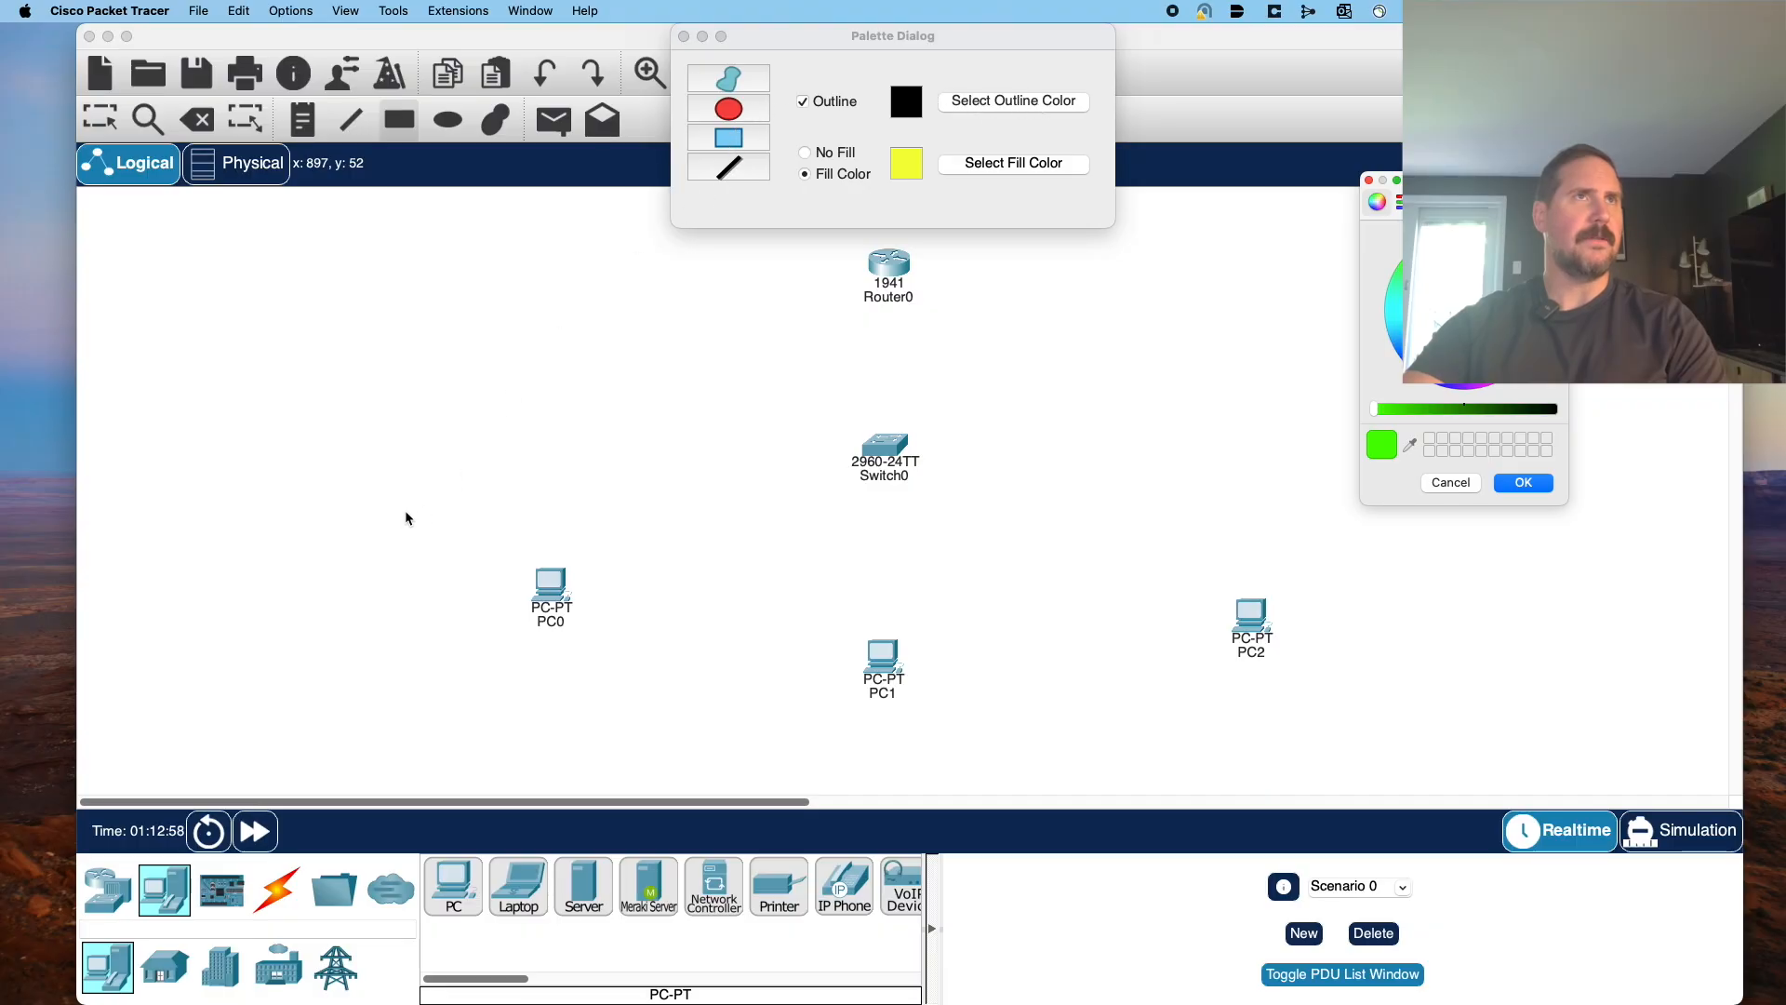
pyautogui.click(1527, 486)
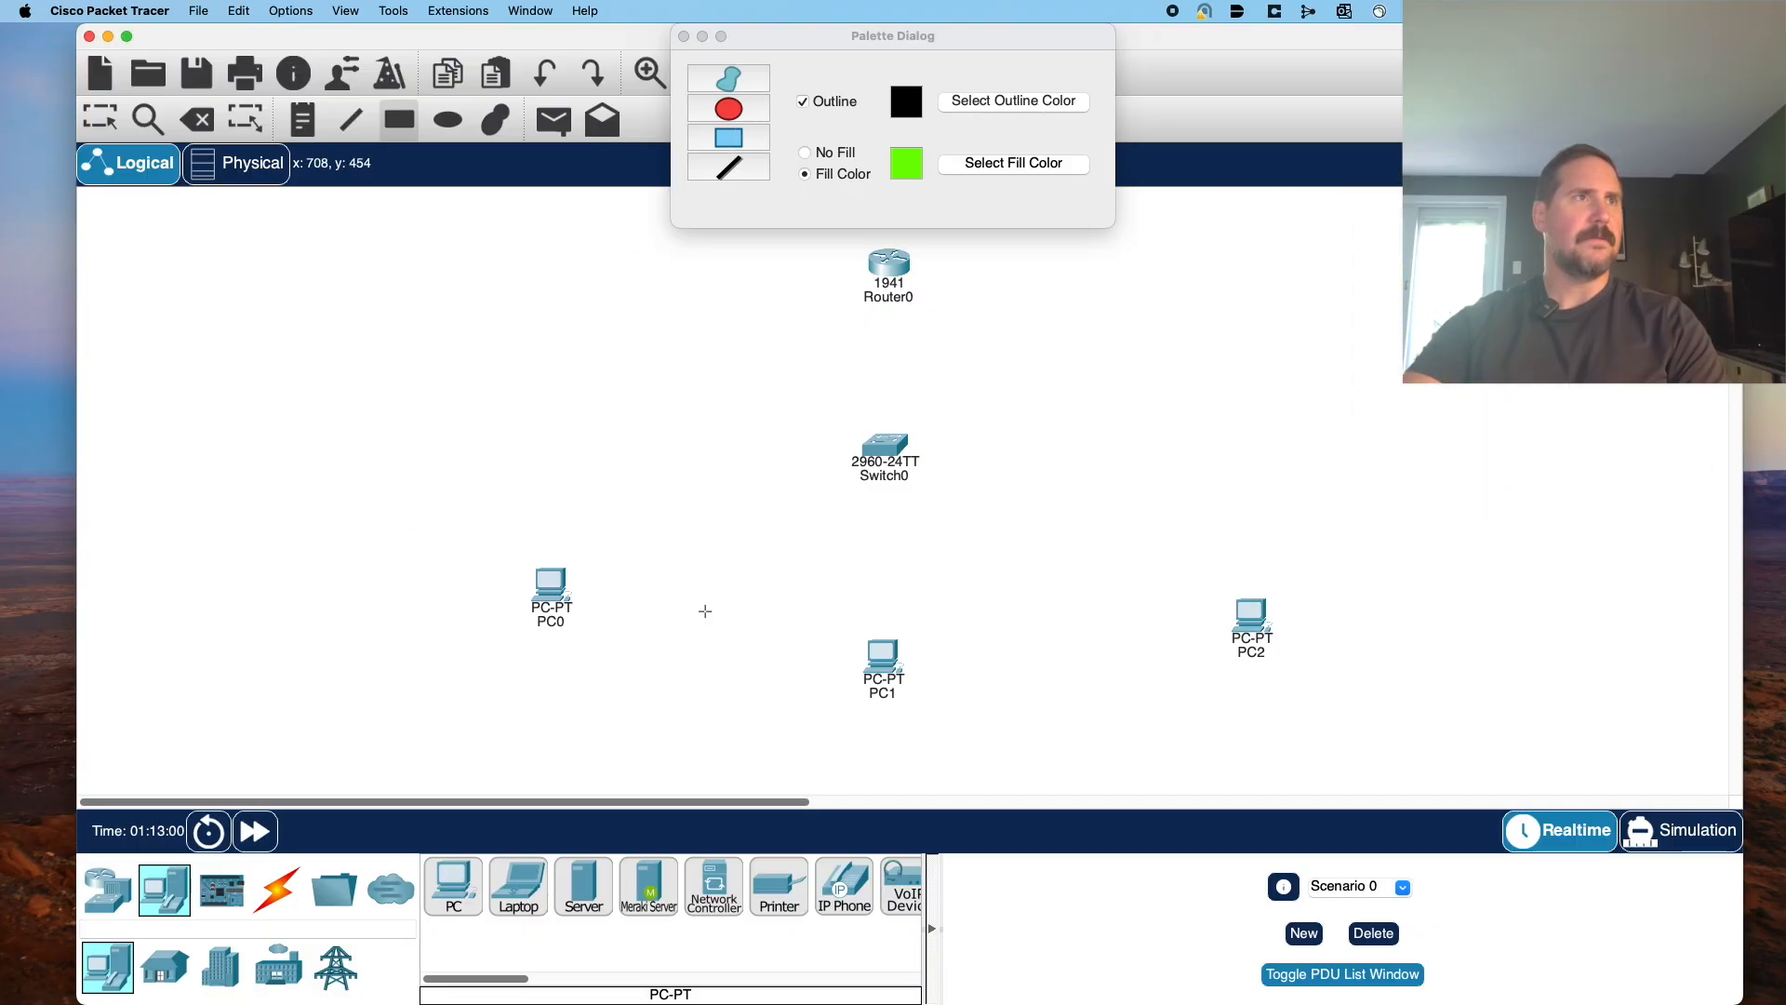
pyautogui.moveTo(432, 476); pyautogui.dragTo(673, 726)
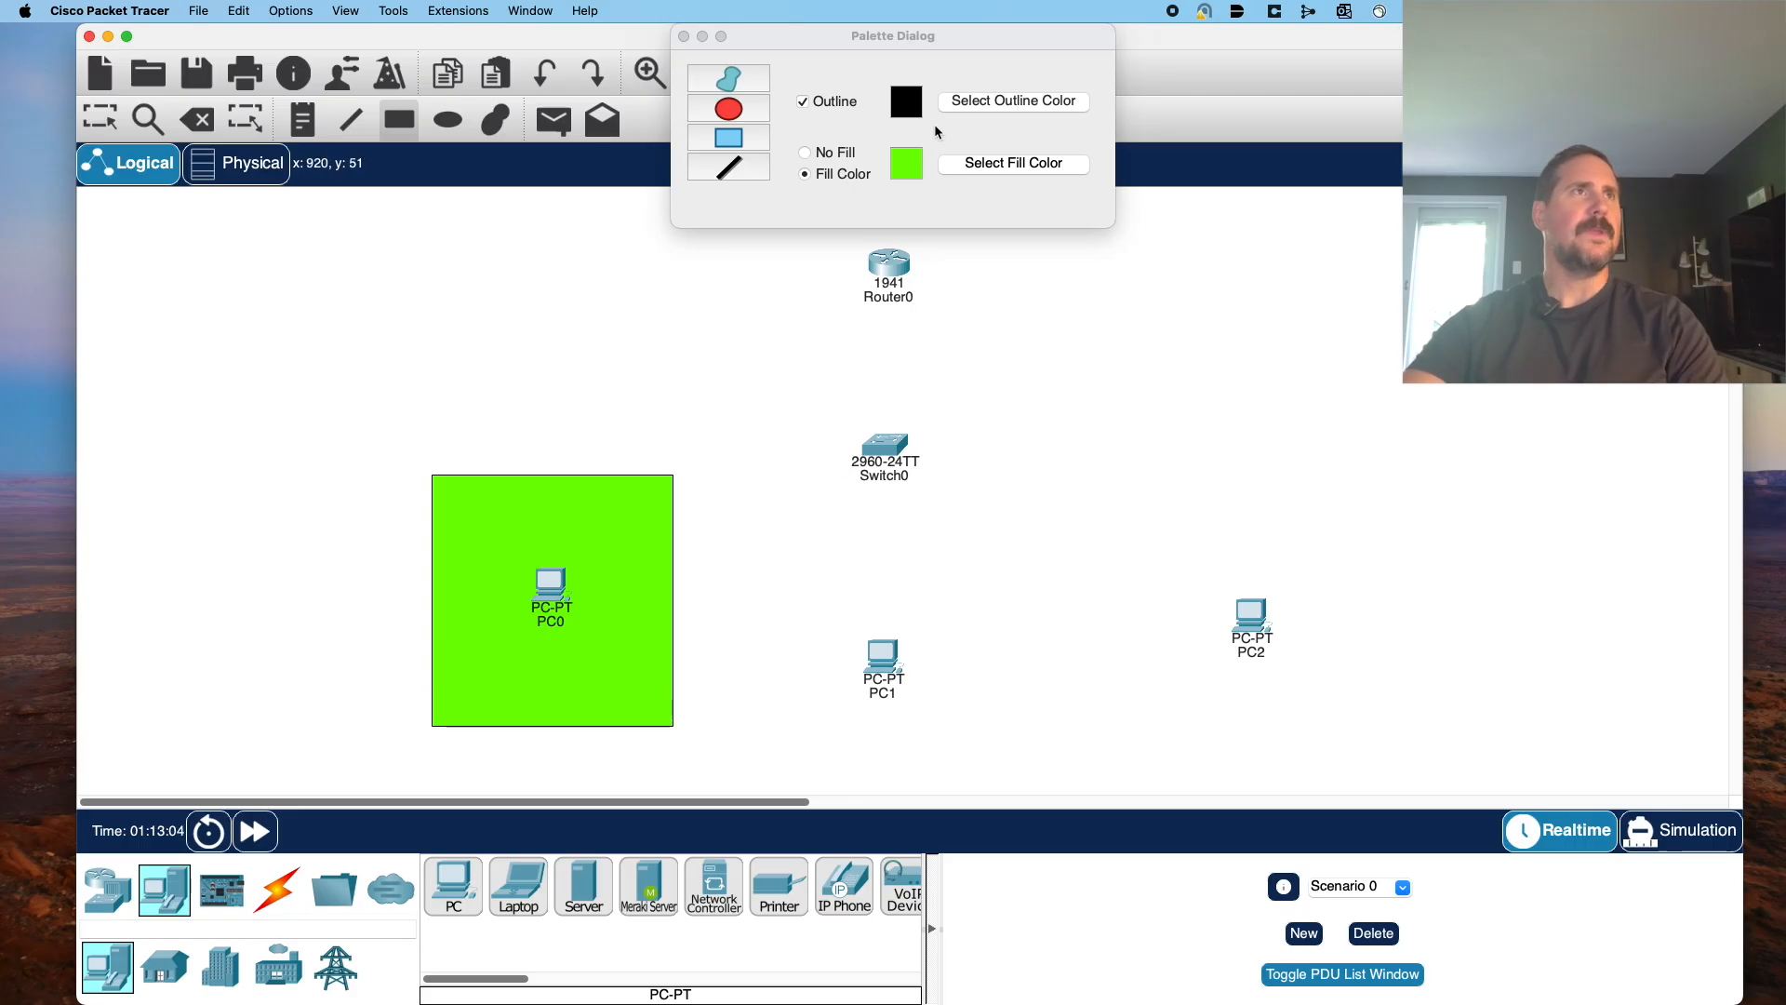
# Change the fill colour to pink and draw a rectangle around PC1.
pyautogui.click(984, 165)
pyautogui.click(1489, 339)
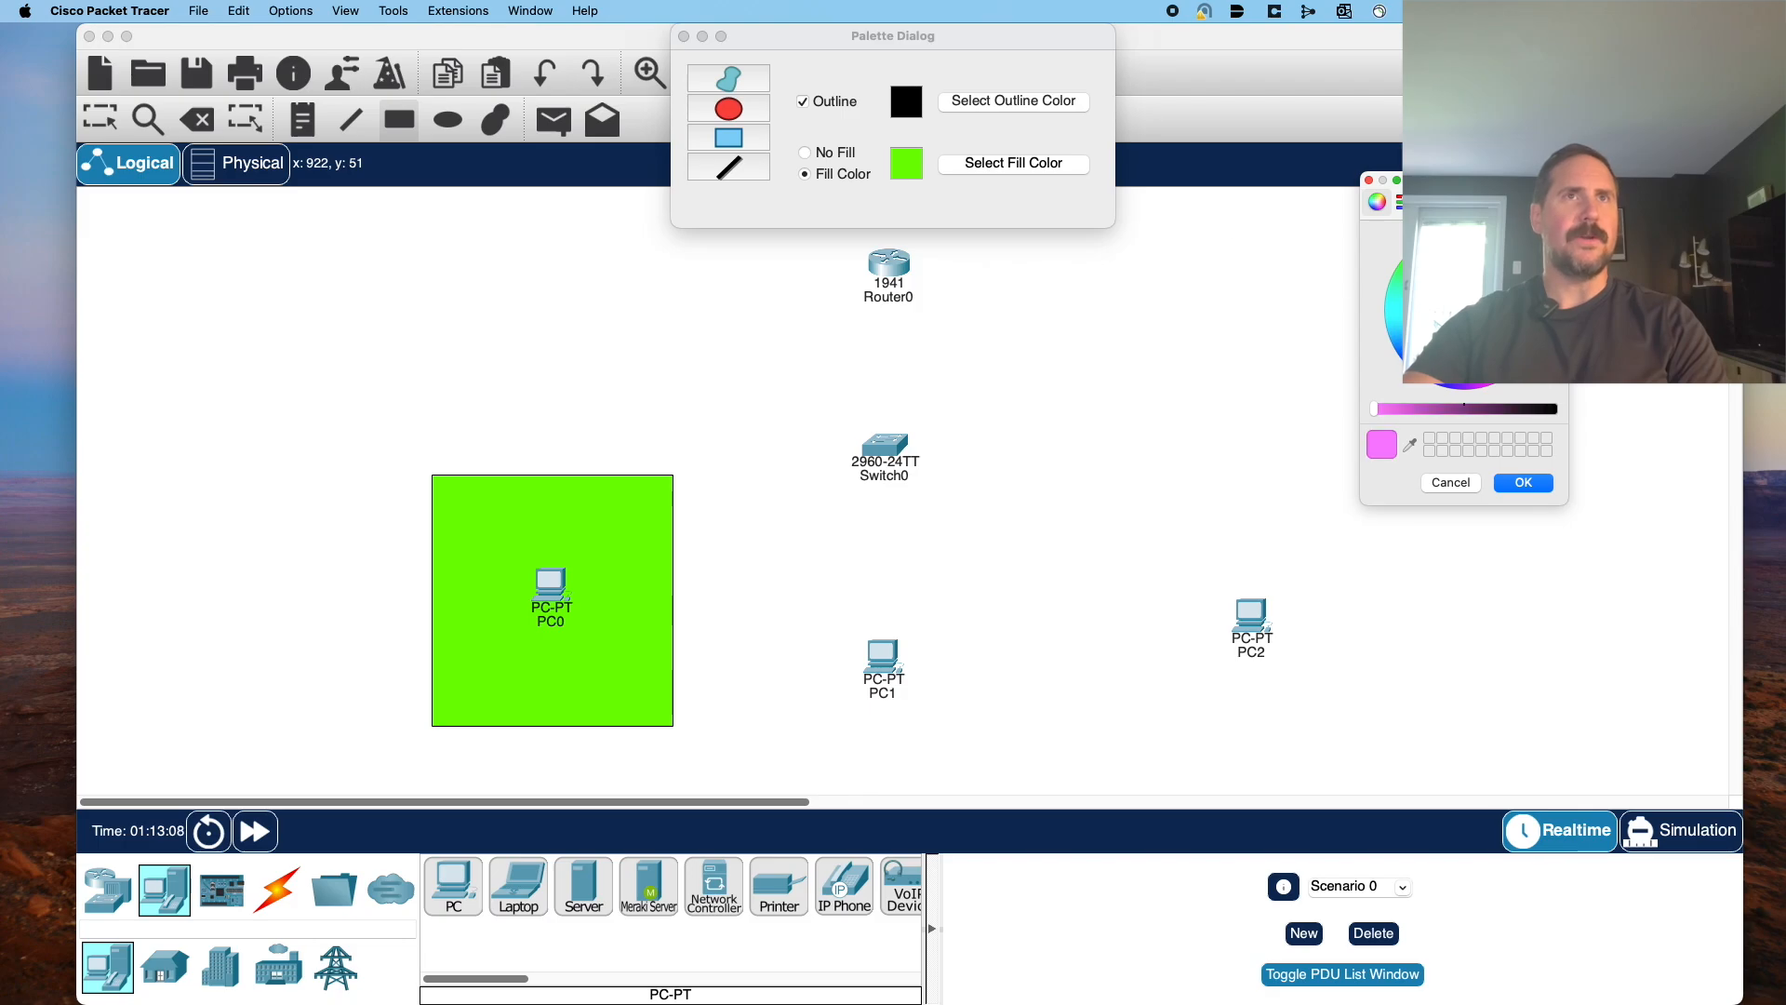
pyautogui.click(1524, 482)
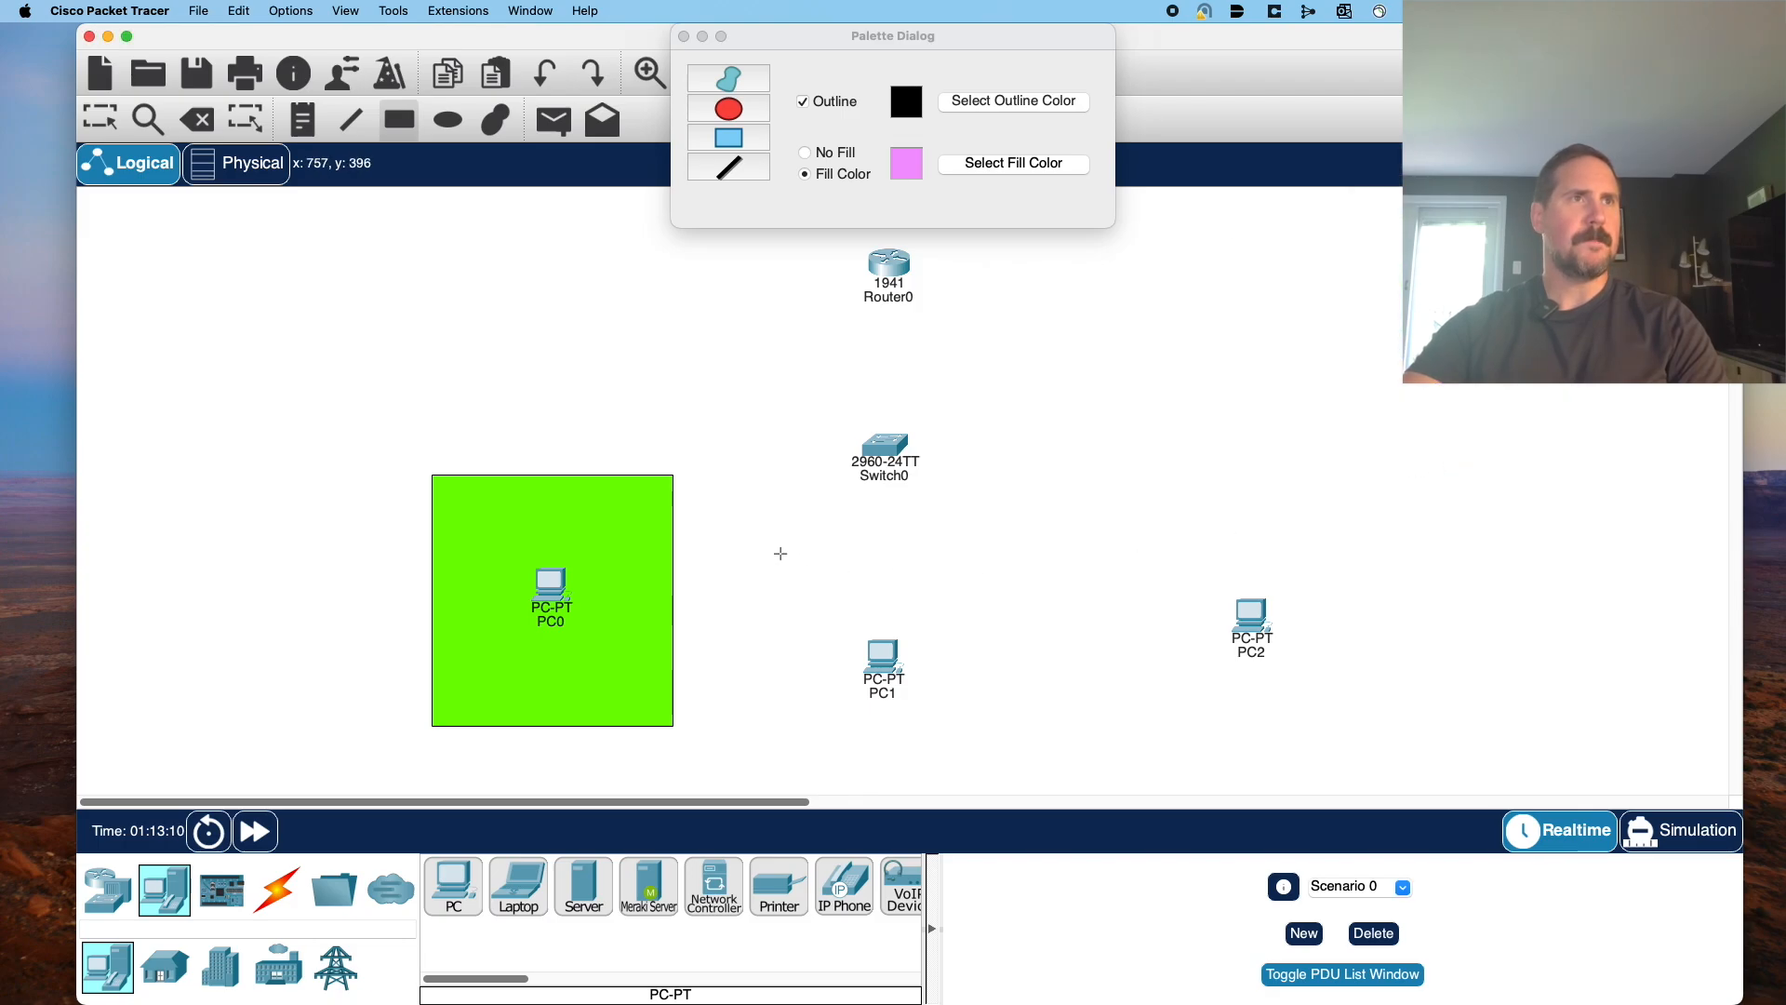
pyautogui.moveTo(766, 545); pyautogui.dragTo(1007, 780)
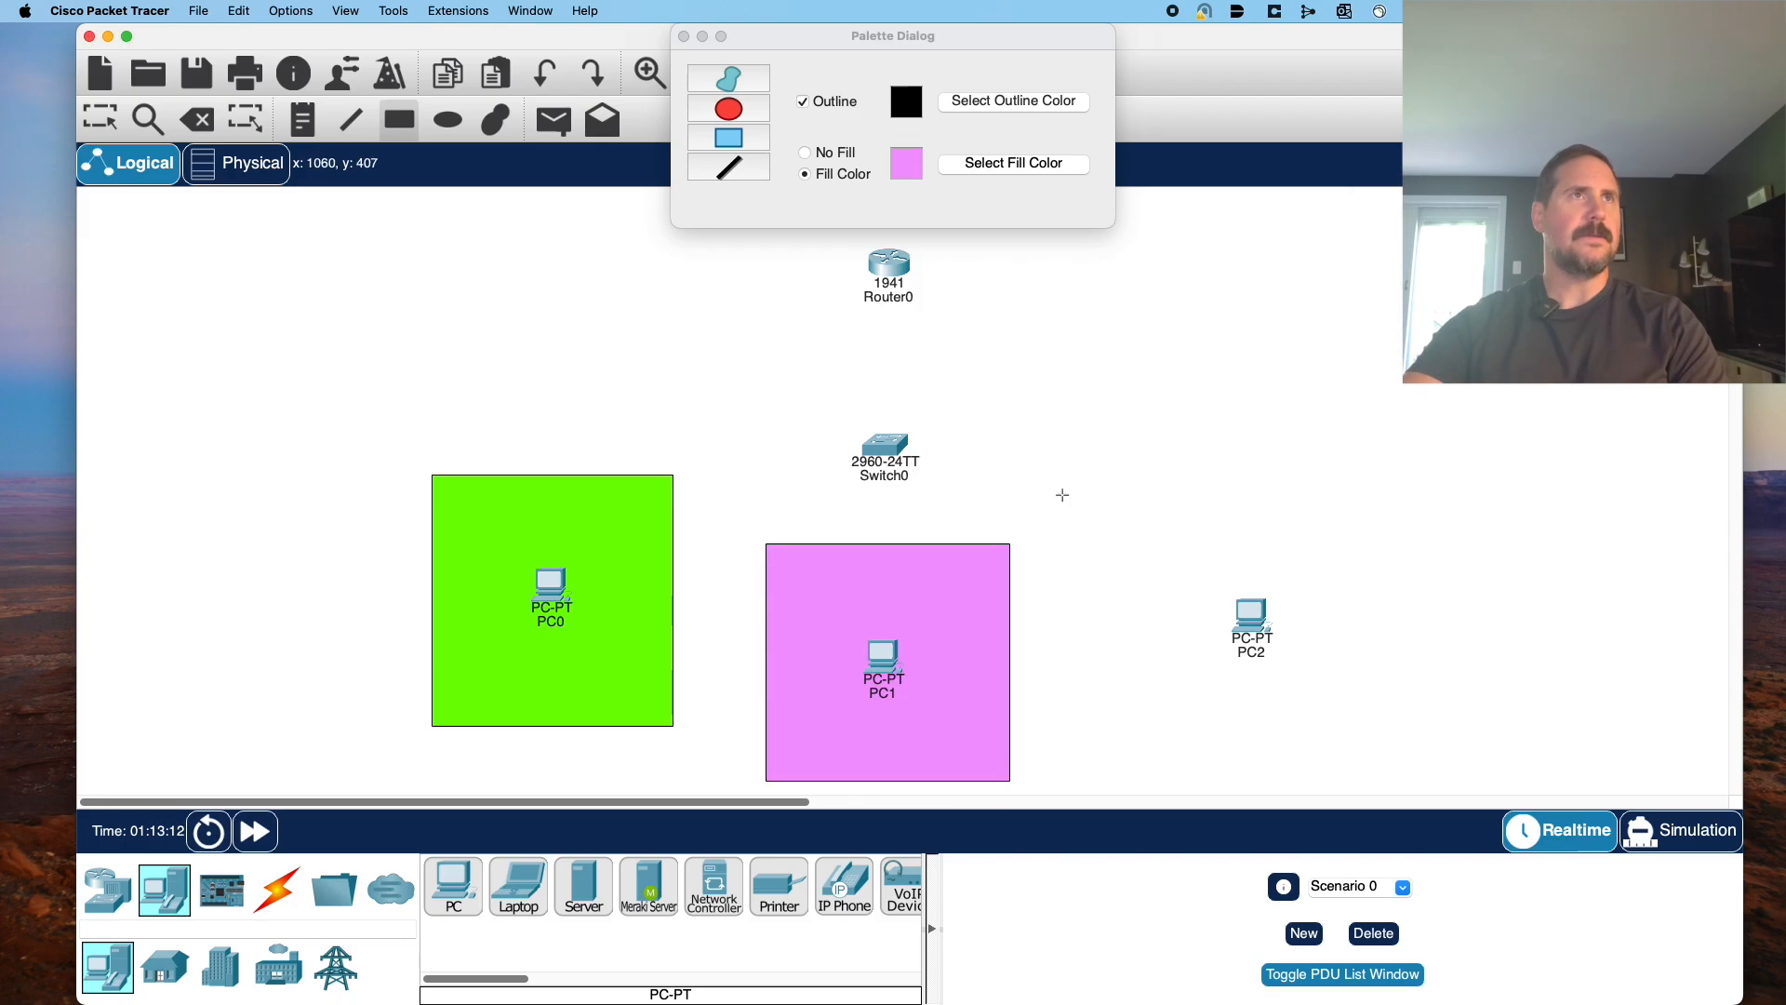
# Change the fill colour to light blue, draw a rectangle around PC2, and close the drawing palette.
pyautogui.click(998, 165)
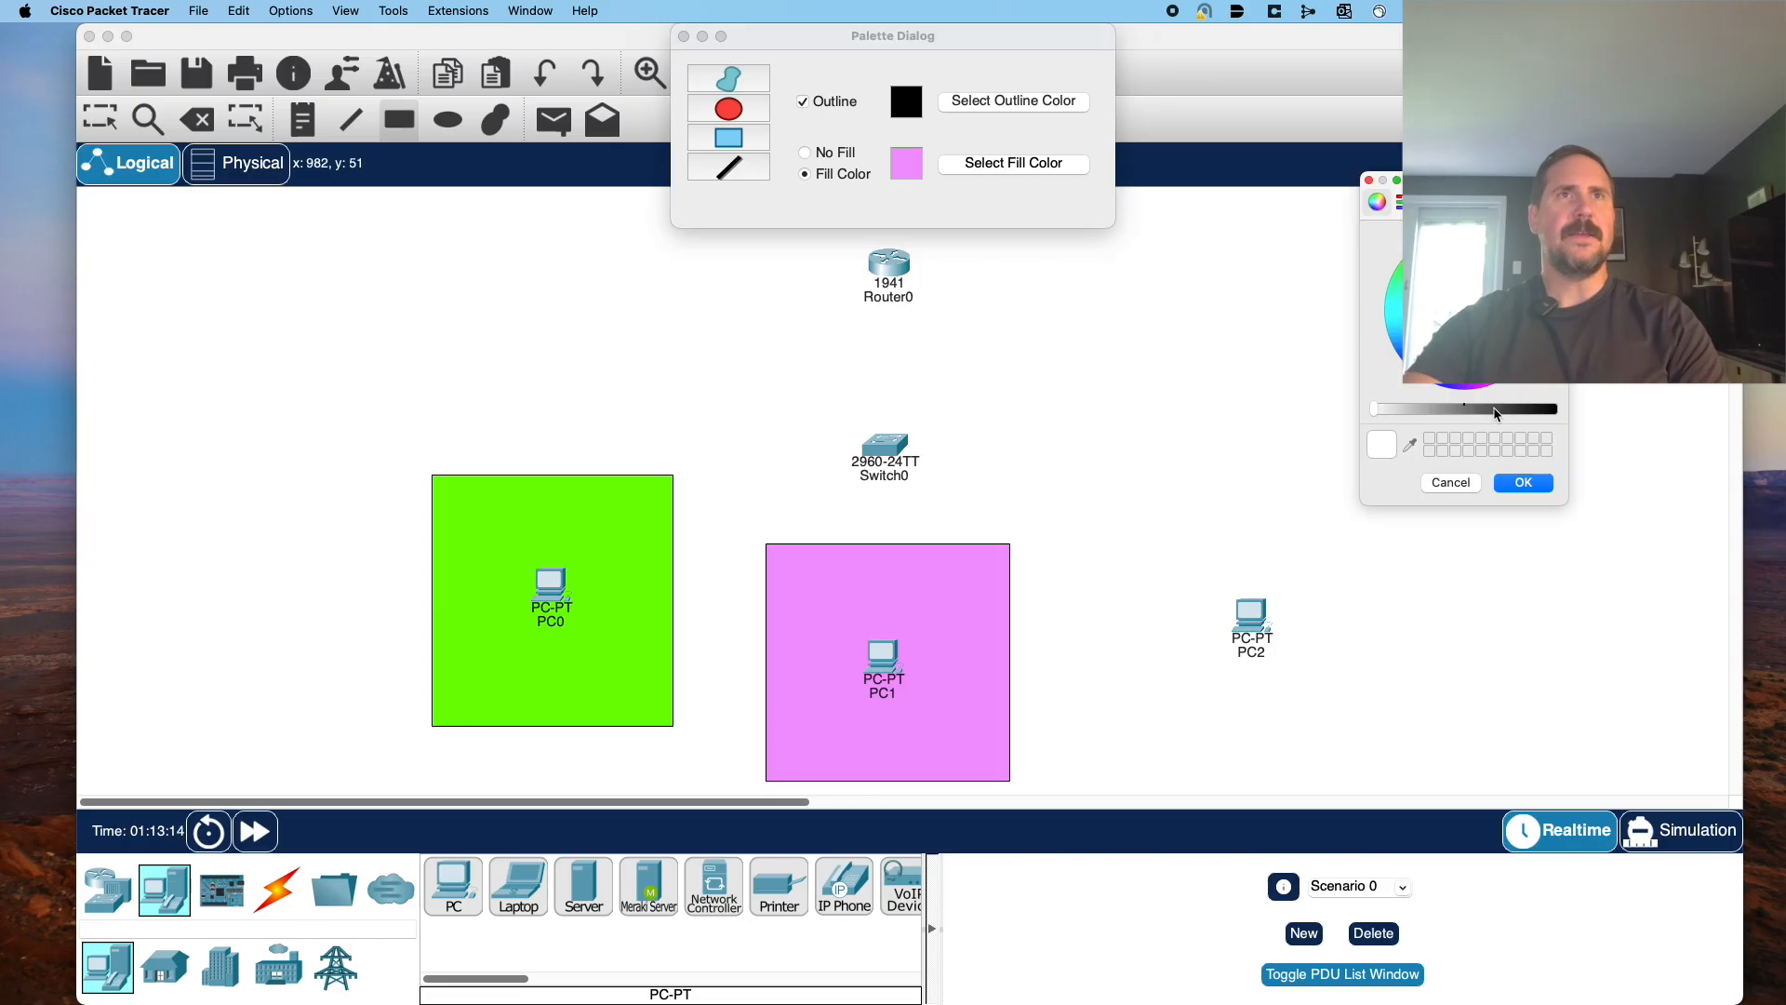
pyautogui.click(1429, 343)
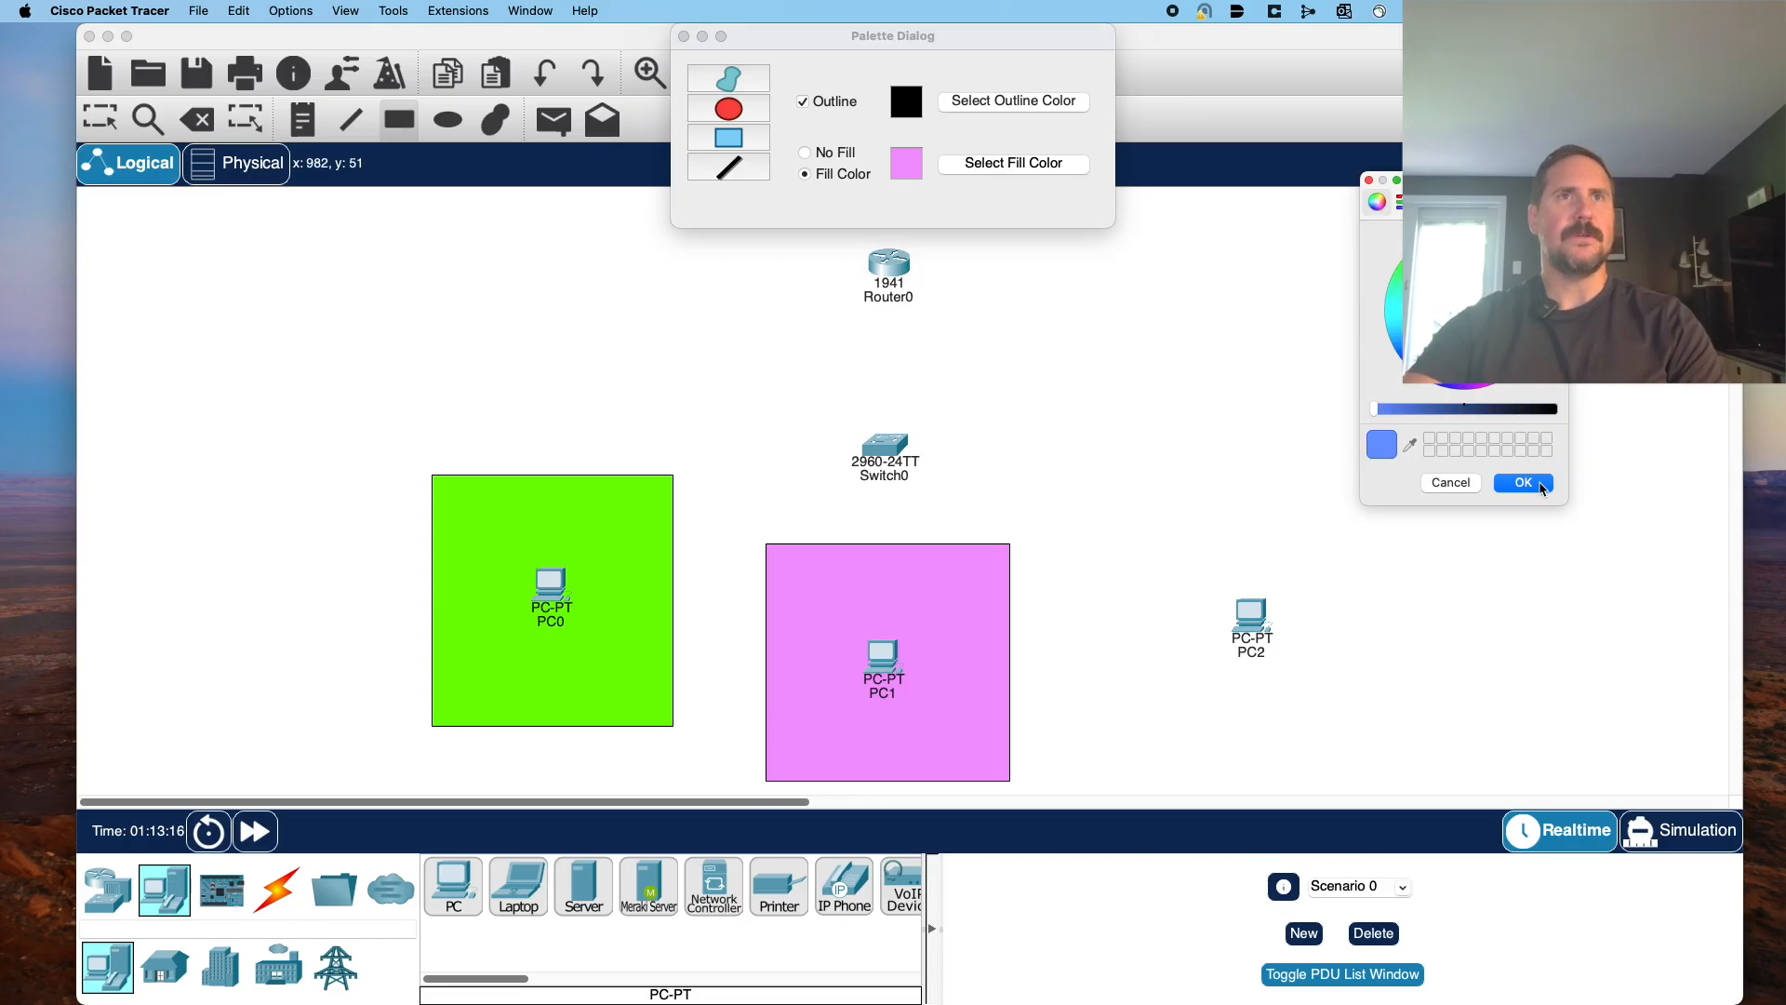
pyautogui.click(1524, 483)
pyautogui.moveTo(1137, 489); pyautogui.dragTo(1393, 765)
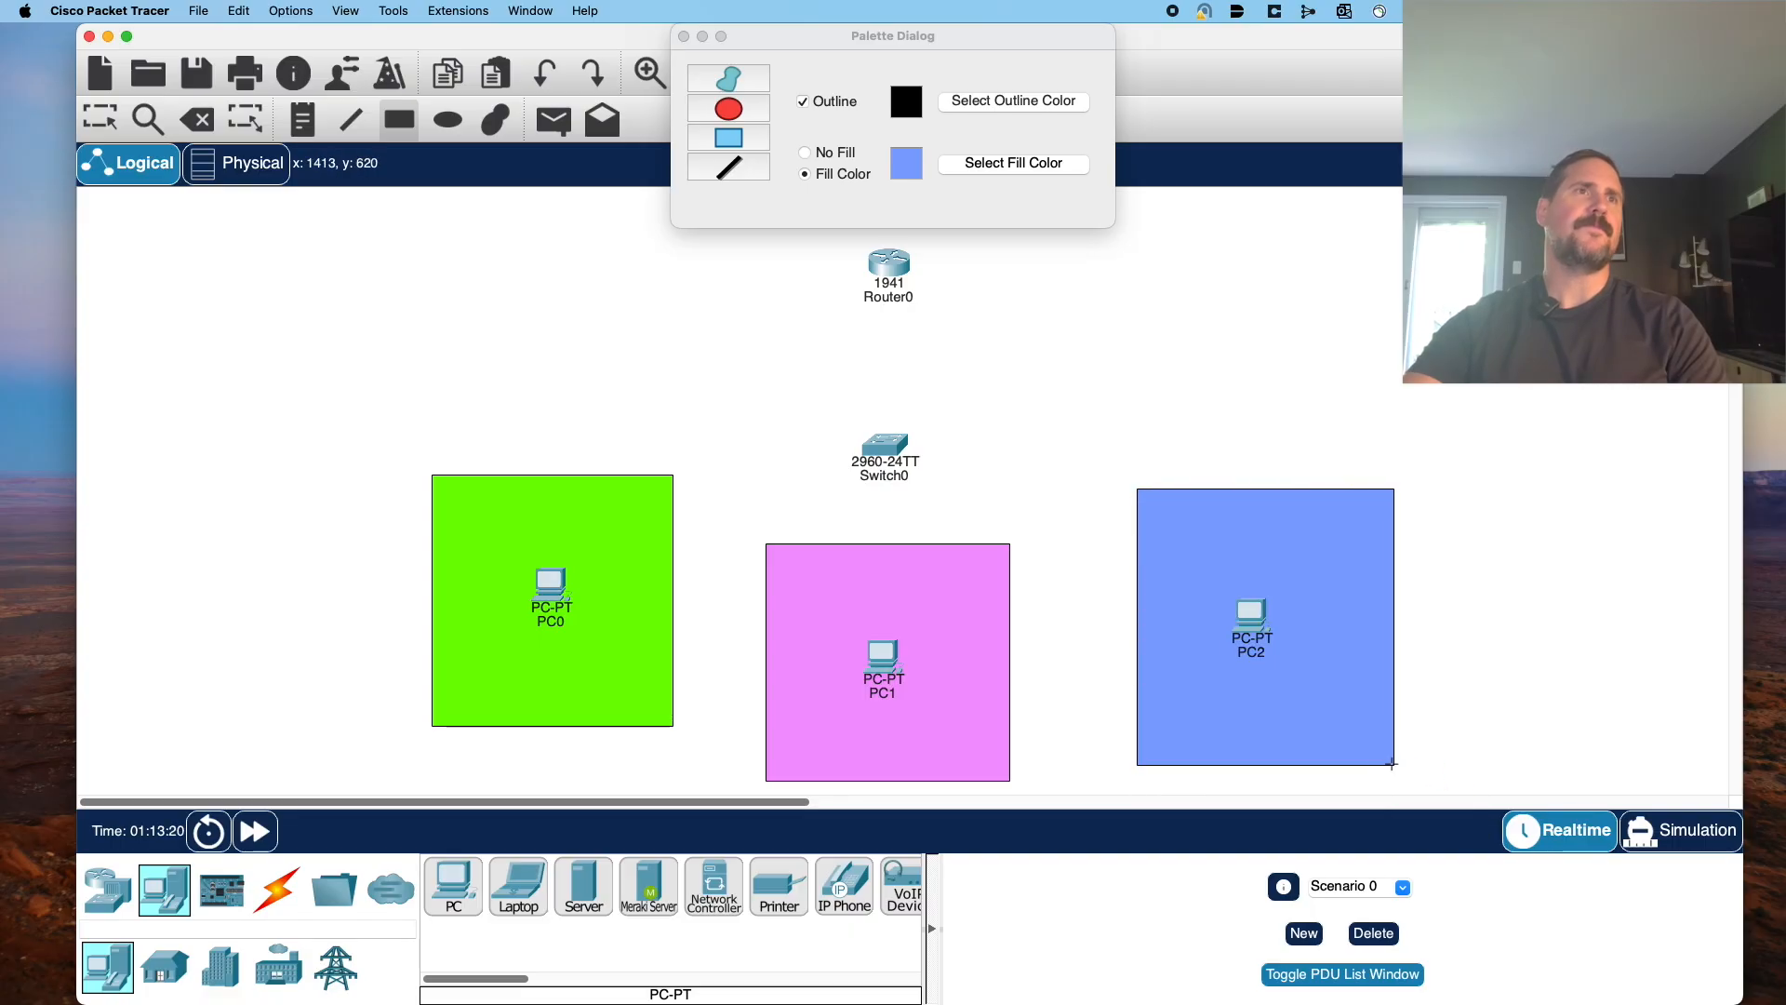
pyautogui.click(684, 37)
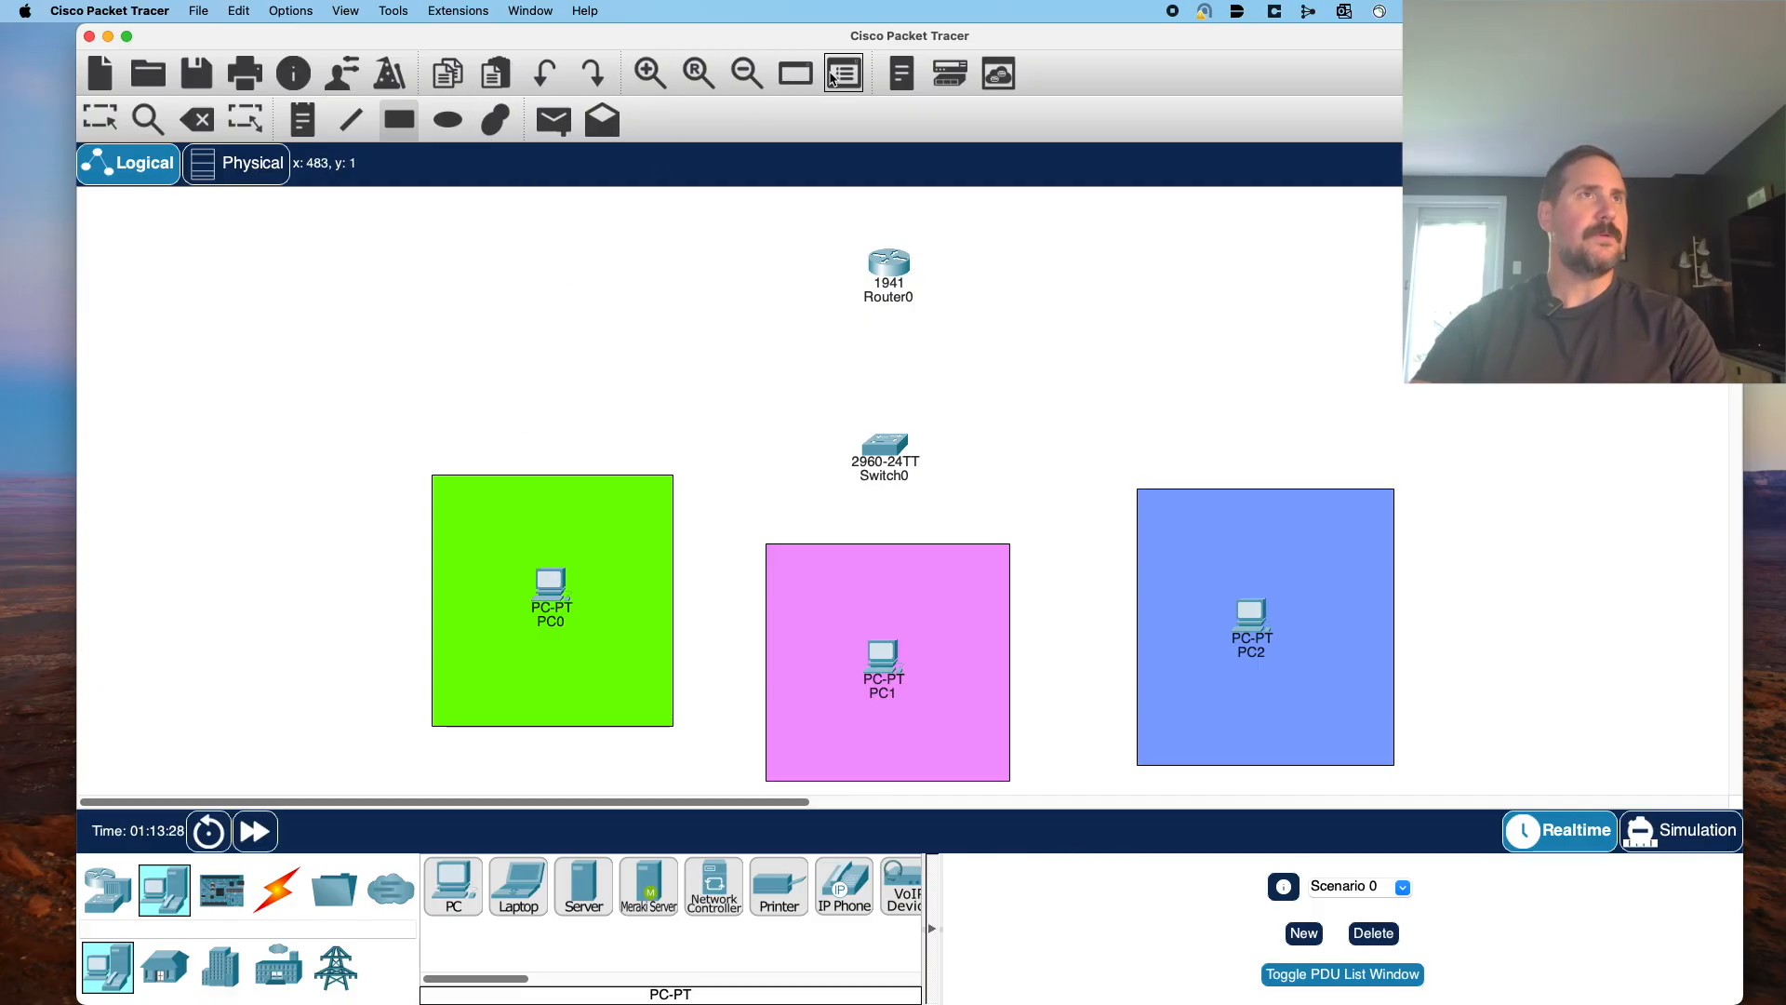
# Add text notes labelling the green area "Admin", the pink area "Dev" and the blue area "Test".
pyautogui.click(296, 120)
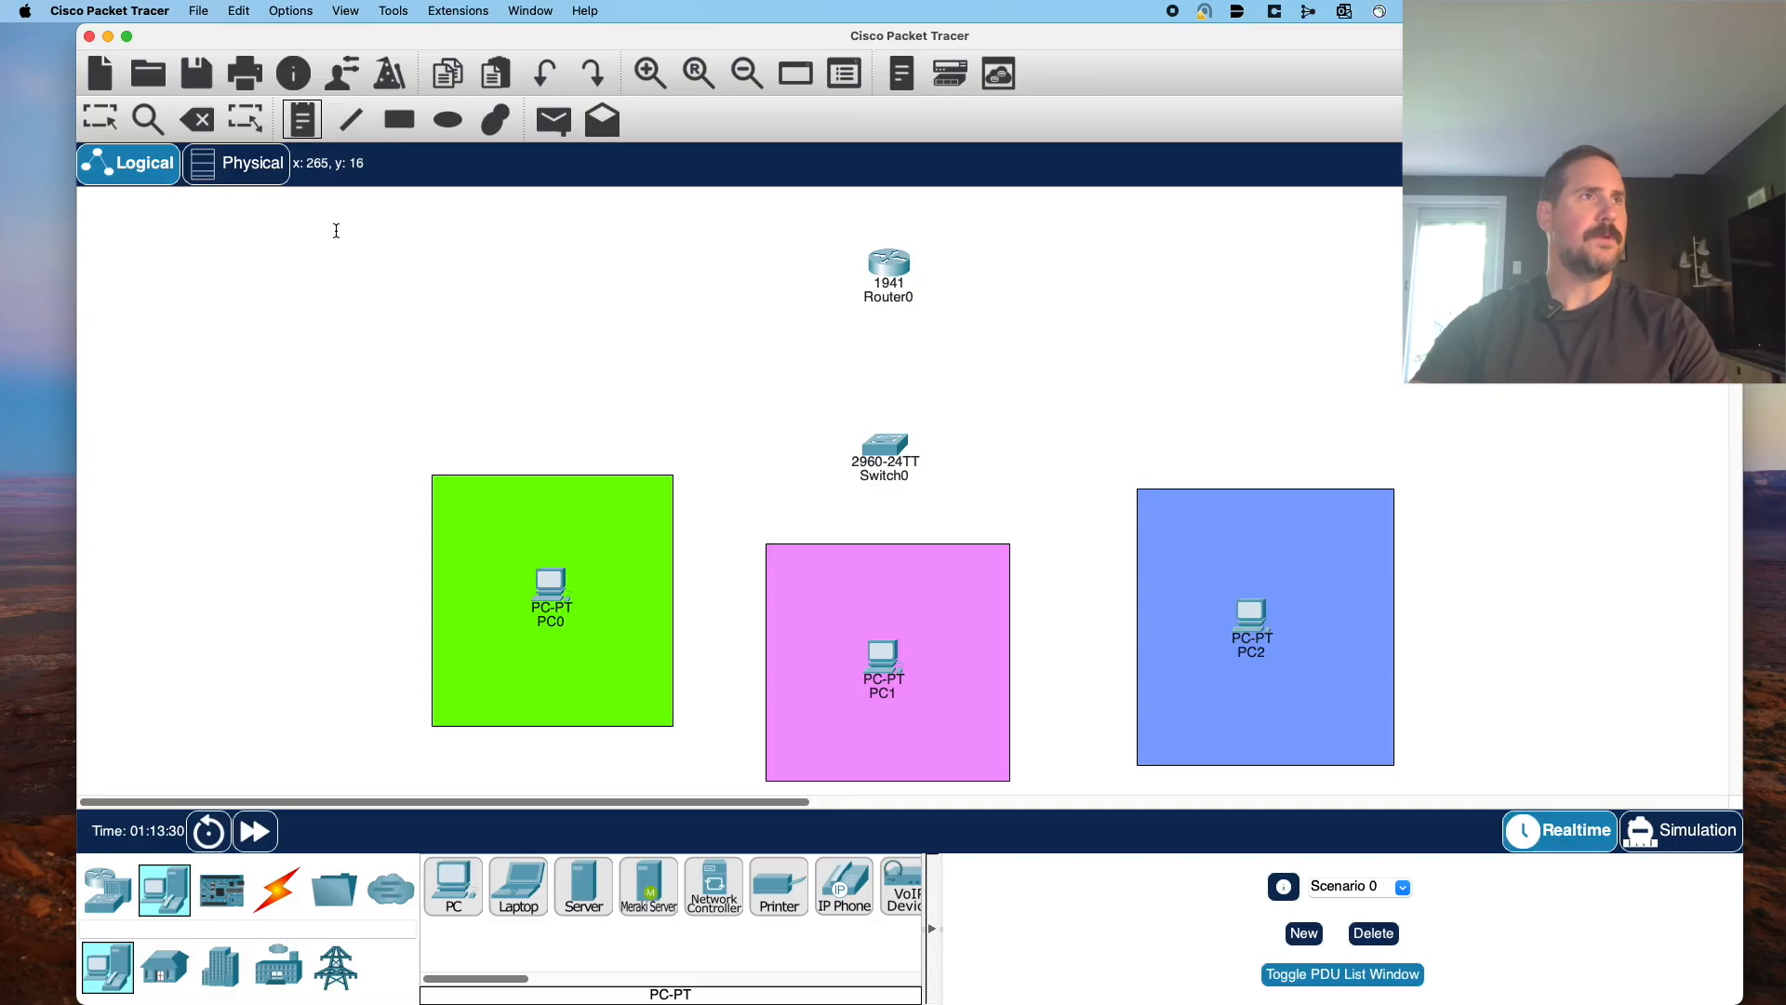
pyautogui.click(509, 502)
pyautogui.write('Admin')
pyautogui.click(853, 573)
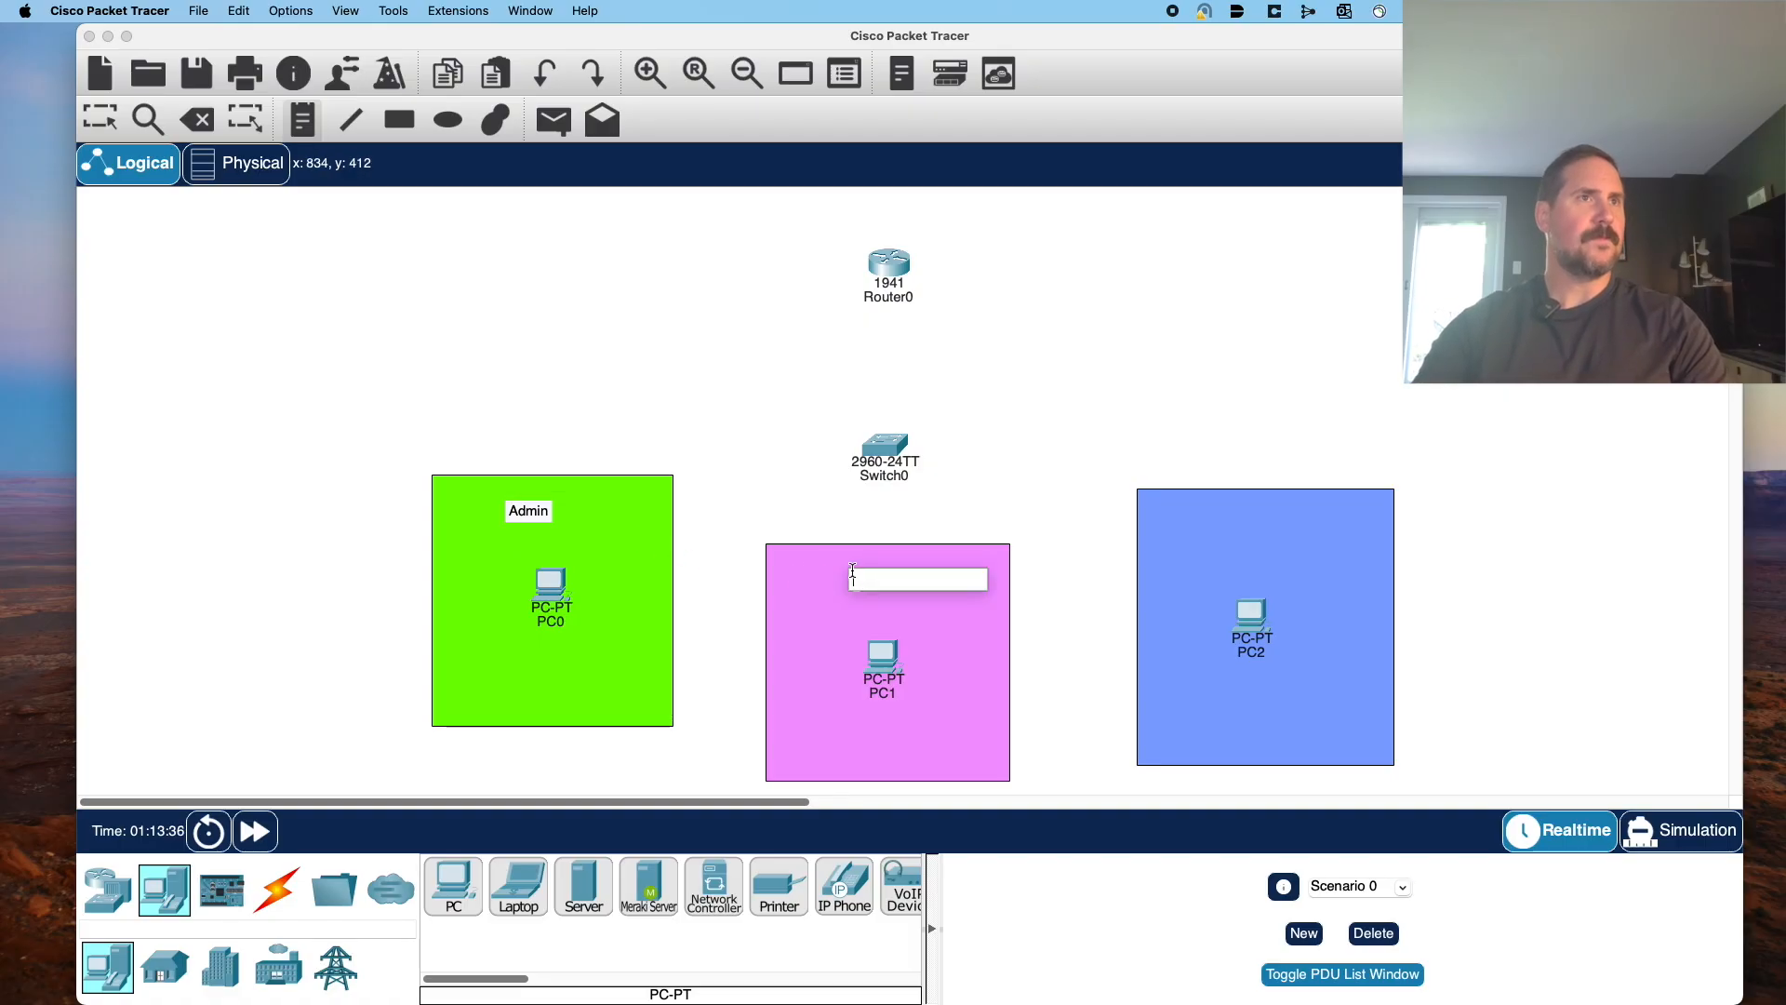
pyautogui.write('Dev')
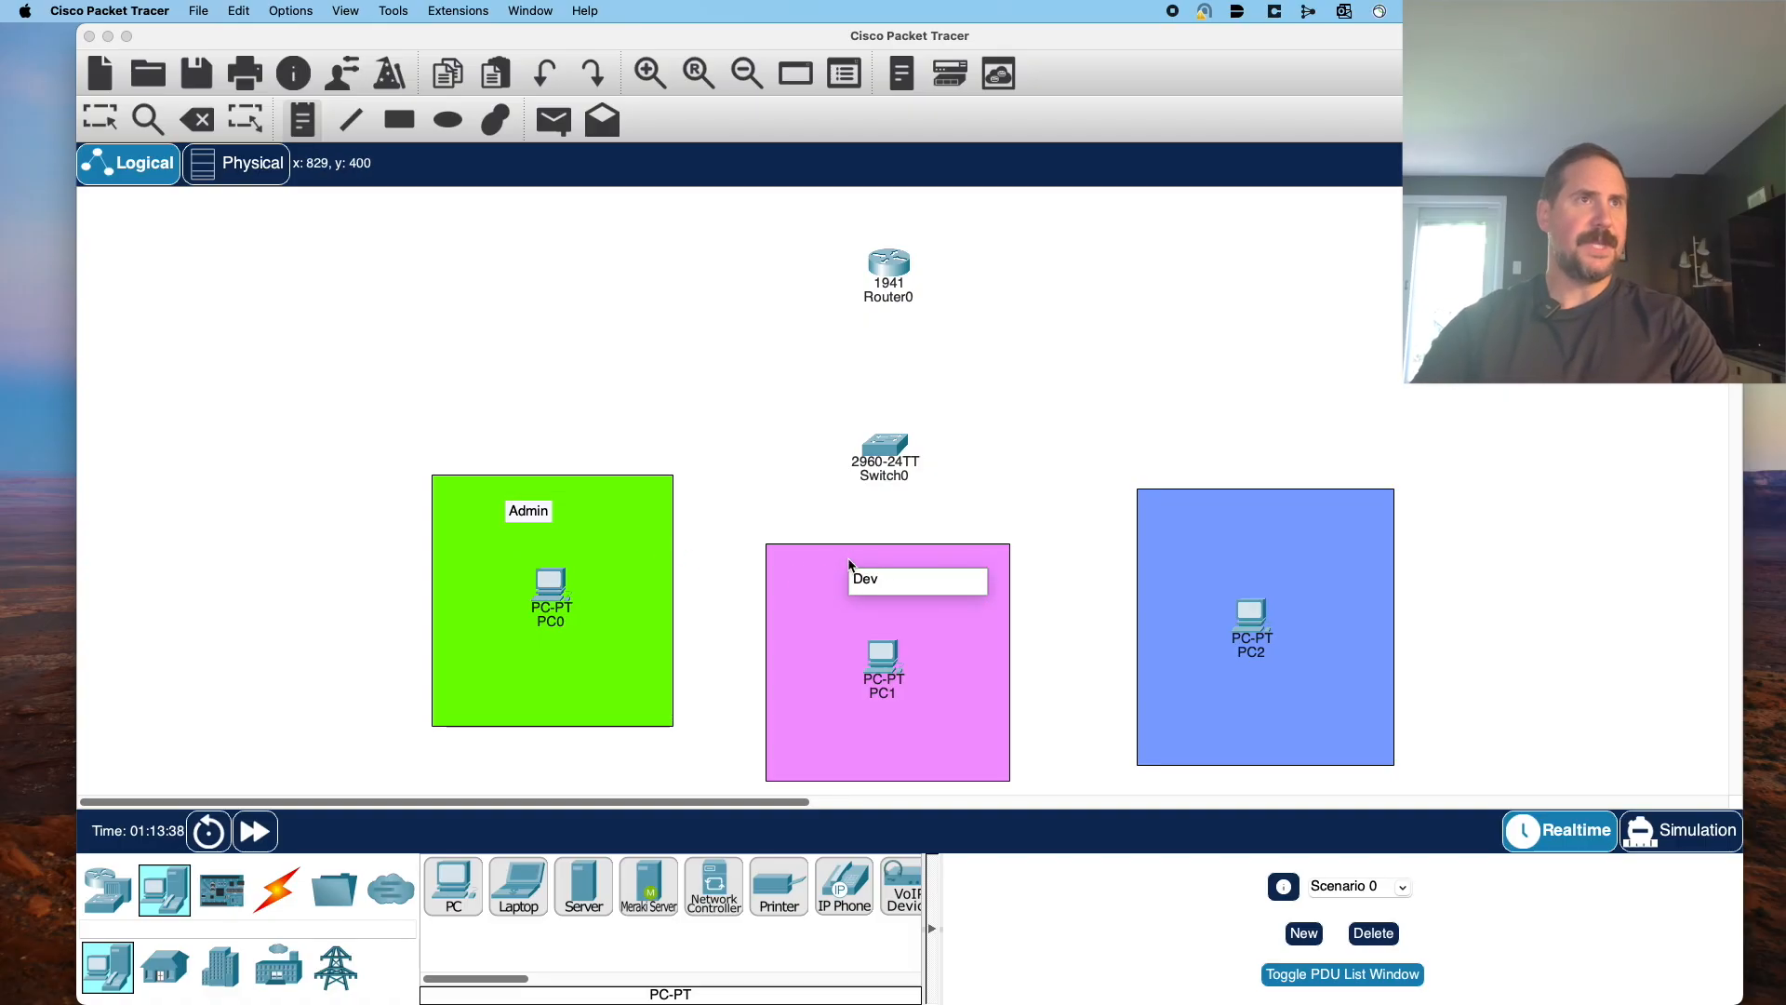
pyautogui.click(1229, 524)
pyautogui.write('Test')
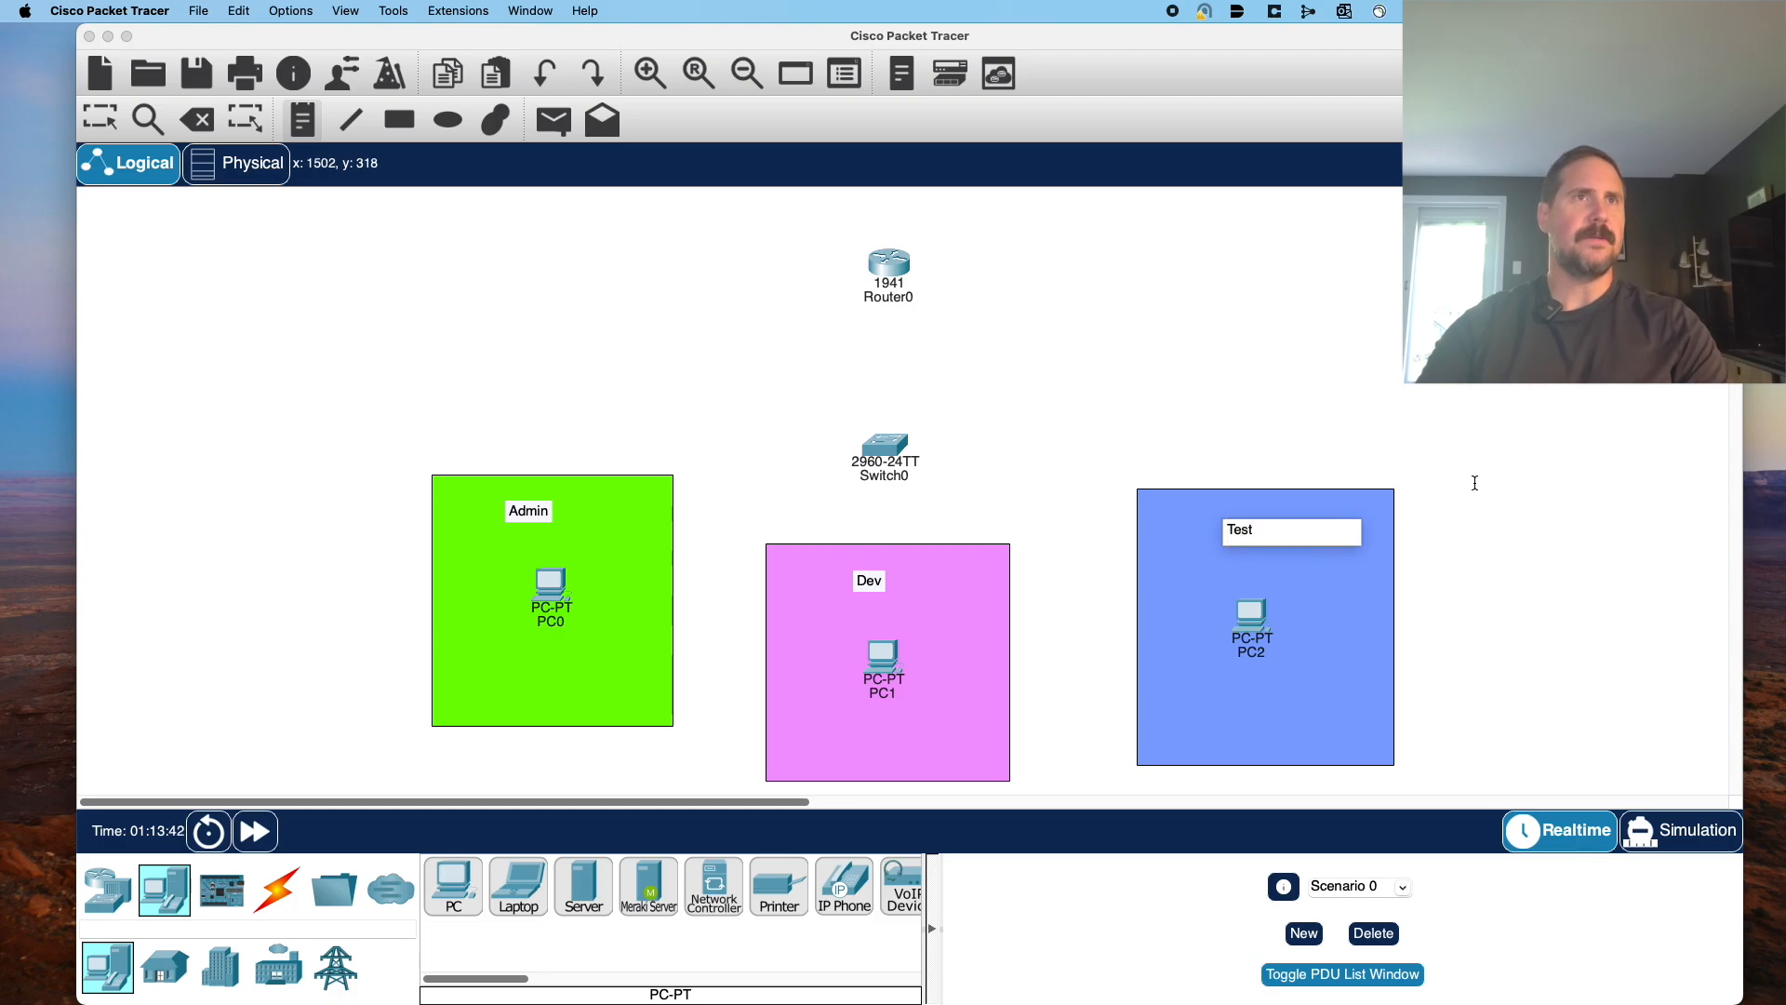
pyautogui.click(1475, 483)
pyautogui.press('Escape')
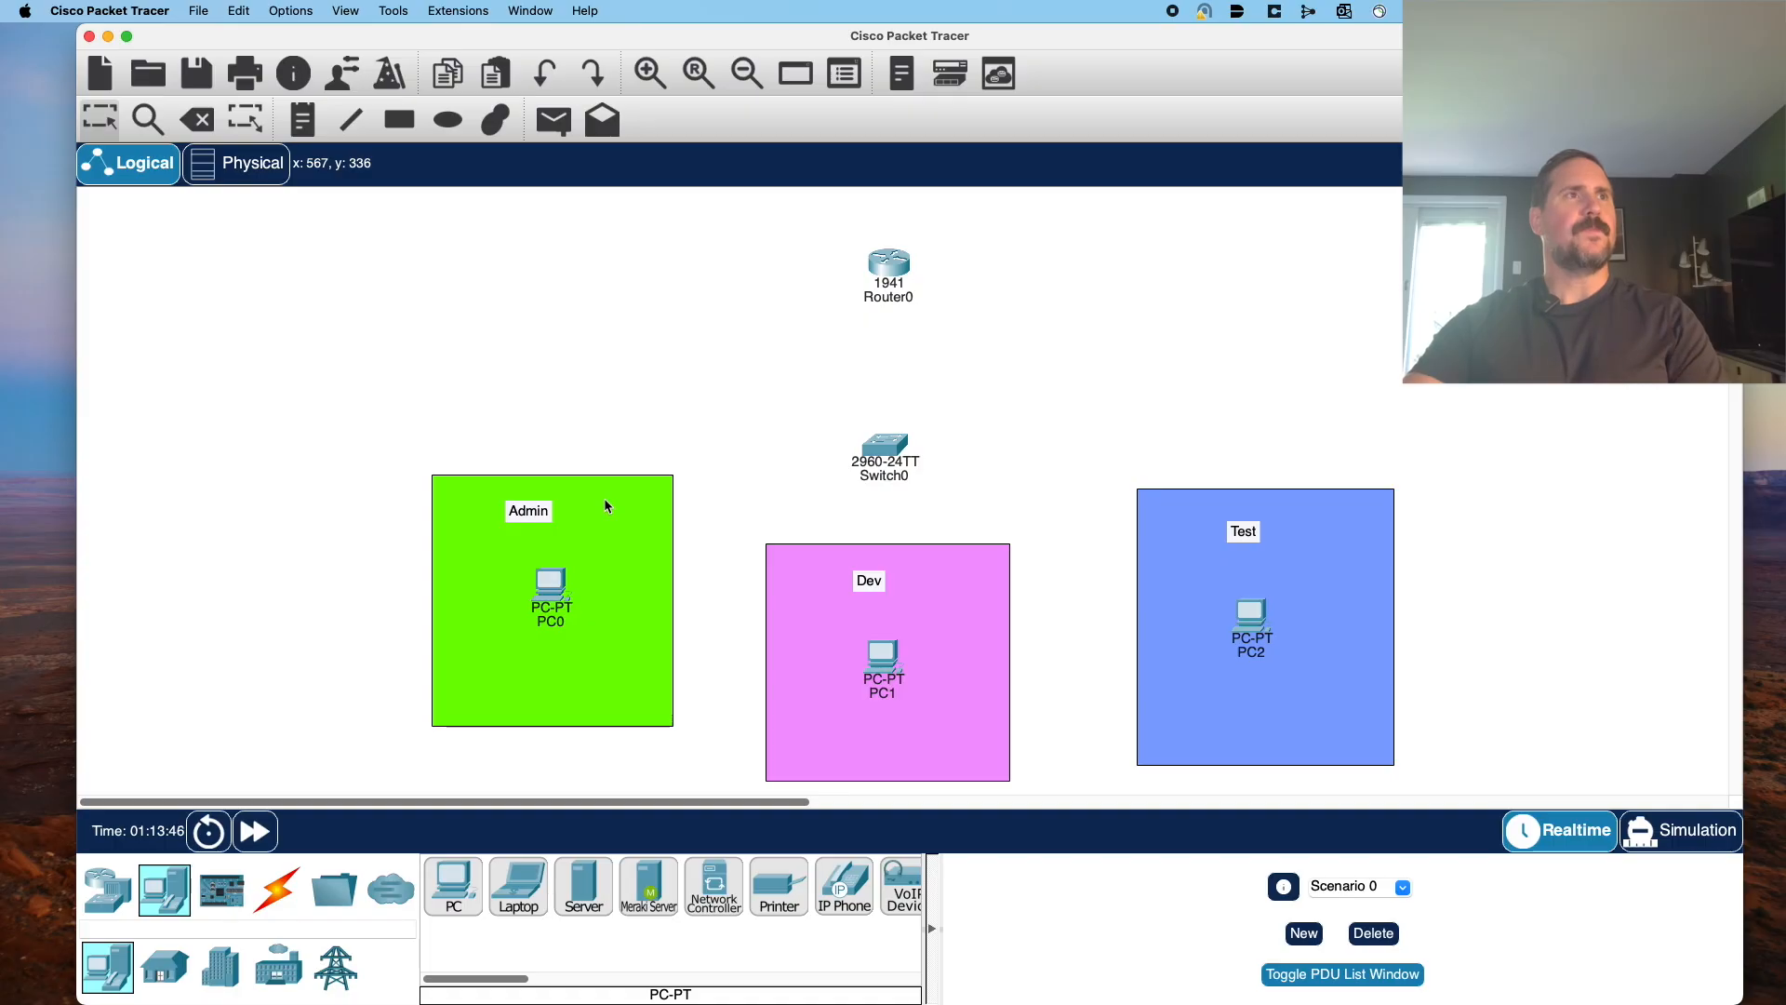
# Add a text note beside the router headed "Rules:" with a blank line and the rule "Admin can ping Dev and Test".
pyautogui.click(303, 119)
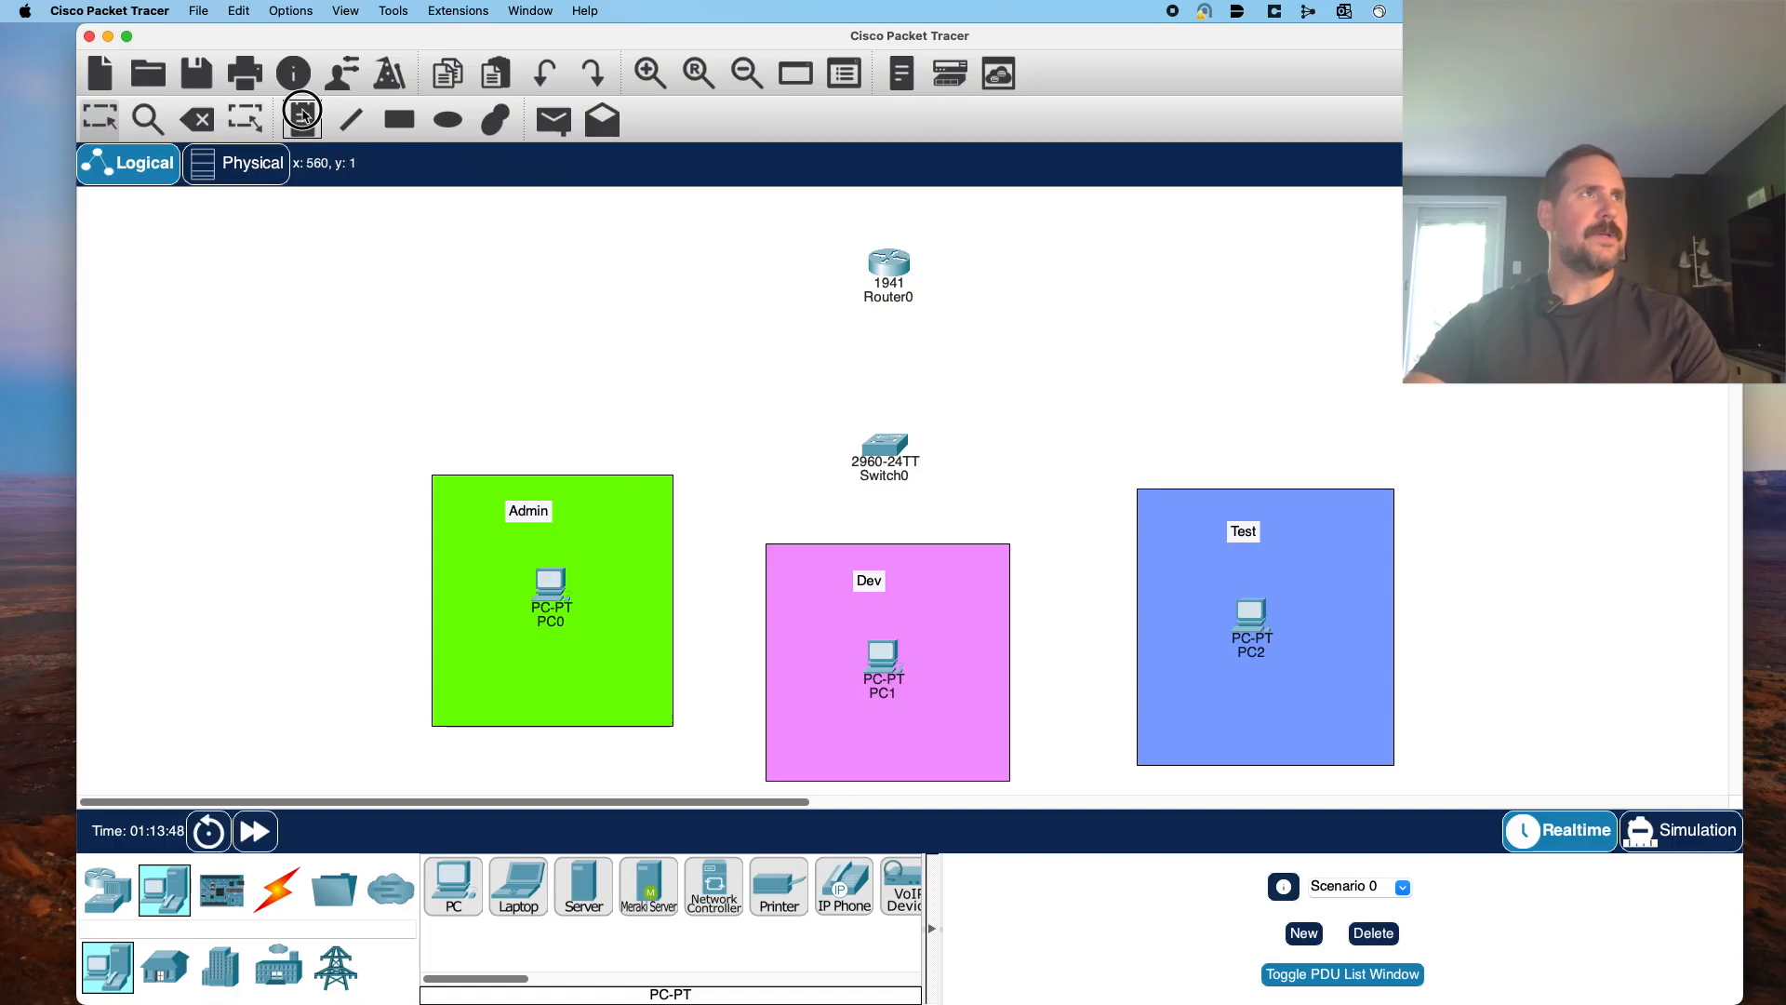
pyautogui.click(1142, 220)
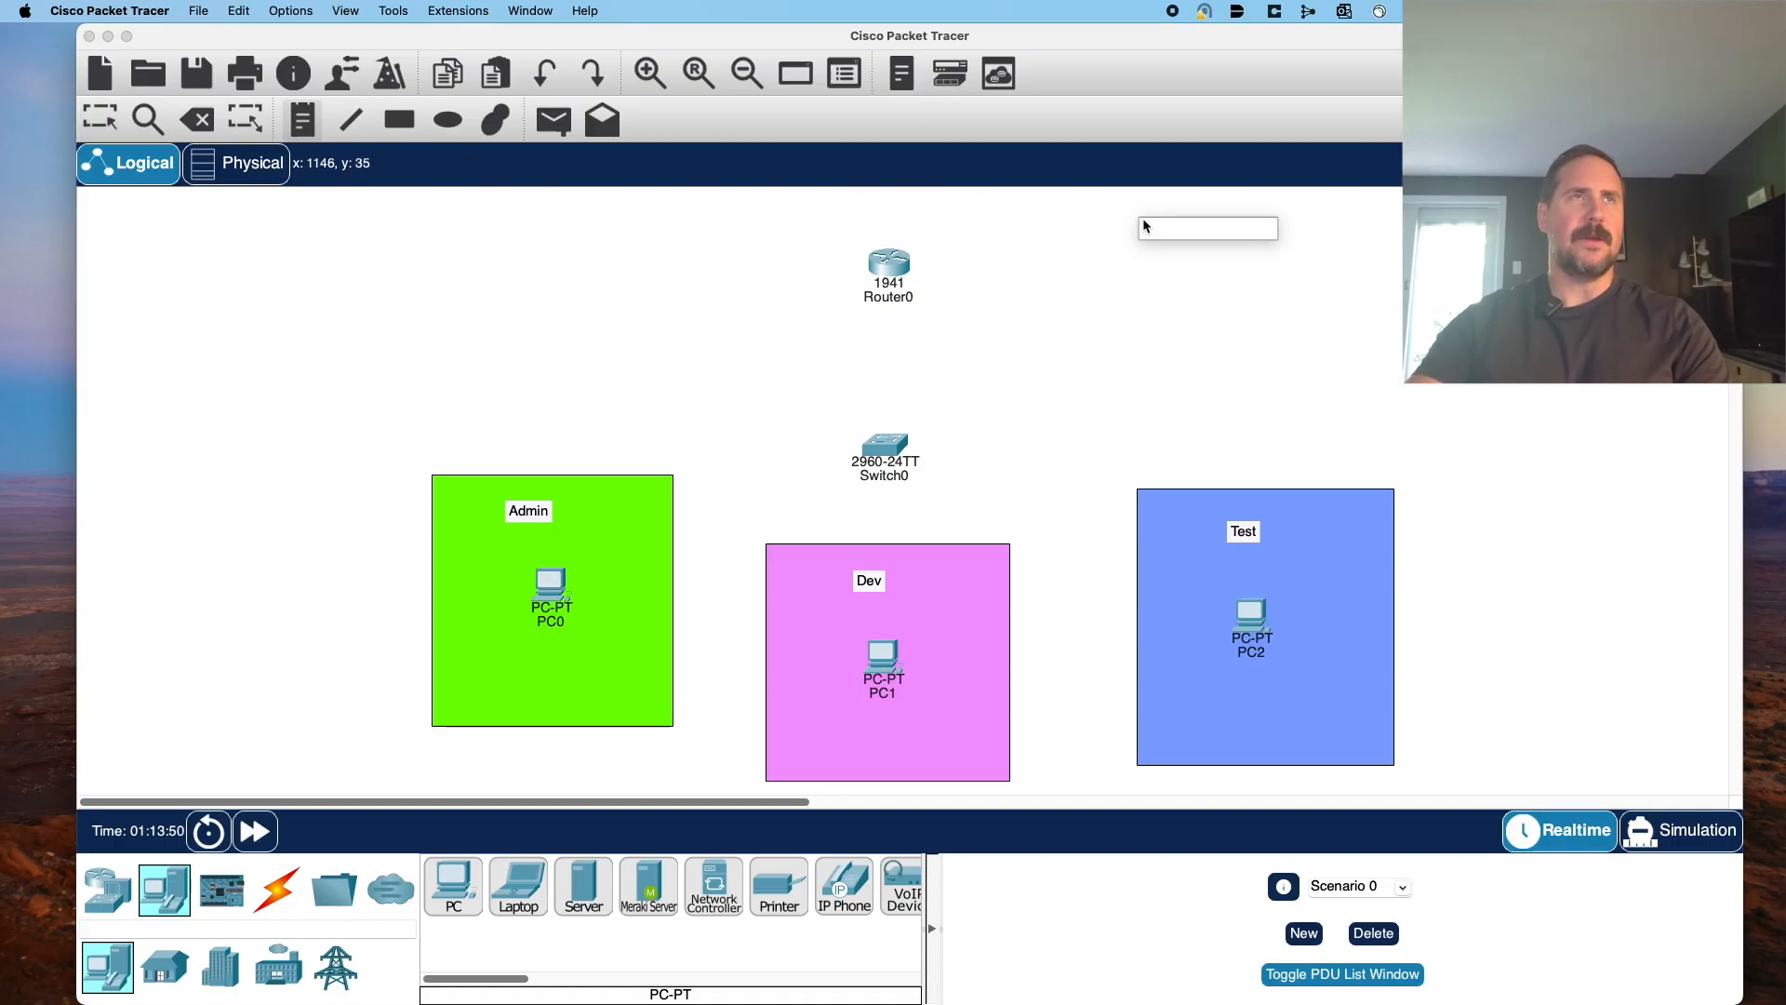
pyautogui.write('Rules')
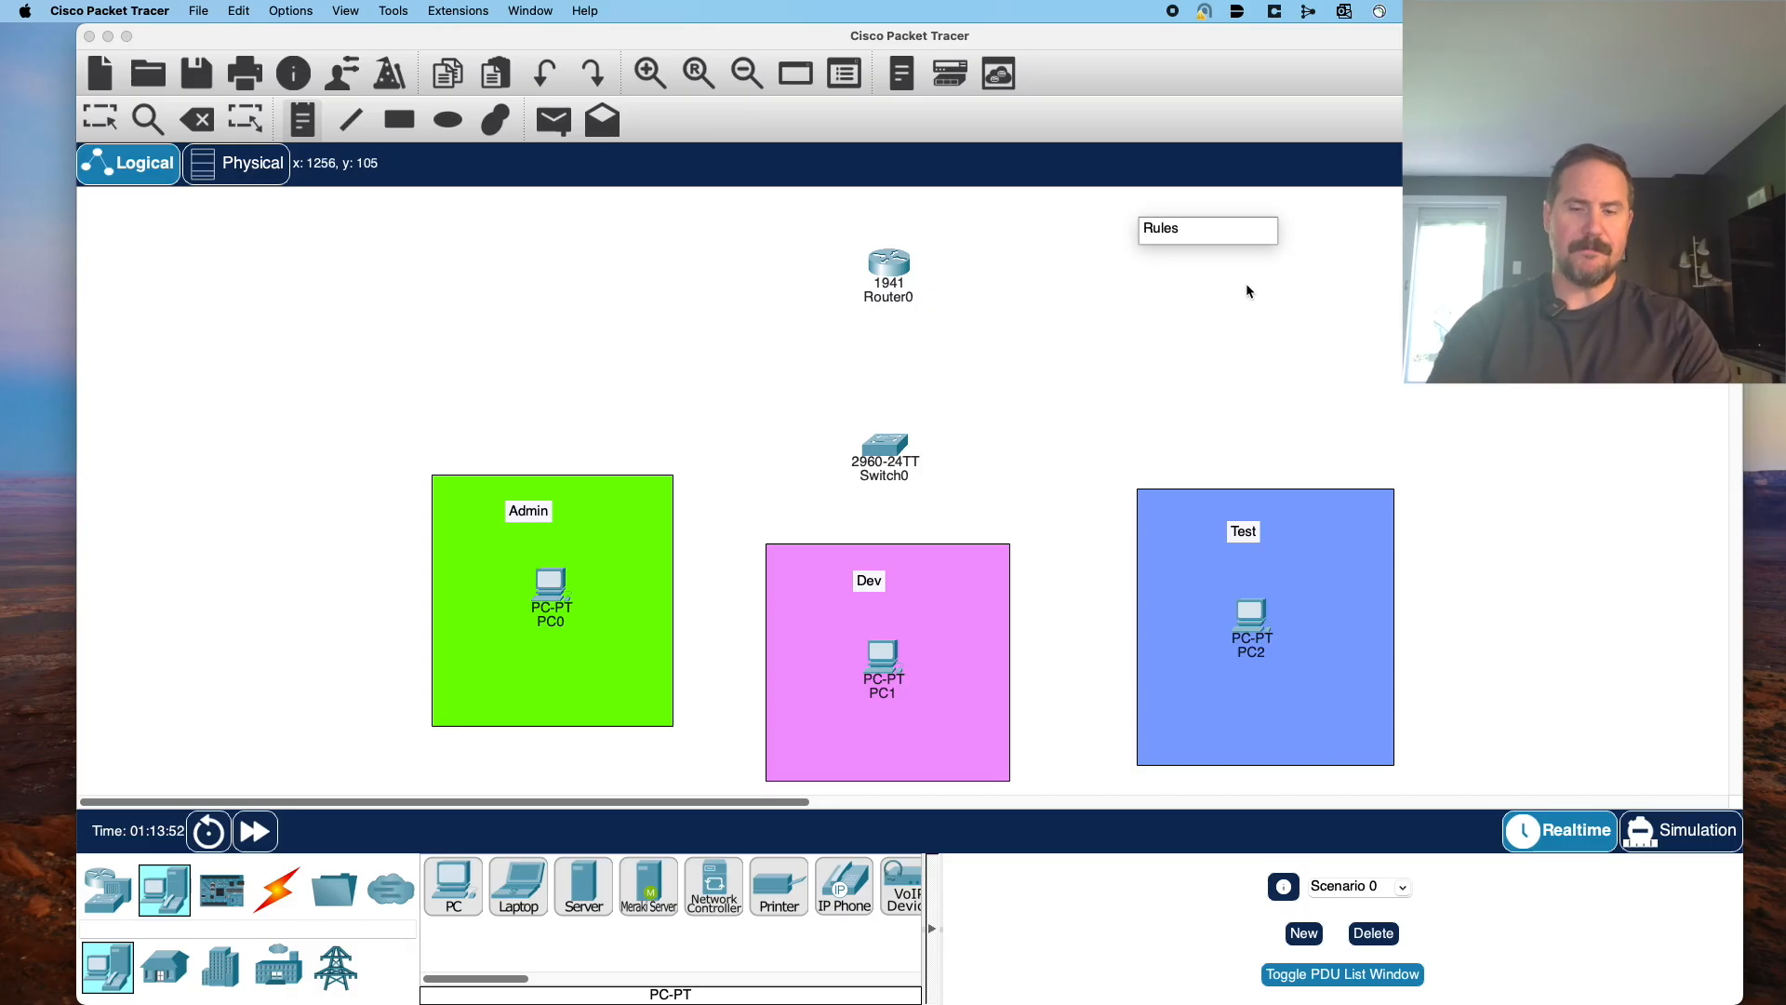
pyautogui.write(':')
pyautogui.press('Return')
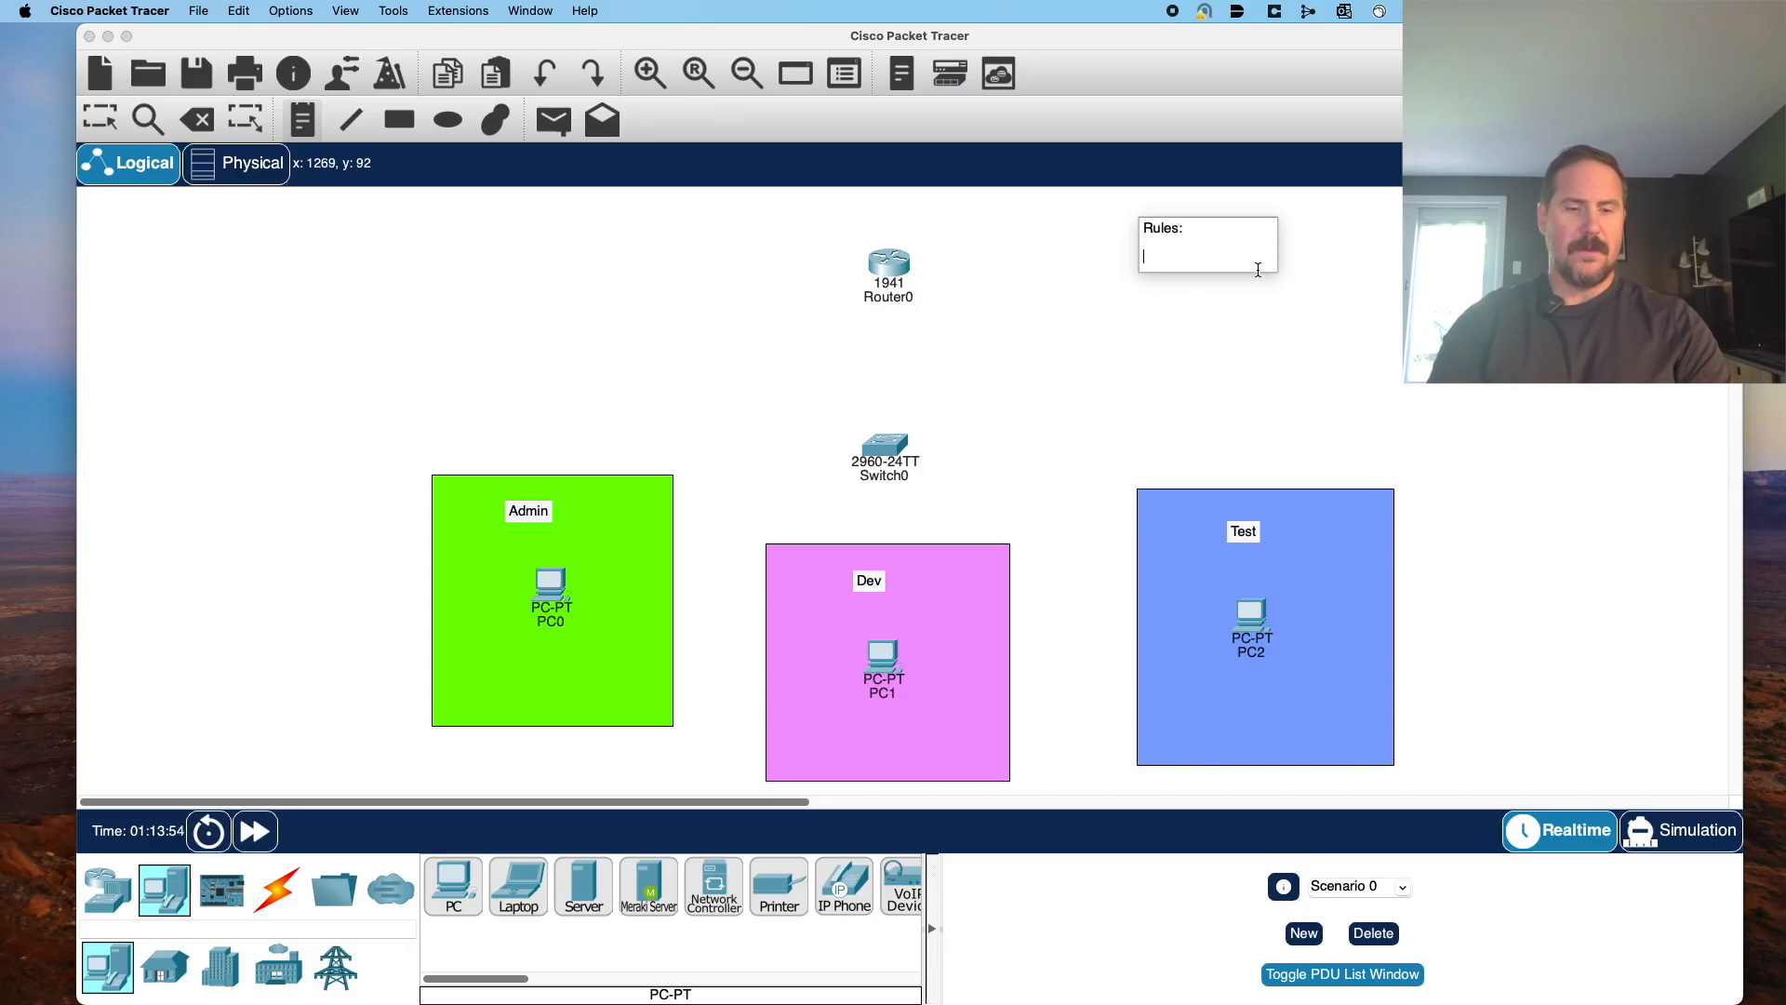
pyautogui.write('A')
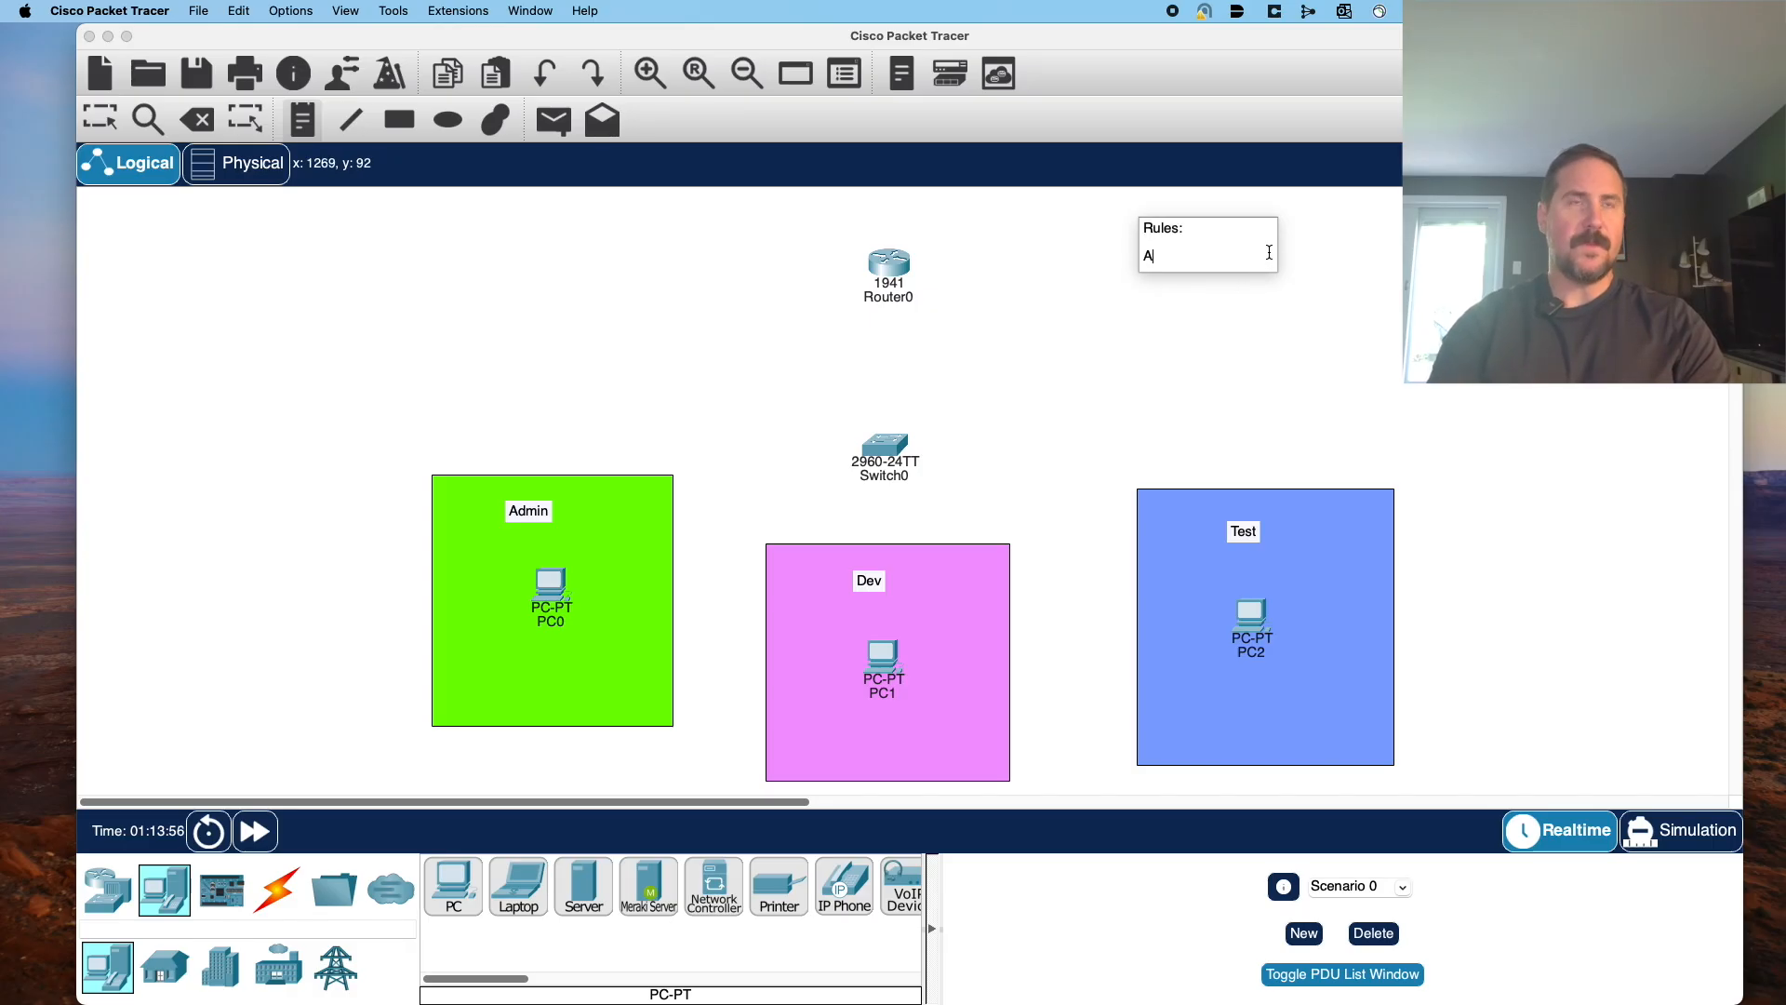
pyautogui.write('dmin can ping ')
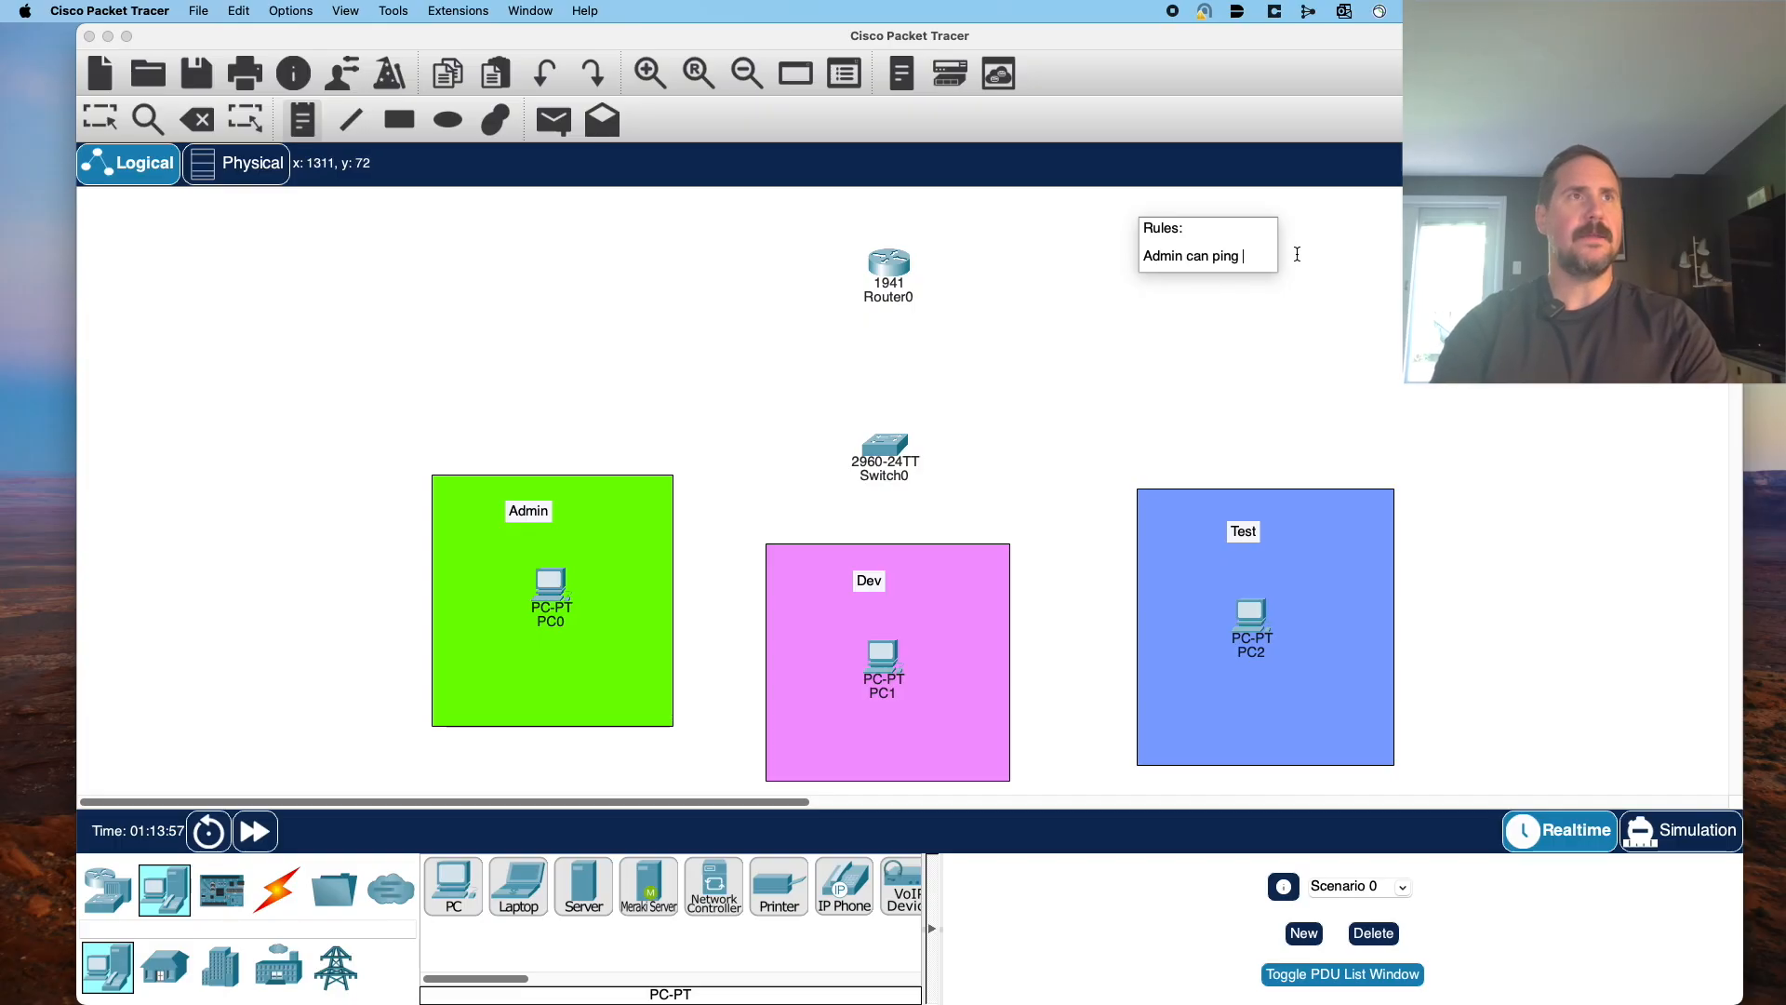
pyautogui.write('Dev and Test')
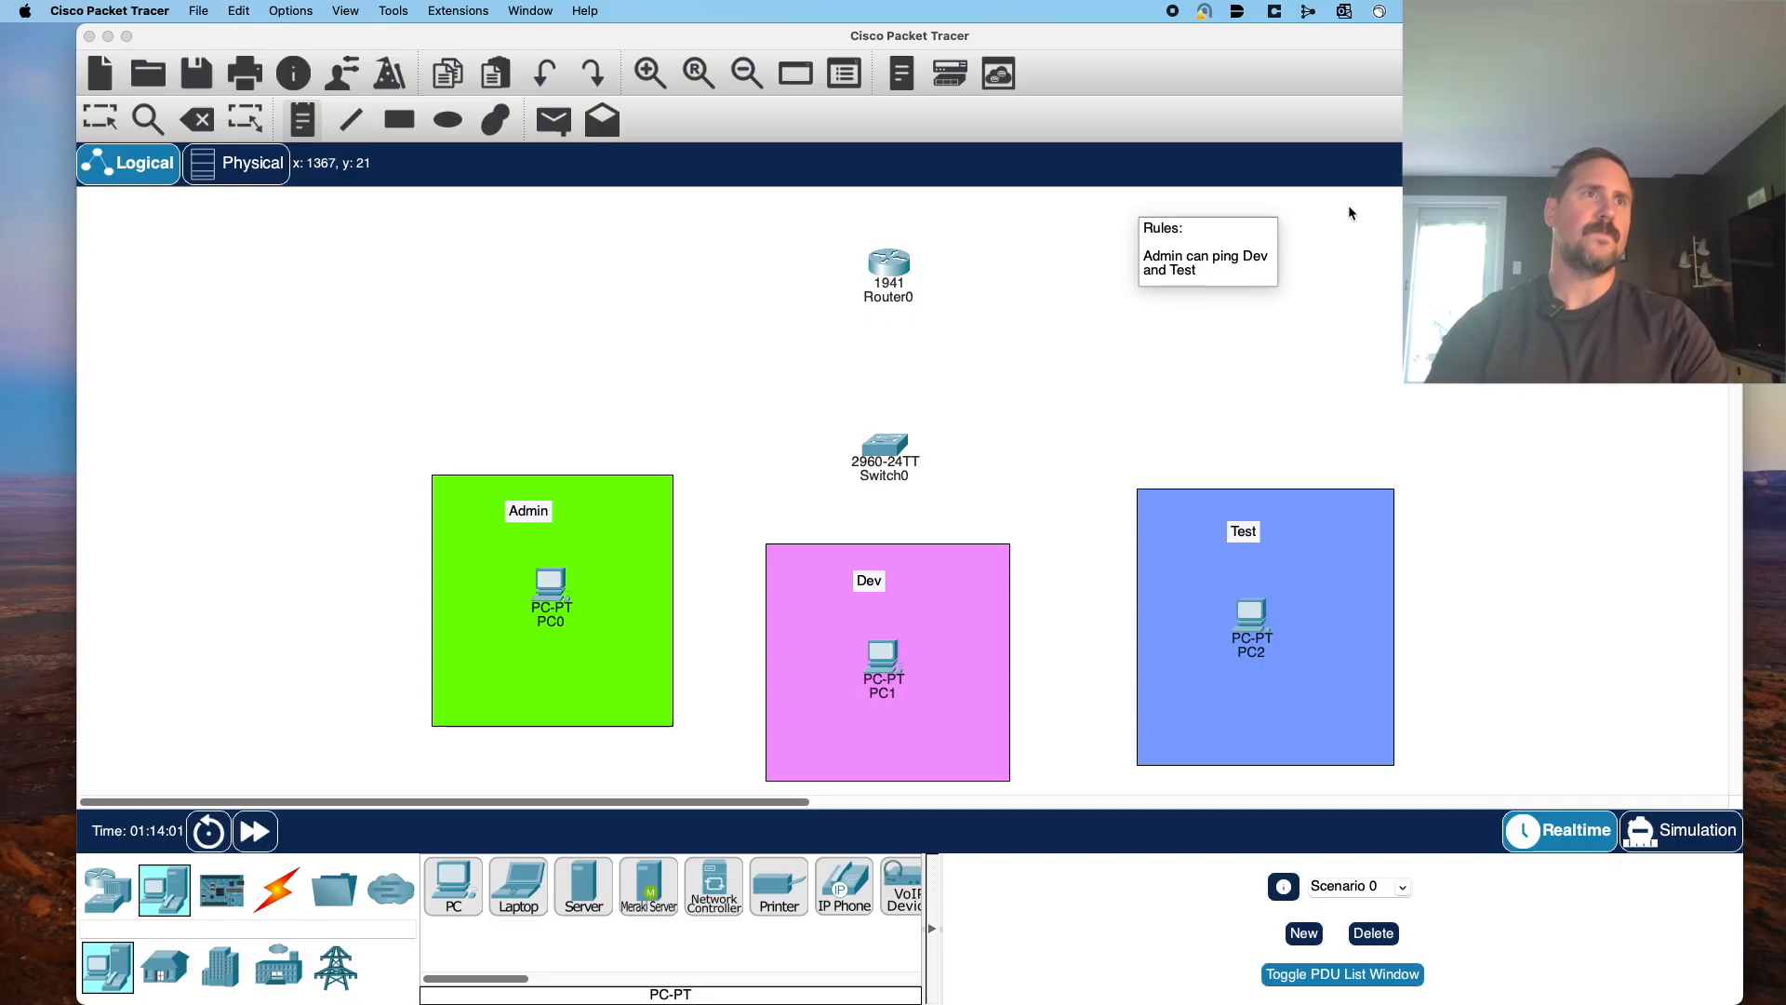
# Add the rules "Dev cannot ping Admin" and "Test cannot ping Admin" to the note, separated by blank lines.
pyautogui.press('Return')
pyautogui.press('Return')
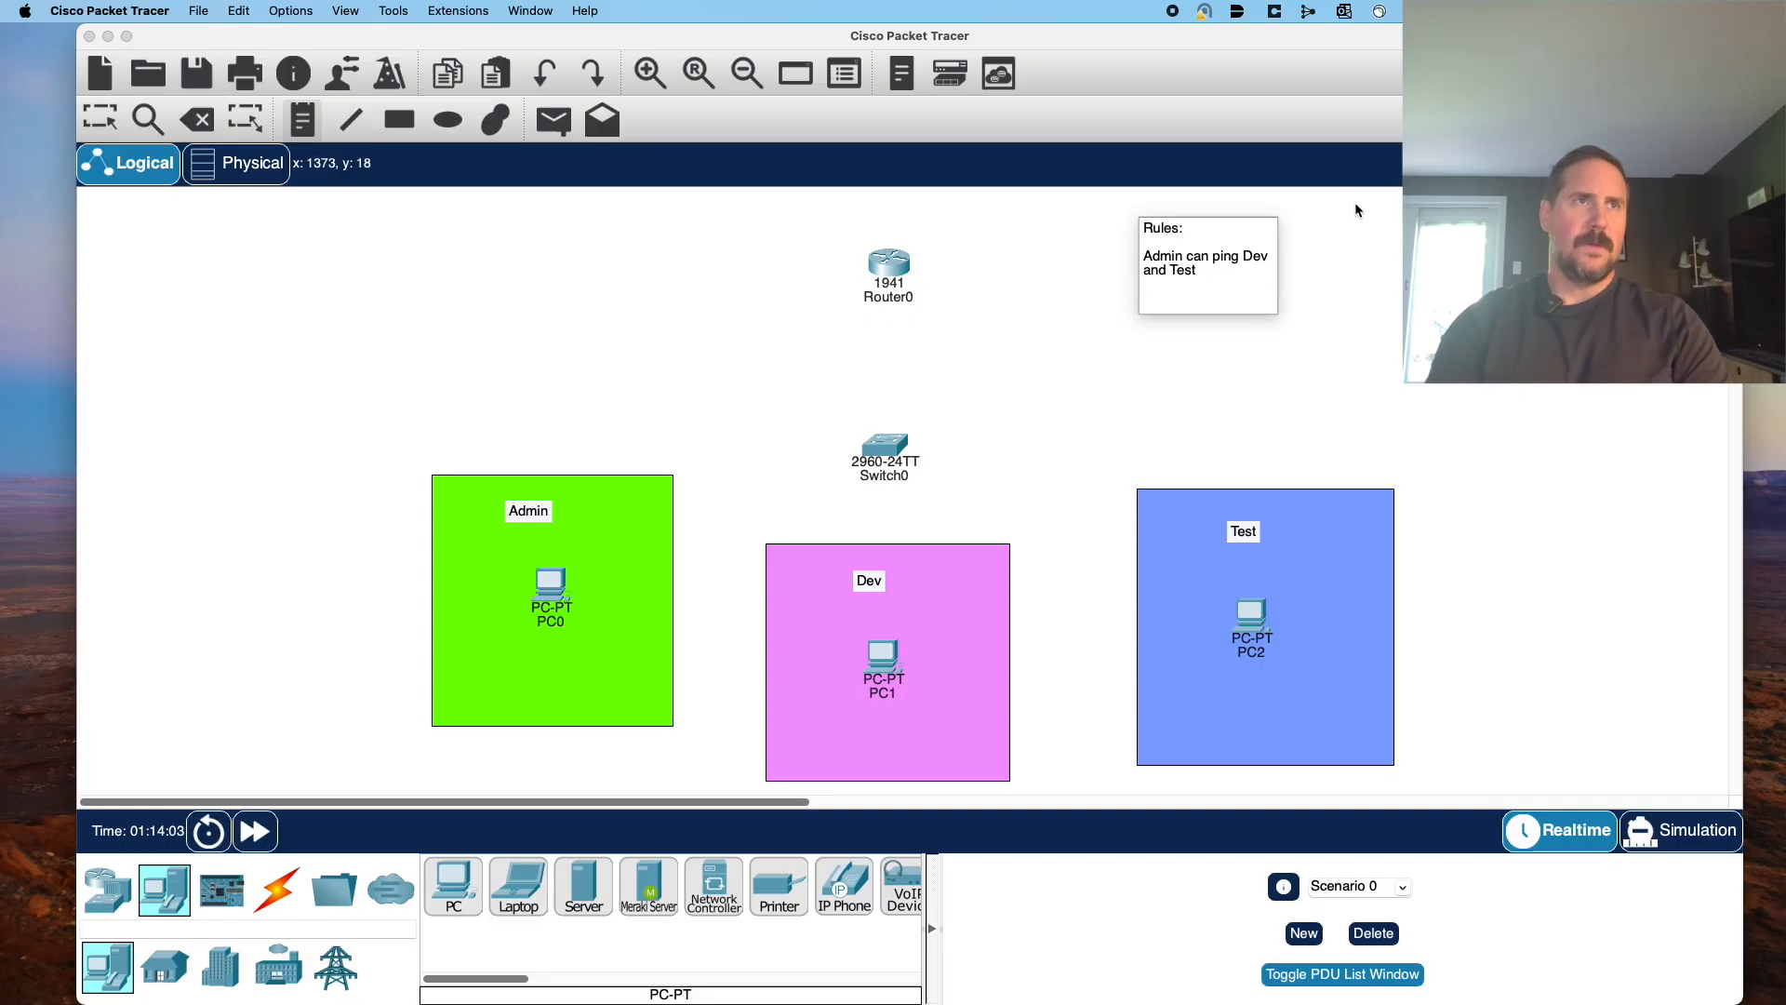
pyautogui.write('Dev')
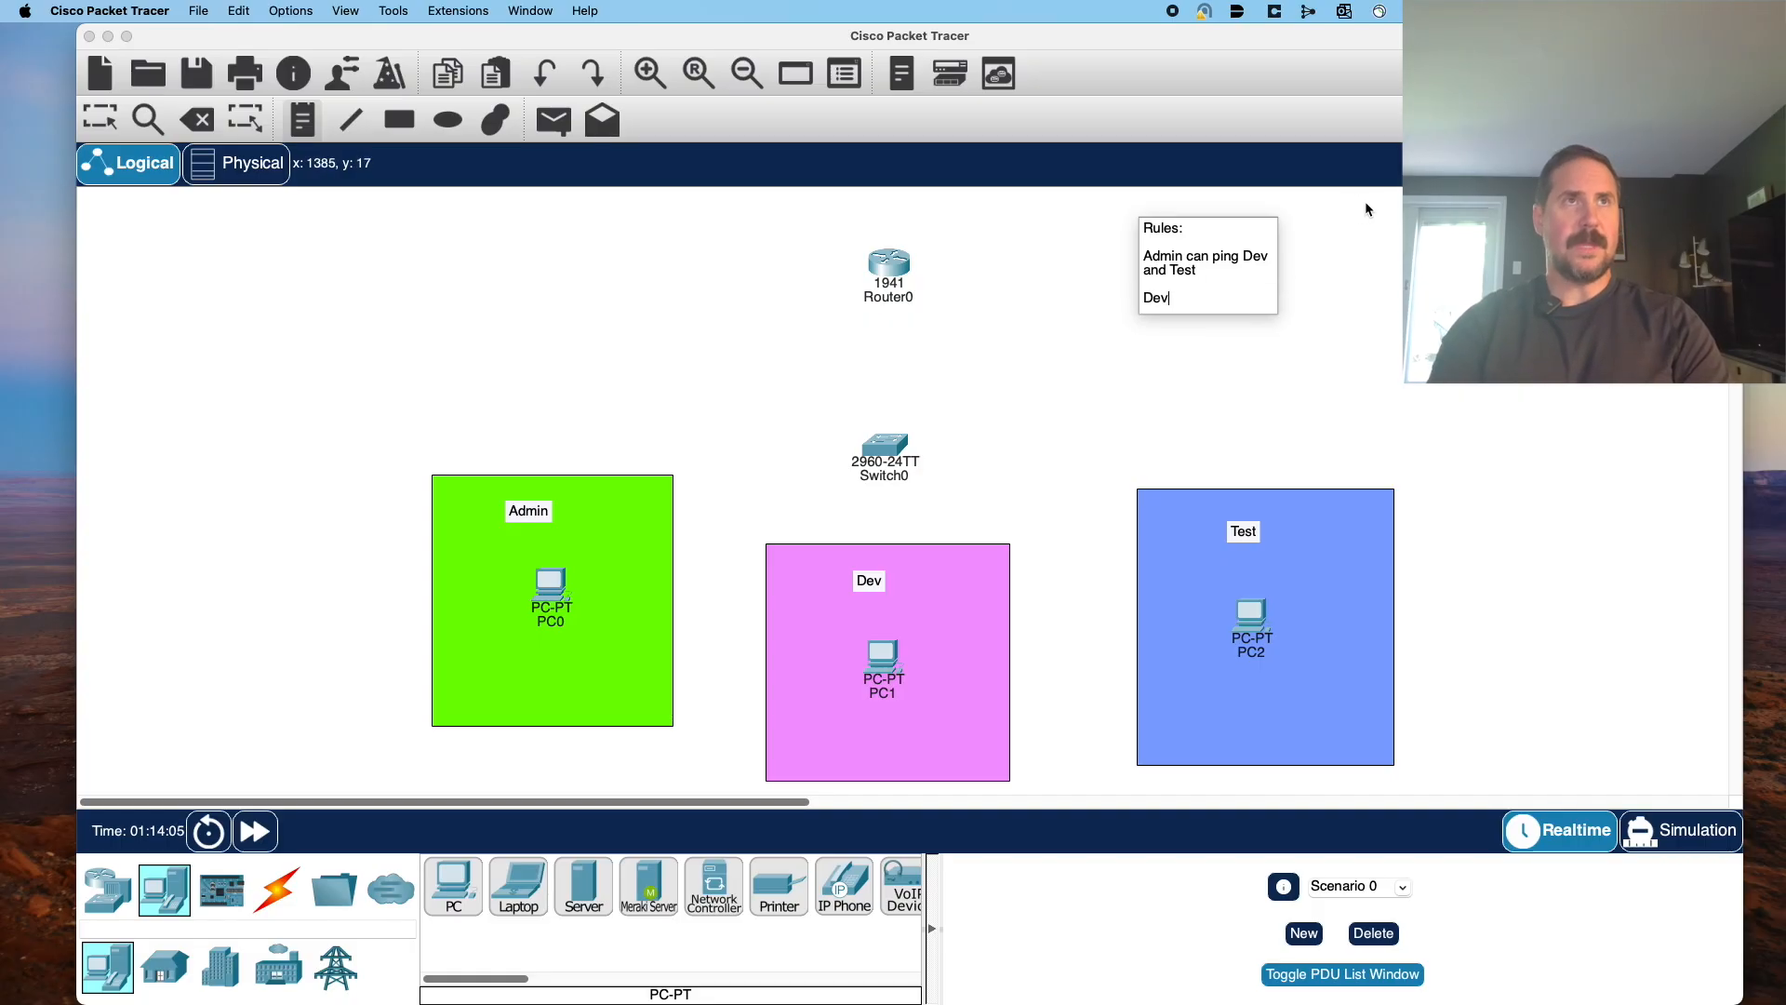
pyautogui.write(' cannot ')
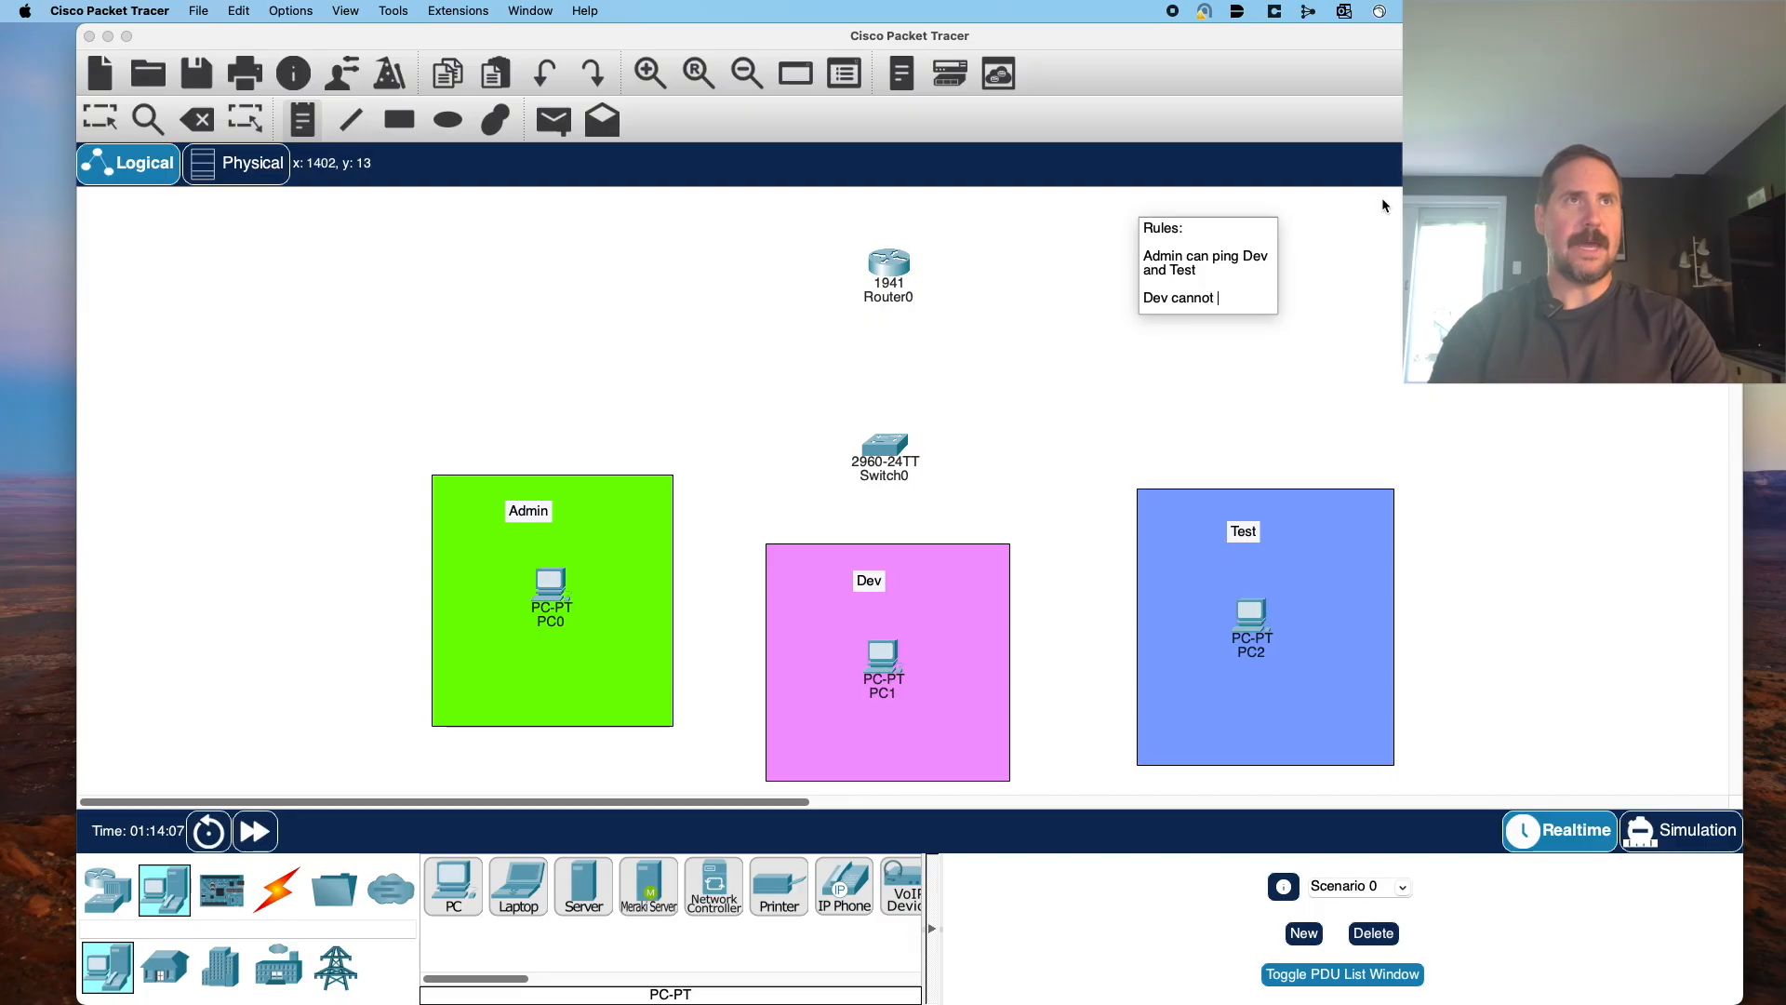
pyautogui.write('ping Admin')
pyautogui.press('Return')
pyautogui.press('Return')
pyautogui.write('Test cannot ping')
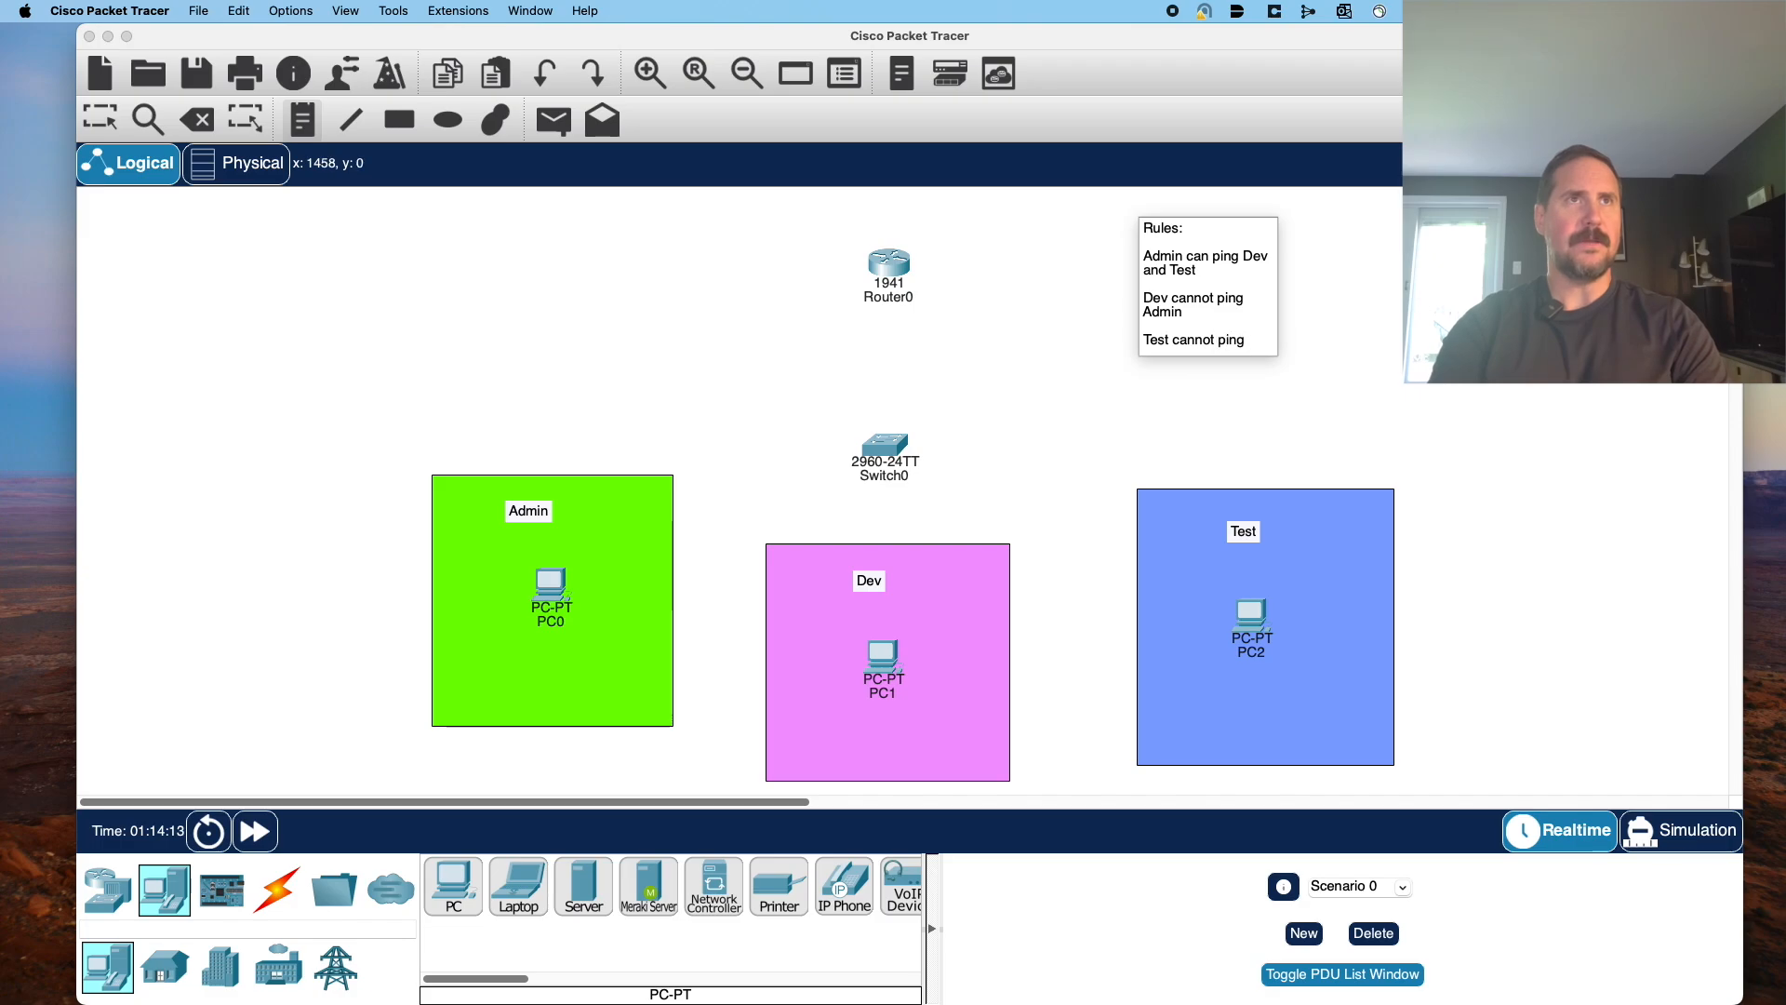
pyautogui.write(' Admin')
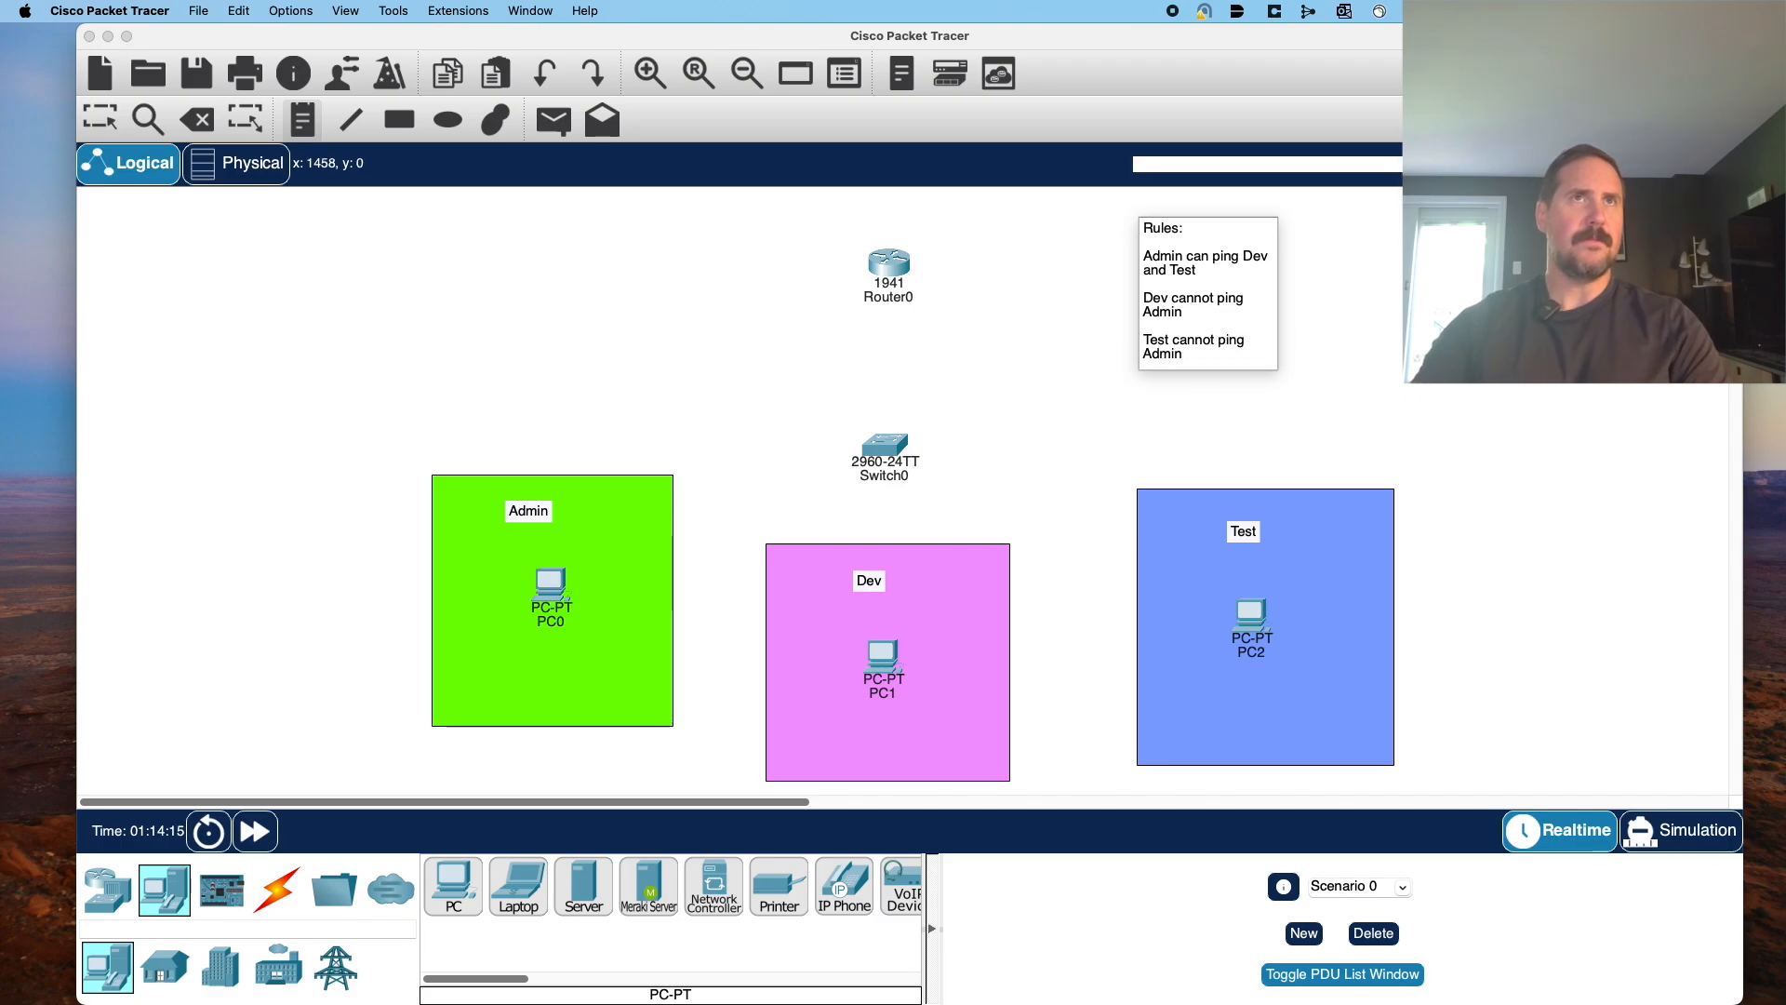
# Add the final rule "Dev and Test can ping each other" to the note and finish placing notes.
pyautogui.press('Return')
pyautogui.press('Return')
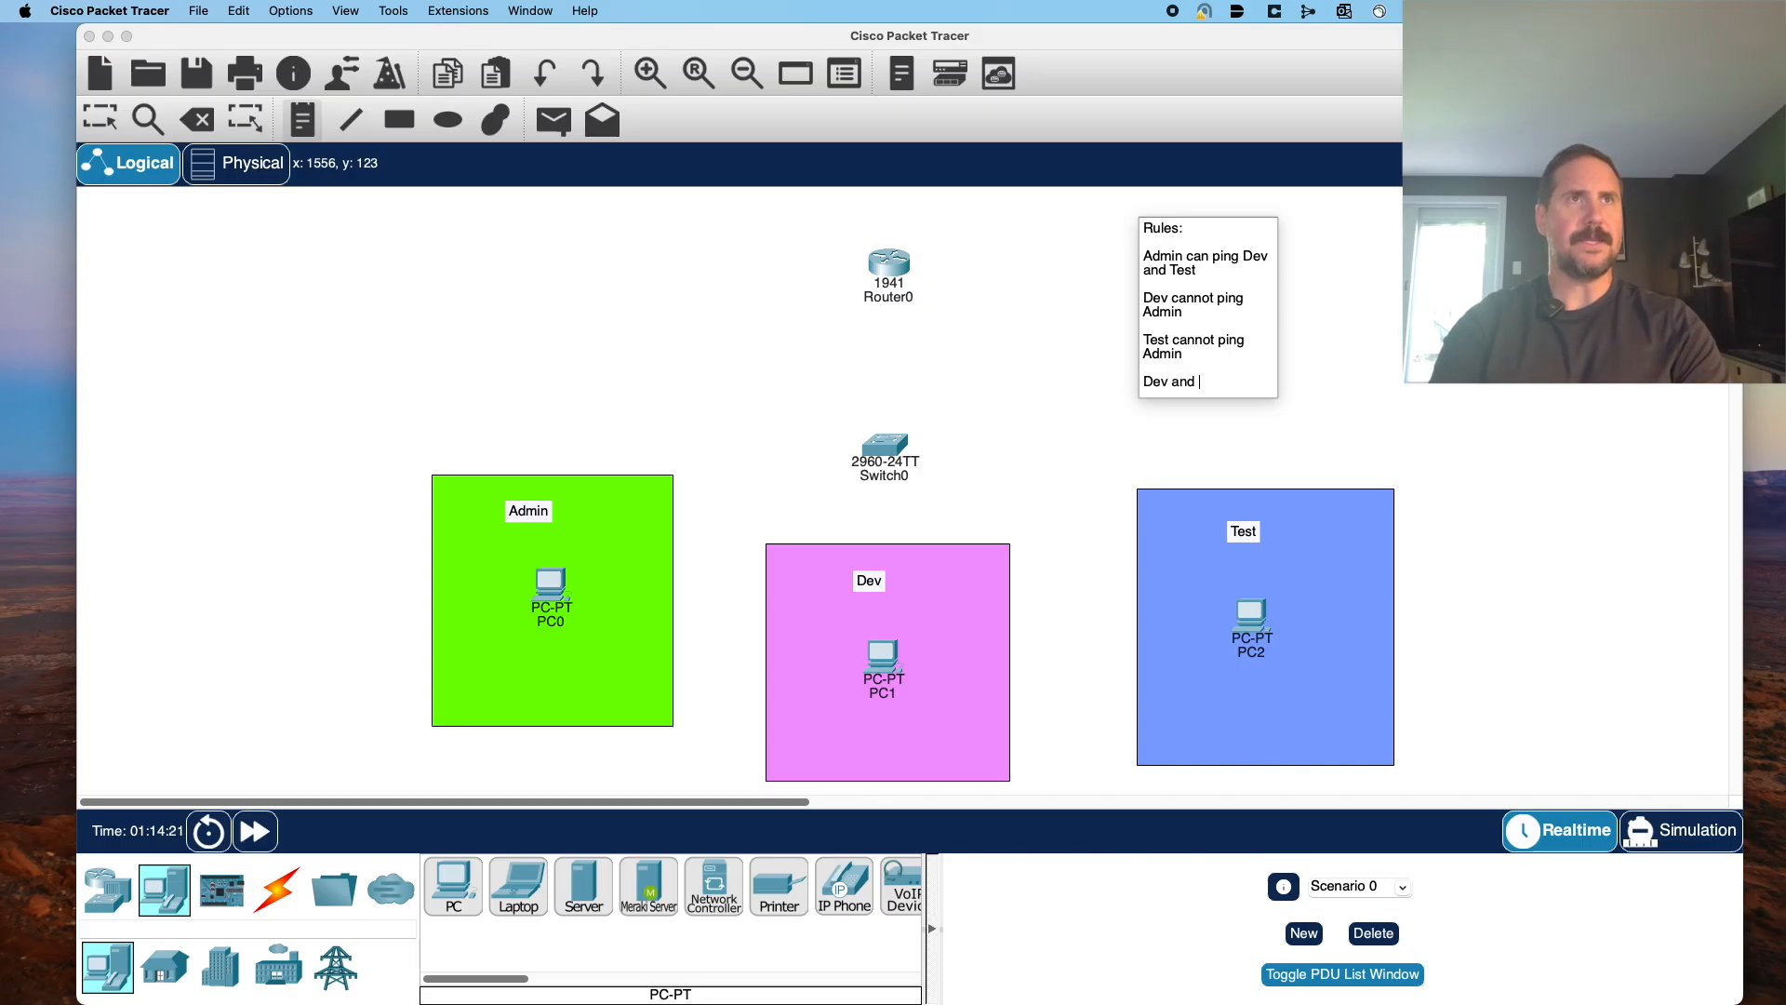
pyautogui.write('Dev and Test cn a')
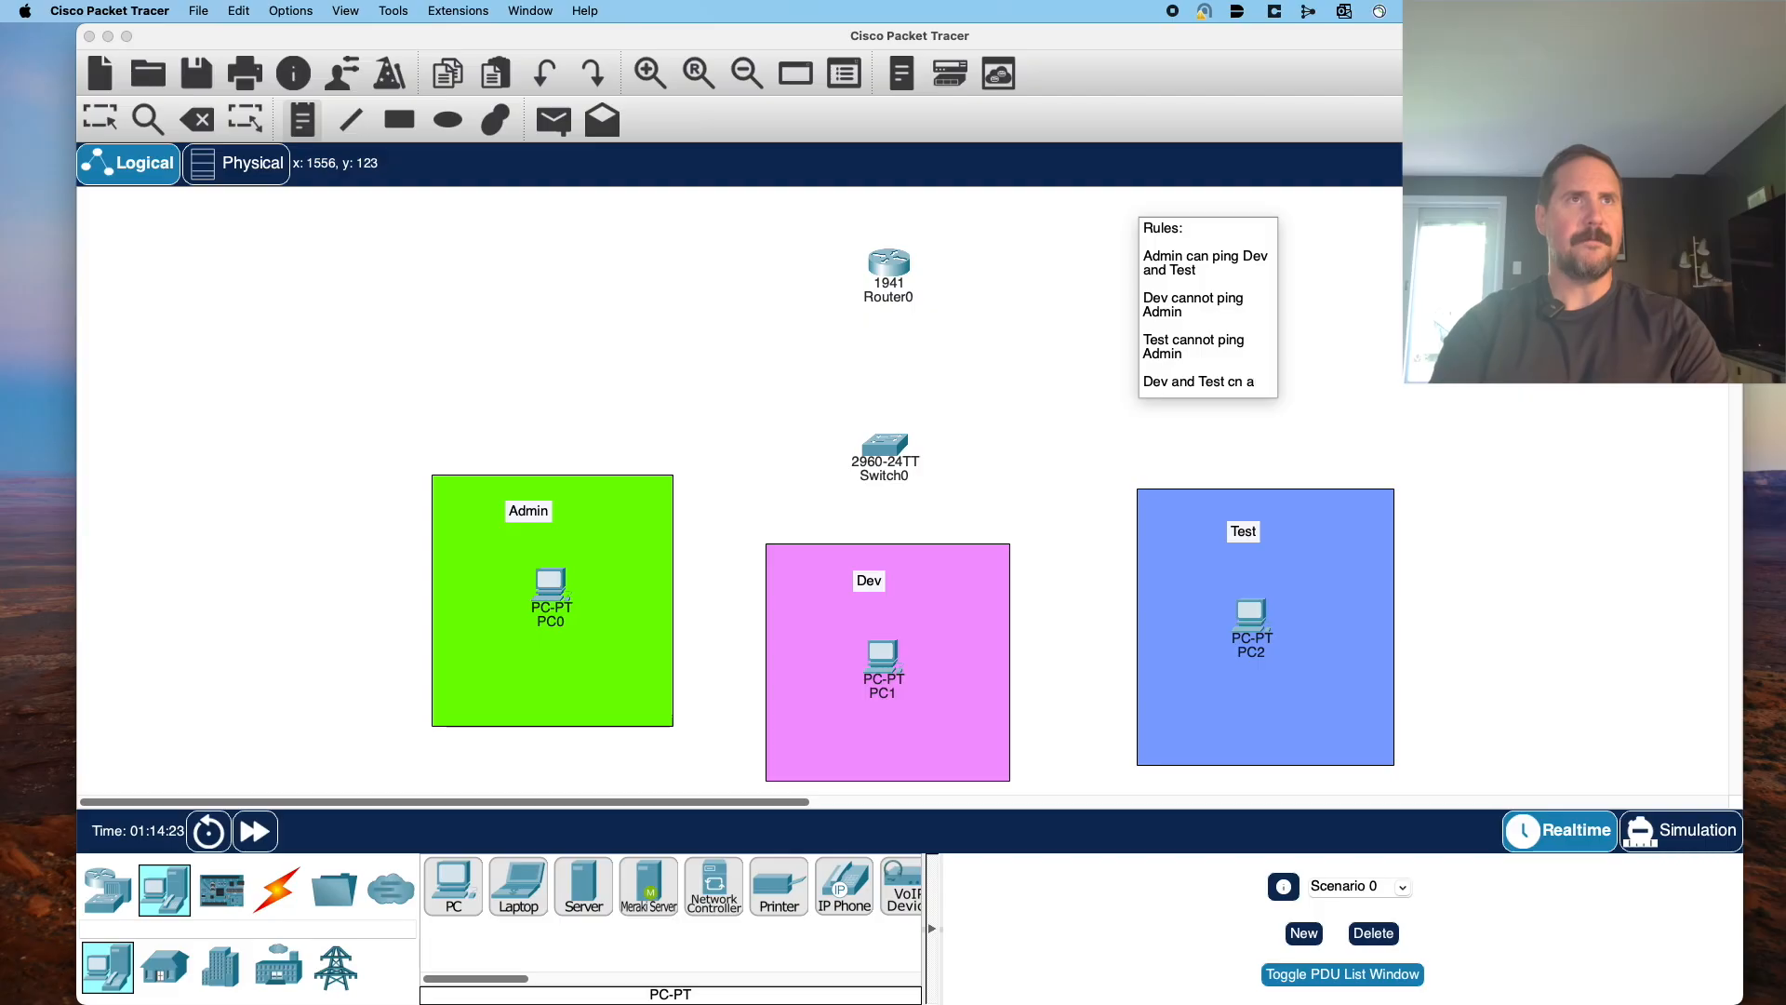
pyautogui.press('BackSpace')
pyautogui.press('BackSpace')
pyautogui.press('BackSpace')
pyautogui.write('an ping')
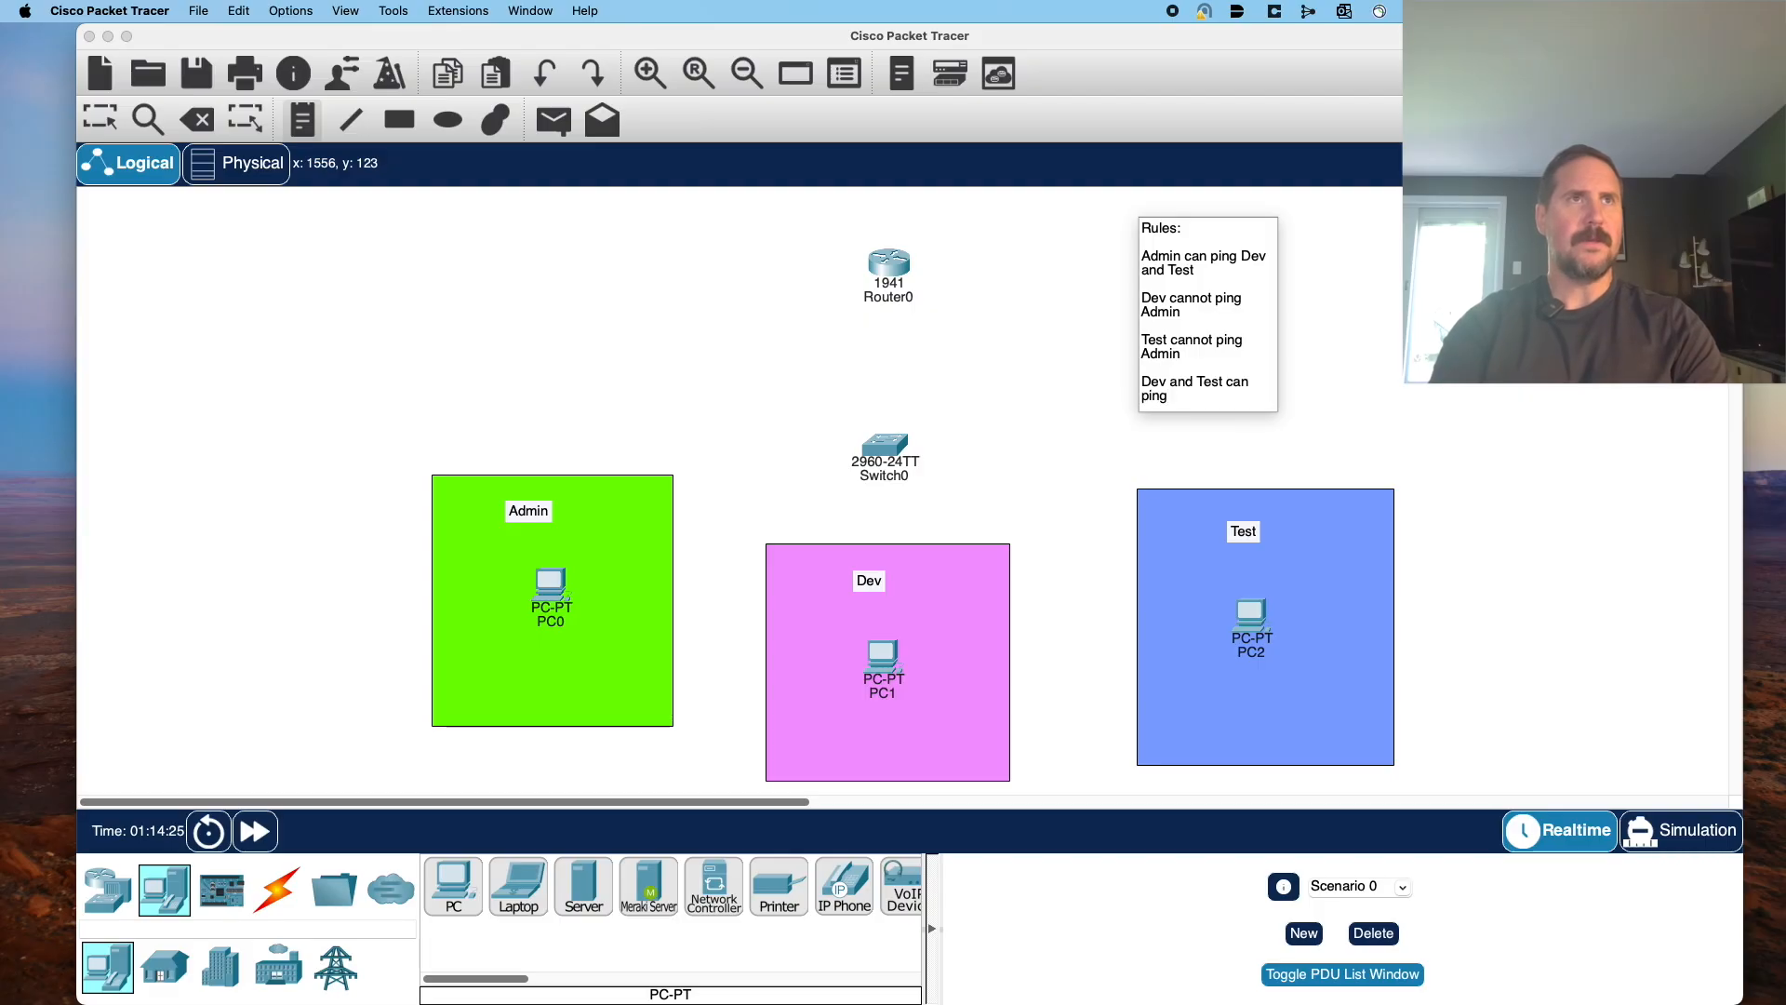
pyautogui.write(' each other')
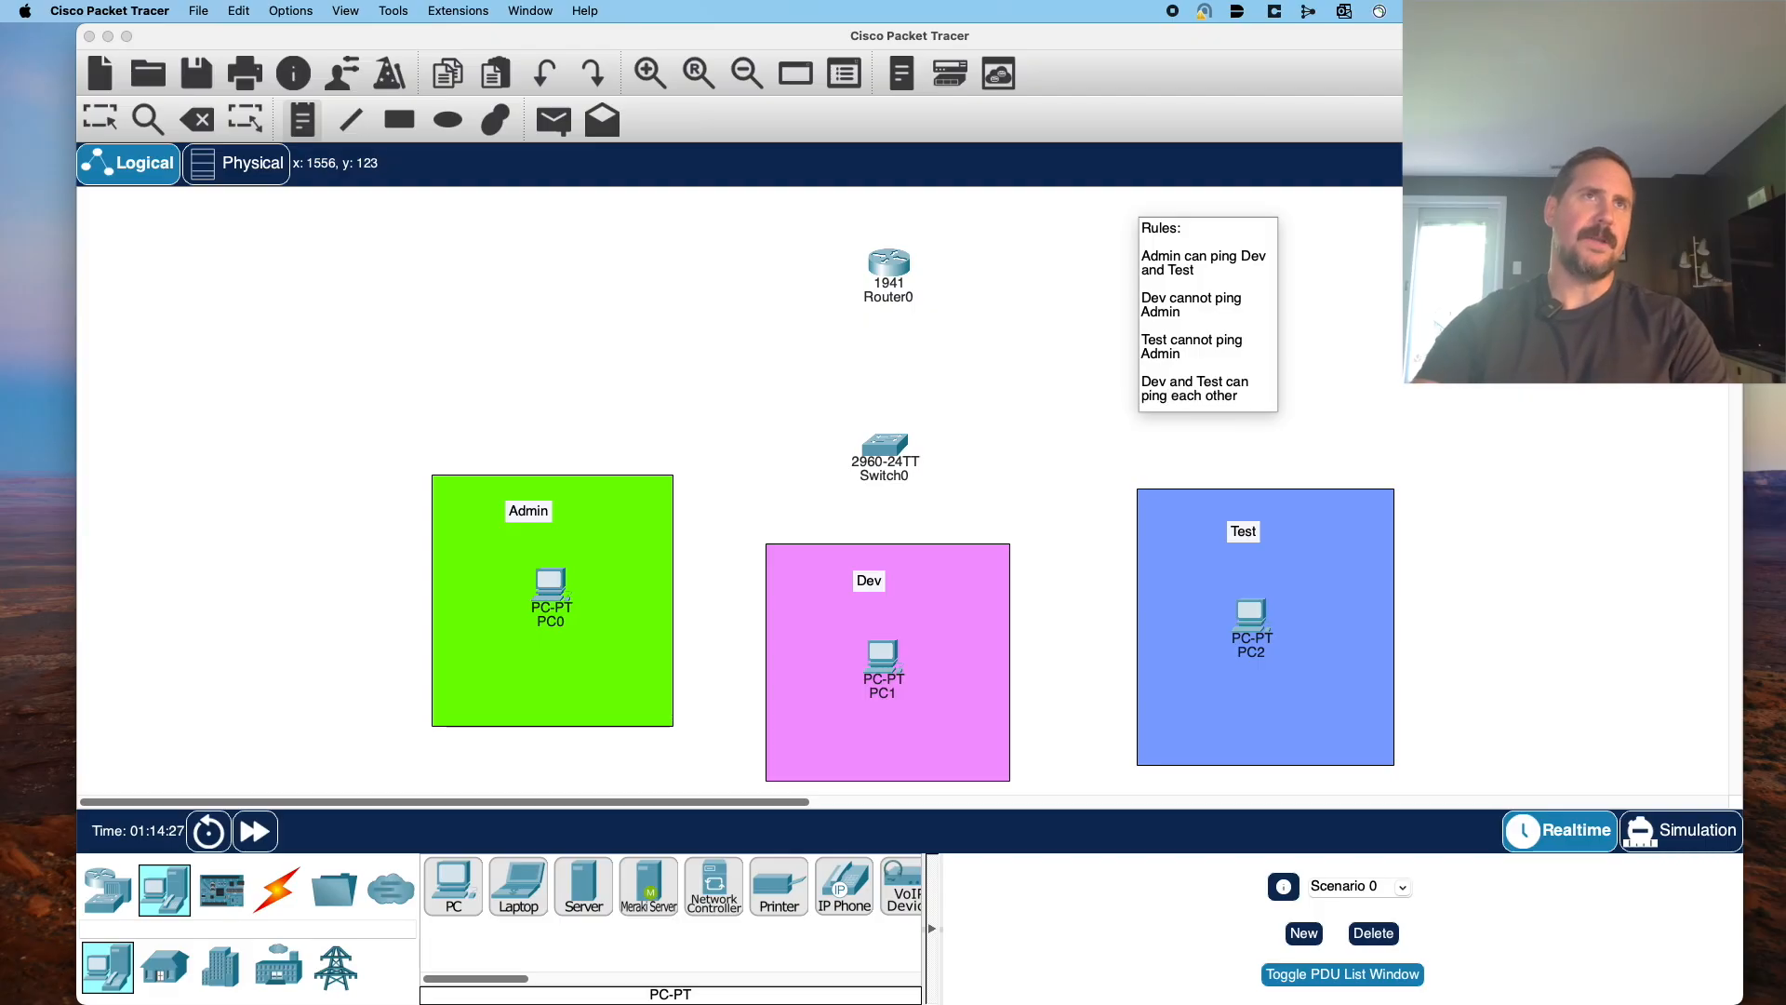
pyautogui.click(1478, 408)
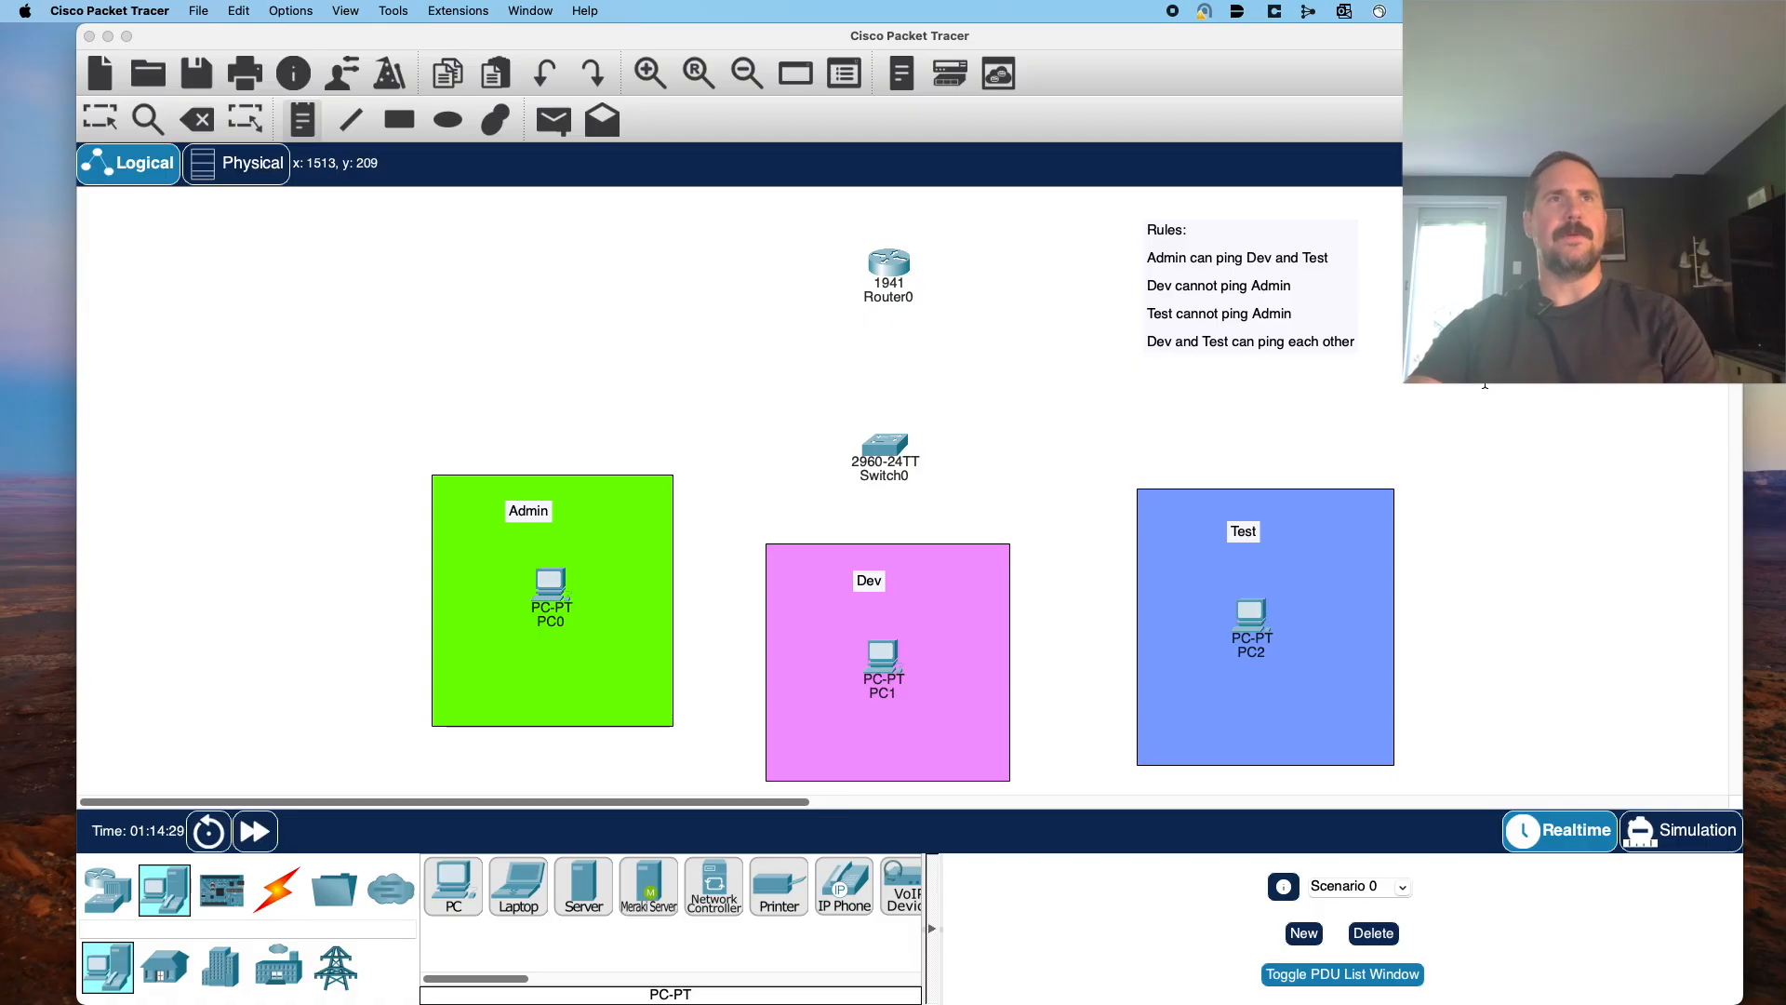
pyautogui.press('Escape')
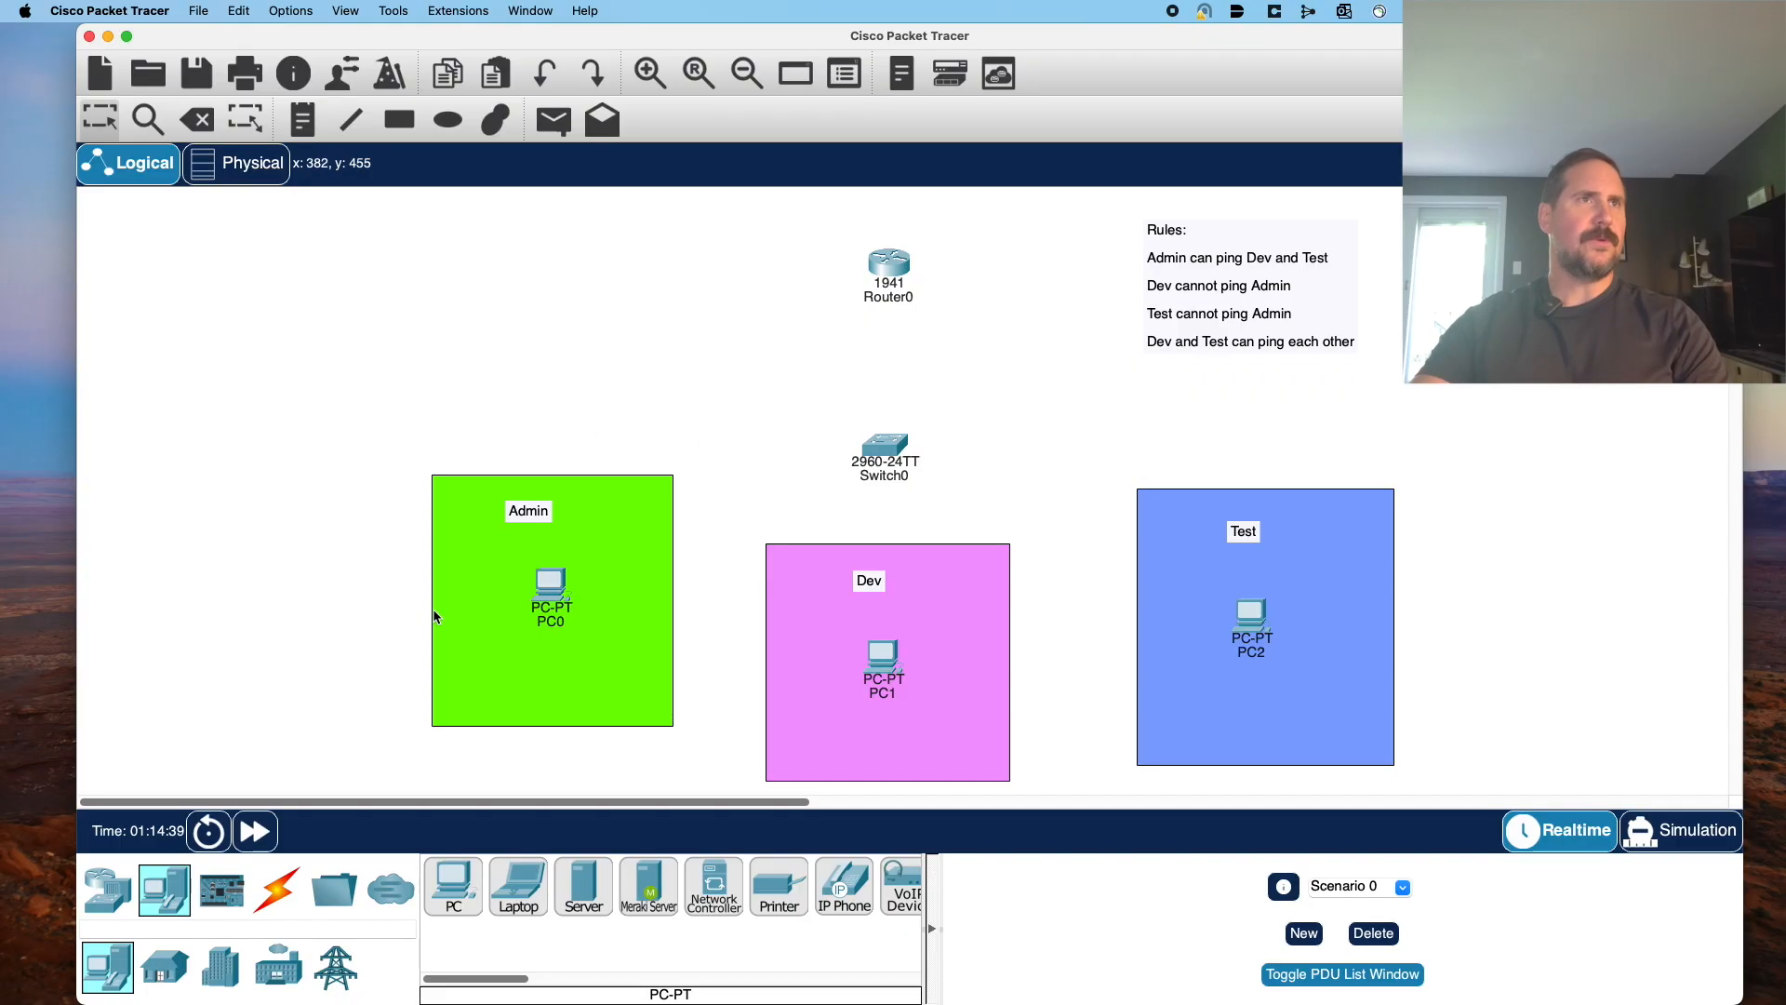
# Connect PC0, PC1 and PC2 to Switch0 using automatically chosen connection types.
pyautogui.click(276, 898)
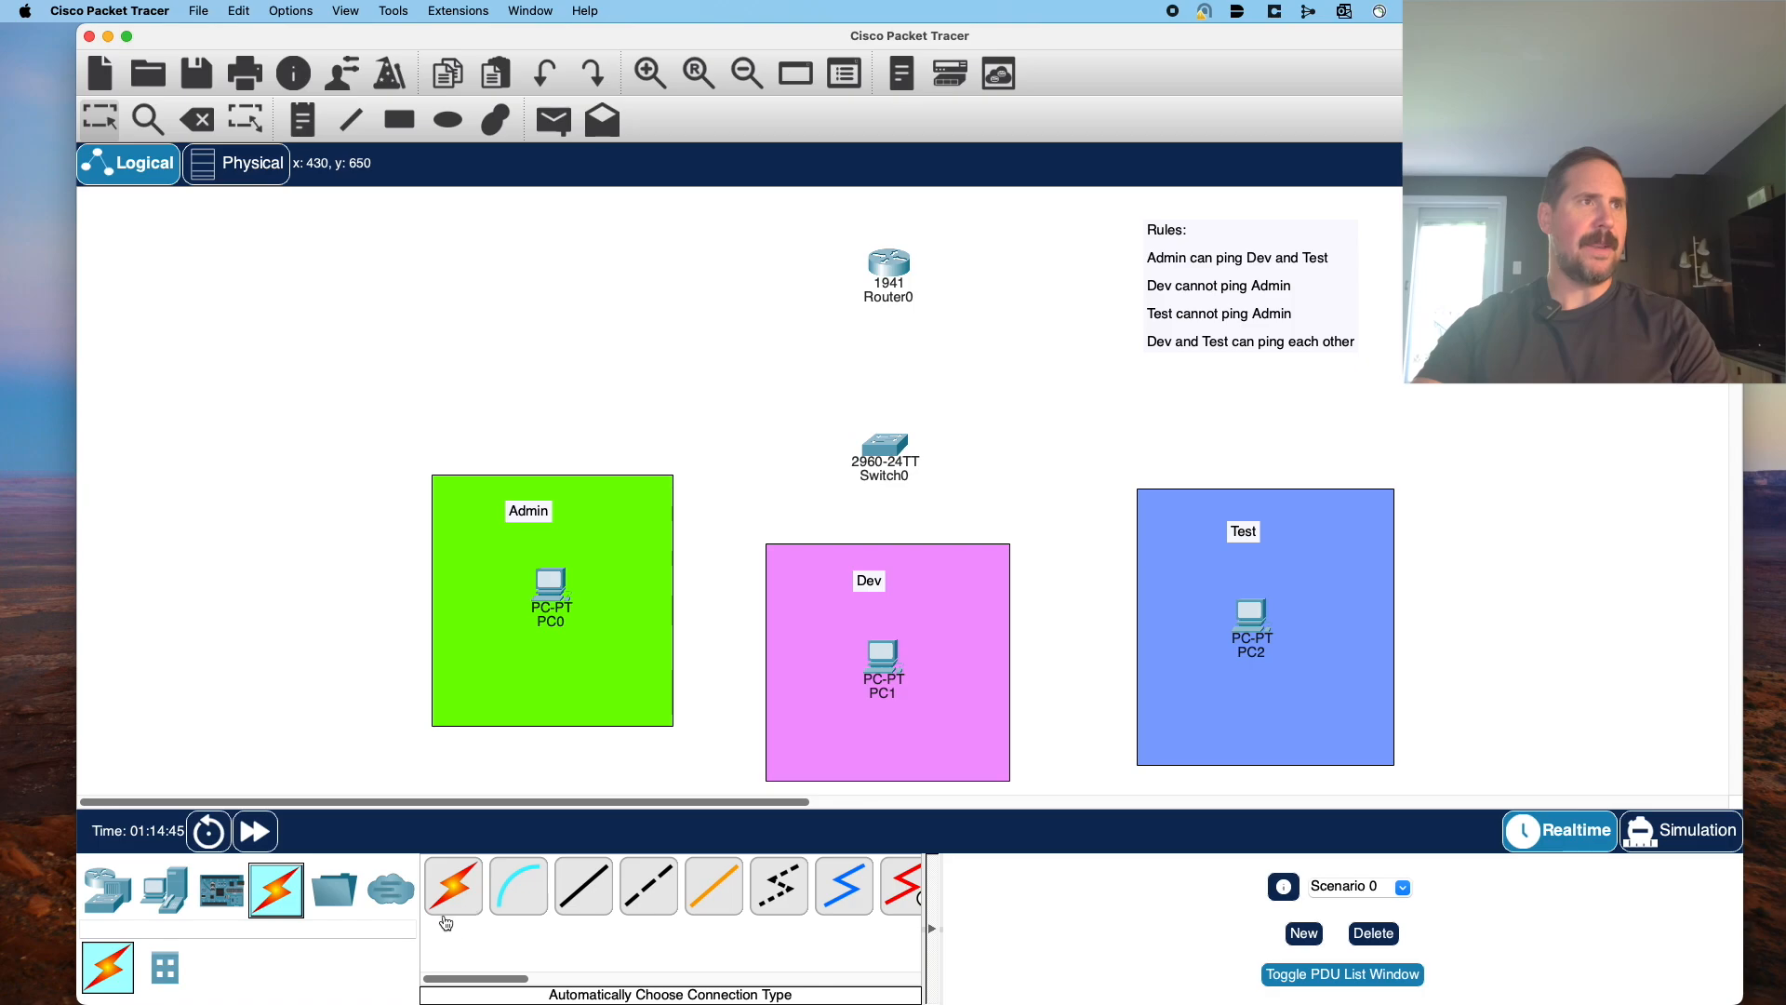
pyautogui.click(451, 895)
pyautogui.click(559, 581)
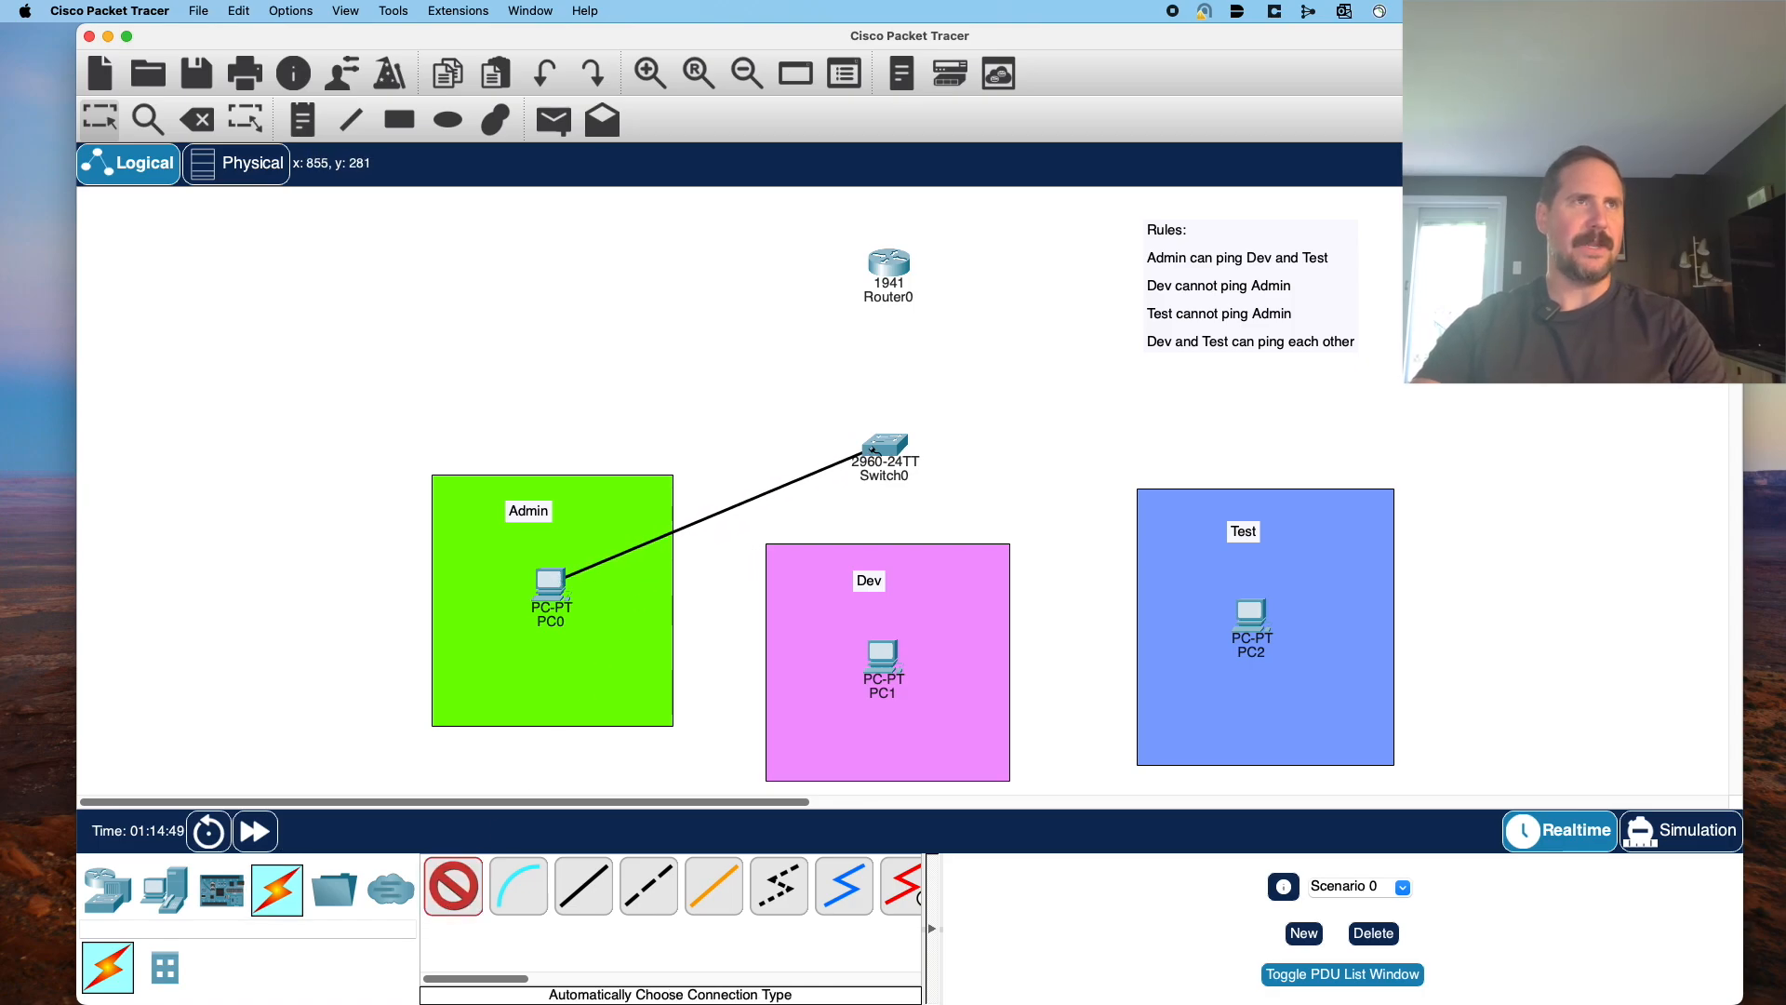
pyautogui.click(880, 450)
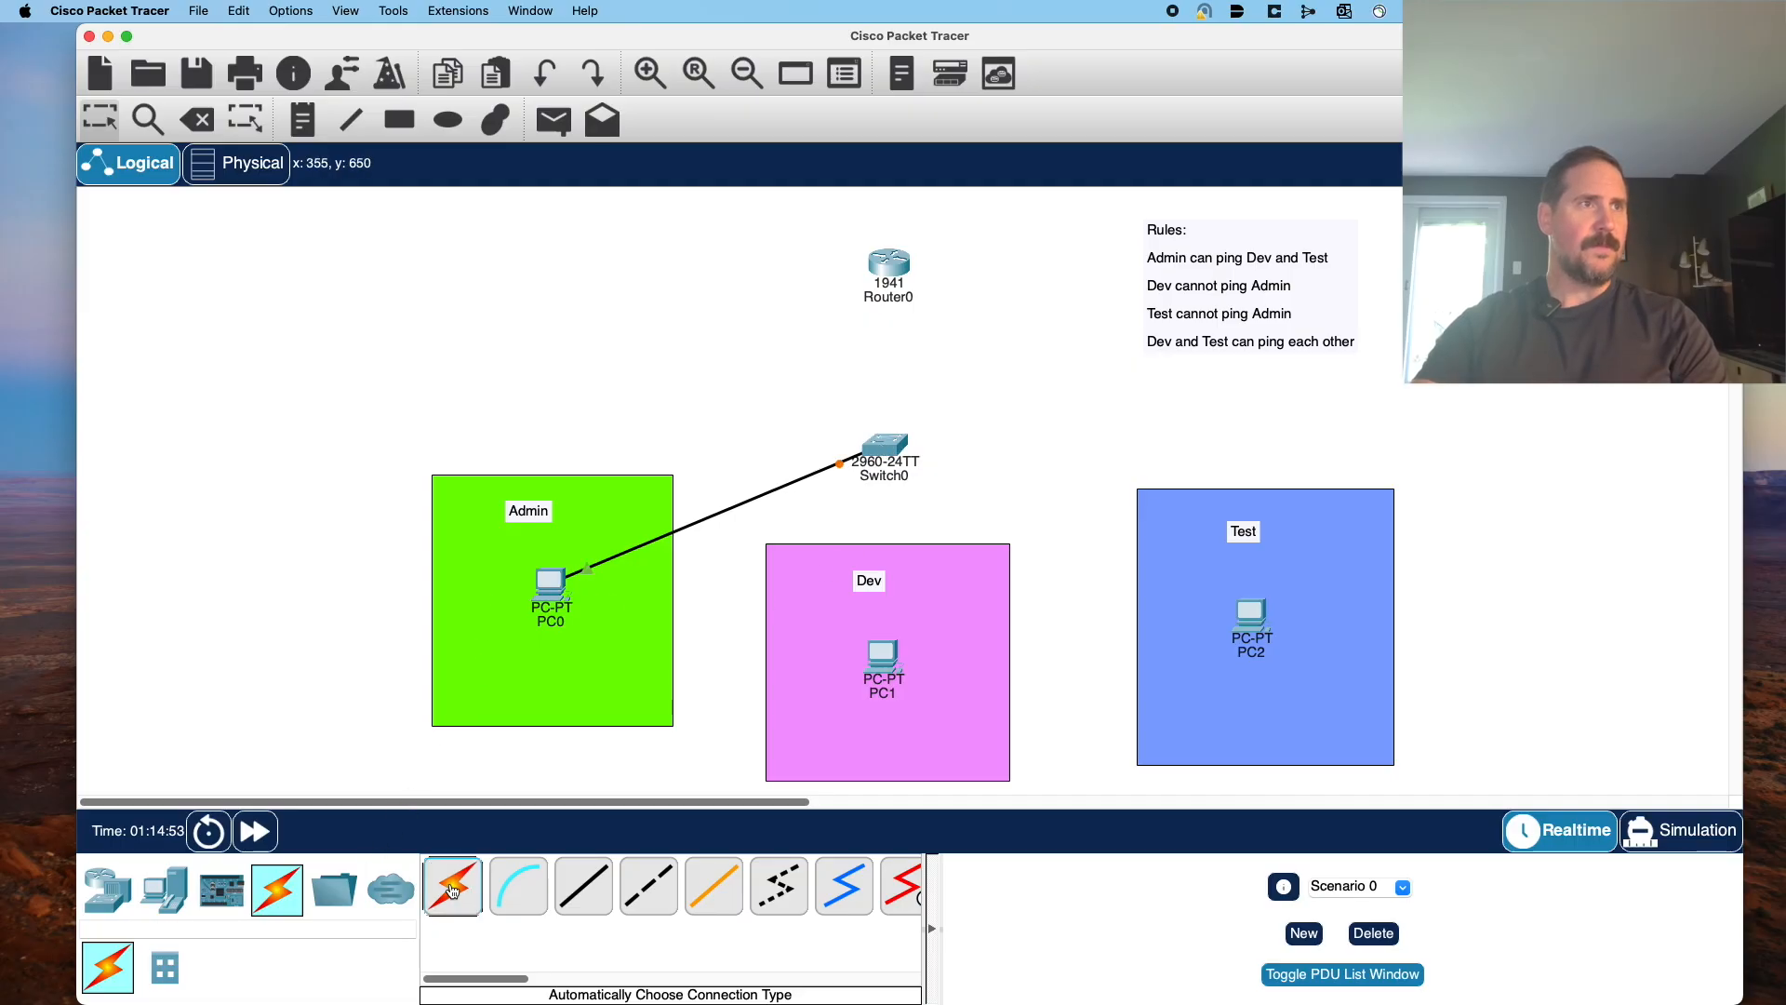
pyautogui.click(451, 891)
pyautogui.click(887, 651)
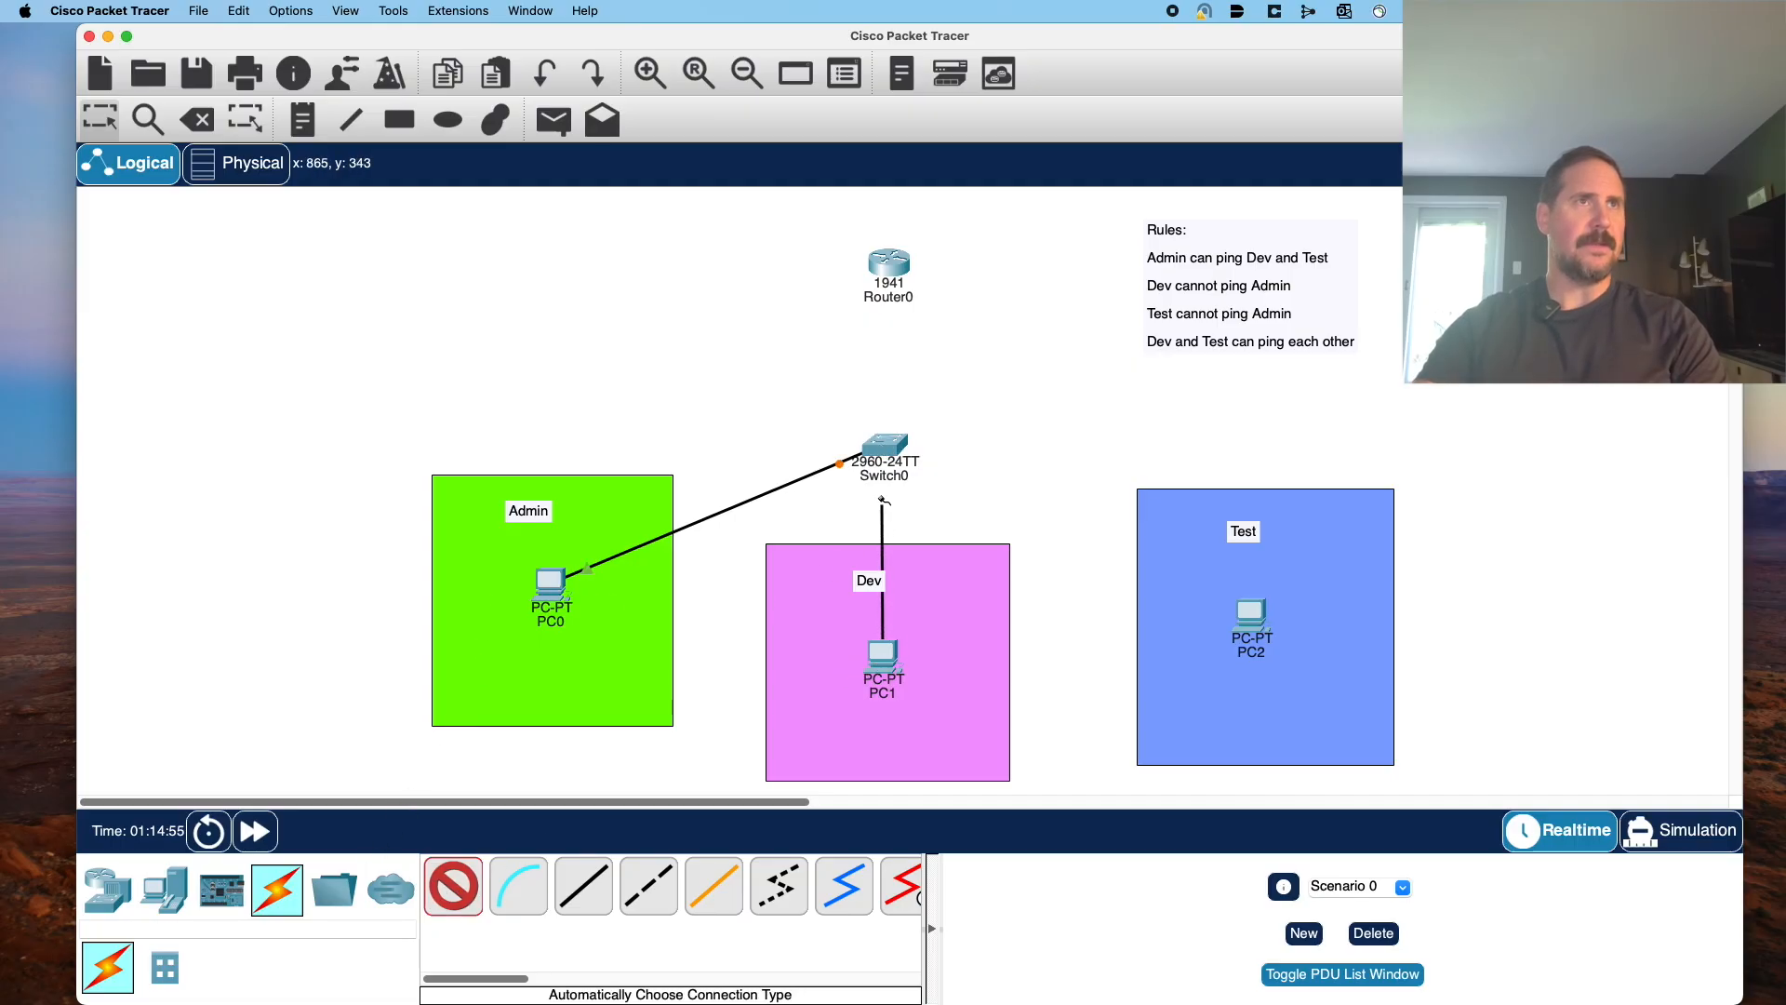
pyautogui.click(885, 451)
pyautogui.click(448, 891)
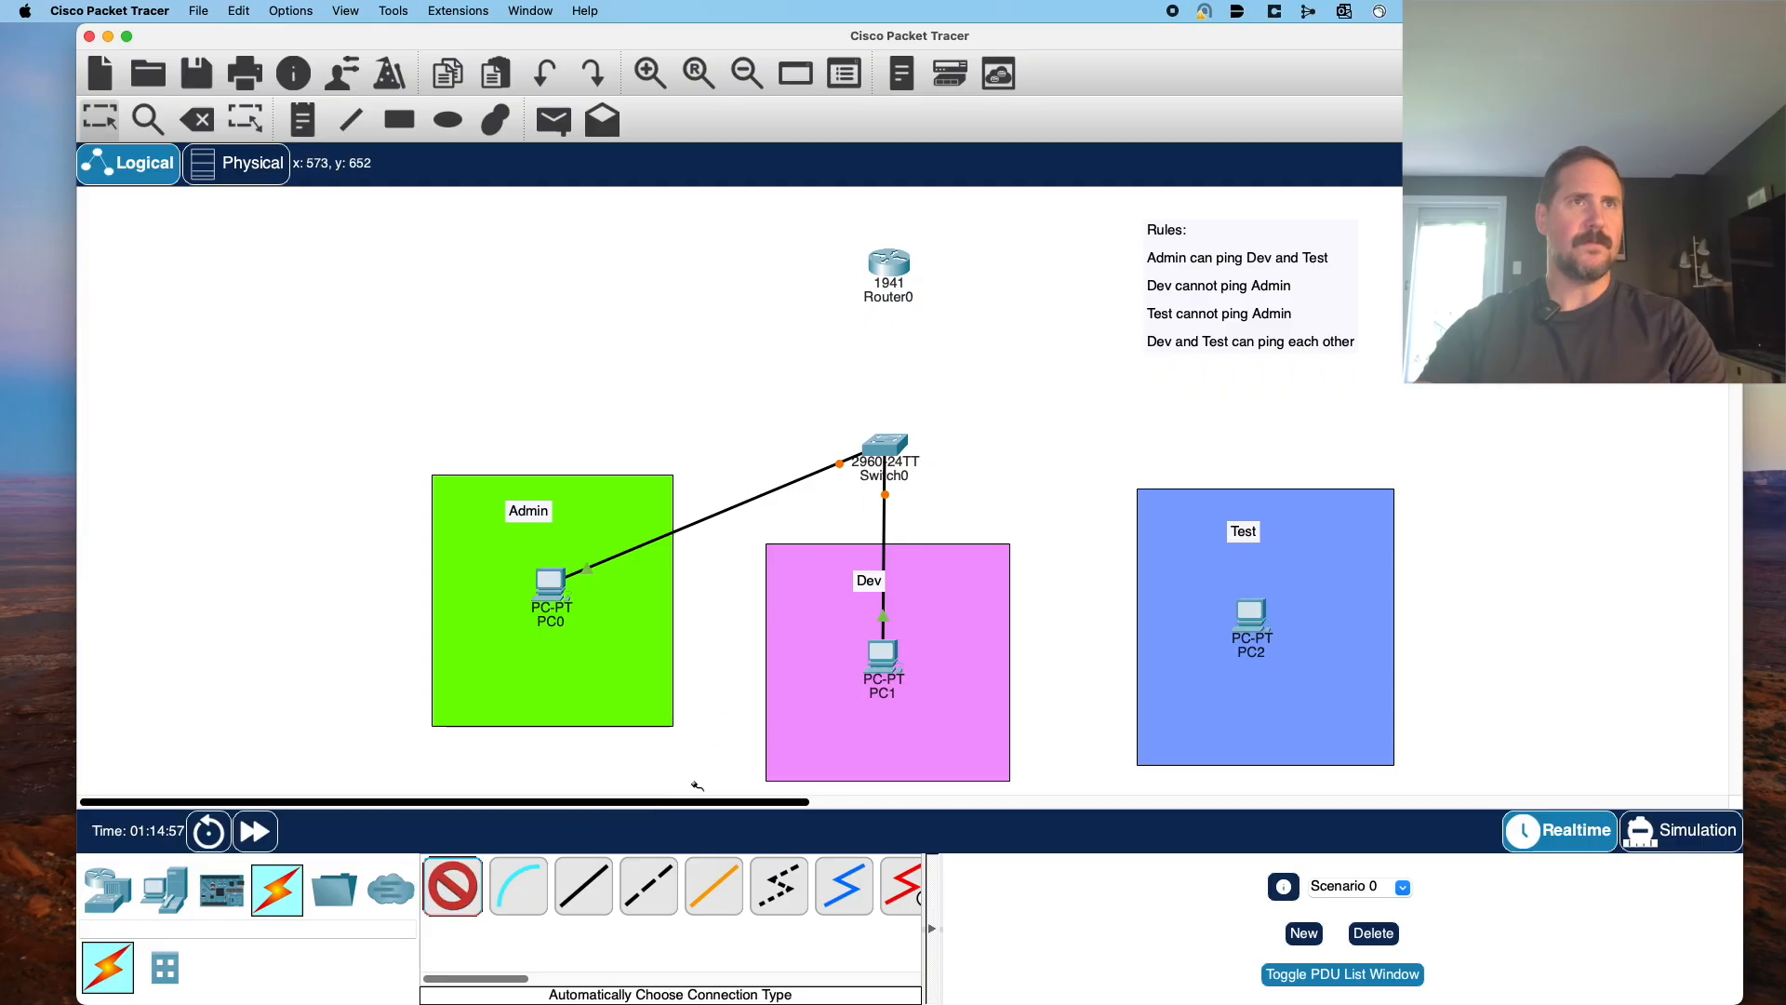
pyautogui.click(1256, 617)
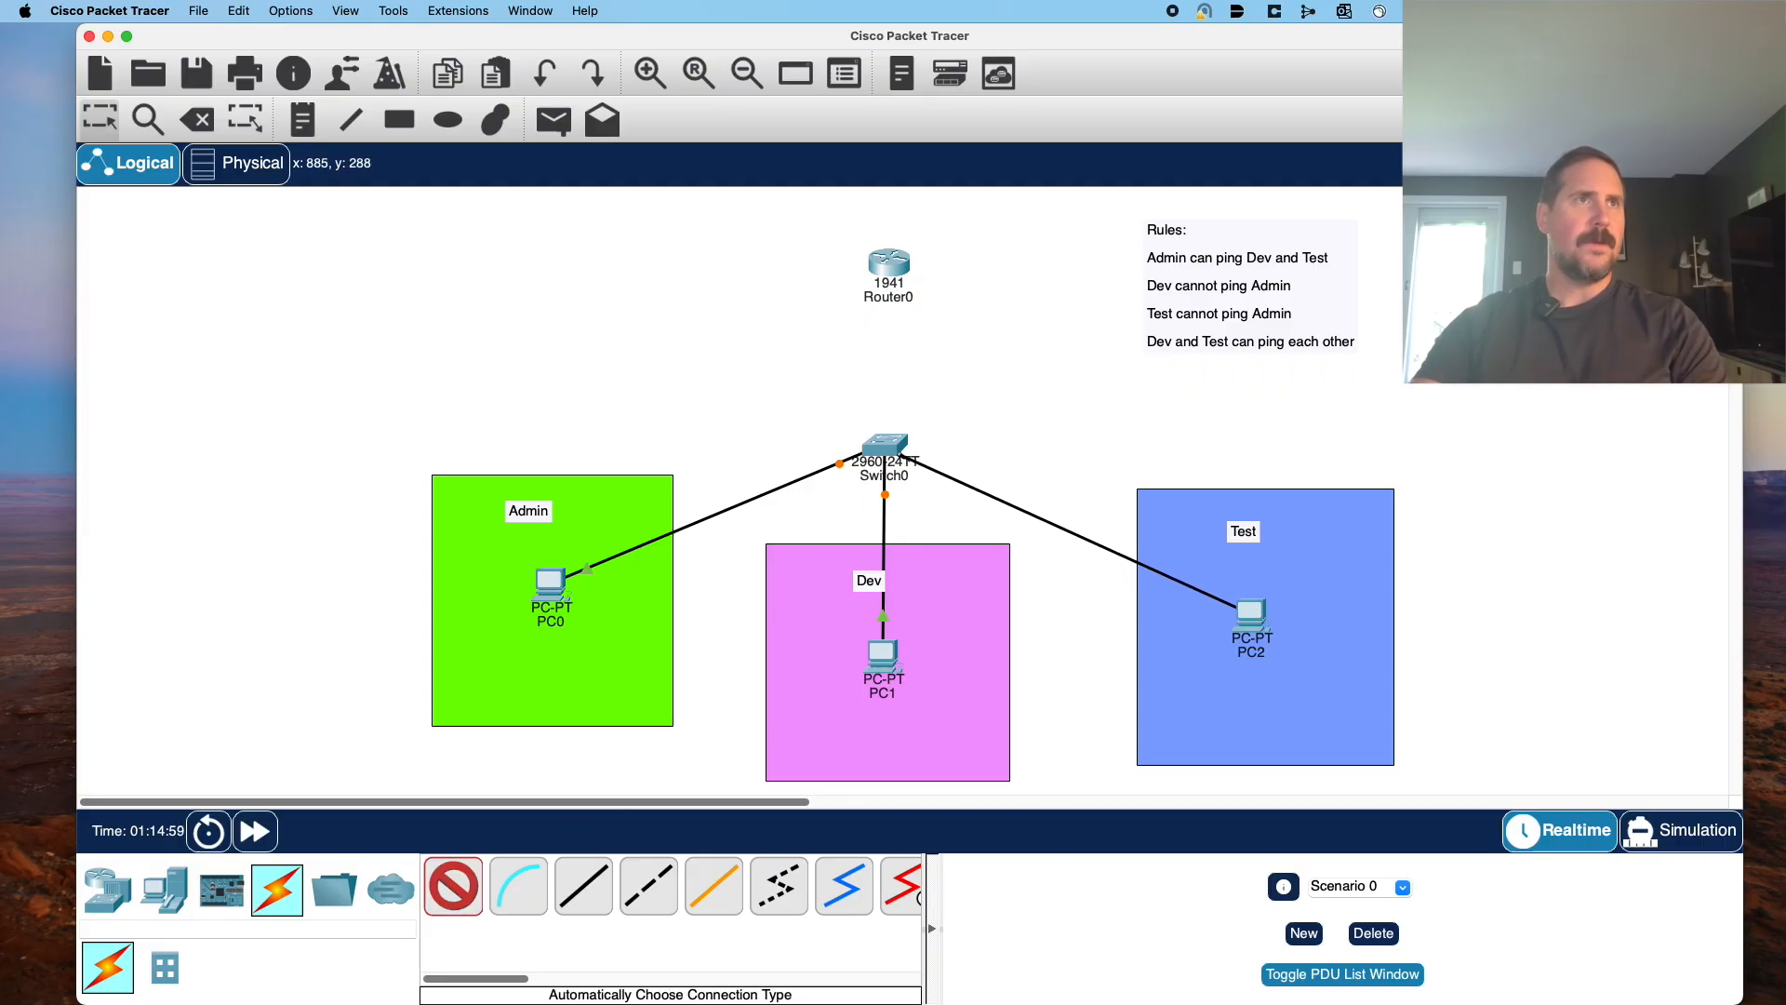
pyautogui.click(894, 450)
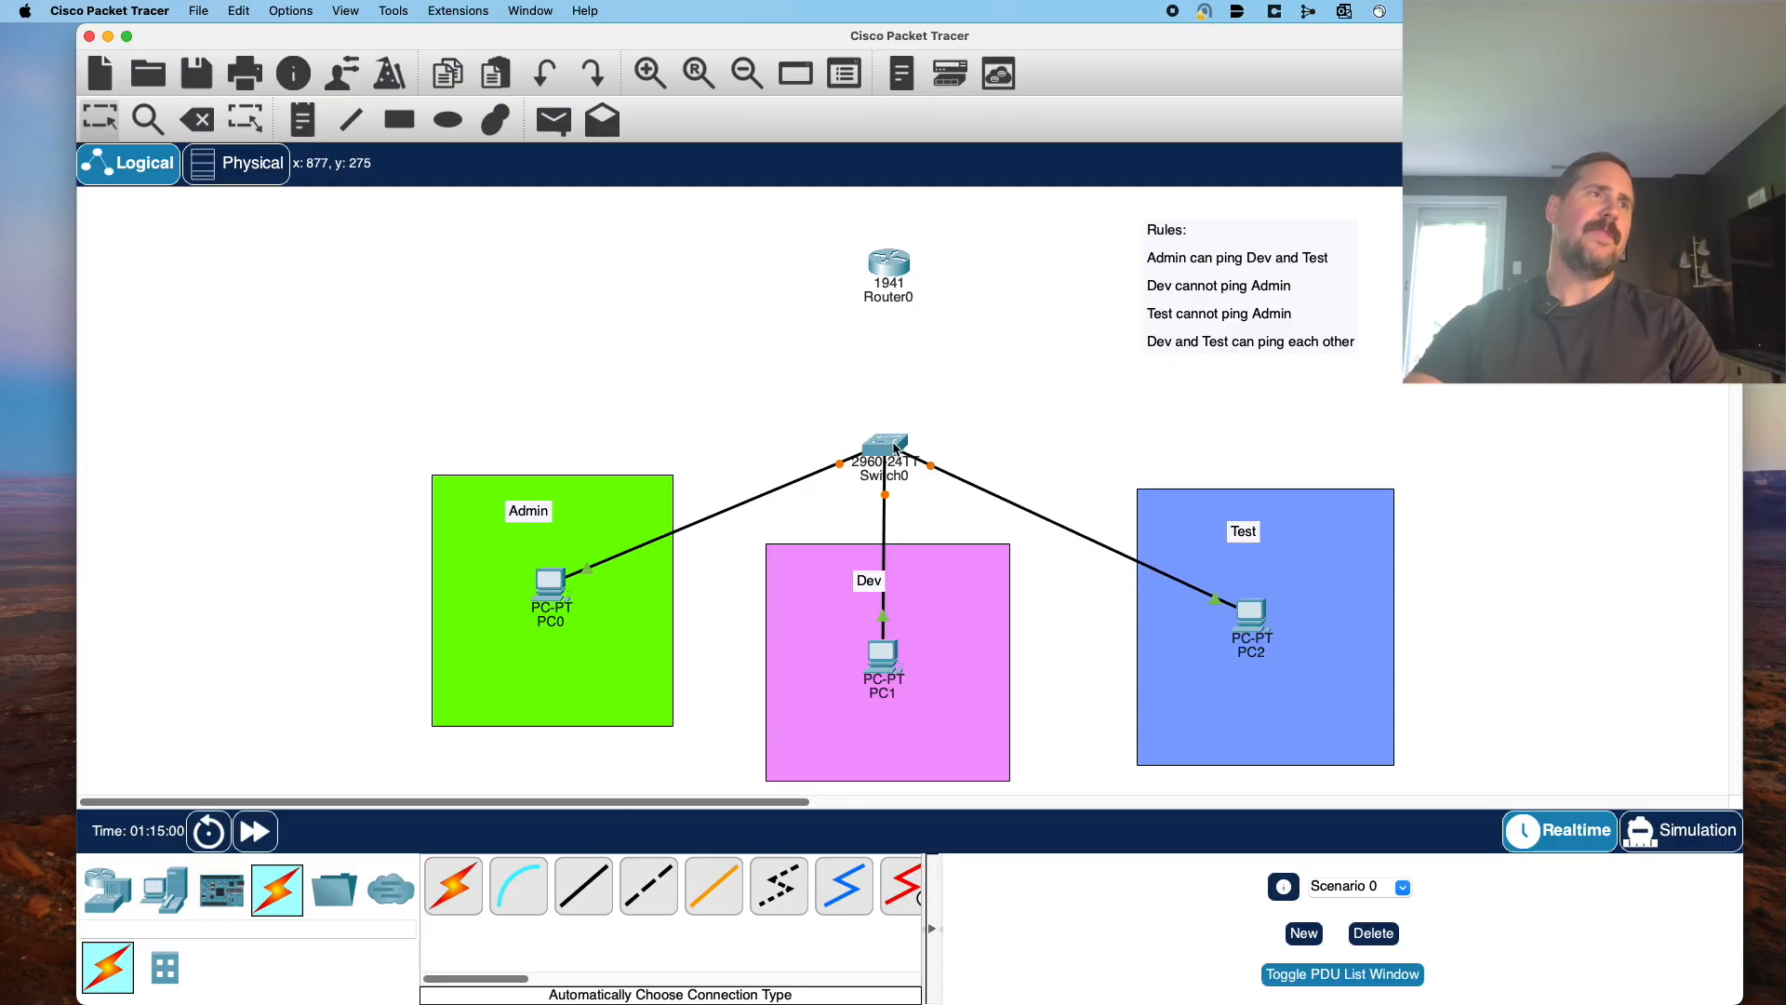
# Connect Switch0 to Router0 with an automatically chosen connection type.
pyautogui.click(439, 892)
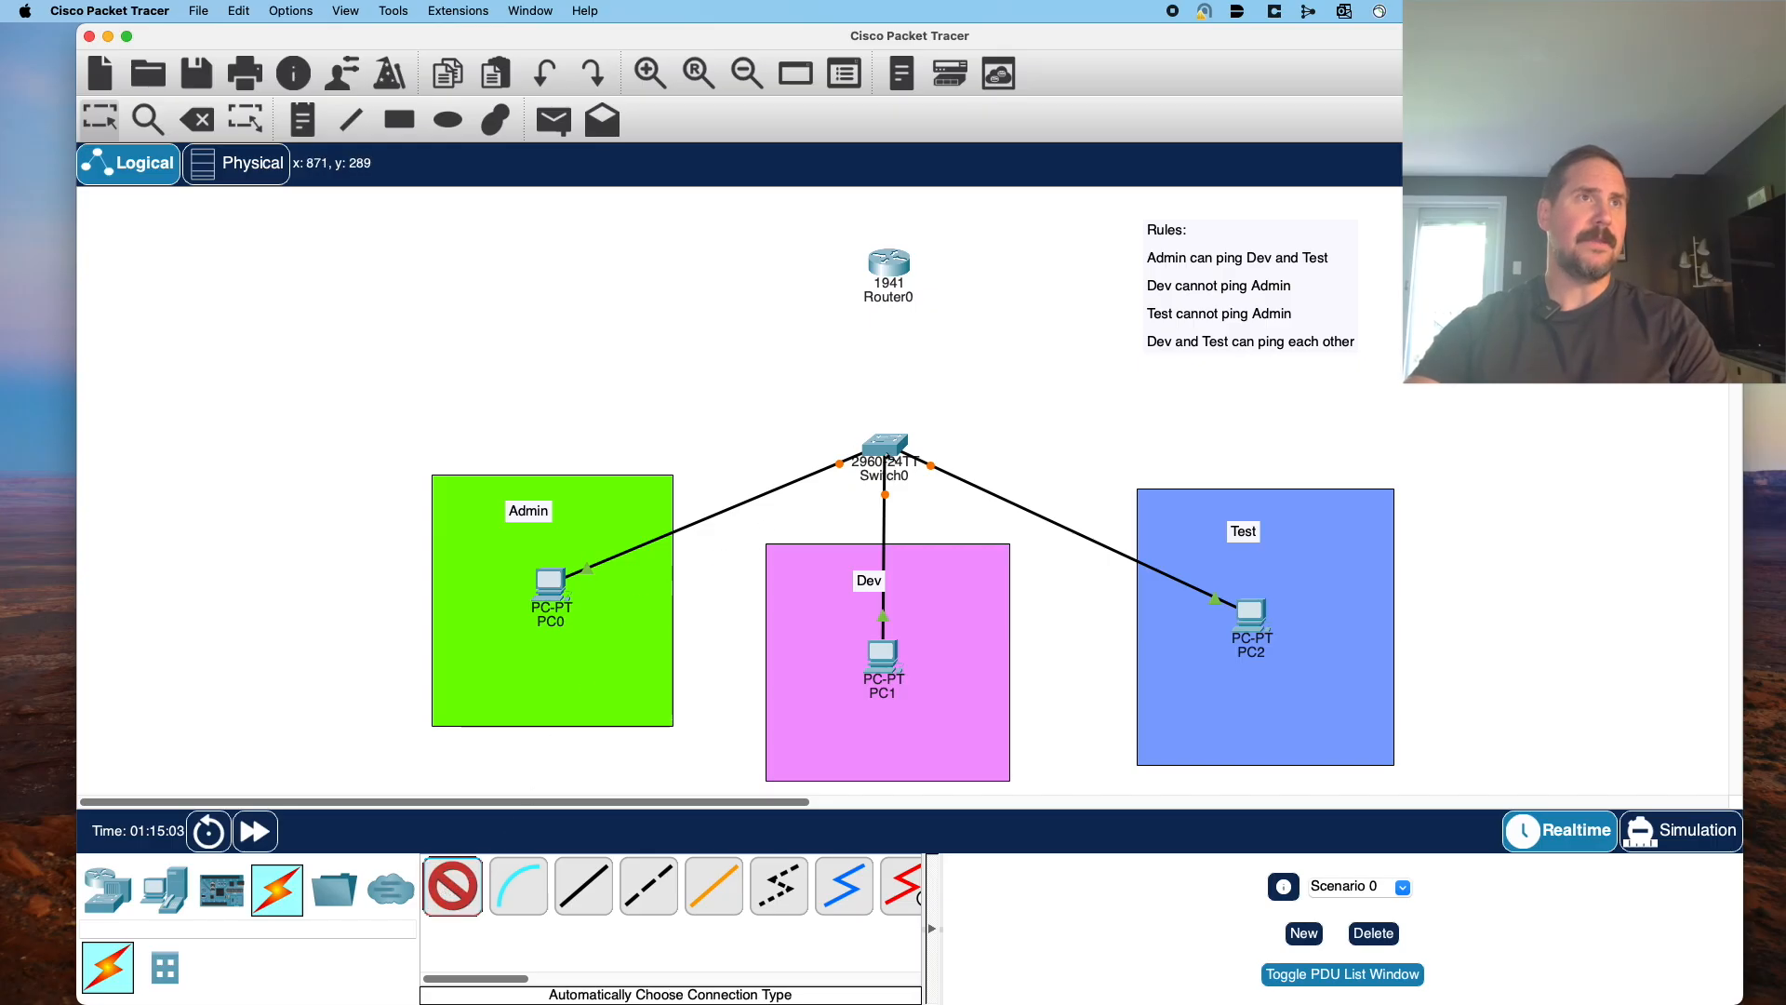
pyautogui.click(887, 444)
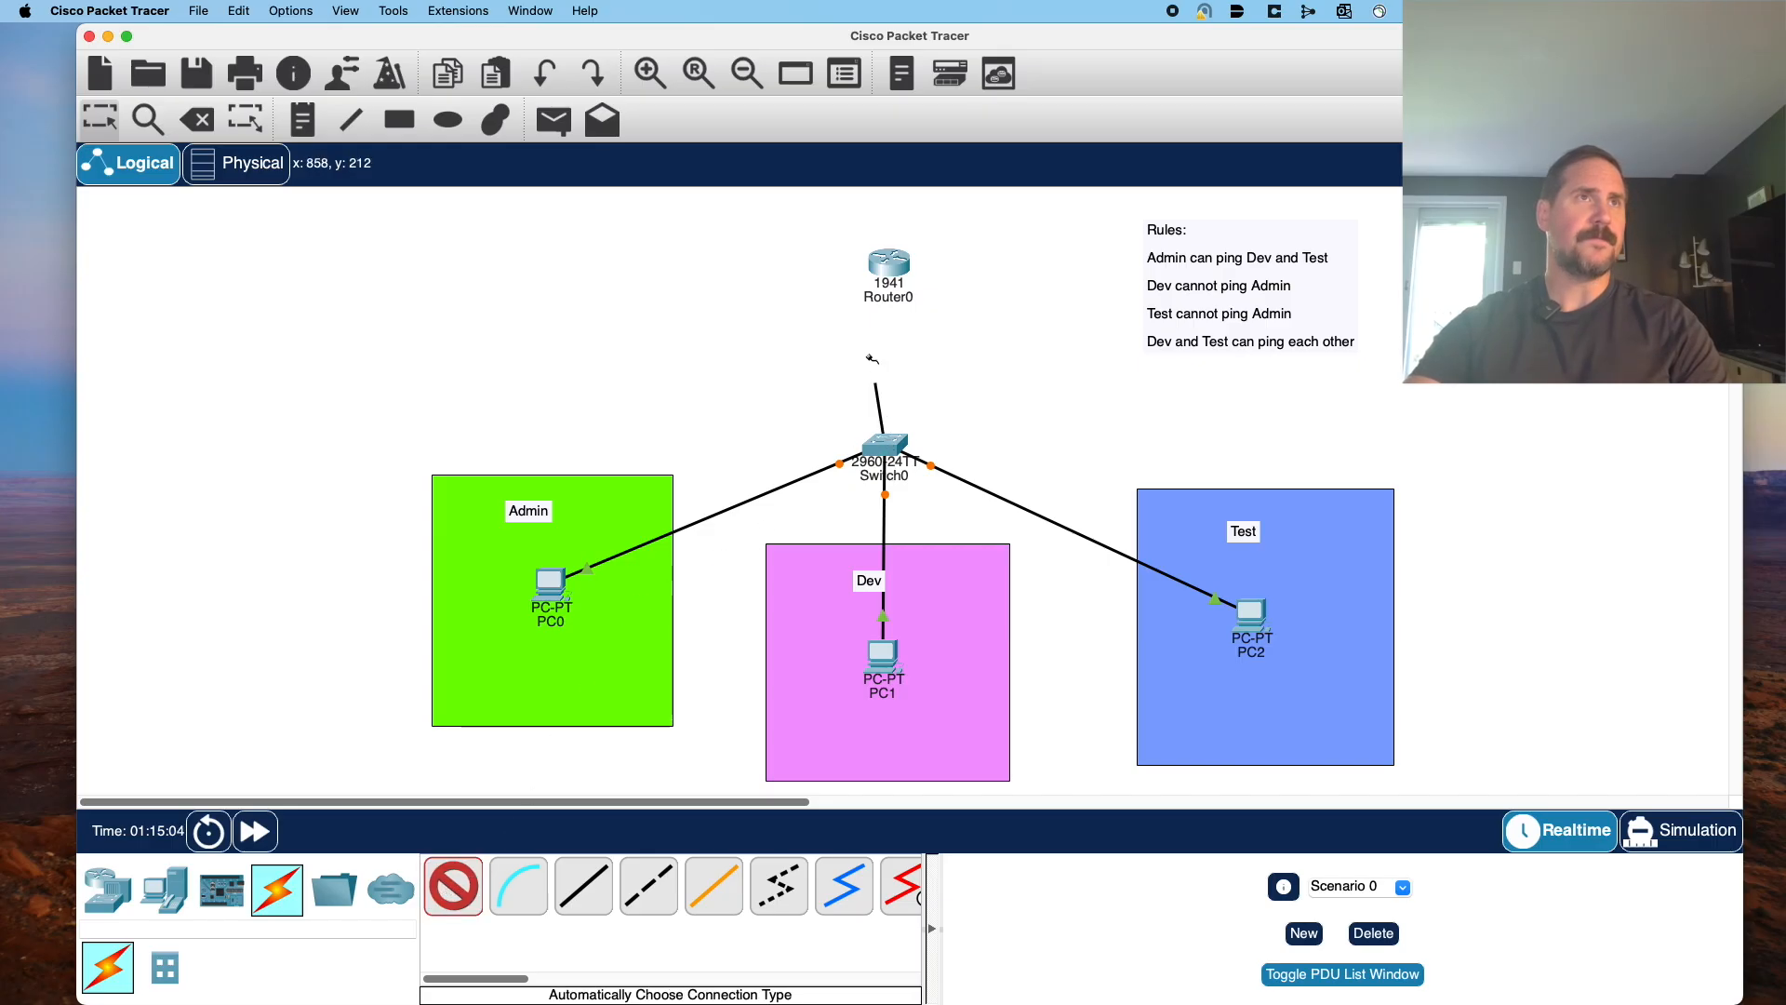
pyautogui.click(890, 267)
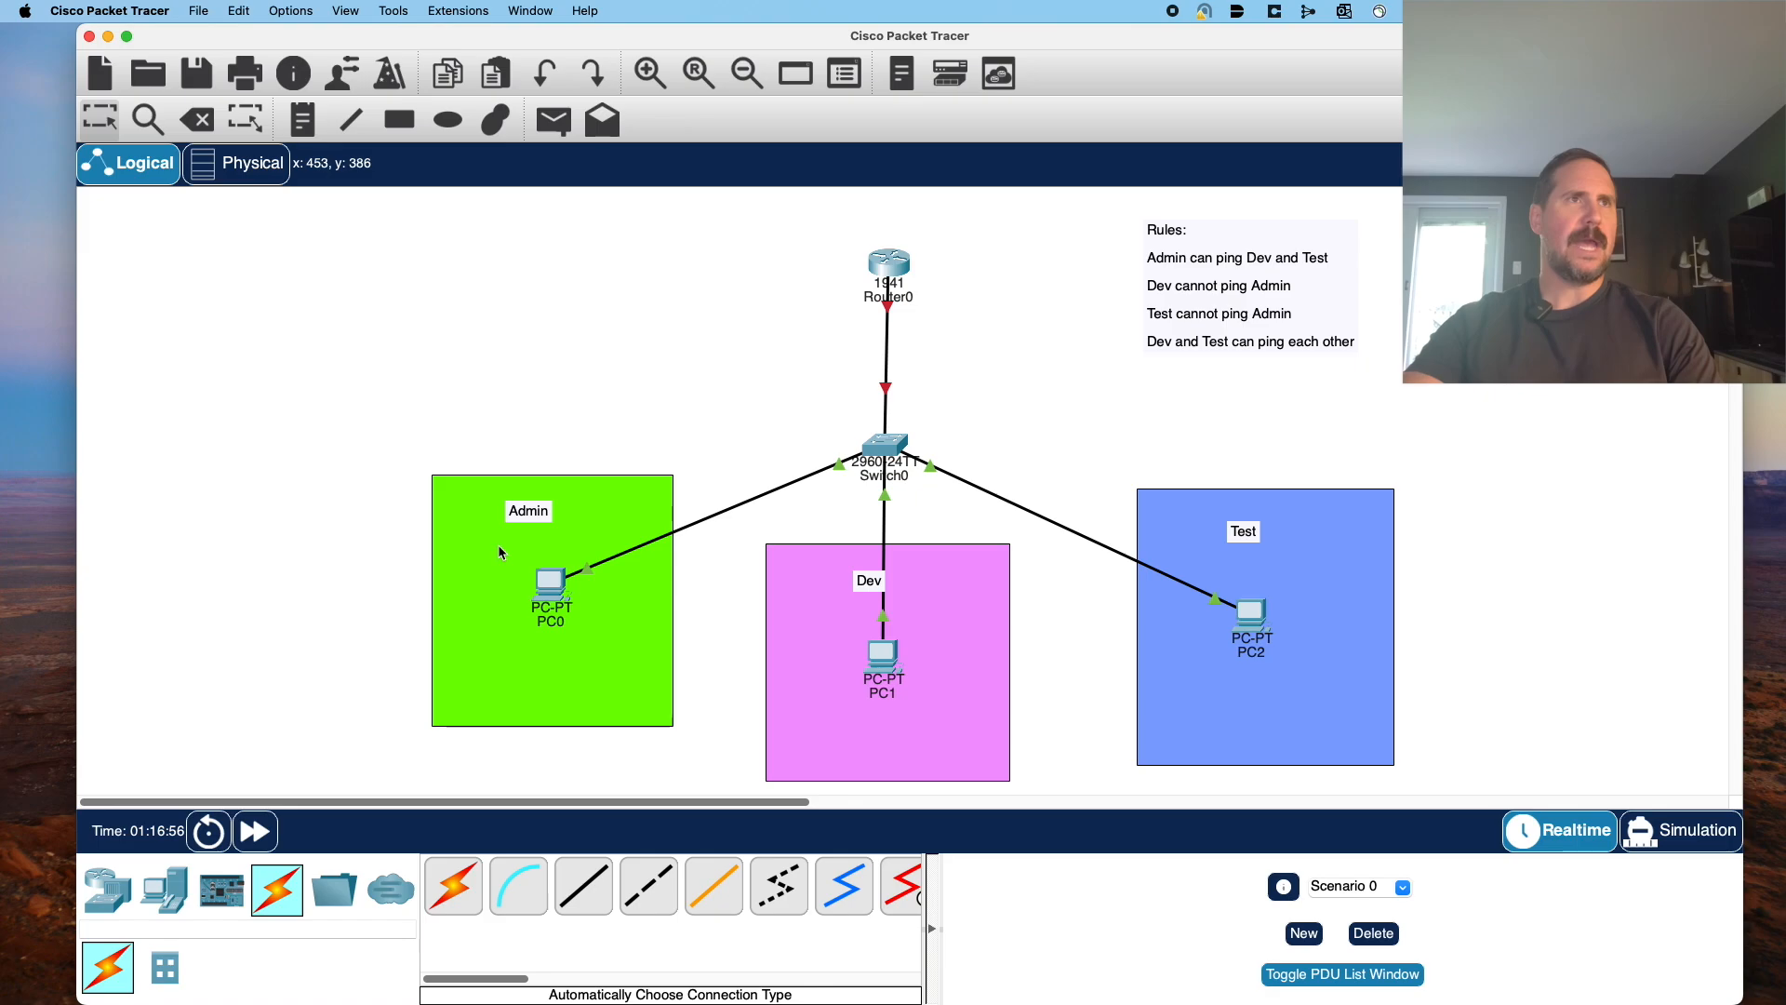
# Give PC0's FastEthernet0 interface the static IPv4 address 10.10.10.10 with the default subnet mask 255.0.0.0, and close its configuration window.
pyautogui.click(552, 581)
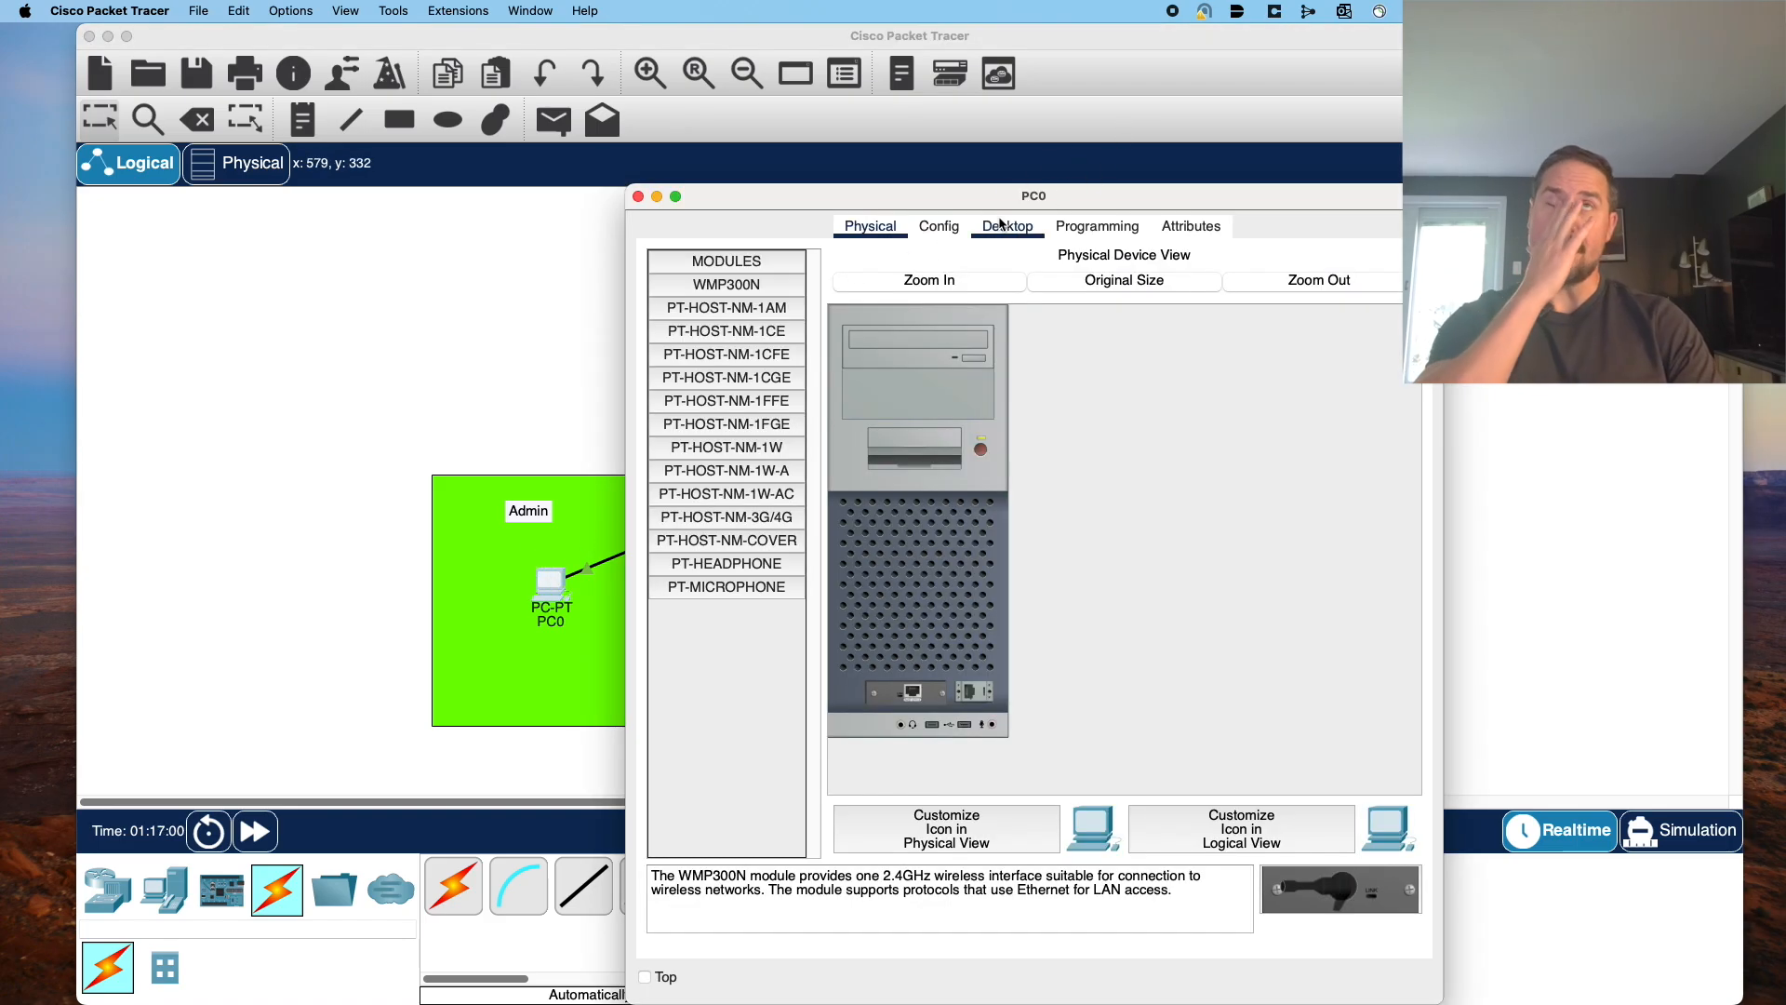
pyautogui.click(941, 230)
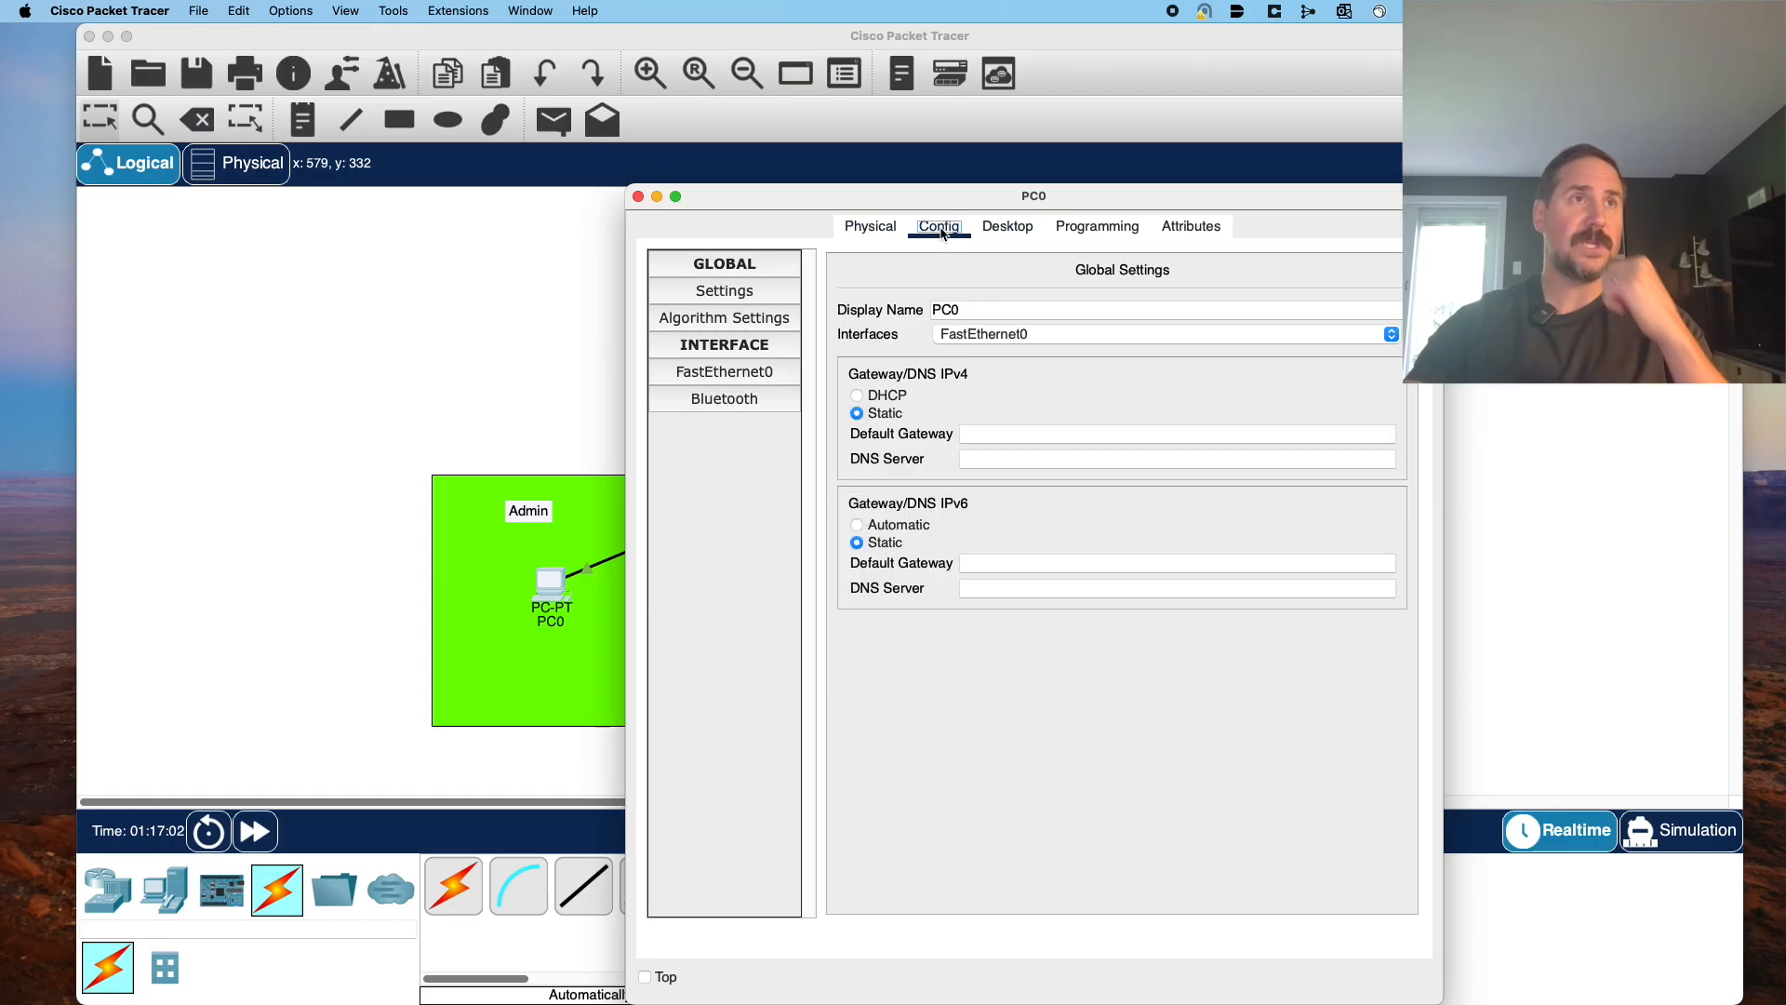
pyautogui.click(710, 381)
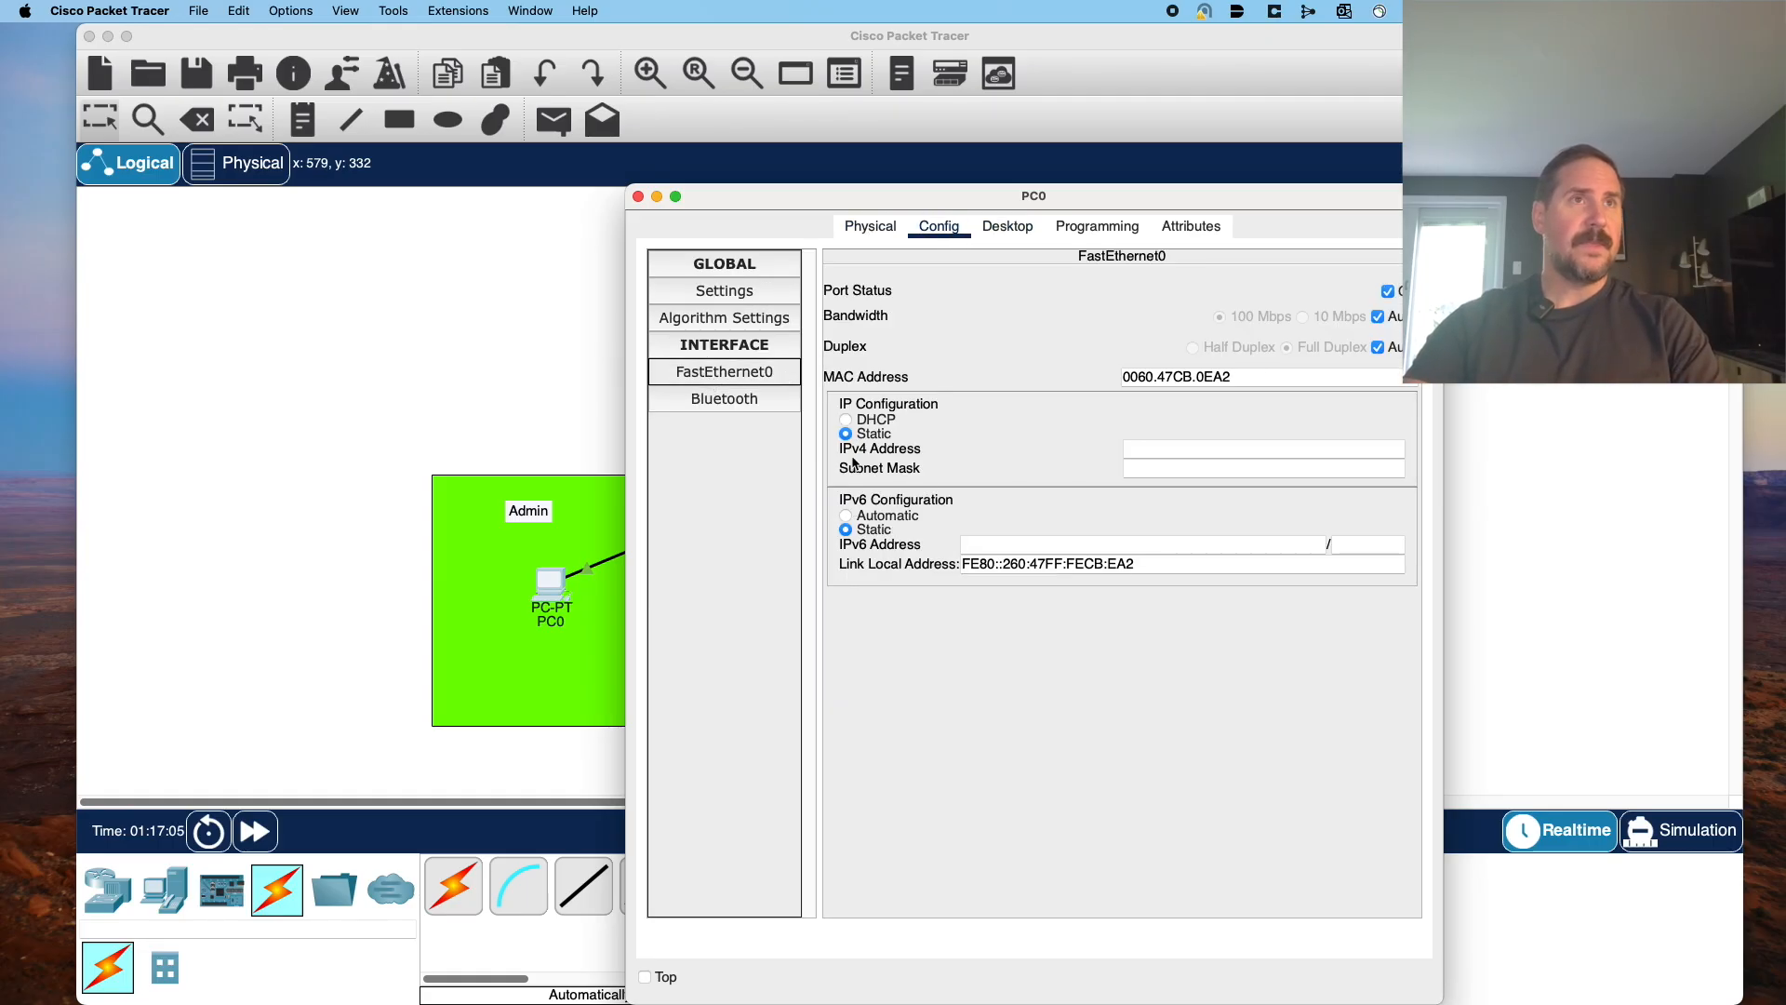
pyautogui.click(1189, 449)
pyautogui.write('10.')
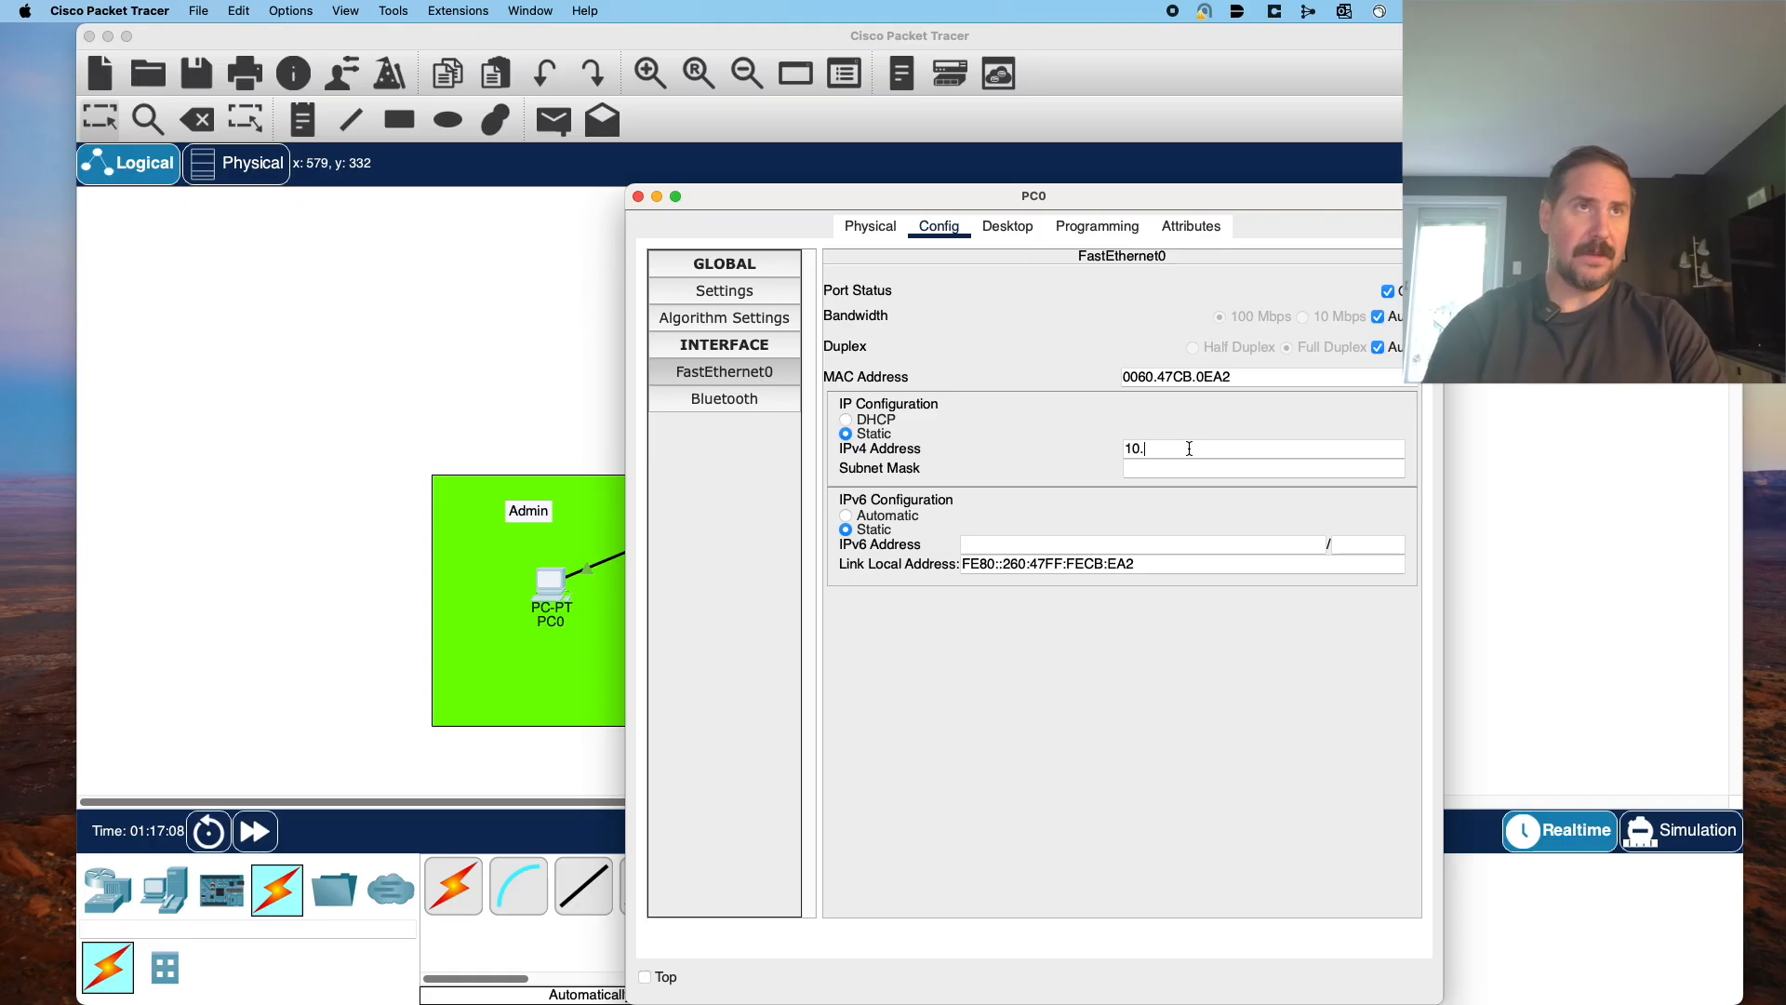
pyautogui.write('10.10.10')
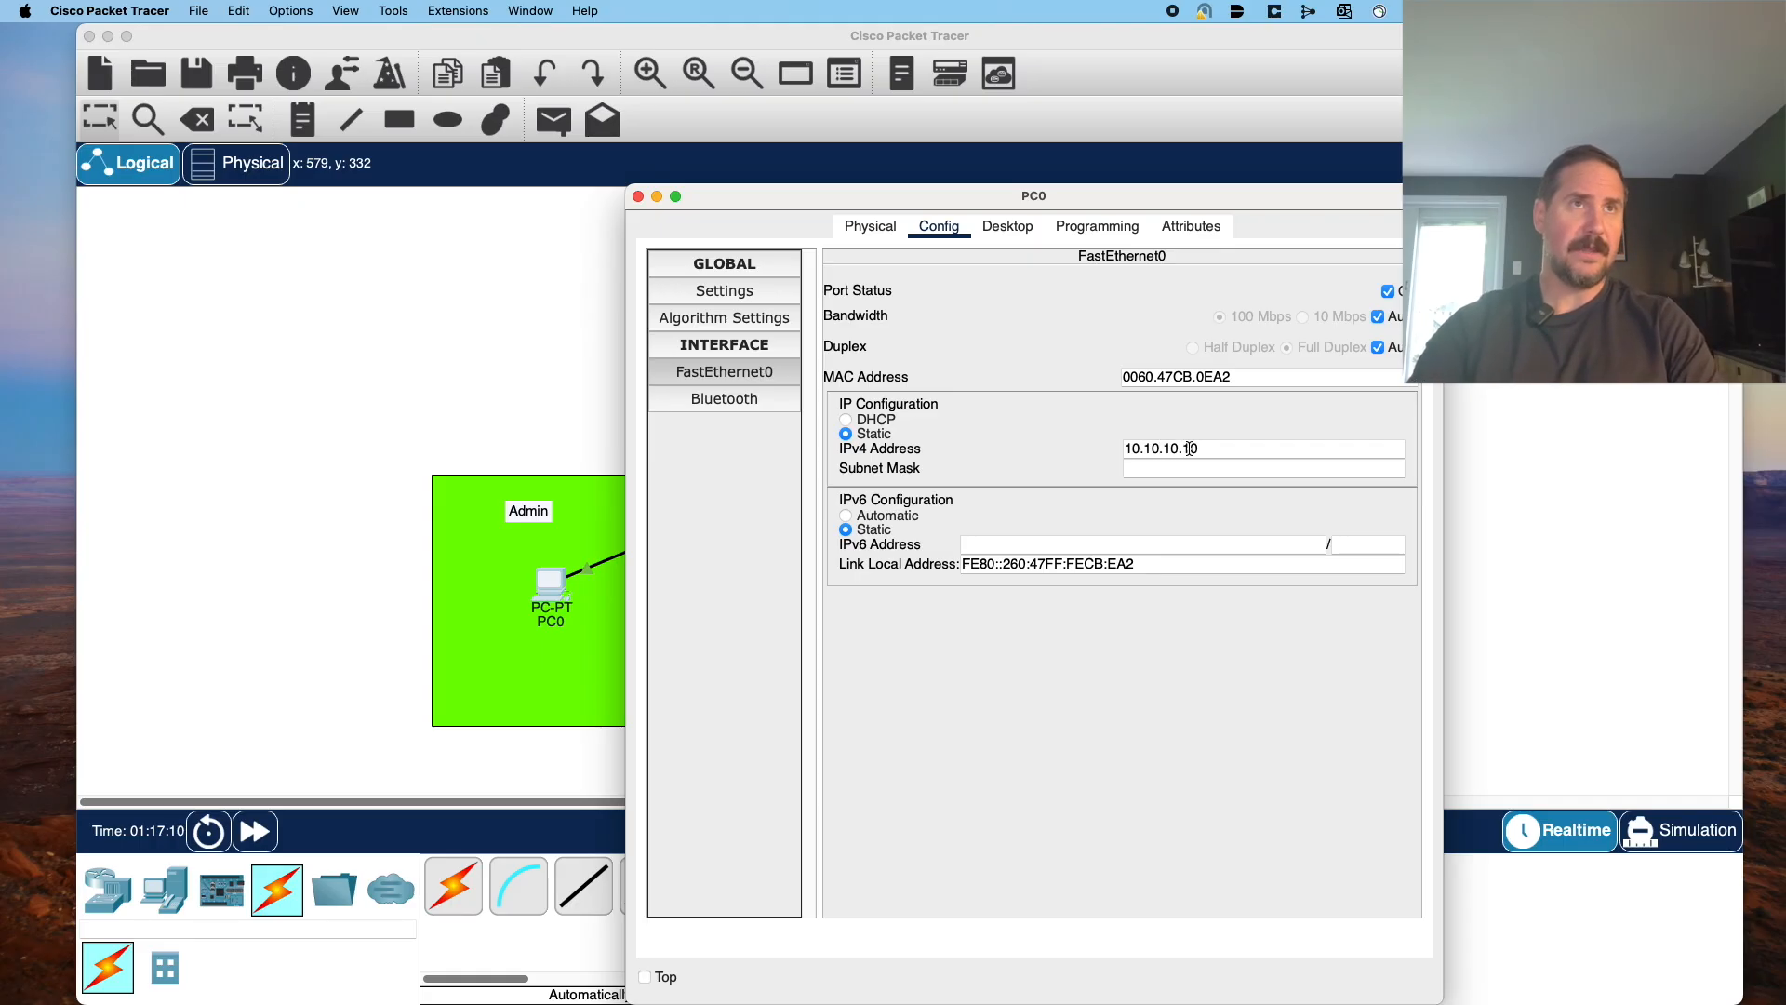
pyautogui.click(1189, 470)
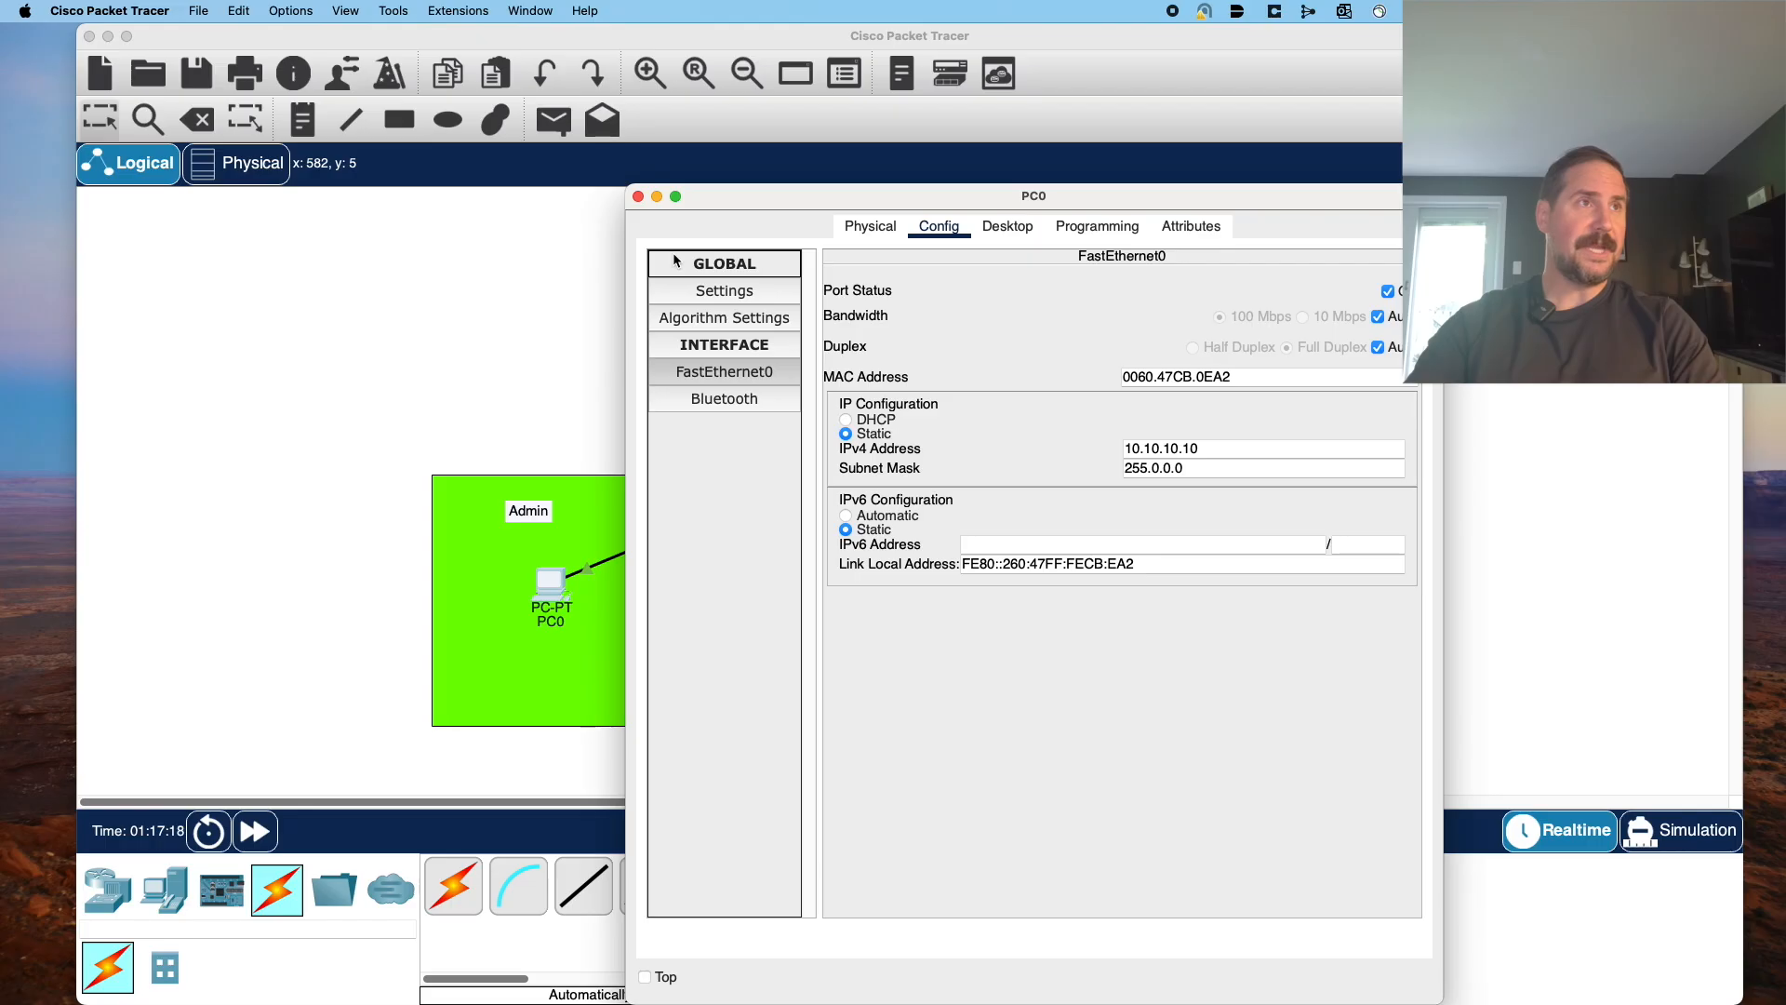
pyautogui.click(640, 196)
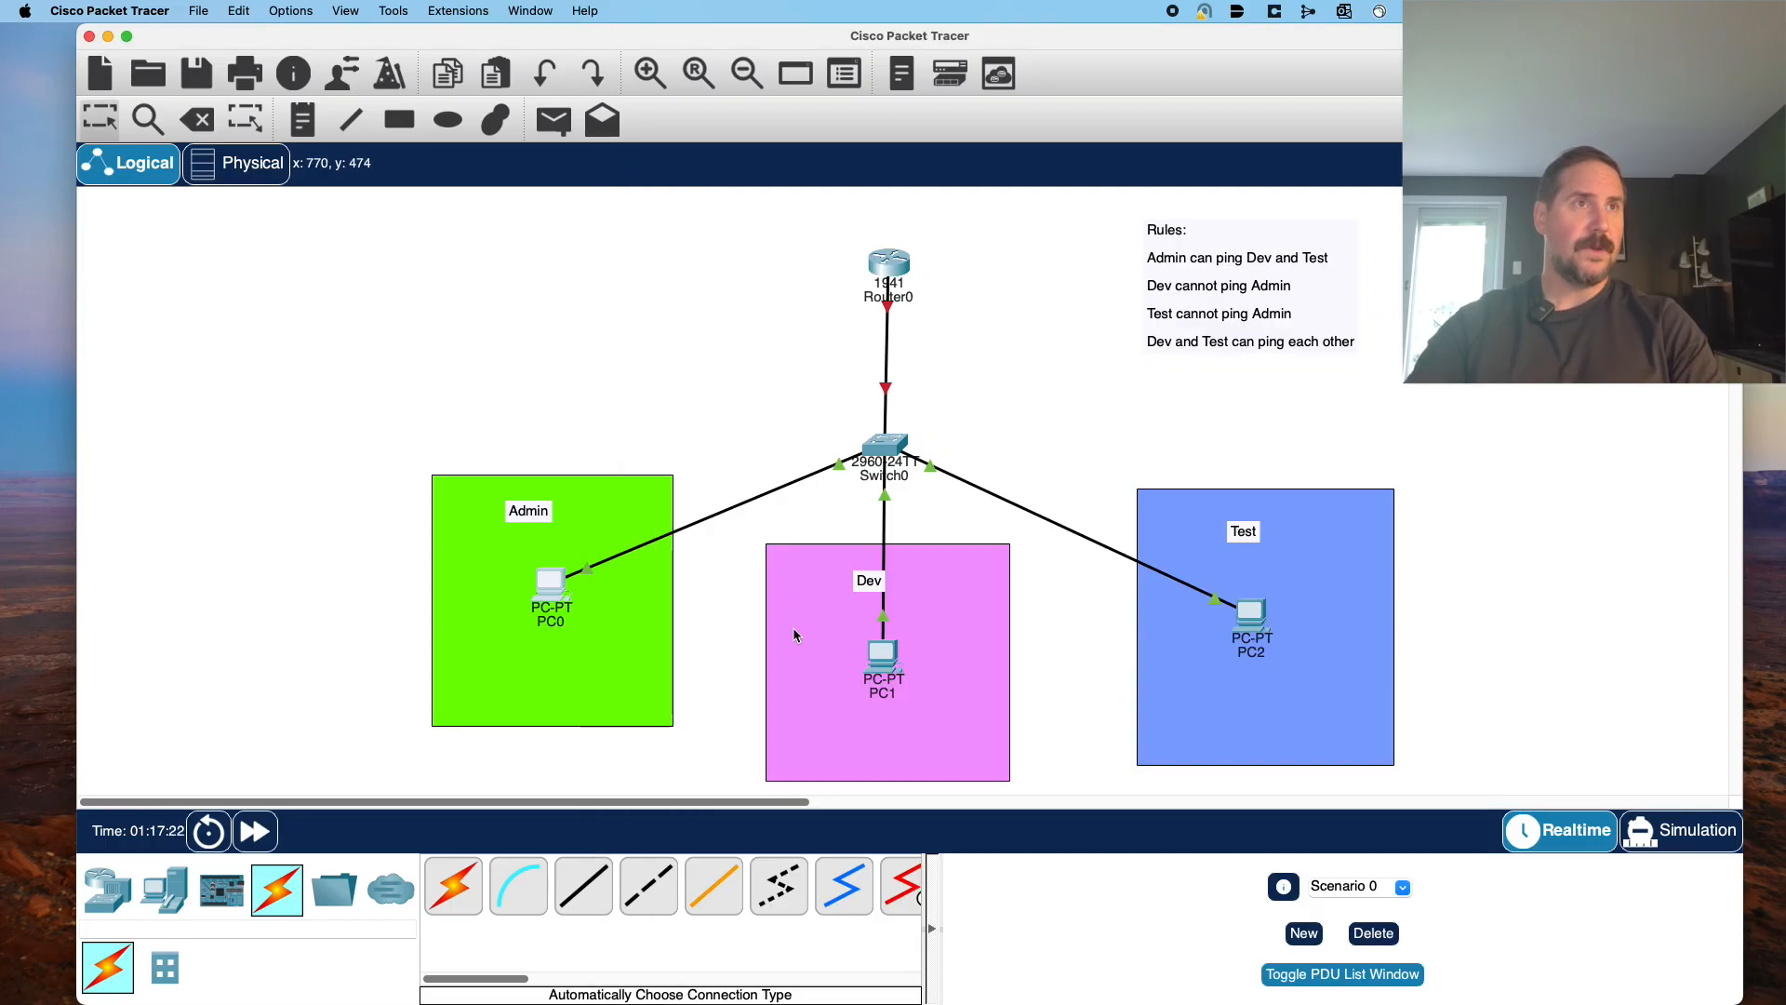
# Give PC1's FastEthernet0 interface the static IPv4 address 20.20.20.20 with the default subnet mask, and close its configuration window.
pyautogui.click(889, 662)
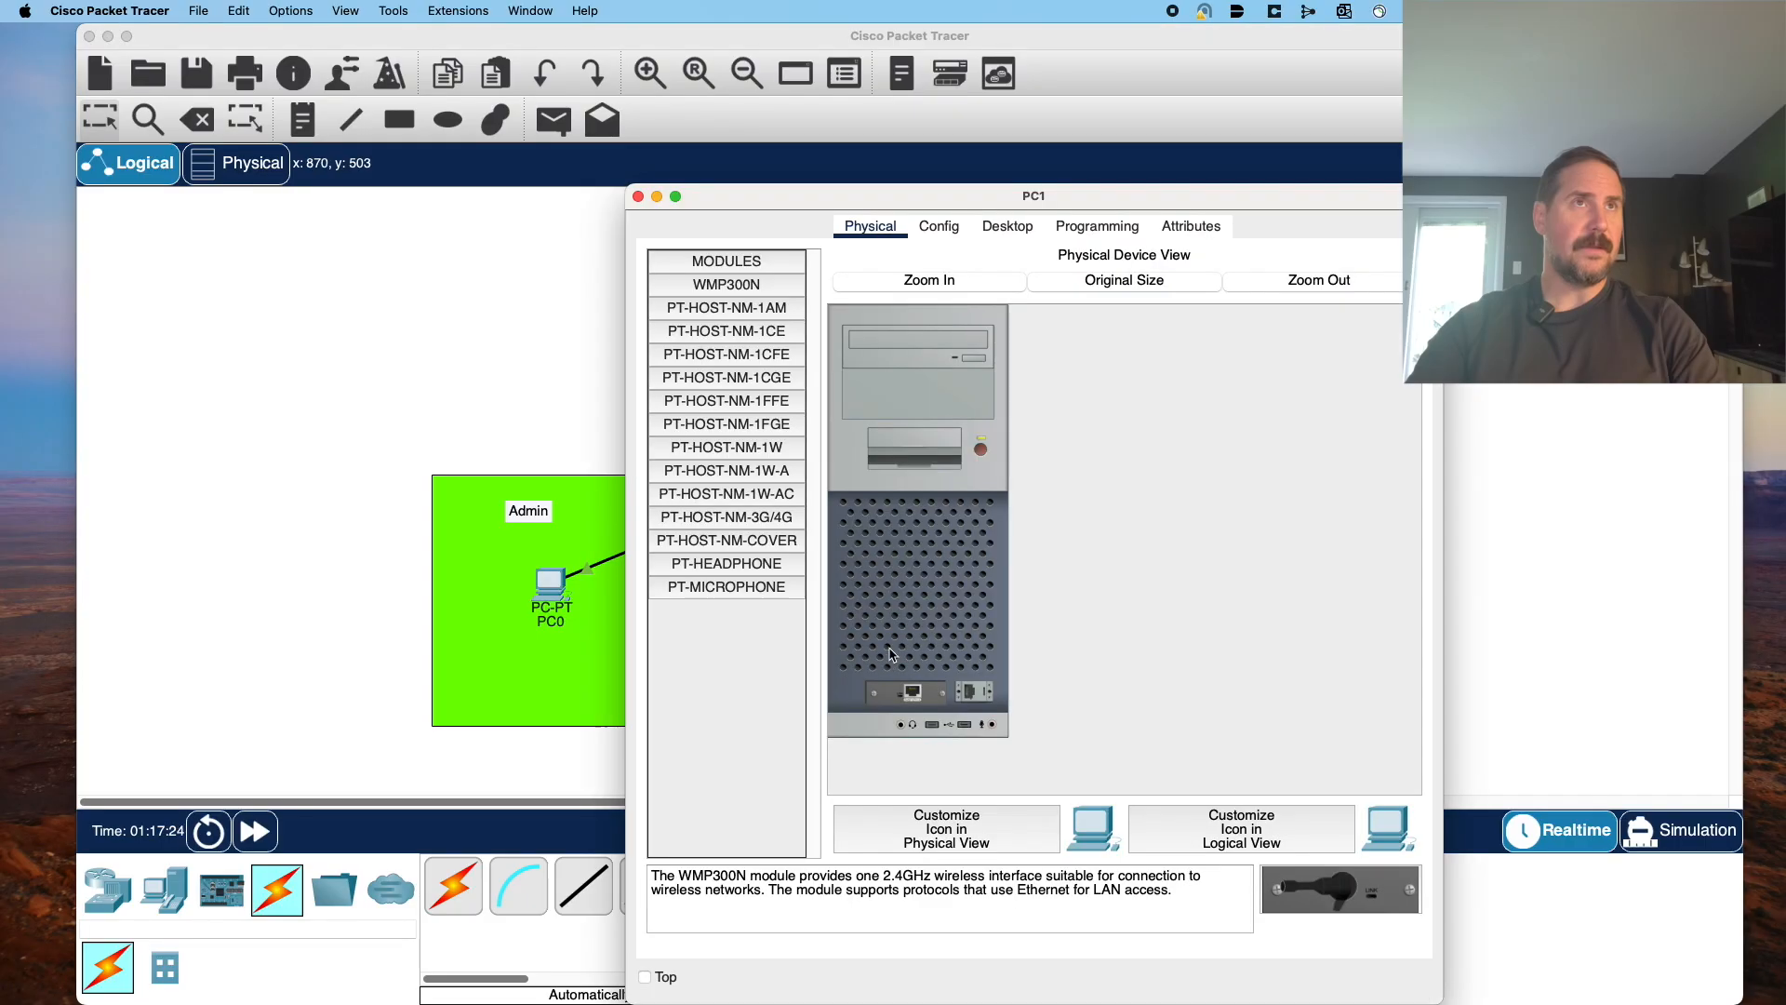
pyautogui.click(939, 226)
pyautogui.click(723, 372)
pyautogui.click(1217, 448)
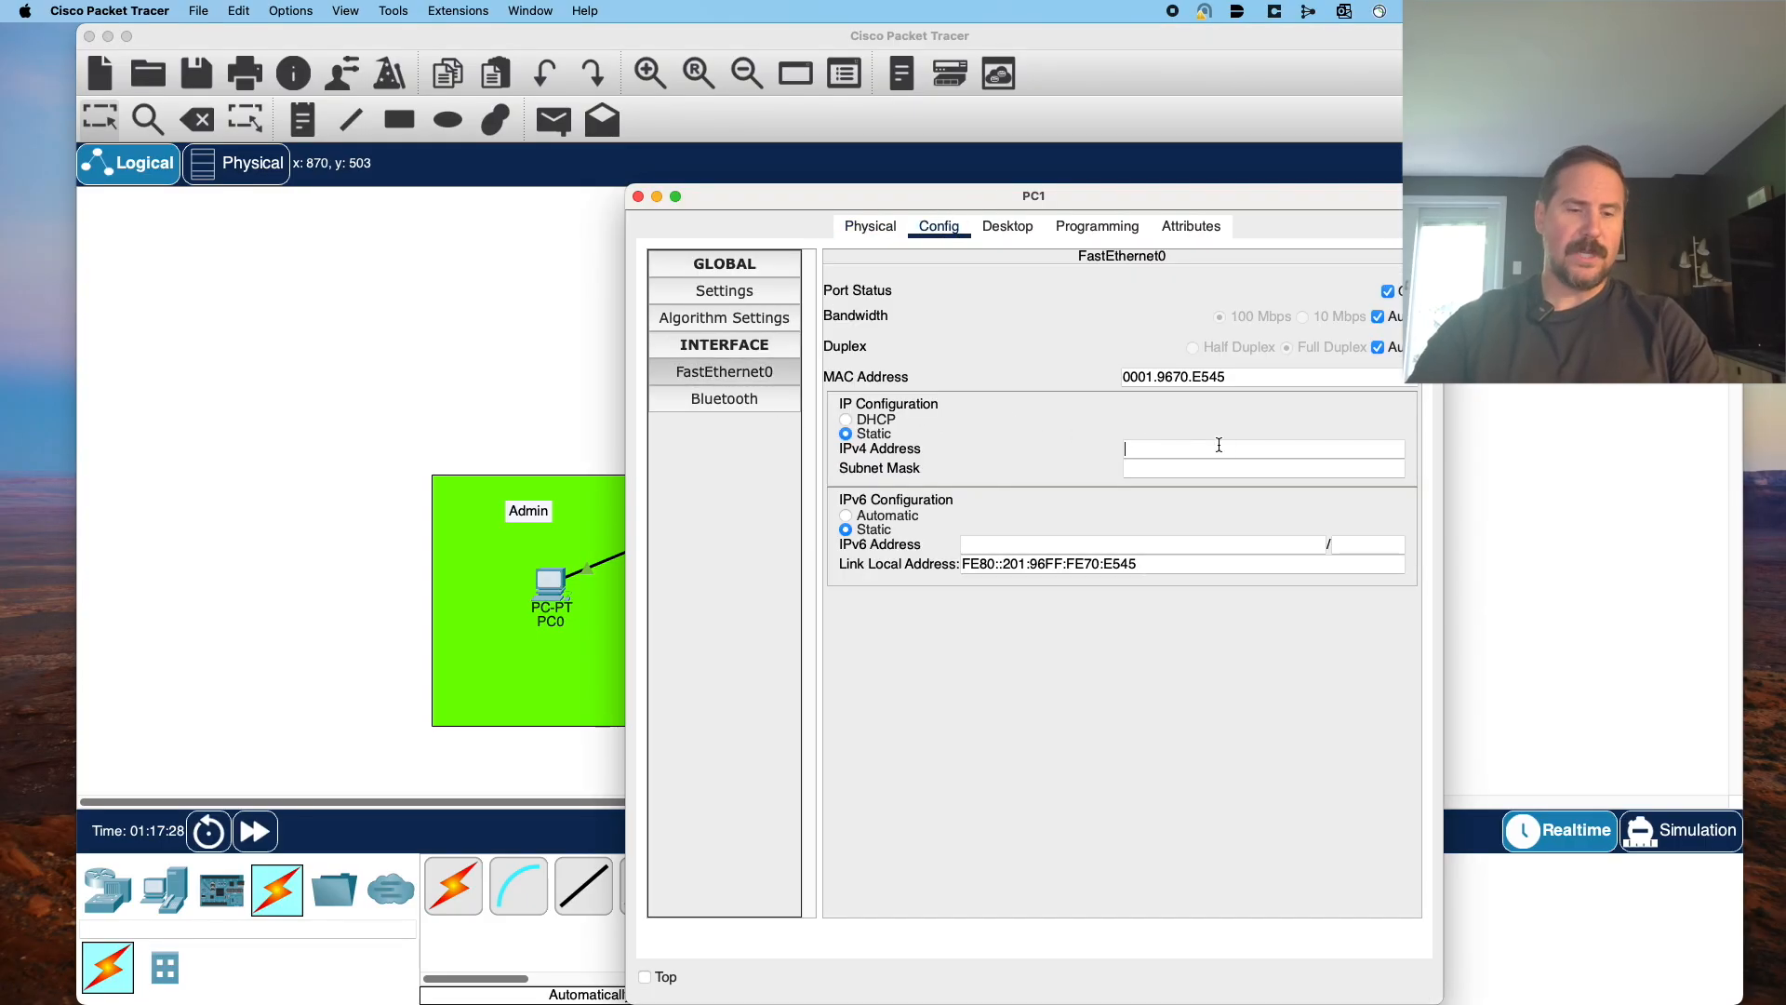
pyautogui.write('20.20.20.20')
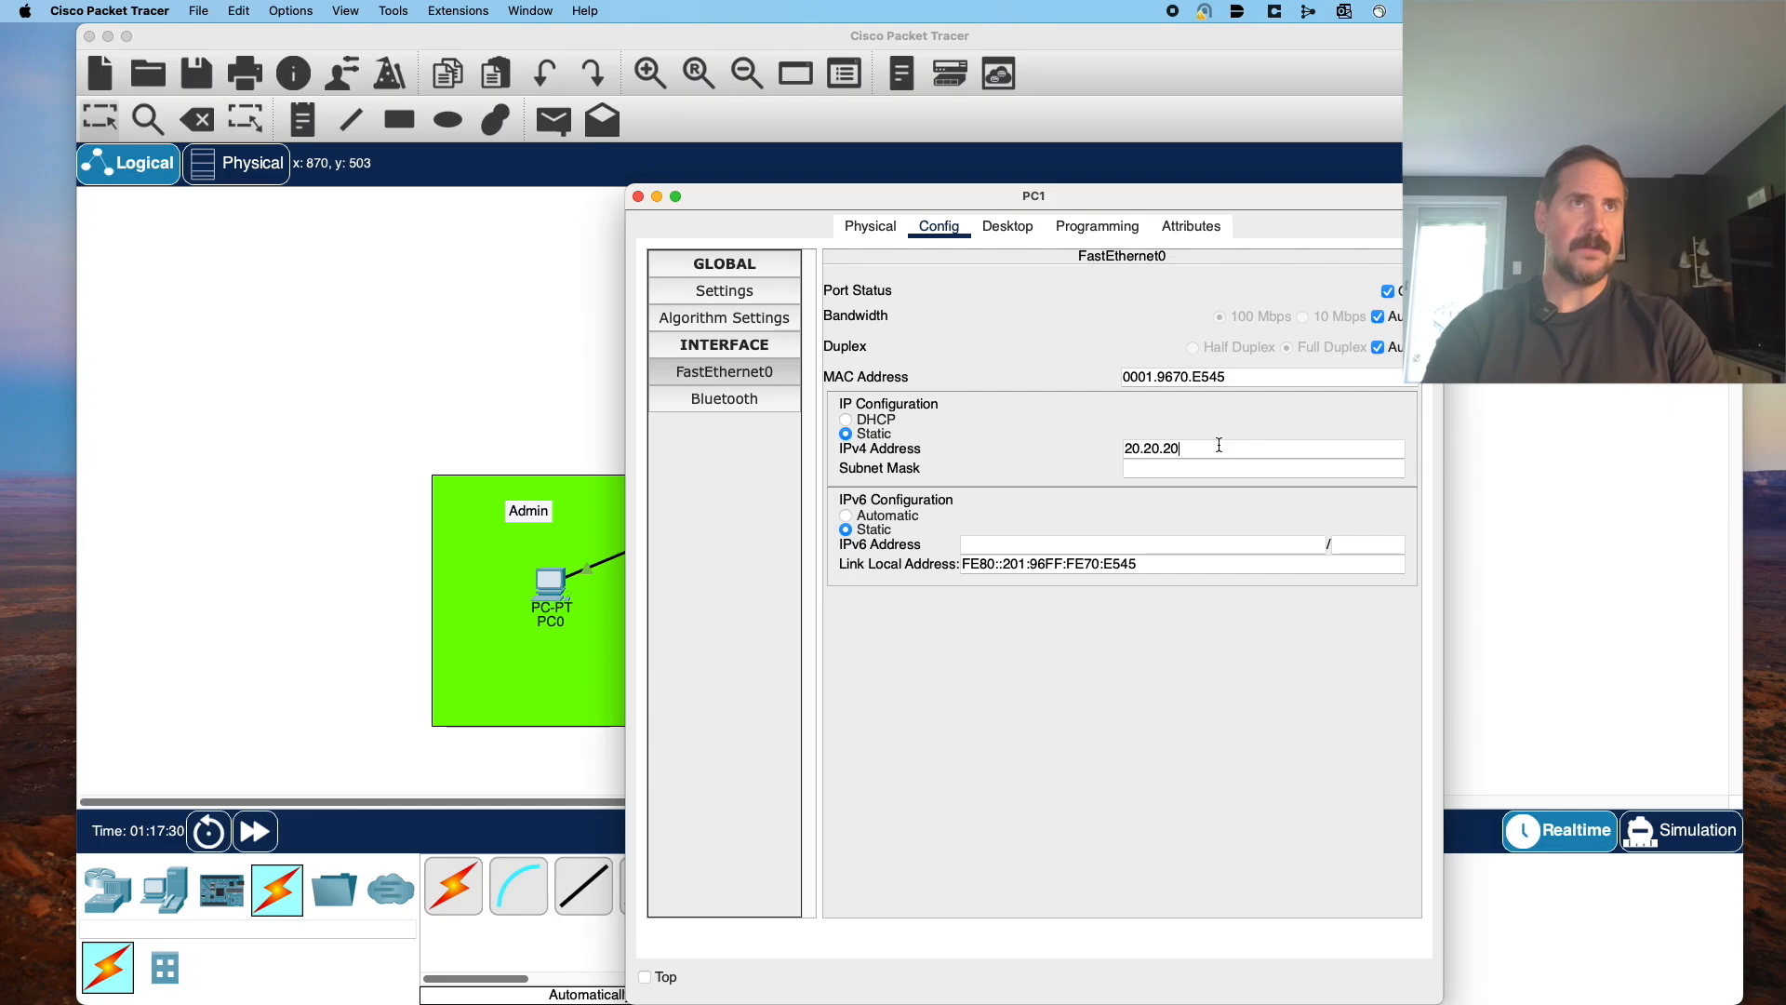
pyautogui.click(1312, 468)
pyautogui.click(637, 196)
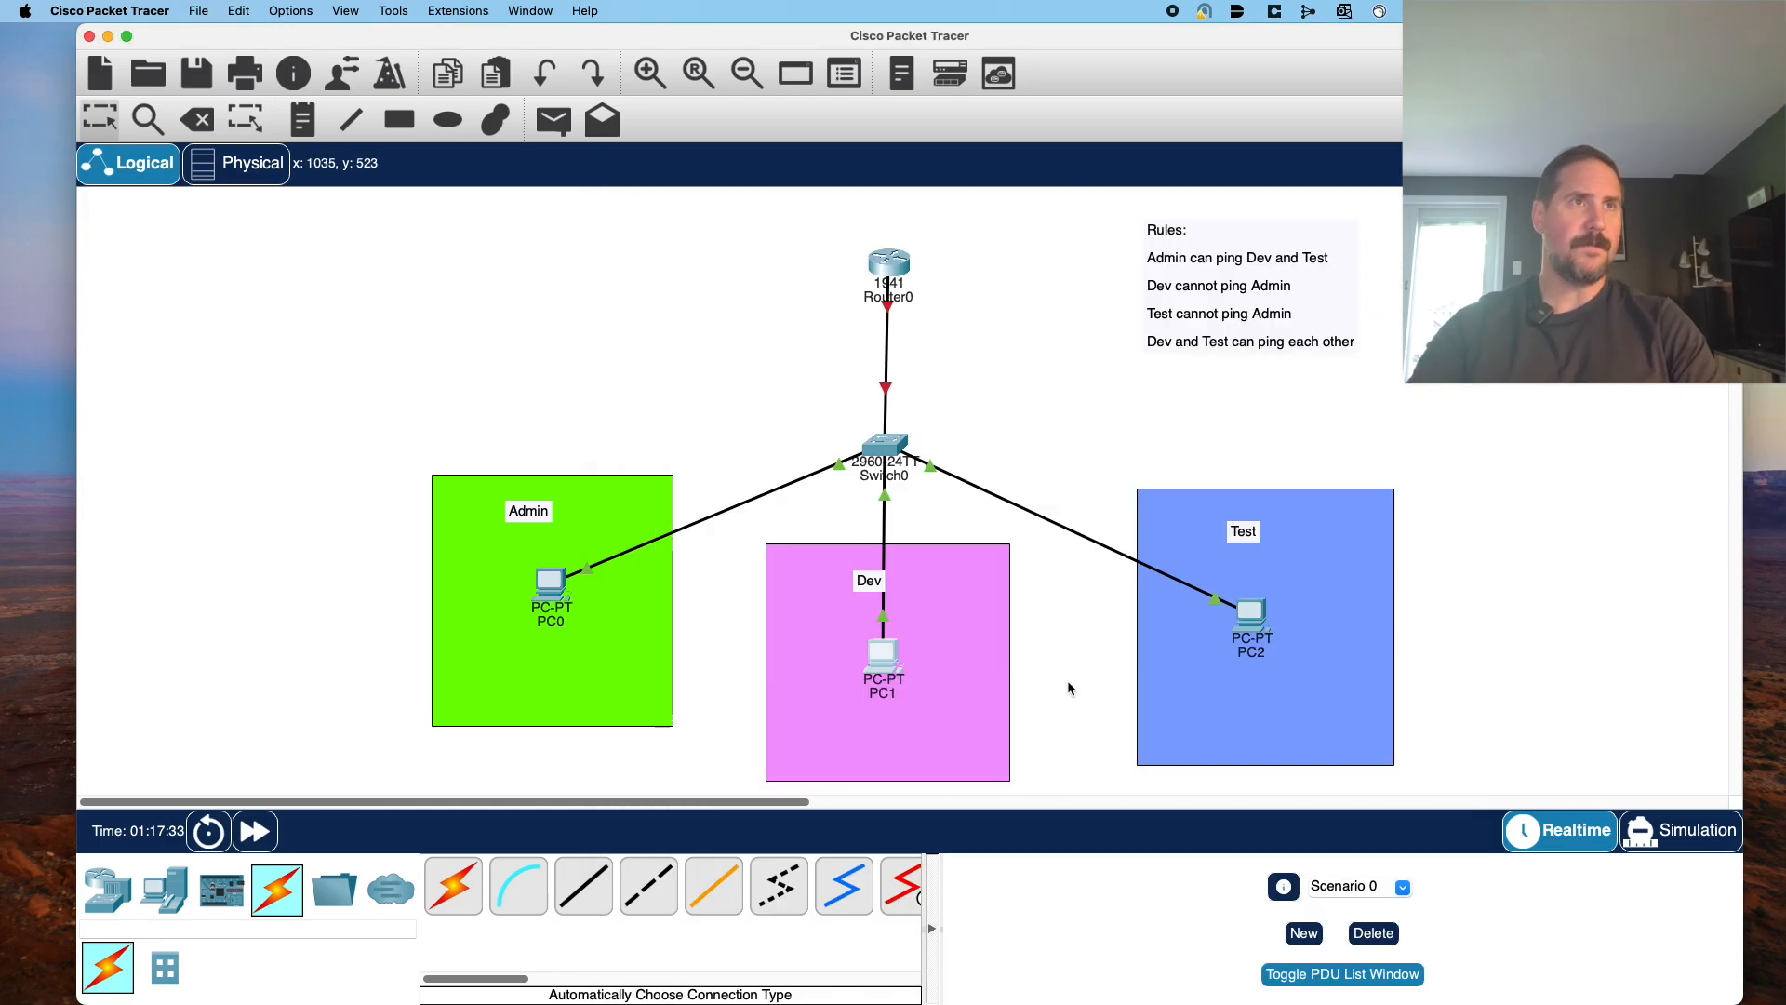
# Open PC2's configuration settings.
pyautogui.click(1251, 616)
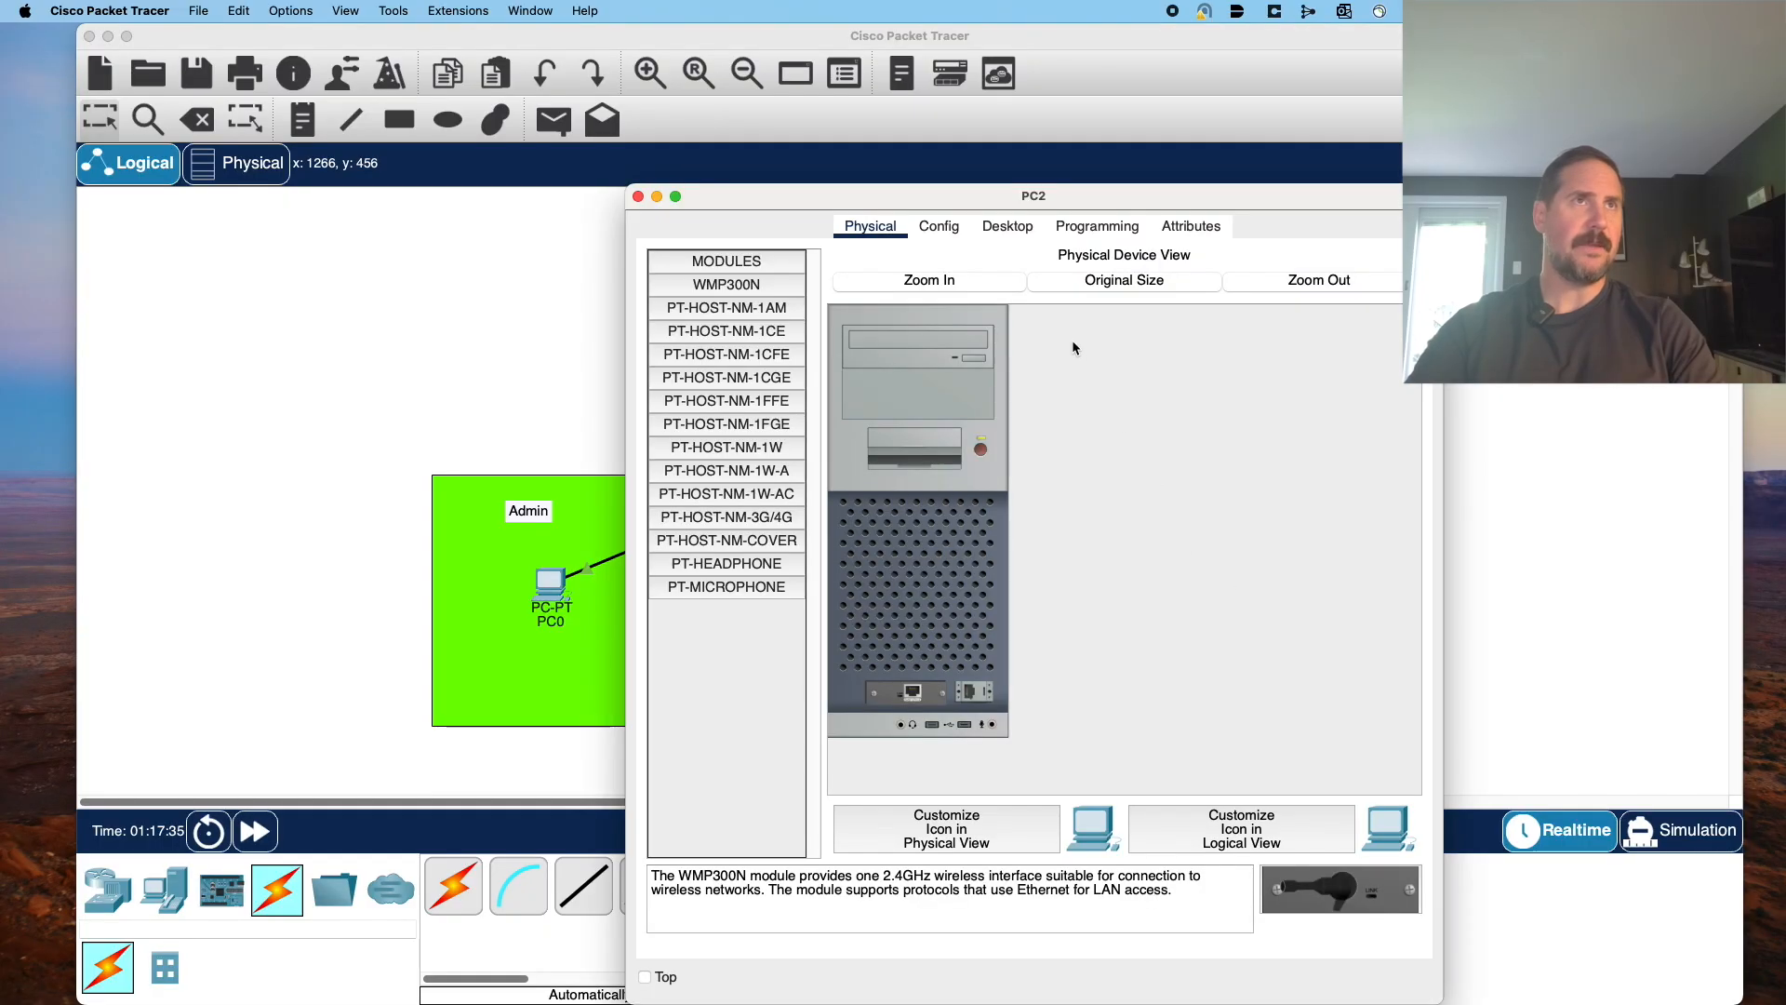
pyautogui.click(957, 233)
pyautogui.click(1070, 432)
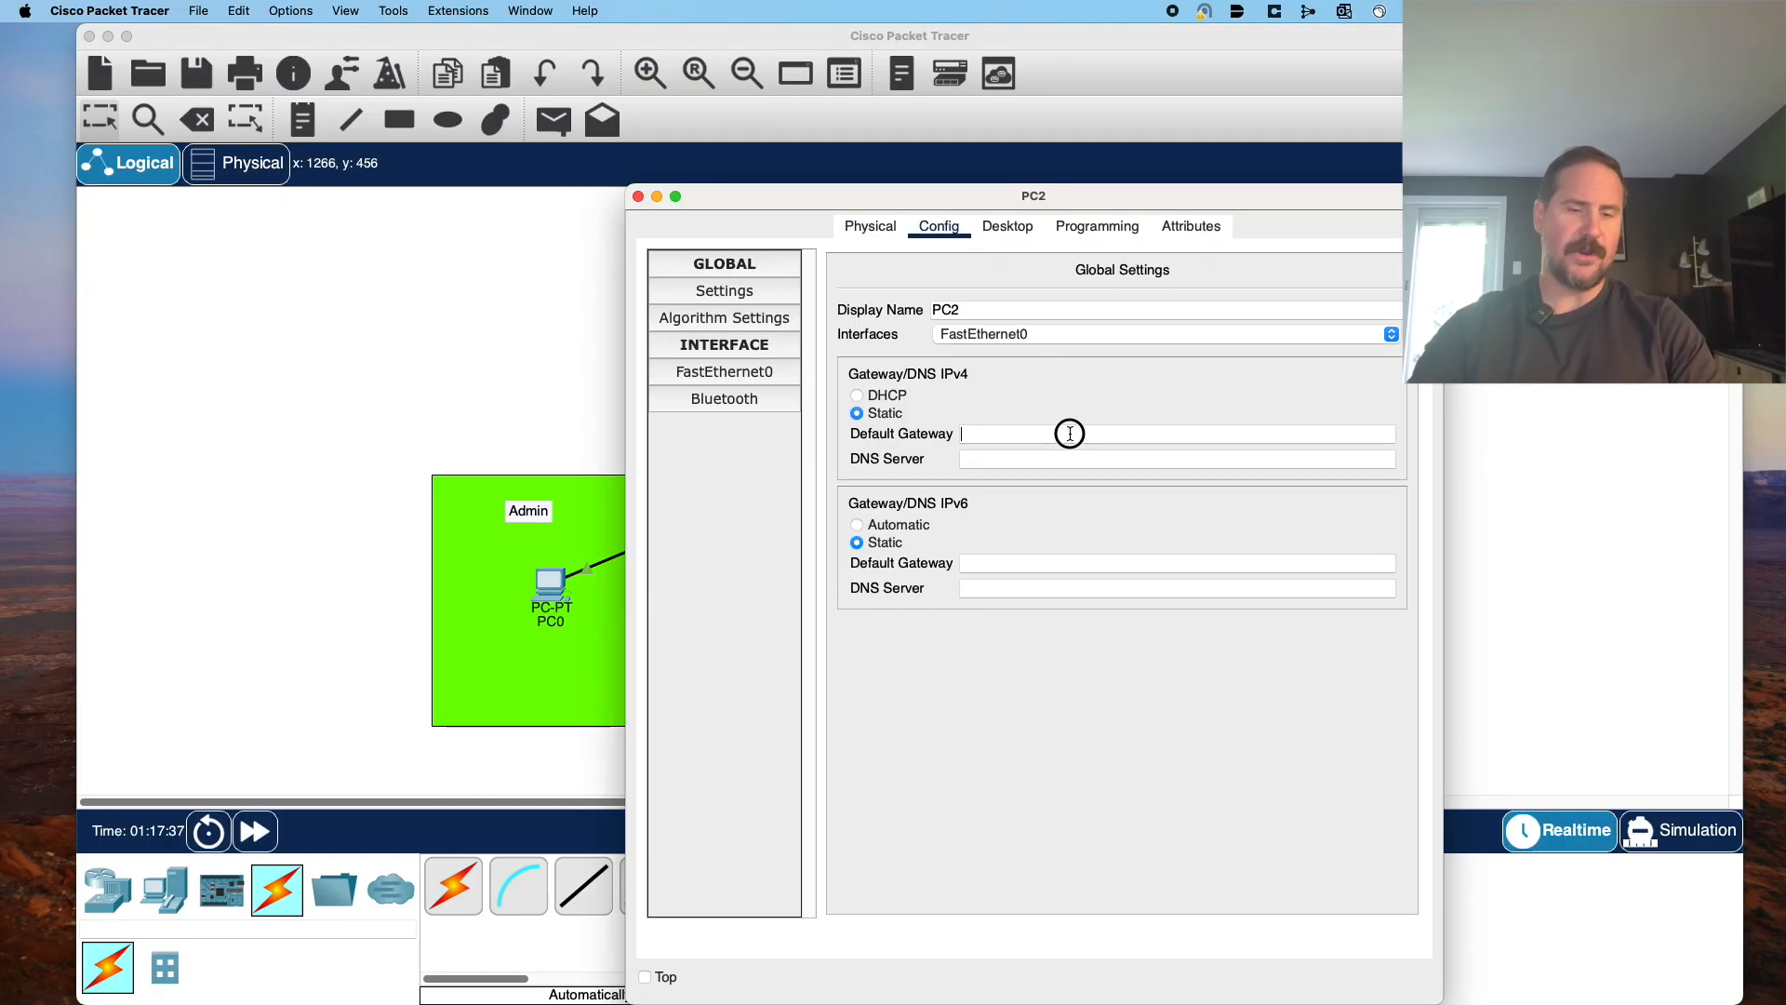
pyautogui.write('30.30.30.30')
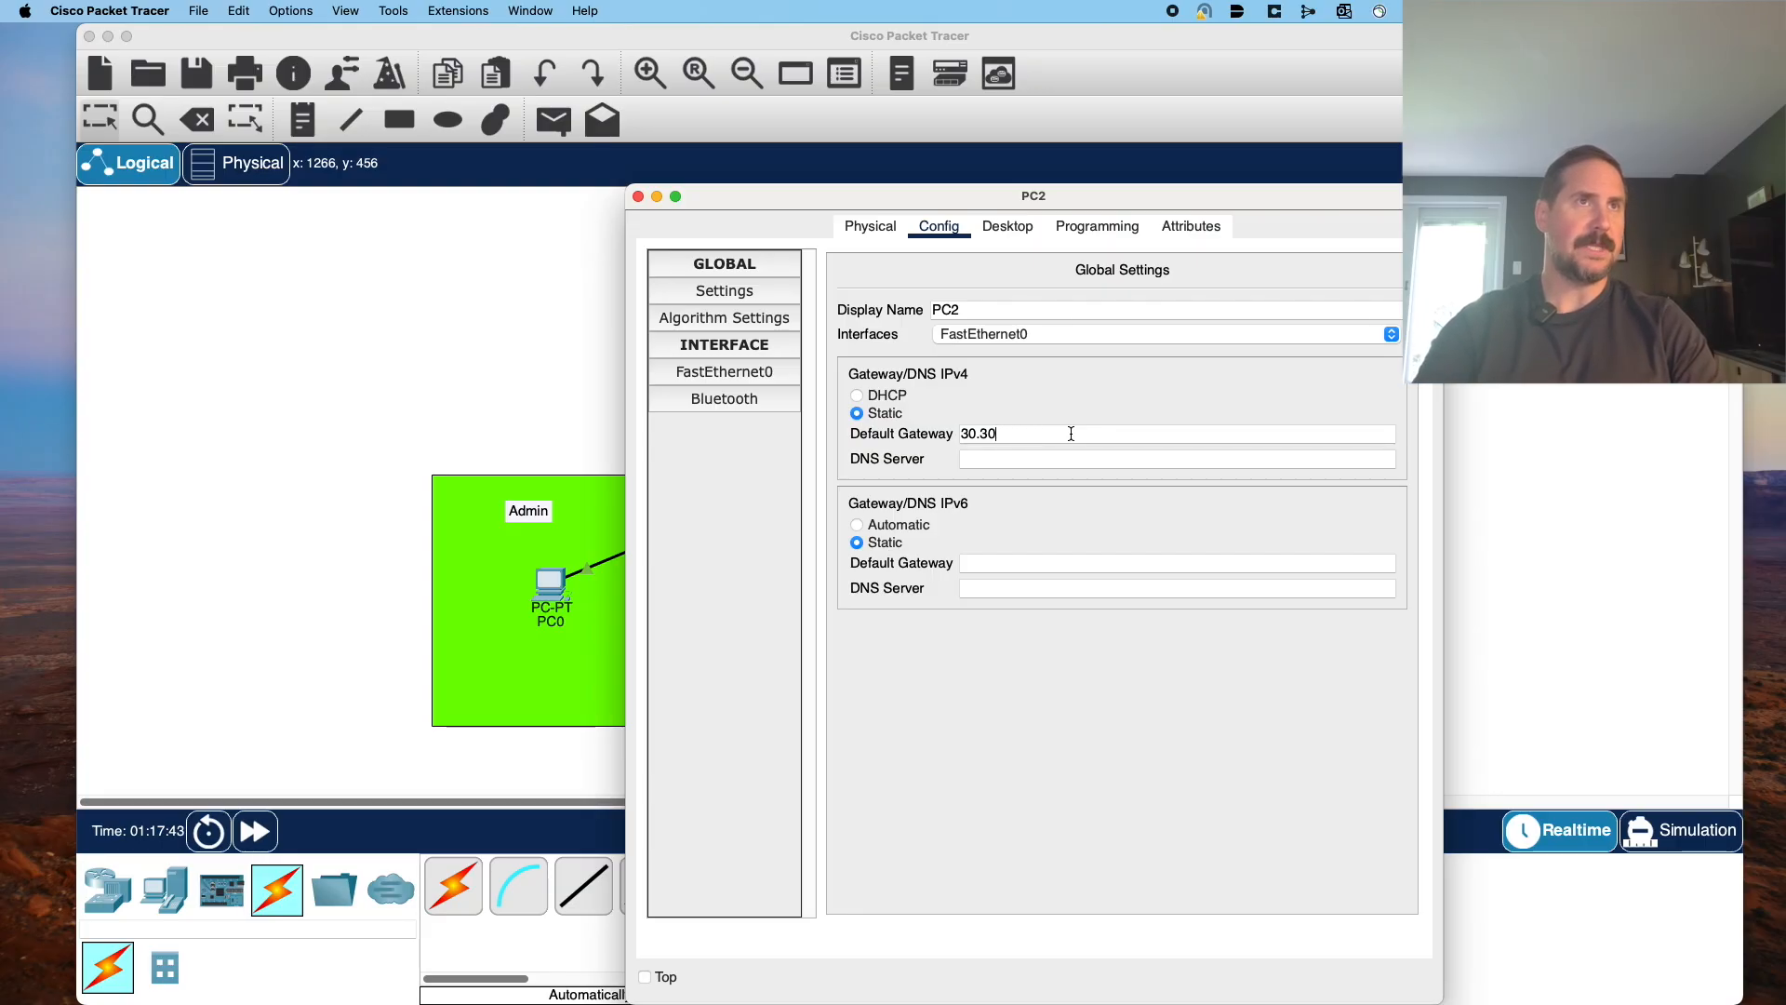
pyautogui.press('BackSpace')
pyautogui.press('BackSpace')
# Give PC2's FastEthernet0 interface the static IPv4 address 30.30.30.30 with the default subnet mask 255.0.0.0, and close its configuration window.
pyautogui.click(722, 374)
pyautogui.click(1229, 443)
pyautogui.write('30.30.30.30')
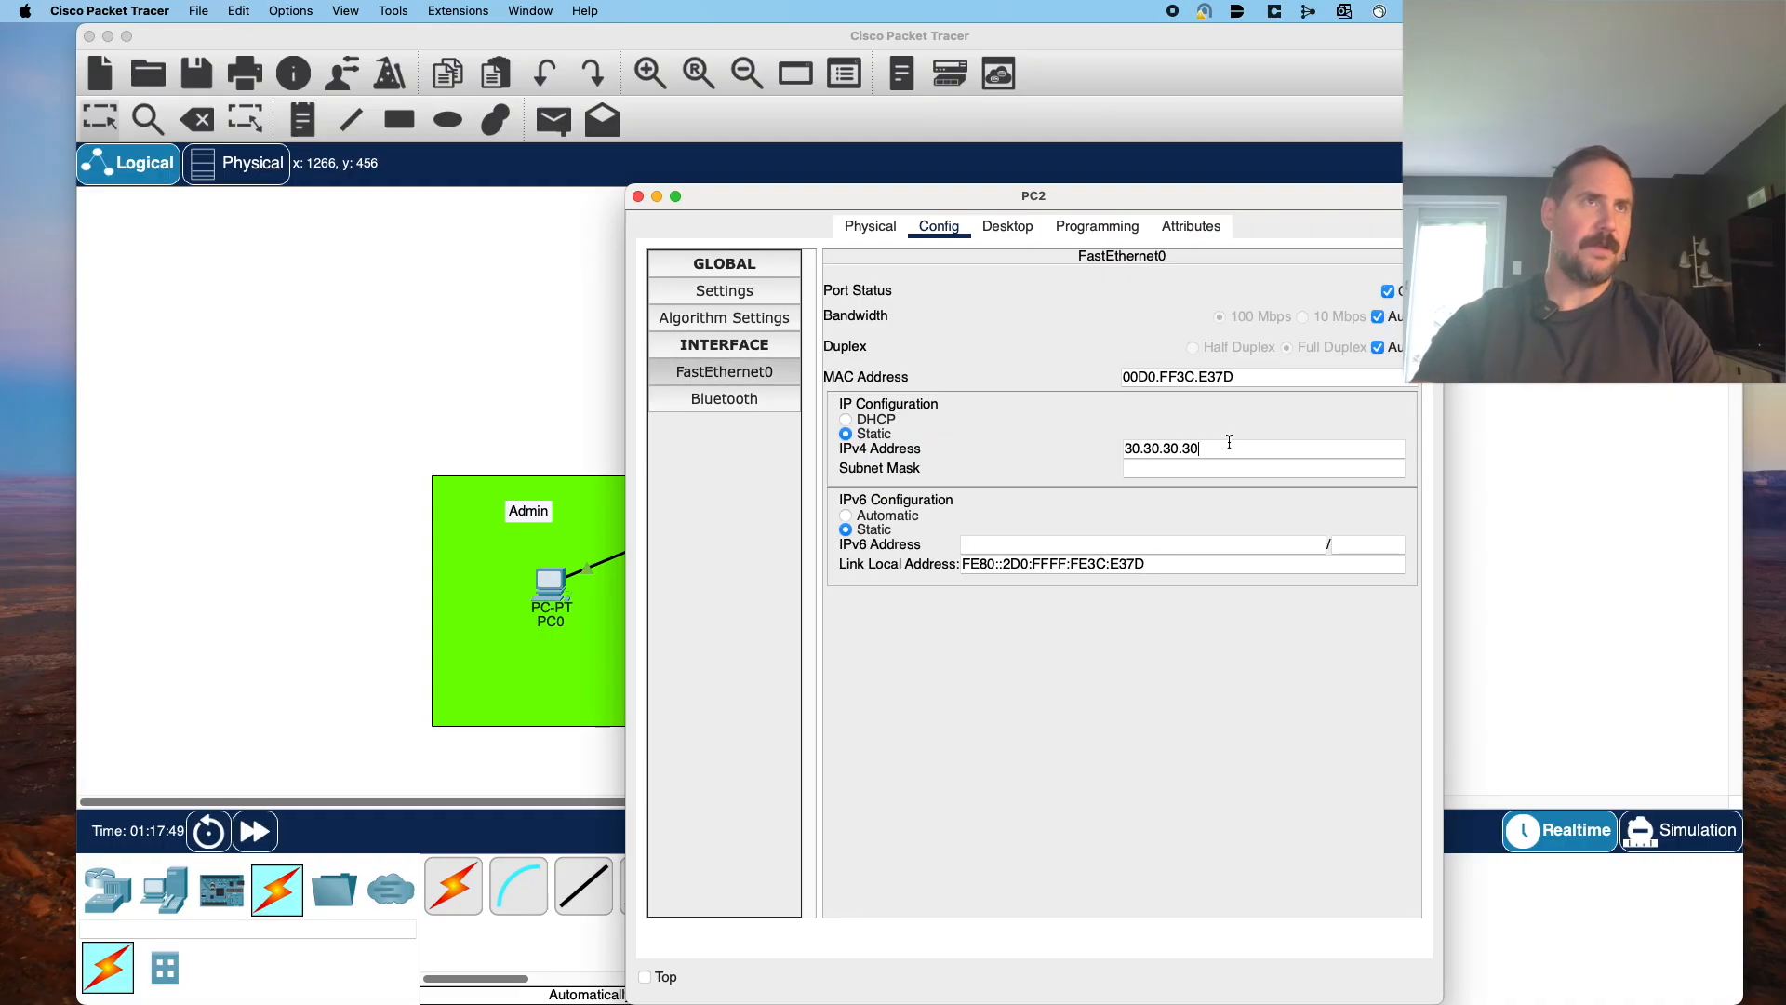
pyautogui.click(1256, 468)
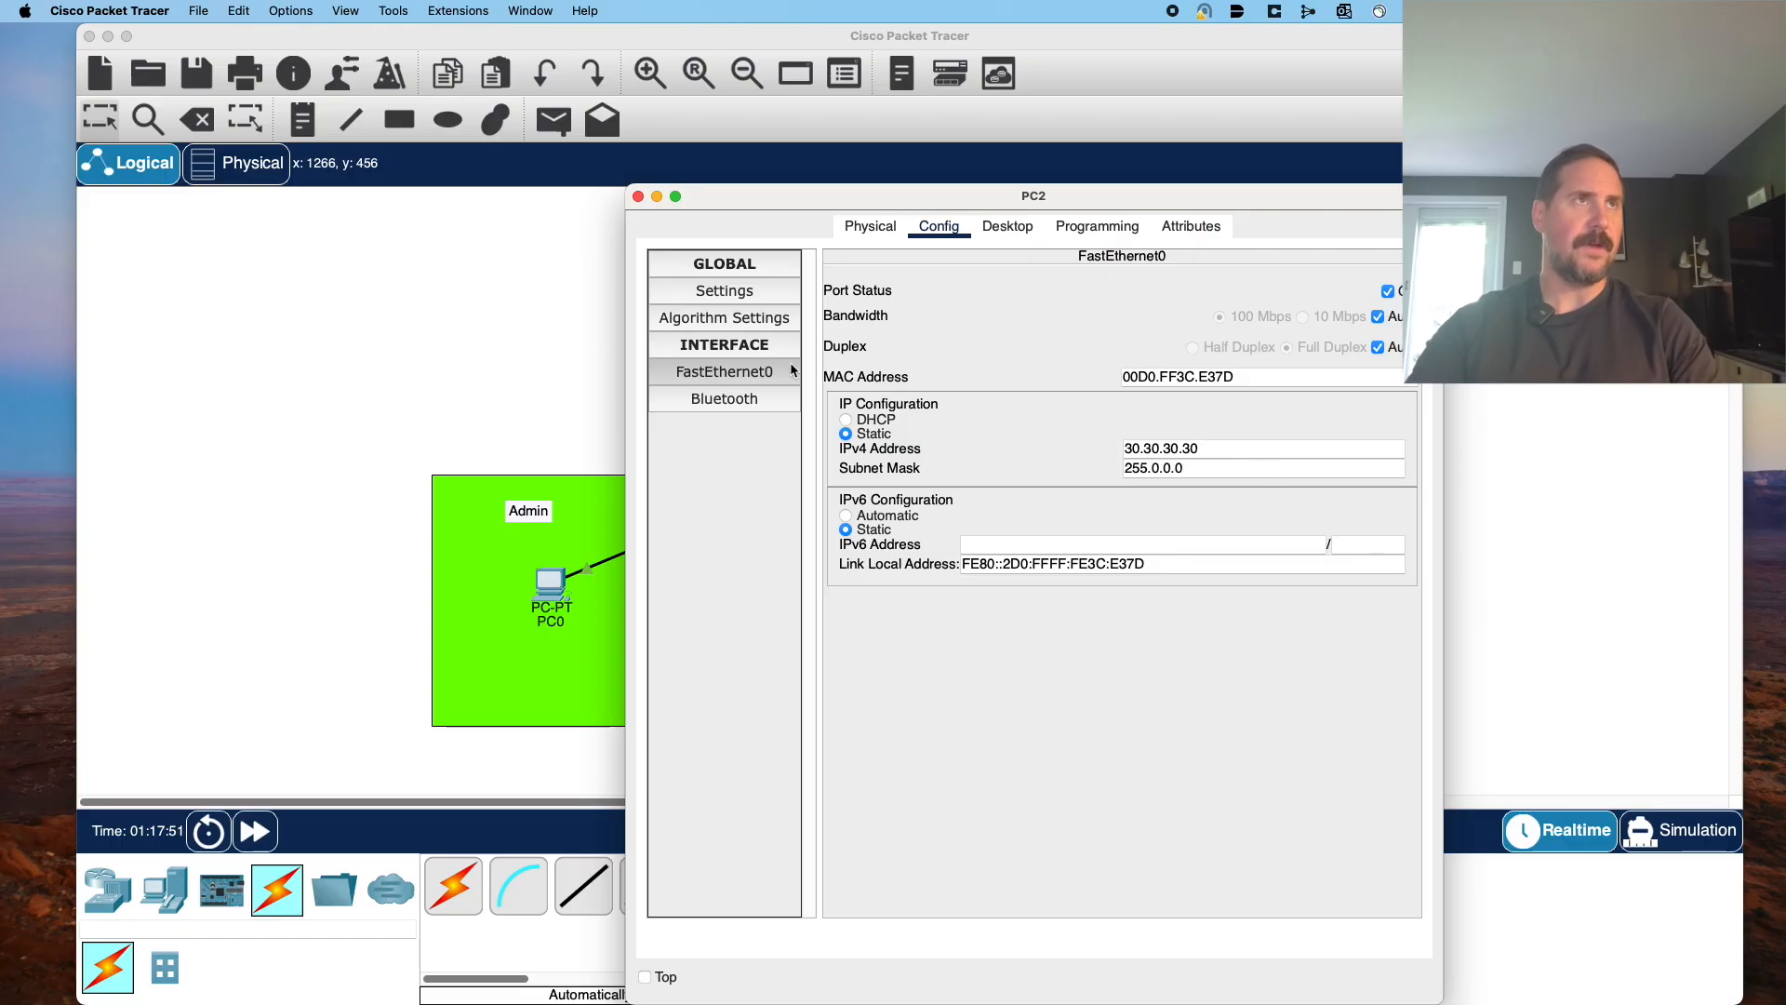
pyautogui.click(638, 196)
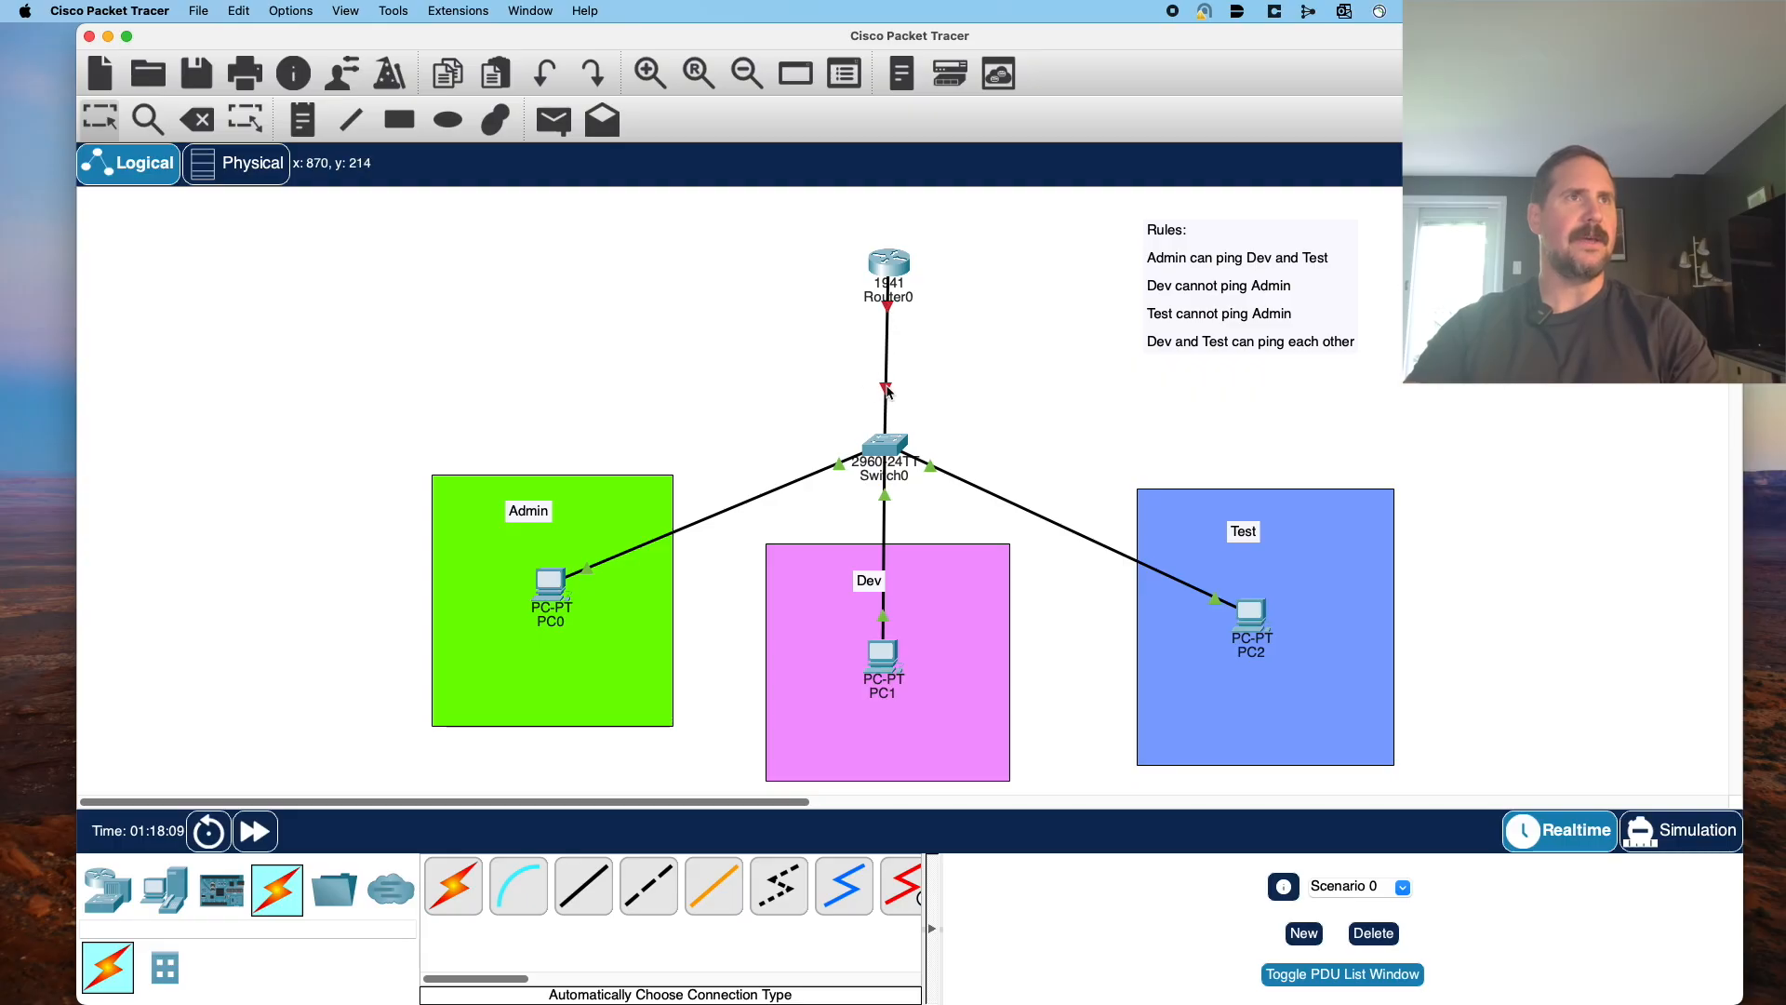
# Open Router0's command line and enter global configuration mode with the commands en and conf t.
pyautogui.click(893, 264)
pyautogui.click(1010, 228)
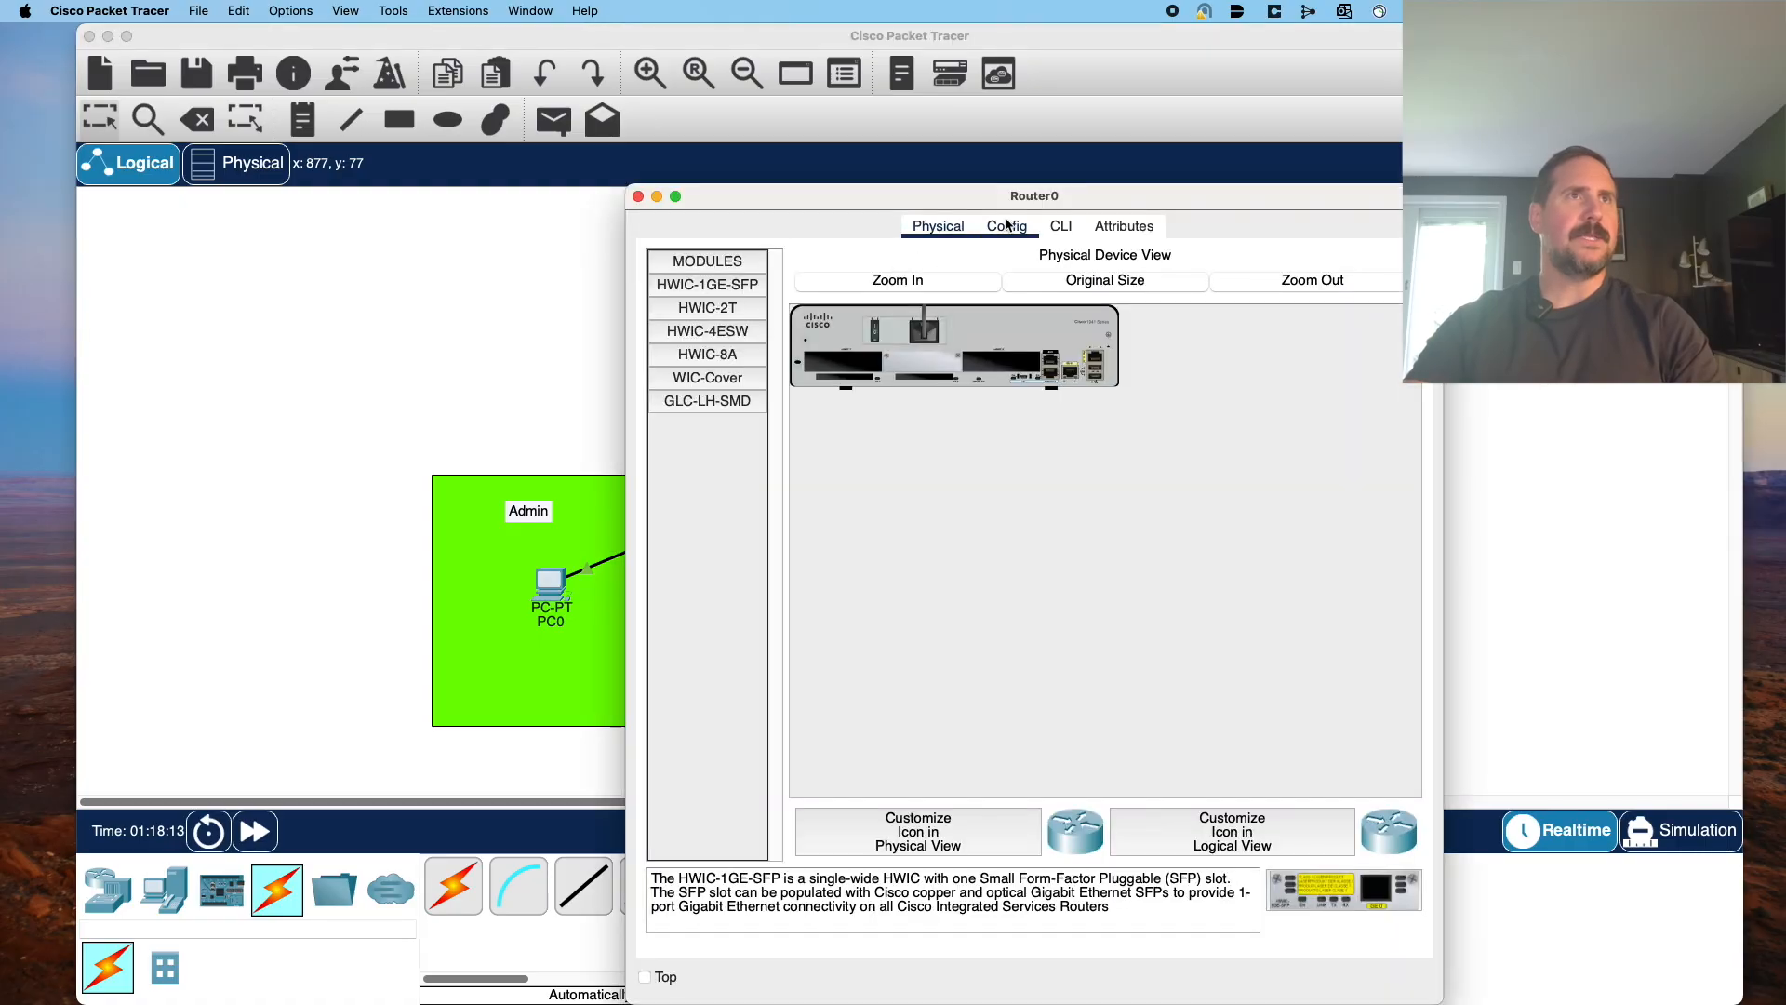
pyautogui.click(1062, 228)
pyautogui.moveTo(1118, 205); pyautogui.dragTo(1457, 108)
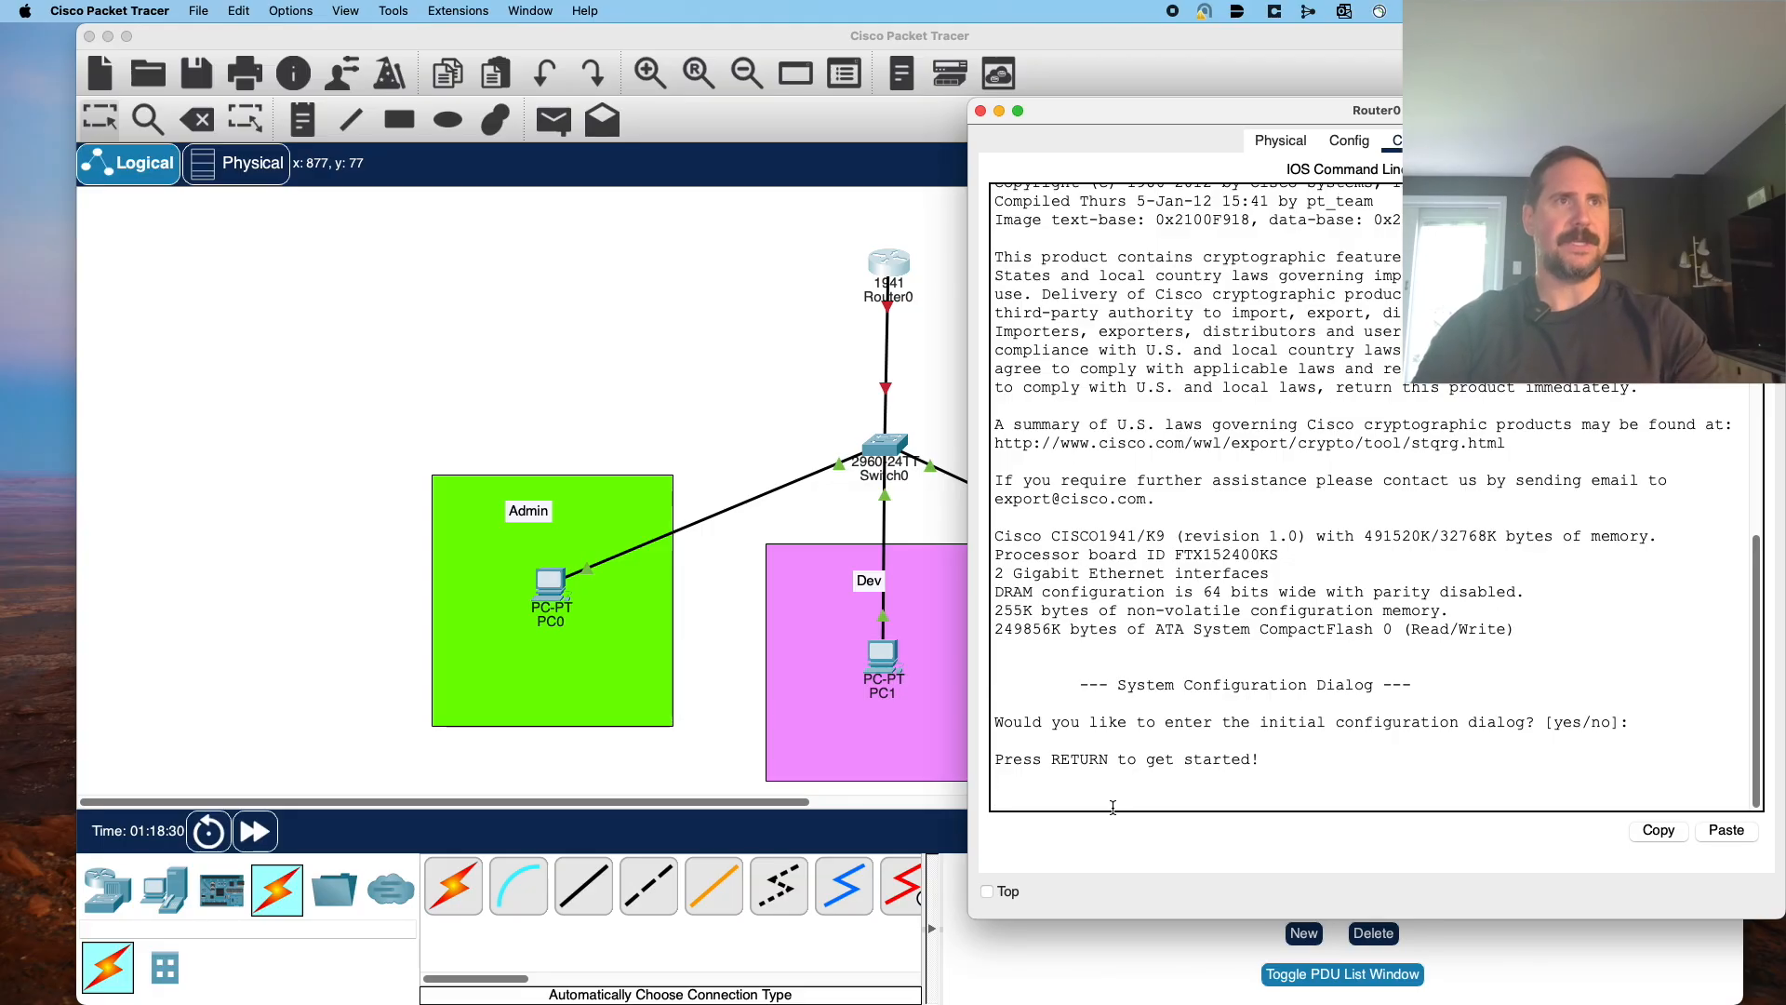
pyautogui.press('Return')
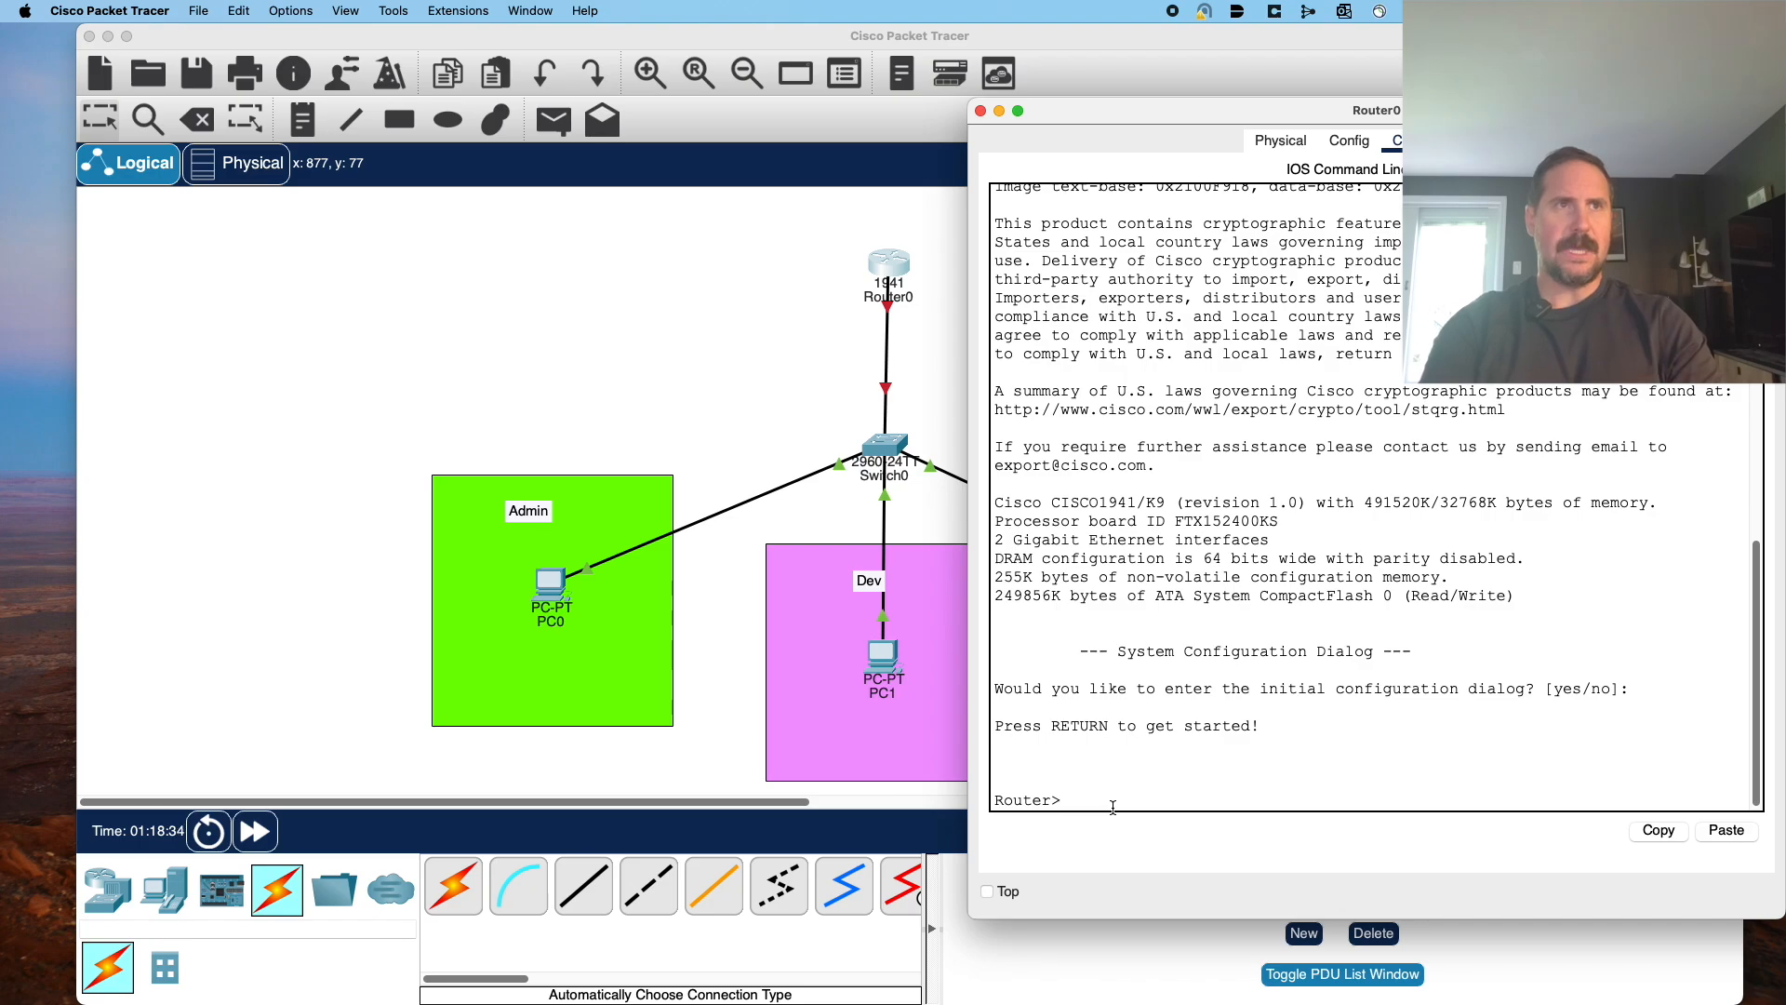
pyautogui.write('en')
pyautogui.press('Return')
pyautogui.write('conf t')
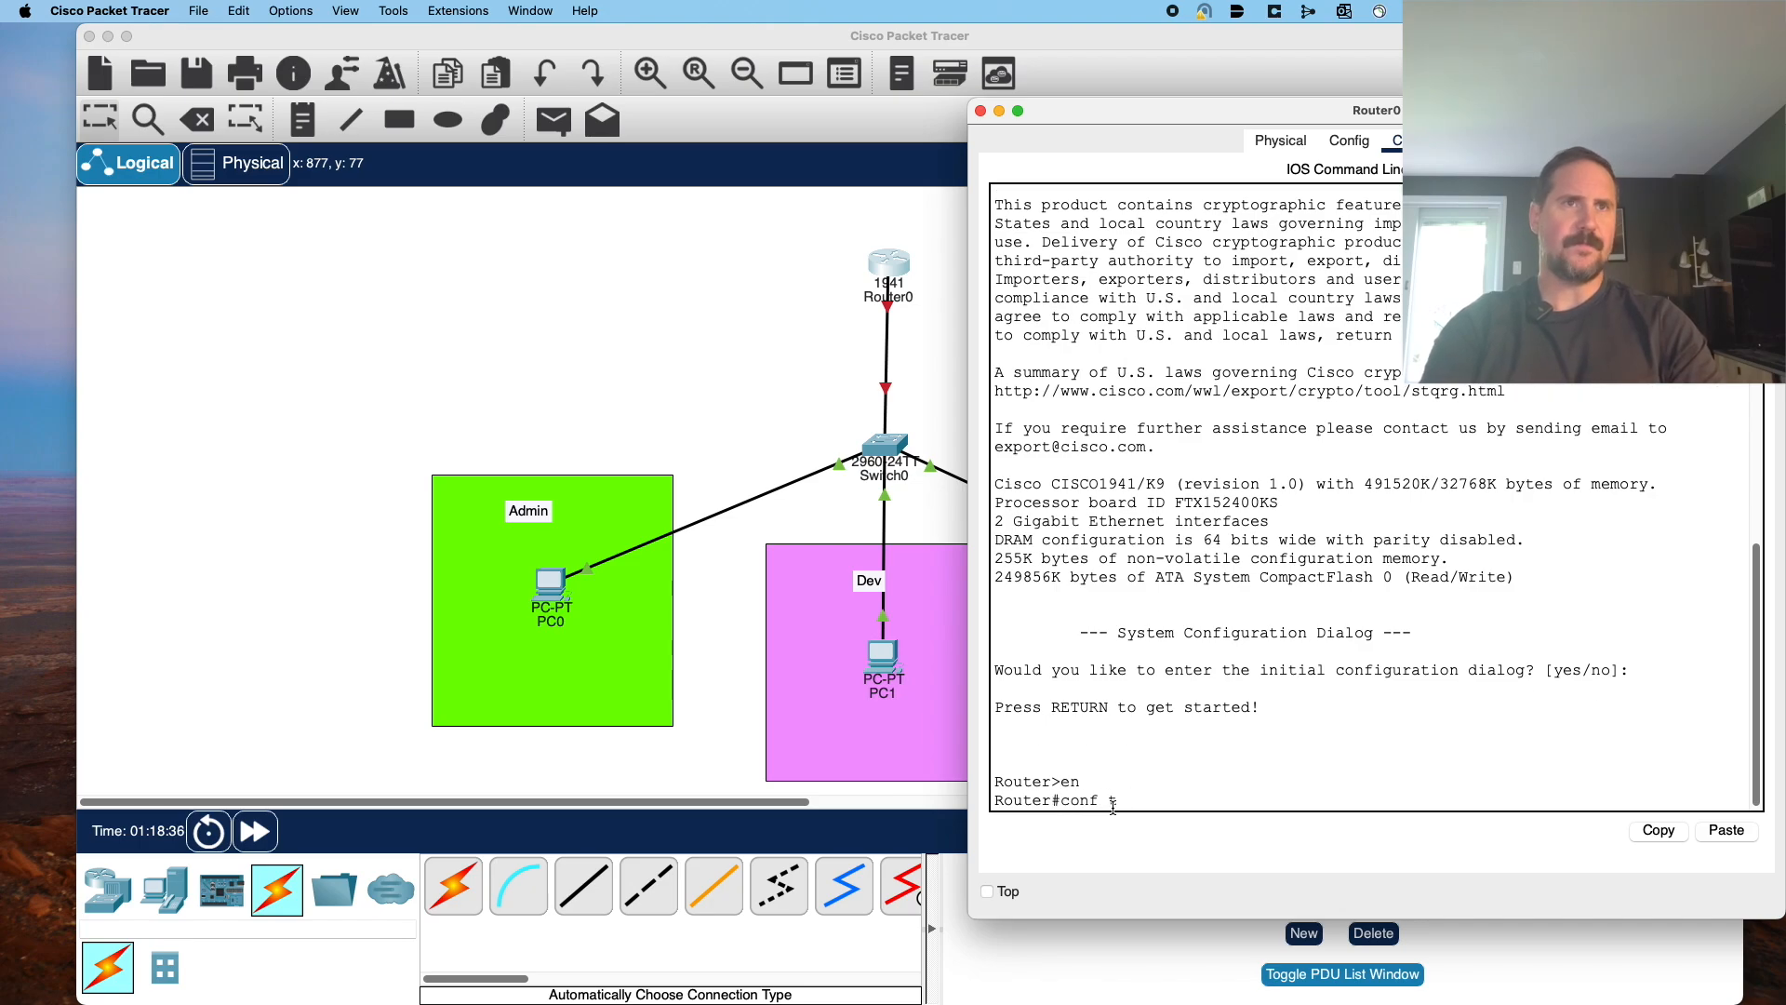
pyautogui.press('Return')
# Try to enter interface configuration for gigabitEthernet 0/0/0 on Router0.
pyautogui.write('inter')
pyautogui.press('Tab')
pyautogui.write('gig')
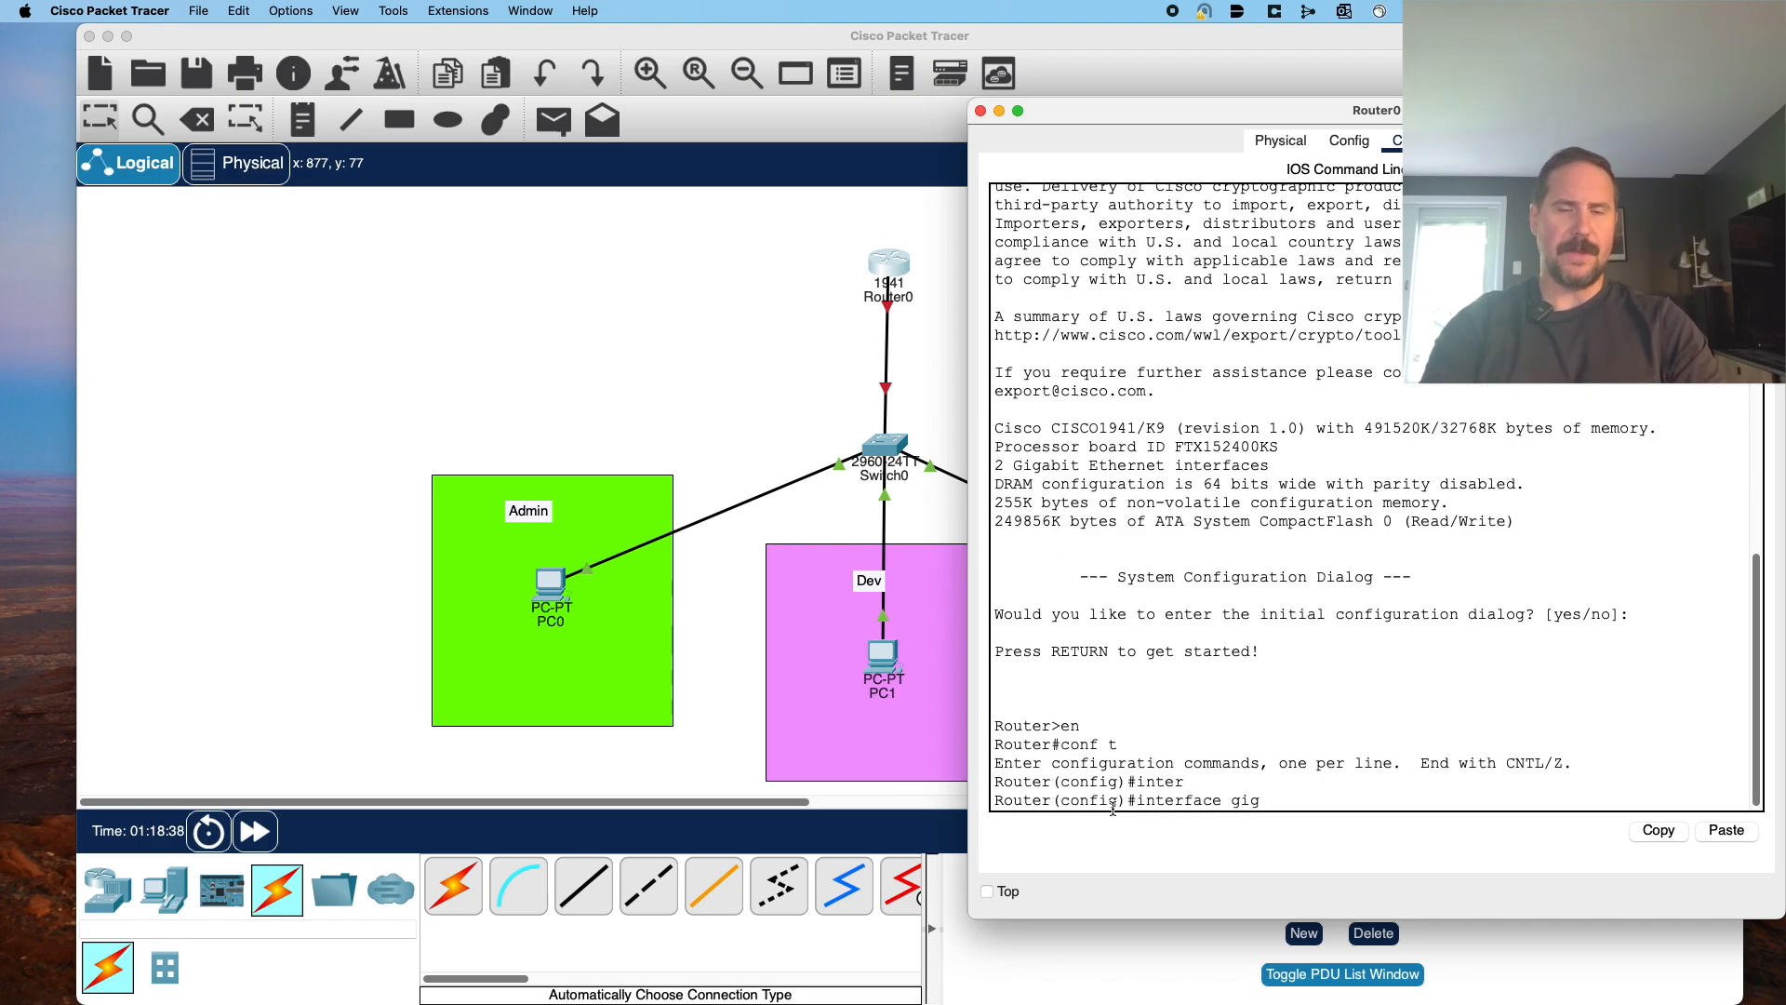
pyautogui.press('Tab')
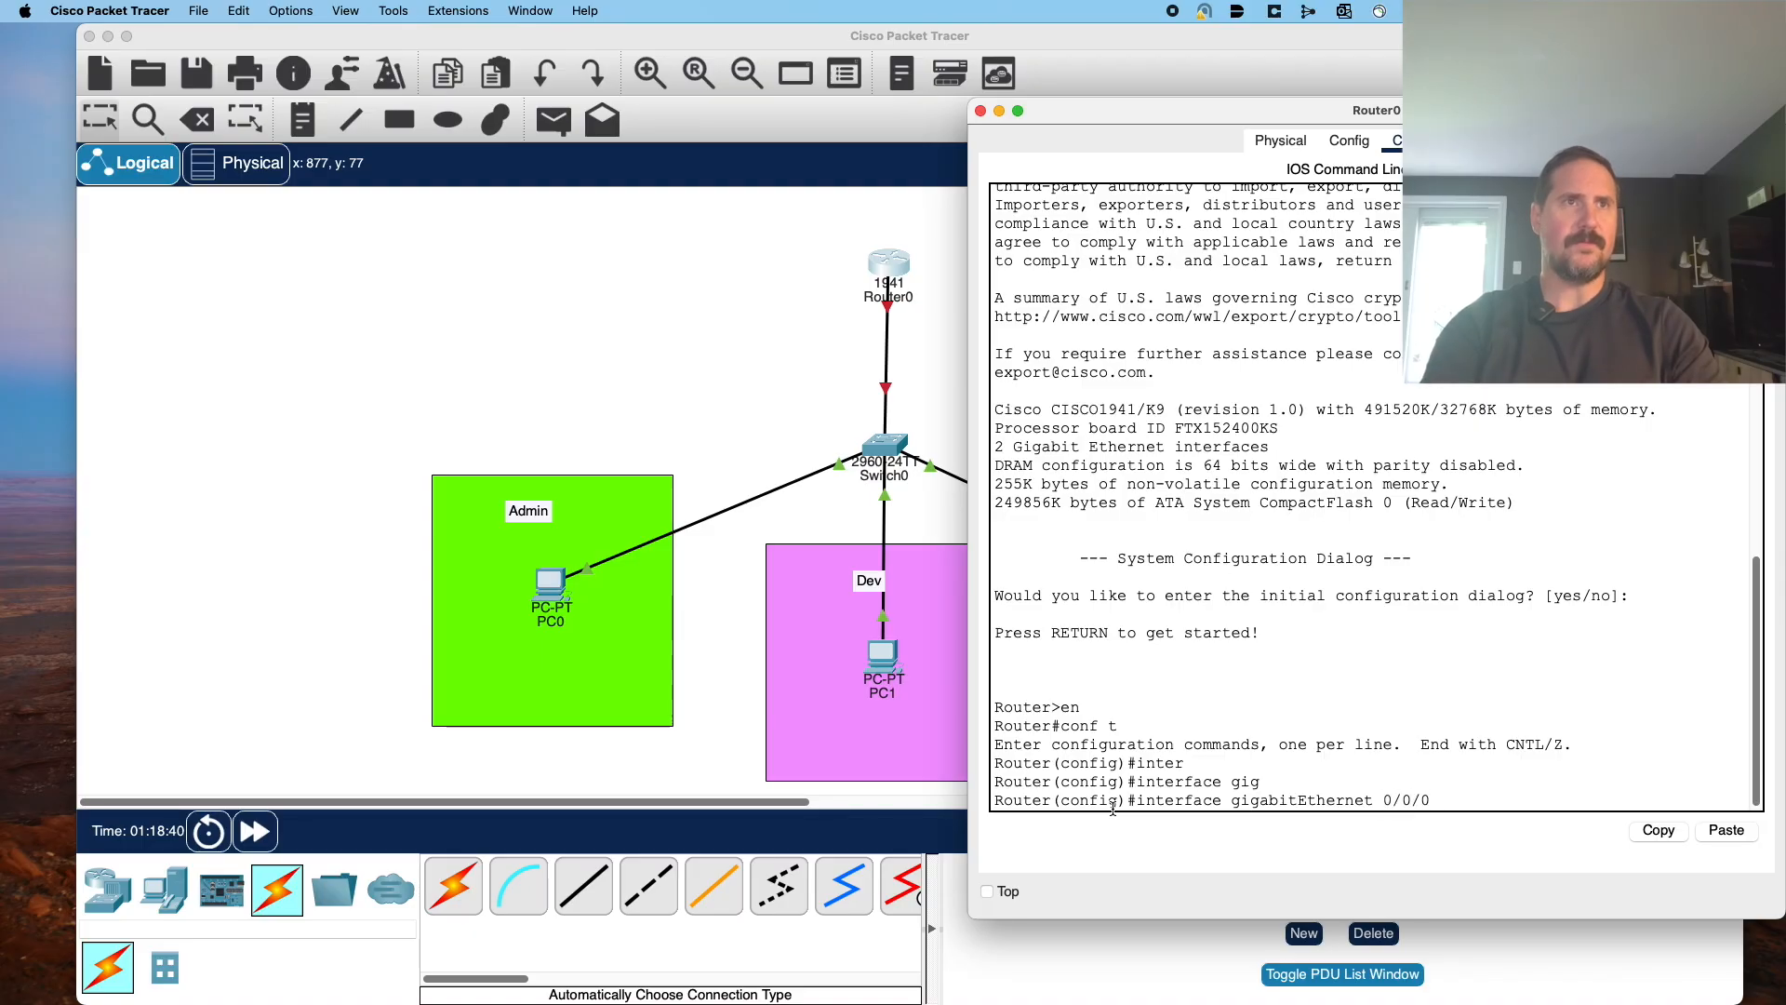
pyautogui.press('Return')
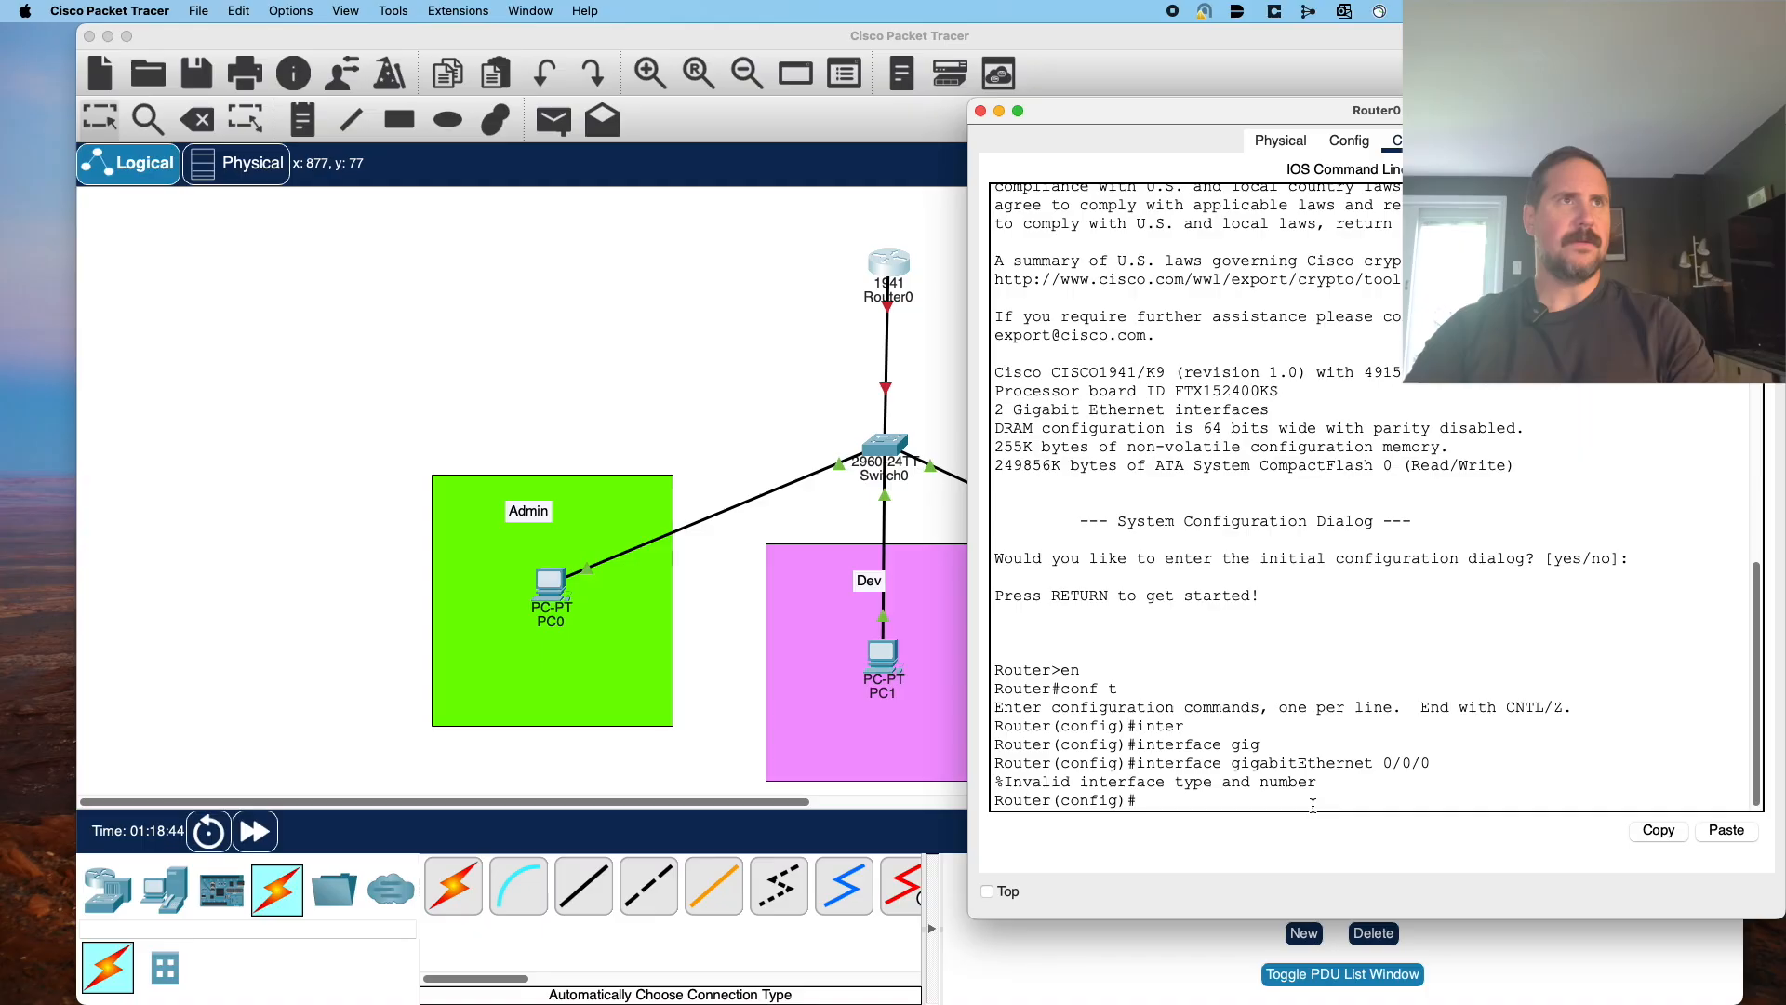
# Check Router0's port names in the topology, and enter interface configuration for gigabitEthernet 0/0 in its command line.
pyautogui.click(786, 387)
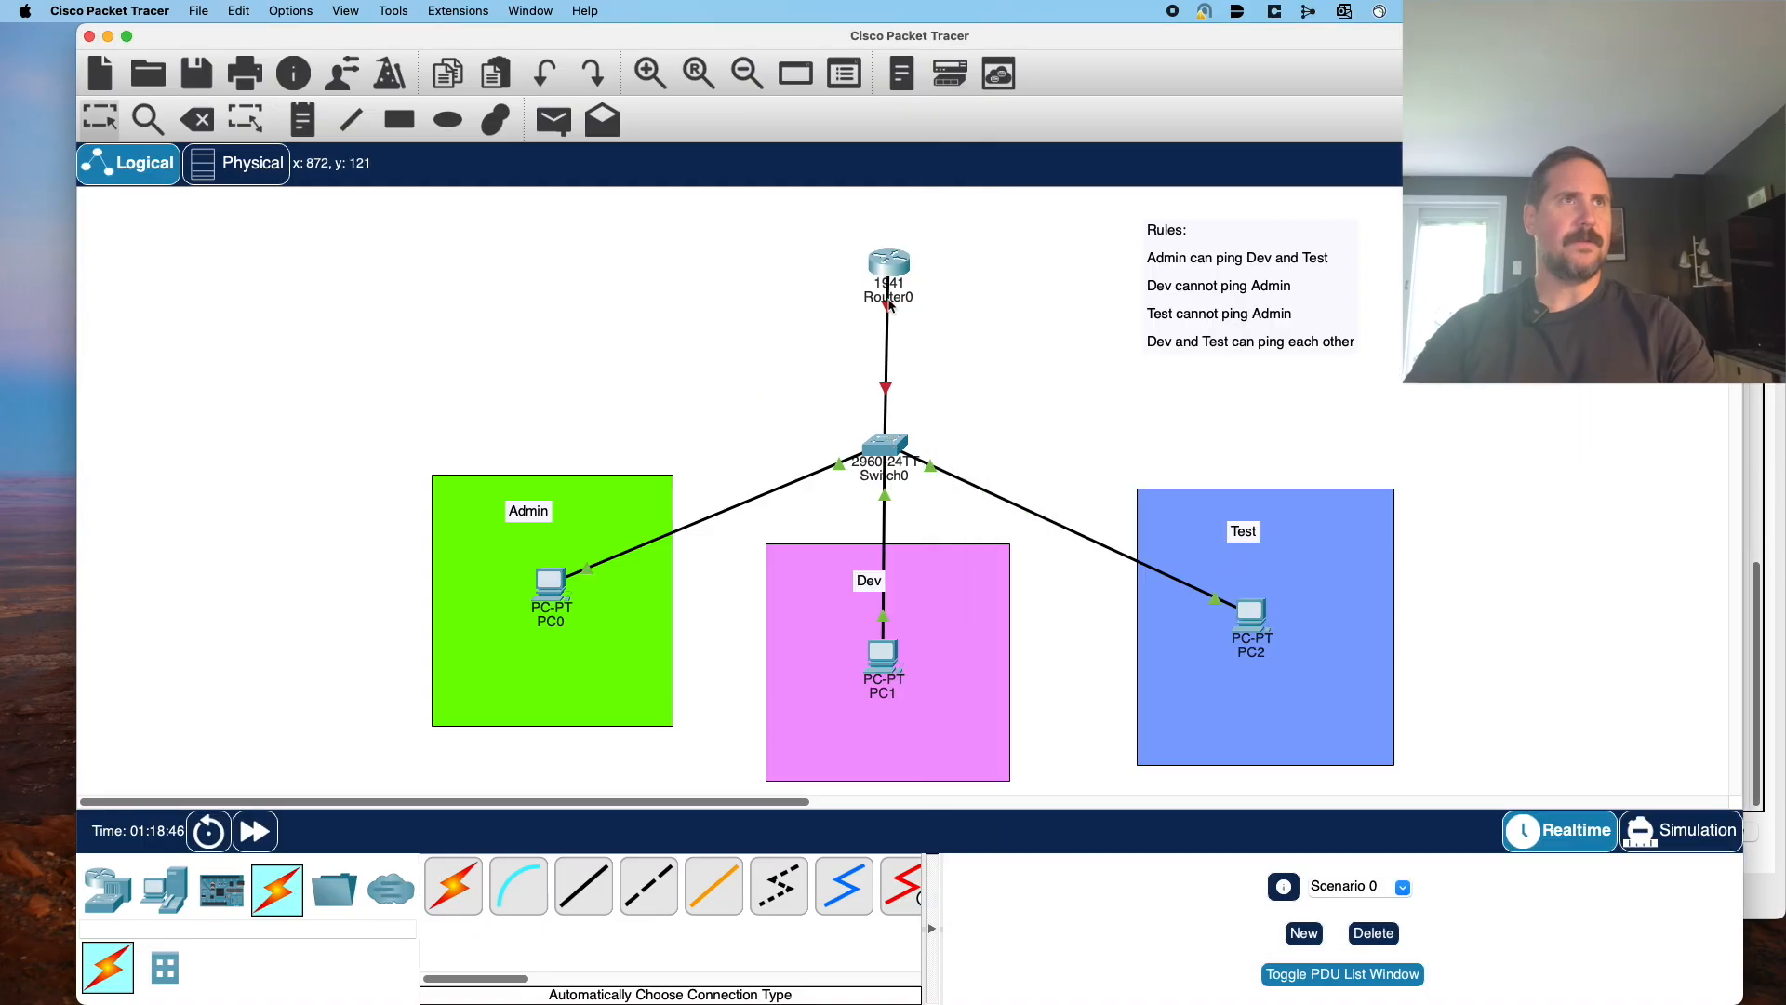
pyautogui.moveTo(889, 304)
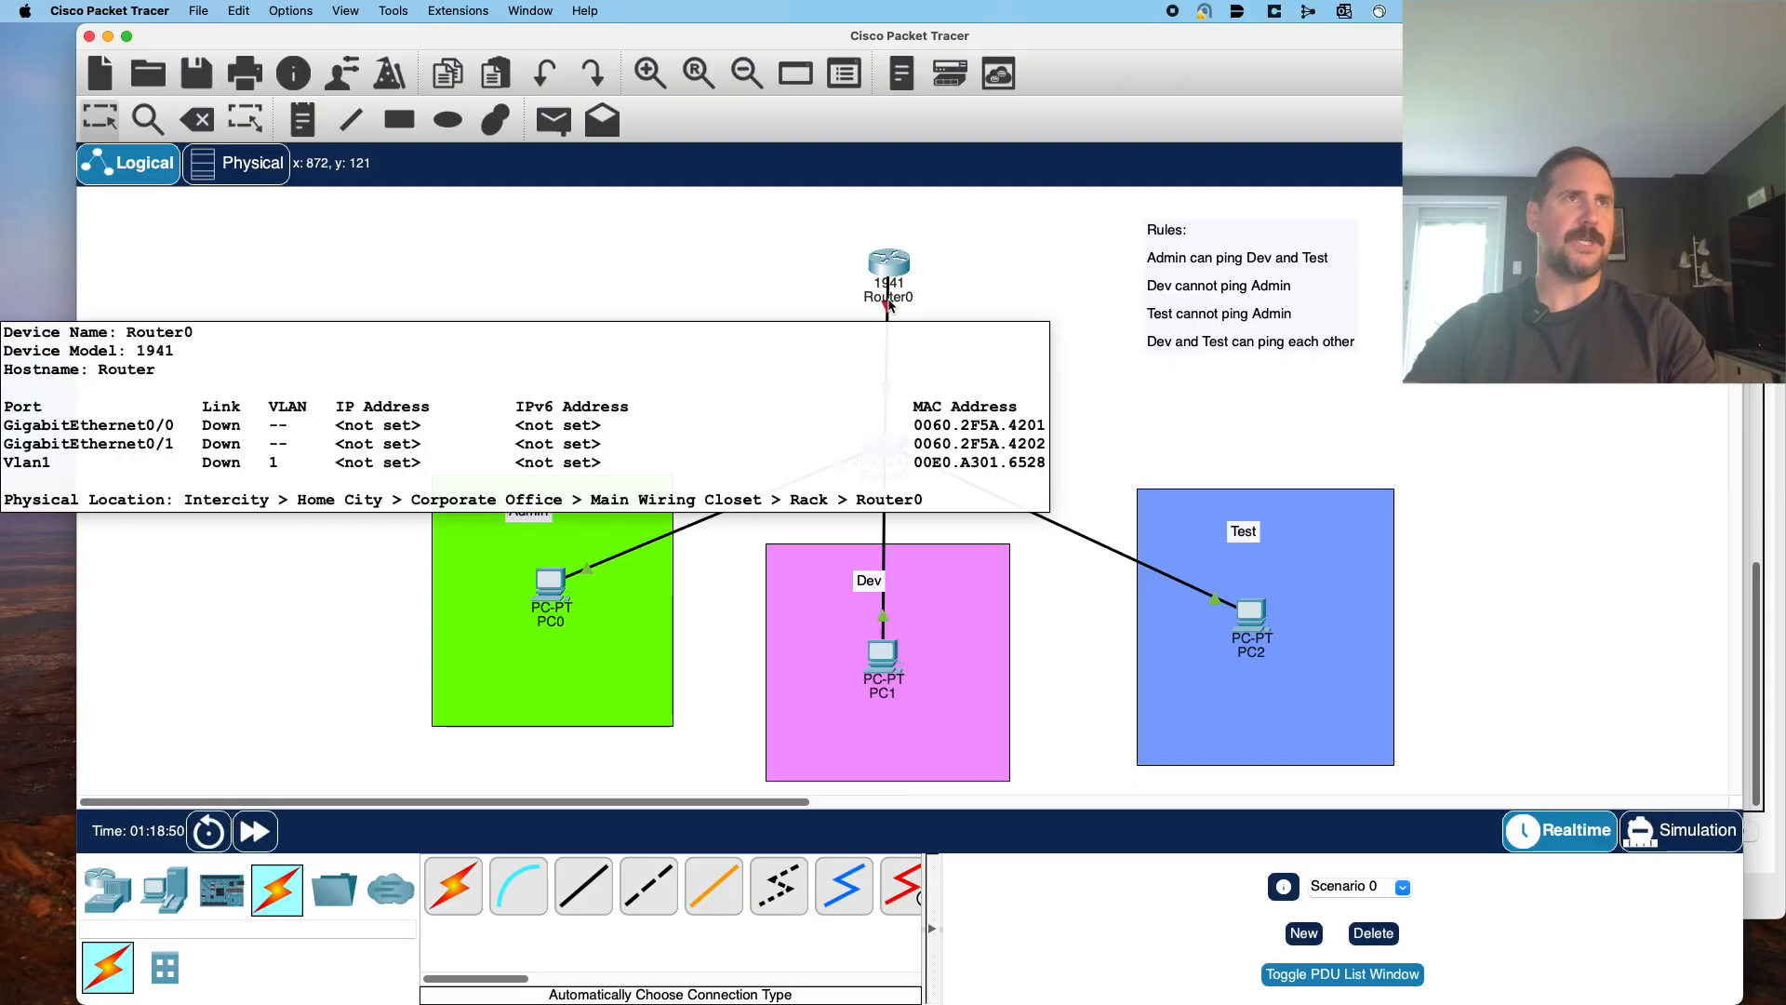
pyautogui.click(889, 297)
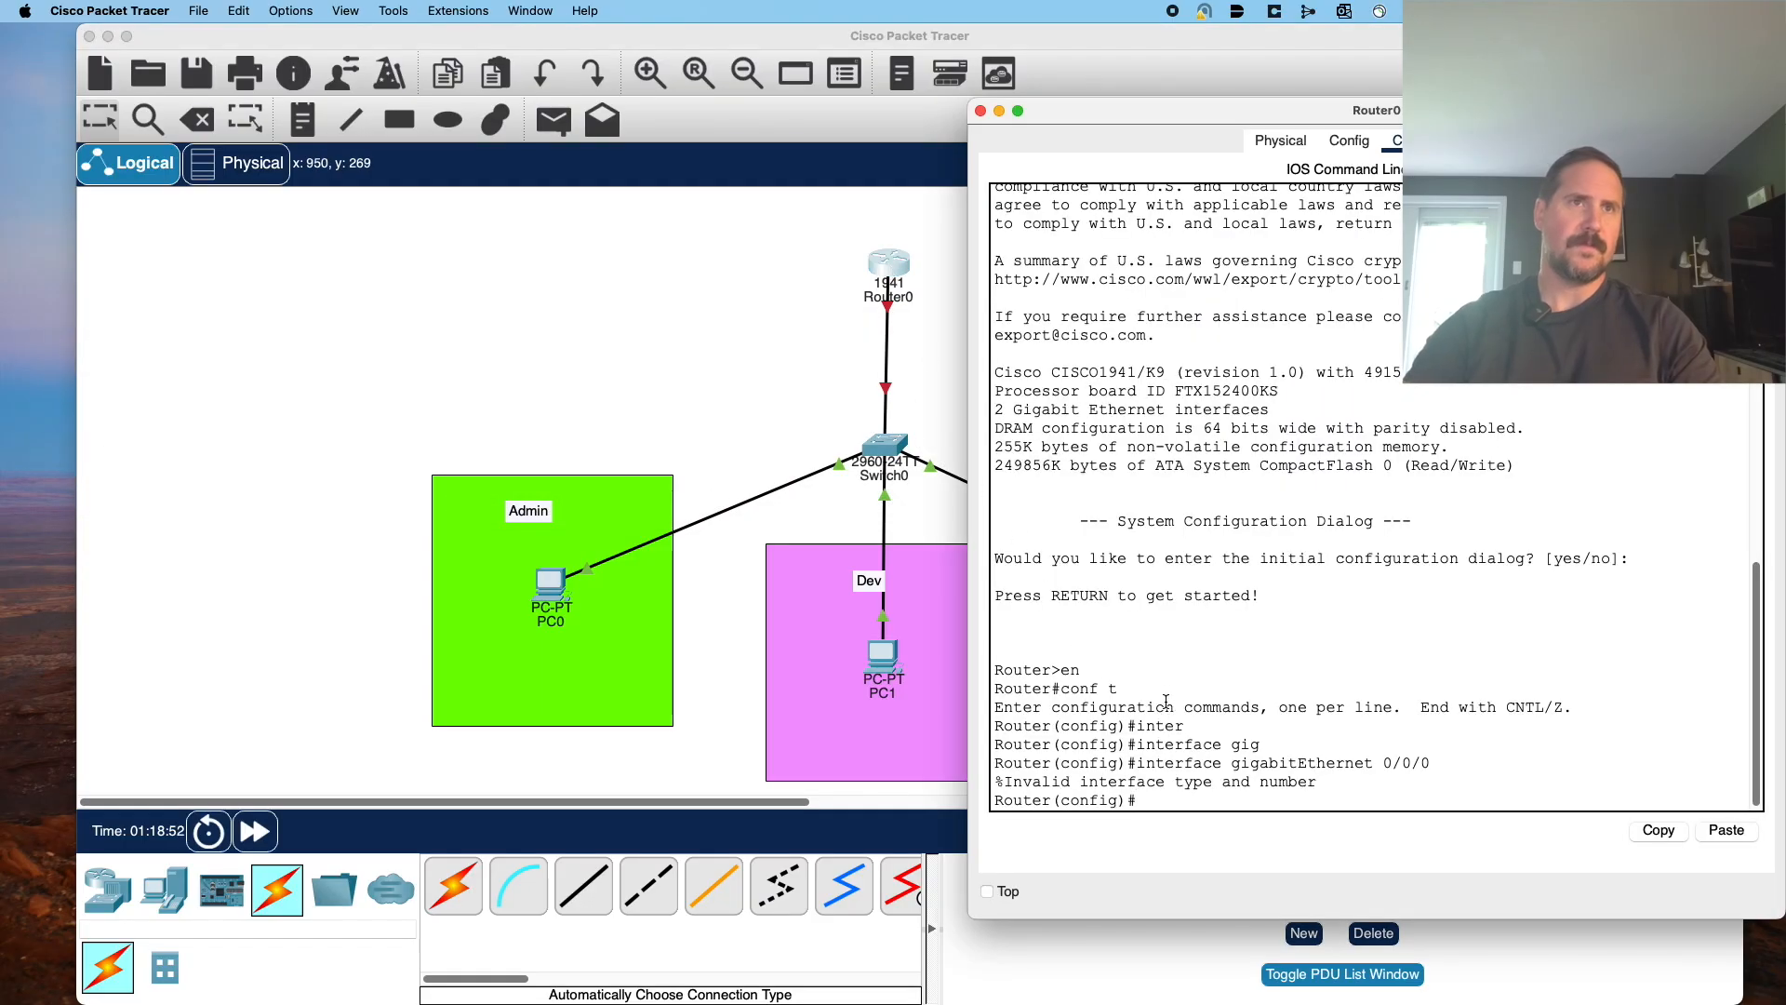
pyautogui.press('Up')
pyautogui.press('BackSpace')
pyautogui.press('BackSpace')
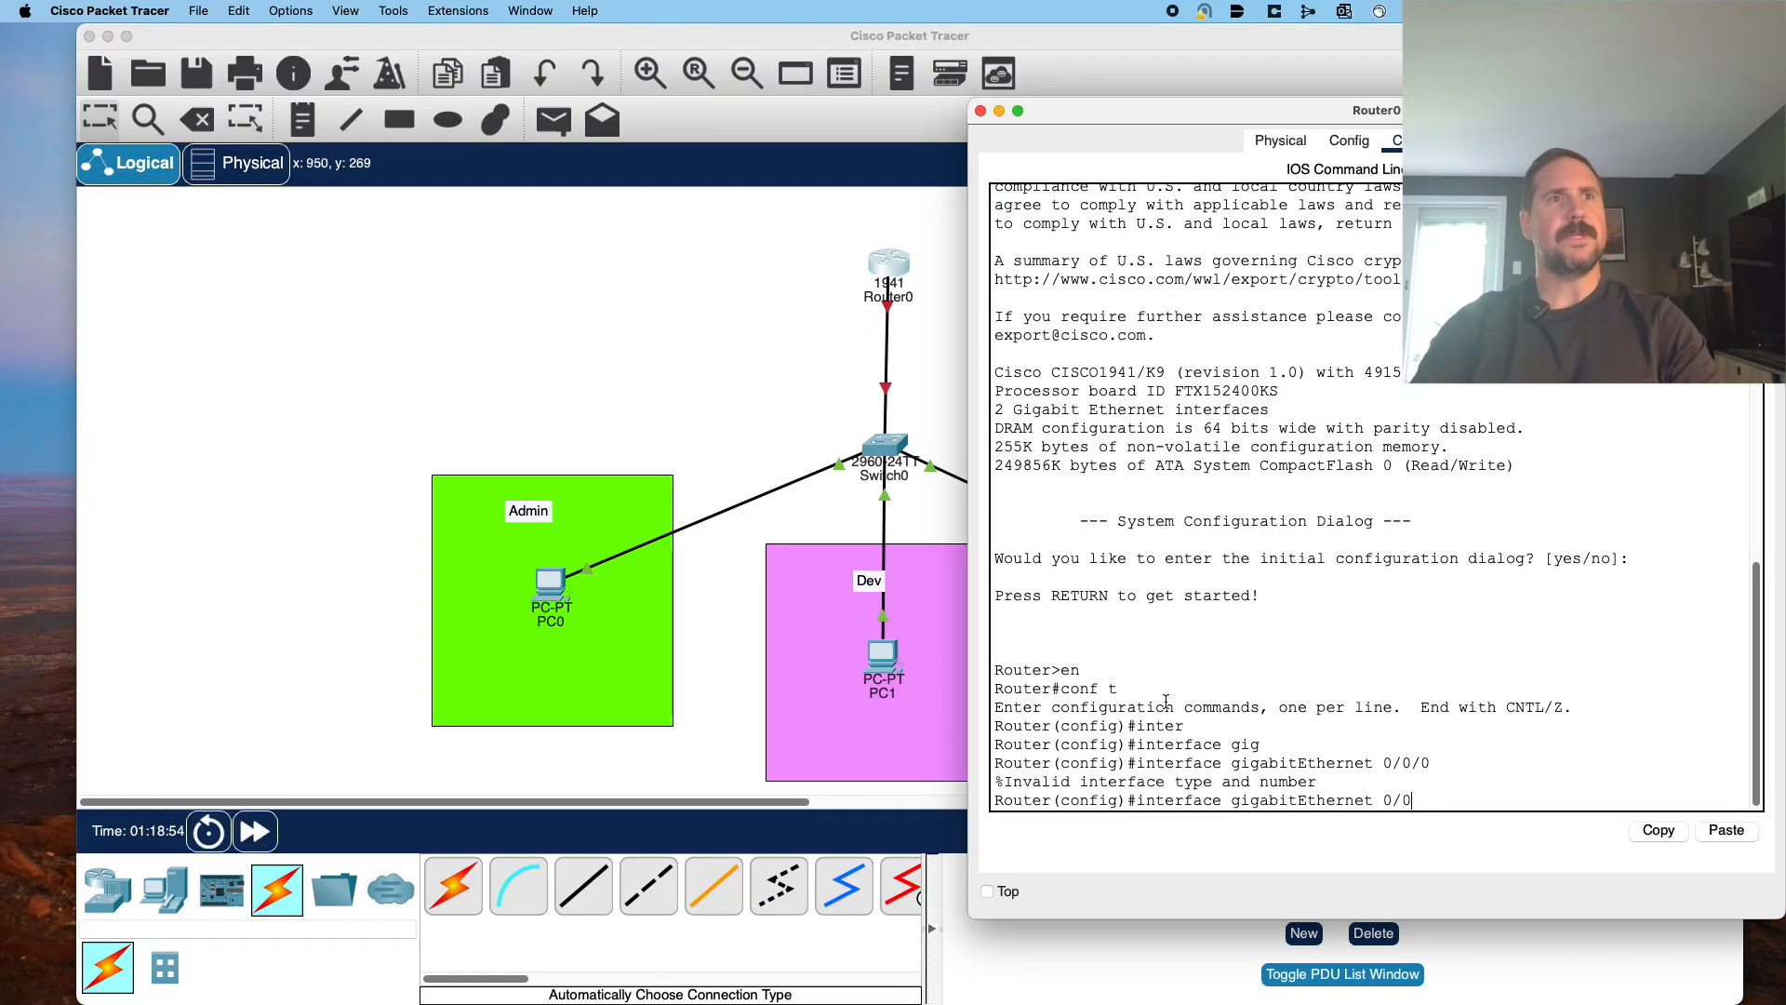
pyautogui.press('Return')
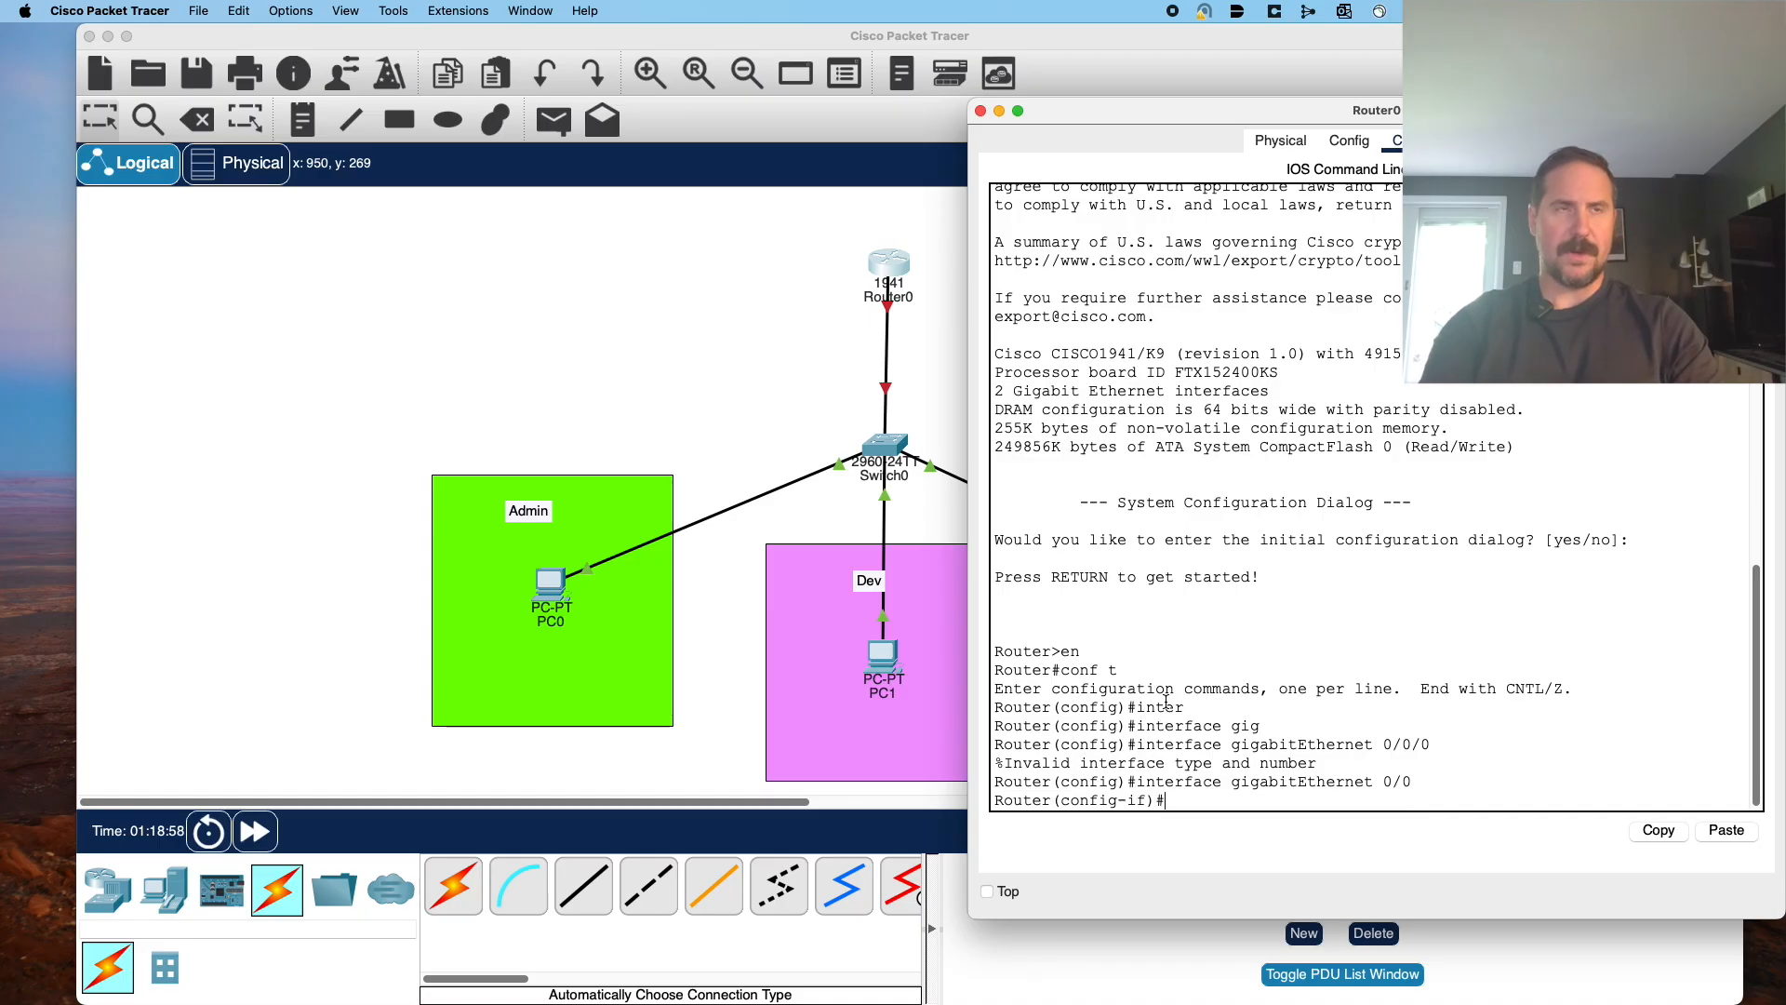
# Assign the IP address 192.168.1.1 with subnet mask 255.255.0.0 to Router0's gigabitEthernet 0/0 interface.
pyautogui.write('ip address')
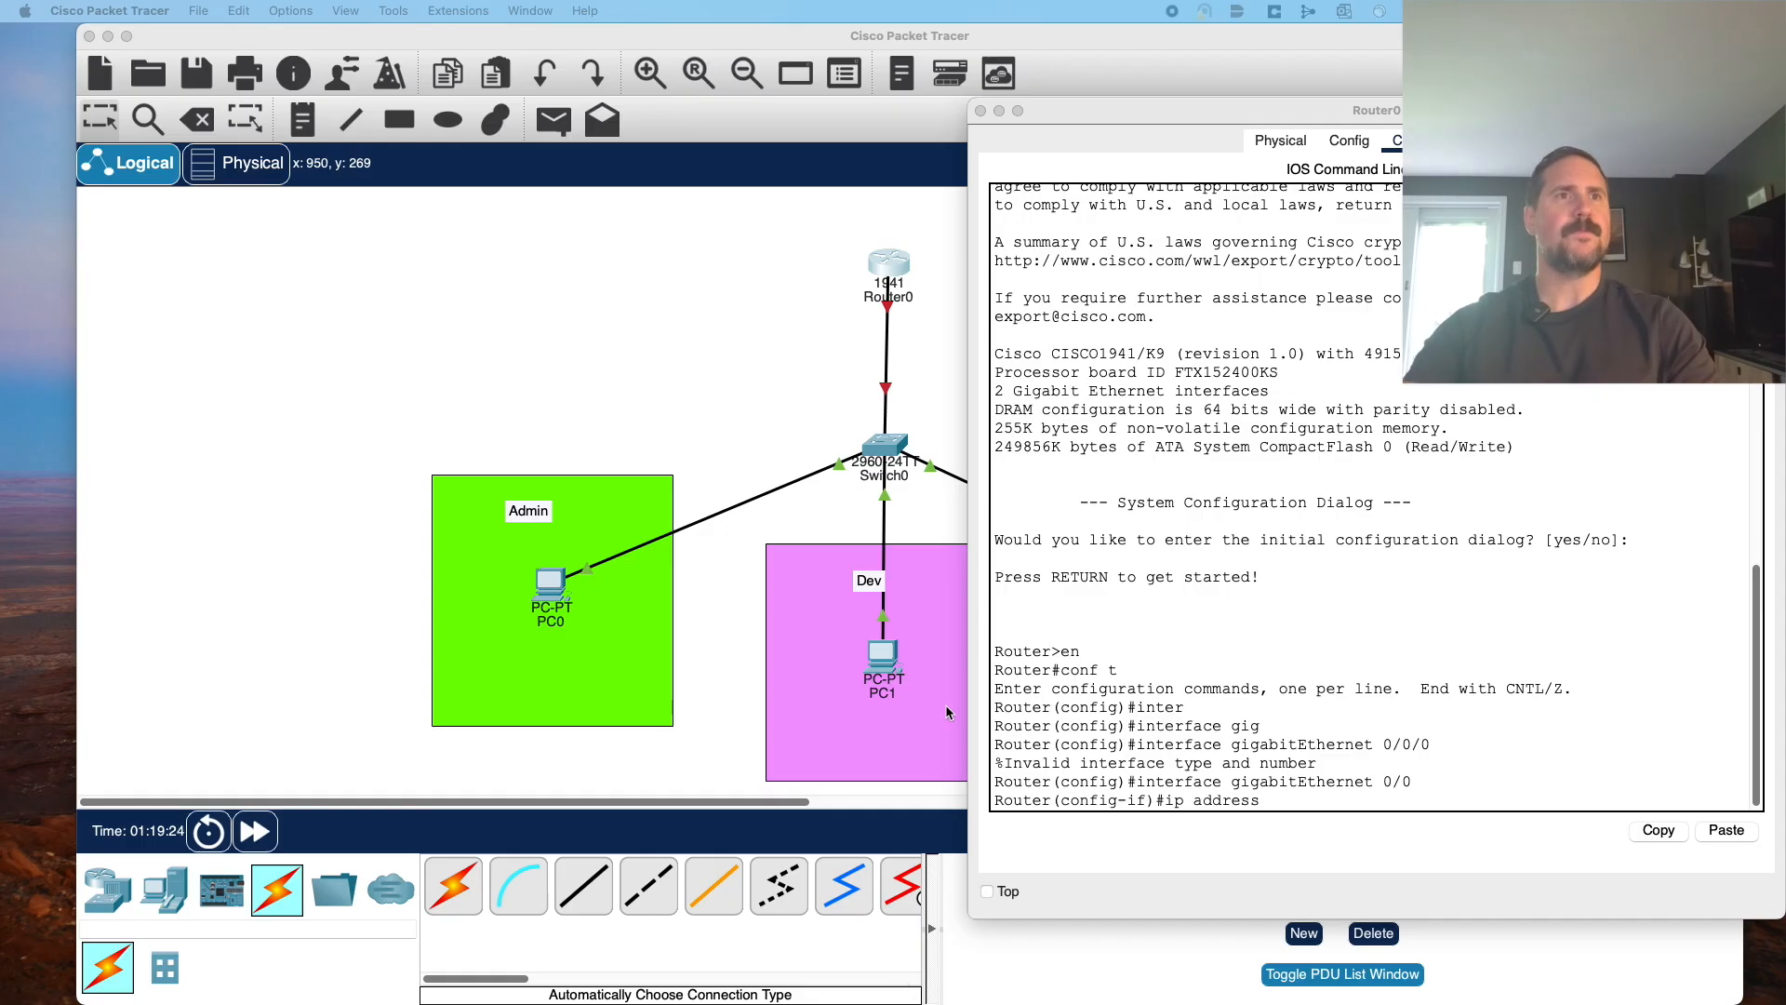
pyautogui.click(1339, 787)
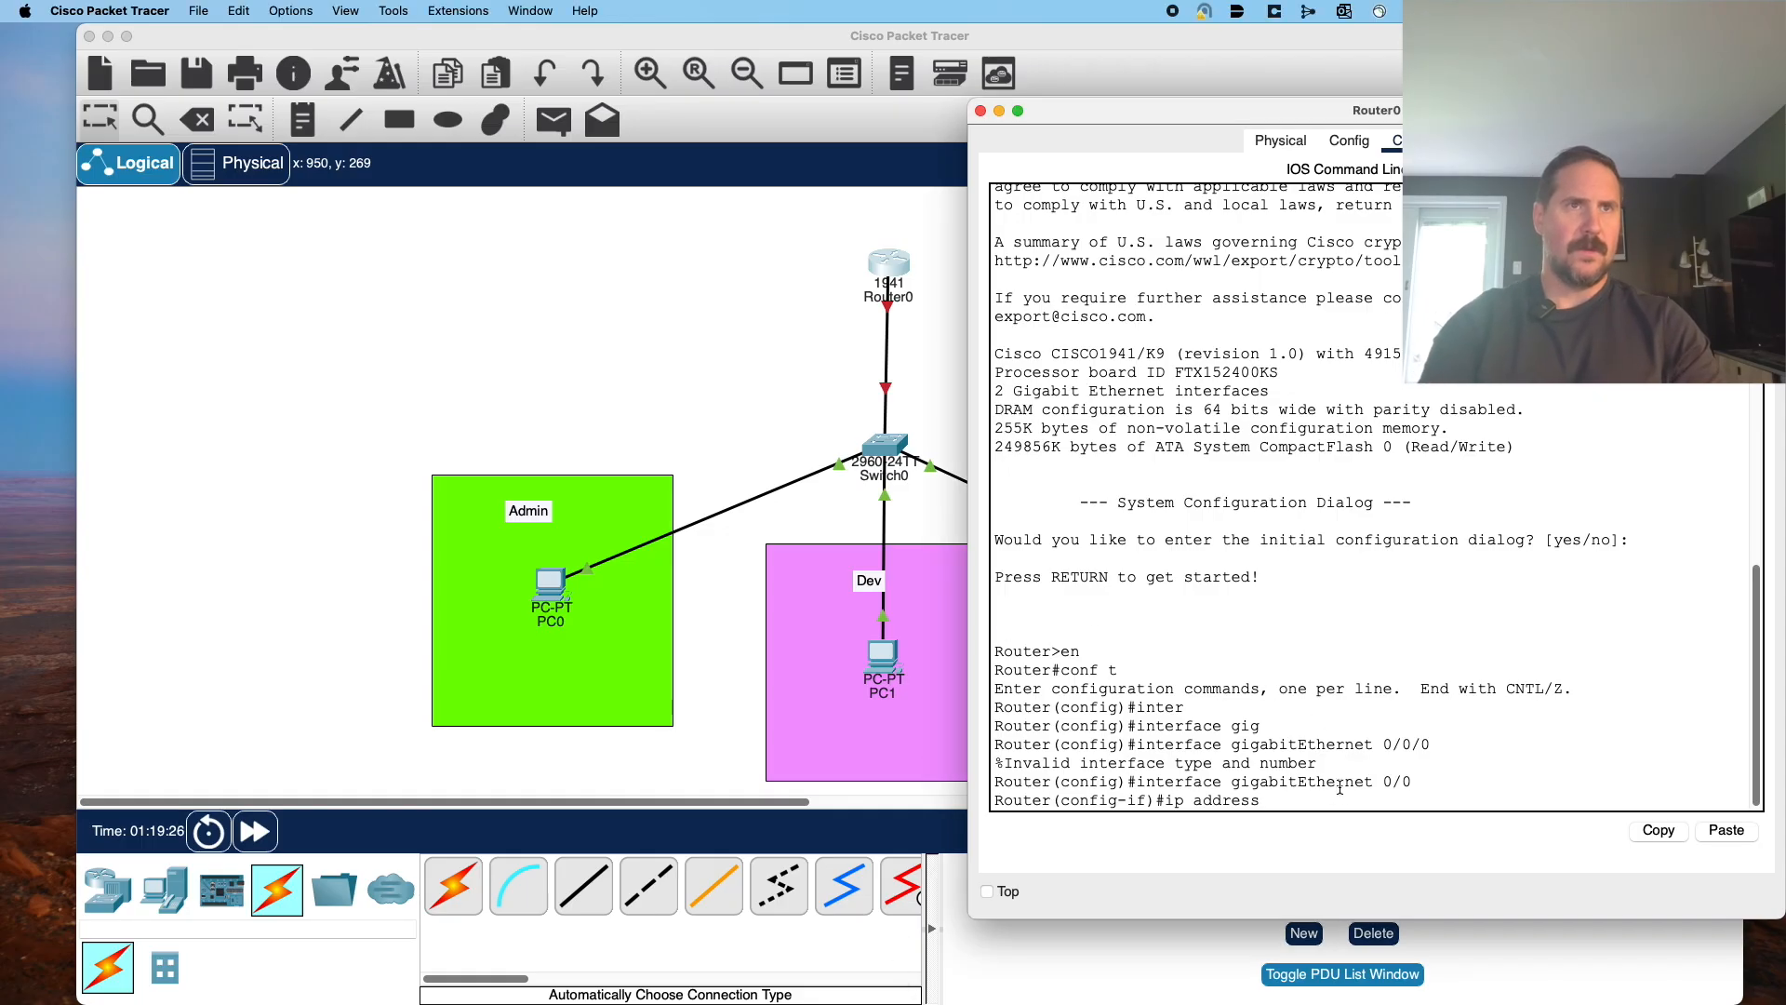
pyautogui.click(1345, 806)
pyautogui.write('192.168.')
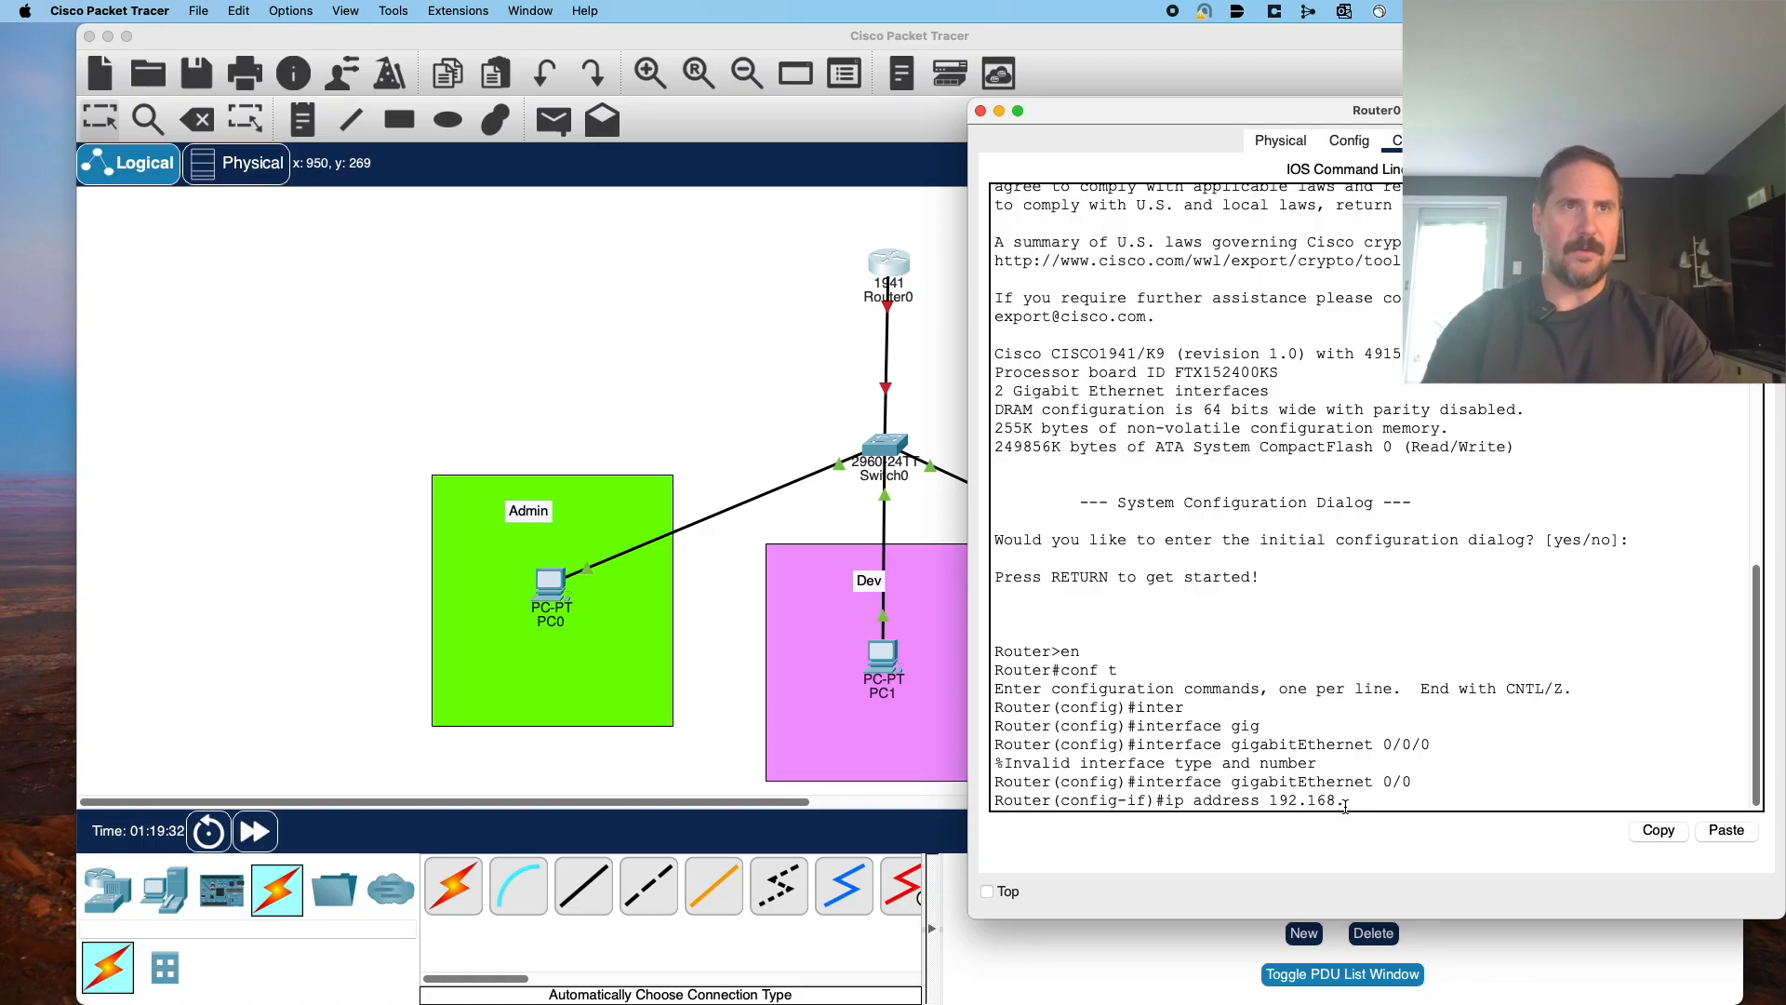
pyautogui.write('1.1')
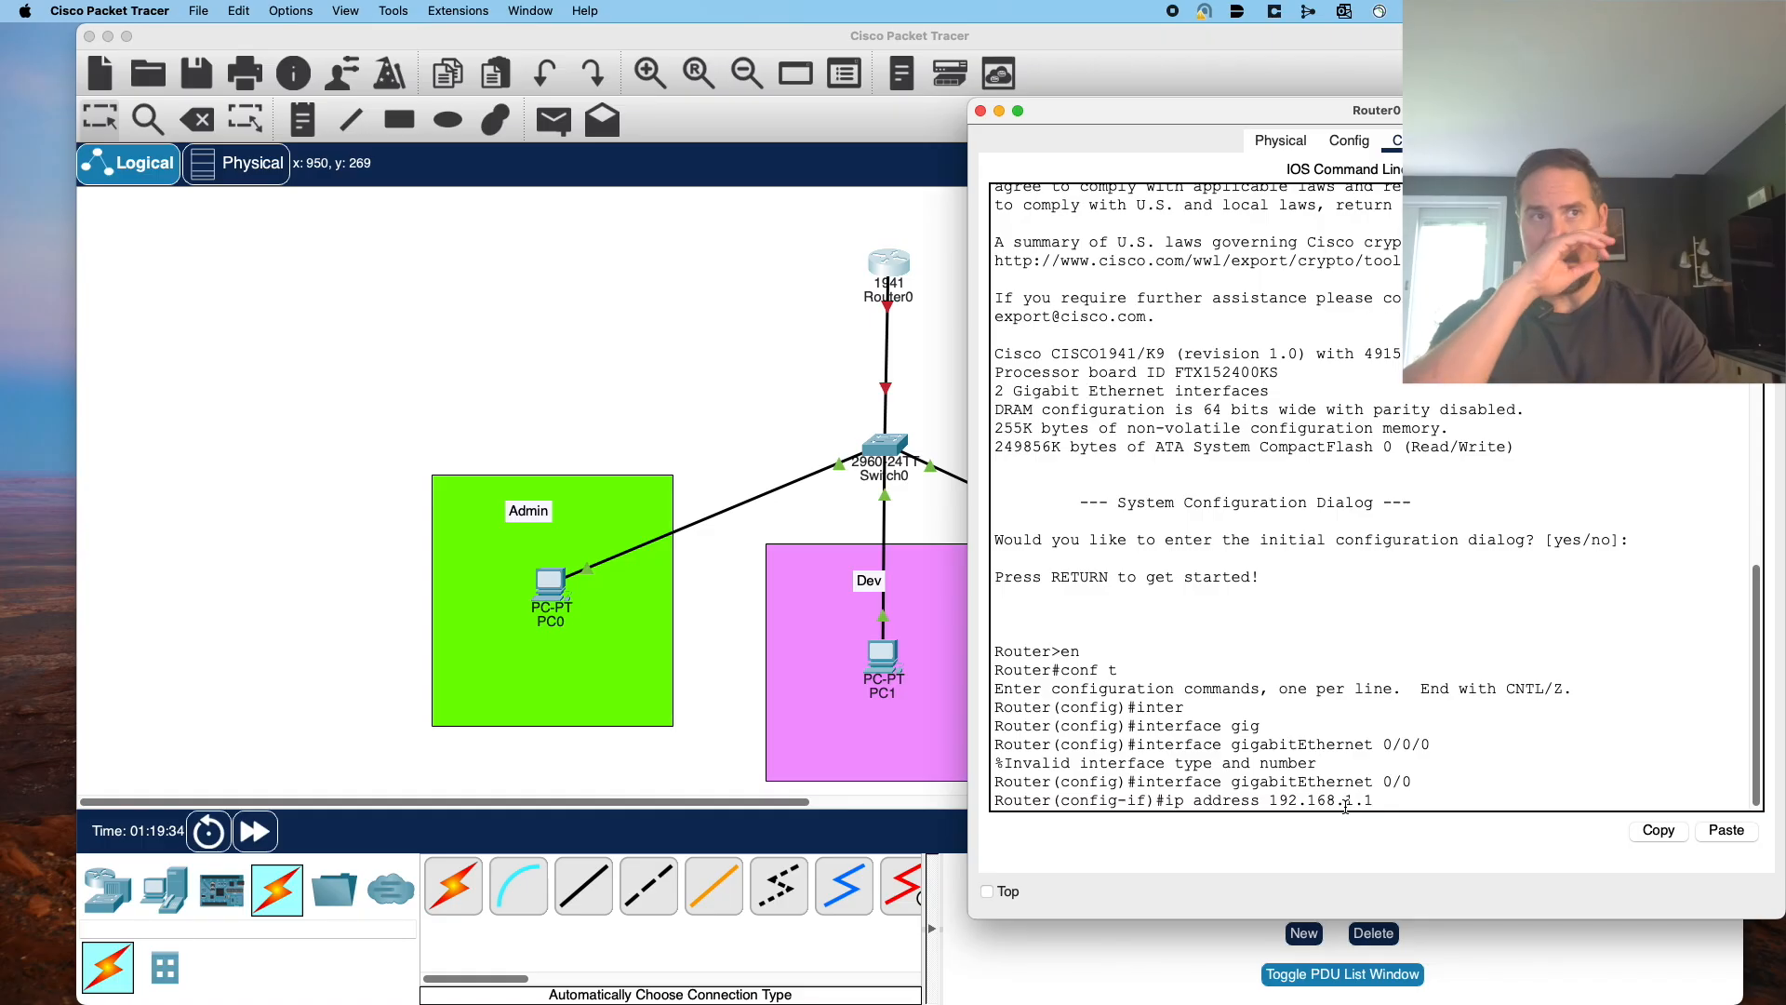
pyautogui.write(' 255.255')
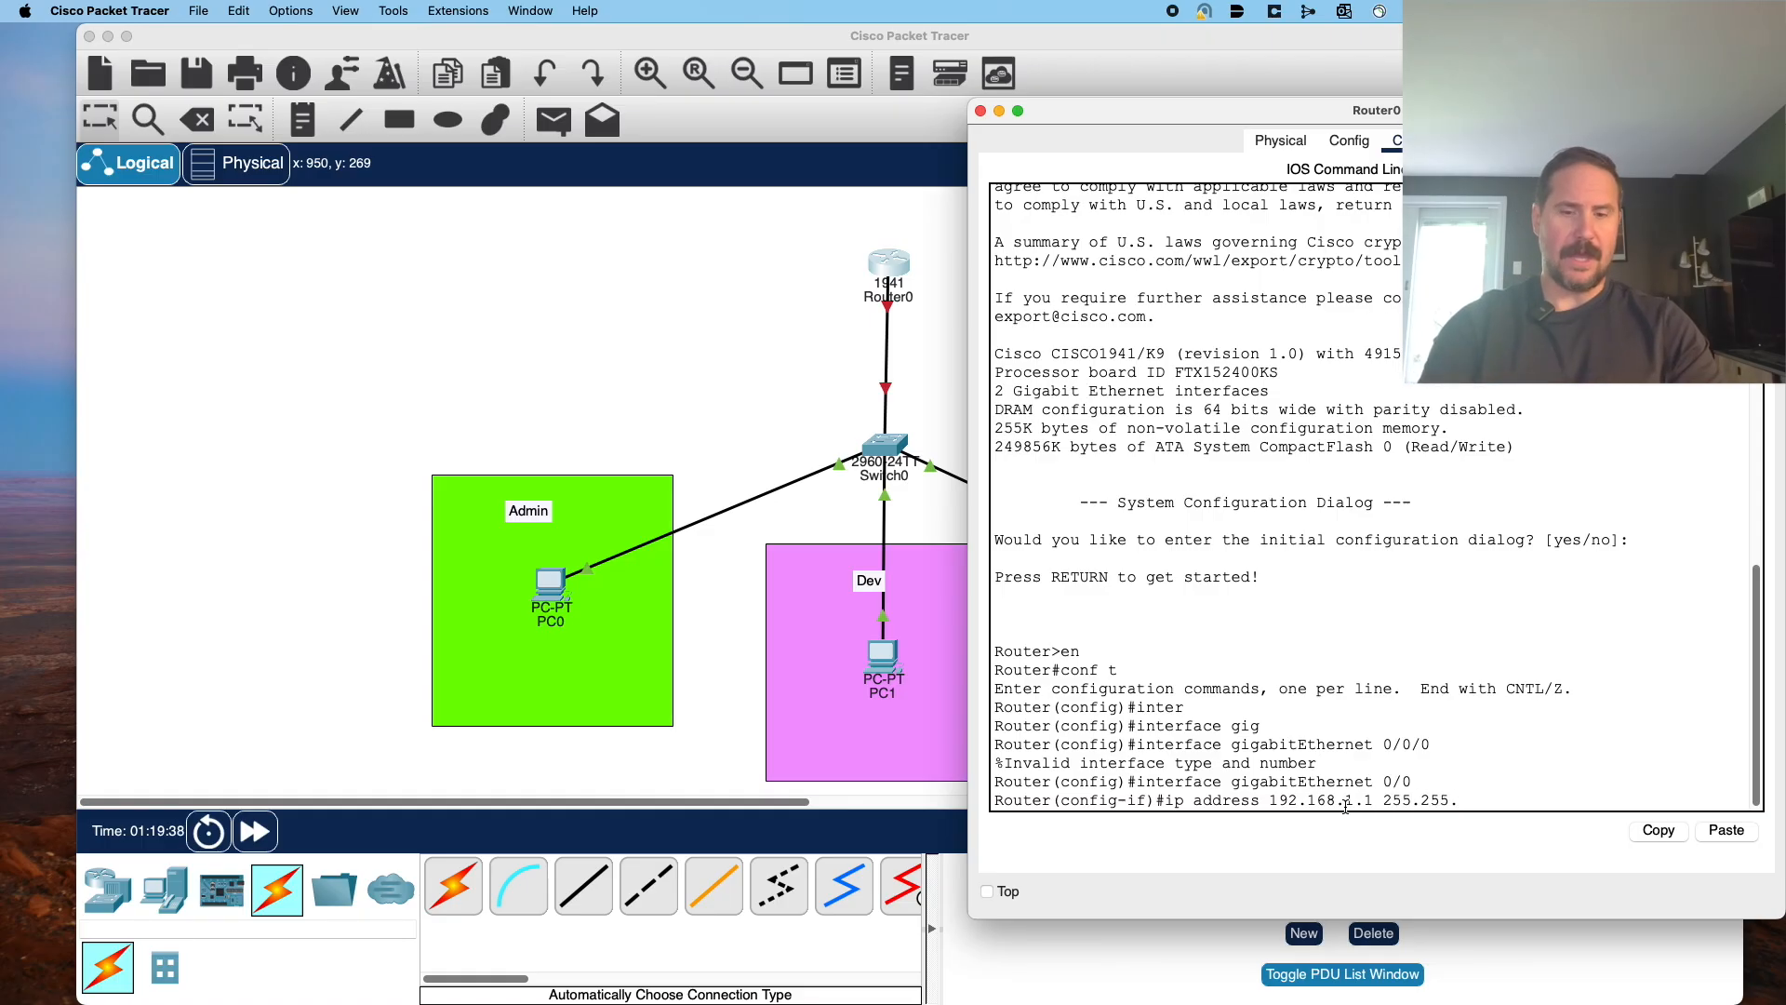
pyautogui.write('.0.0')
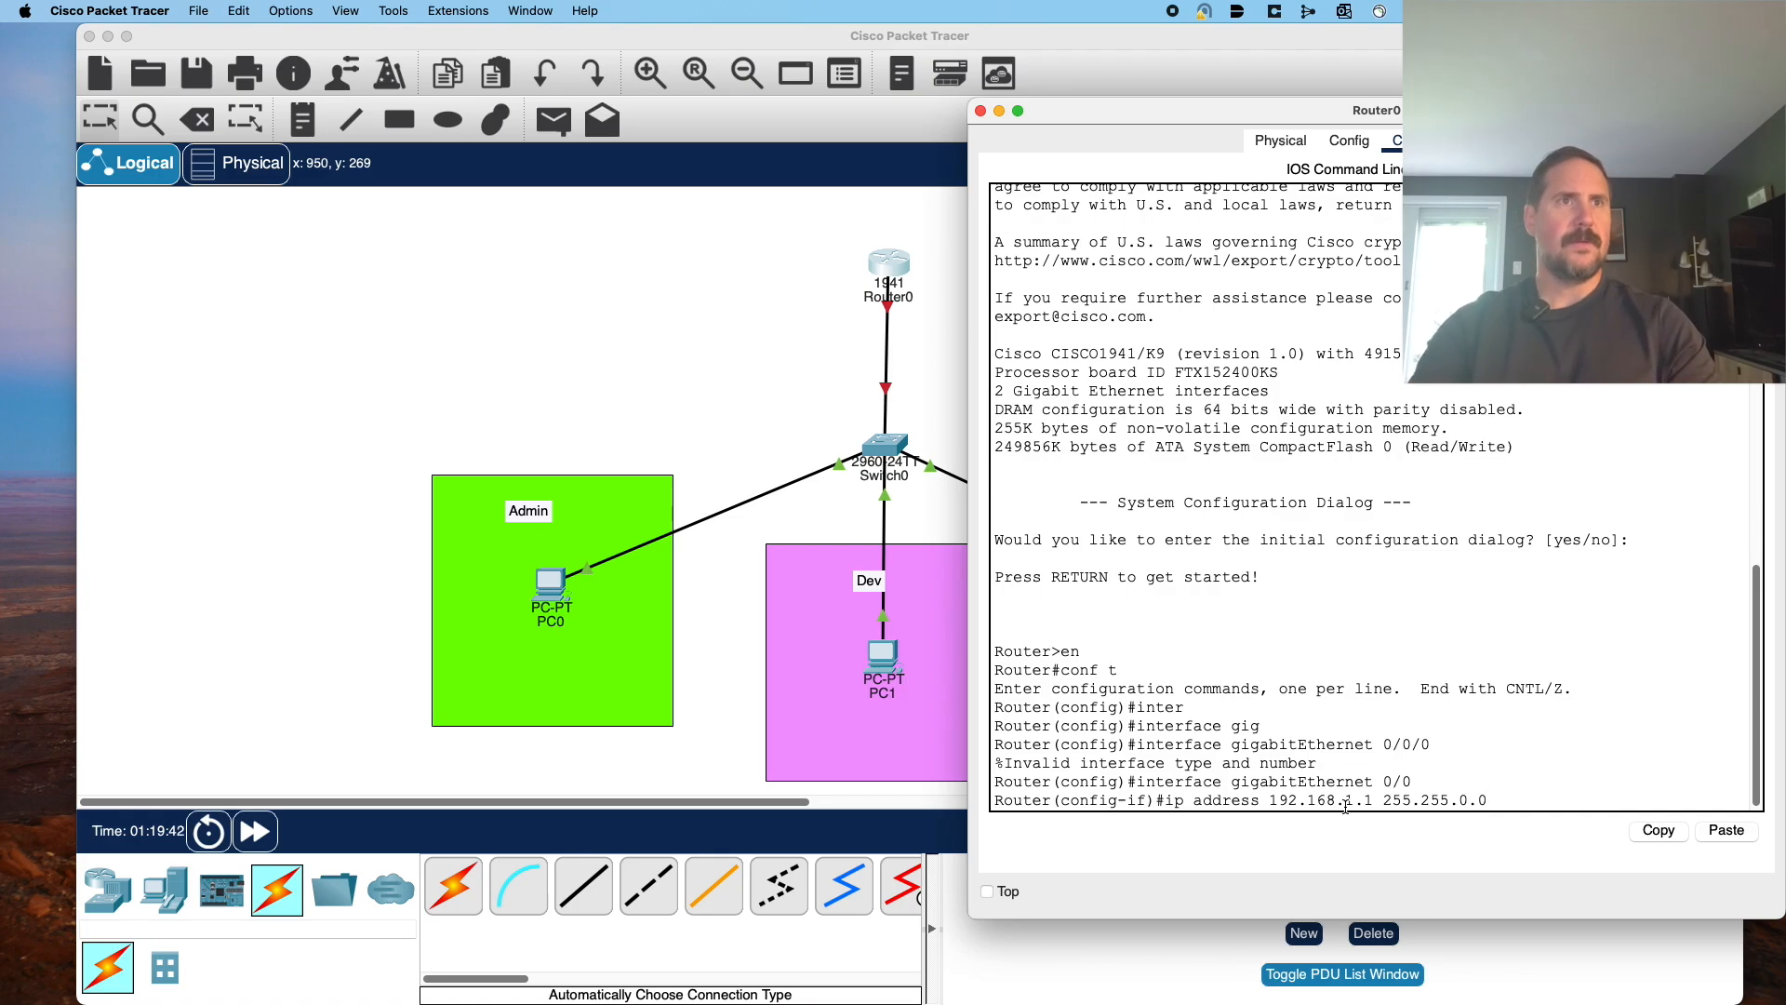
pyautogui.press('Return')
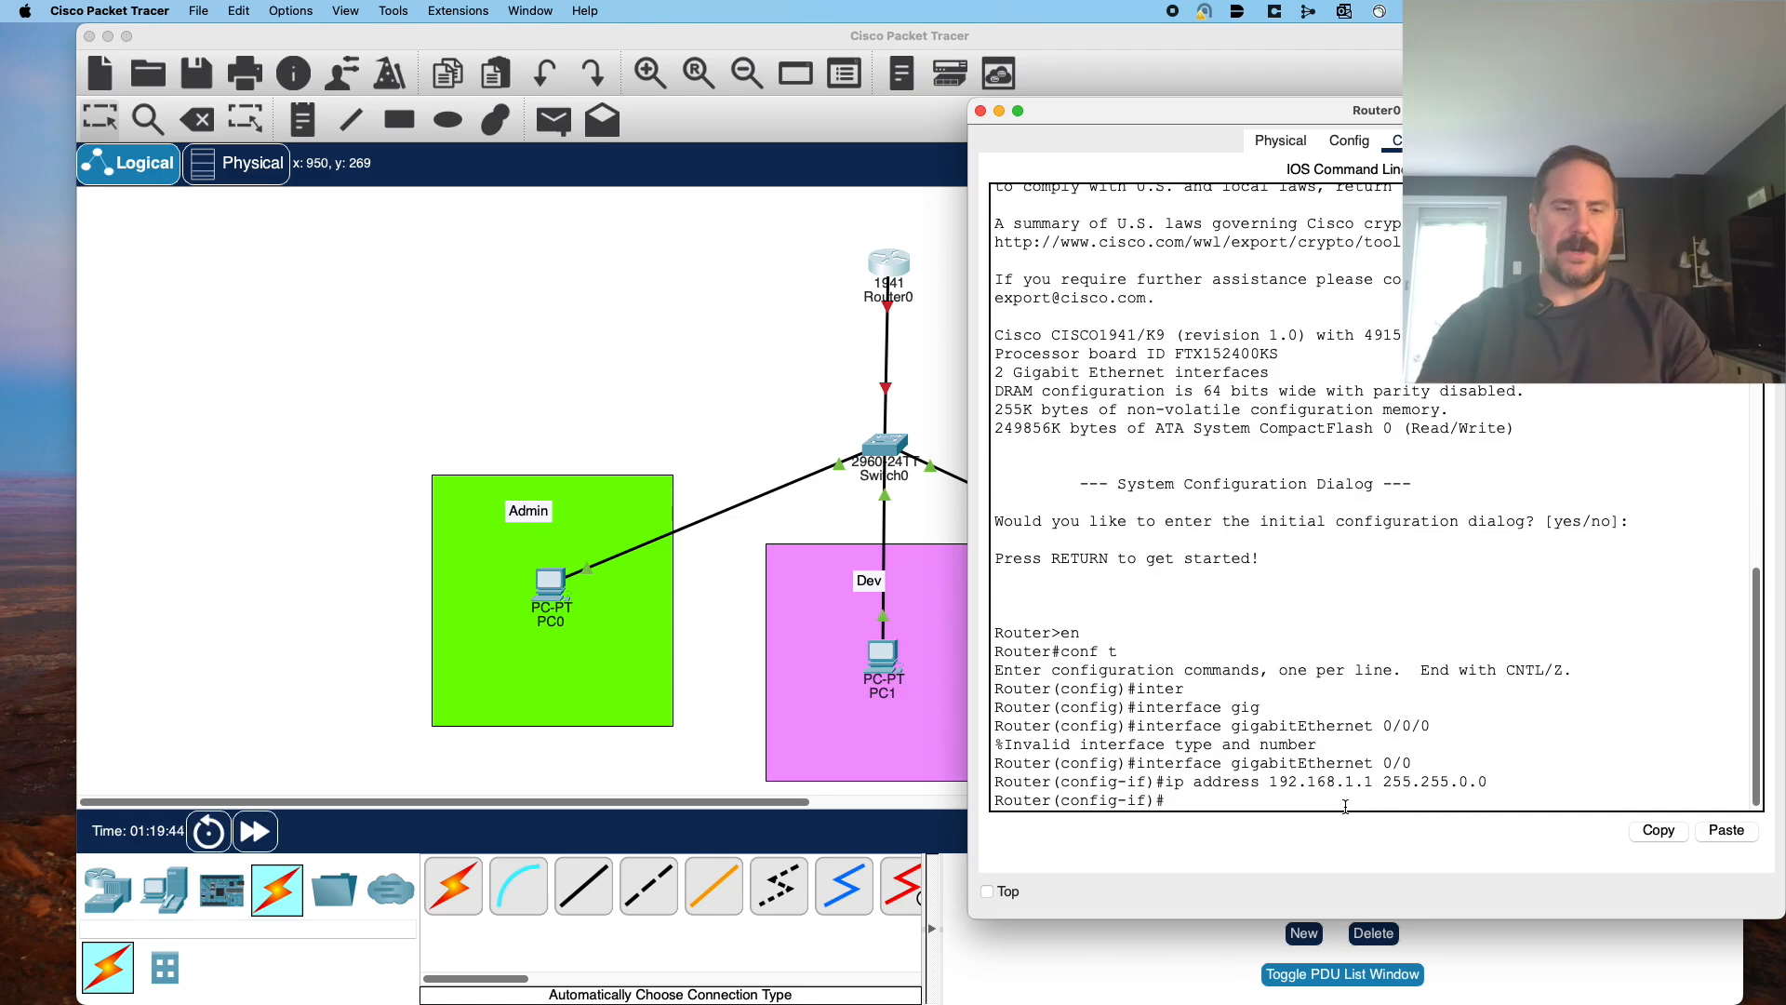
# Enable Router0's gigabitEthernet 0/0 interface with no shut and return to the interface configuration prompt.
pyautogui.write('no shu')
pyautogui.write('t')
pyautogui.press('Return')
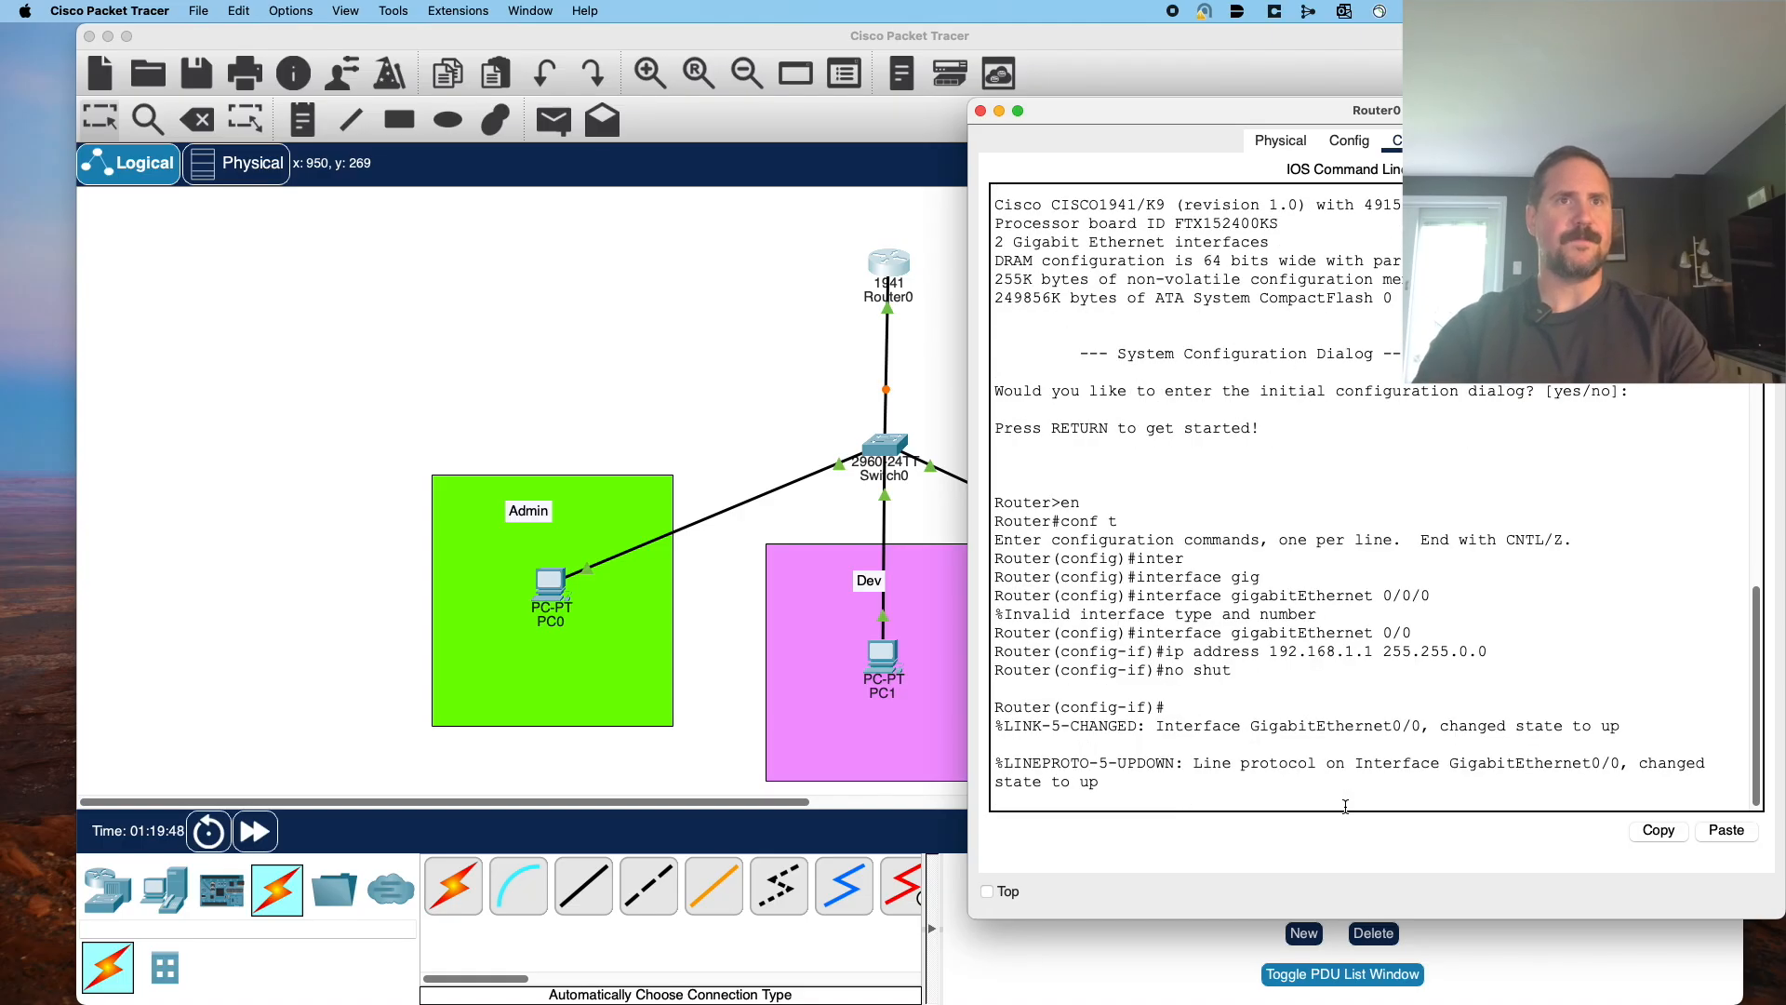
pyautogui.press('Return')
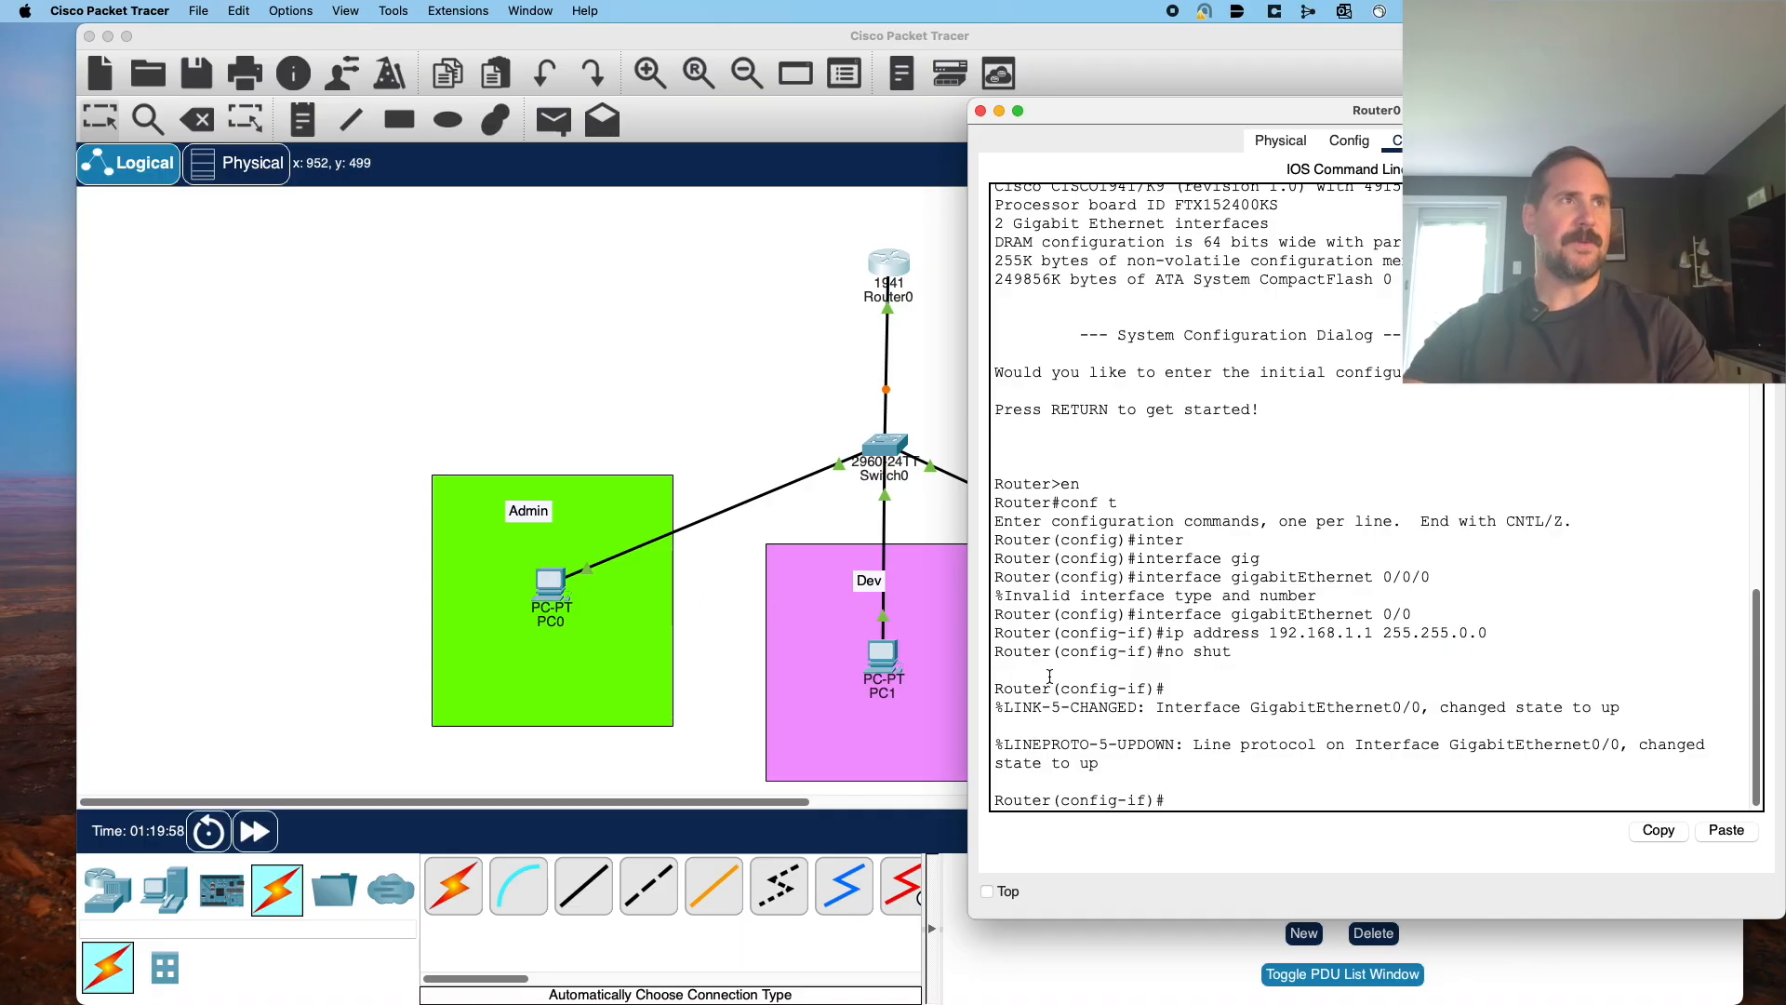
# Ping 20.20.20.20 from PC0's command prompt, and close the PC0 window.
pyautogui.click(455, 389)
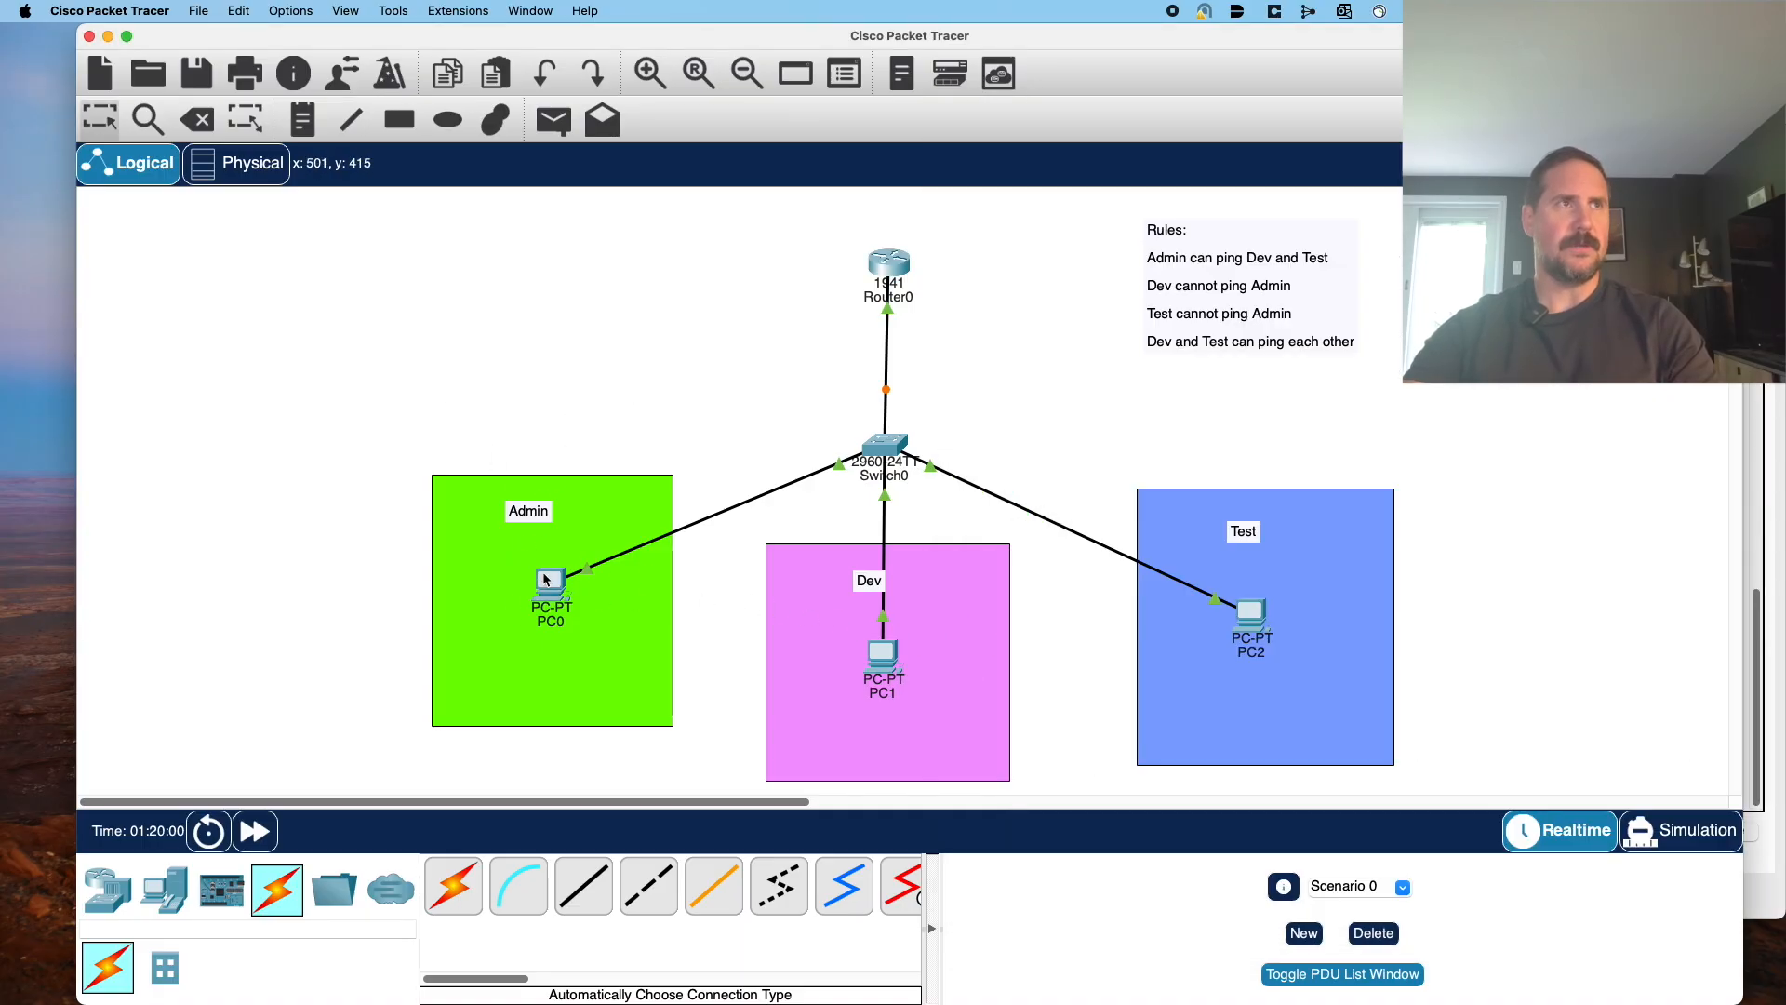
pyautogui.click(546, 579)
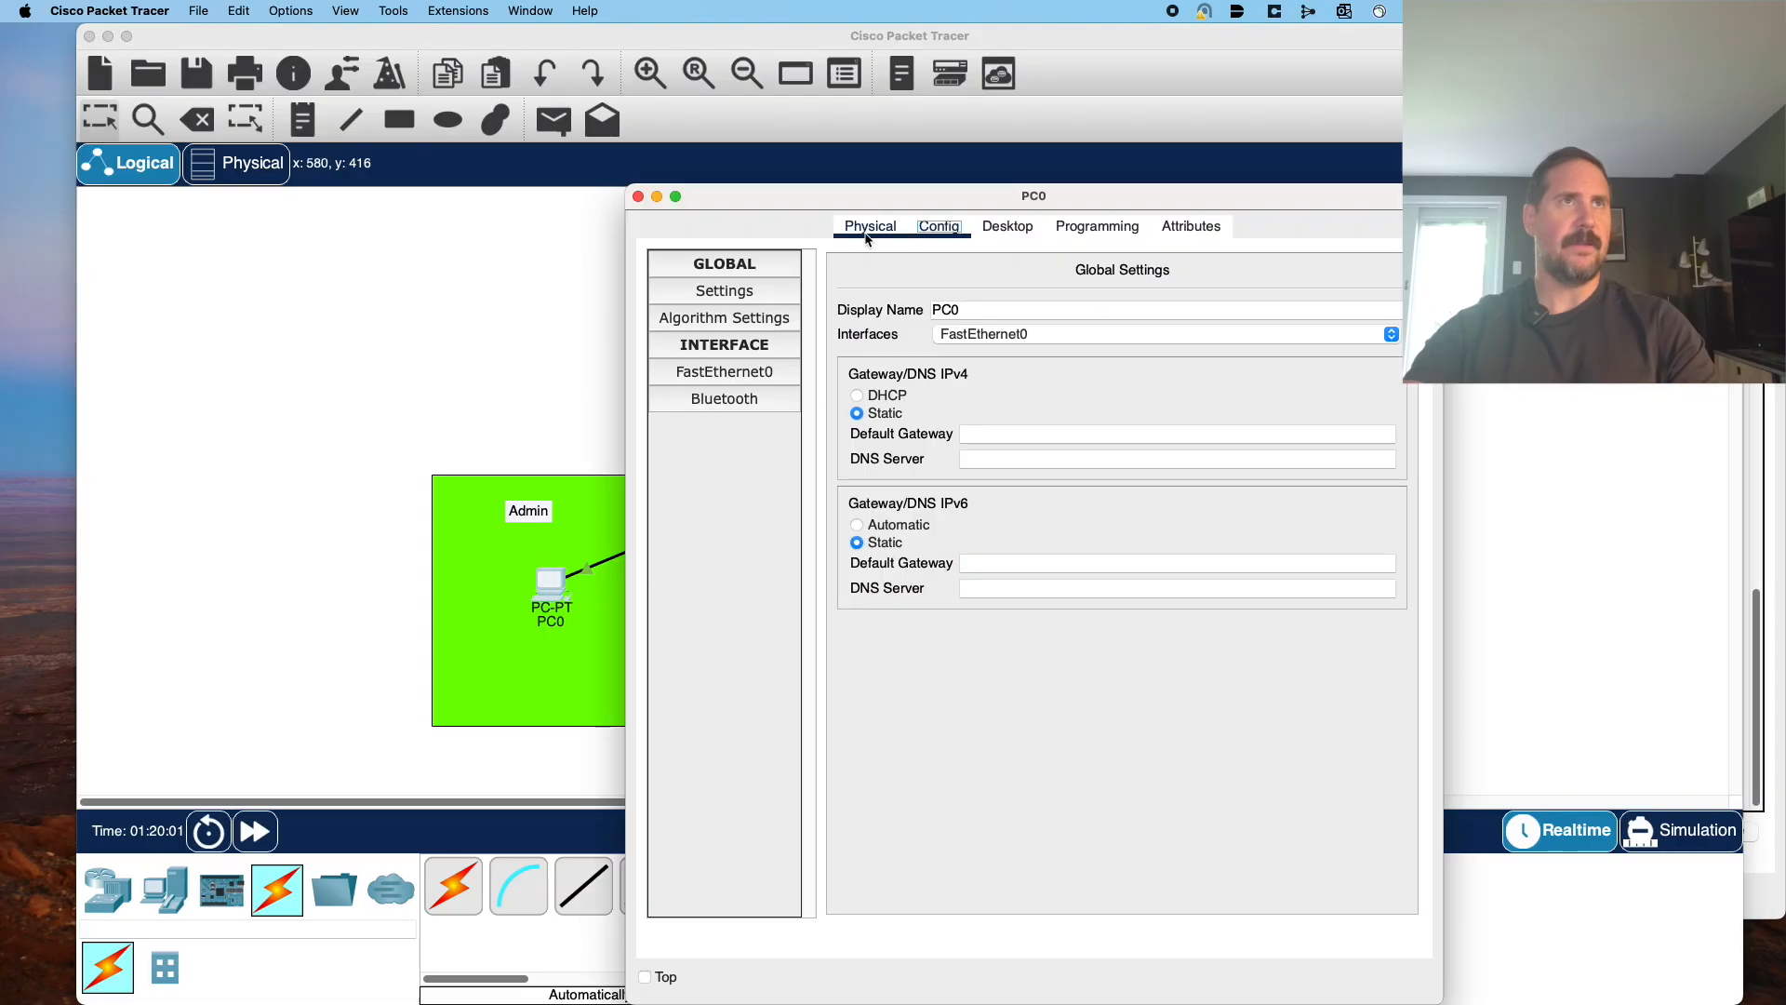
pyautogui.click(995, 231)
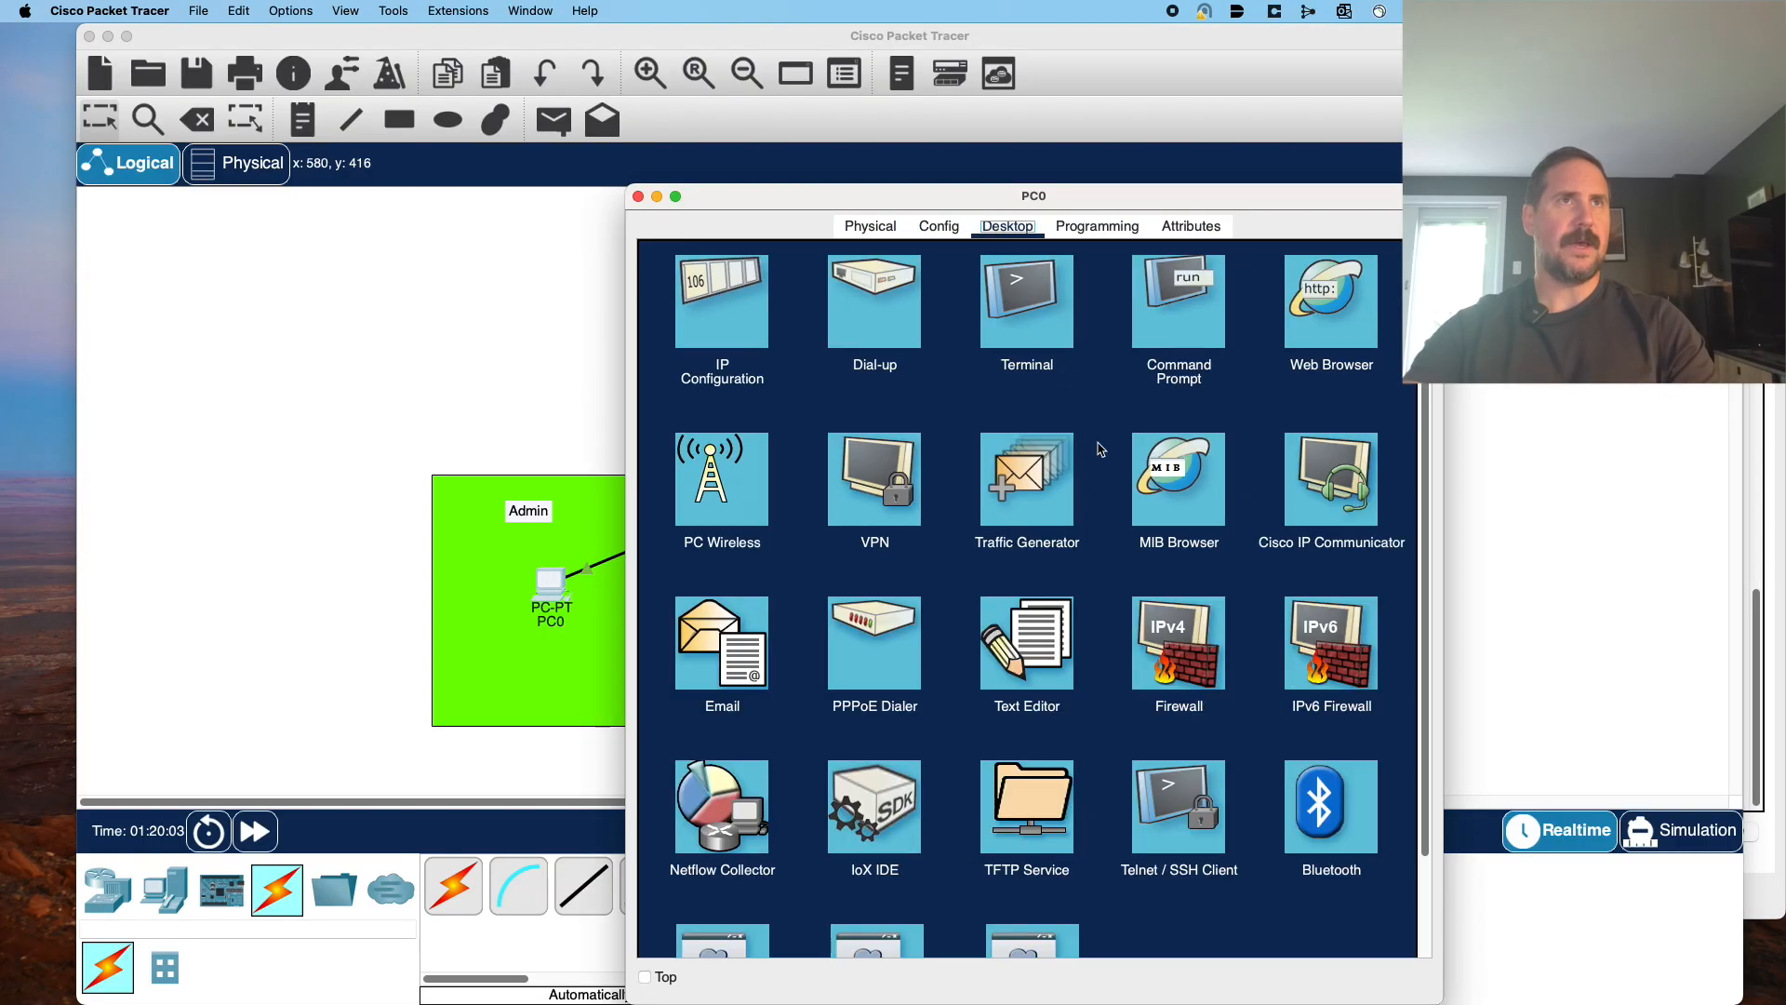
pyautogui.click(1185, 315)
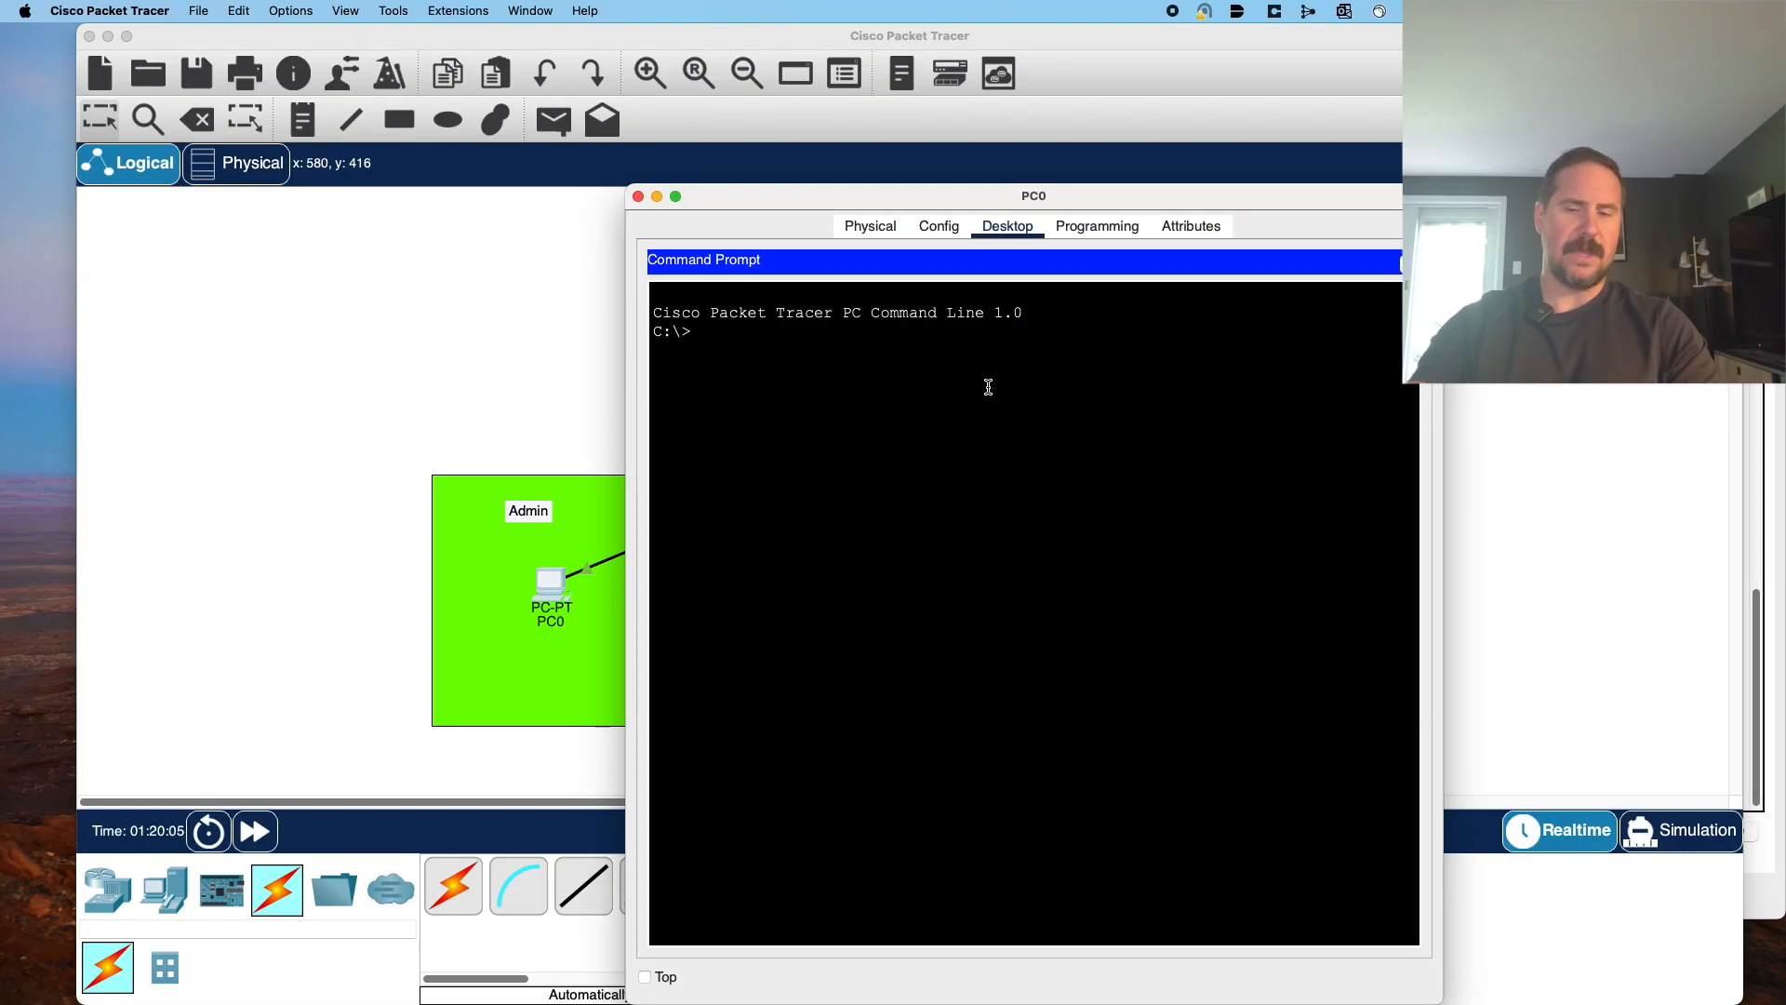
pyautogui.write('ping 20.20.20.2')
pyautogui.press('Return')
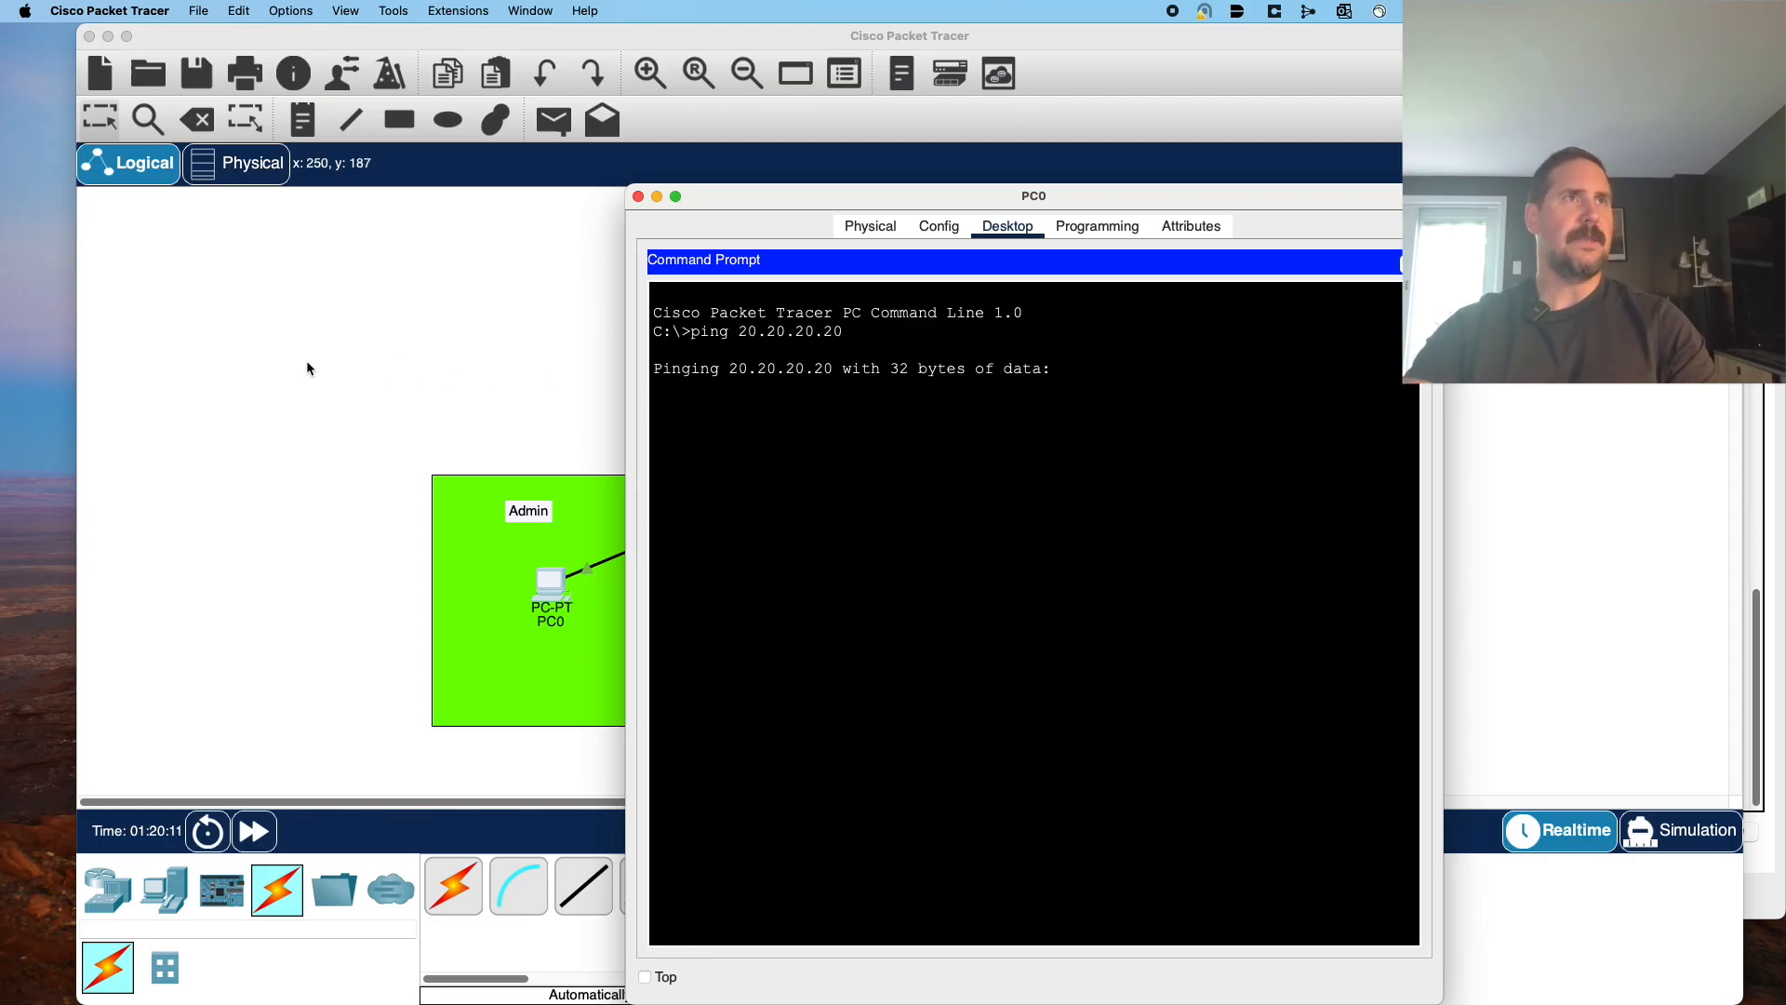
pyautogui.moveTo(777, 191); pyautogui.dragTo(1034, 186)
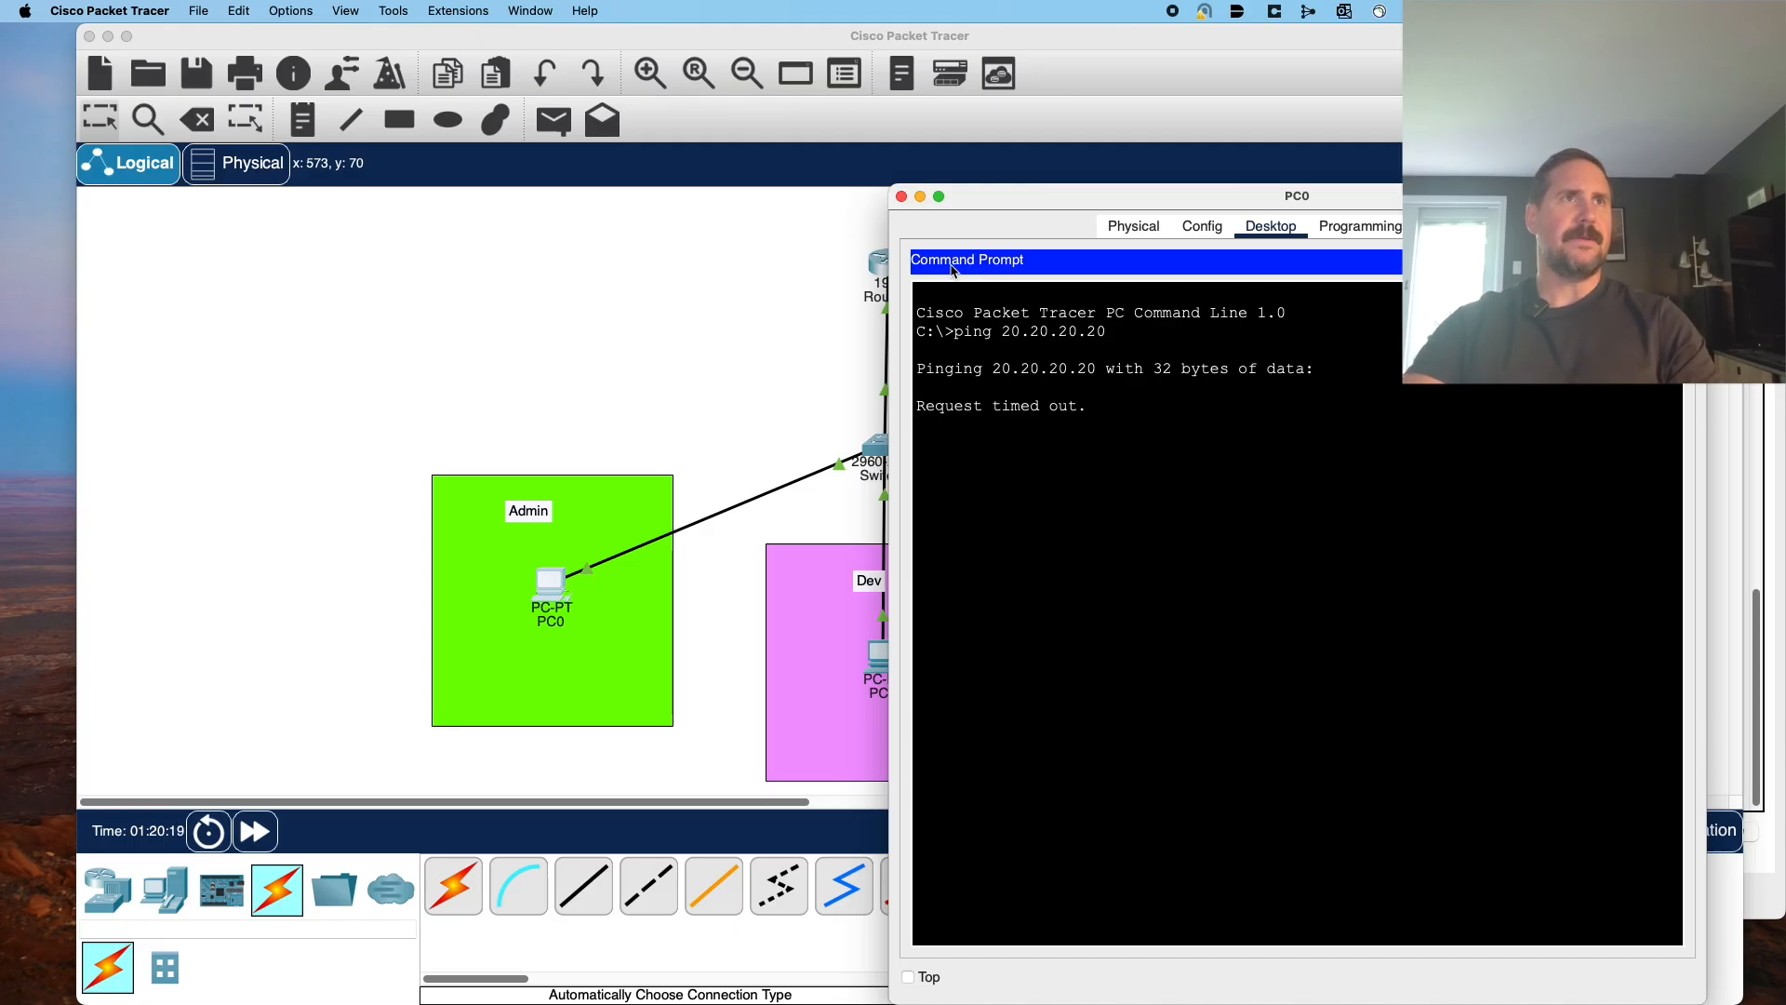
pyautogui.click(902, 199)
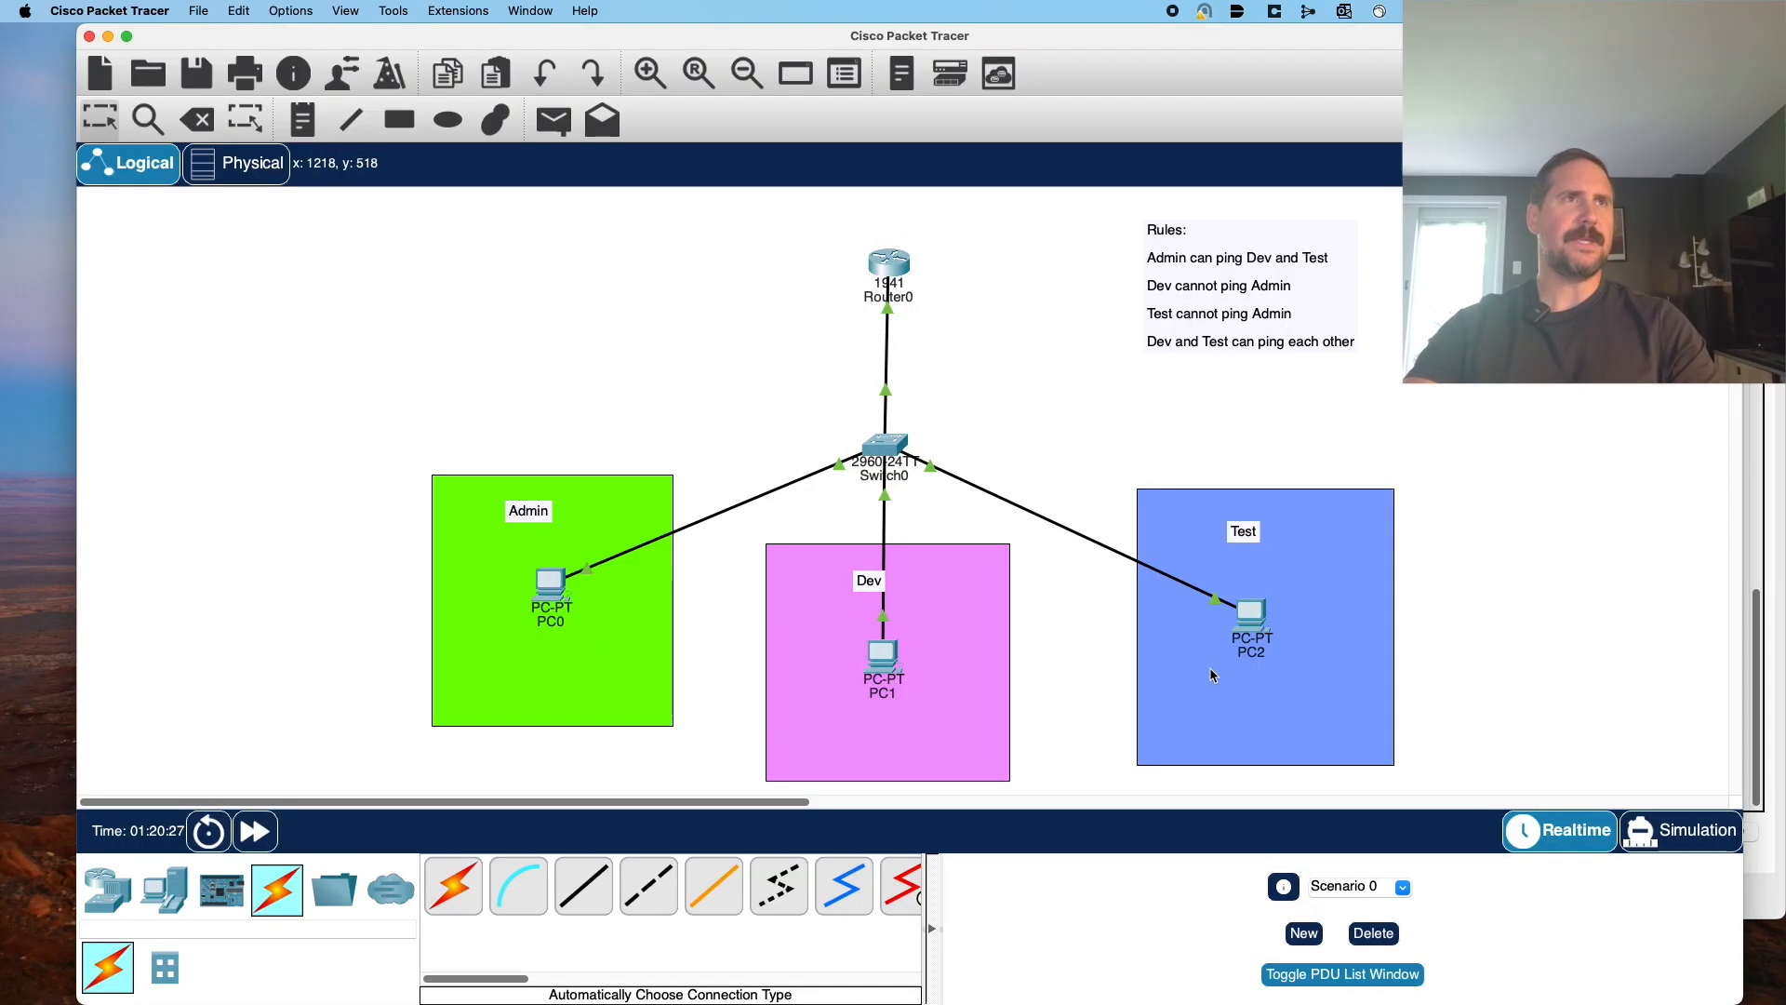
# Check Router0's interface address in the topology, and set PC0's IPv4 default gateway to 192.168.1.1.
pyautogui.moveTo(887, 264)
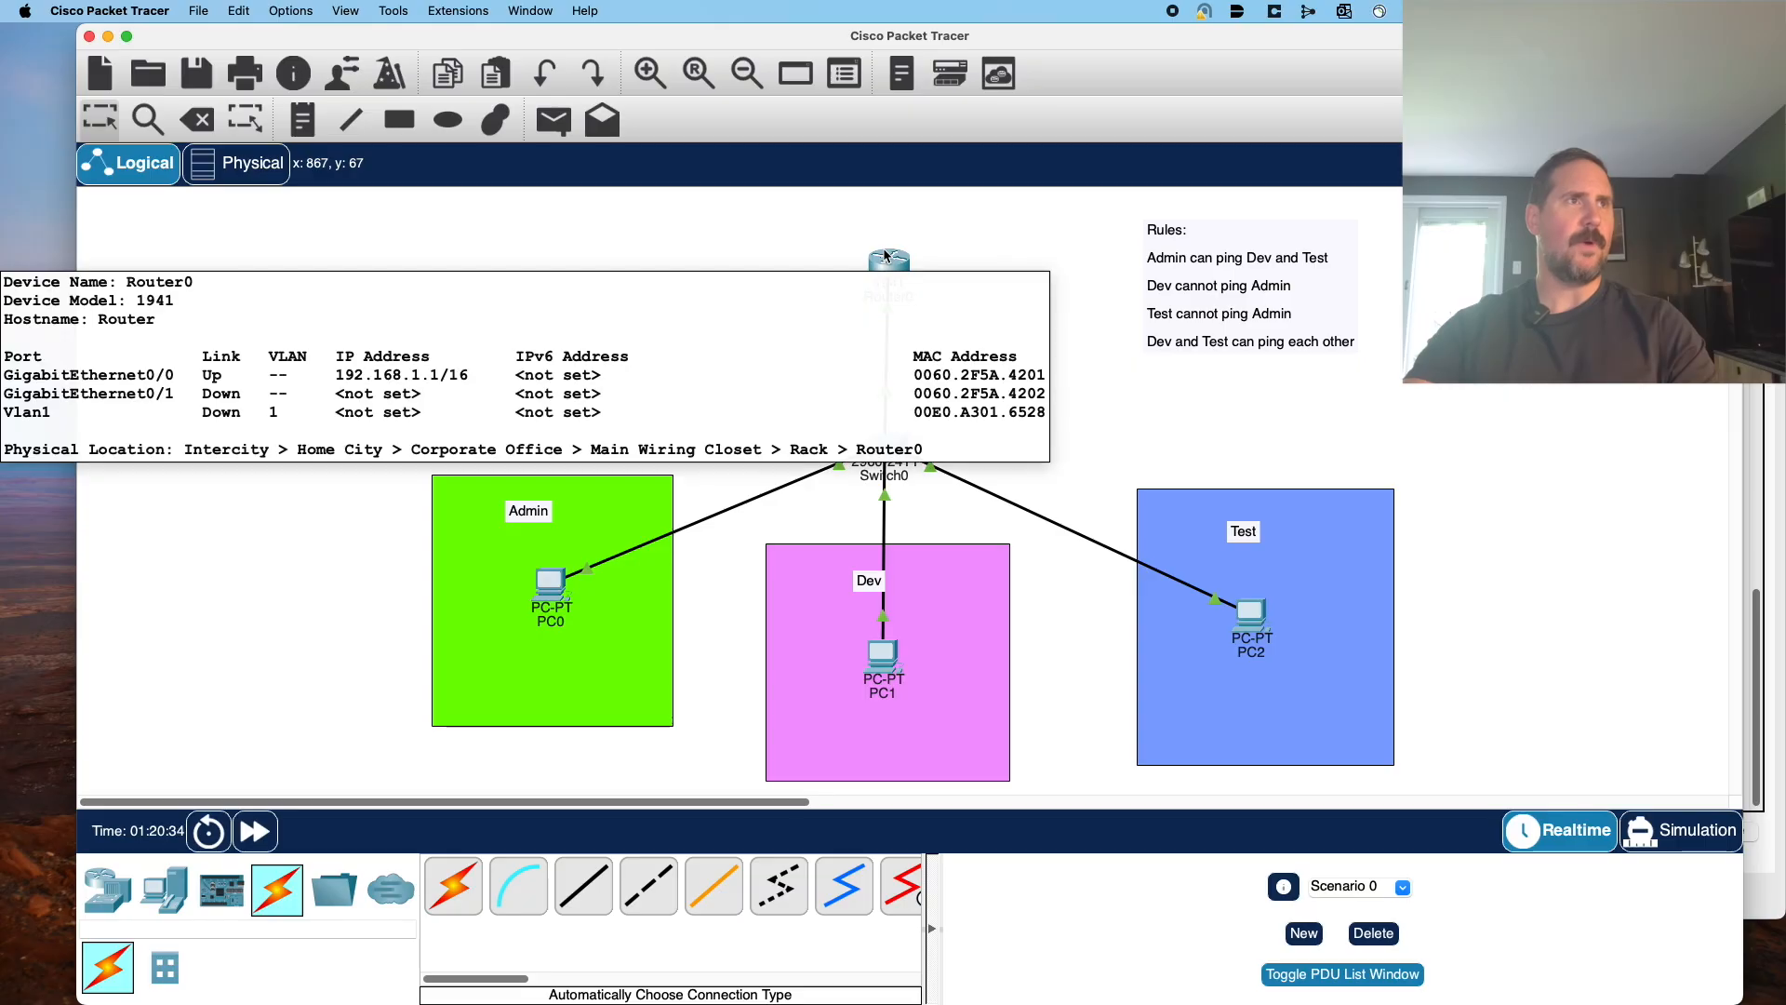
pyautogui.click(552, 581)
pyautogui.click(1202, 226)
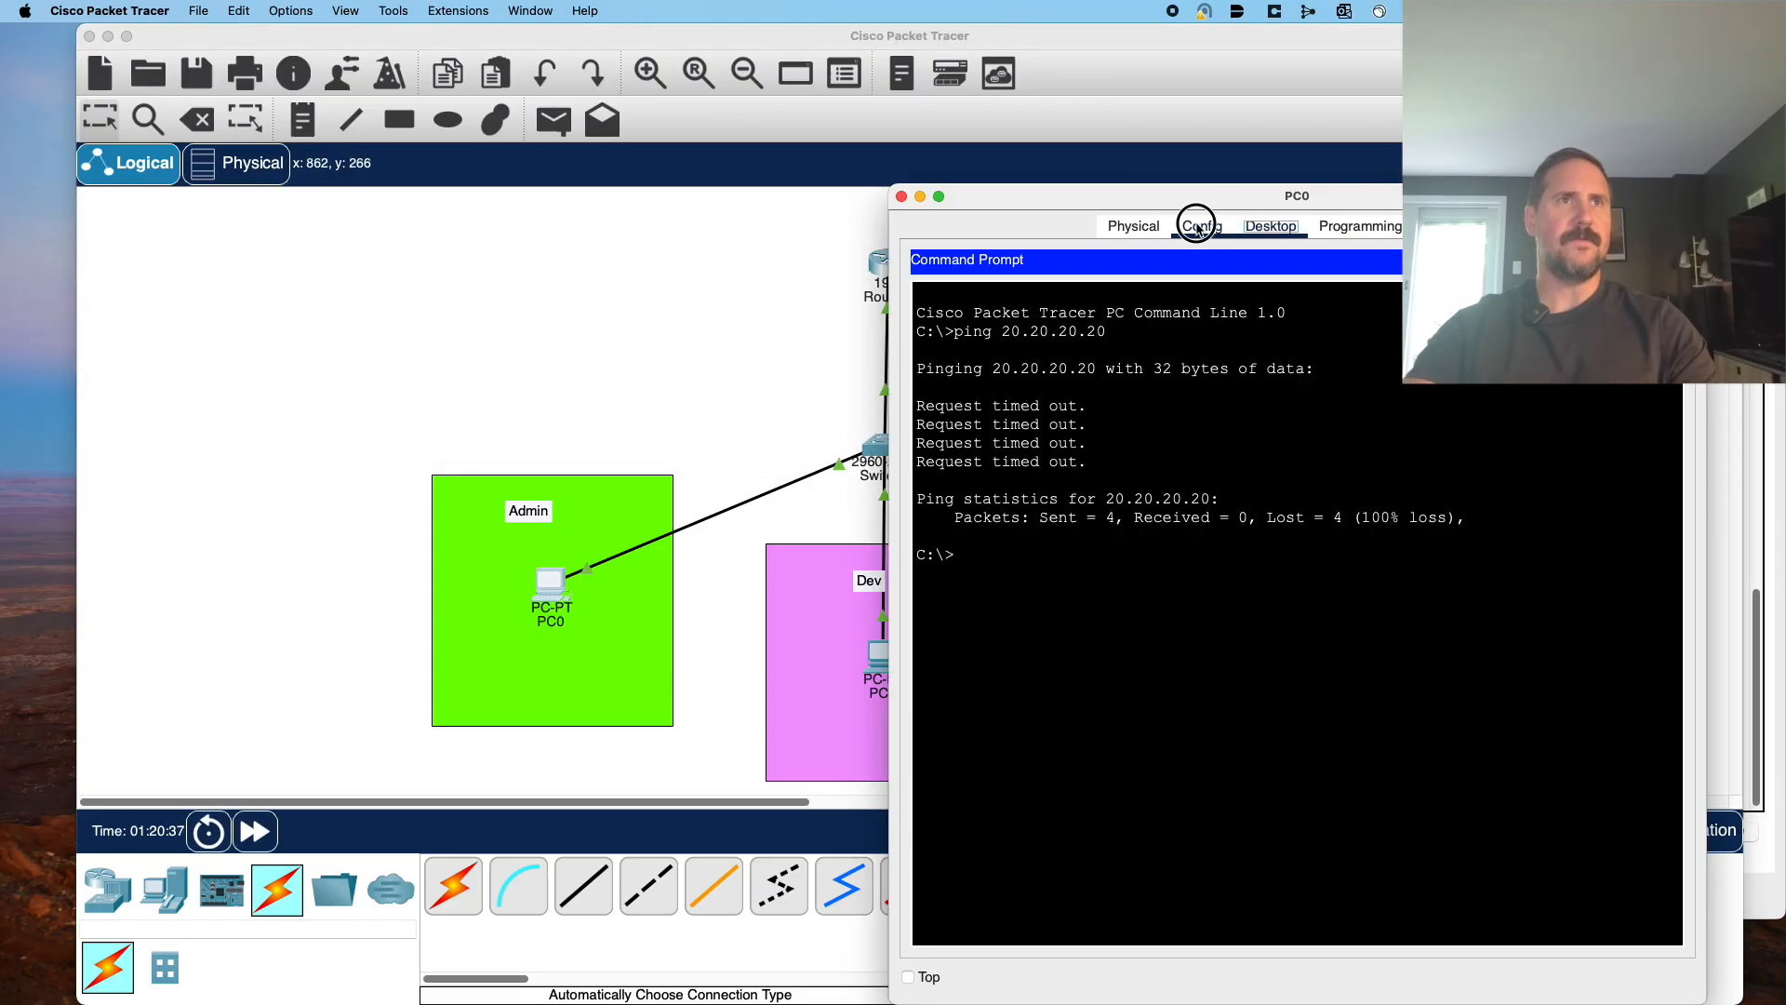
pyautogui.click(1270, 433)
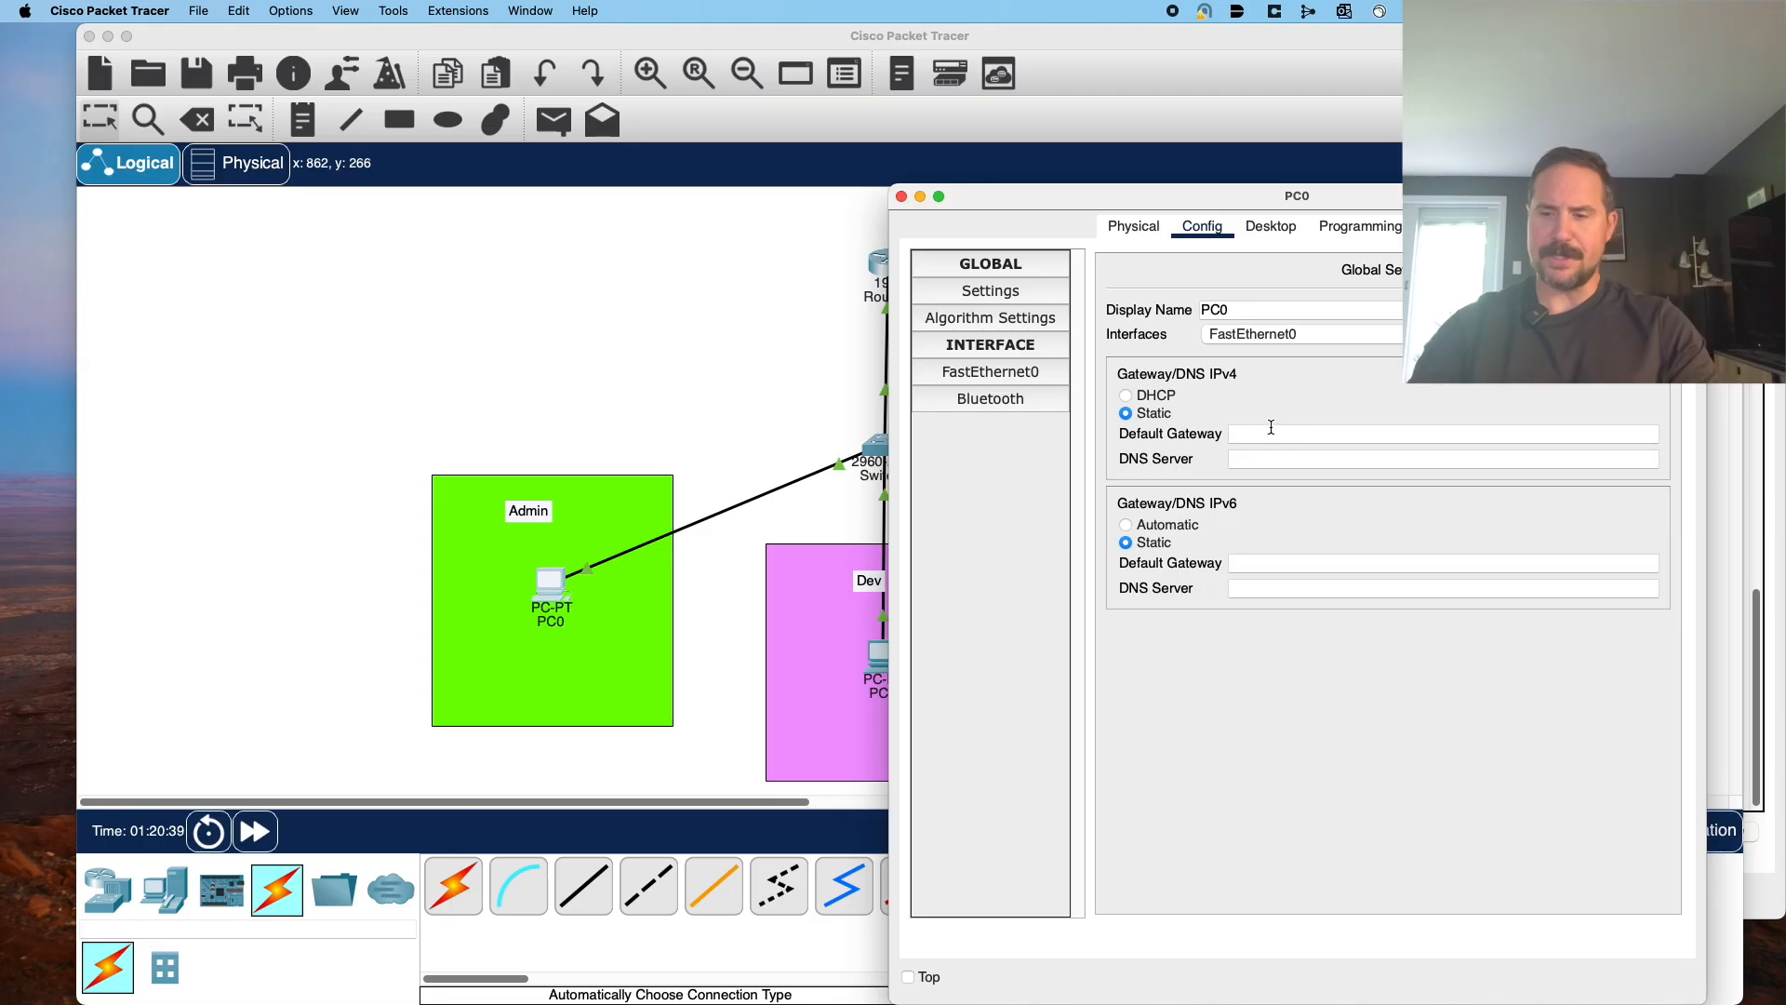
pyautogui.write('192')
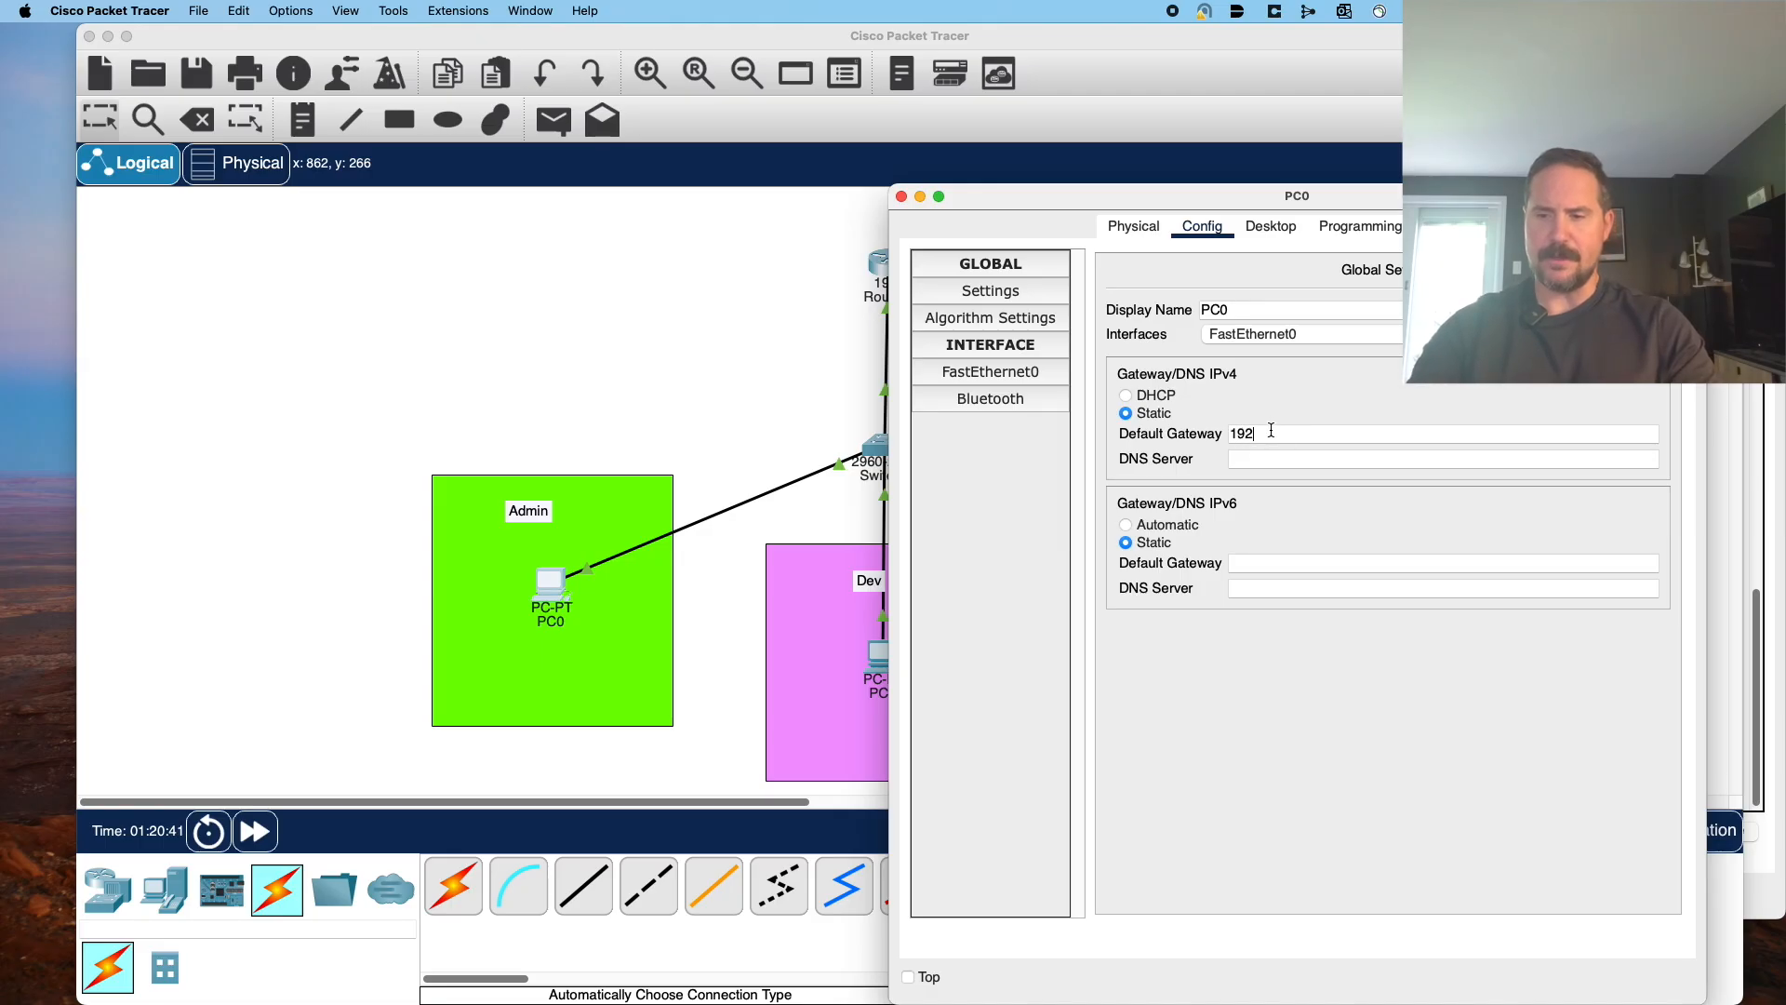
pyautogui.write('.168.1.1')
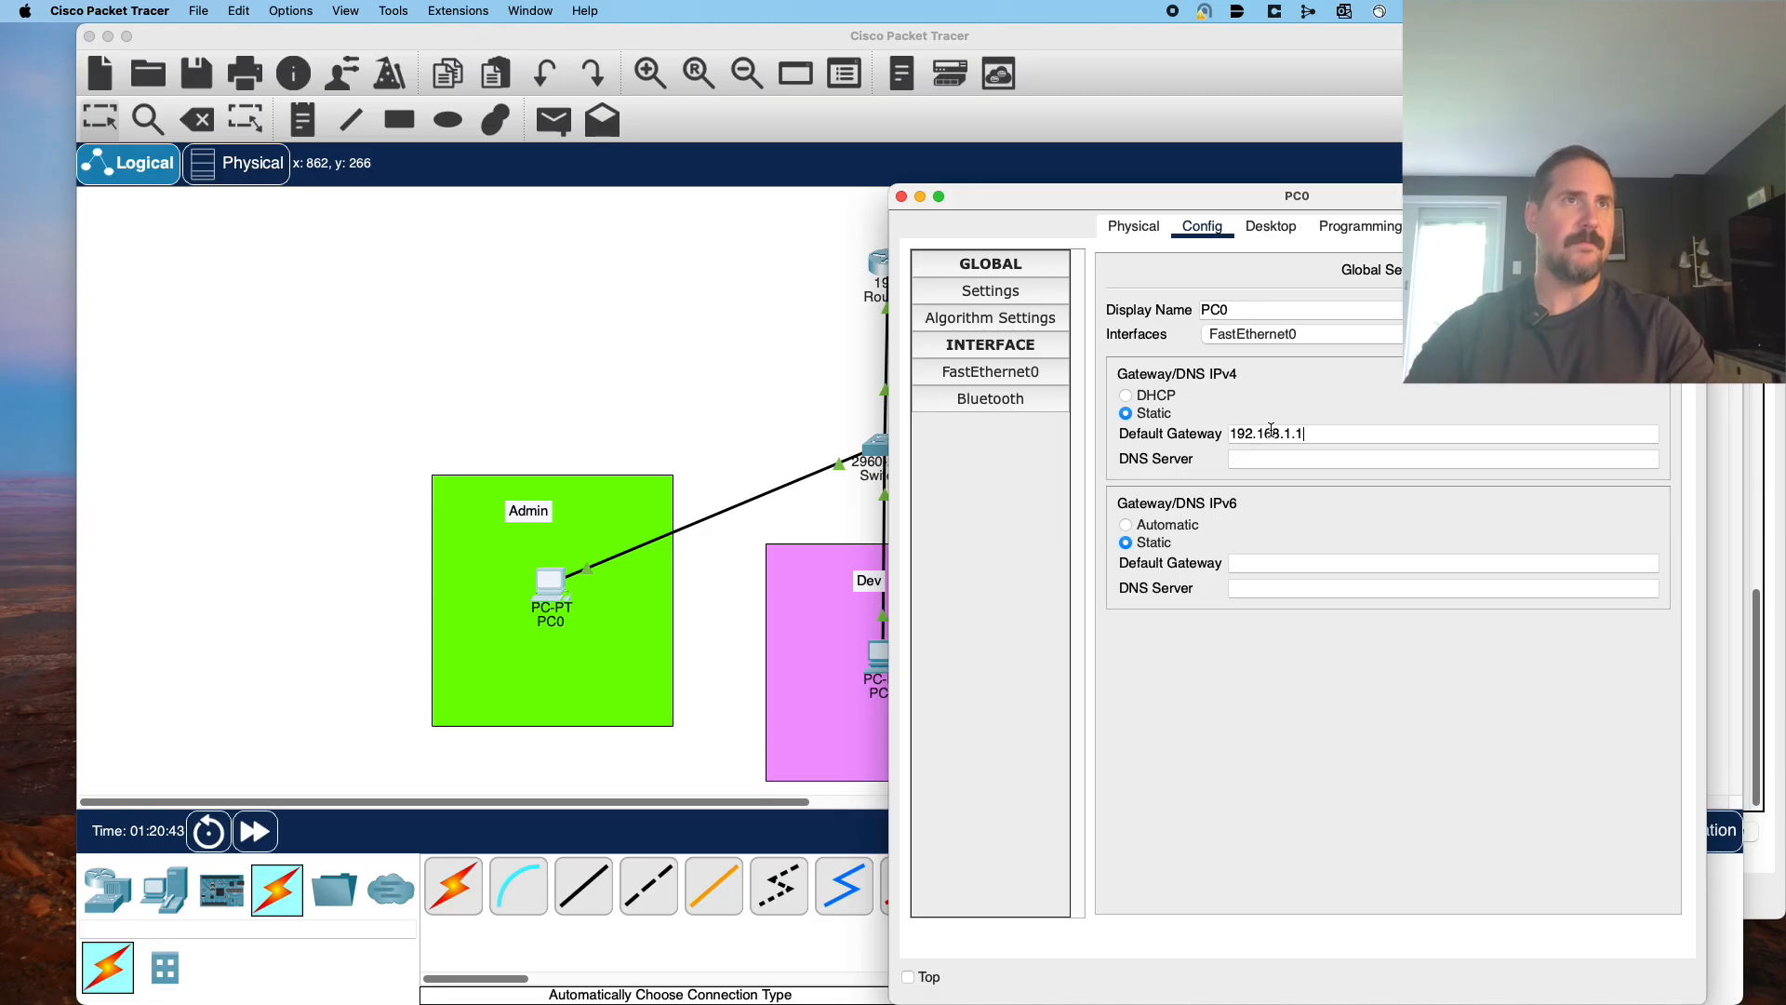
pyautogui.click(899, 196)
# Set the IPv4 default gateway of PC1 in the Dev area to 192.168.1.1.
pyautogui.click(881, 663)
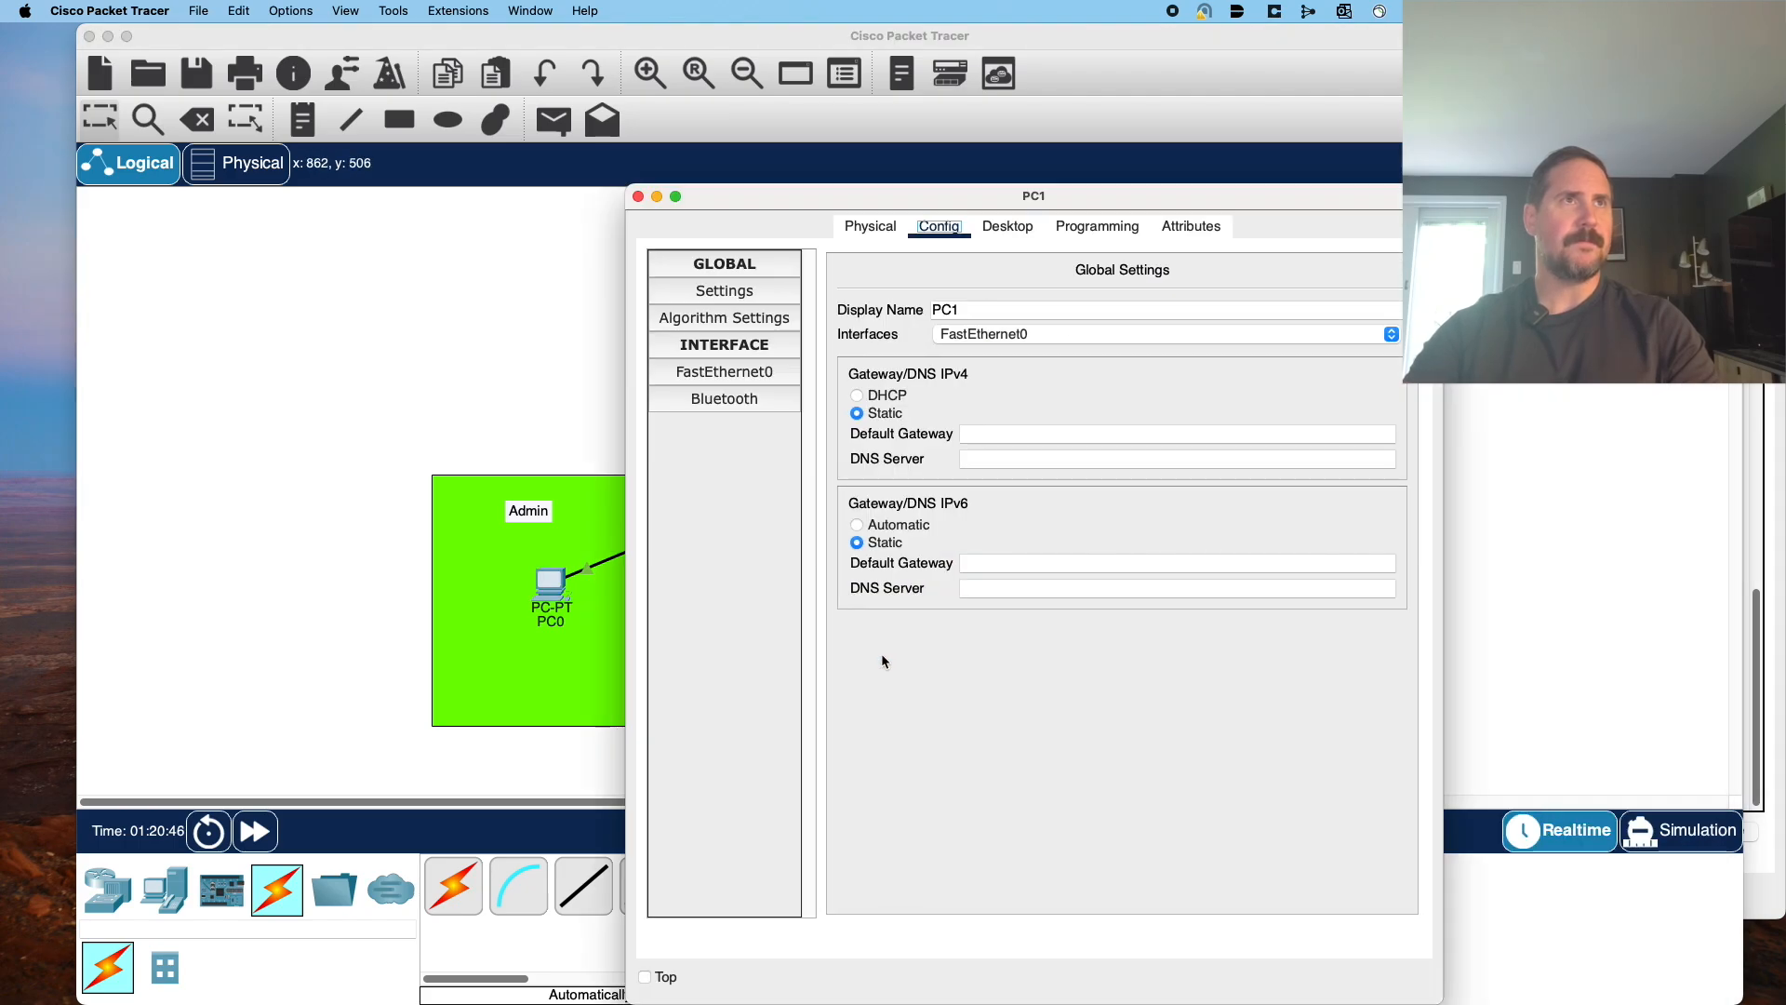
pyautogui.click(1017, 231)
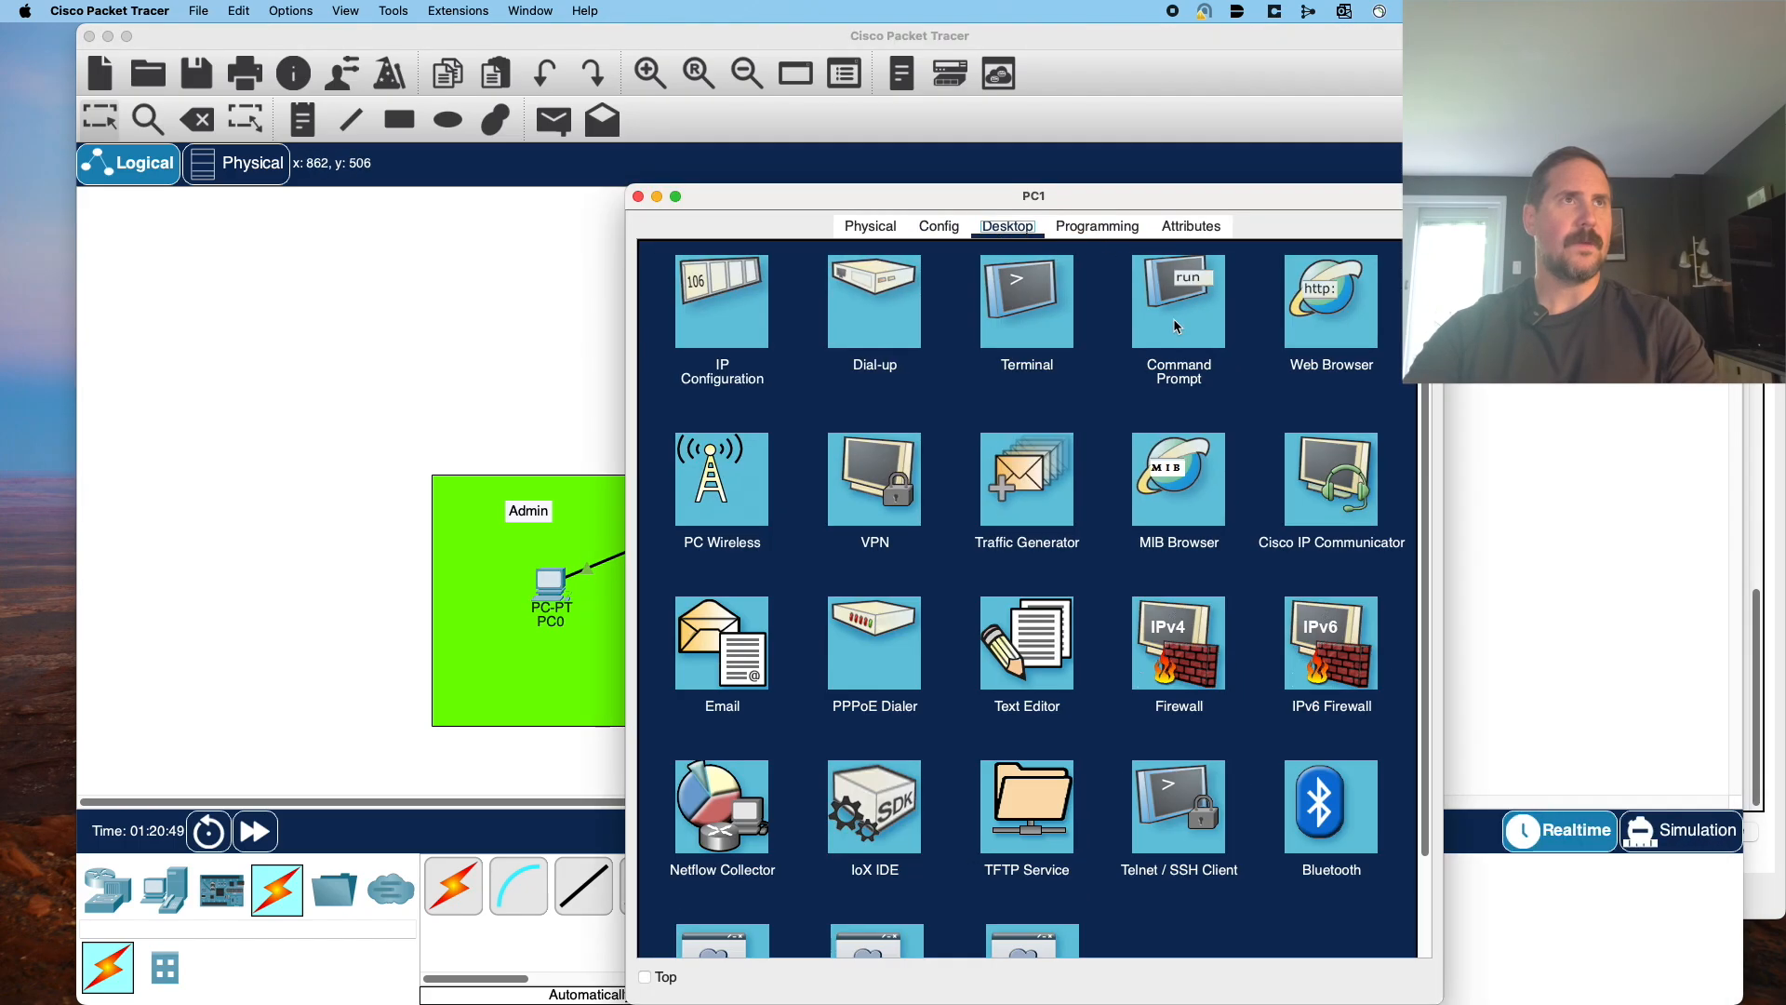
pyautogui.click(935, 228)
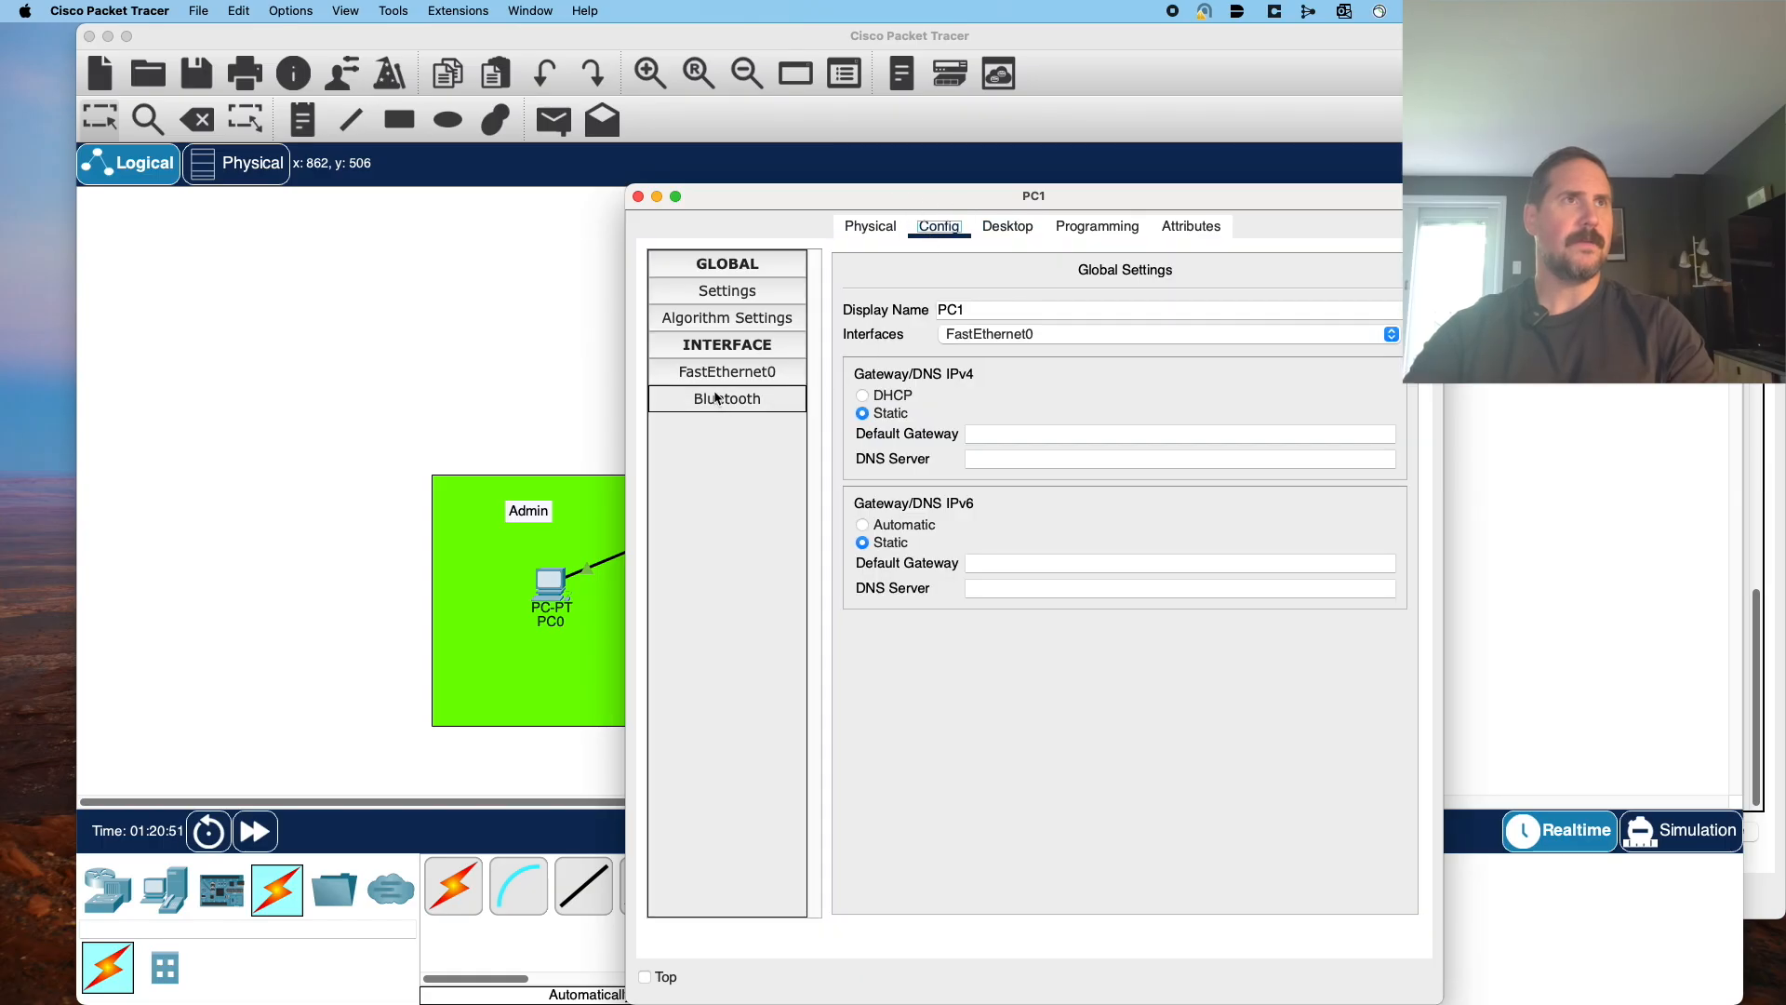
pyautogui.click(1056, 434)
pyautogui.write('192.168.1.1')
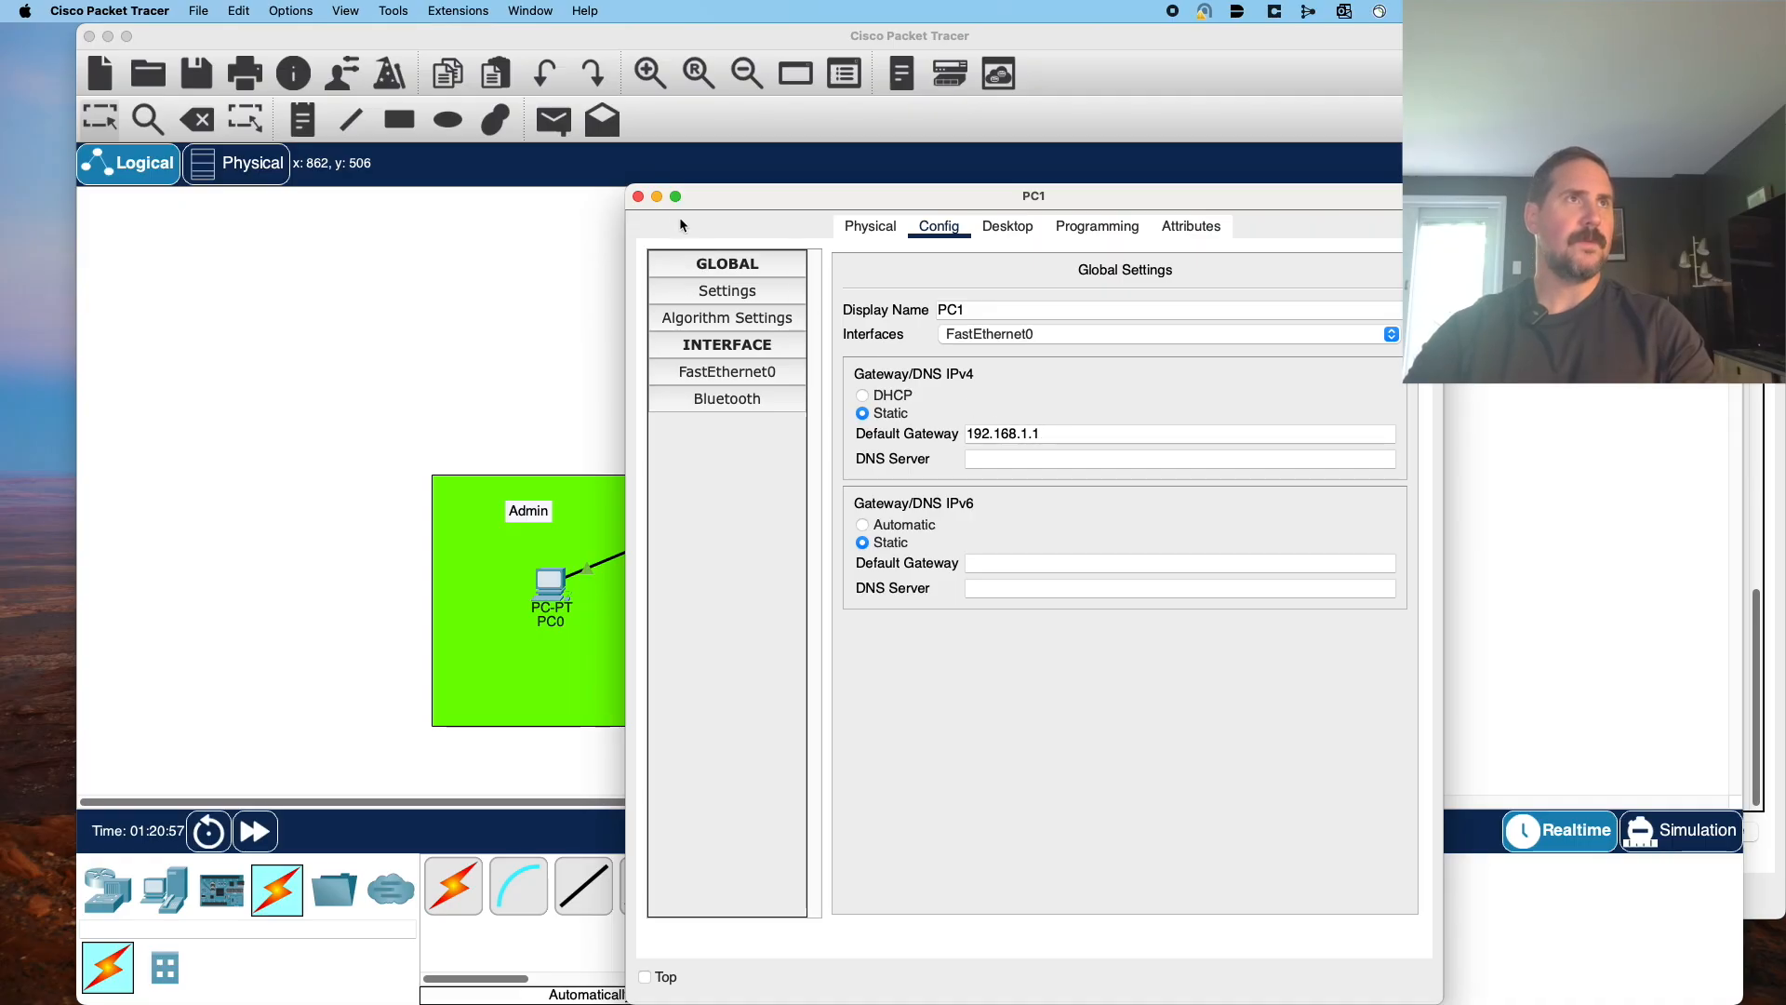
pyautogui.click(637, 196)
# Set the IPv4 default gateway of PC2 in the Test area to 192.168.1.1.
pyautogui.click(1260, 620)
pyautogui.click(988, 432)
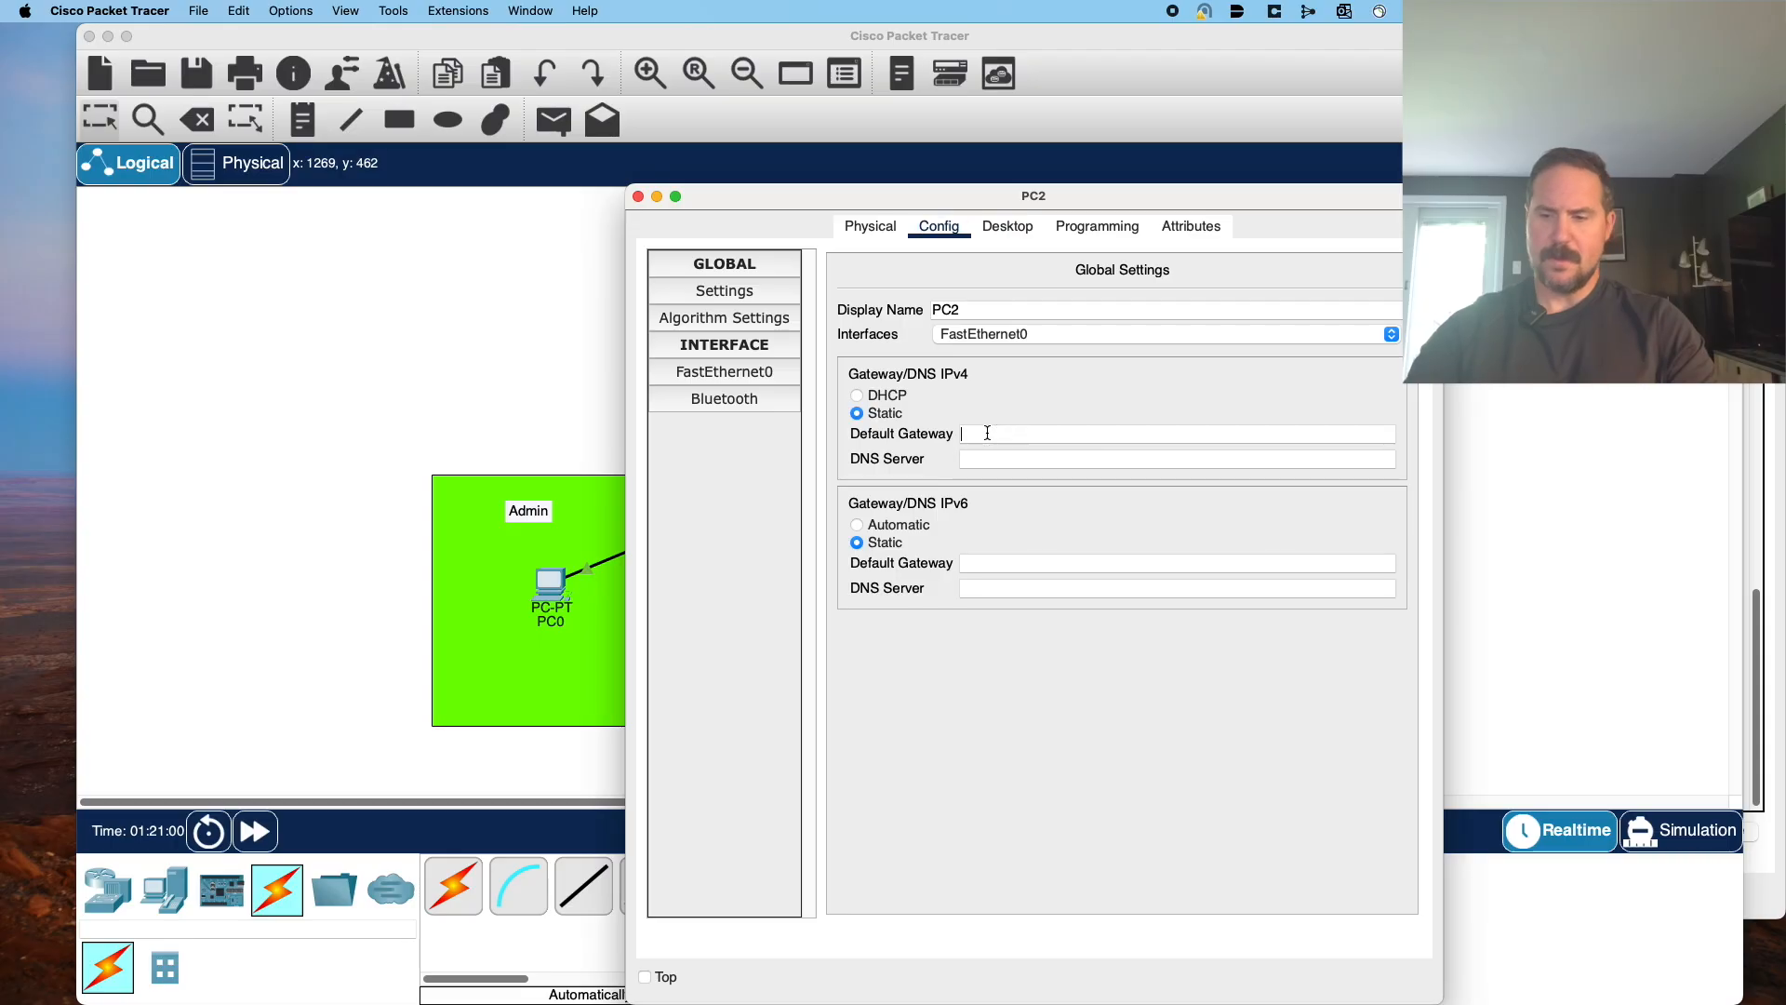
pyautogui.write('192.168.1.1')
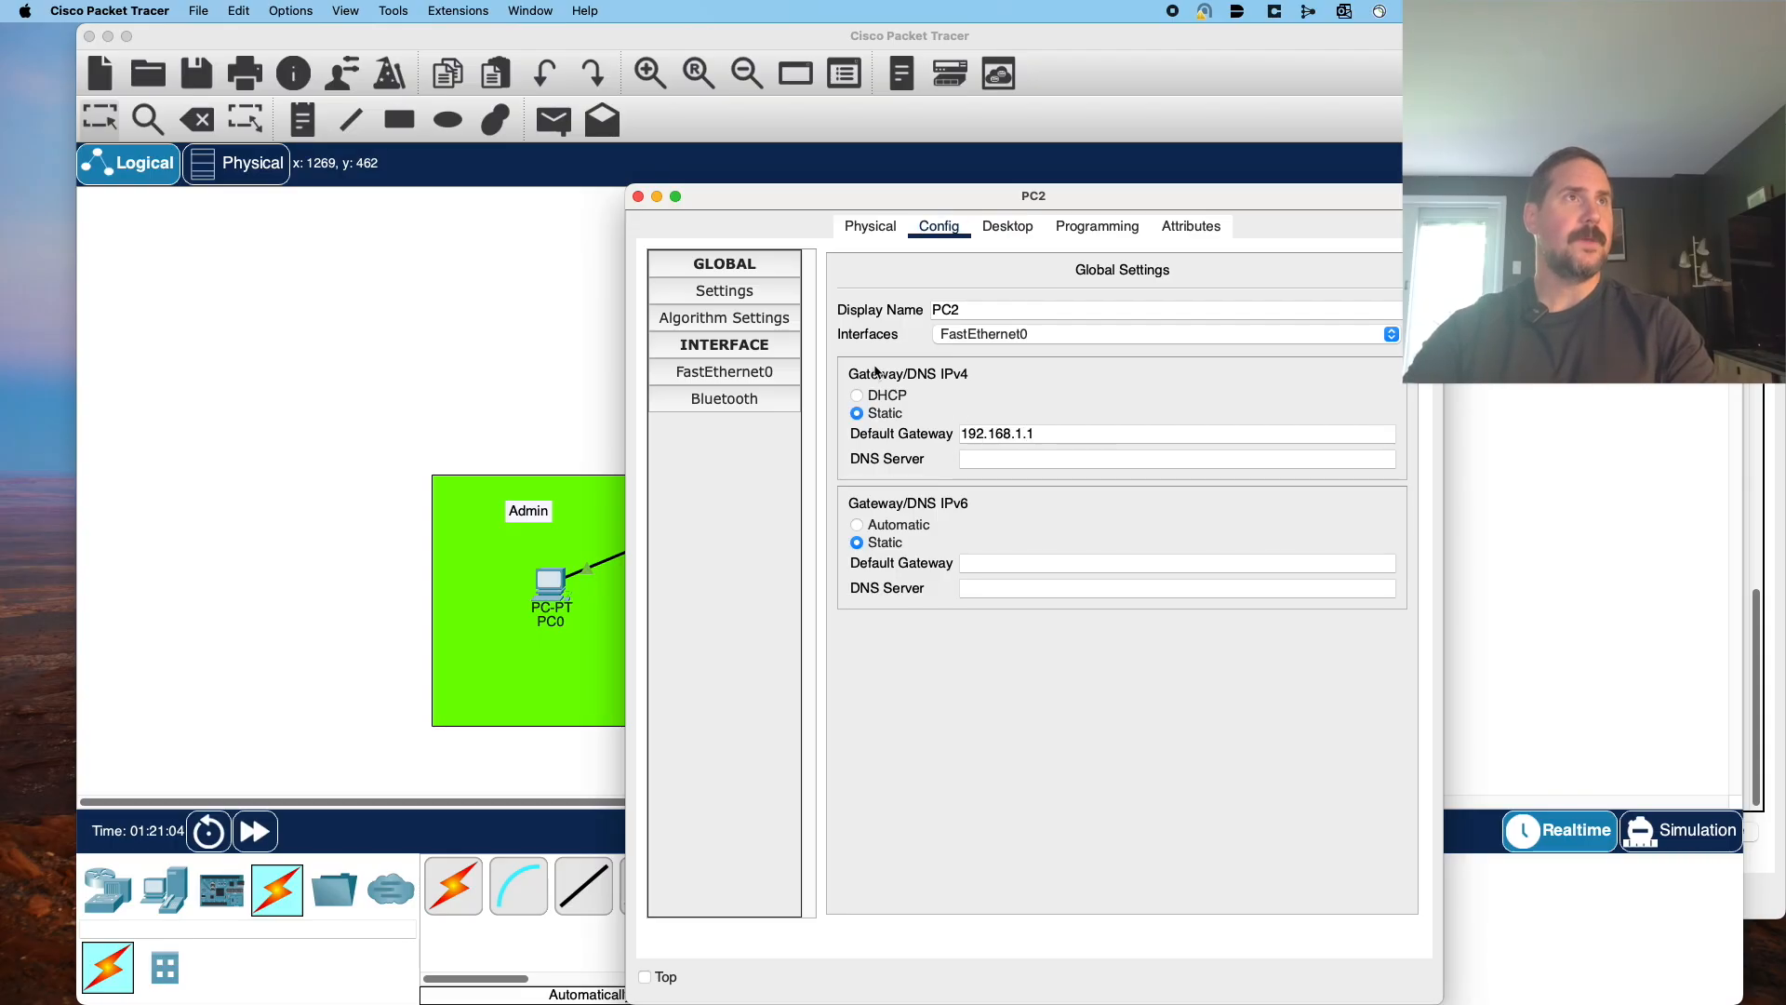
pyautogui.click(638, 196)
# Repeat the ping to 20.20.20.20 from PC0's command prompt and return to the topology.
pyautogui.click(551, 586)
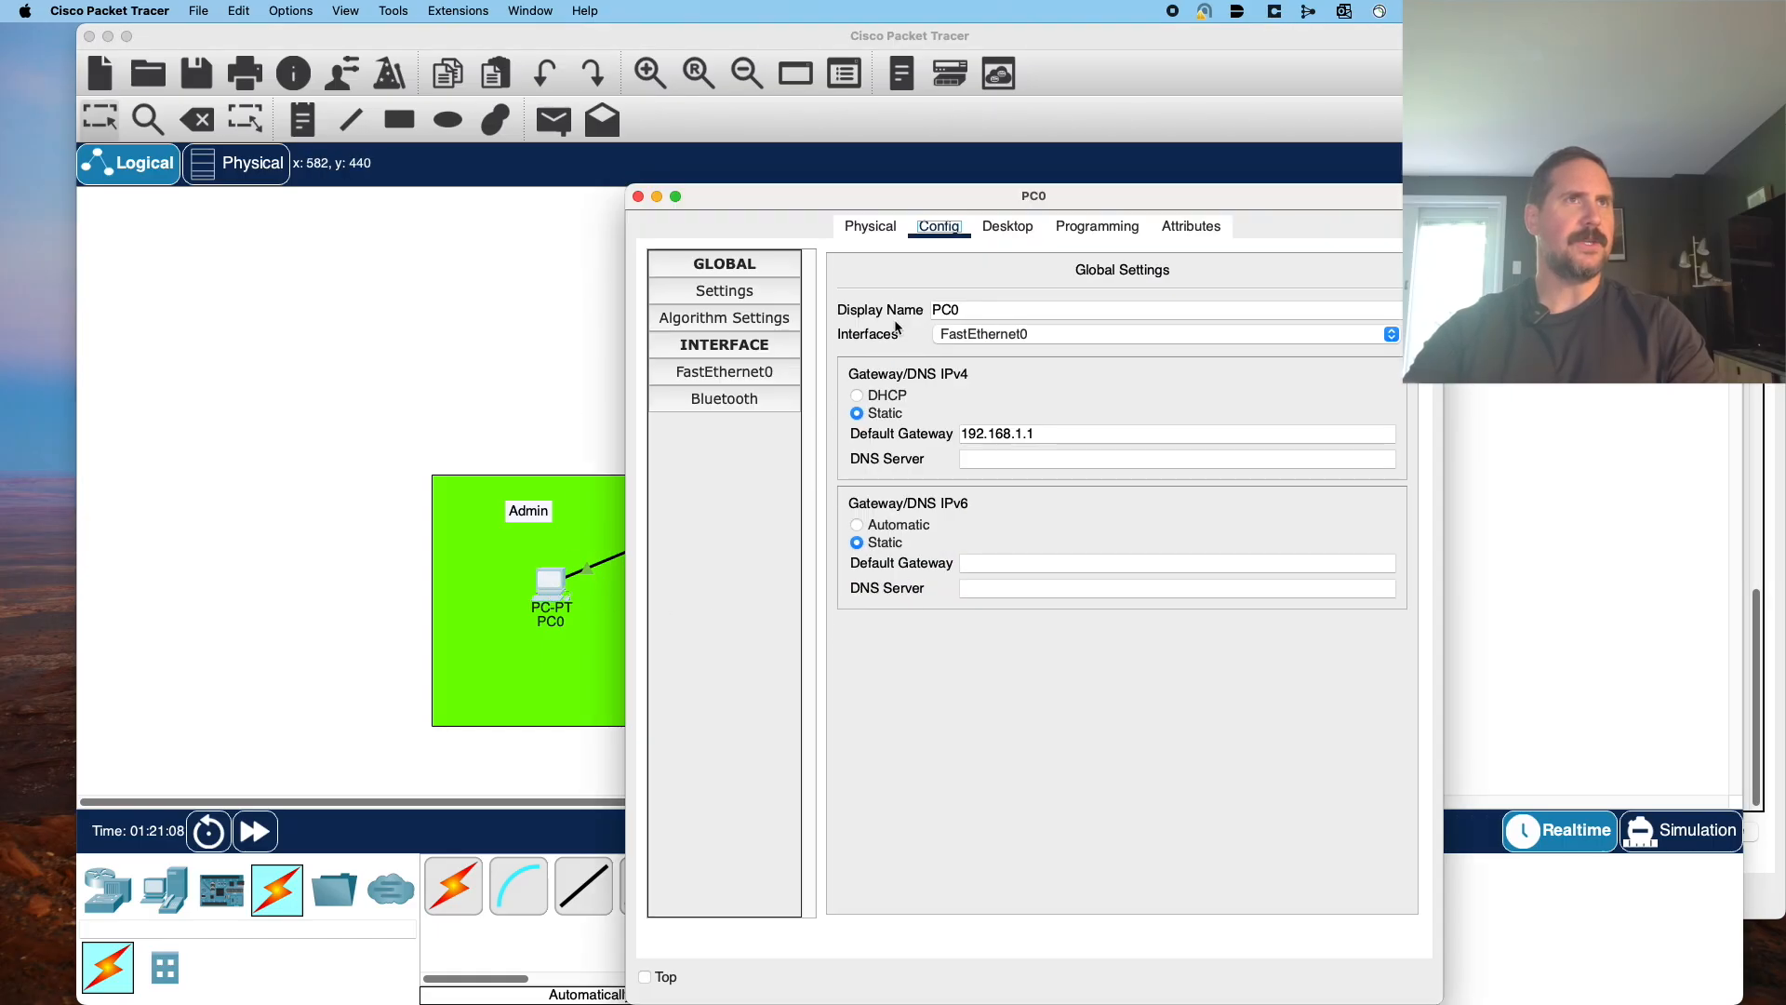
pyautogui.click(1014, 227)
pyautogui.click(1169, 289)
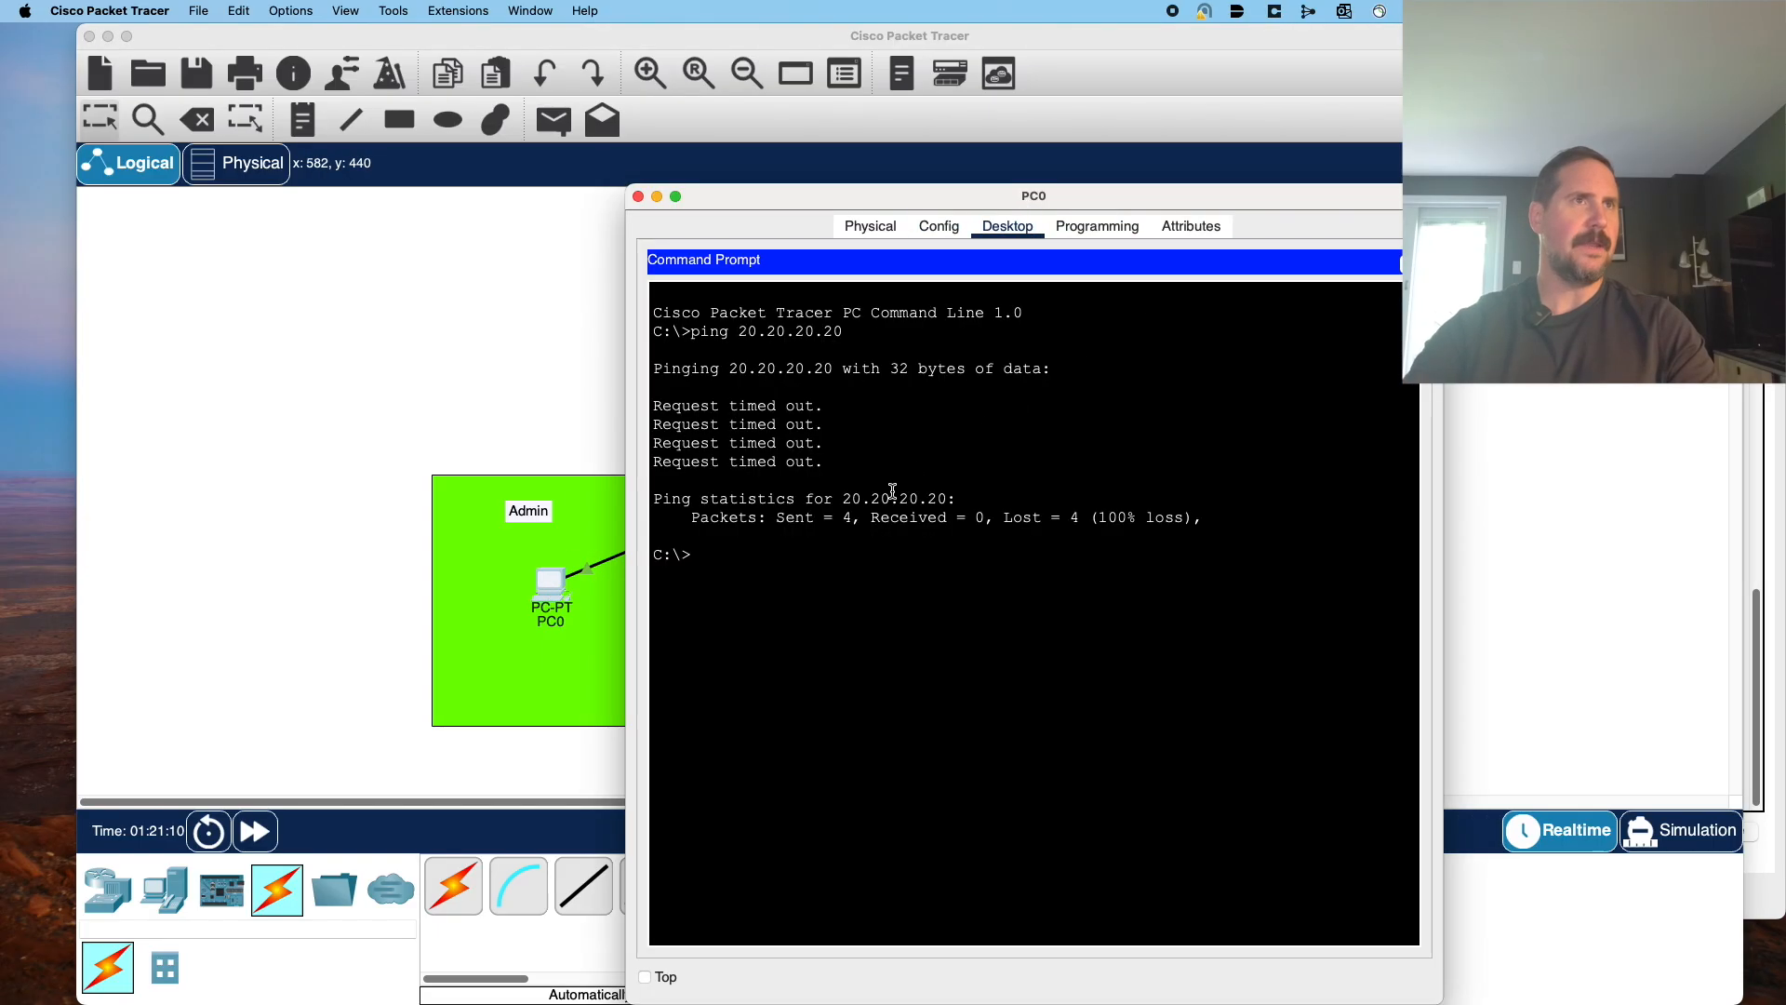
pyautogui.press('Up')
pyautogui.press('Return')
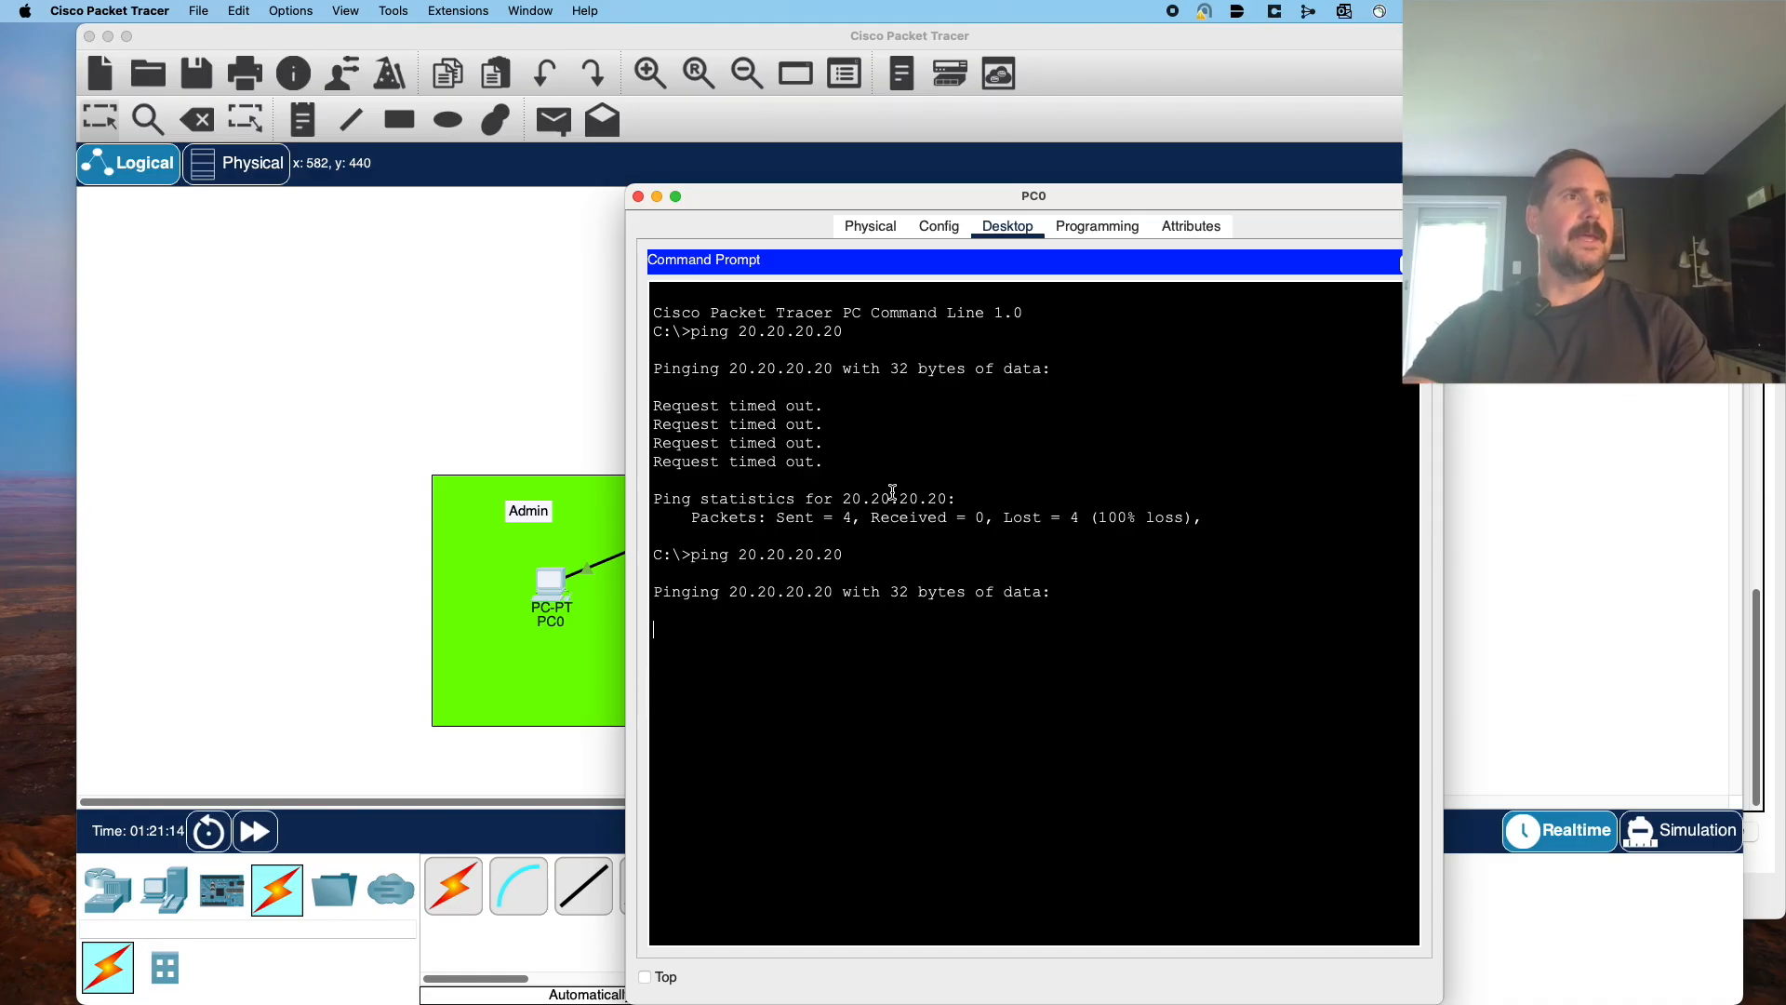
pyautogui.click(254, 437)
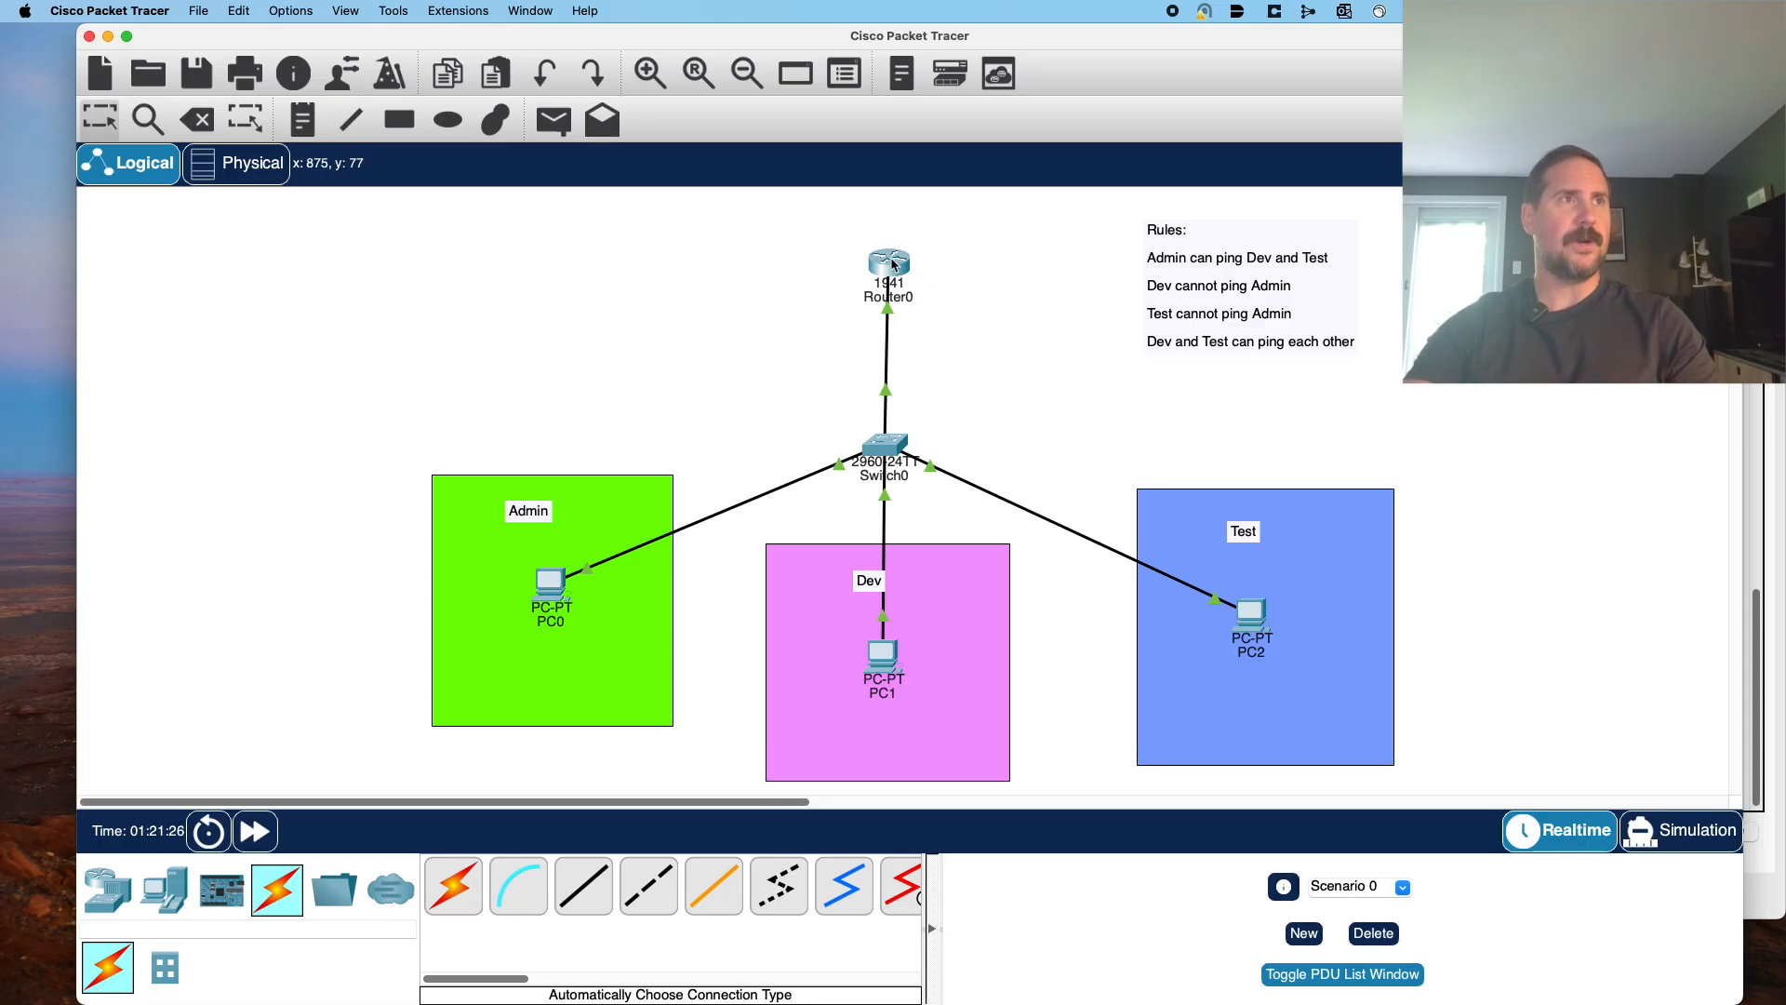
# Ping the default gateway 192.168.1.1 from PC0's command prompt and return to the topology.
pyautogui.click(551, 585)
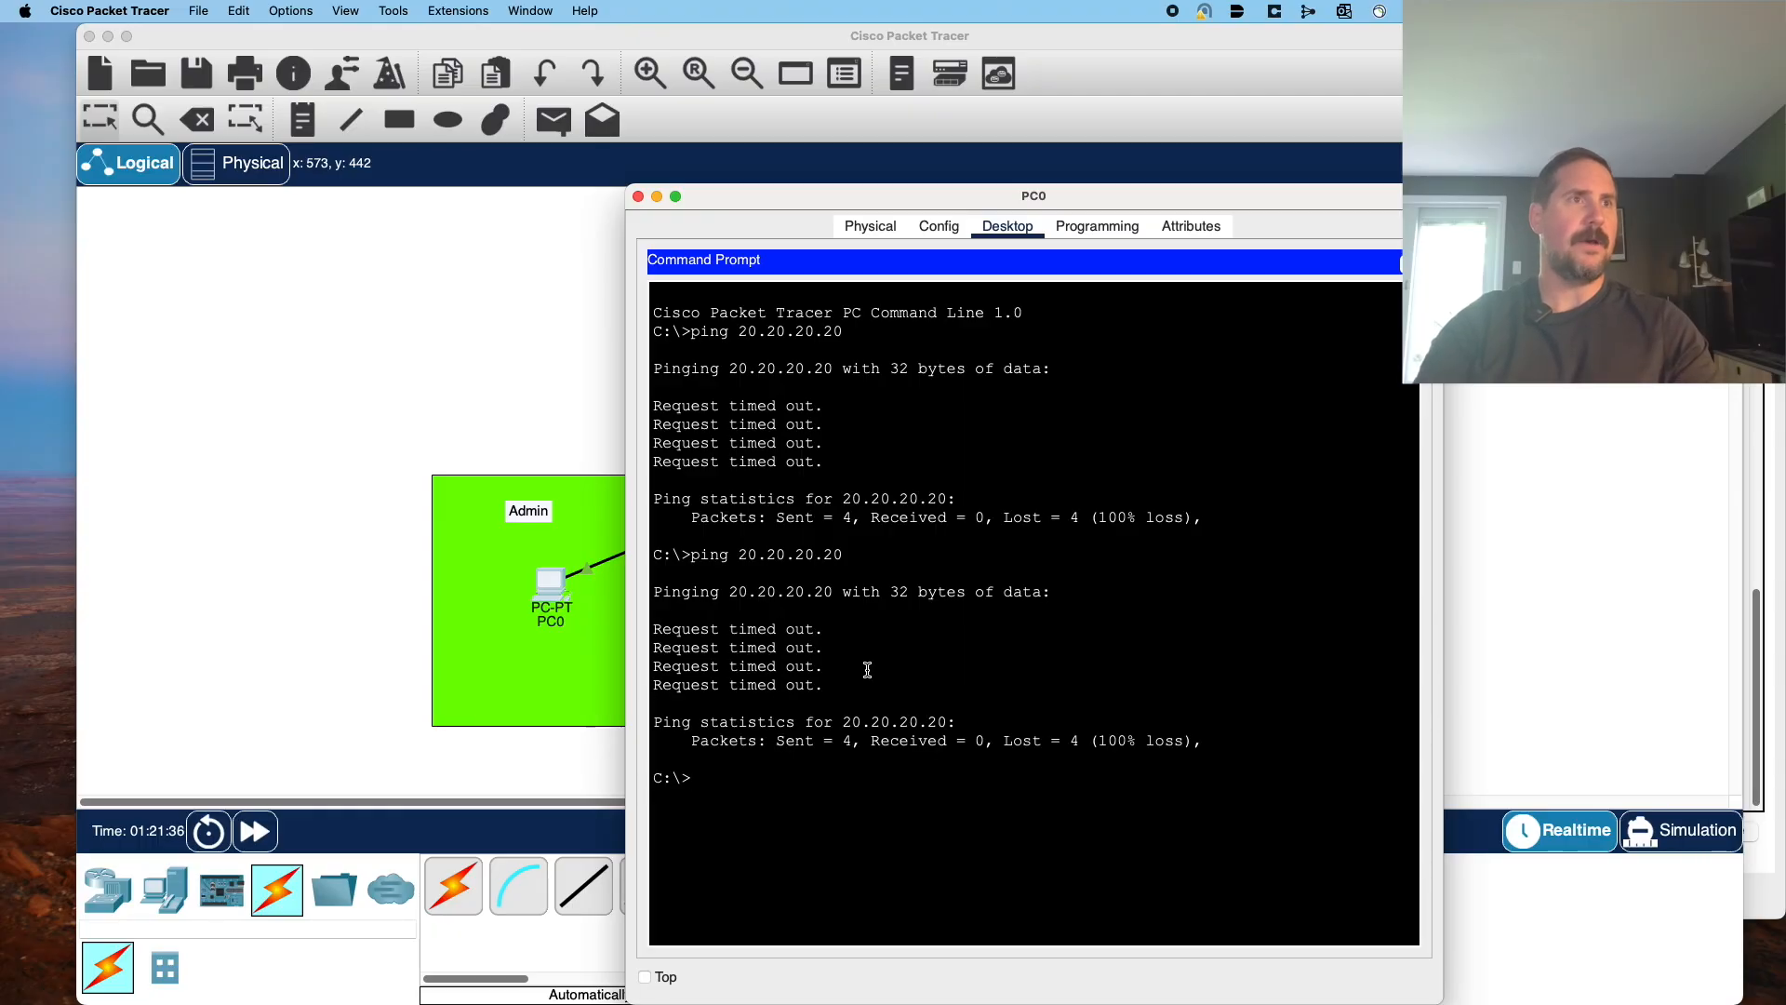
pyautogui.press('Up')
pyautogui.press('BackSpace')
pyautogui.press('BackSpace')
pyautogui.press('BackSpace')
pyautogui.press('BackSpace')
pyautogui.press('BackSpace')
pyautogui.press('BackSpace')
pyautogui.press('BackSpace')
pyautogui.press('BackSpace')
pyautogui.press('BackSpace')
pyautogui.press('BackSpace')
pyautogui.write('192.168.1.1')
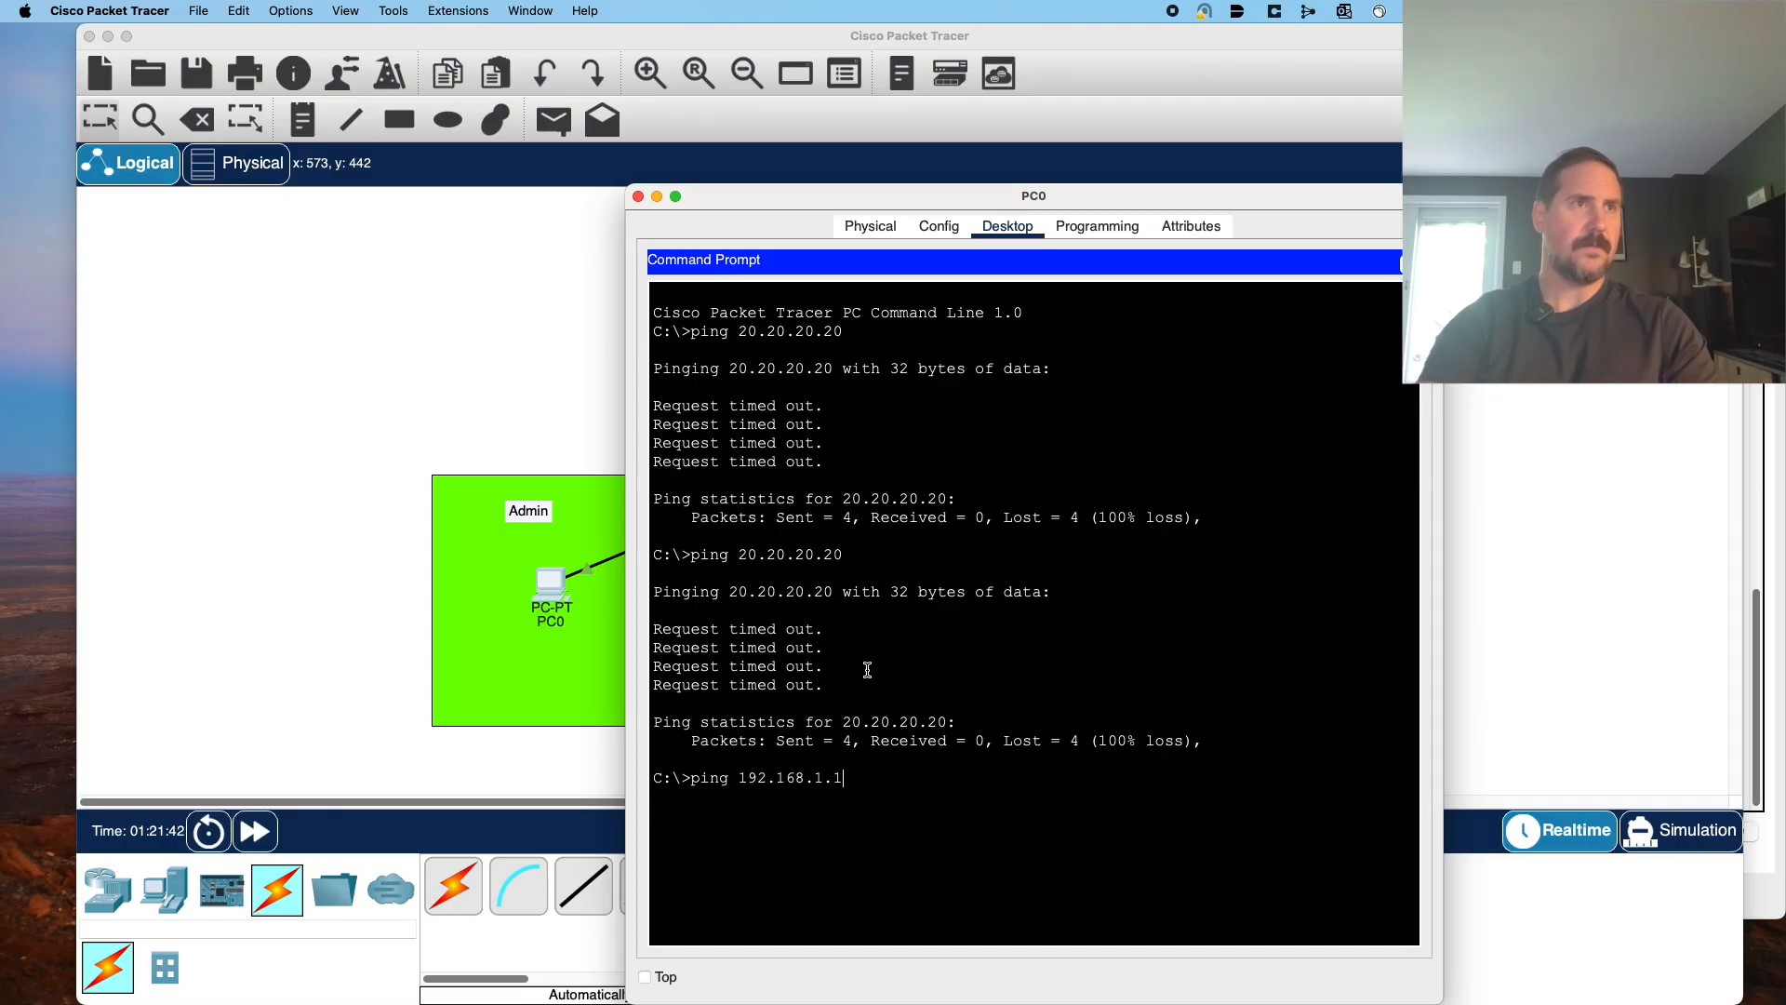
pyautogui.press('Return')
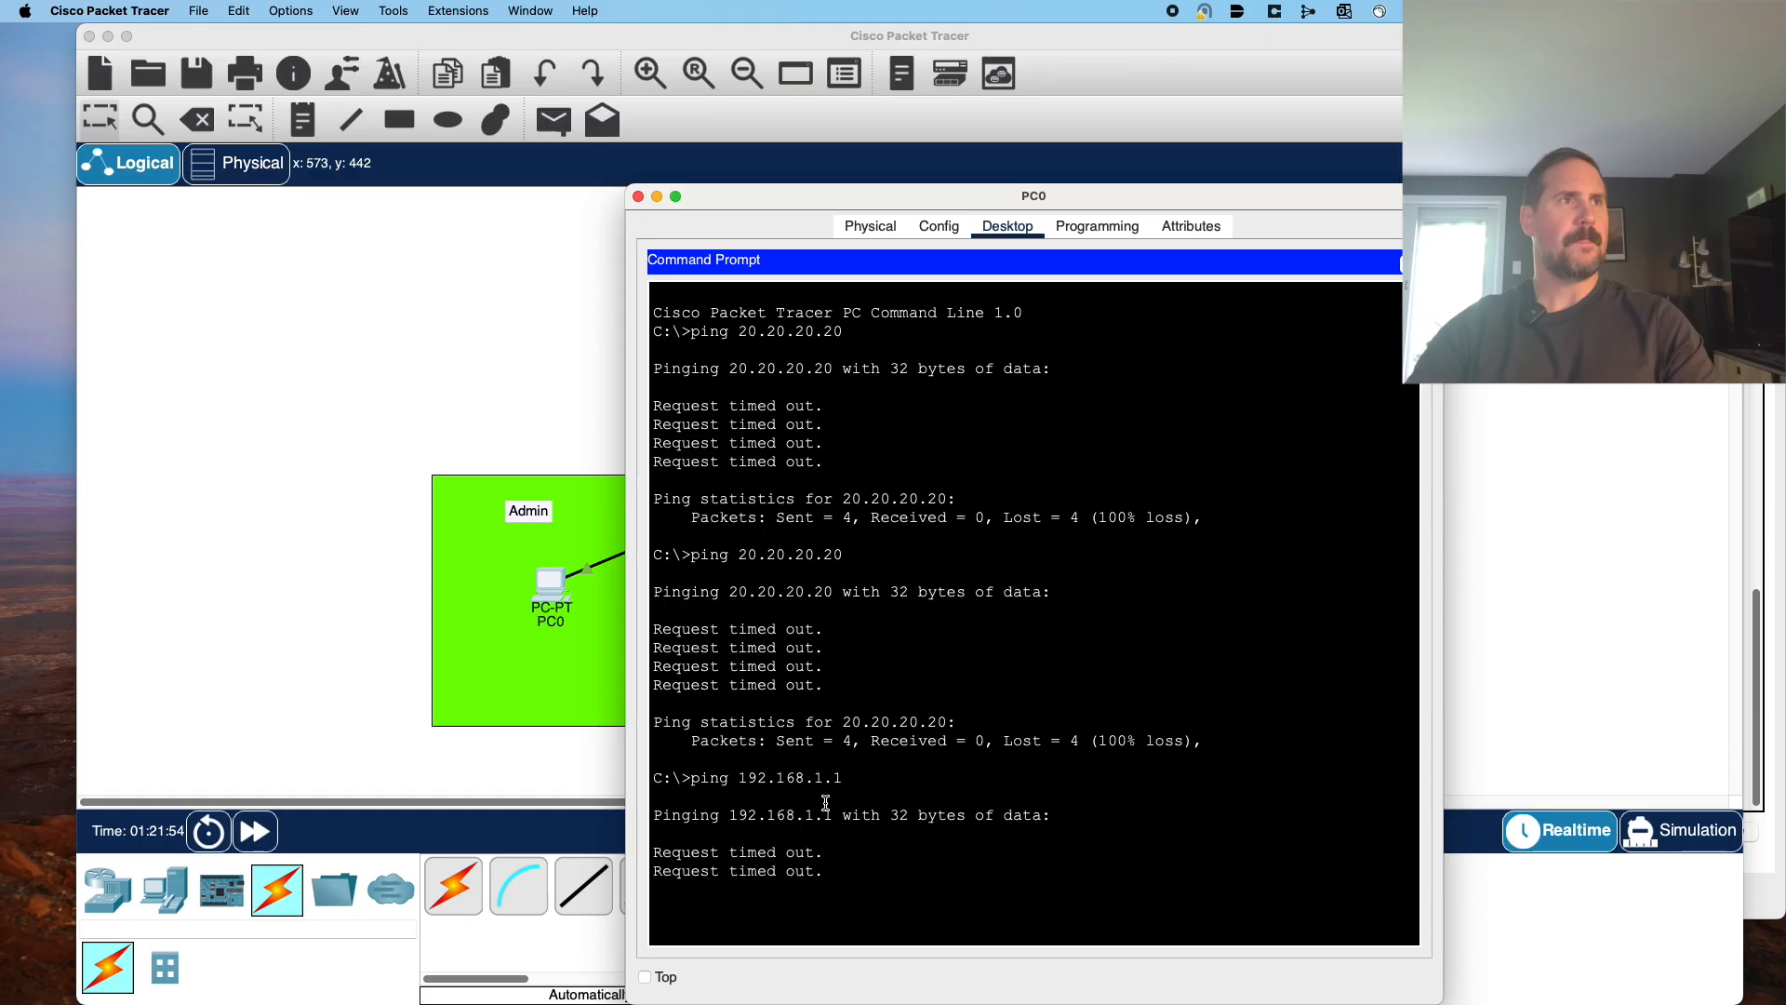
pyautogui.click(262, 449)
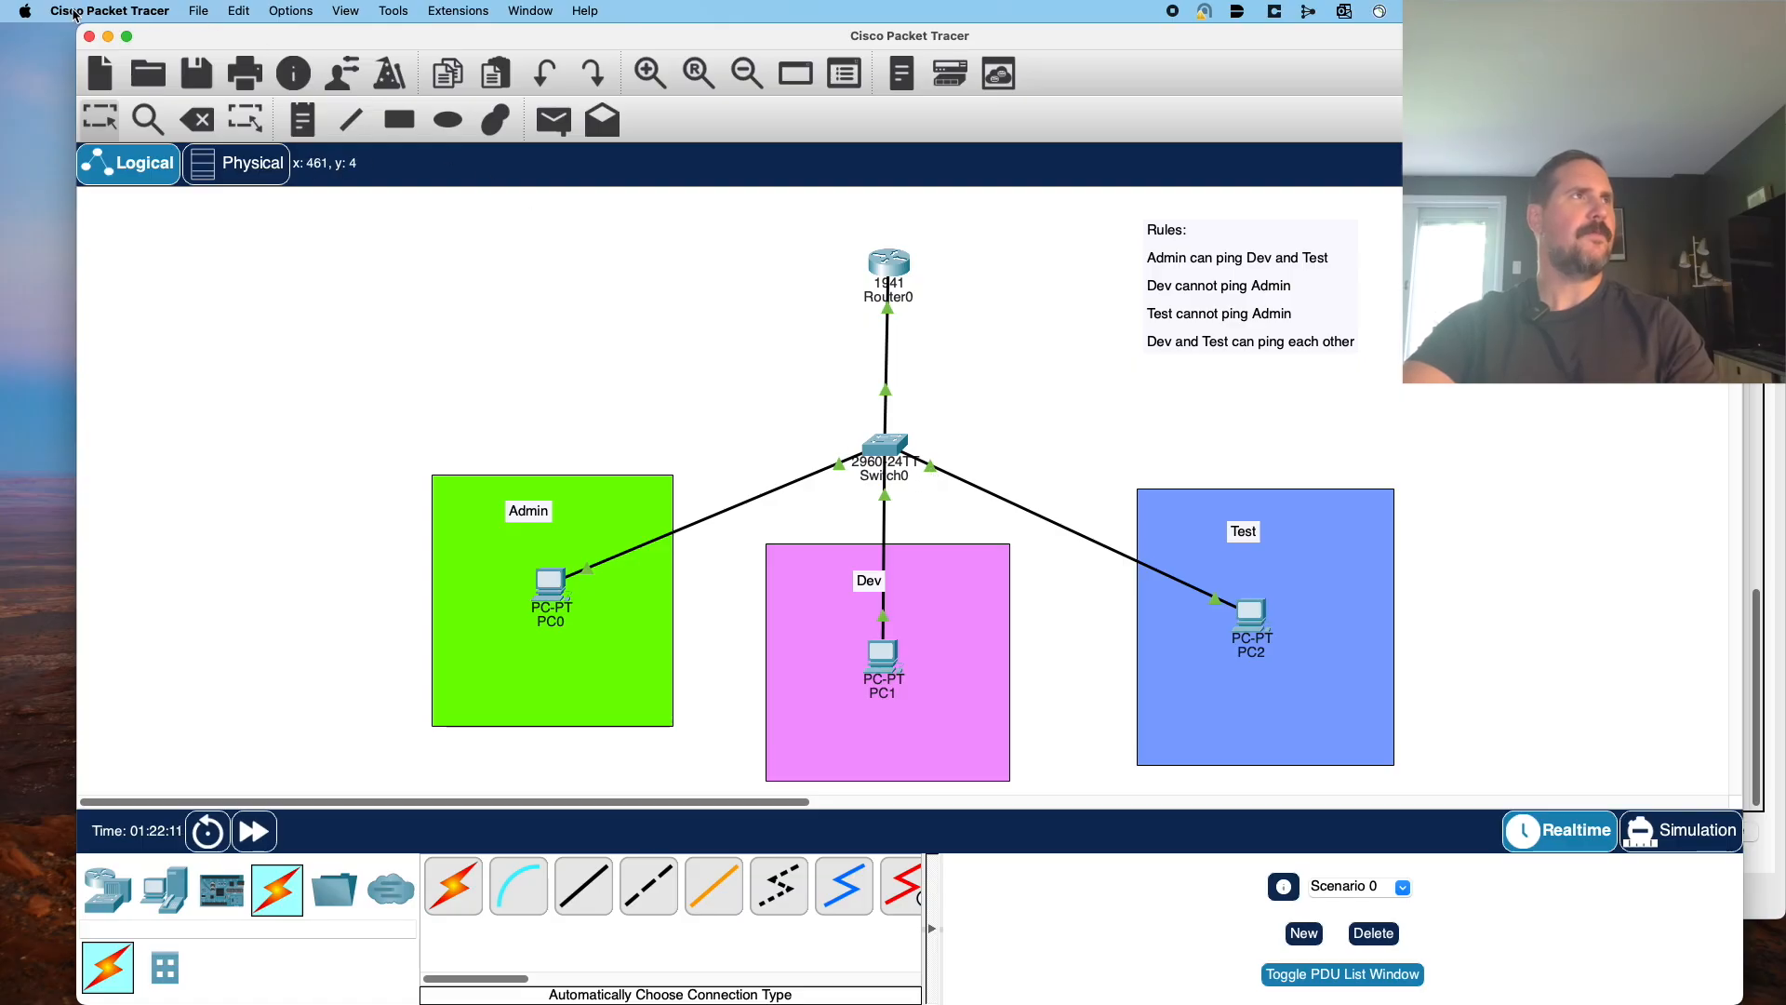
# Enable the Show Port Labels When Mouse Over in Logical Workspace preference, and check the port labels on the topology links.
pyautogui.click(146, 10)
pyautogui.click(87, 74)
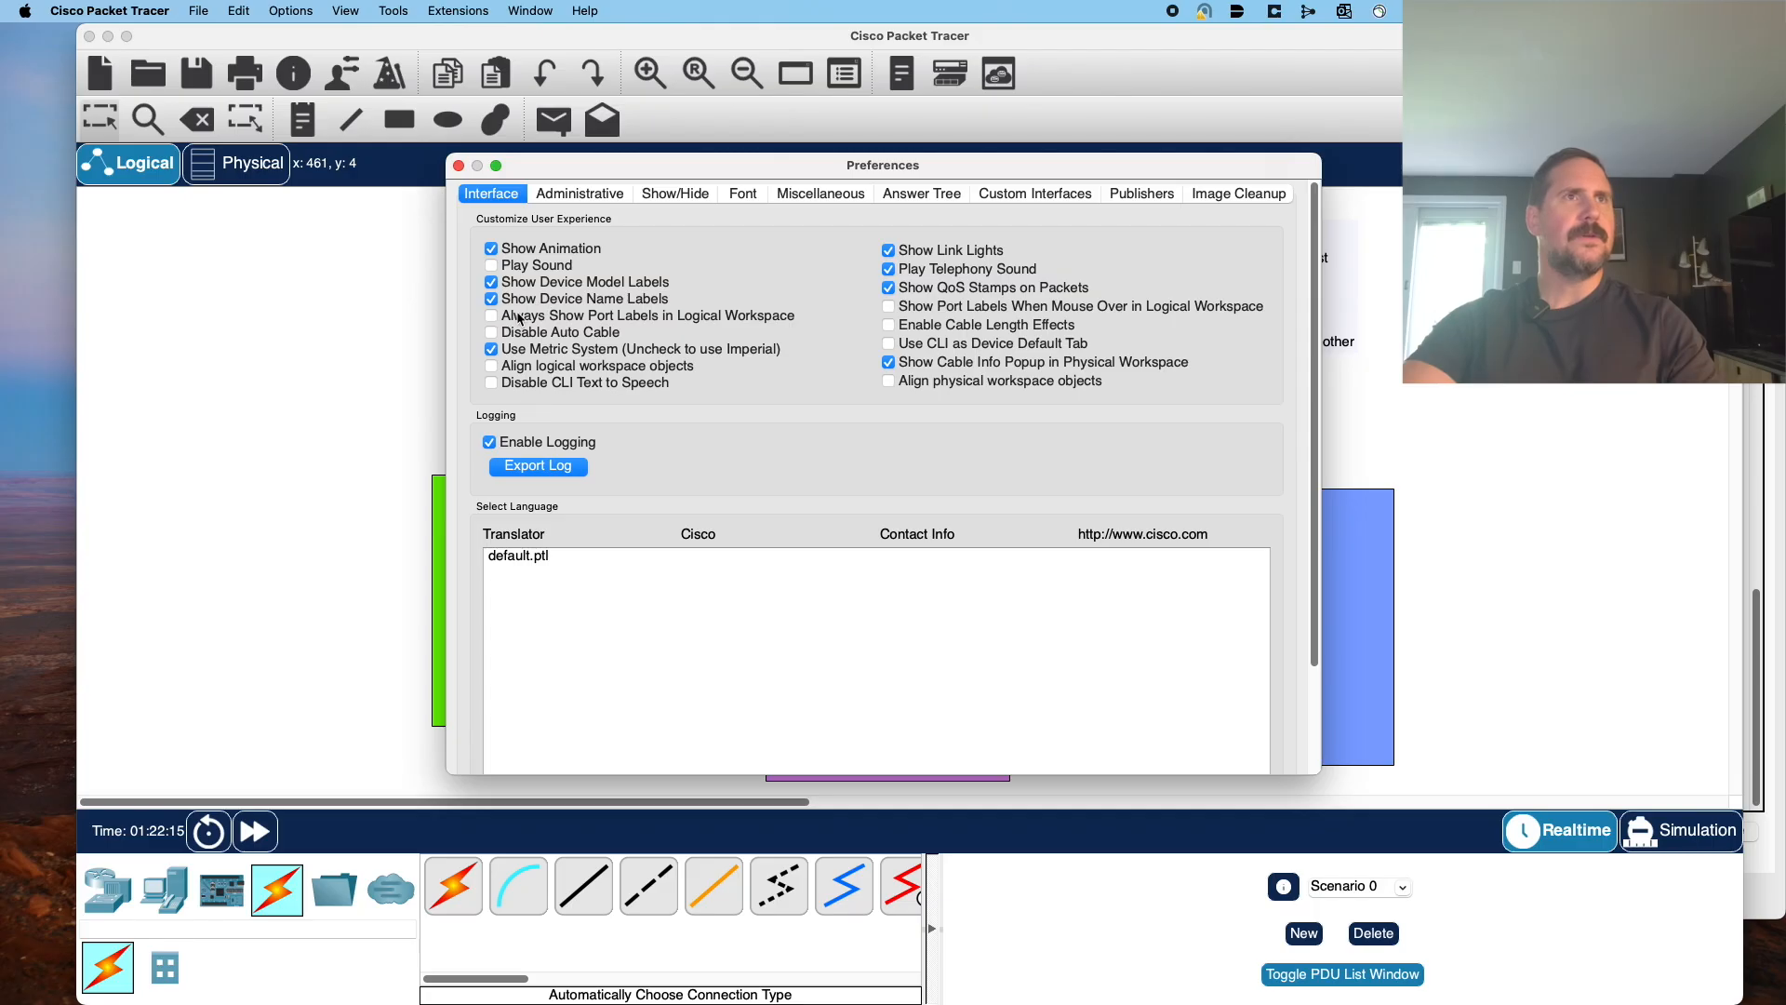
pyautogui.click(890, 309)
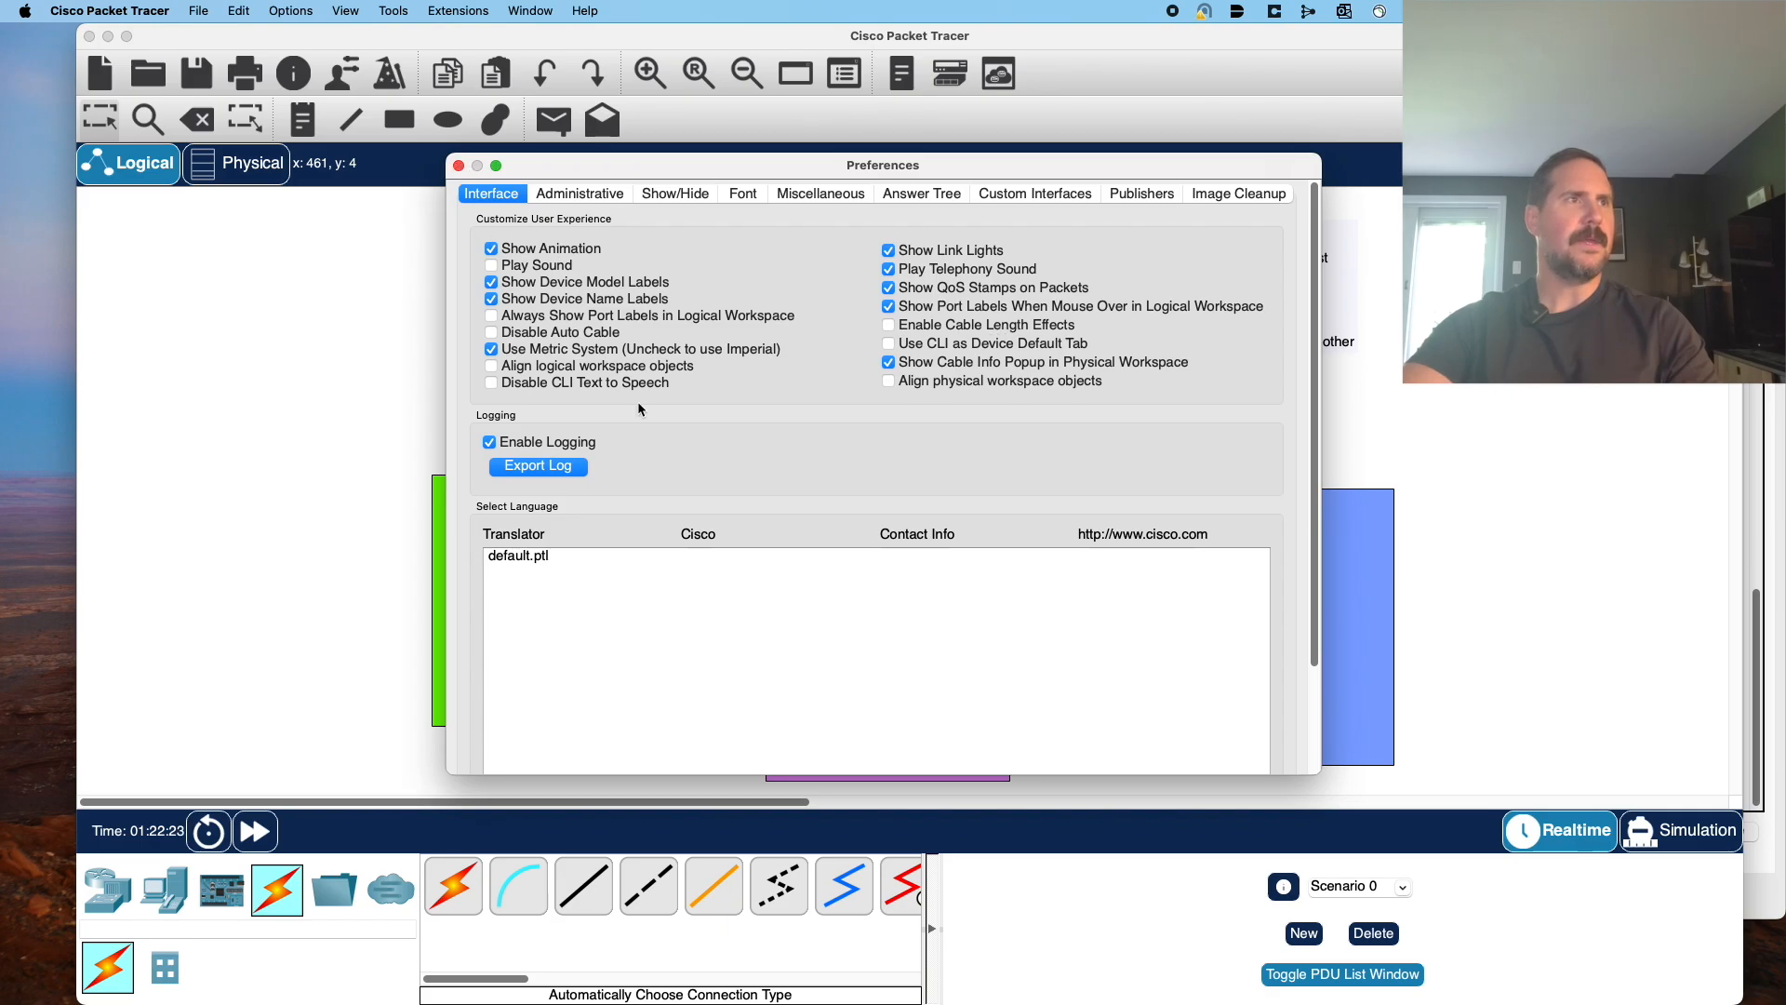
pyautogui.scroll(-3, 809, 621)
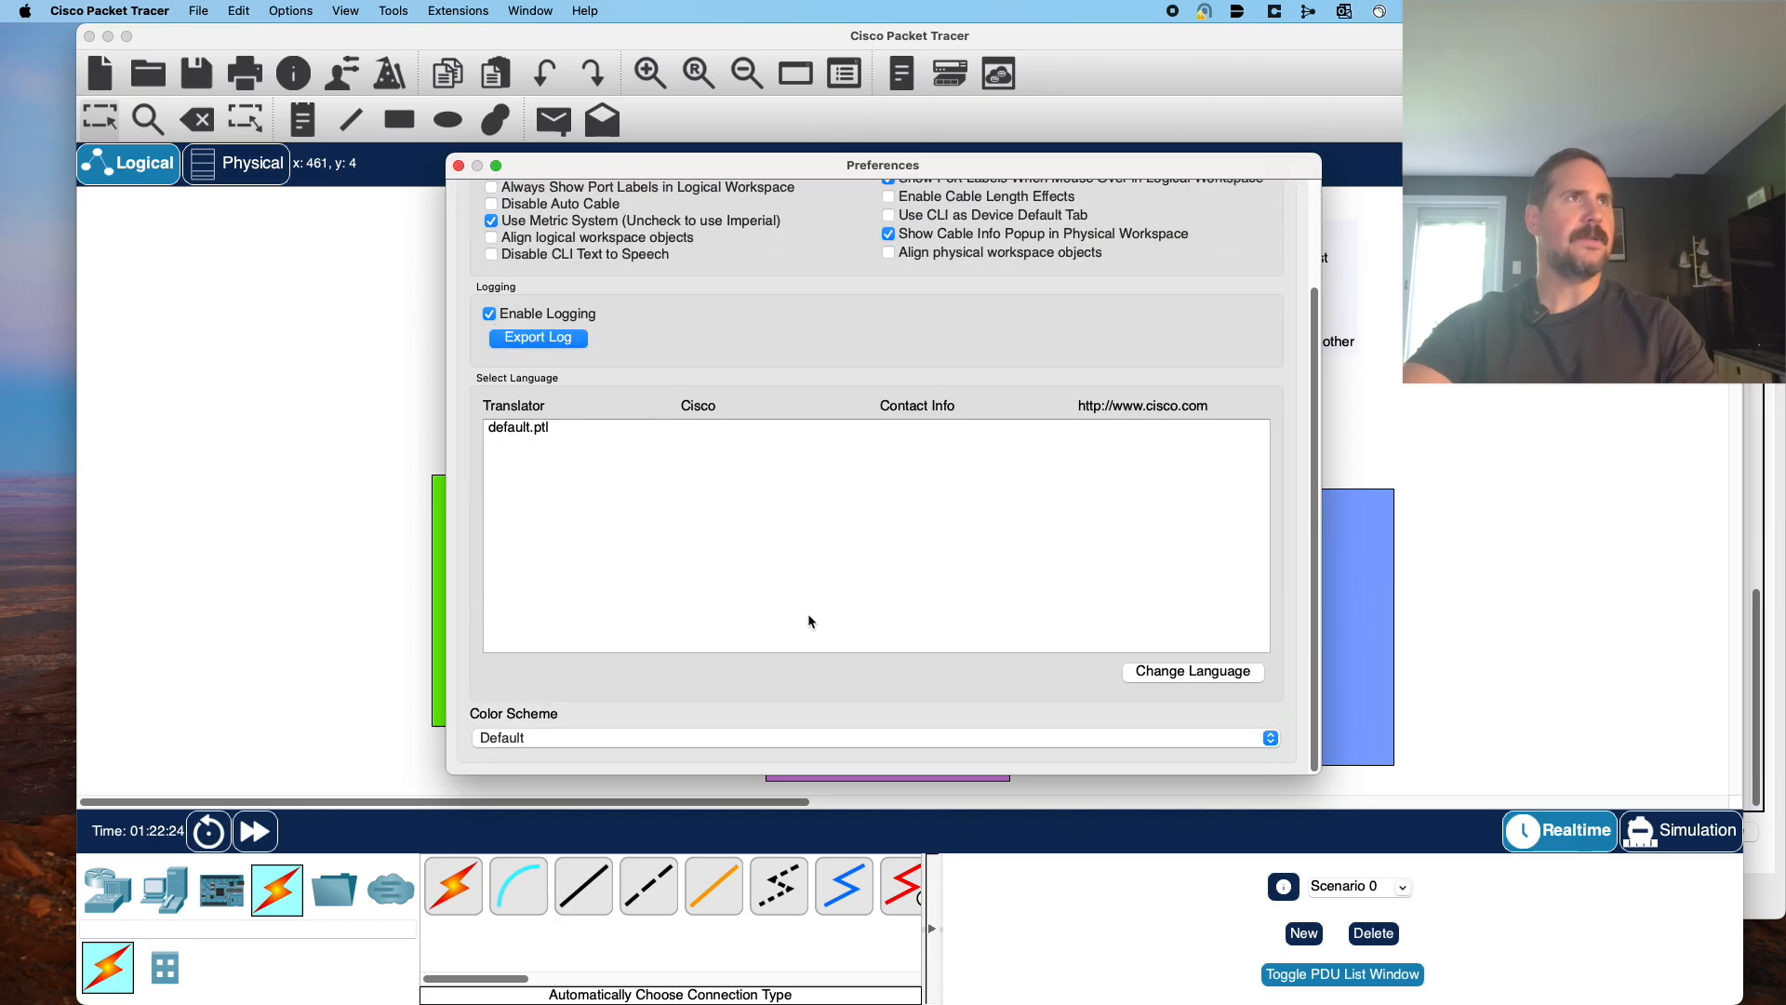
pyautogui.click(458, 165)
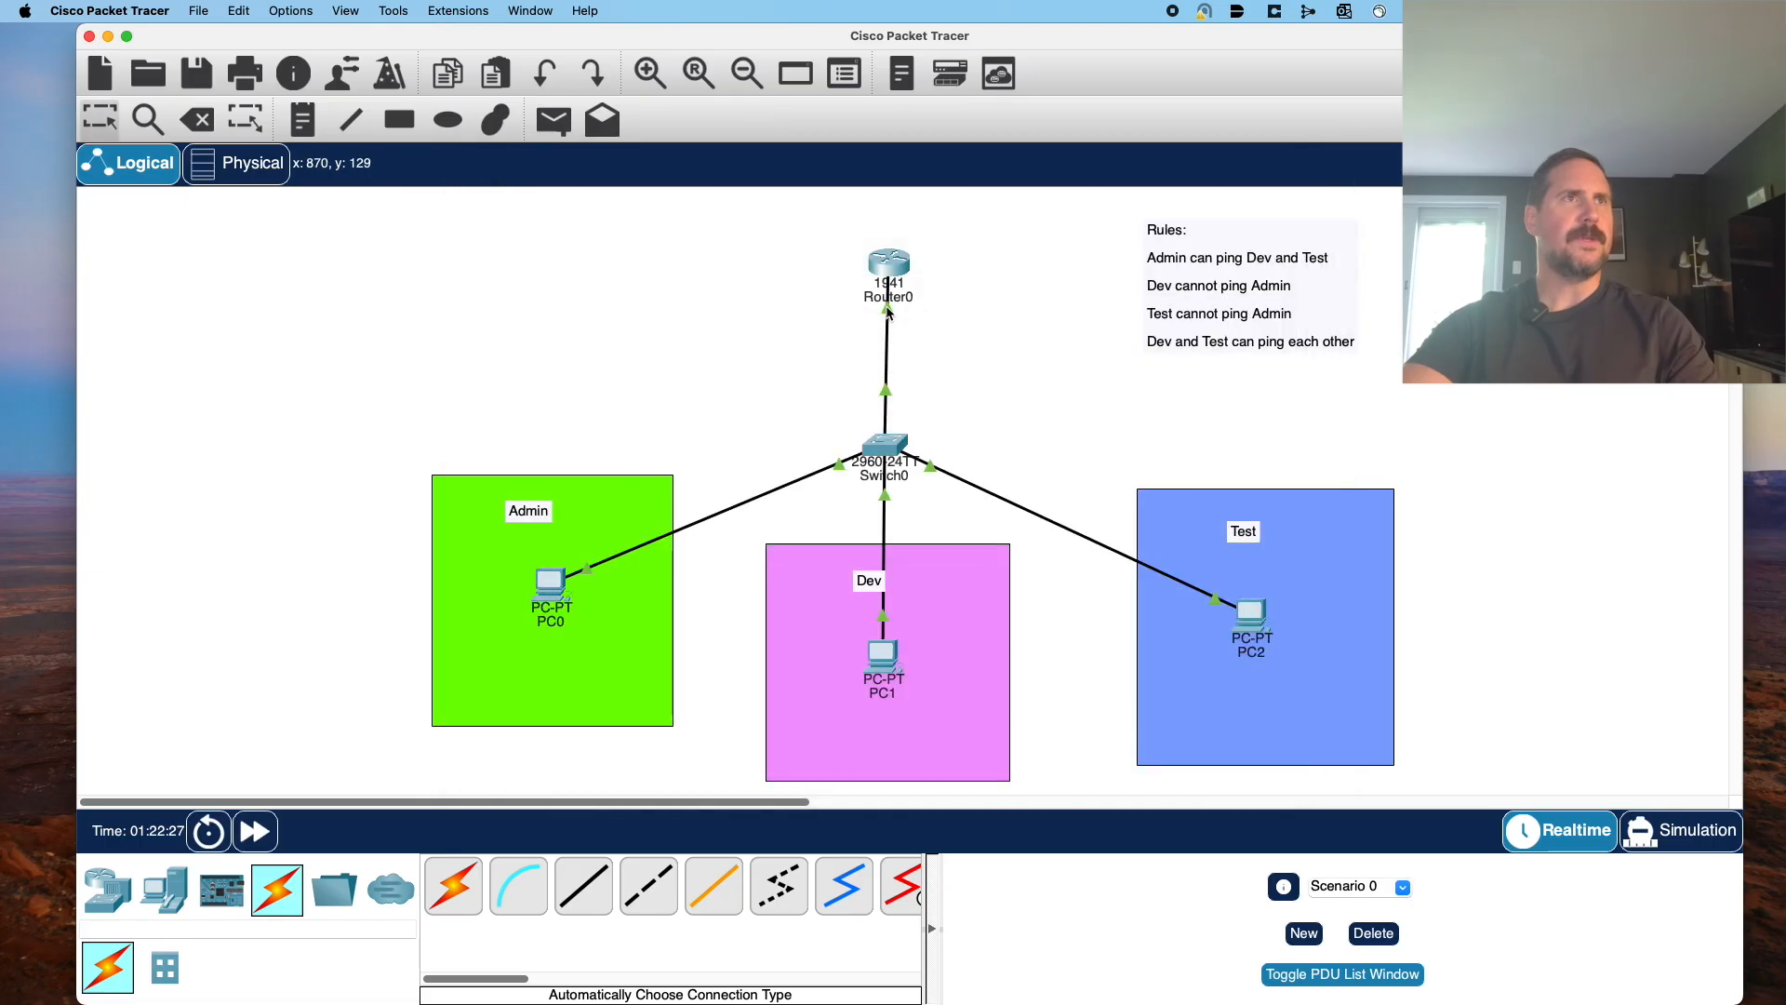
pyautogui.moveTo(887, 311)
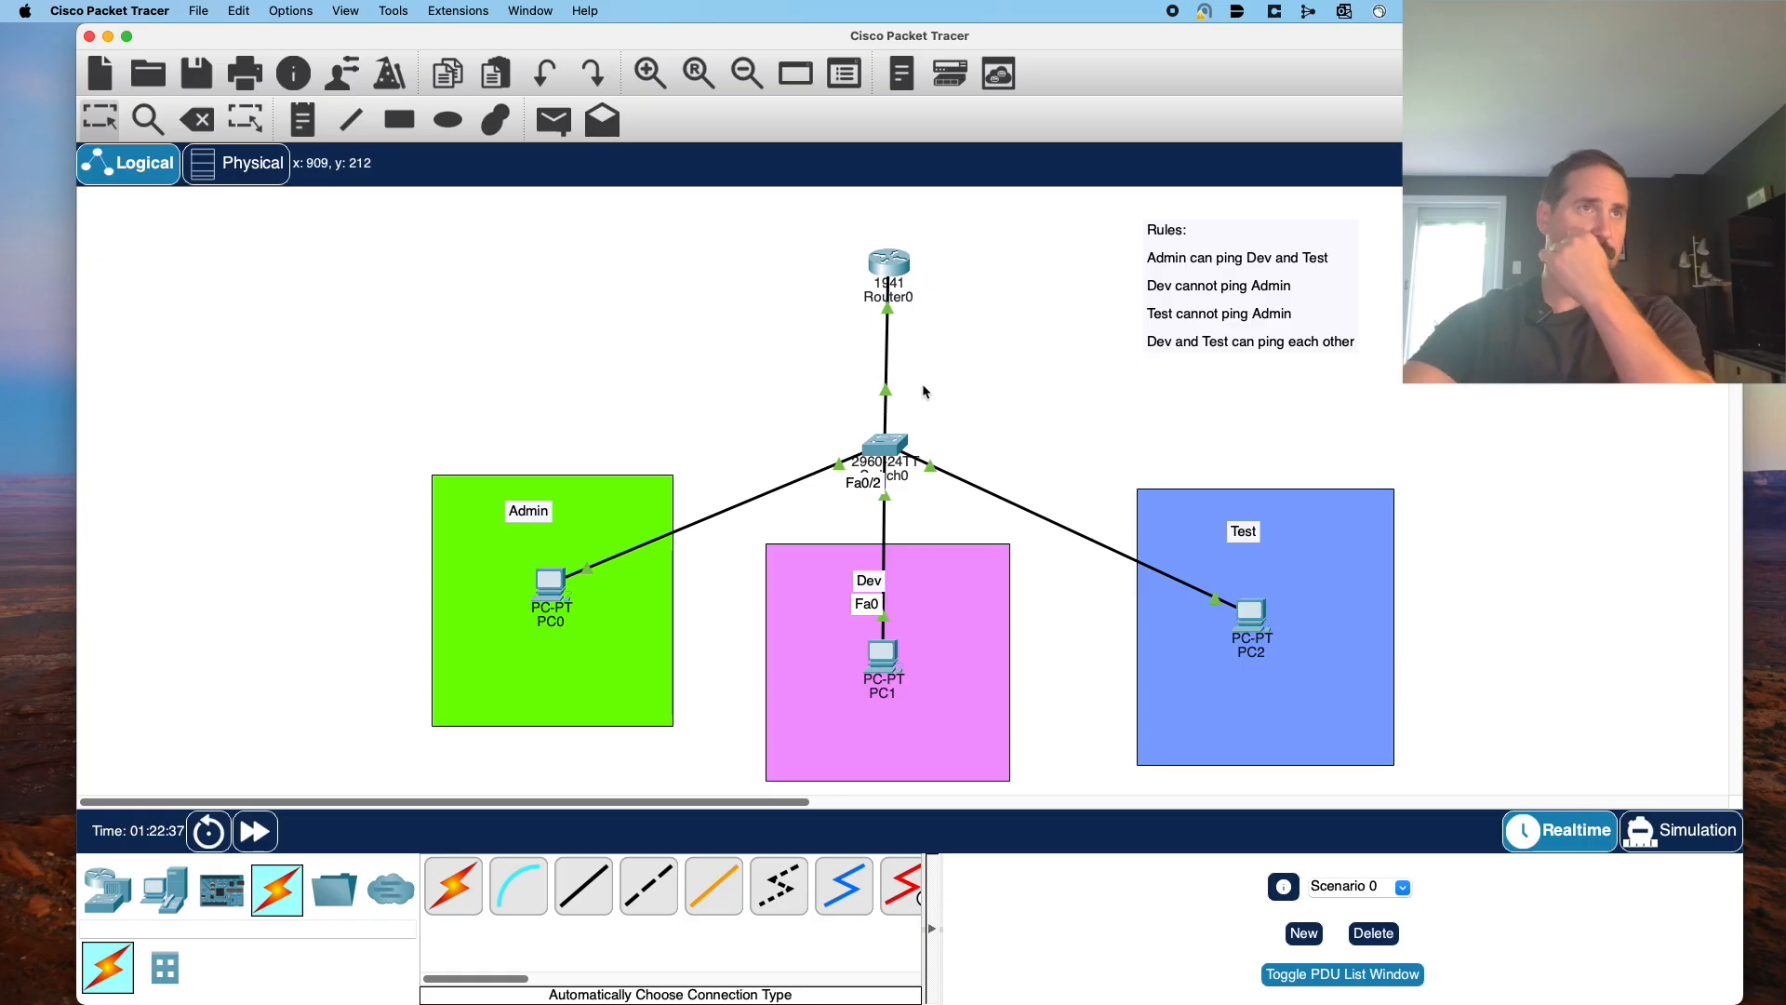
# Open the command line interface of Switch0 and bring up its user prompt.
pyautogui.click(892, 444)
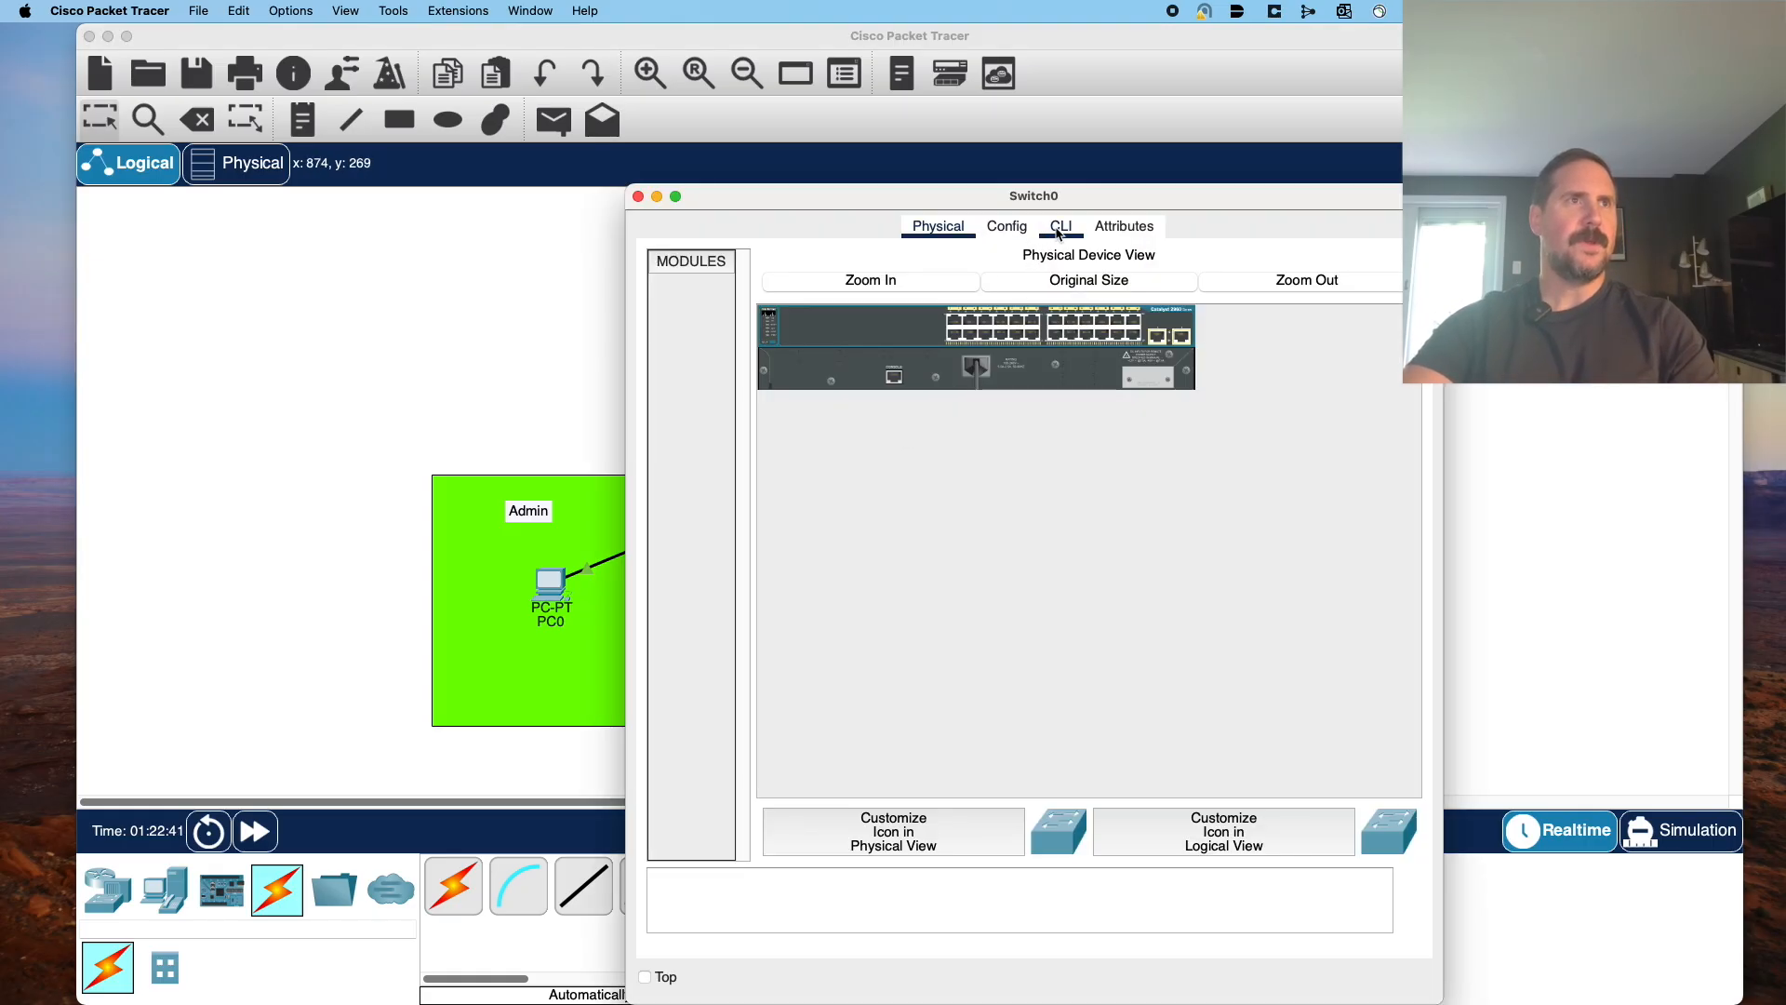
pyautogui.click(1060, 227)
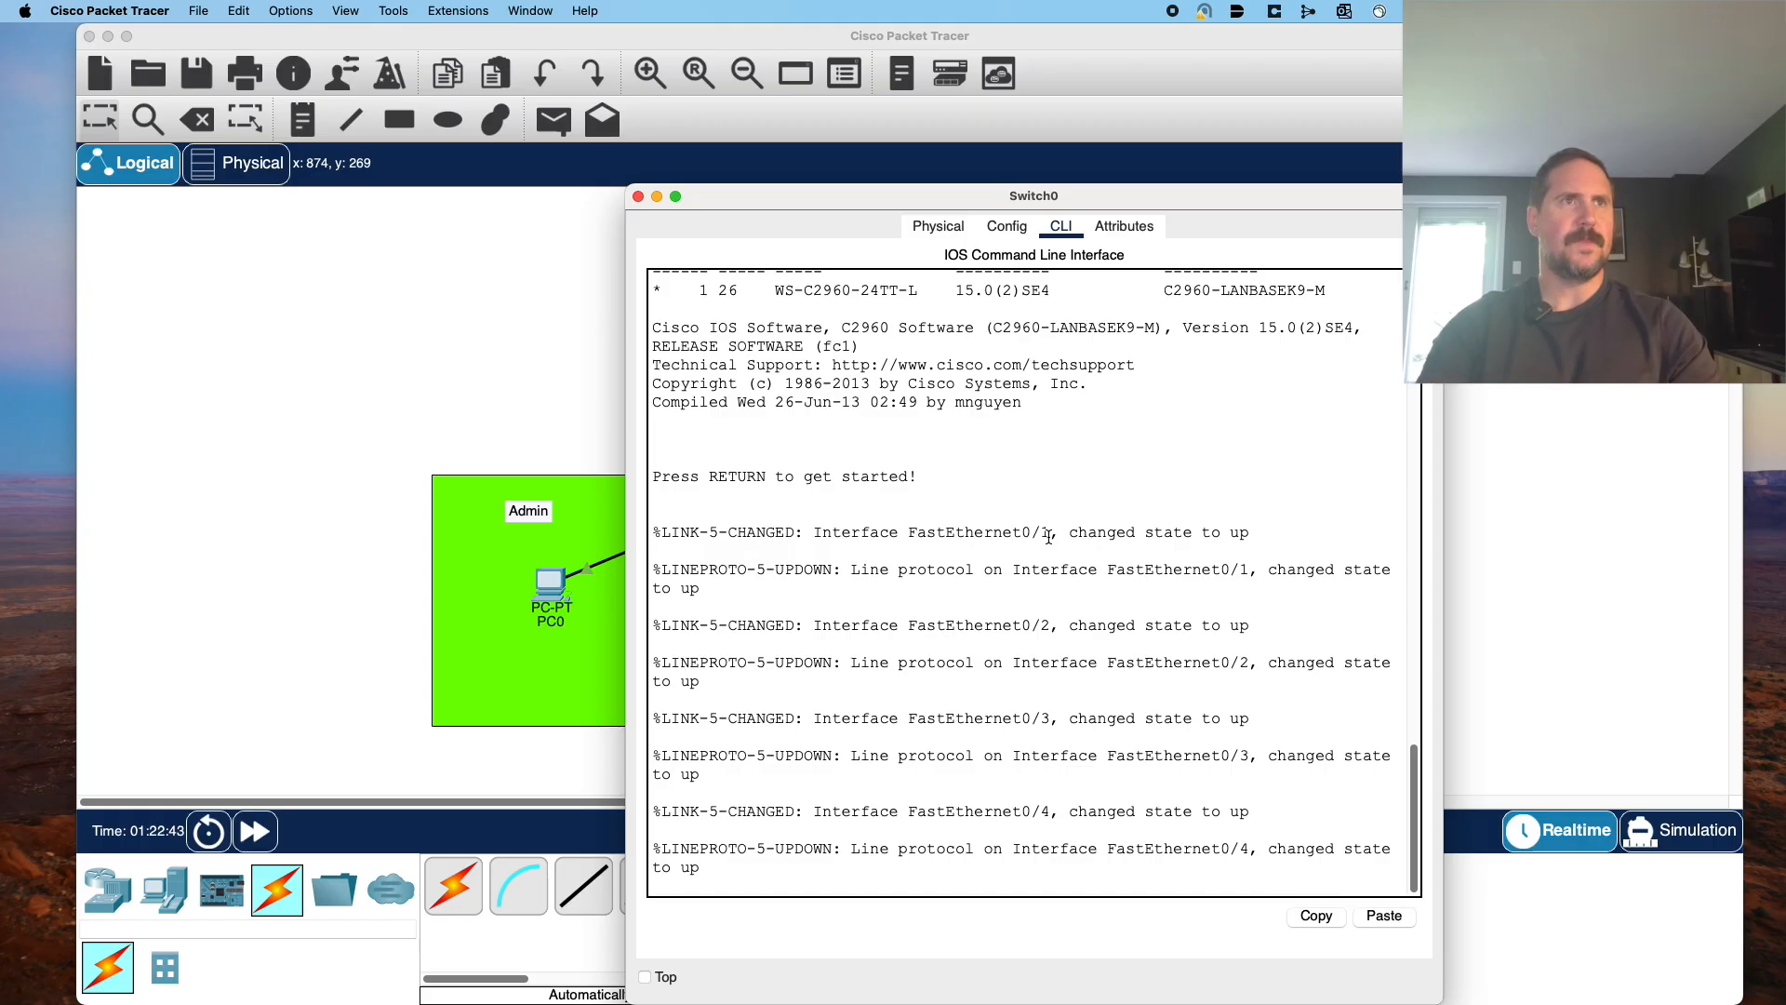
pyautogui.press('Return')
pyautogui.press('Return')
pyautogui.press('Return')
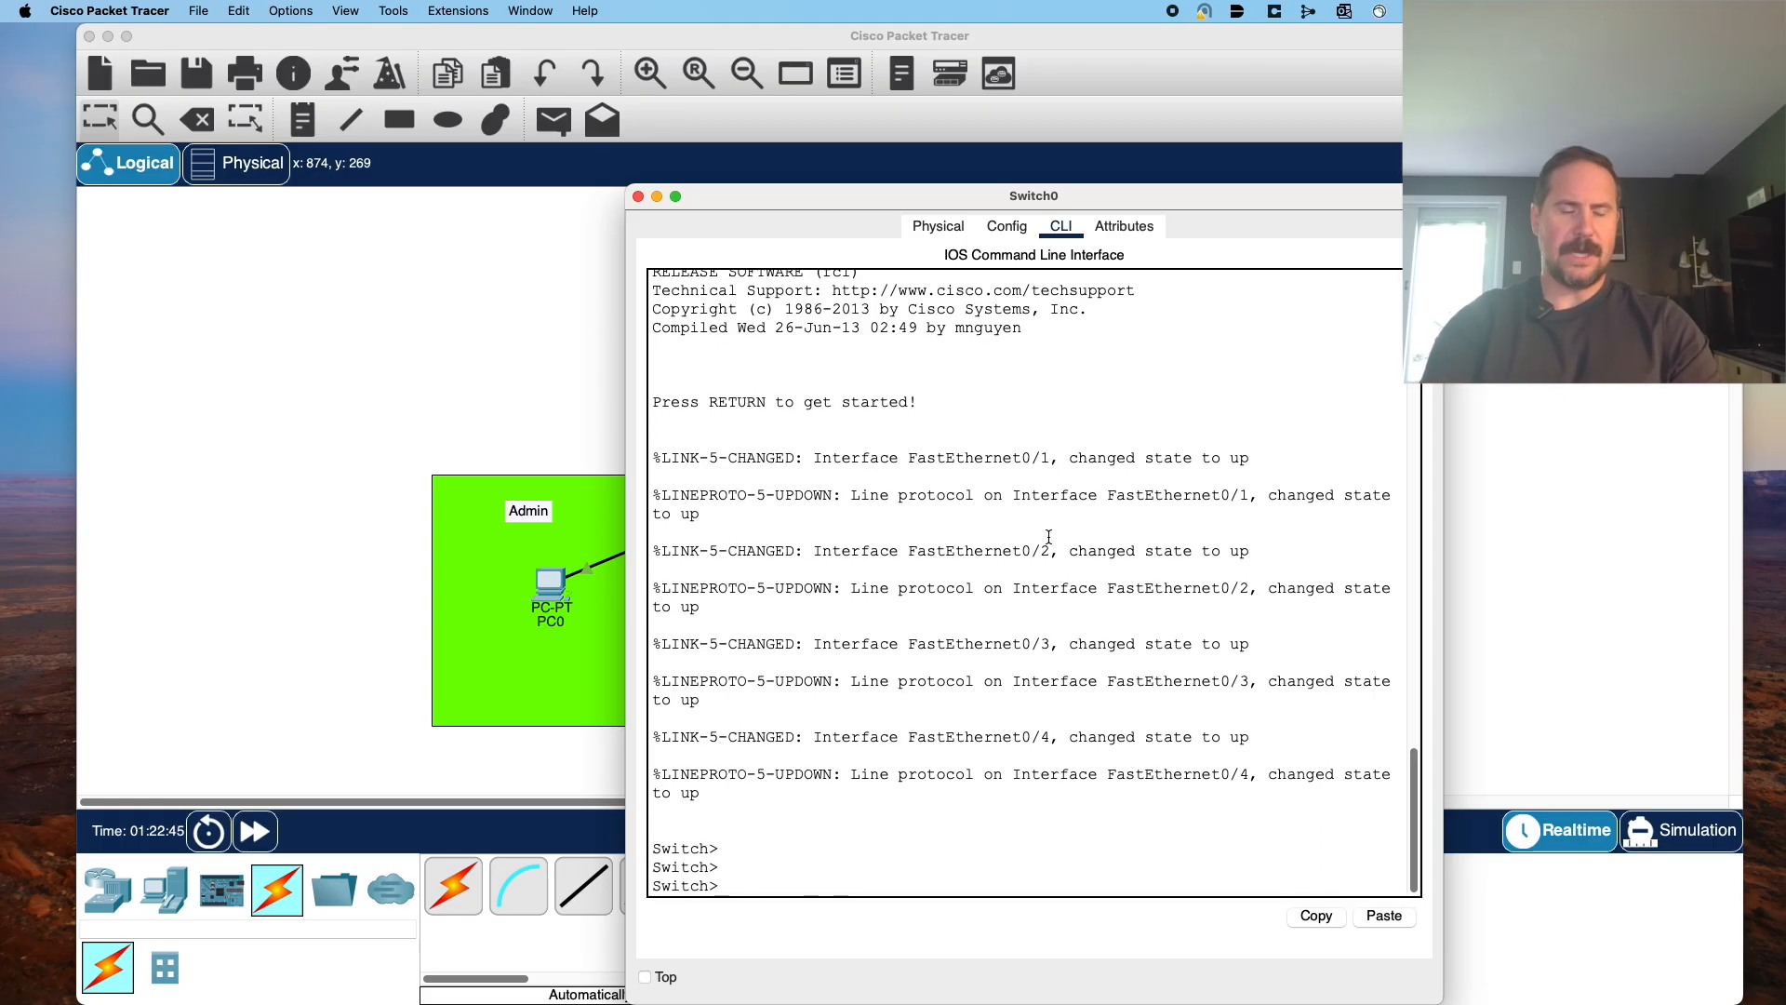
pyautogui.write('i')
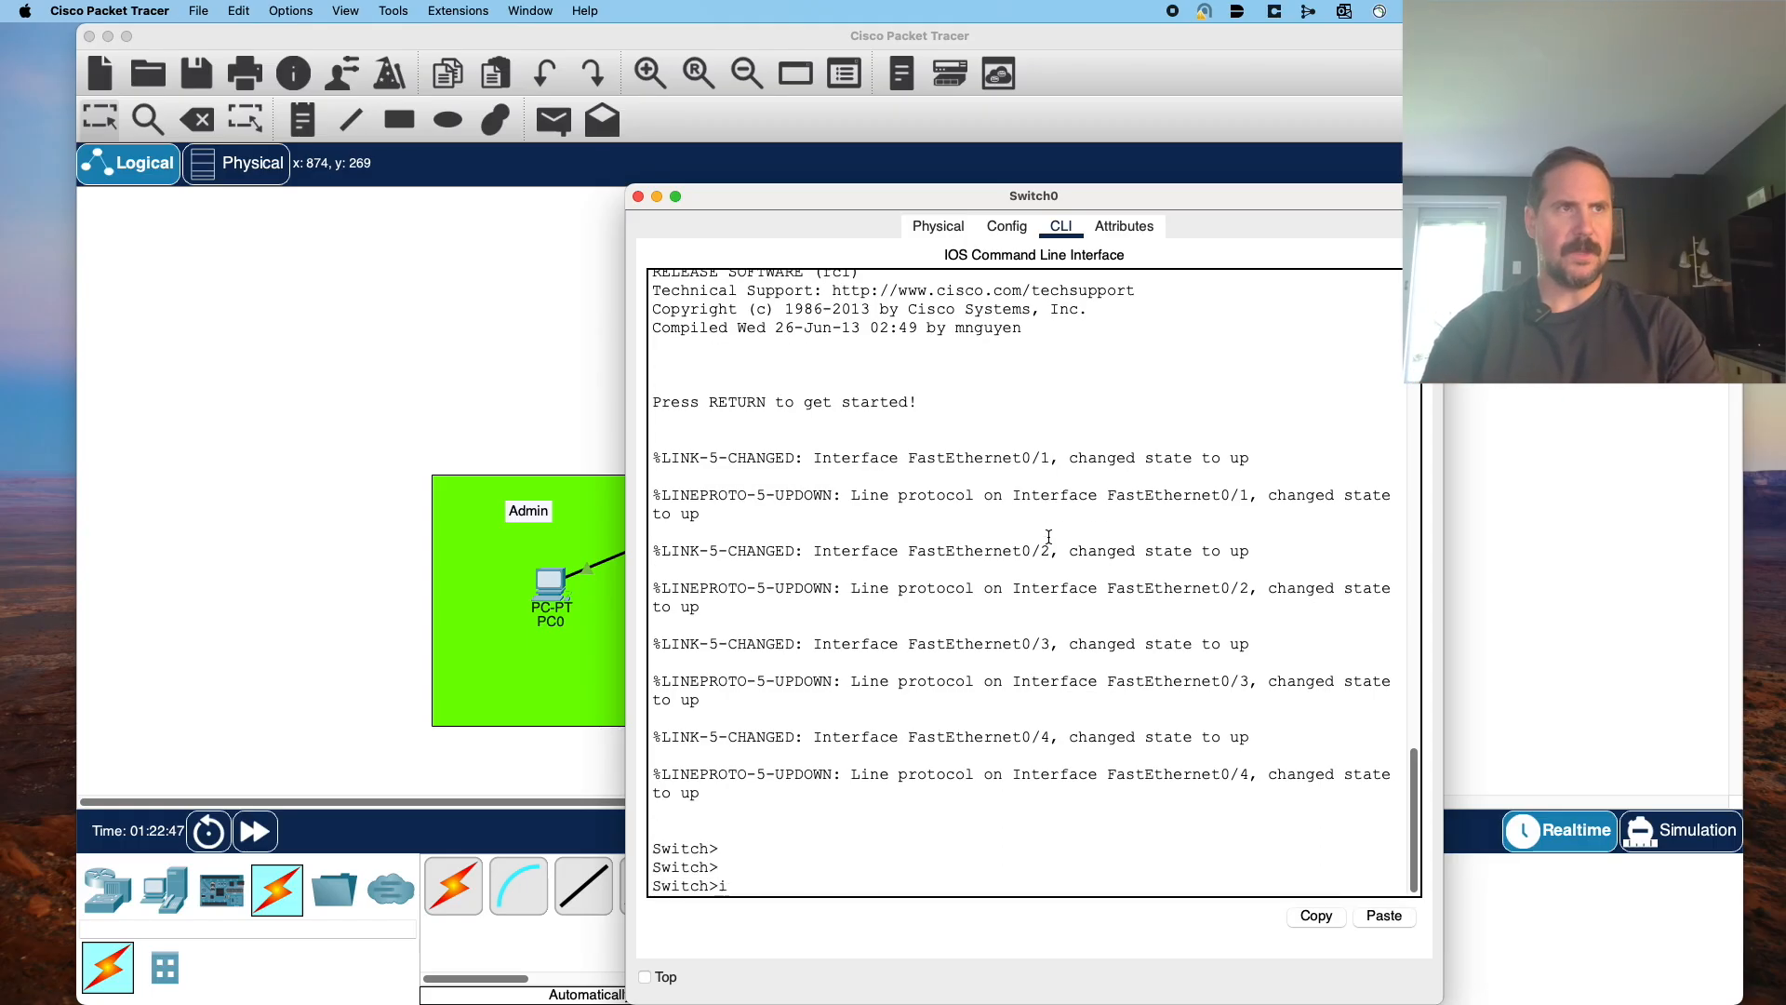
pyautogui.write('nter')
pyautogui.press('Tab')
pyautogui.press('BackSpace')
pyautogui.press('BackSpace')
pyautogui.press('BackSpace')
# Enter privileged mode on Switch0 and go into global configuration mode with conf t.
pyautogui.write('en')
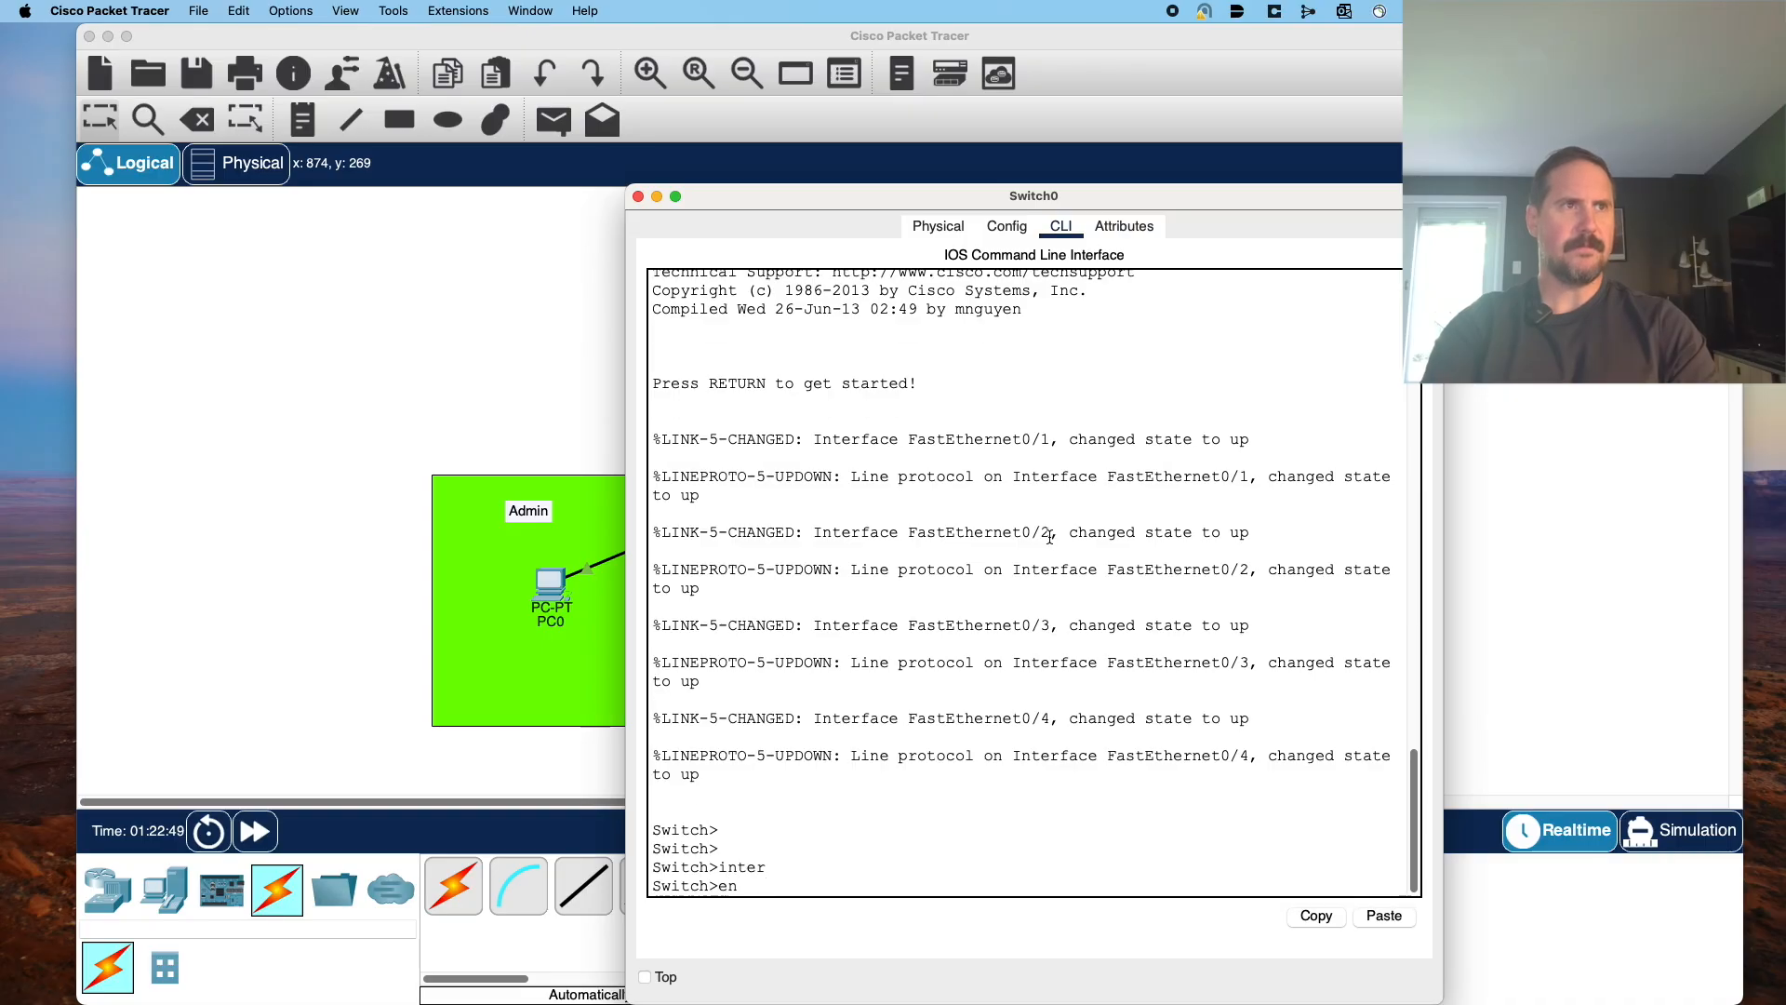
pyautogui.press('Return')
pyautogui.write('conf t')
pyautogui.press('Return')
# Enter interface configuration for fastEthernet 0/1 and list the commands available there.
pyautogui.write('inter')
pyautogui.press('Tab')
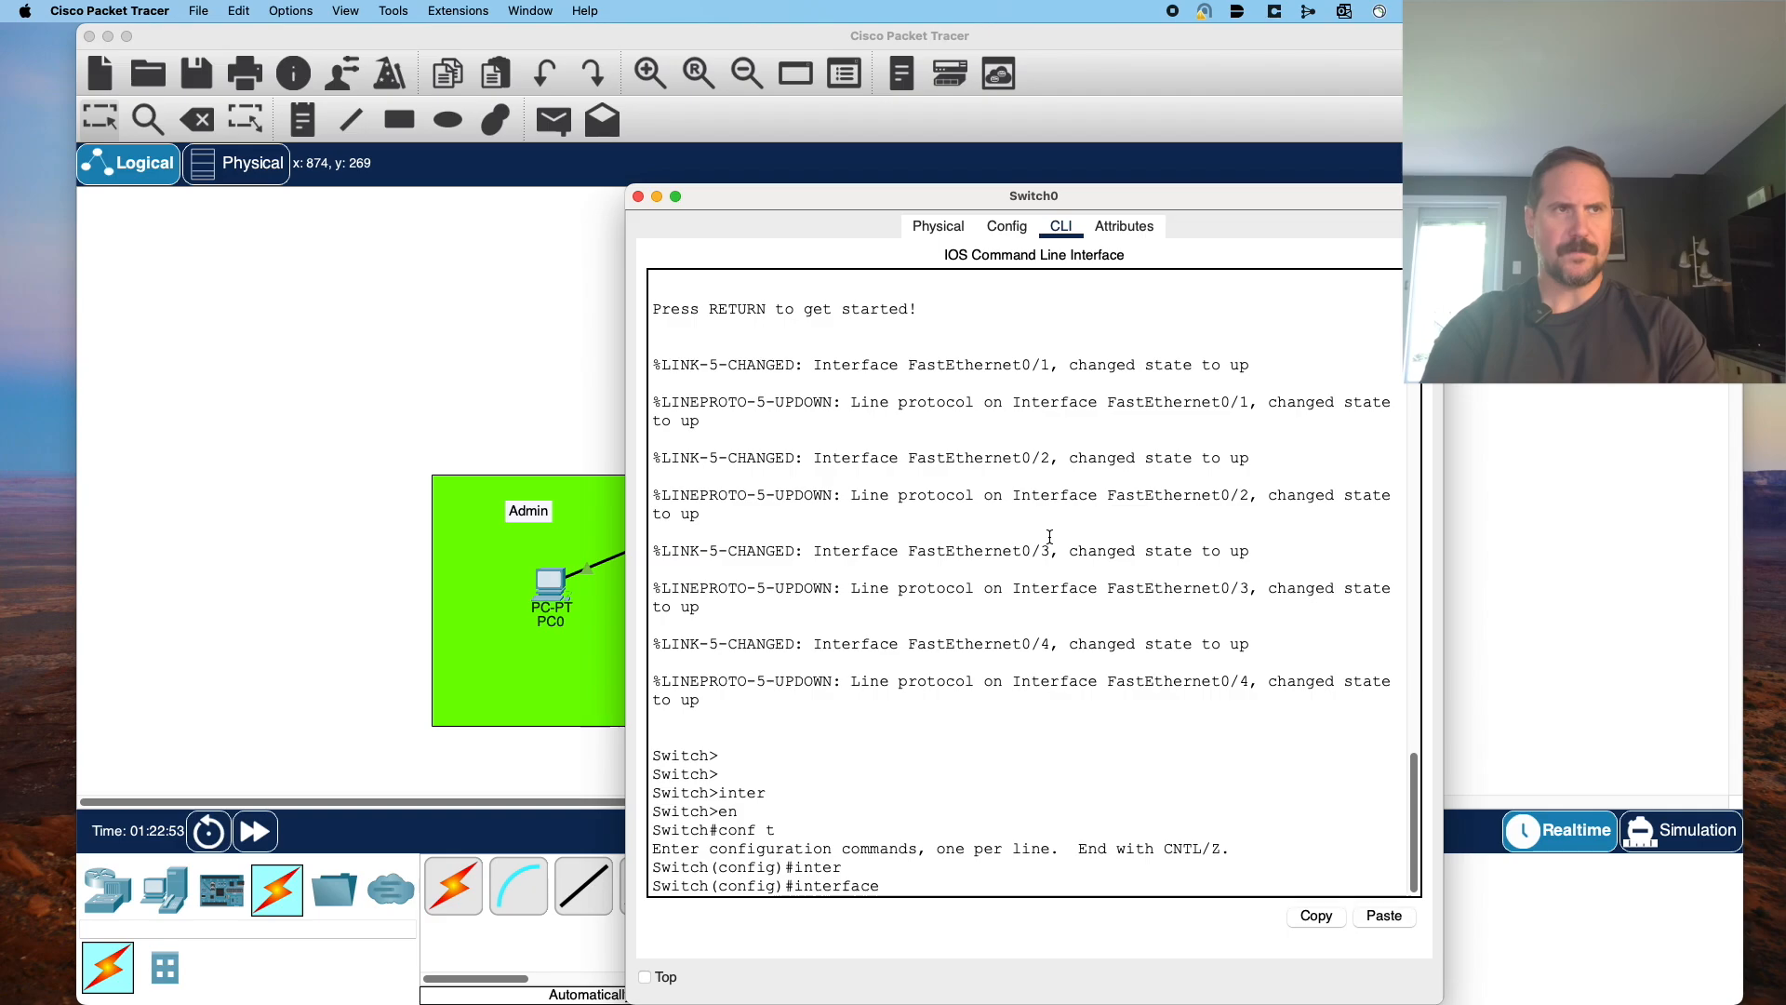
pyautogui.write('fa')
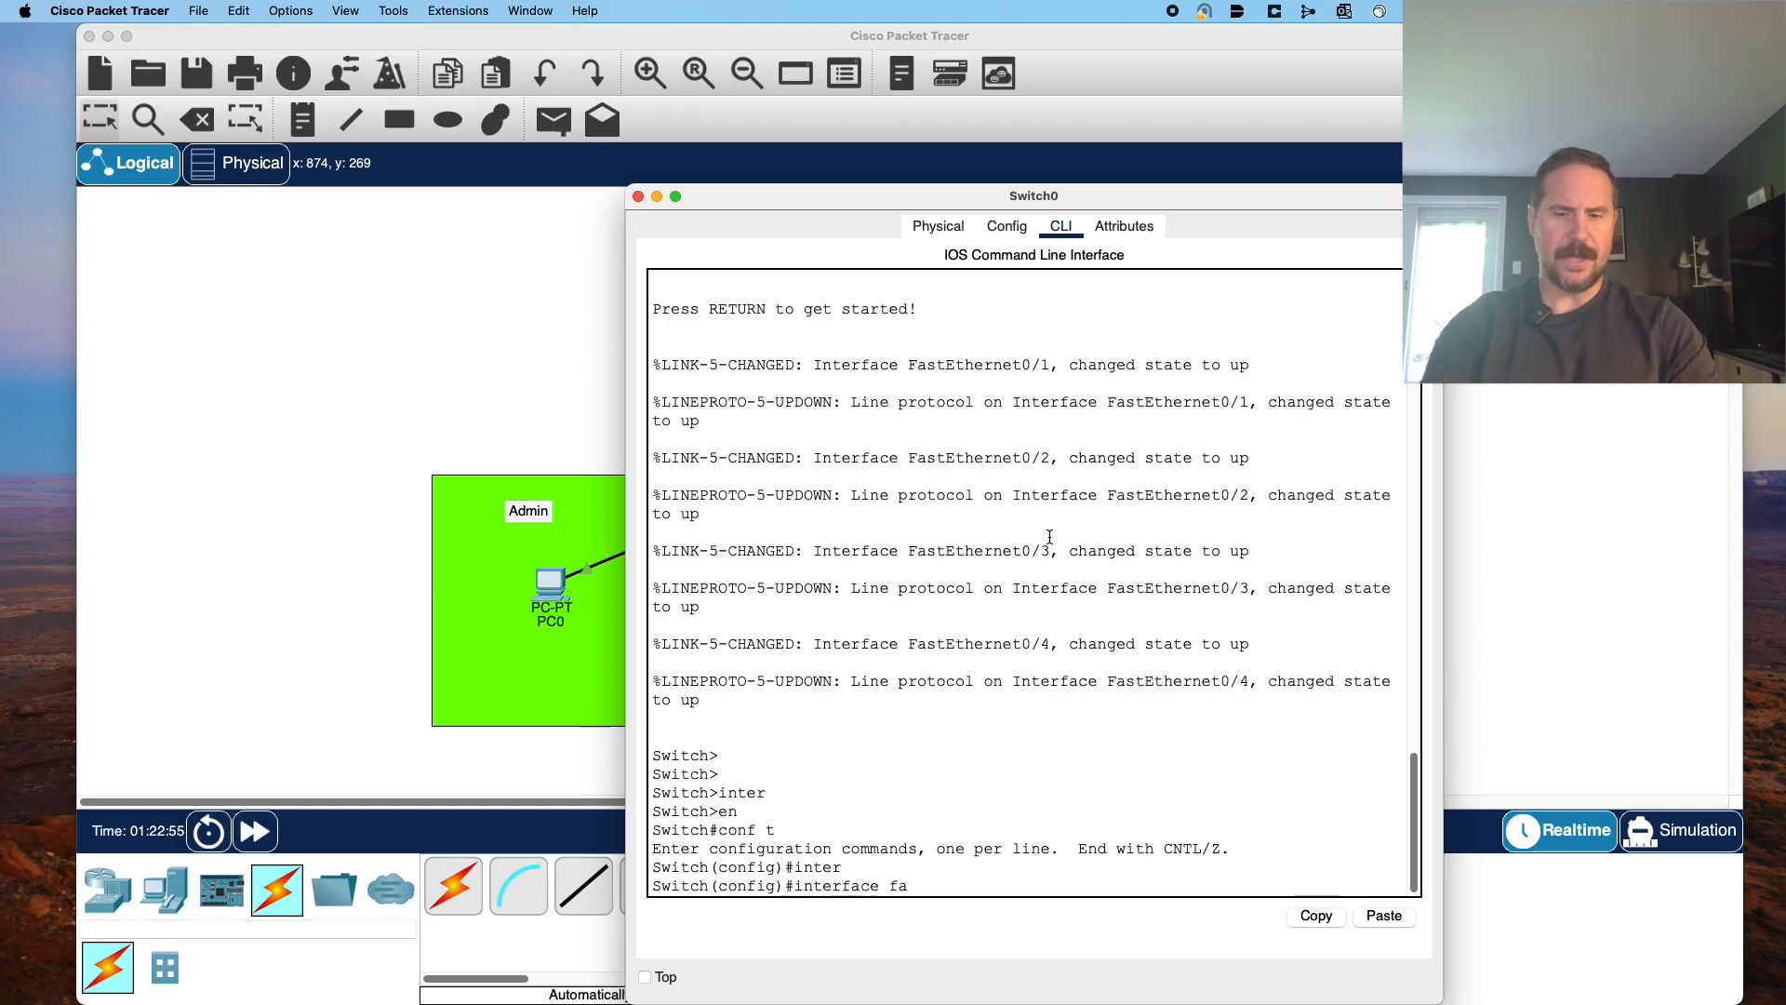
pyautogui.press('Tab')
pyautogui.write('0/1')
pyautogui.press('Return')
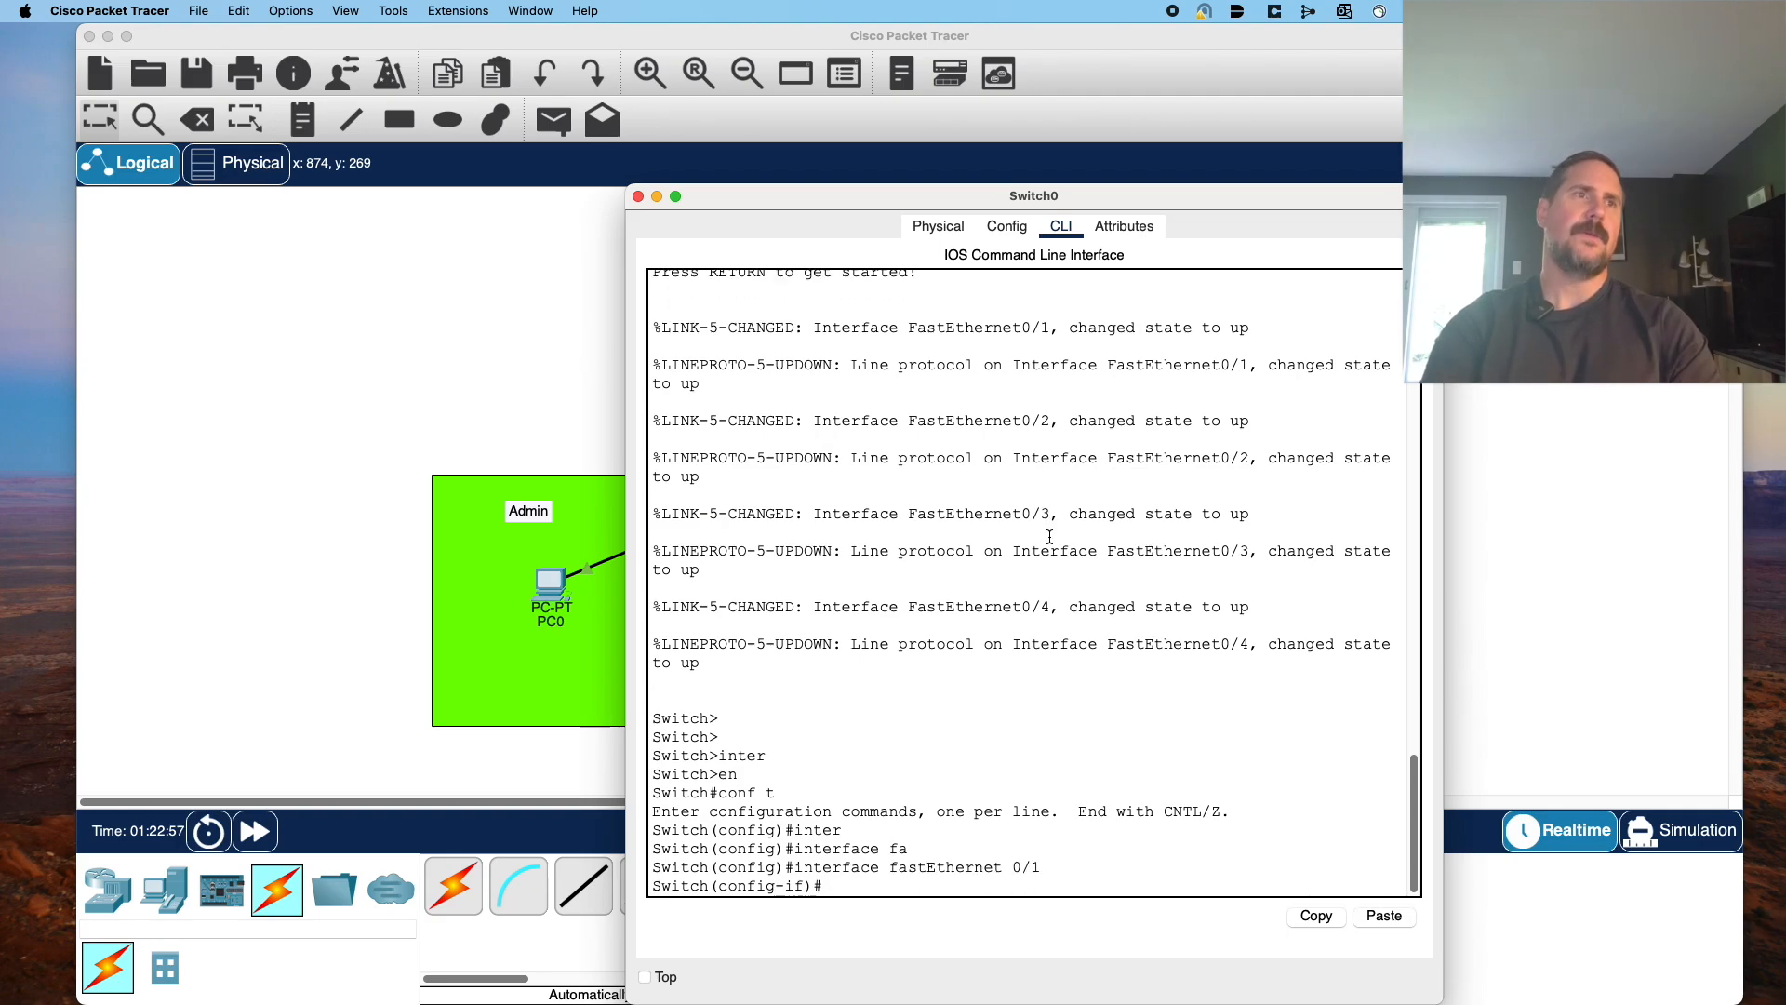
pyautogui.write('?')
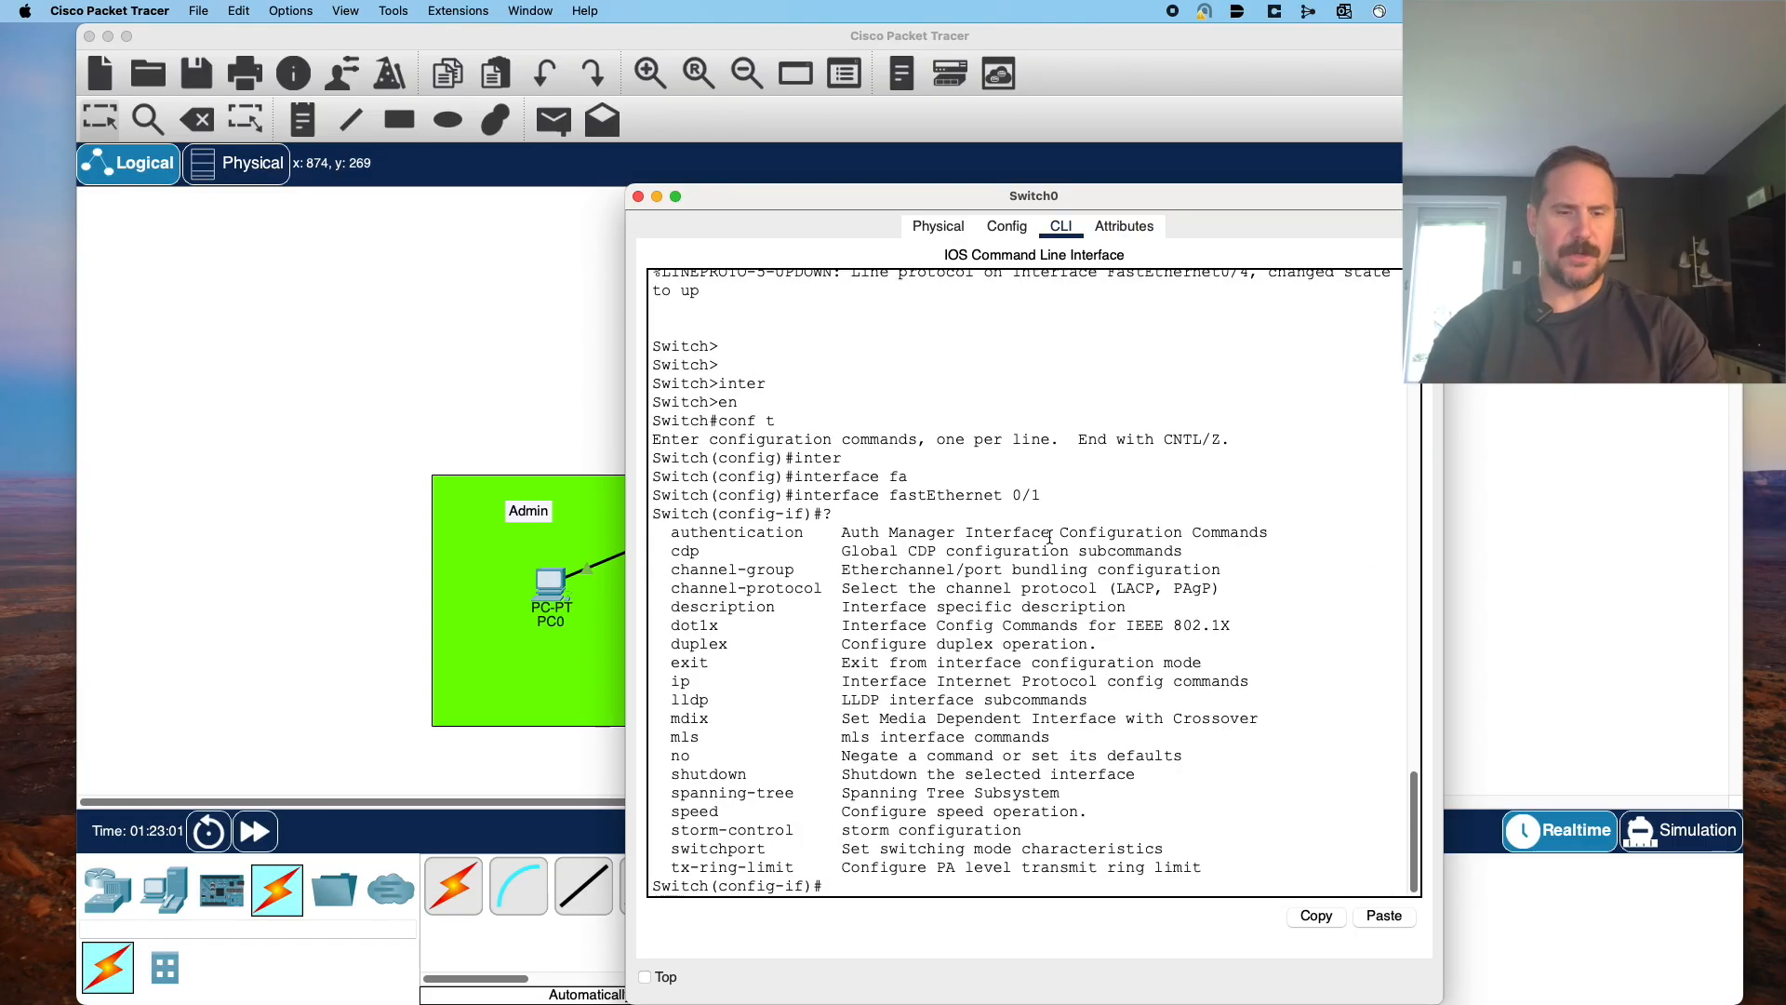
# Set the fastEthernet 0/1 port to access mode with switchport mode access.
pyautogui.write('swit')
pyautogui.press('Tab')
pyautogui.write('mo')
pyautogui.press('Tab')
pyautogui.write('acces')
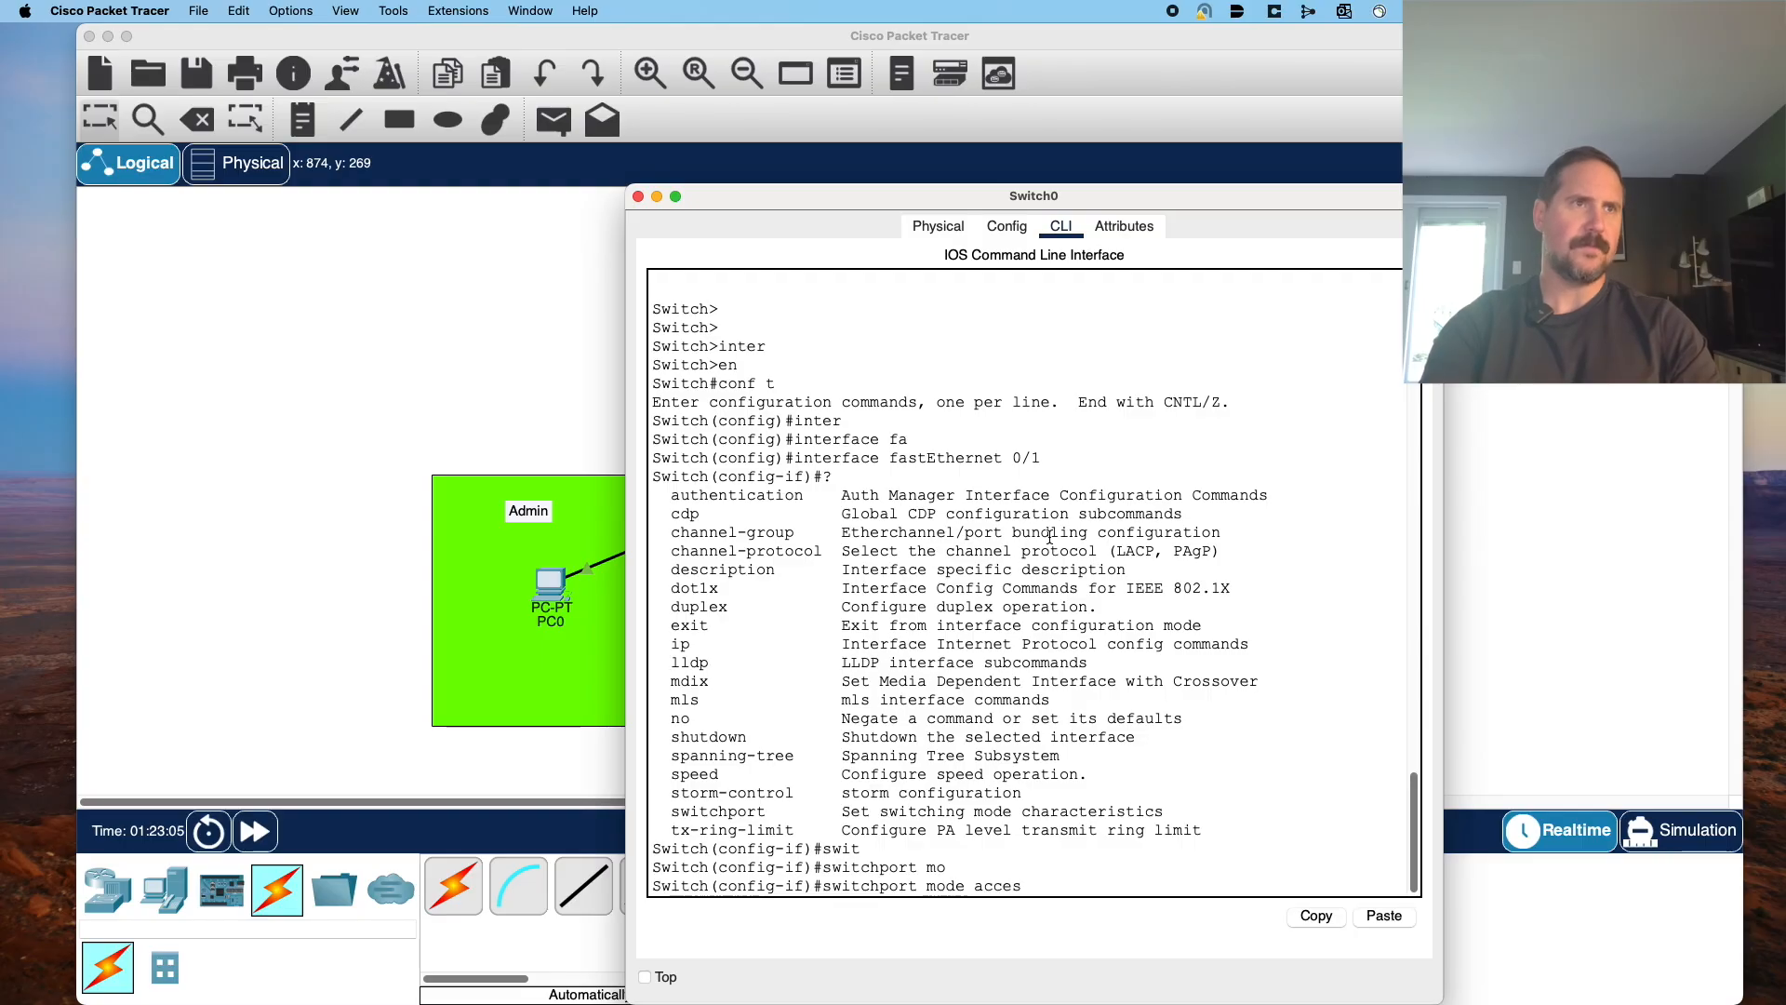
pyautogui.write('s')
pyautogui.press('Return')
# Check the allowed VLAN ID range, assign fastEthernet 0/1 to access VLAN 10 and exit the interface configuration.
pyautogui.write('swit')
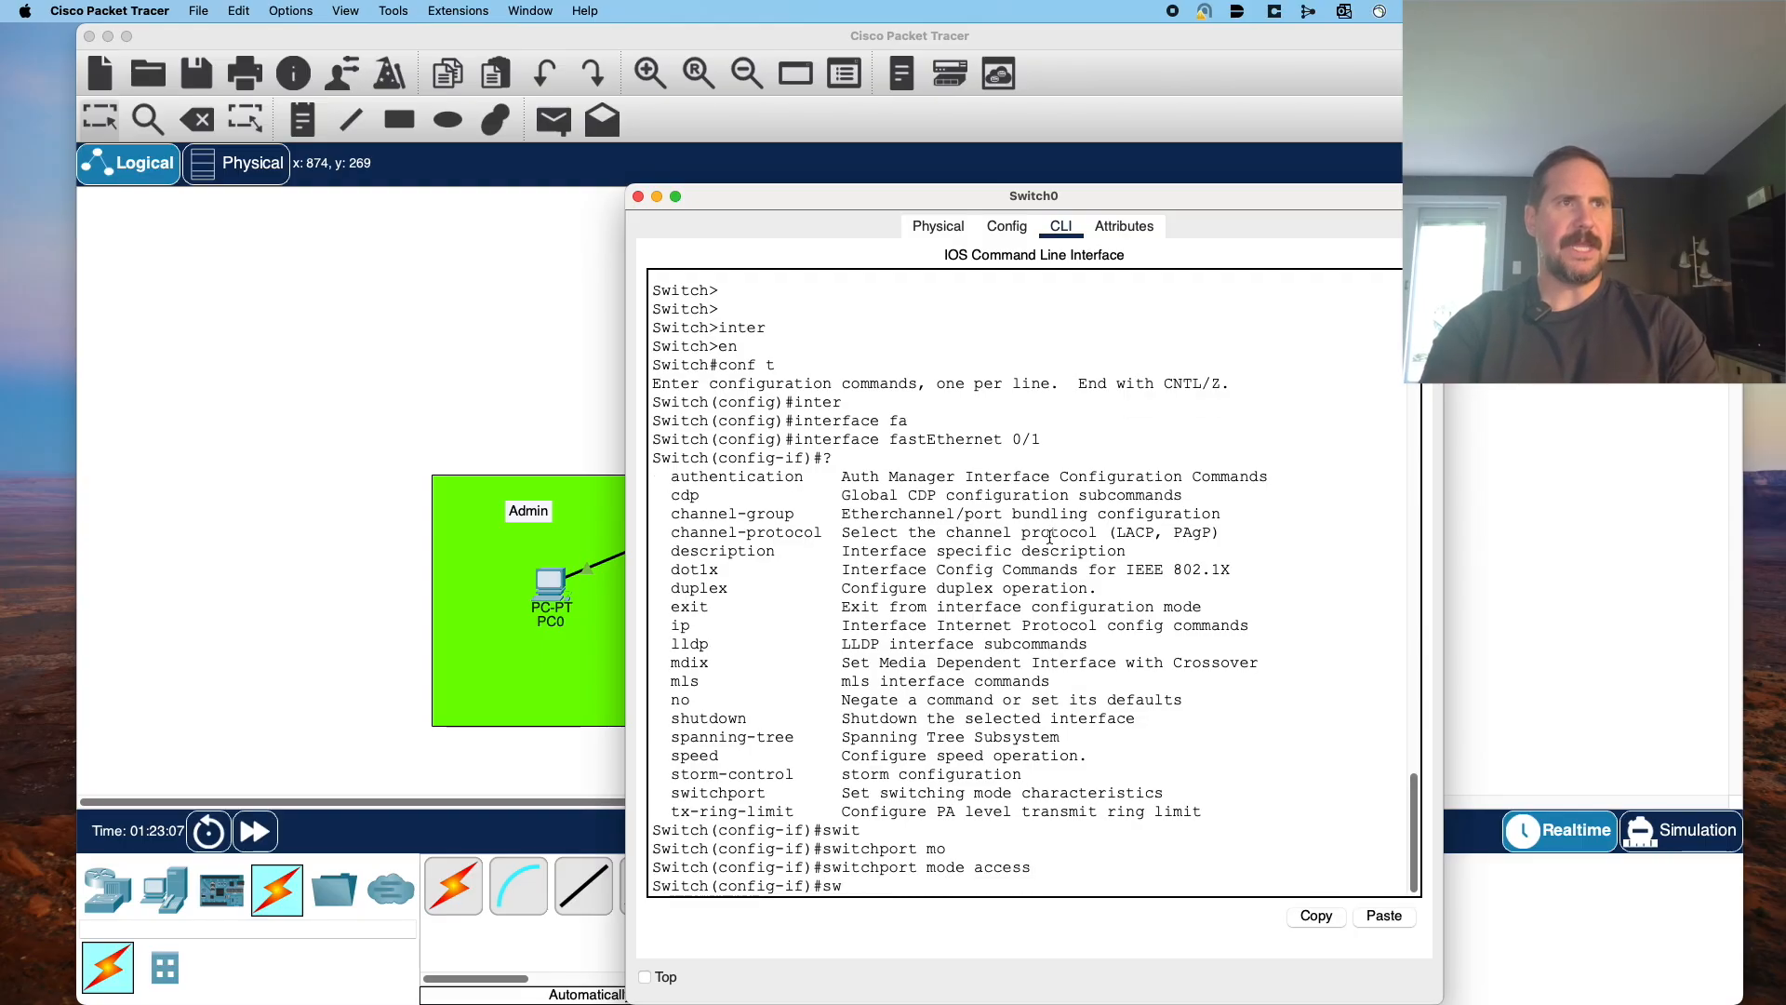
pyautogui.press('Tab')
pyautogui.write('acc')
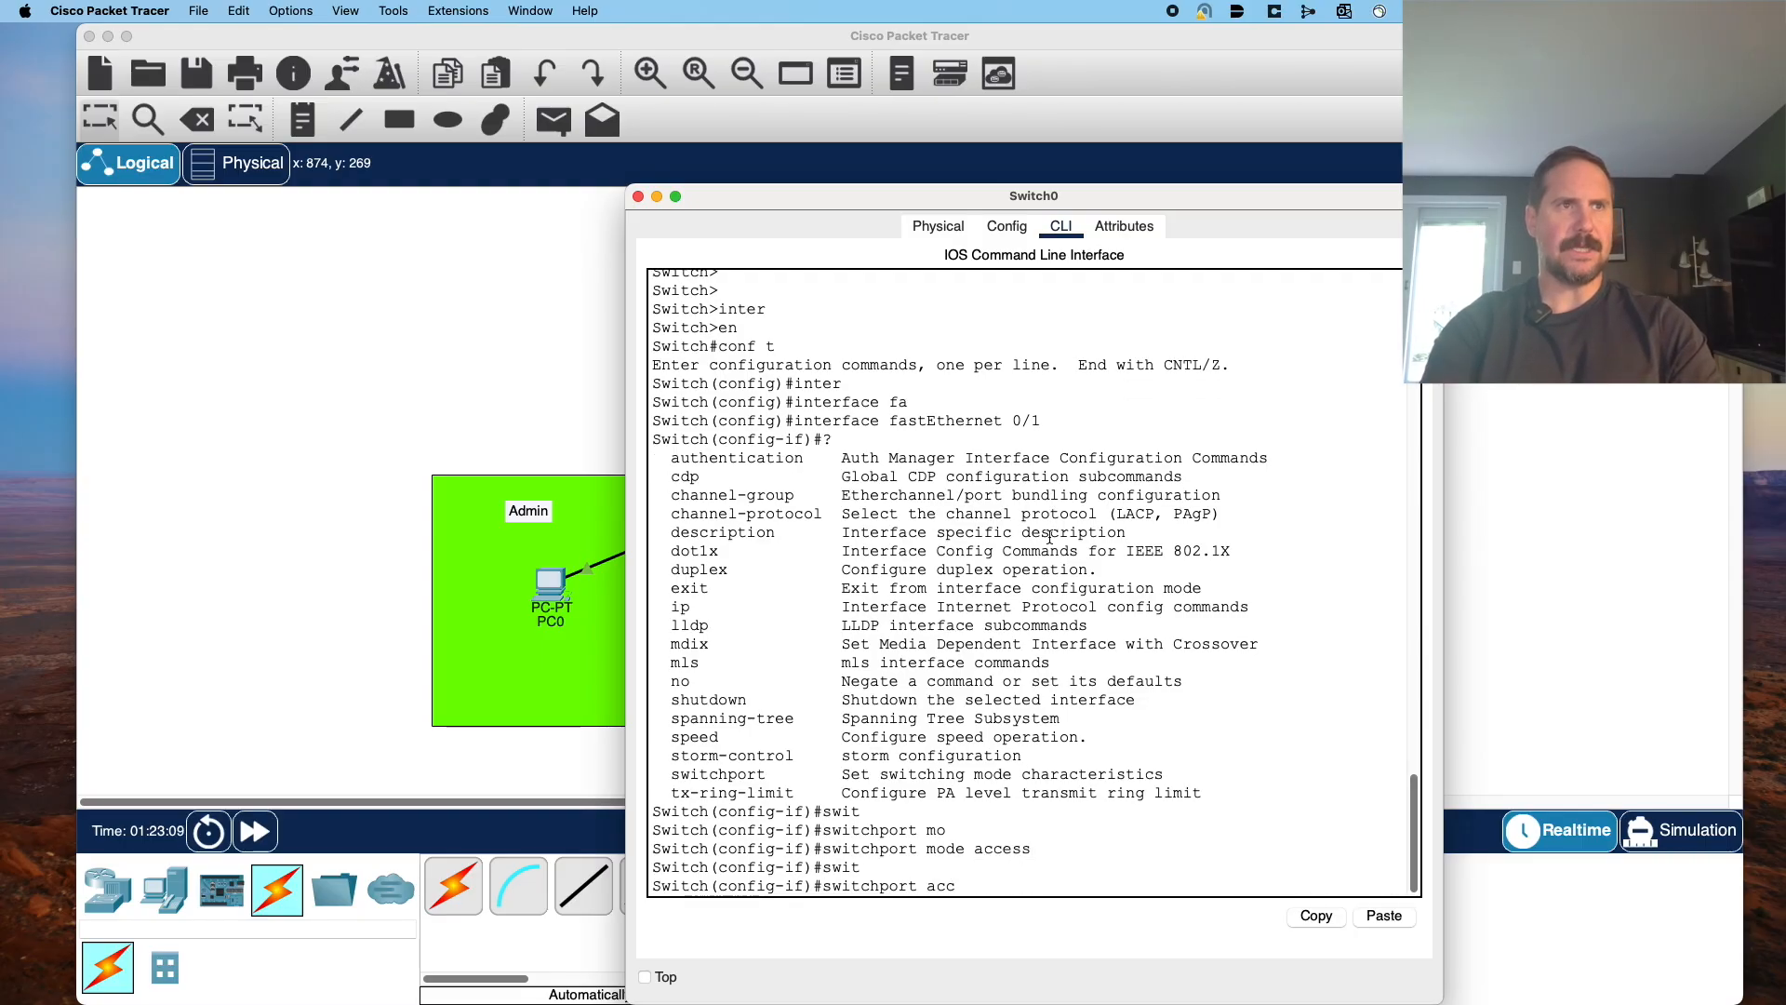
pyautogui.write('ess vlan ')
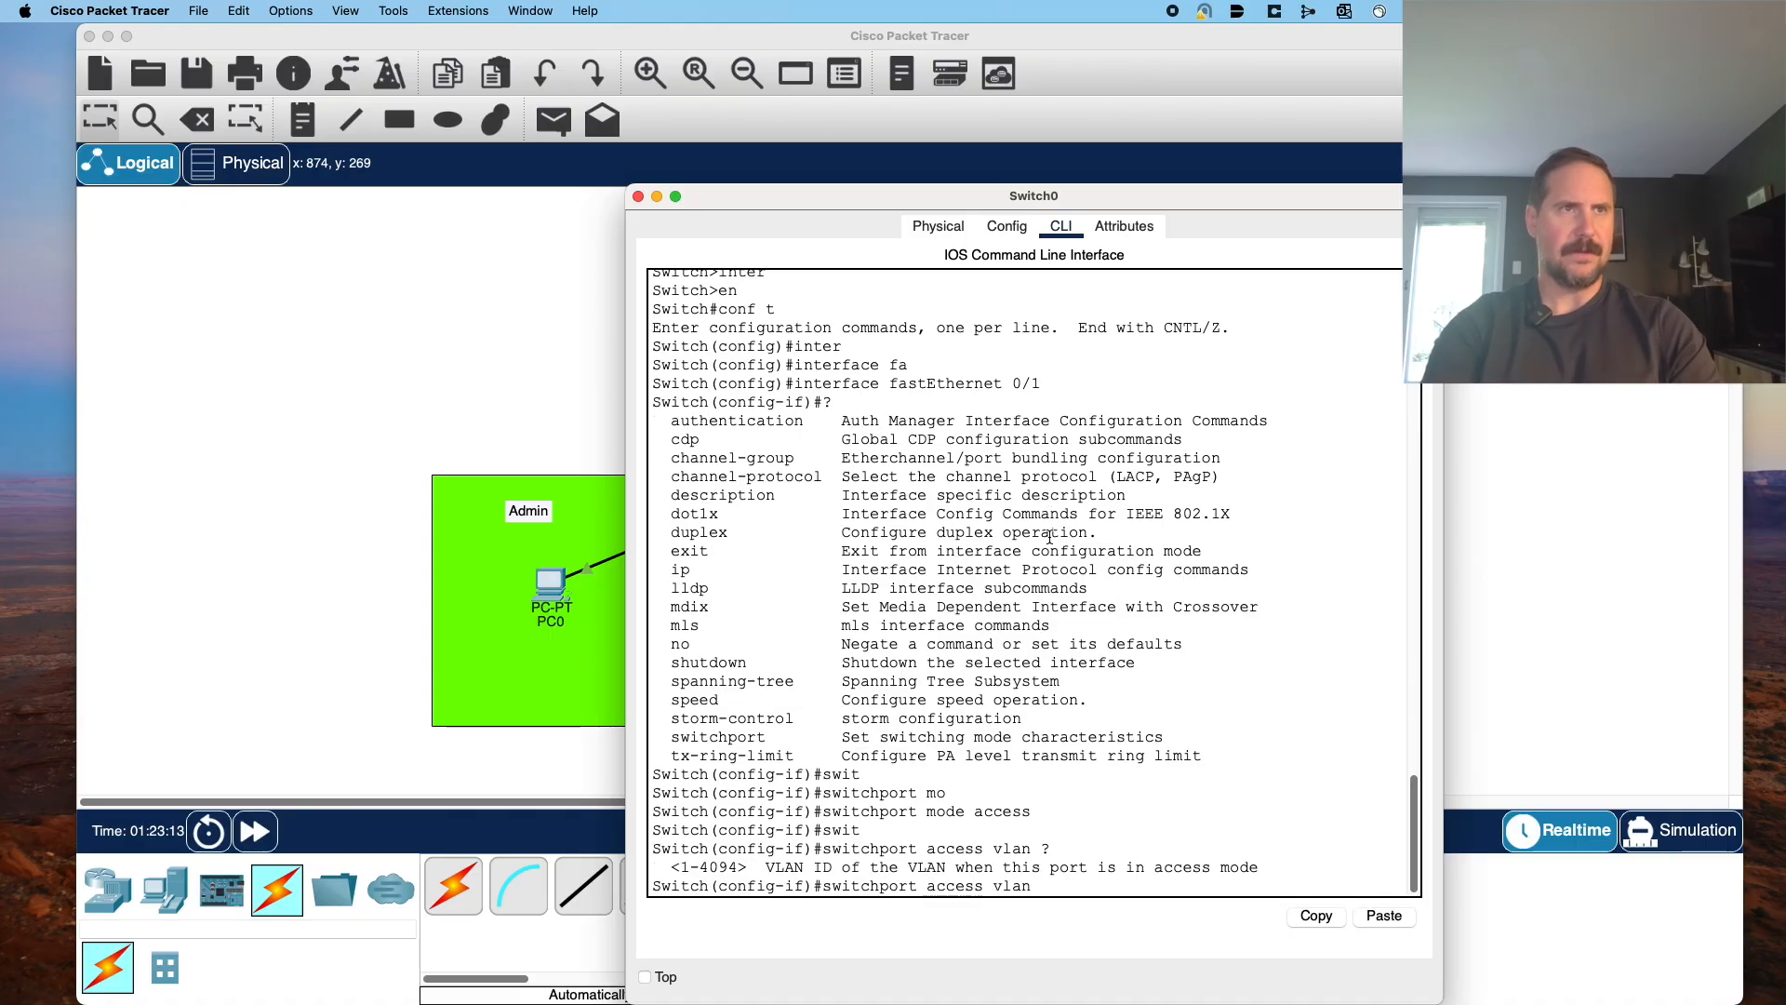
pyautogui.write('?10')
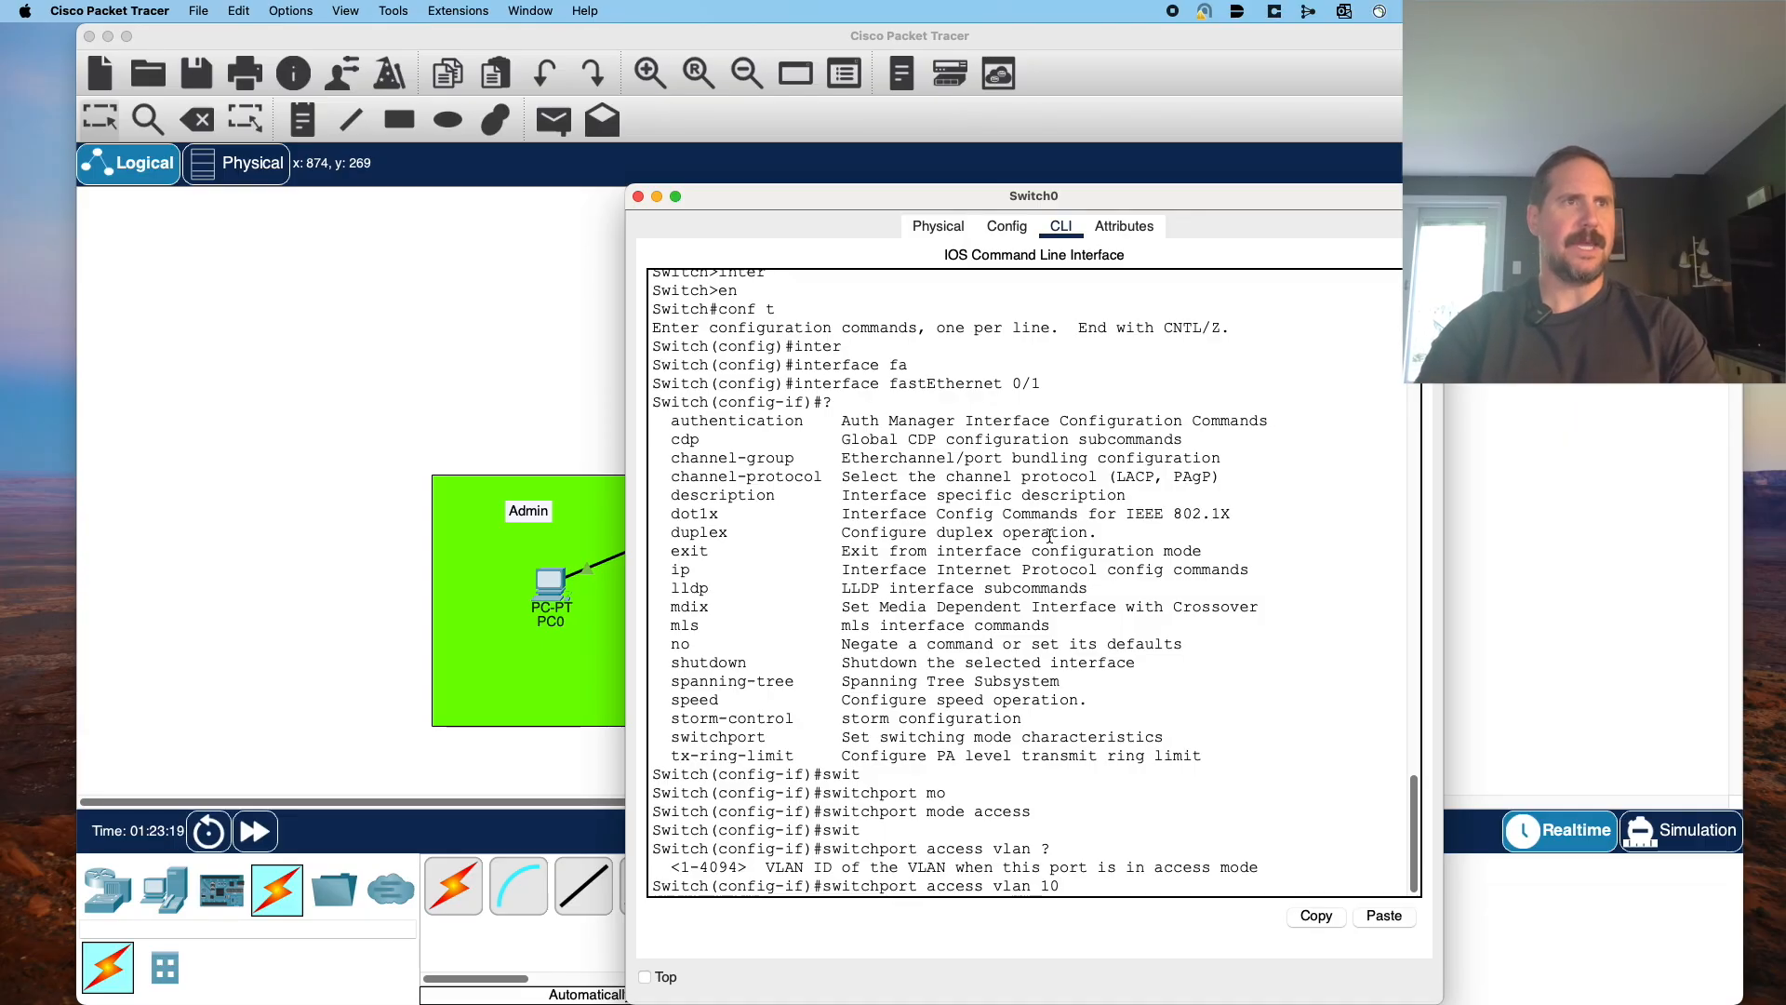
pyautogui.press('Return')
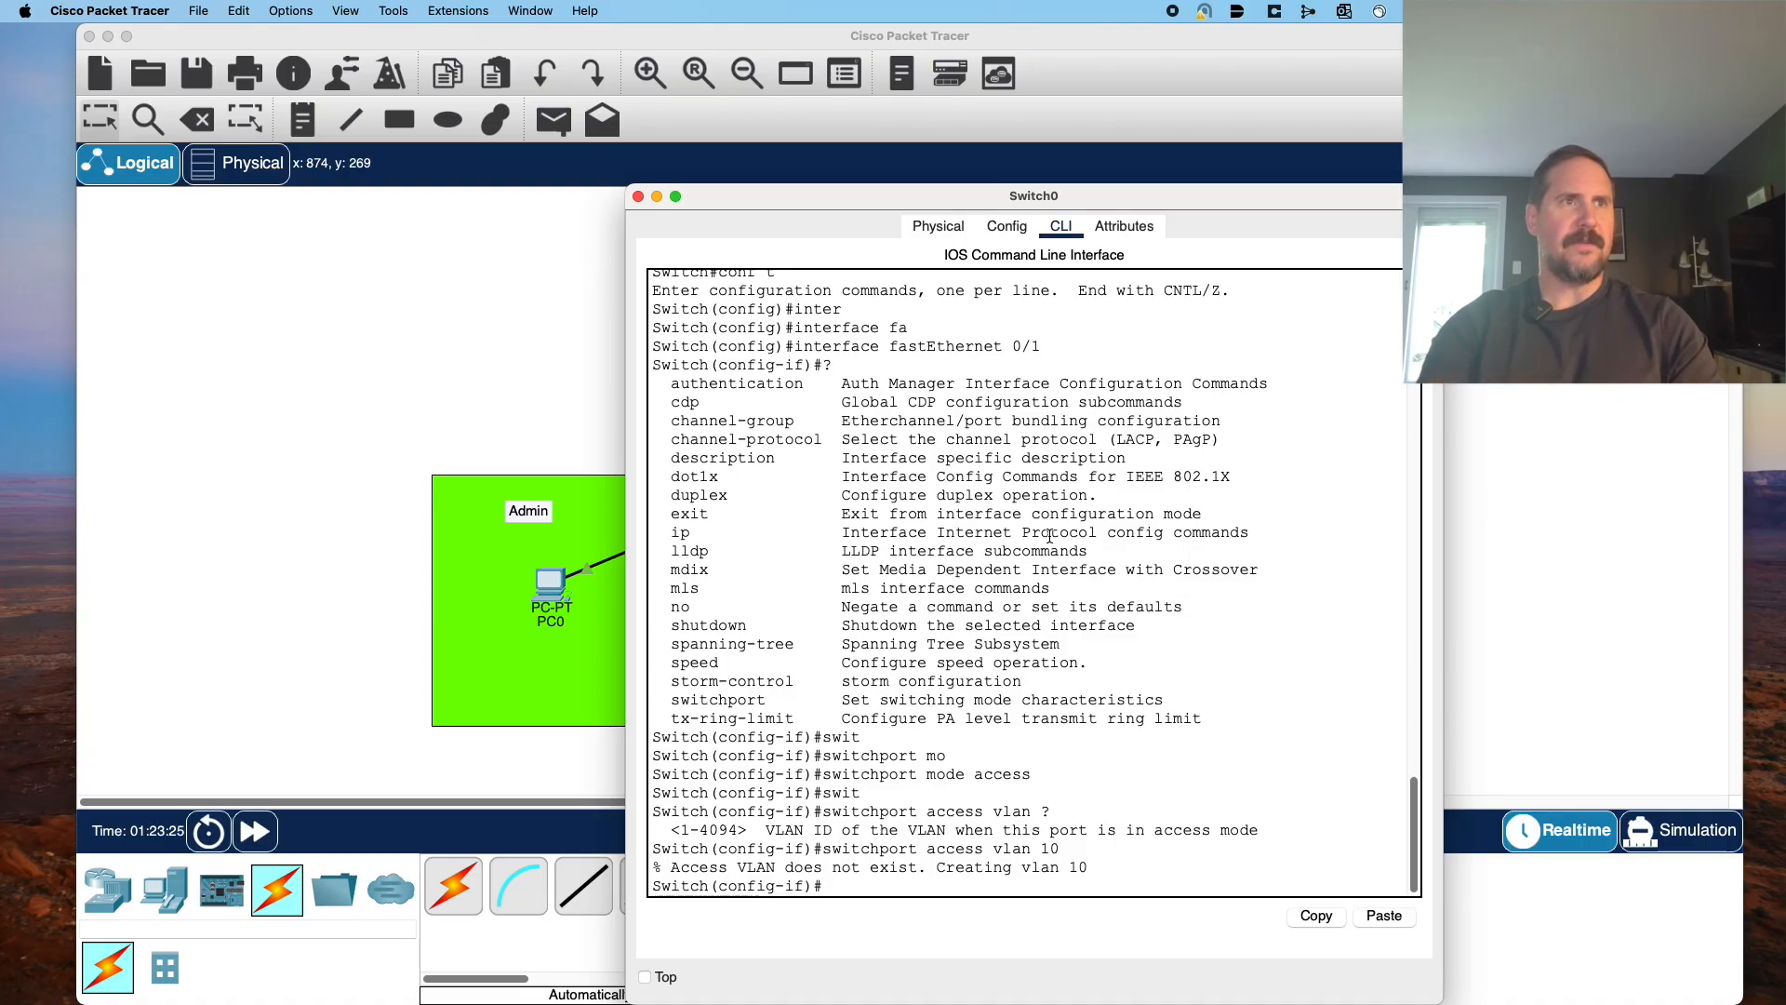
pyautogui.write('exi')
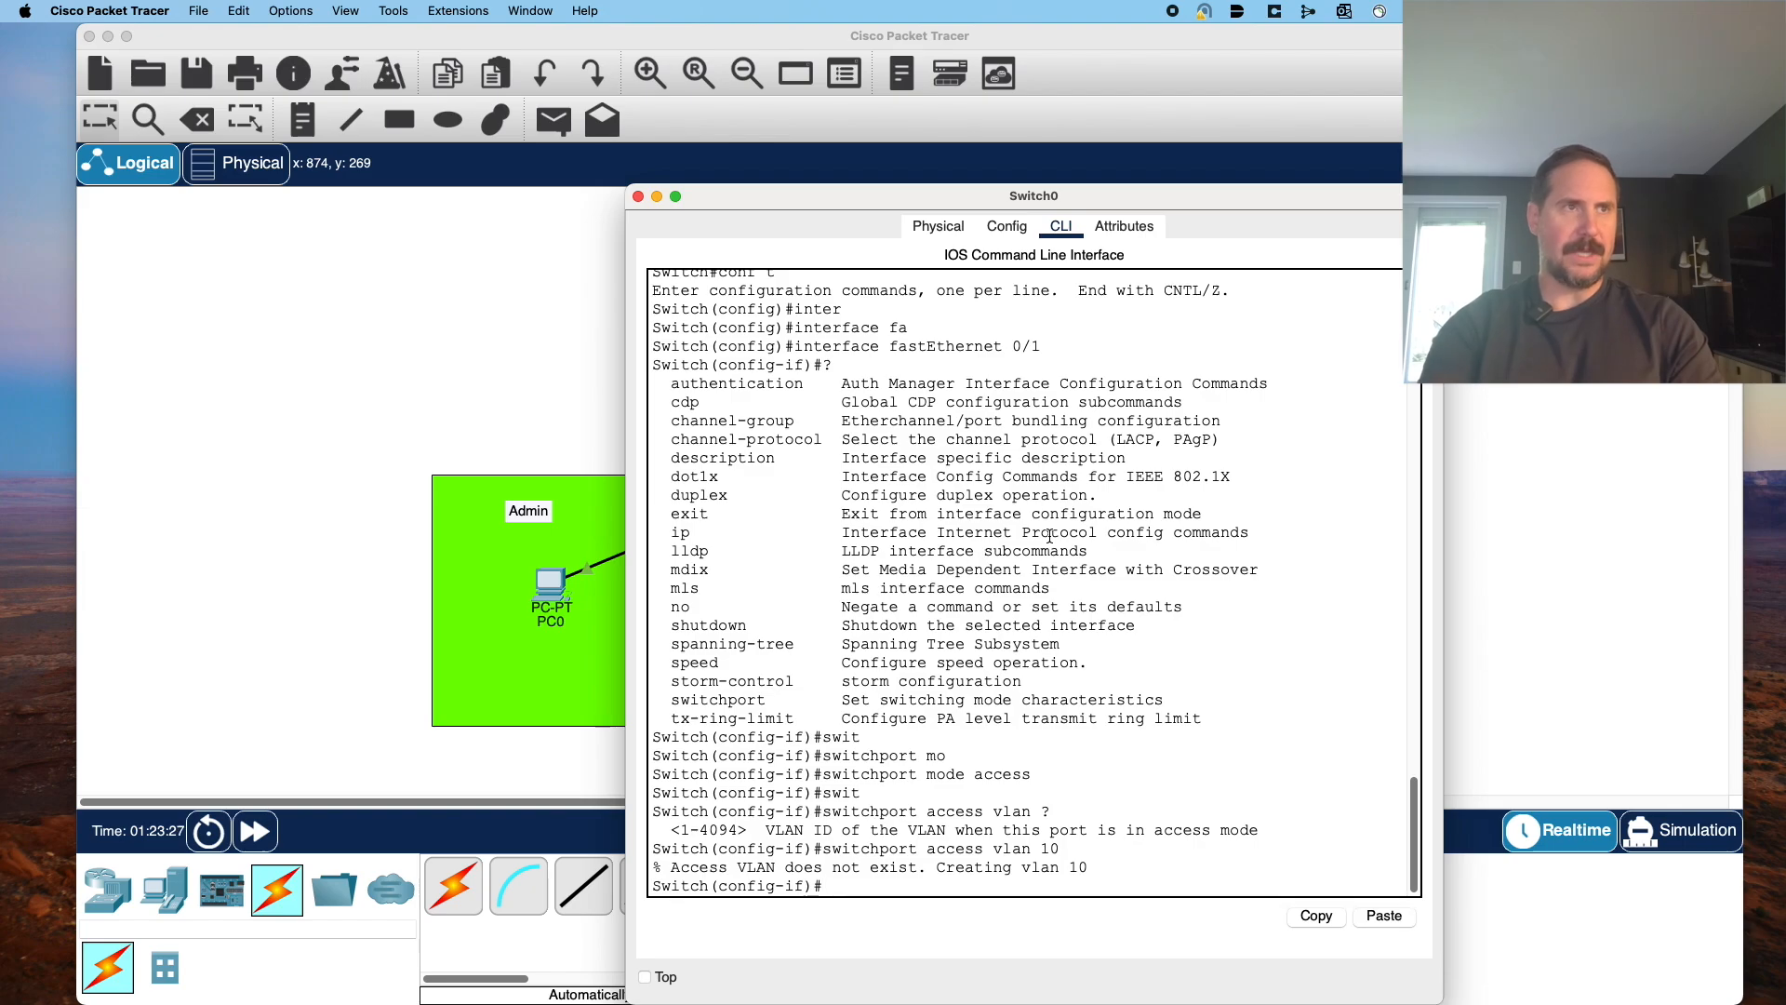
pyautogui.write('t')
pyautogui.press('Return')
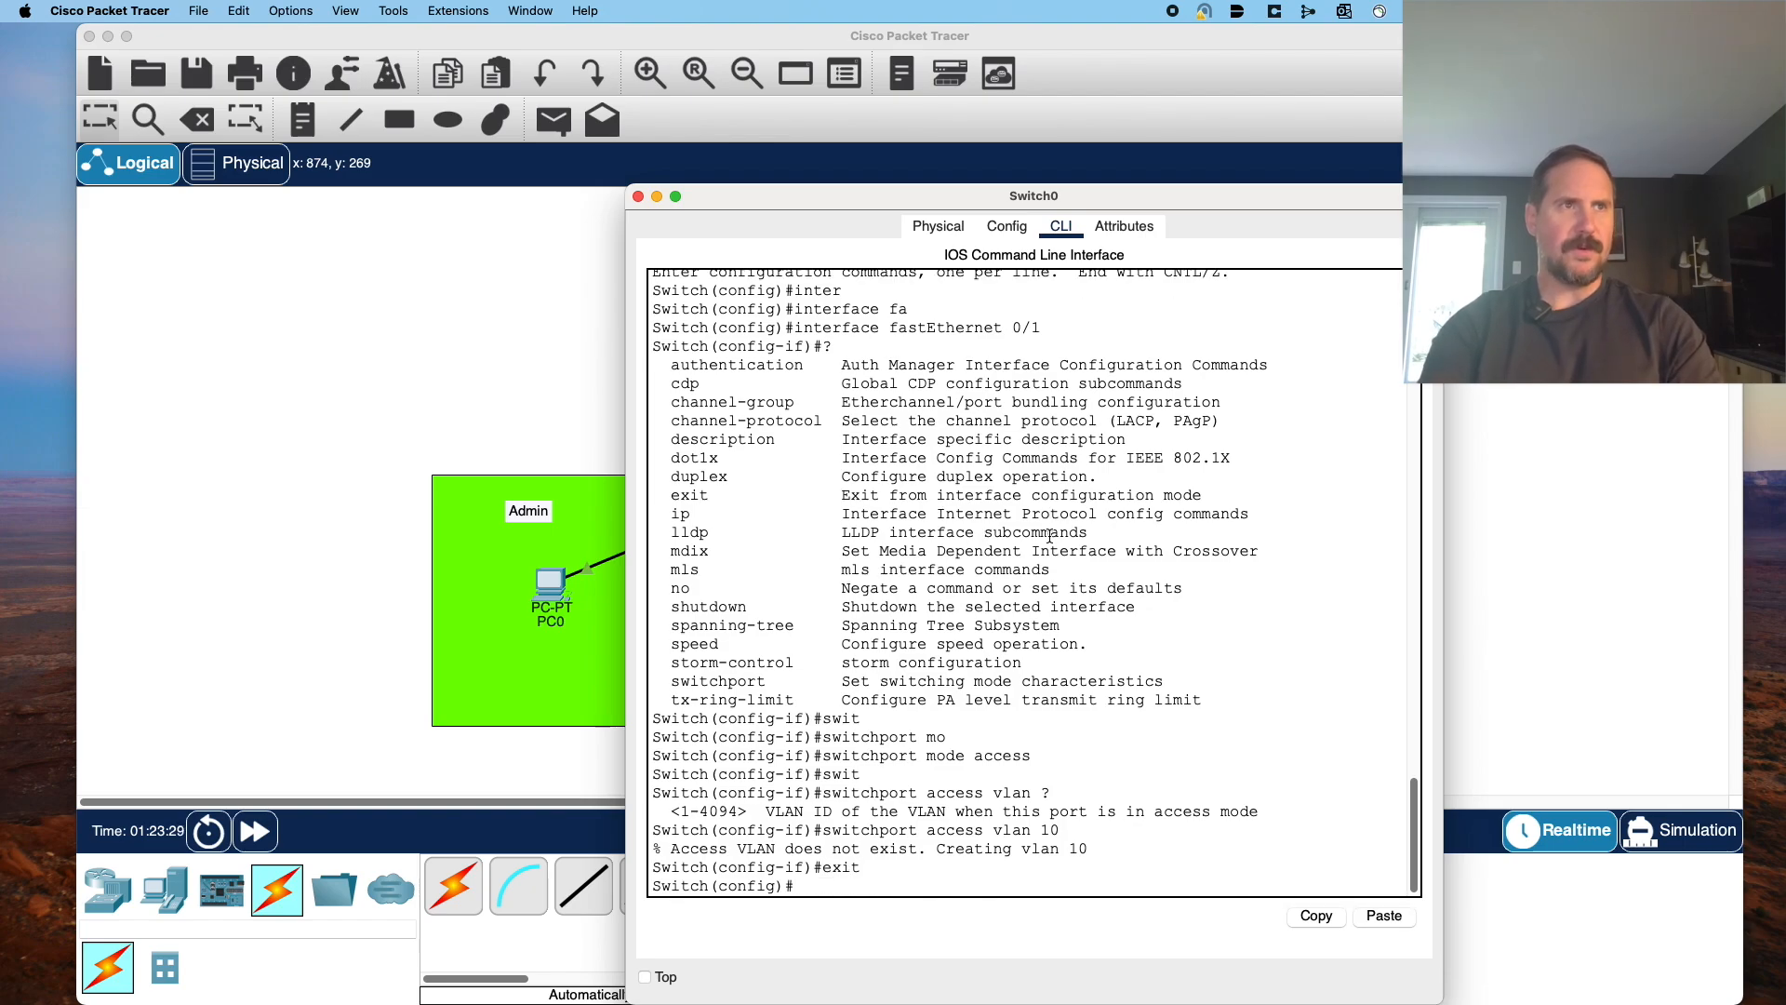
# Enter interface configuration for fastEthernet 0/2 and set the port to access mode.
pyautogui.write('inter')
pyautogui.press('Tab')
pyautogui.write('fas')
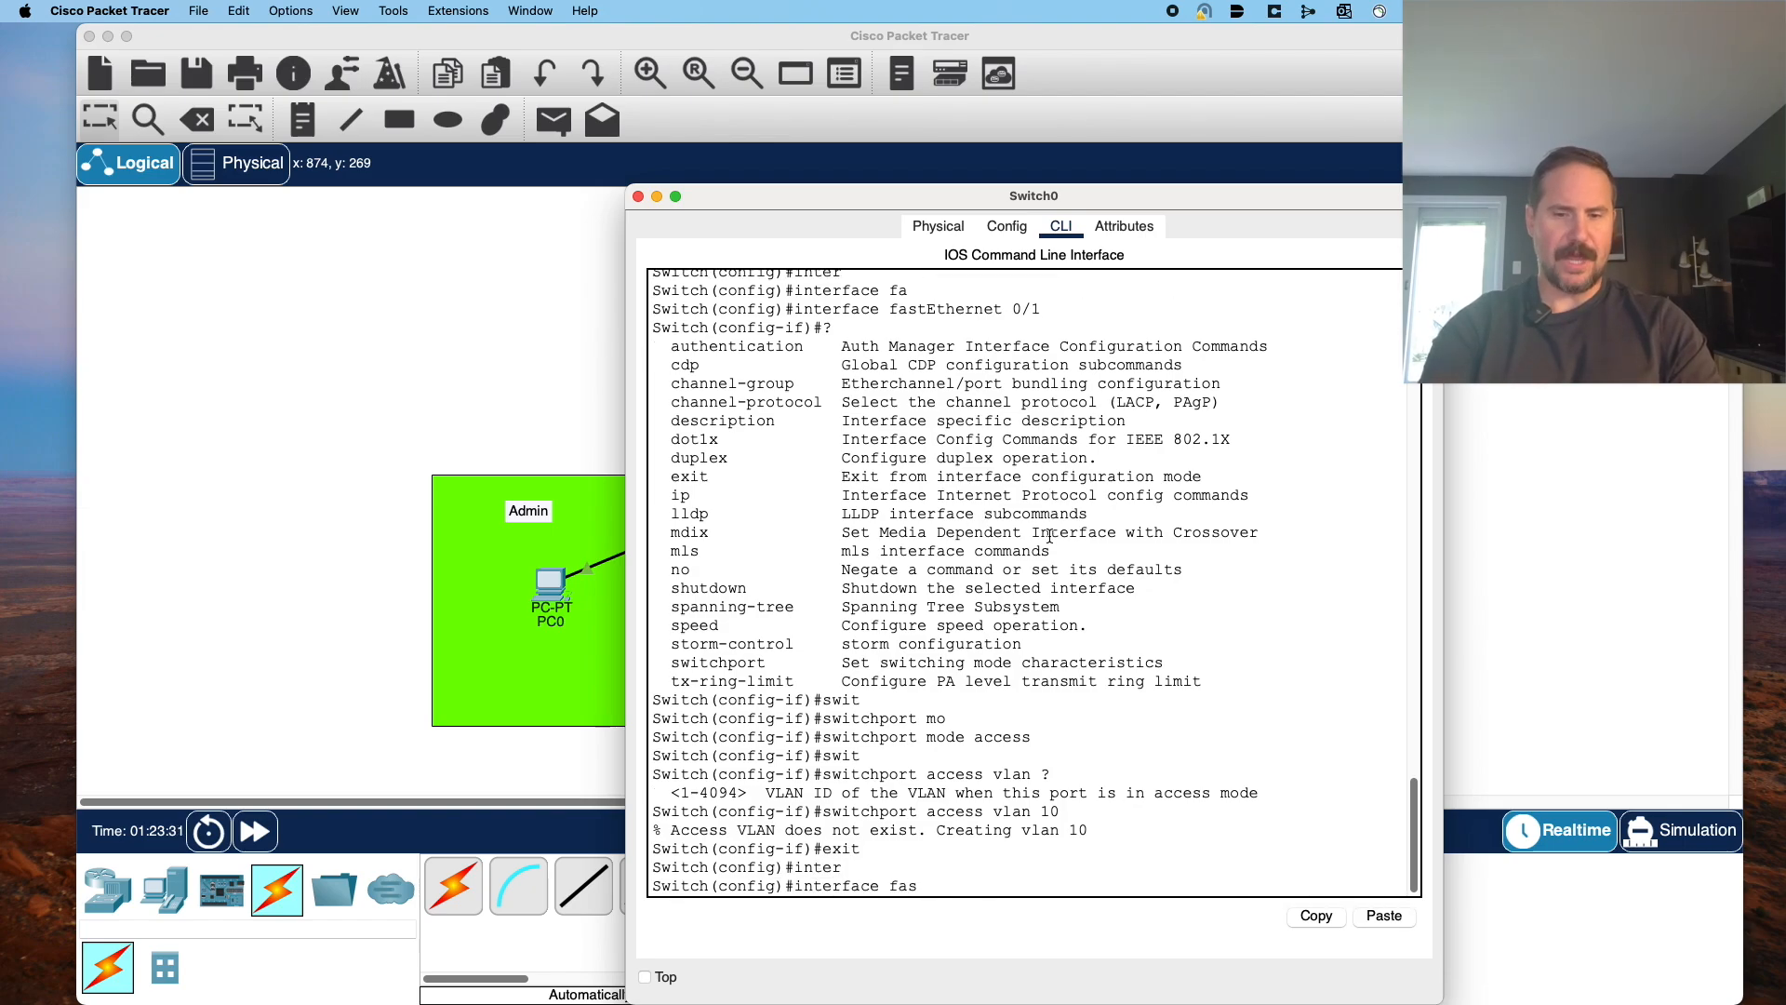
pyautogui.press('Tab')
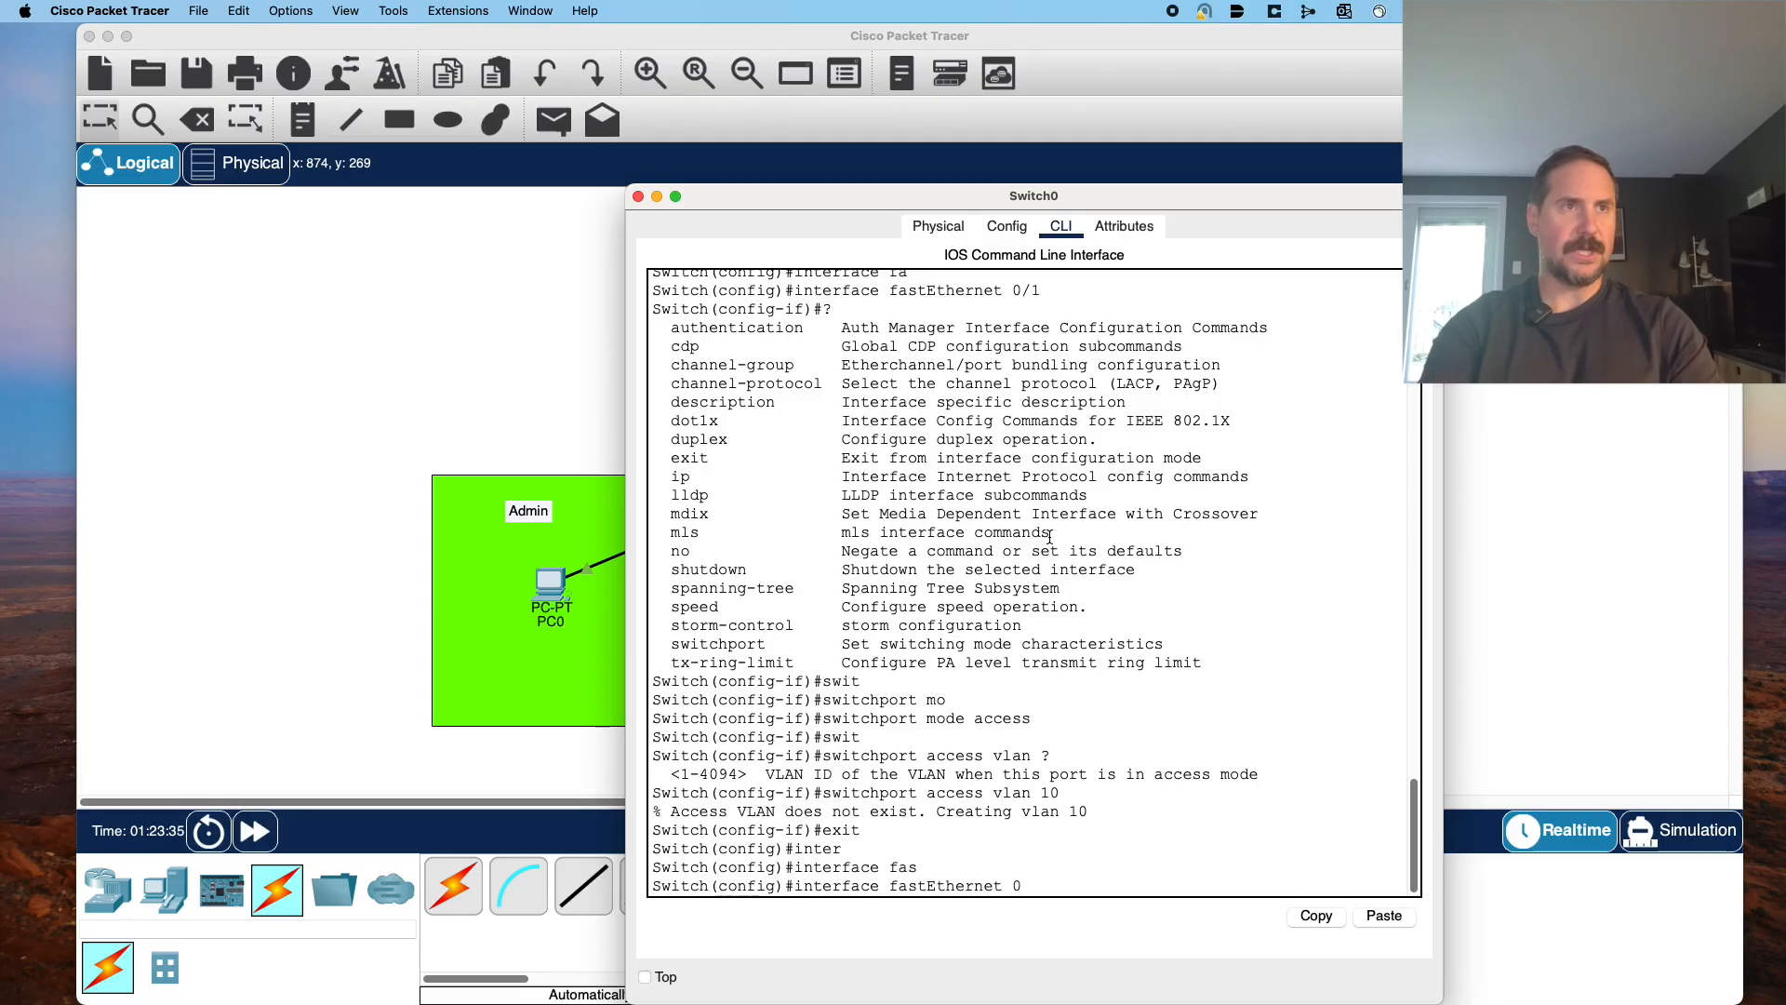
pyautogui.write('0/2')
pyautogui.press('Return')
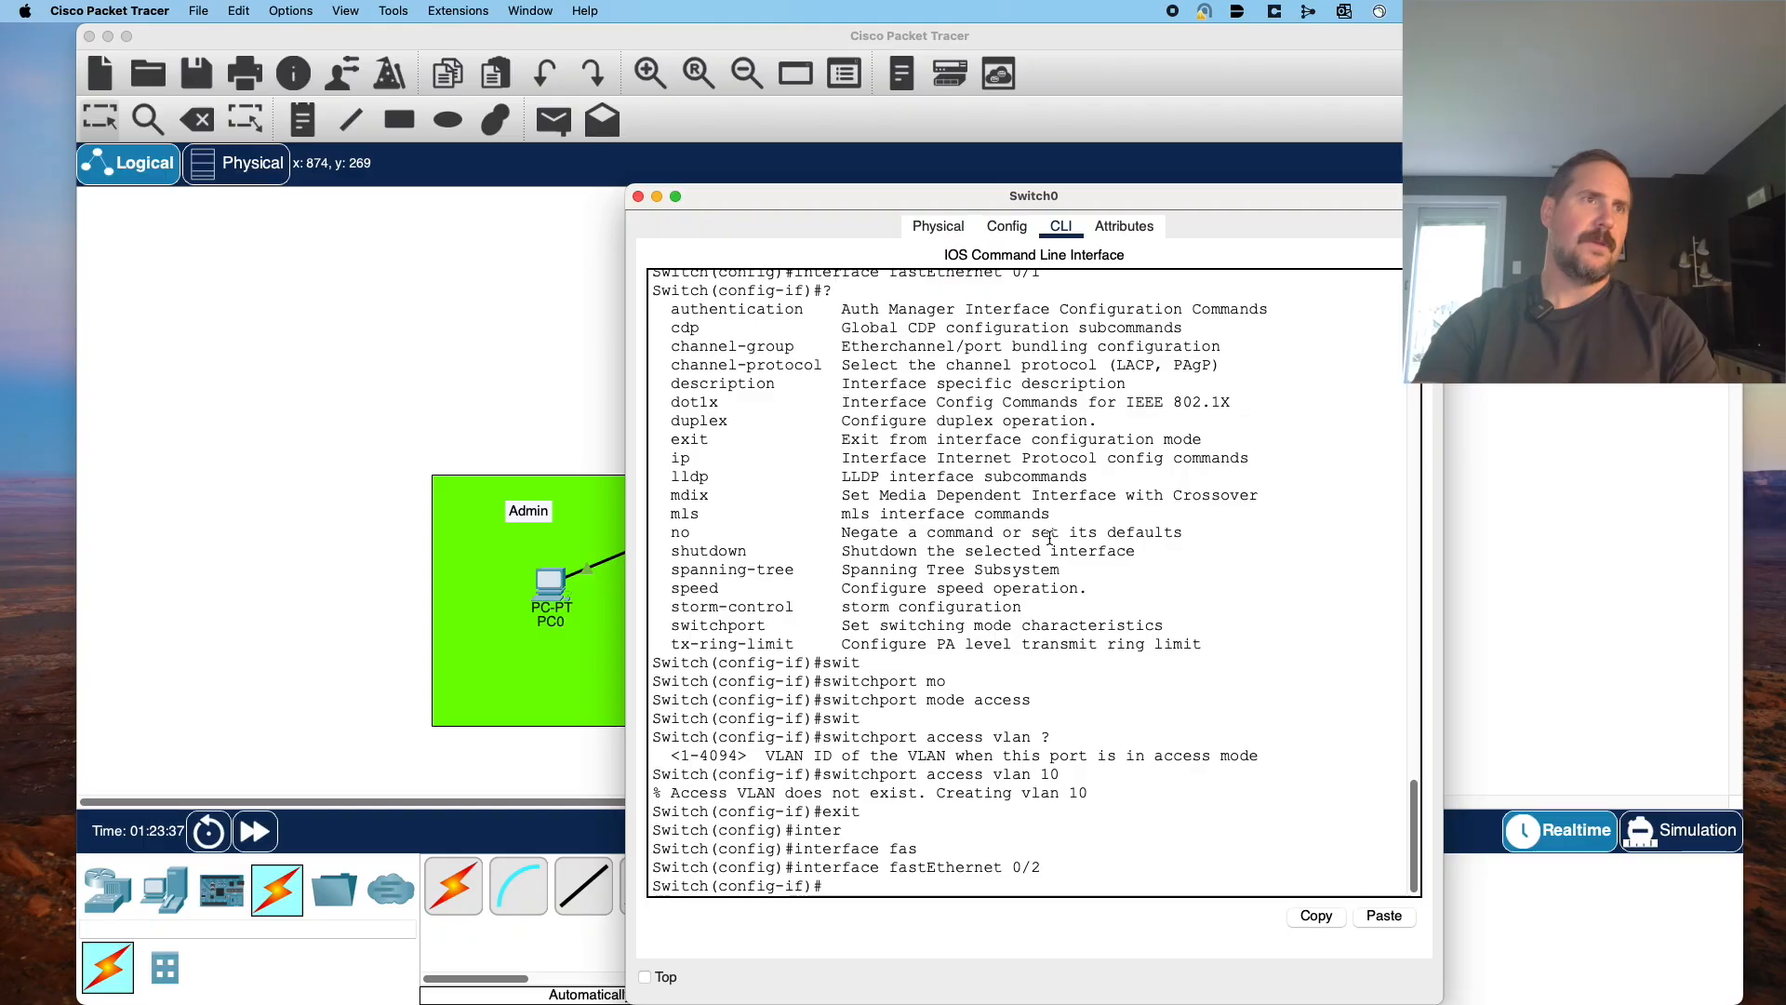
pyautogui.press('Up')
pyautogui.press('Up')
pyautogui.press('Up')
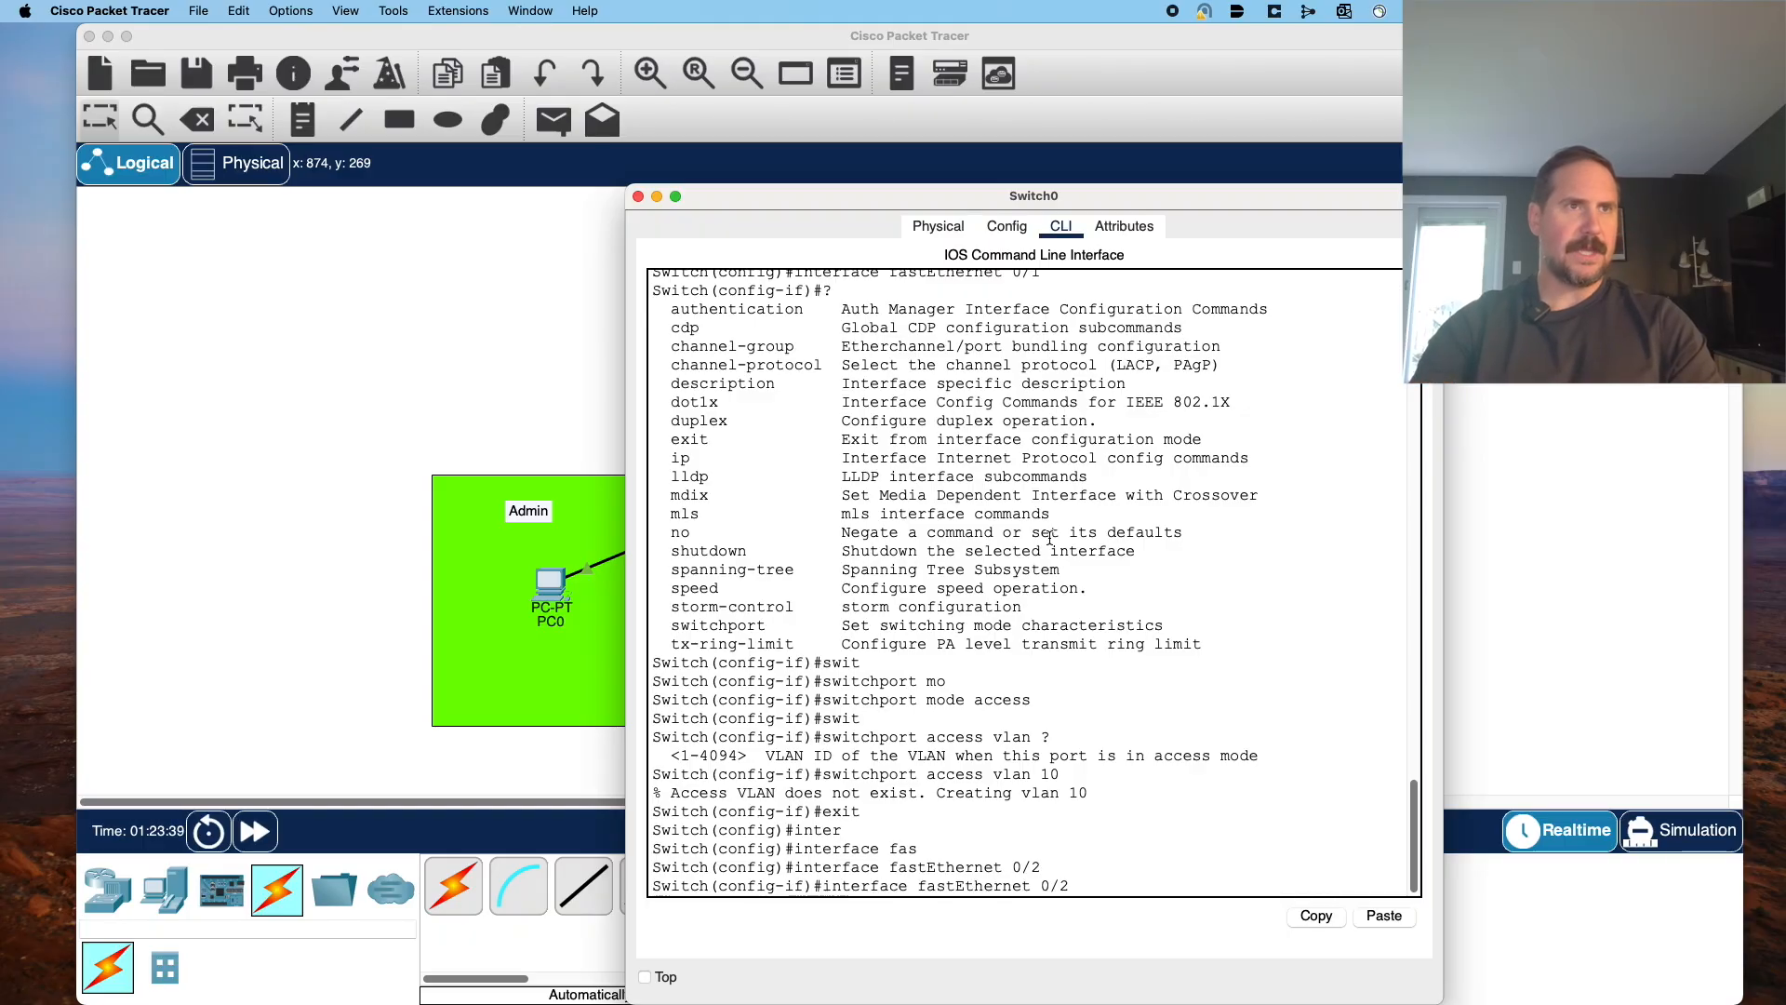
pyautogui.press('Up')
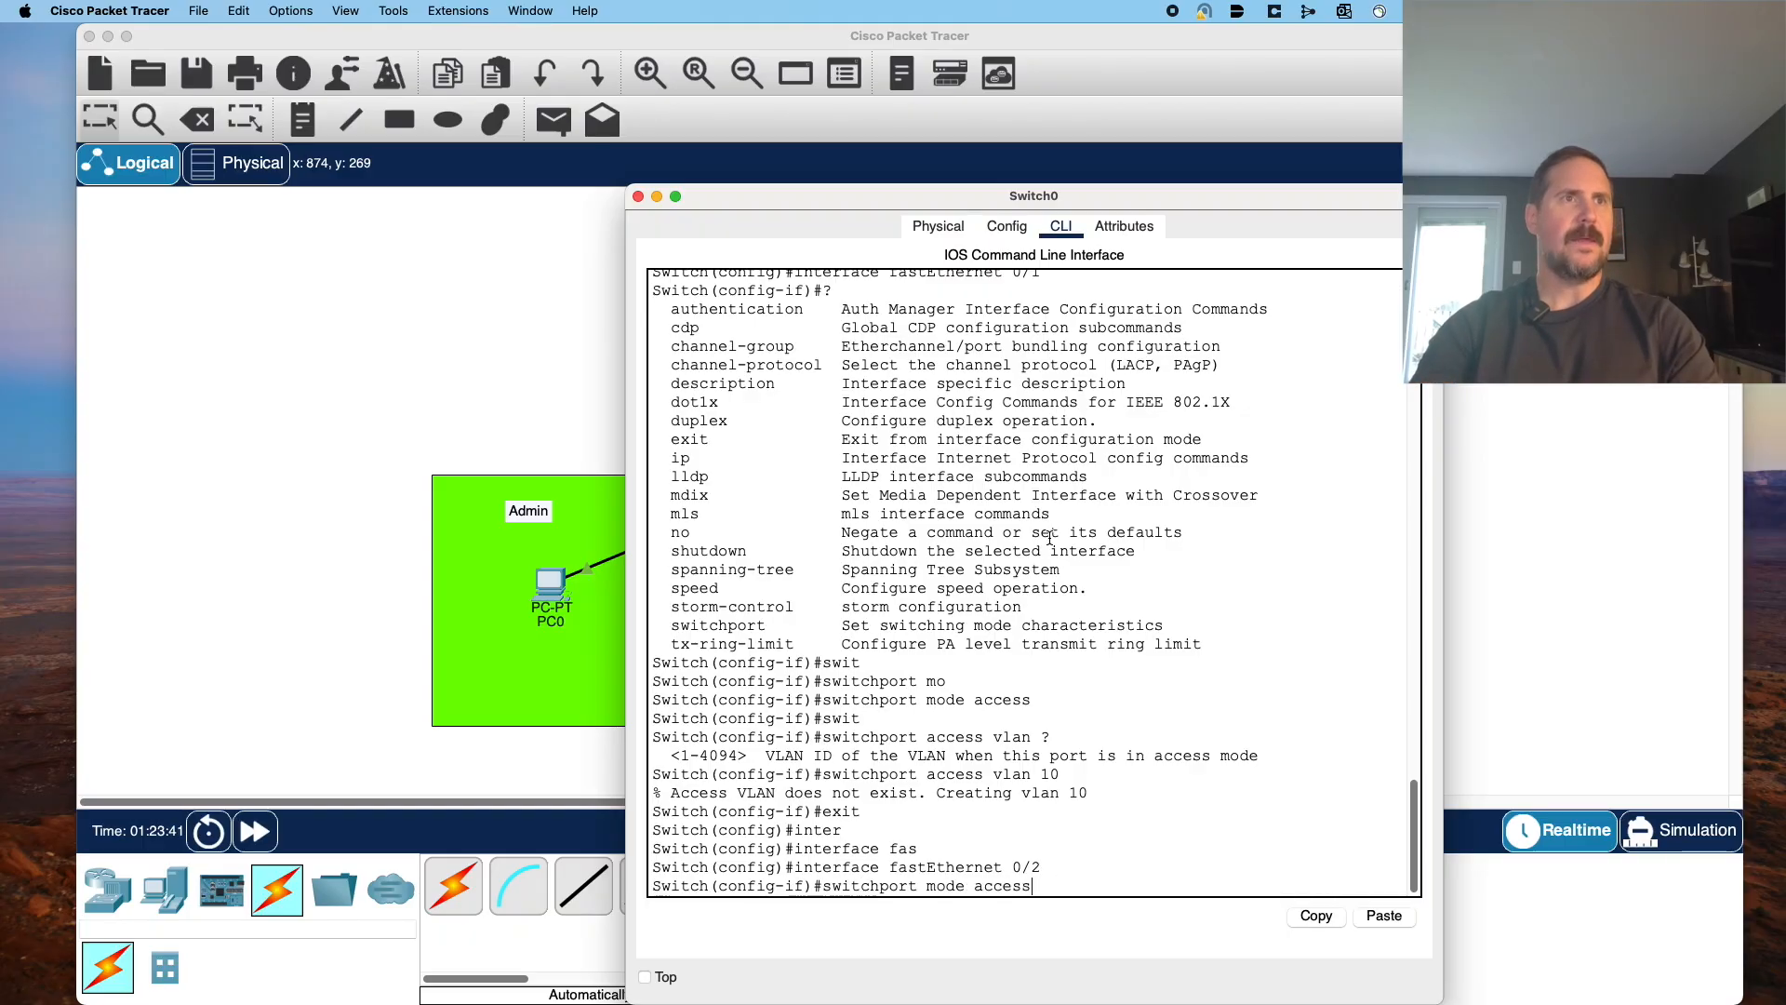
pyautogui.press('Return')
# Assign fastEthernet 0/2 to access VLAN 20 and exit the interface configuration.
pyautogui.press('Up')
pyautogui.press('Up')
pyautogui.press('Up')
pyautogui.press('Up')
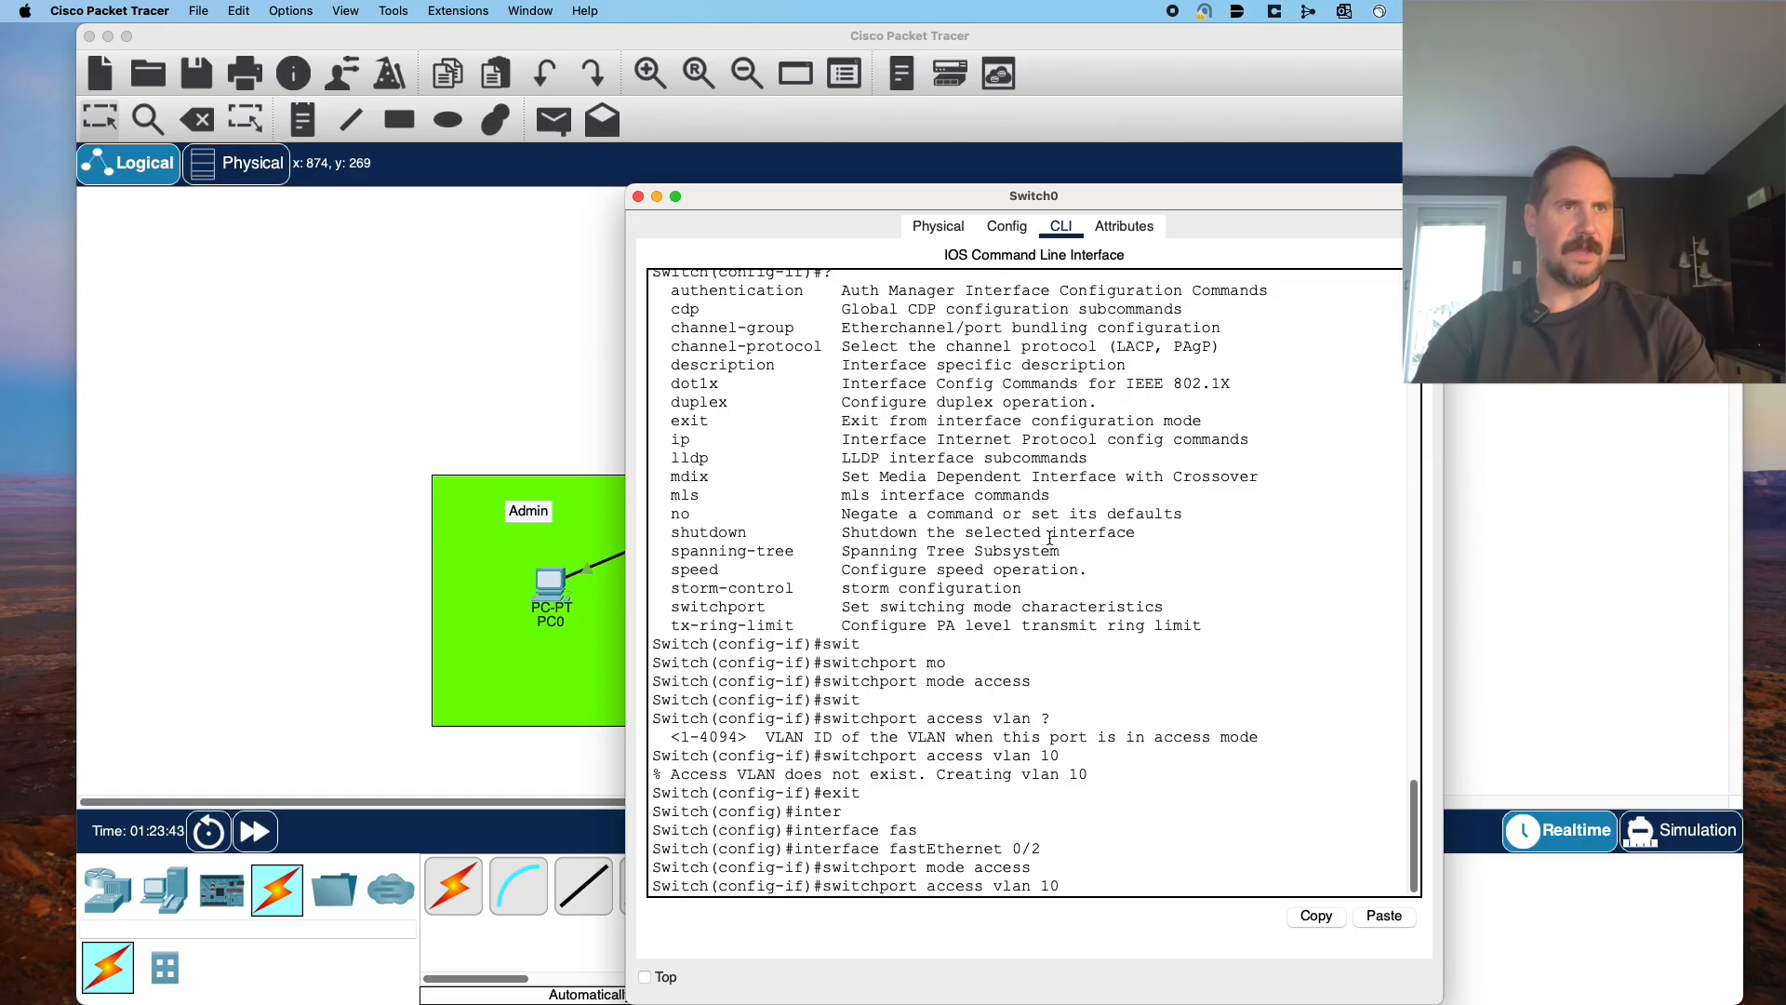
pyautogui.press('BackSpace')
pyautogui.press('BackSpace')
pyautogui.write('2')
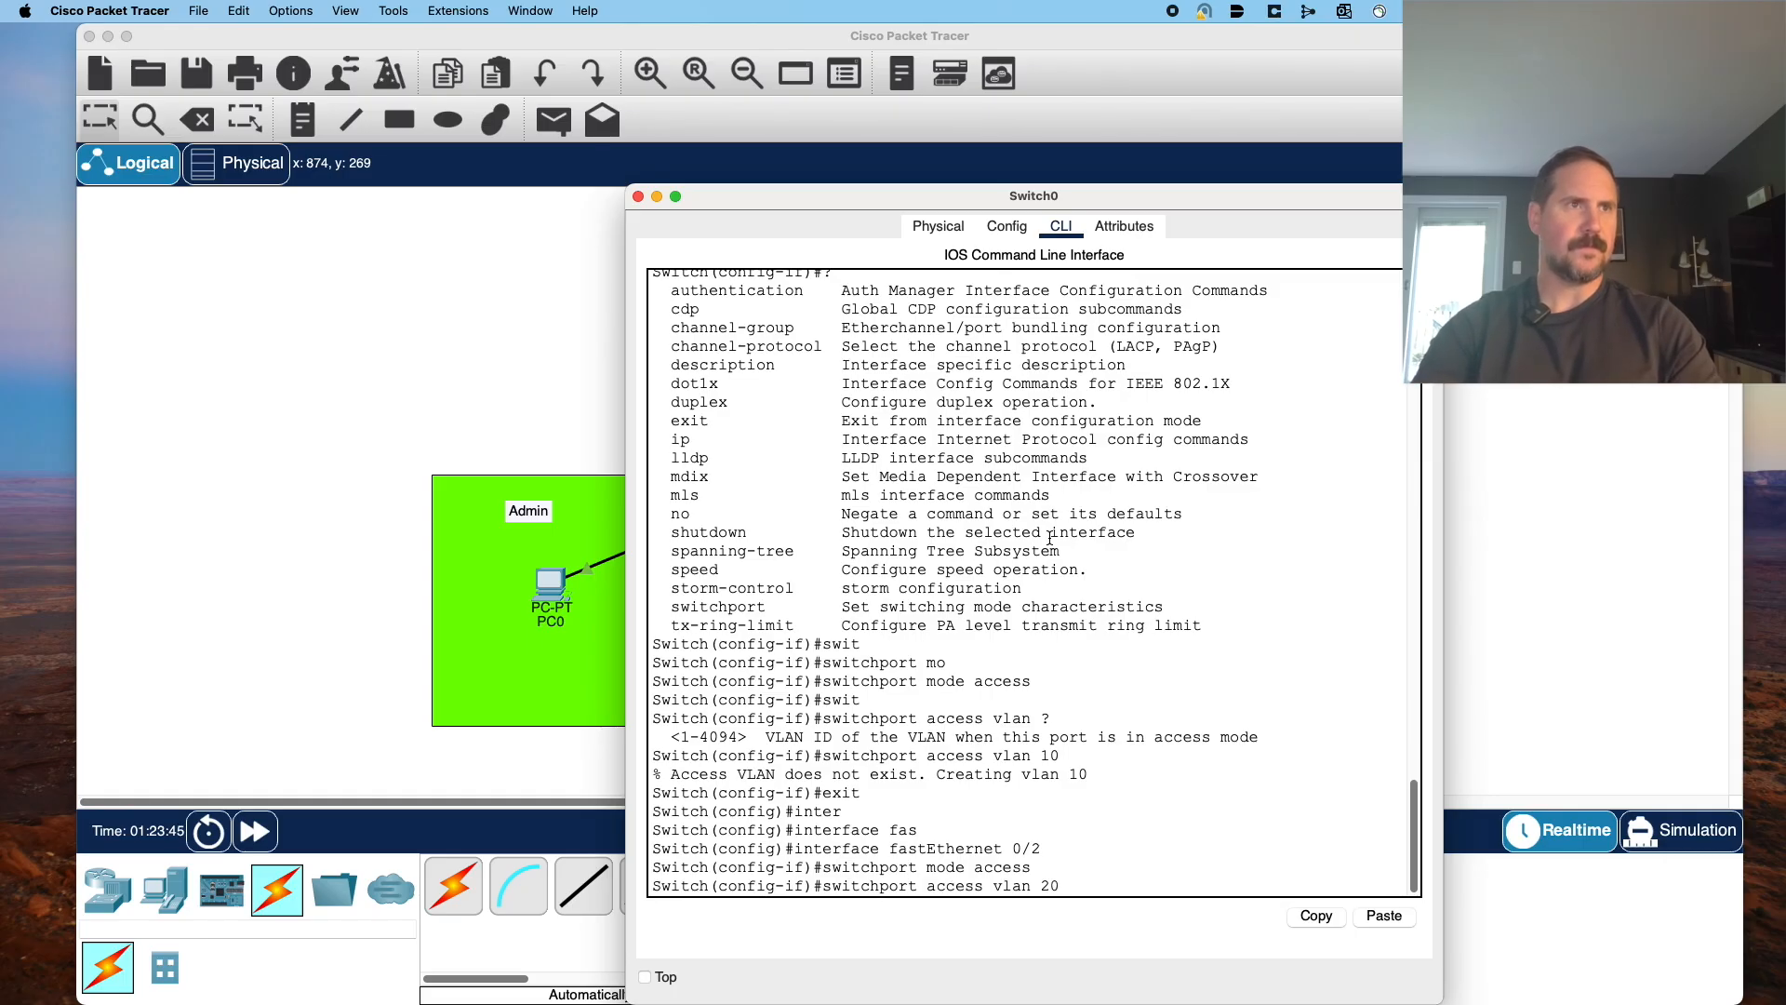
pyautogui.write('0')
pyautogui.press('Return')
pyautogui.write('exit')
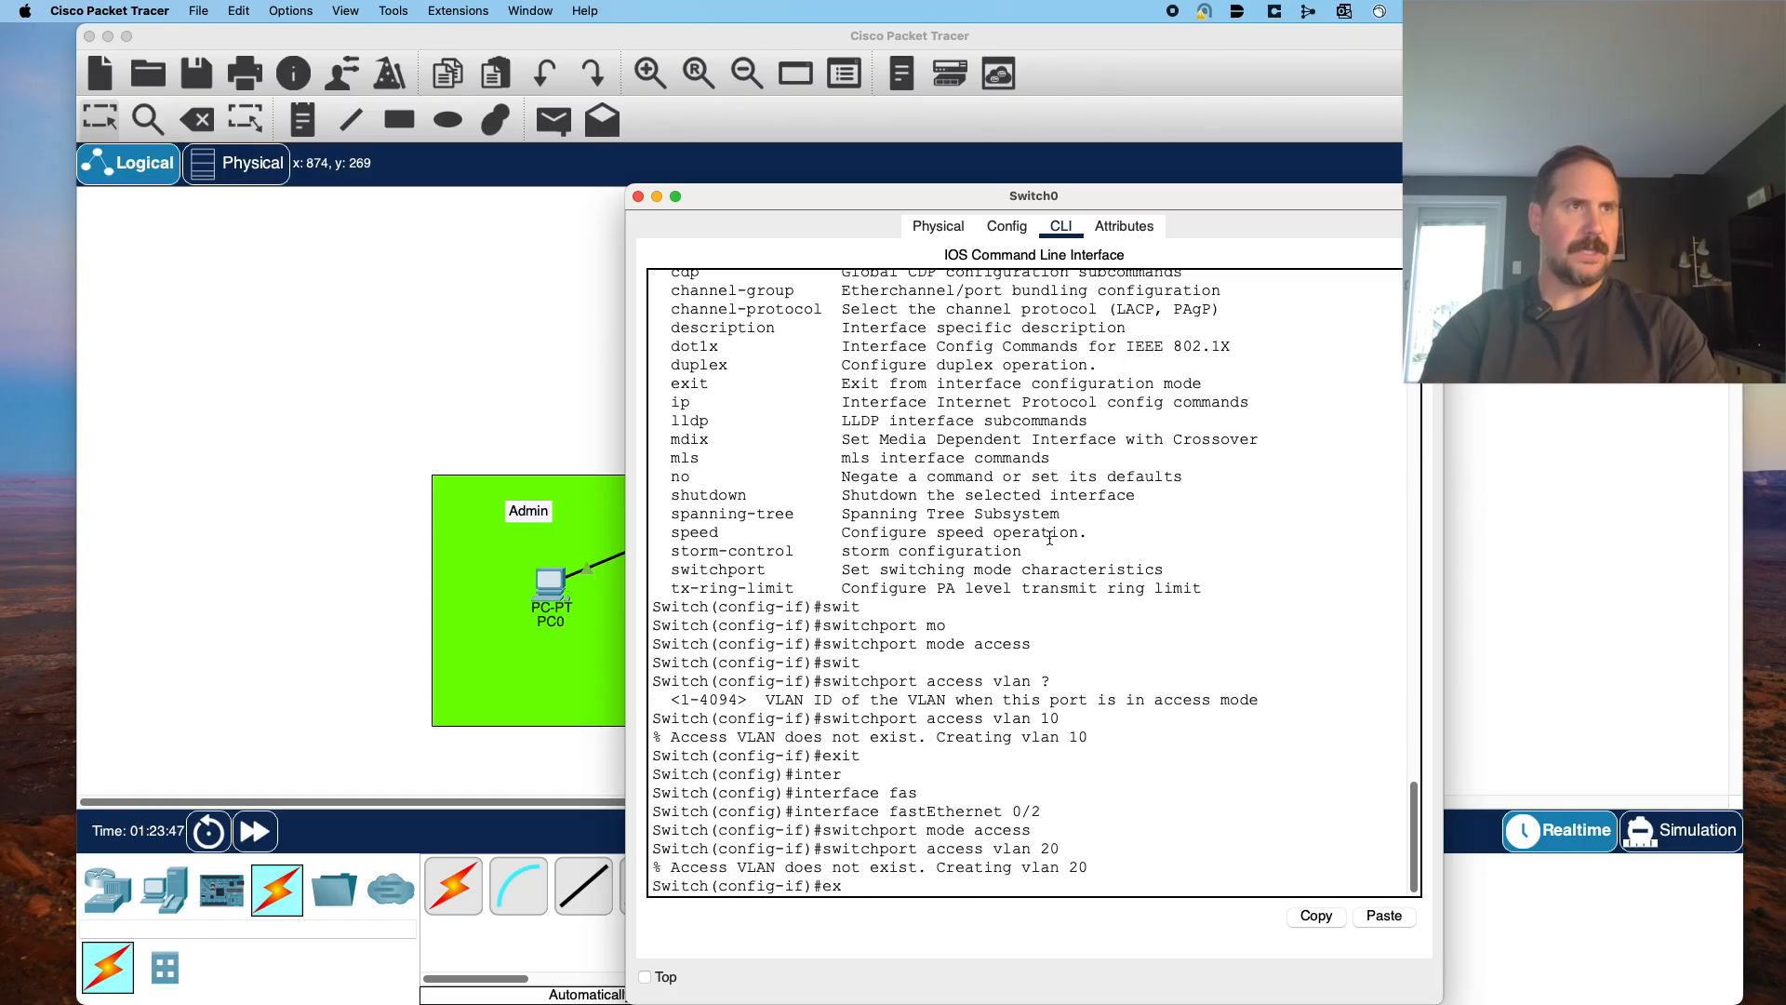
pyautogui.press('Return')
# Enter interface configuration for fastEthernet 0/3 and set the port to access mode.
pyautogui.press('Up')
pyautogui.press('Up')
pyautogui.press('Up')
pyautogui.press('Up')
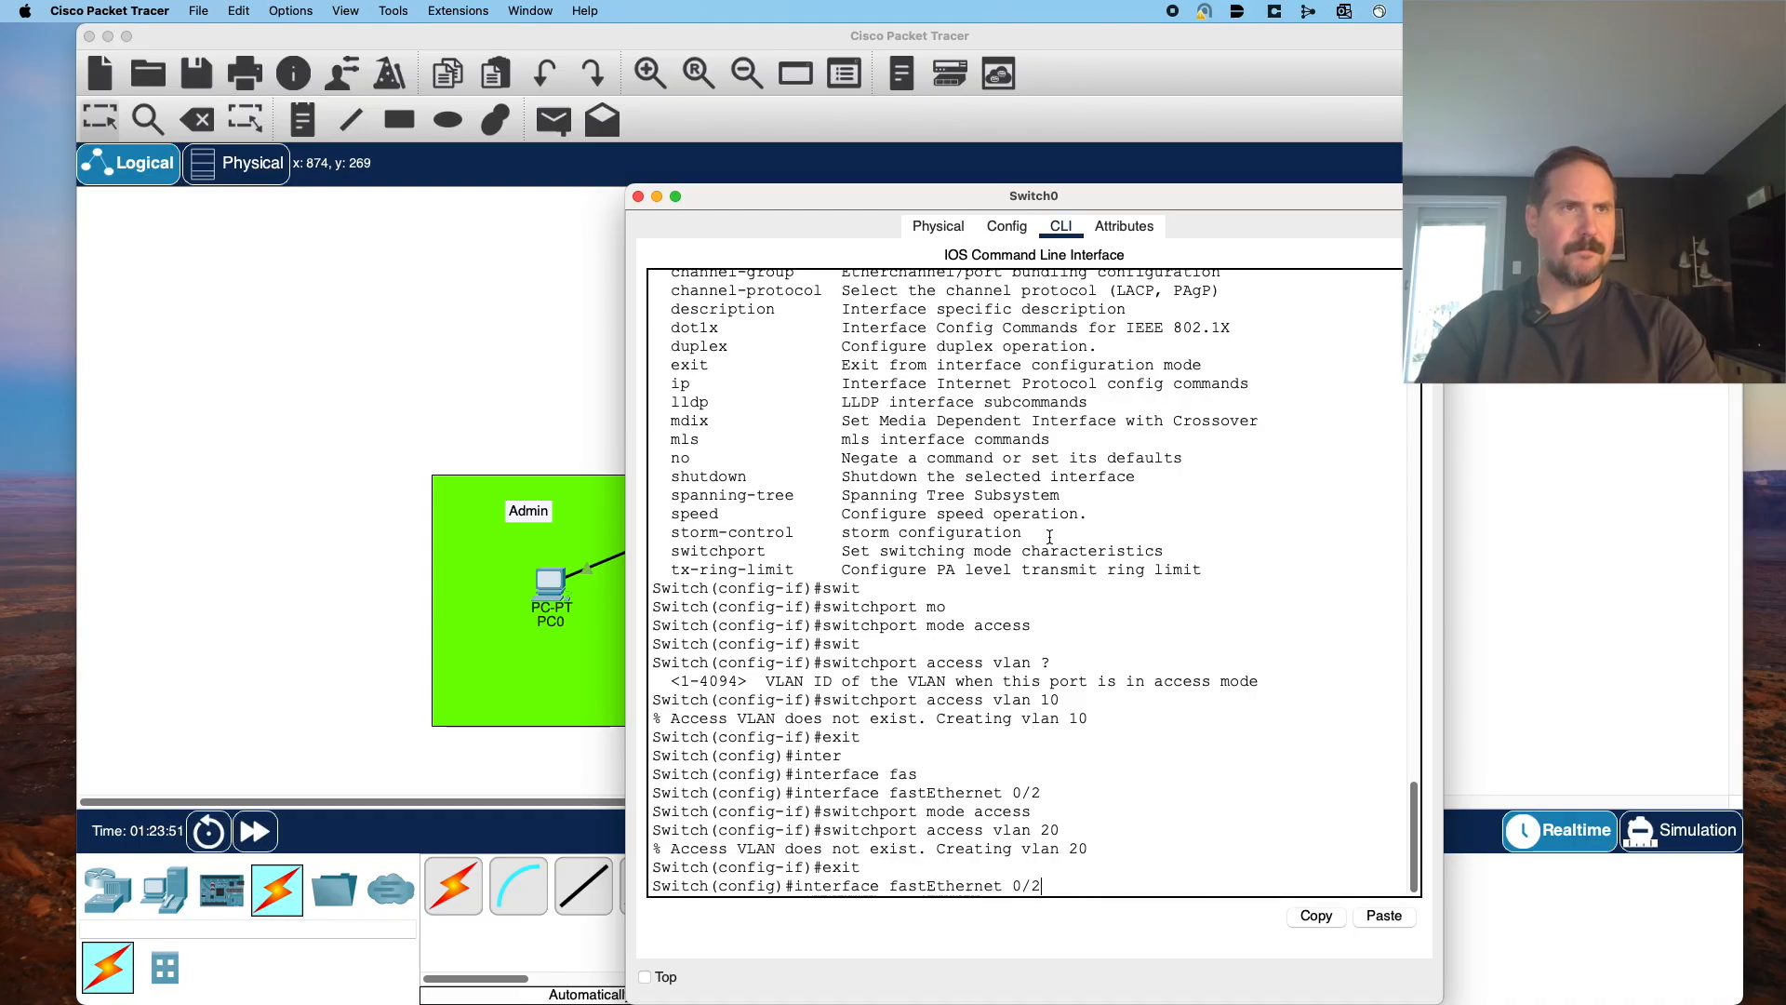
pyautogui.write('3')
pyautogui.press('Return')
pyautogui.write('switchport mode access')
pyautogui.press('Return')
# Assign fastEthernet 0/3 to access VLAN 30 and exit the interface configuration.
pyautogui.press('Up')
pyautogui.press('Up')
pyautogui.press('Up')
pyautogui.press('Up')
pyautogui.press('BackSpace')
pyautogui.press('BackSpace')
pyautogui.write('30')
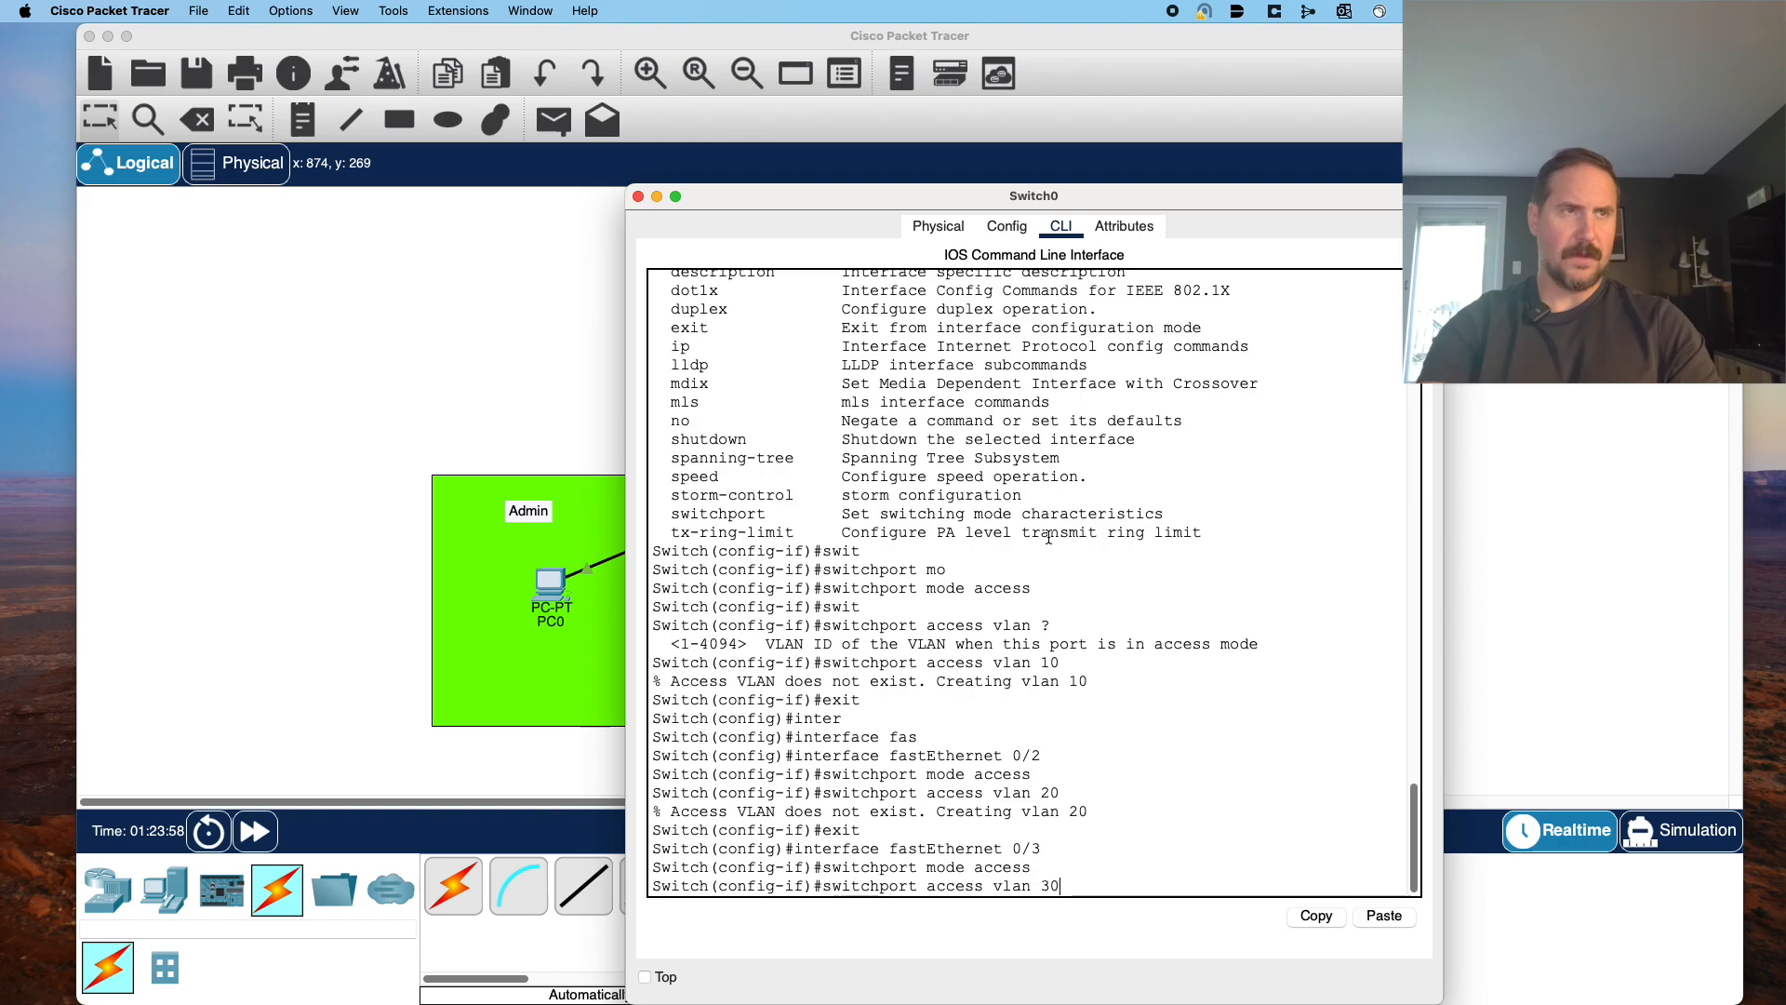
pyautogui.press('Return')
pyautogui.write('exit')
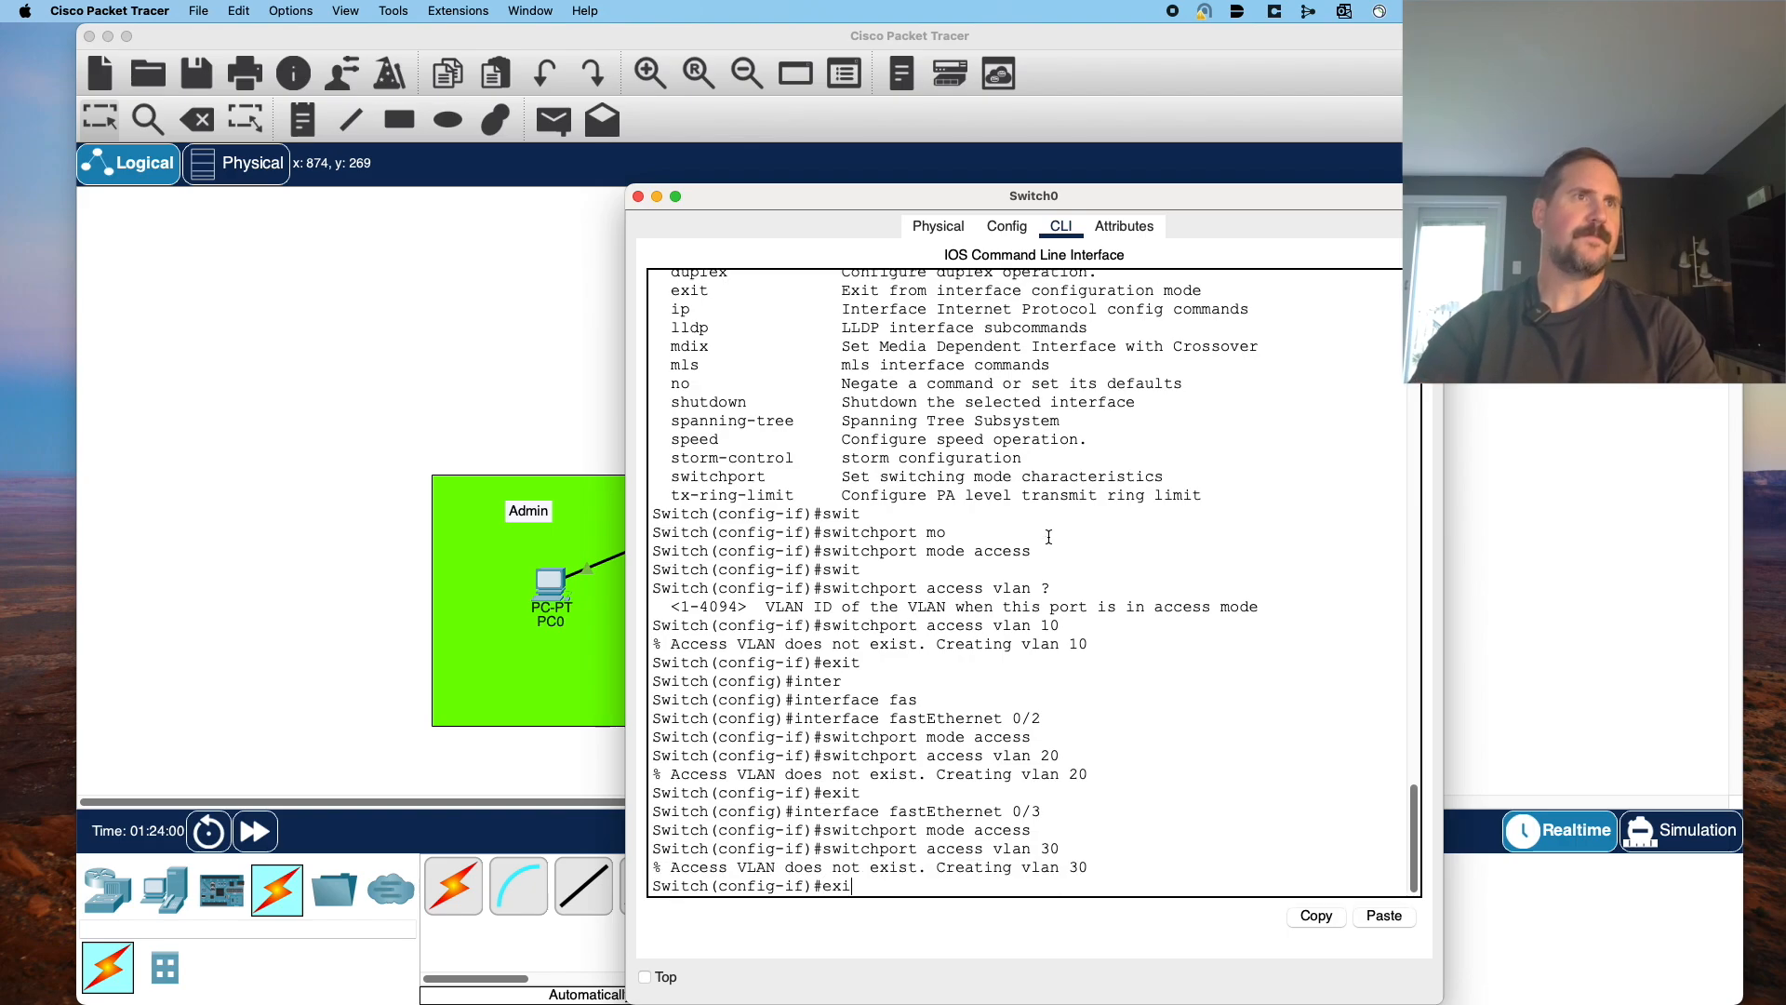
pyautogui.press('Return')
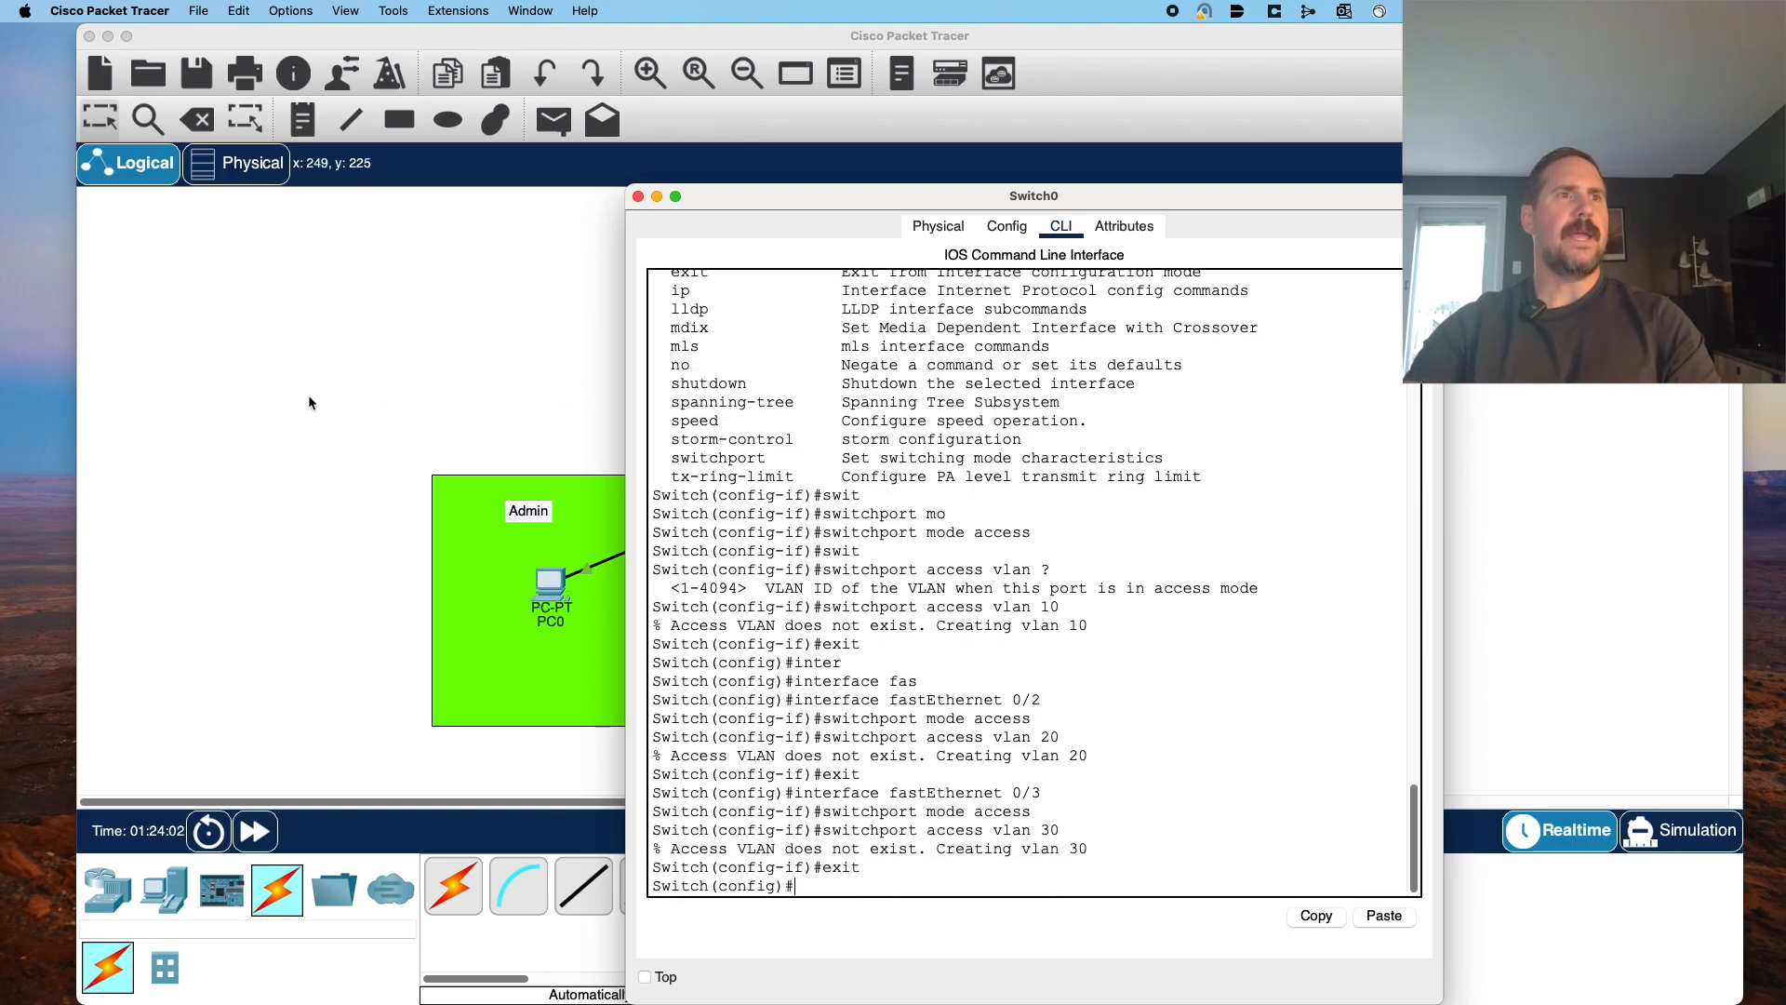
# Move the Switch0 window off the topology and check the port label on the link between Switch0 and Router0.
pyautogui.click(840, 877)
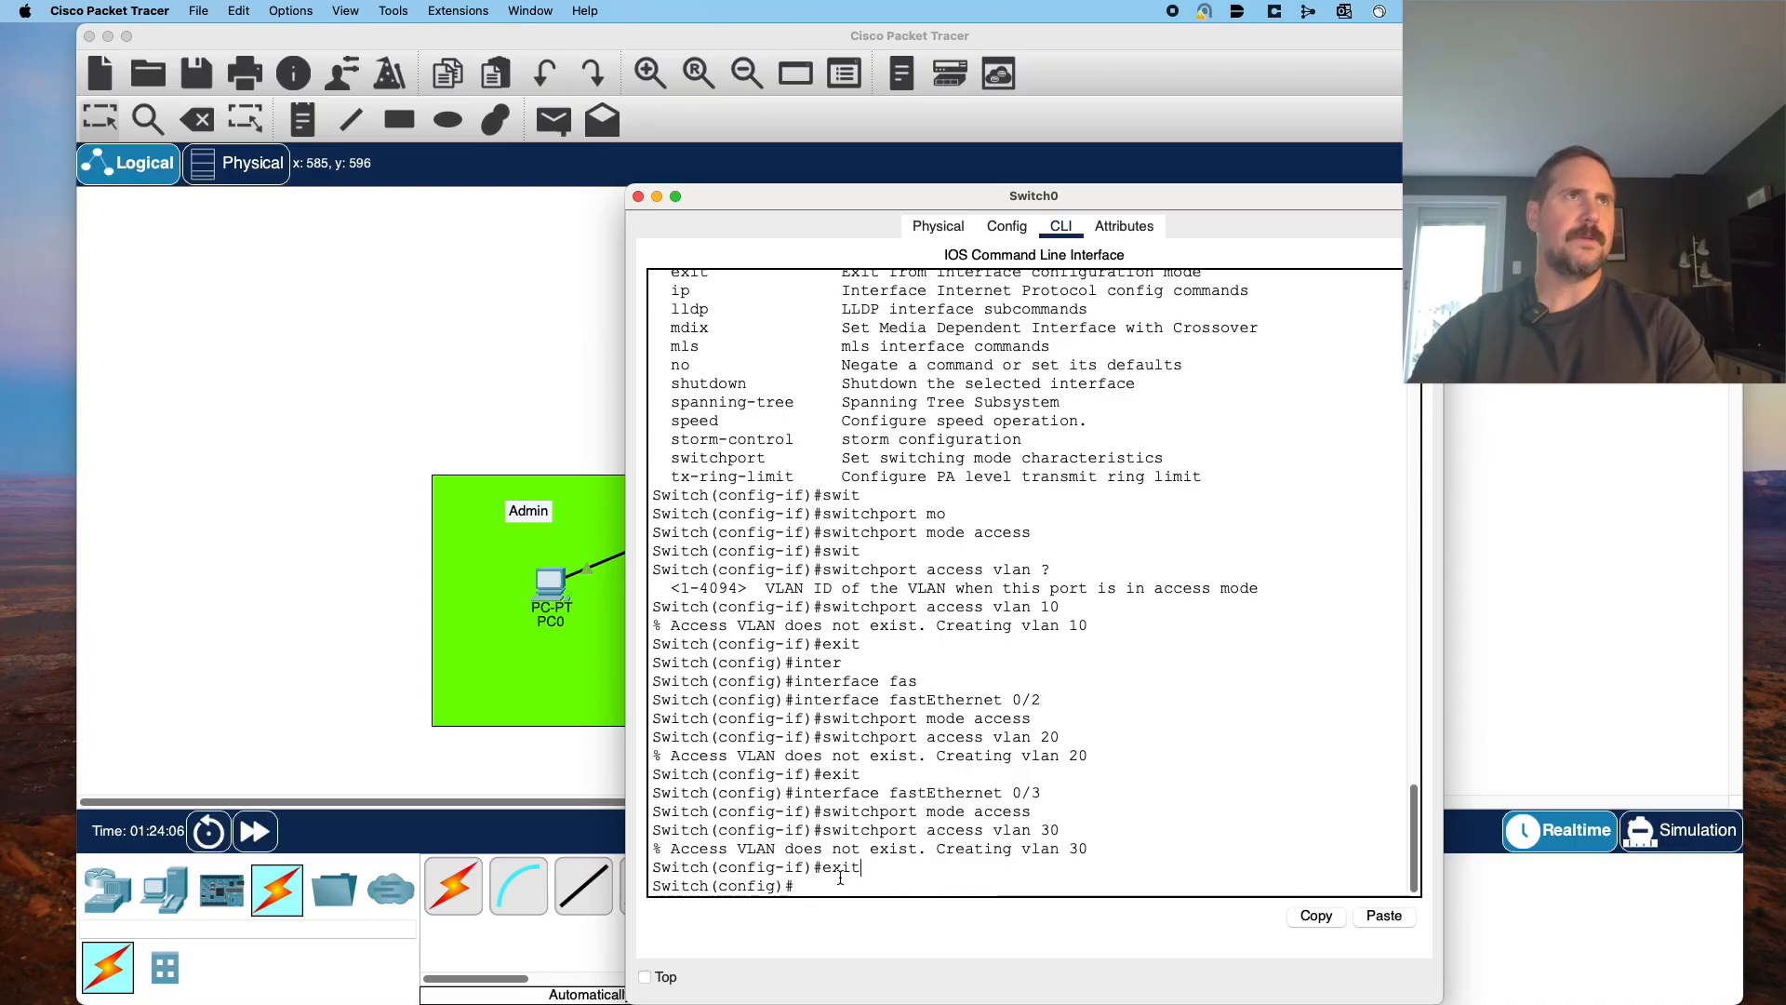
pyautogui.moveTo(785, 195); pyautogui.dragTo(1200, 196)
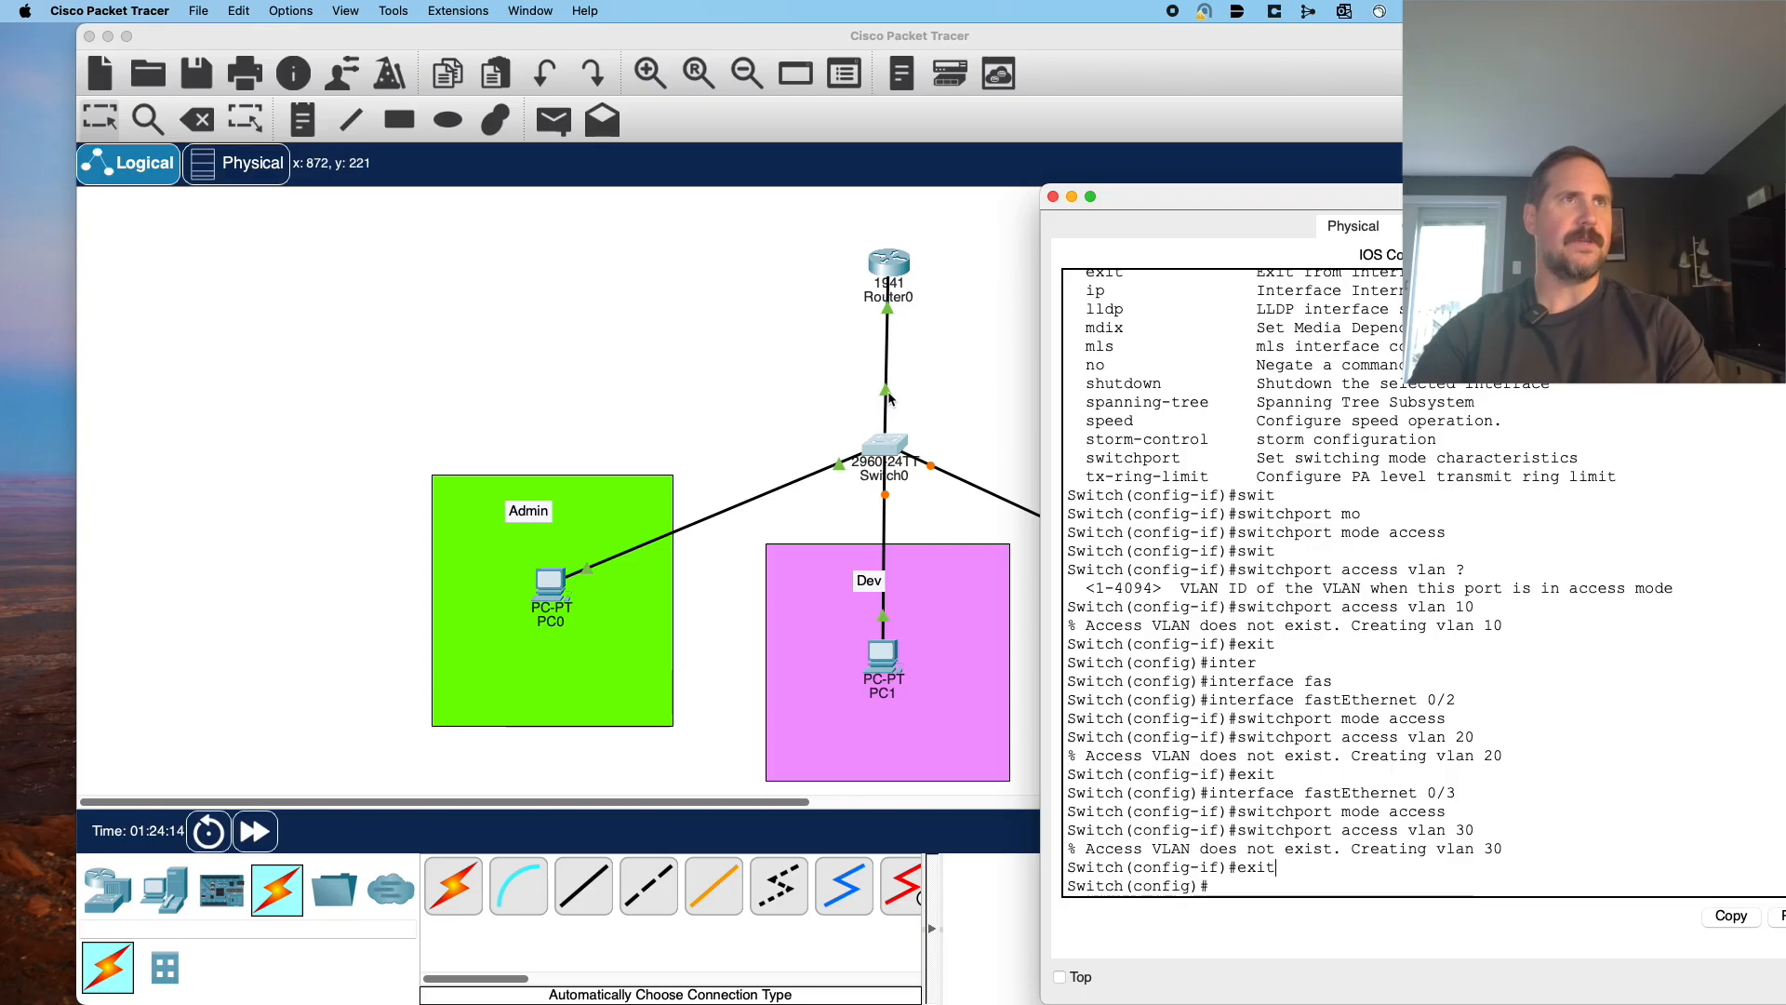
pyautogui.click(909, 400)
pyautogui.moveTo(885, 396)
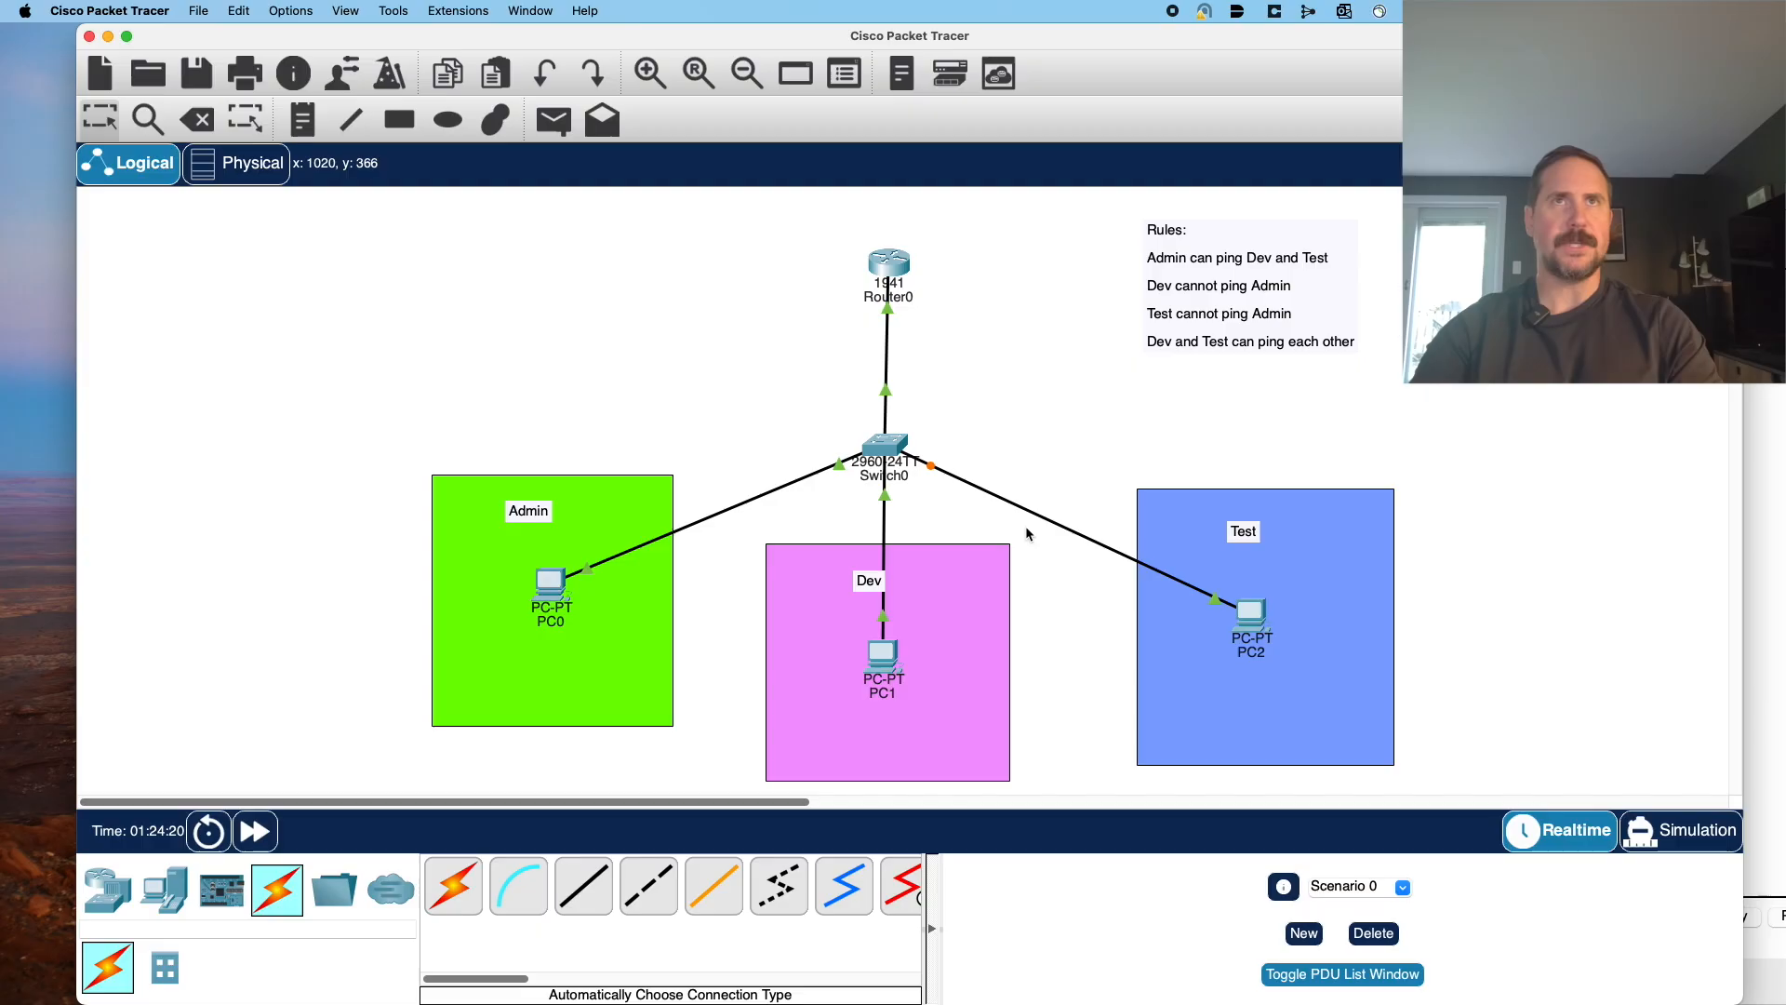
# Bring the Switch0 command line back into view and enter interface configuration for fastEthernet 0/4.
pyautogui.click(1764, 867)
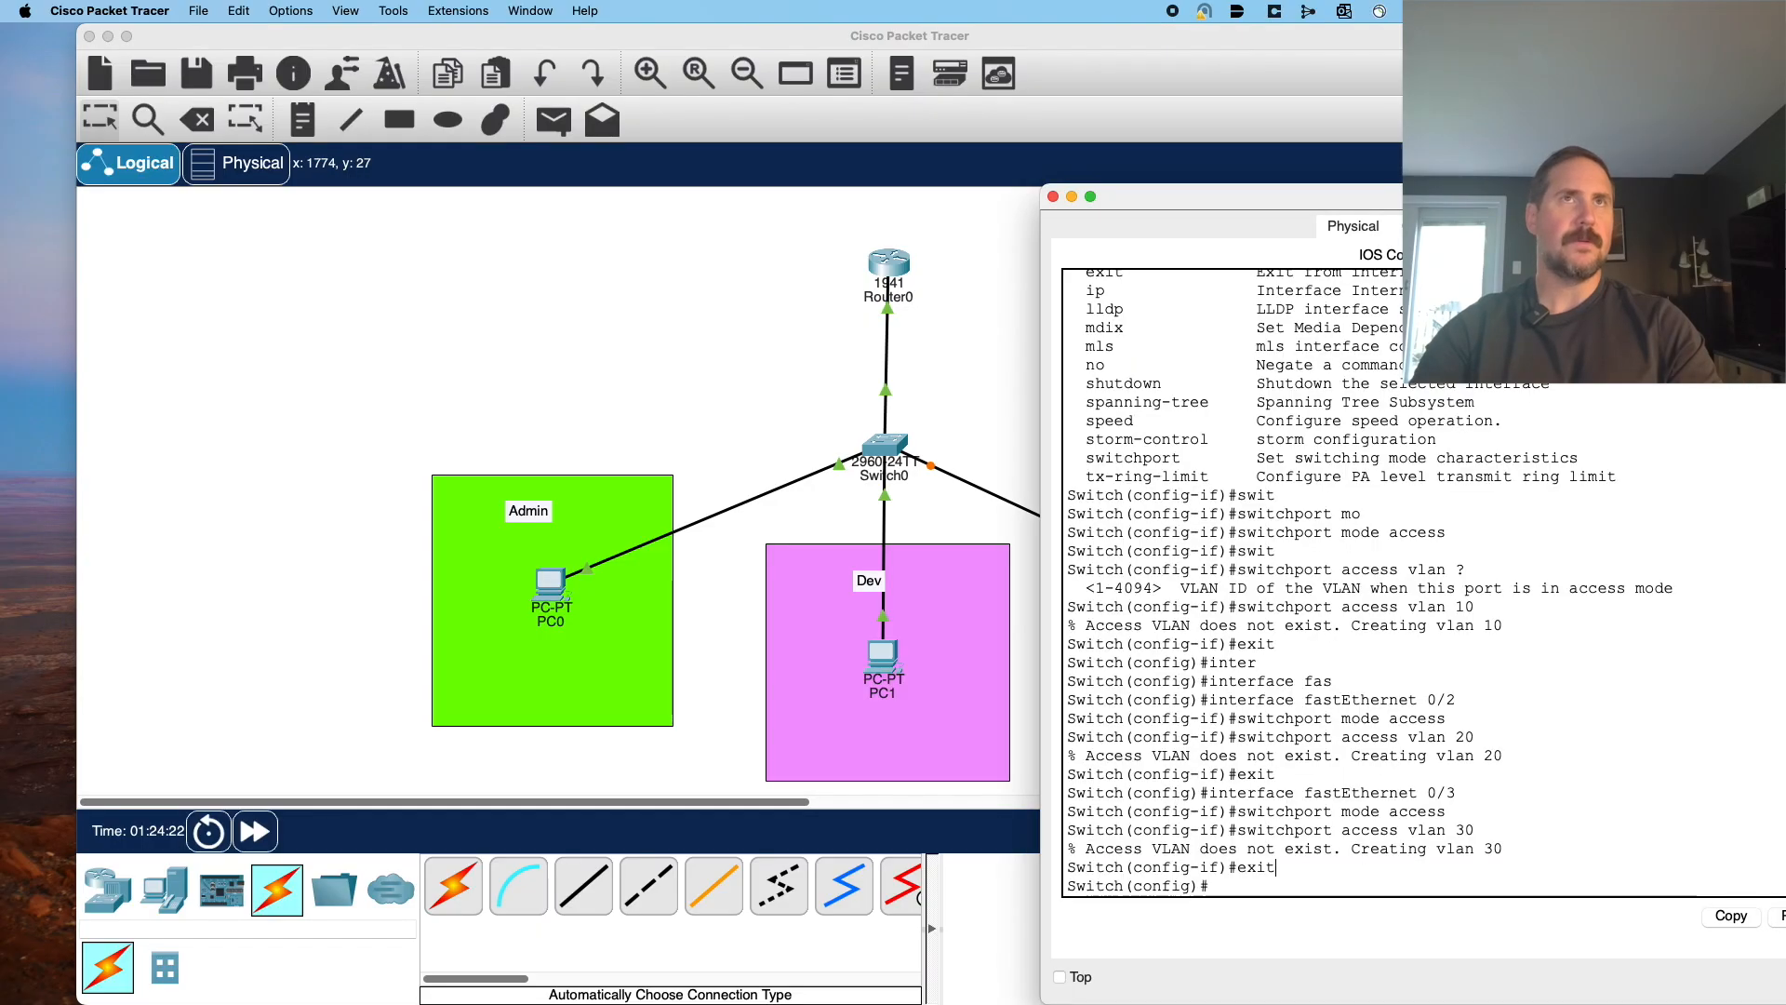
pyautogui.moveTo(1523, 196); pyautogui.dragTo(1410, 93)
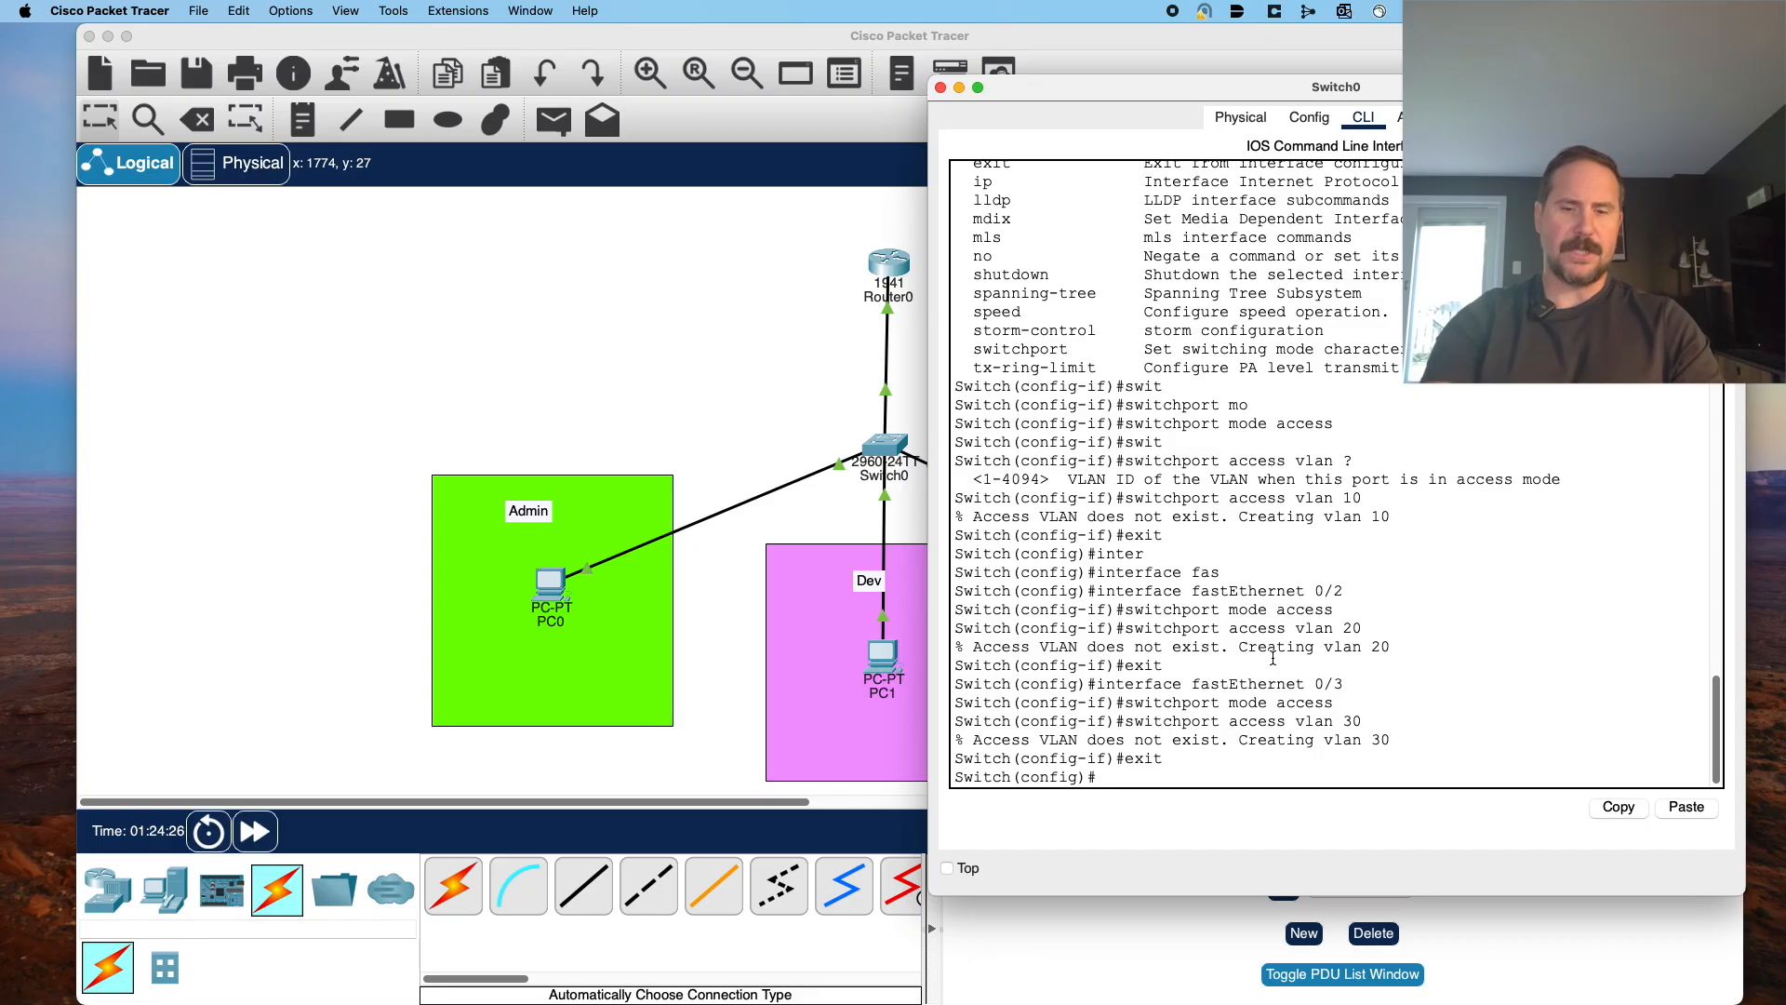
pyautogui.press('Return')
pyautogui.press('Return')
pyautogui.write('inter')
pyautogui.press('Tab')
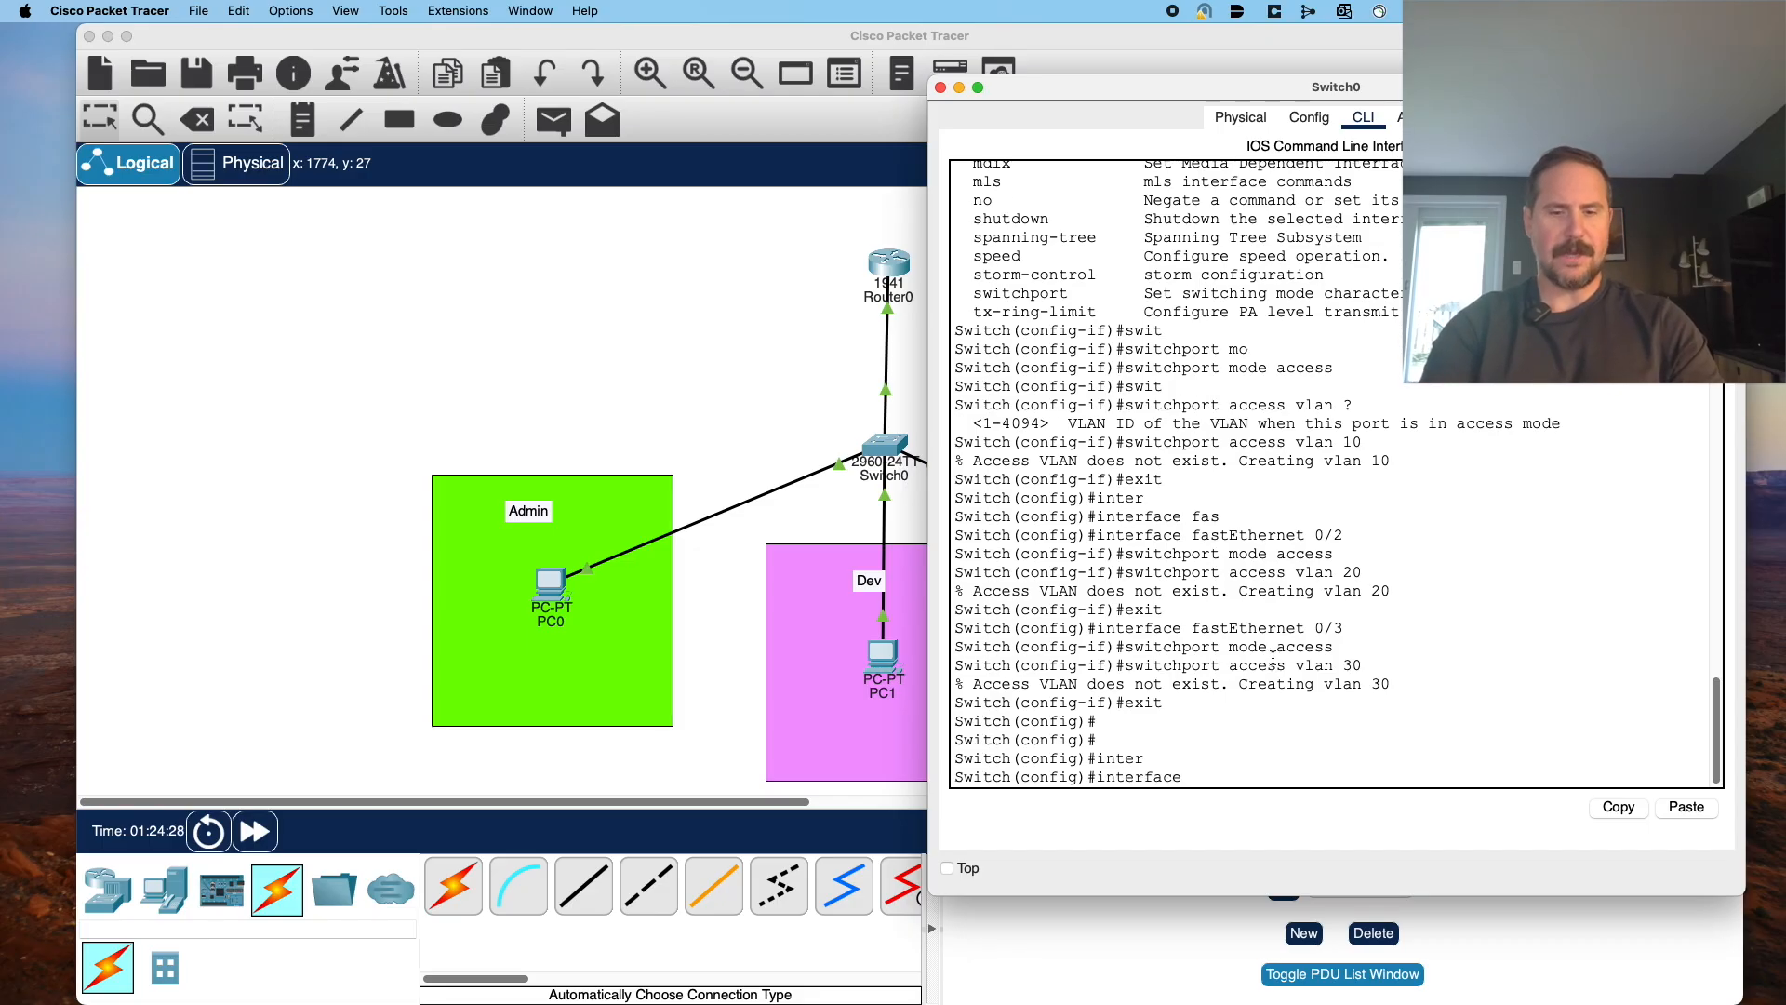
pyautogui.write('fas')
pyautogui.press('Tab')
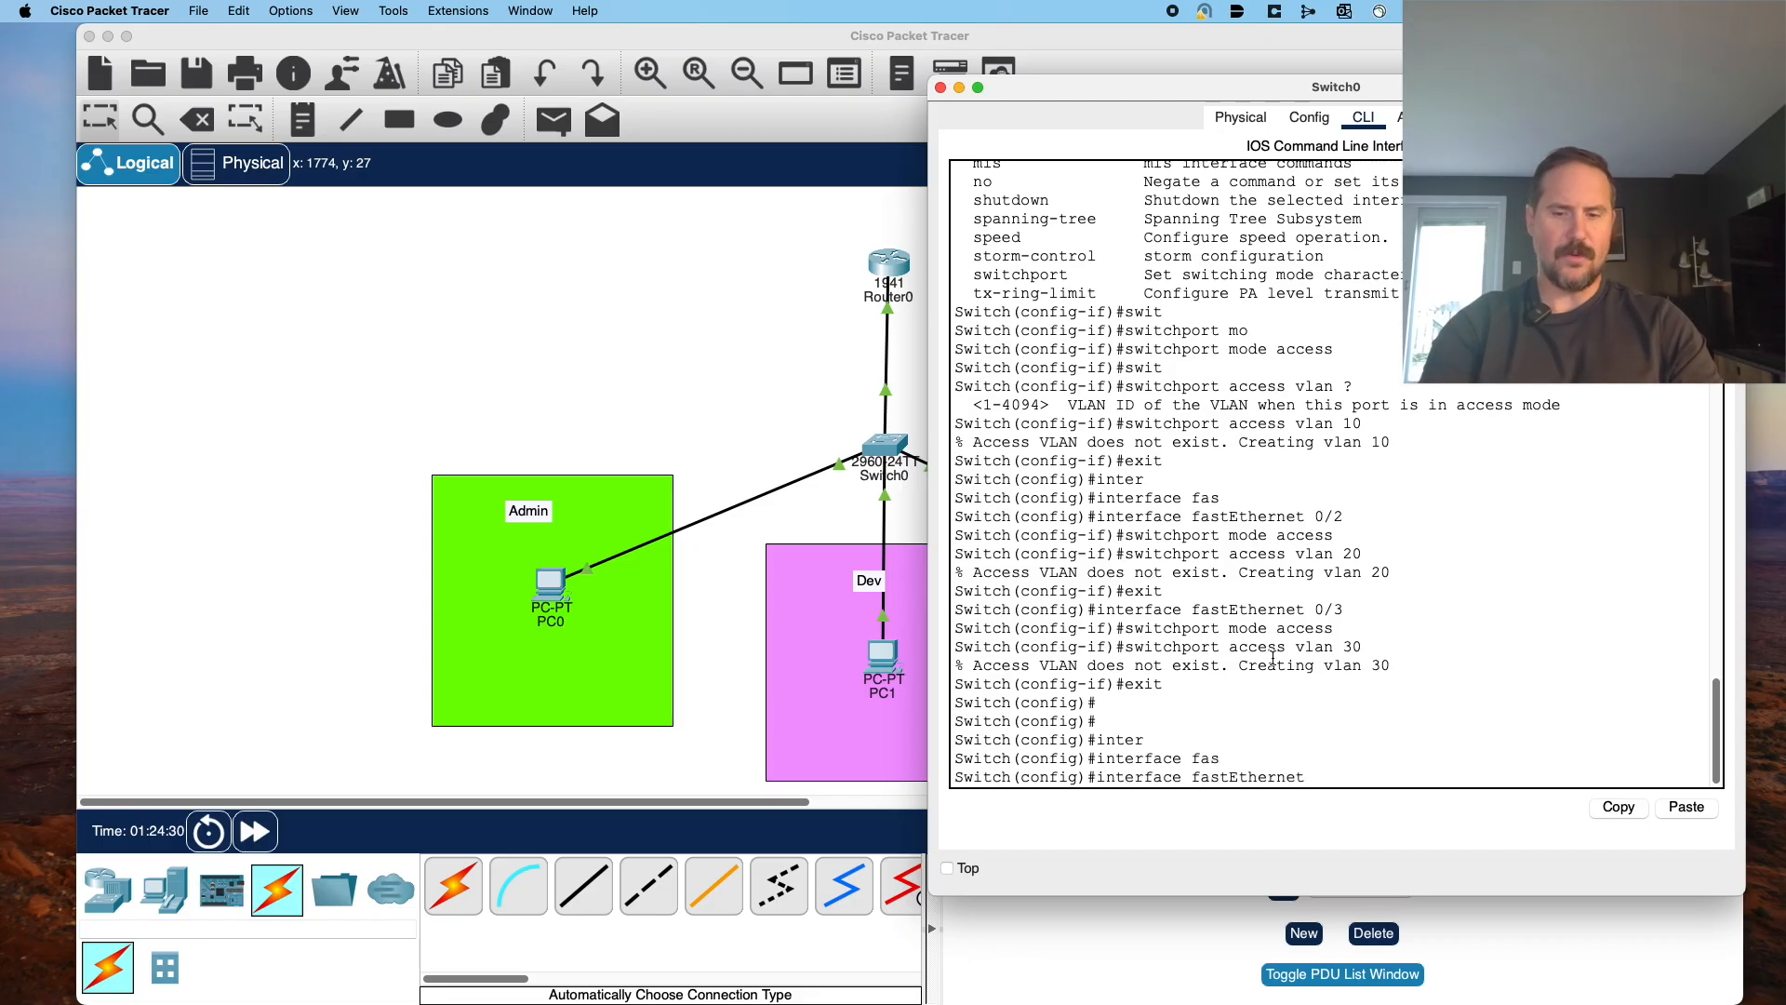
pyautogui.write('0/4')
pyautogui.press('Return')
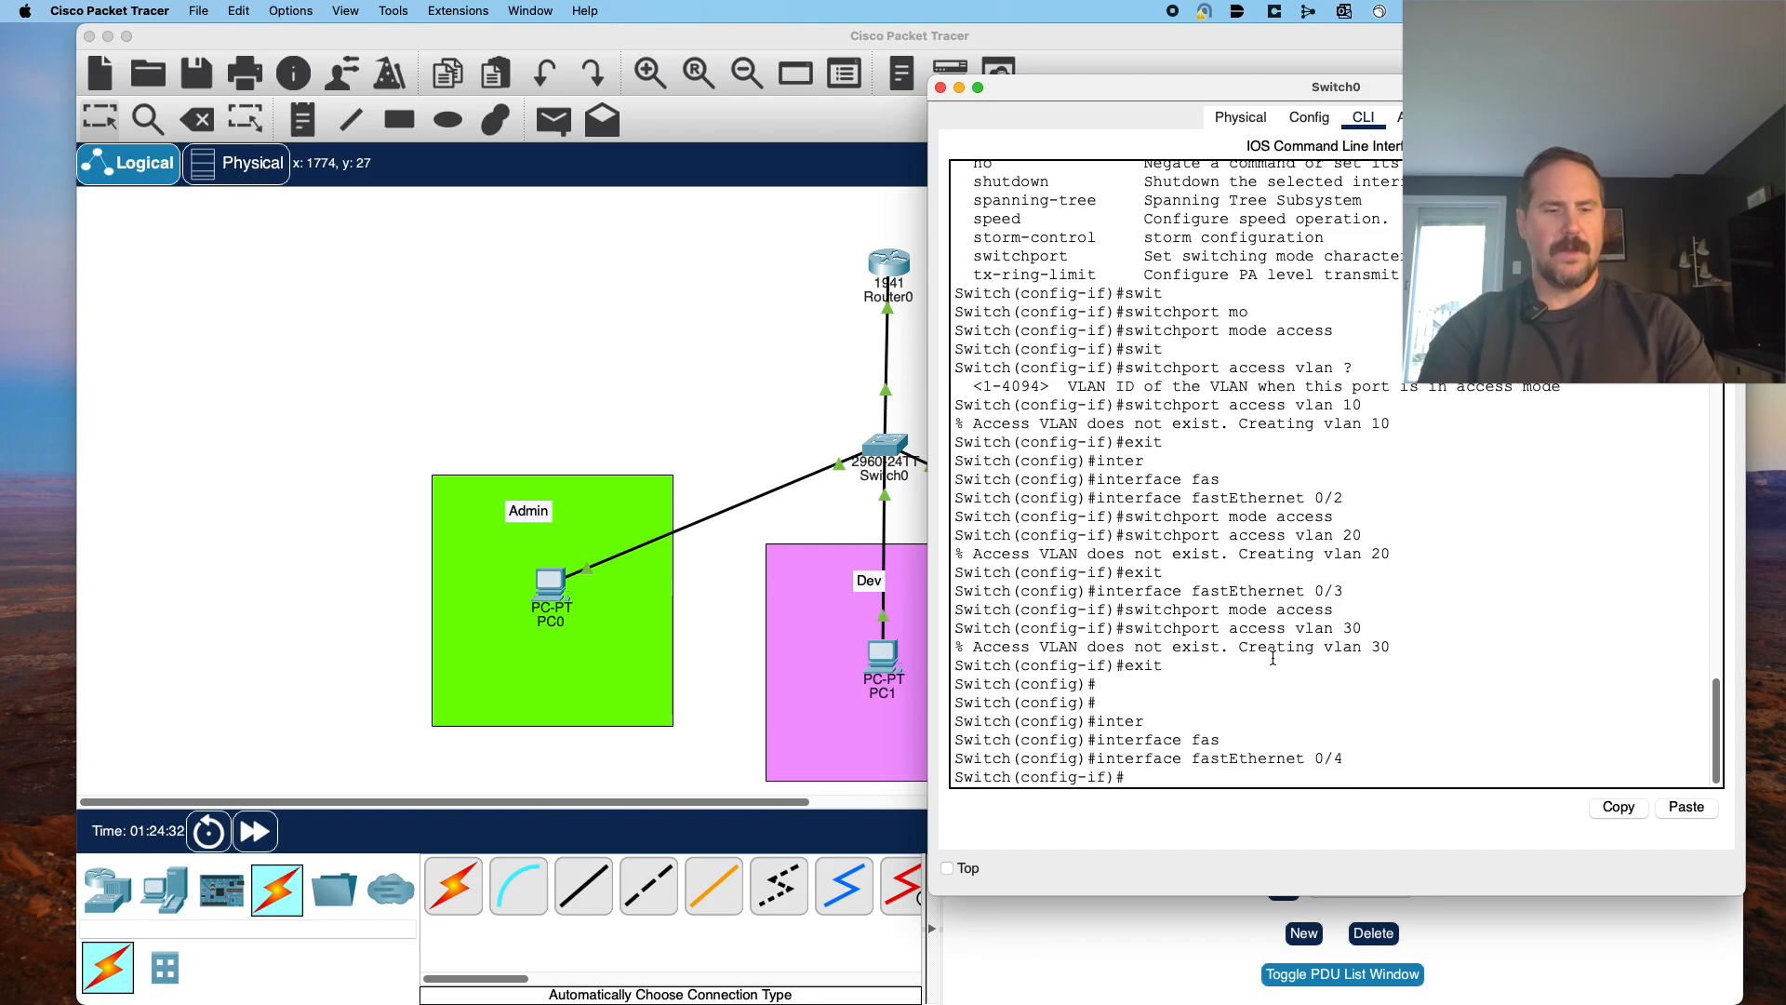
# Set the fastEthernet 0/4 port to trunk mode with switchport mode trunk.
pyautogui.write('swit')
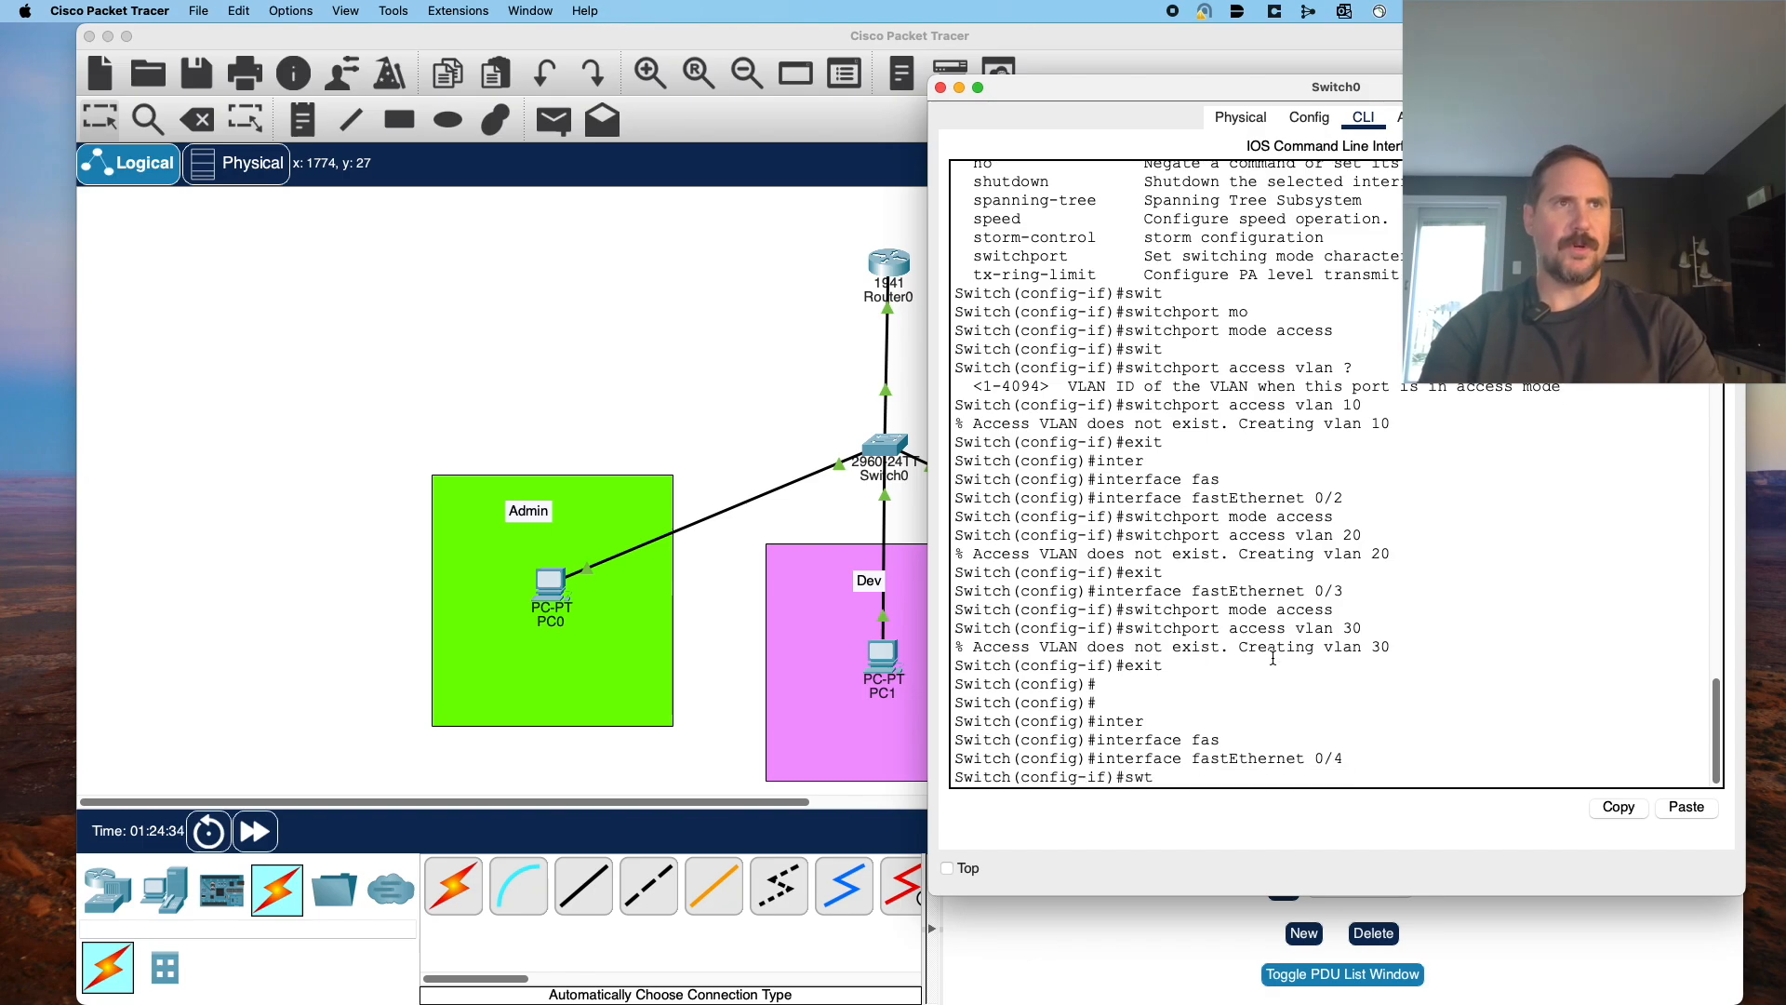
pyautogui.press('Tab')
pyautogui.write('mode tr')
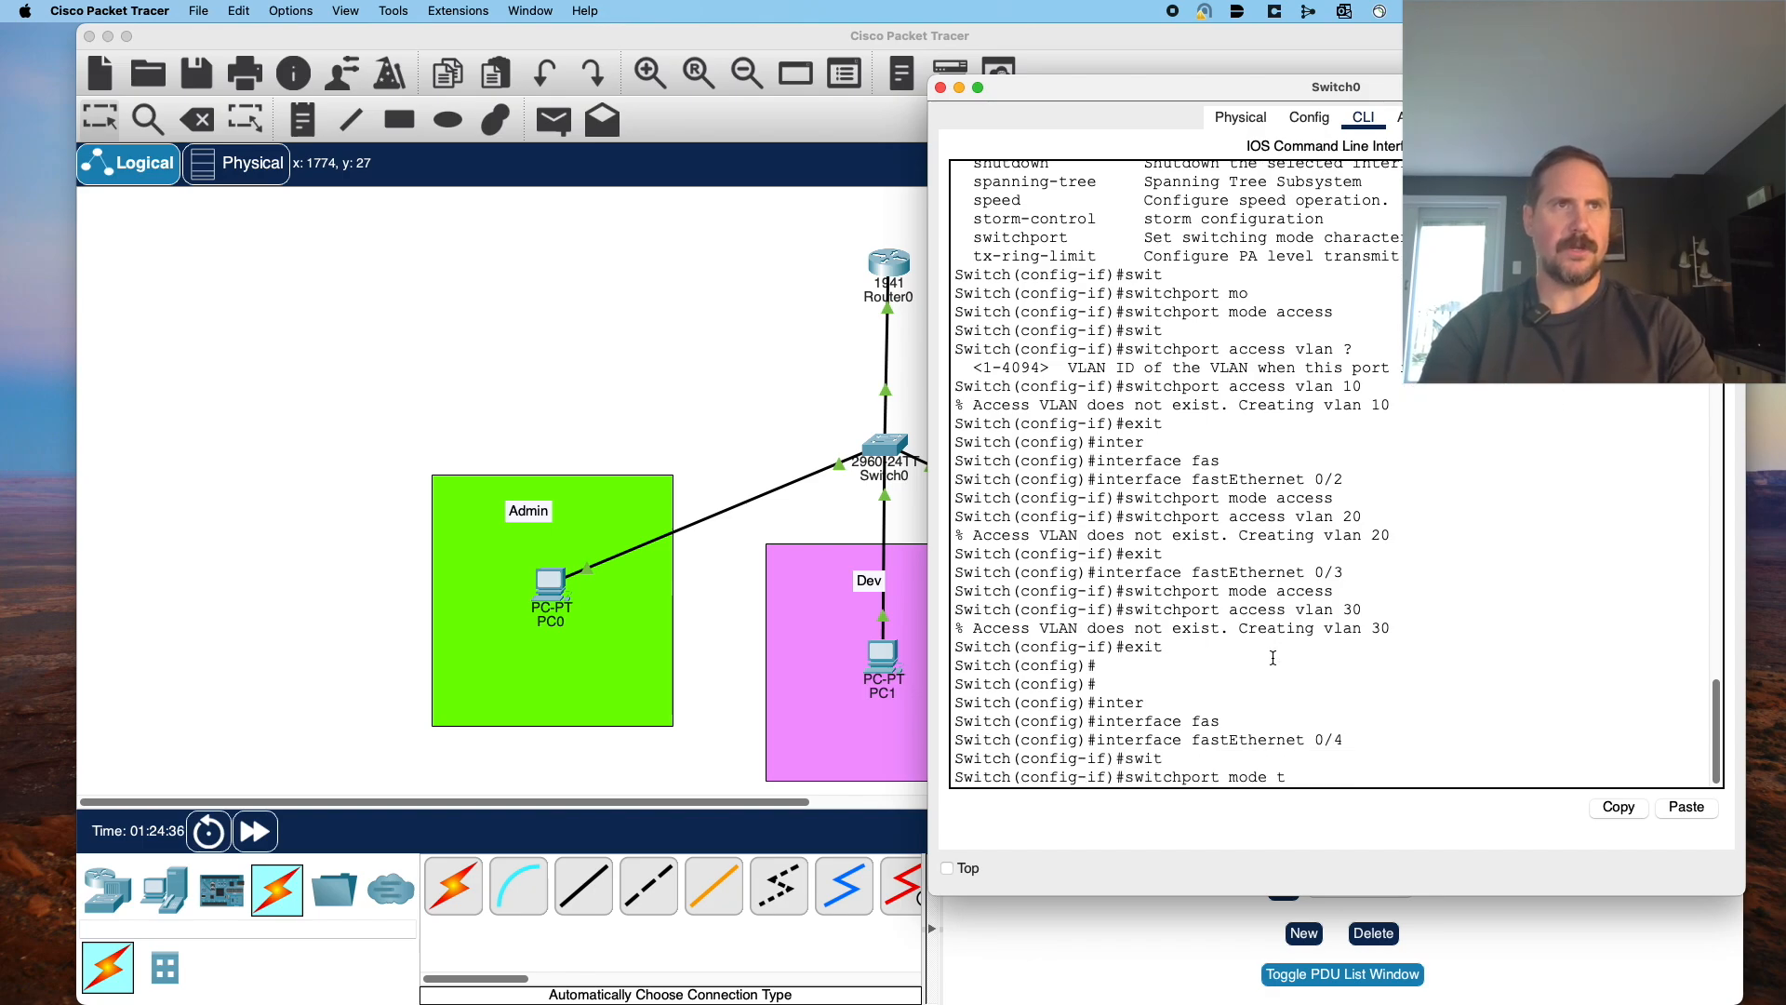
pyautogui.press('Tab')
pyautogui.press('Return')
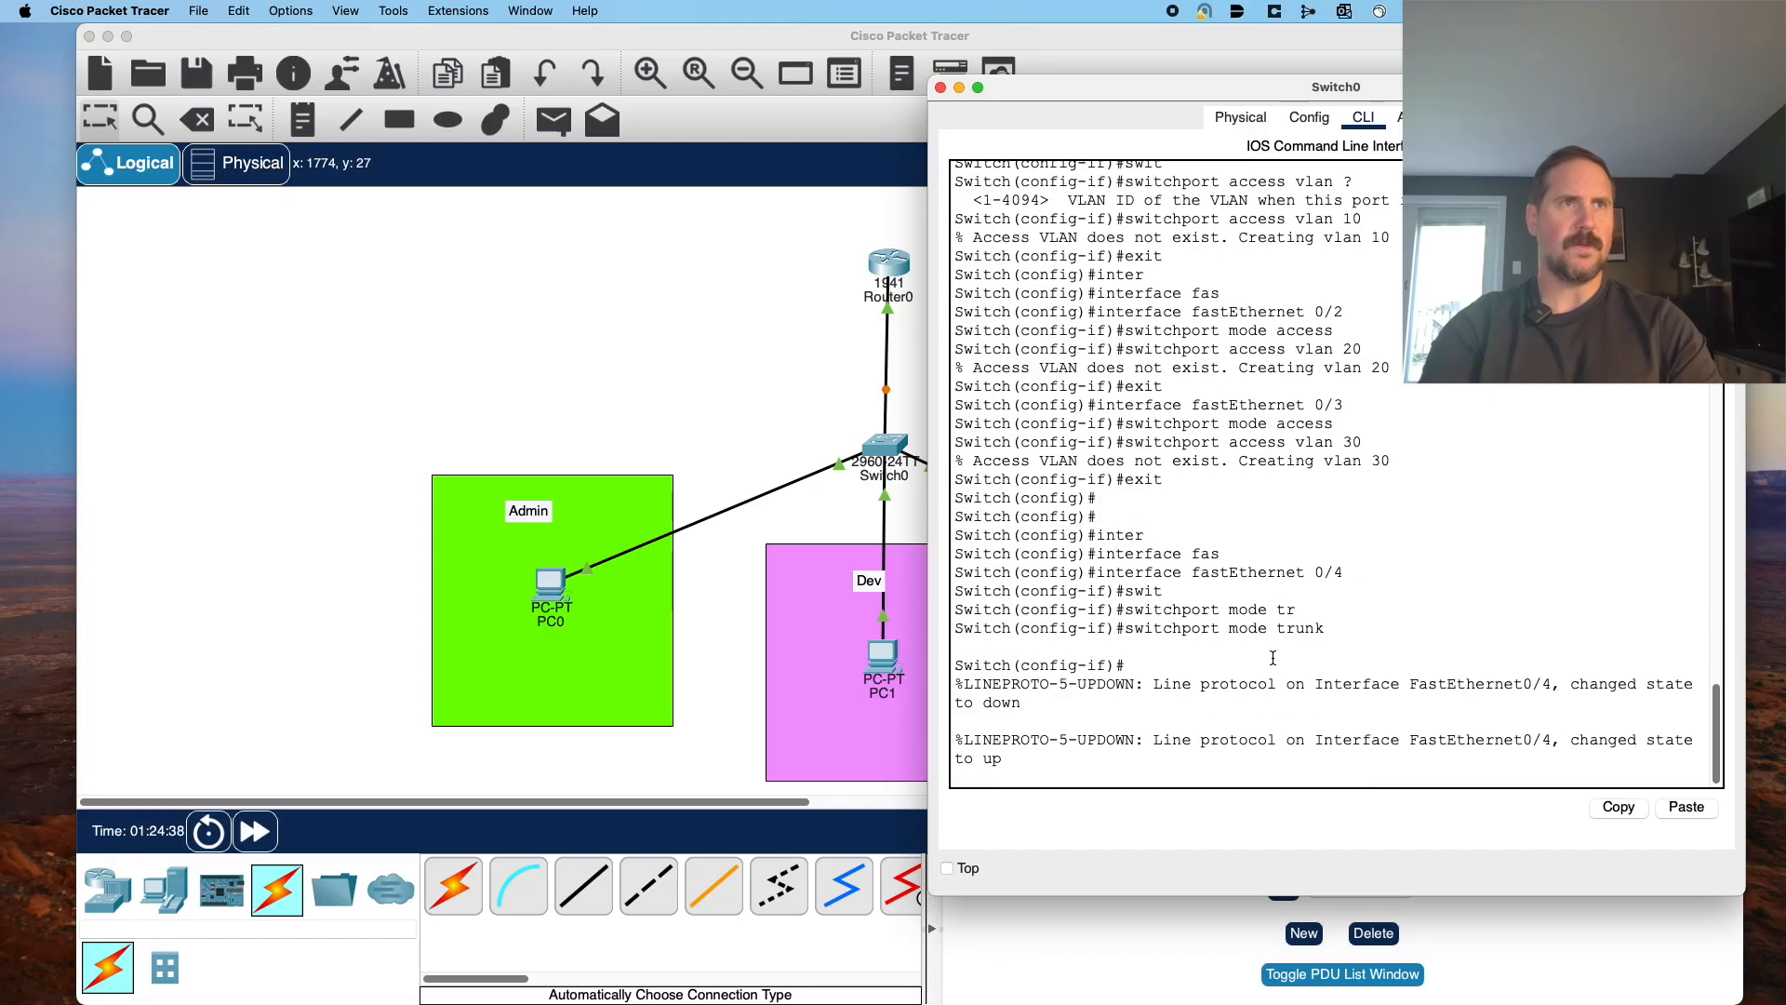
# Begin the switchport trunk allowed command for fastEthernet 0/4, listing the available options for trunk and allowed.
pyautogui.press('Return')
pyautogui.write('swit')
pyautogui.press('Tab')
pyautogui.write('tr')
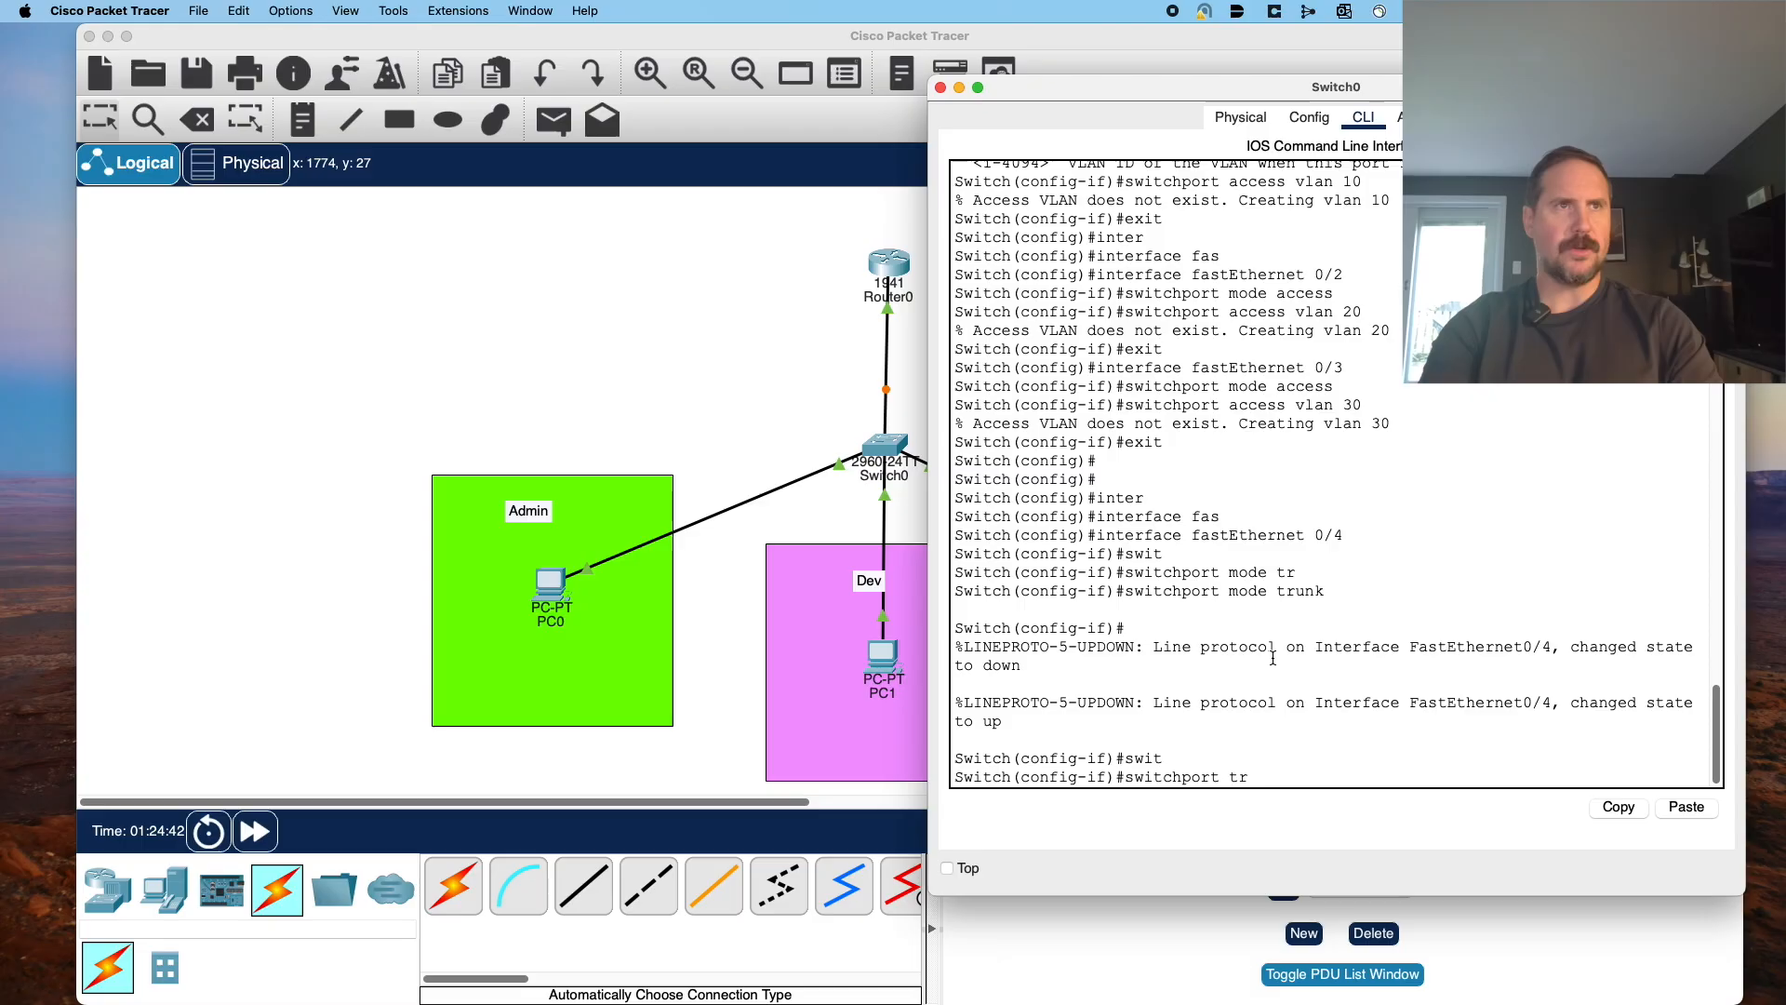
pyautogui.press('Tab')
pyautogui.write('?')
pyautogui.write('allo')
pyautogui.press('Tab')
pyautogui.write('?')
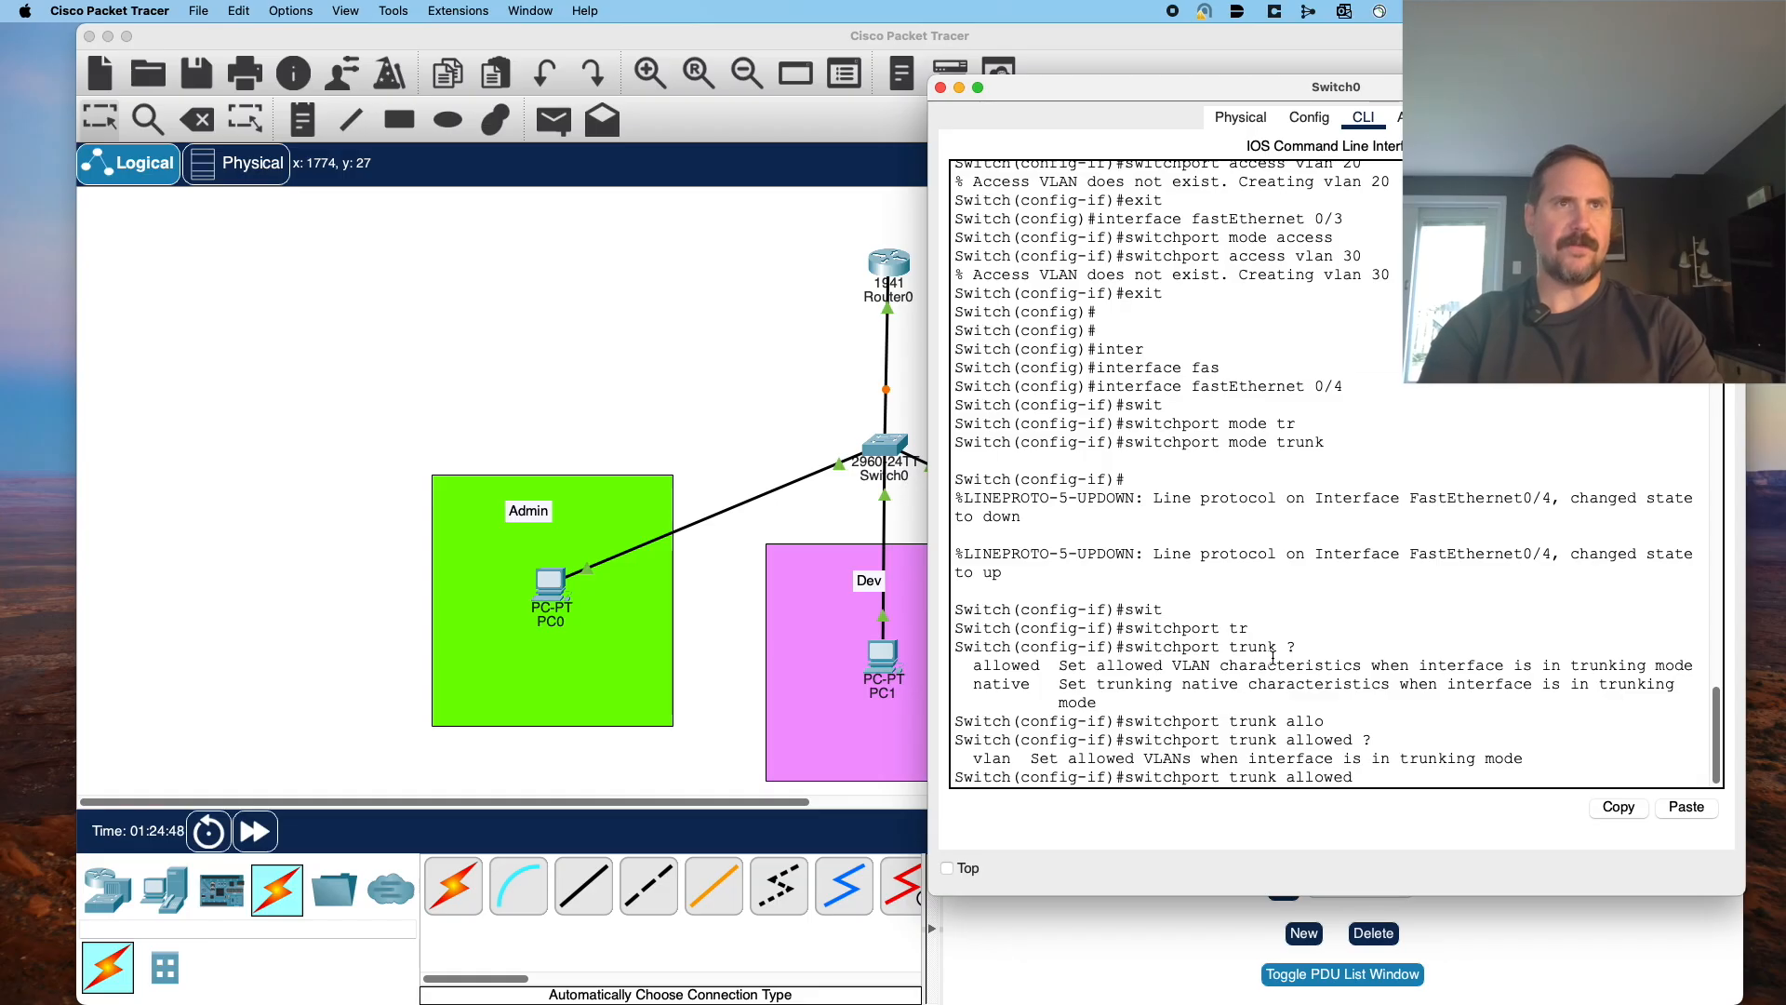
# Check the allowed vlan options, permit VLANs 10,20,30 on the trunk and exit the interface configuration.
pyautogui.write('vla')
pyautogui.press('Tab')
pyautogui.write('?')
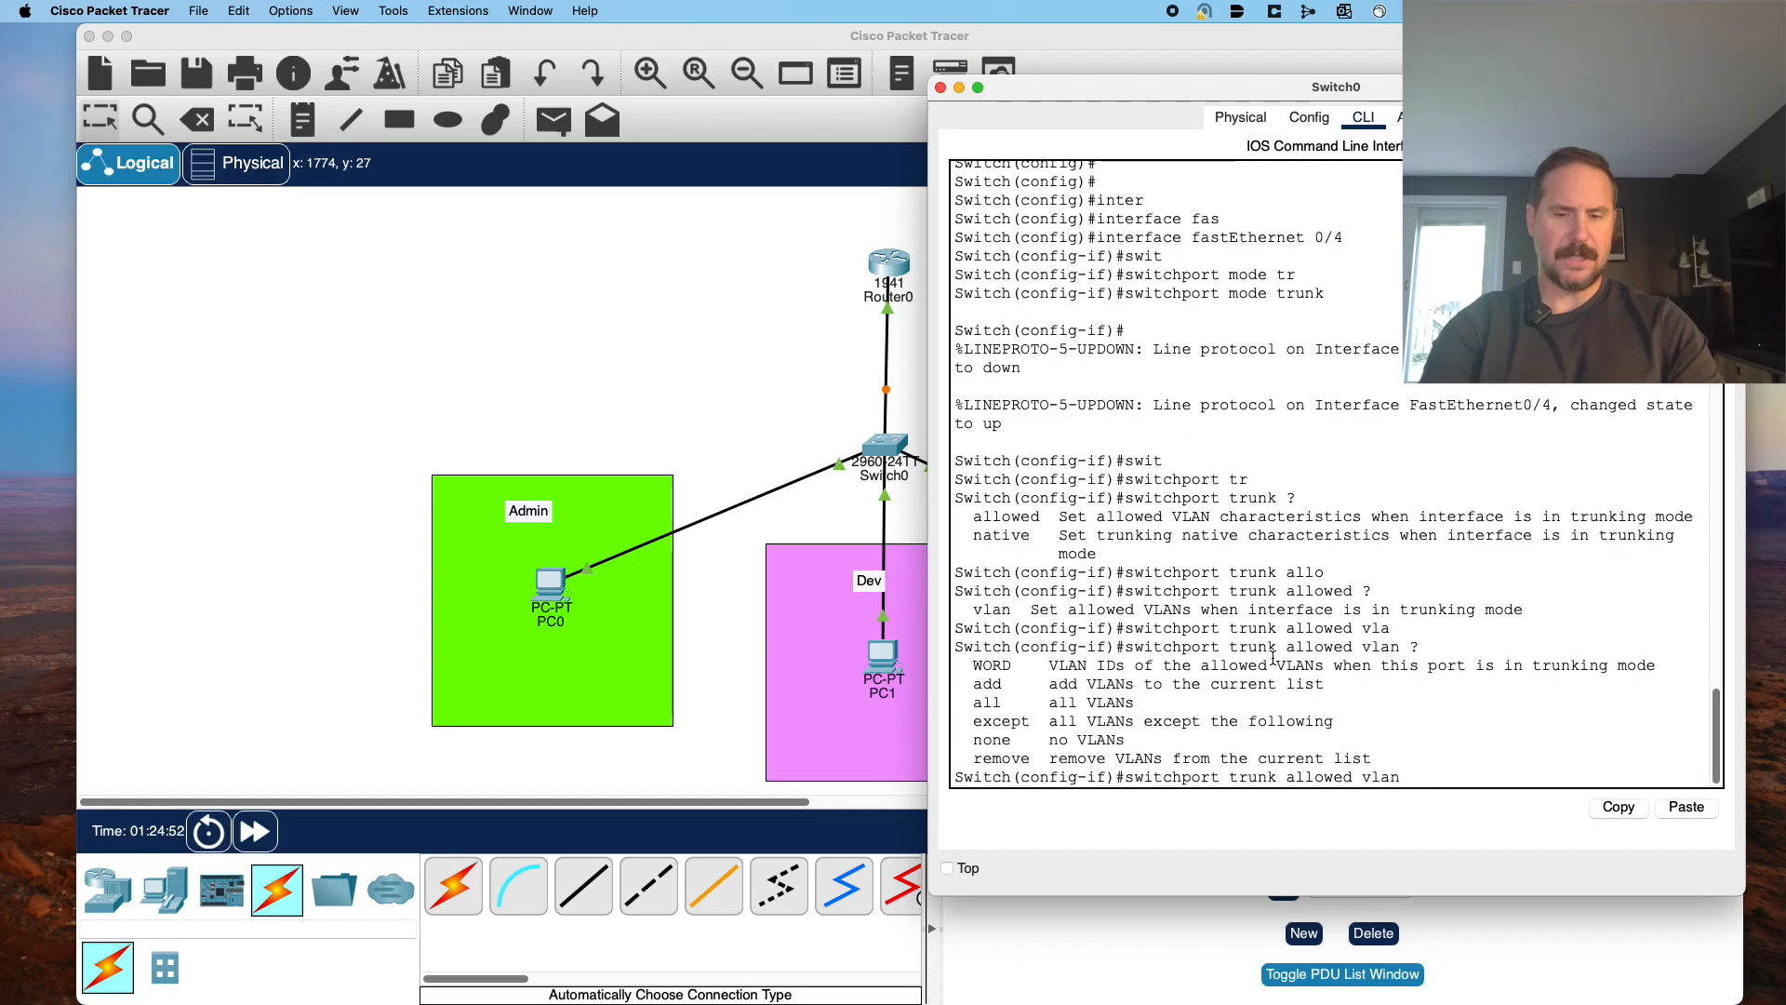
pyautogui.write('10,20,')
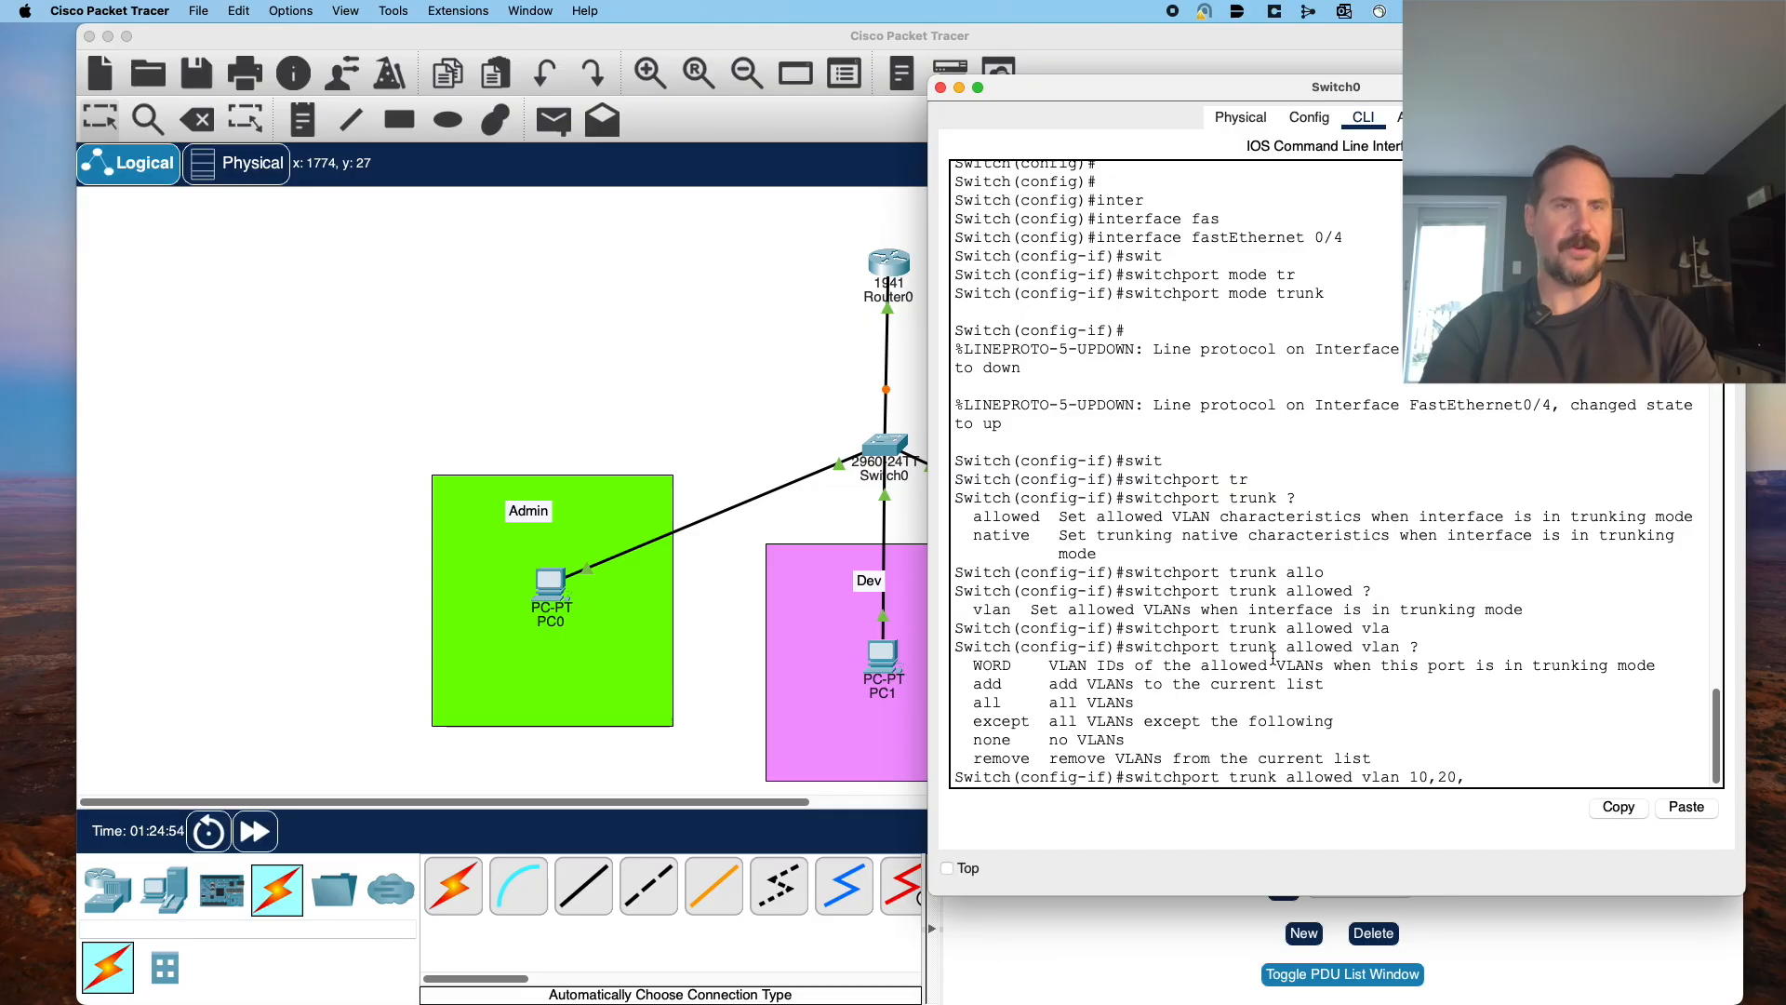
pyautogui.write('30')
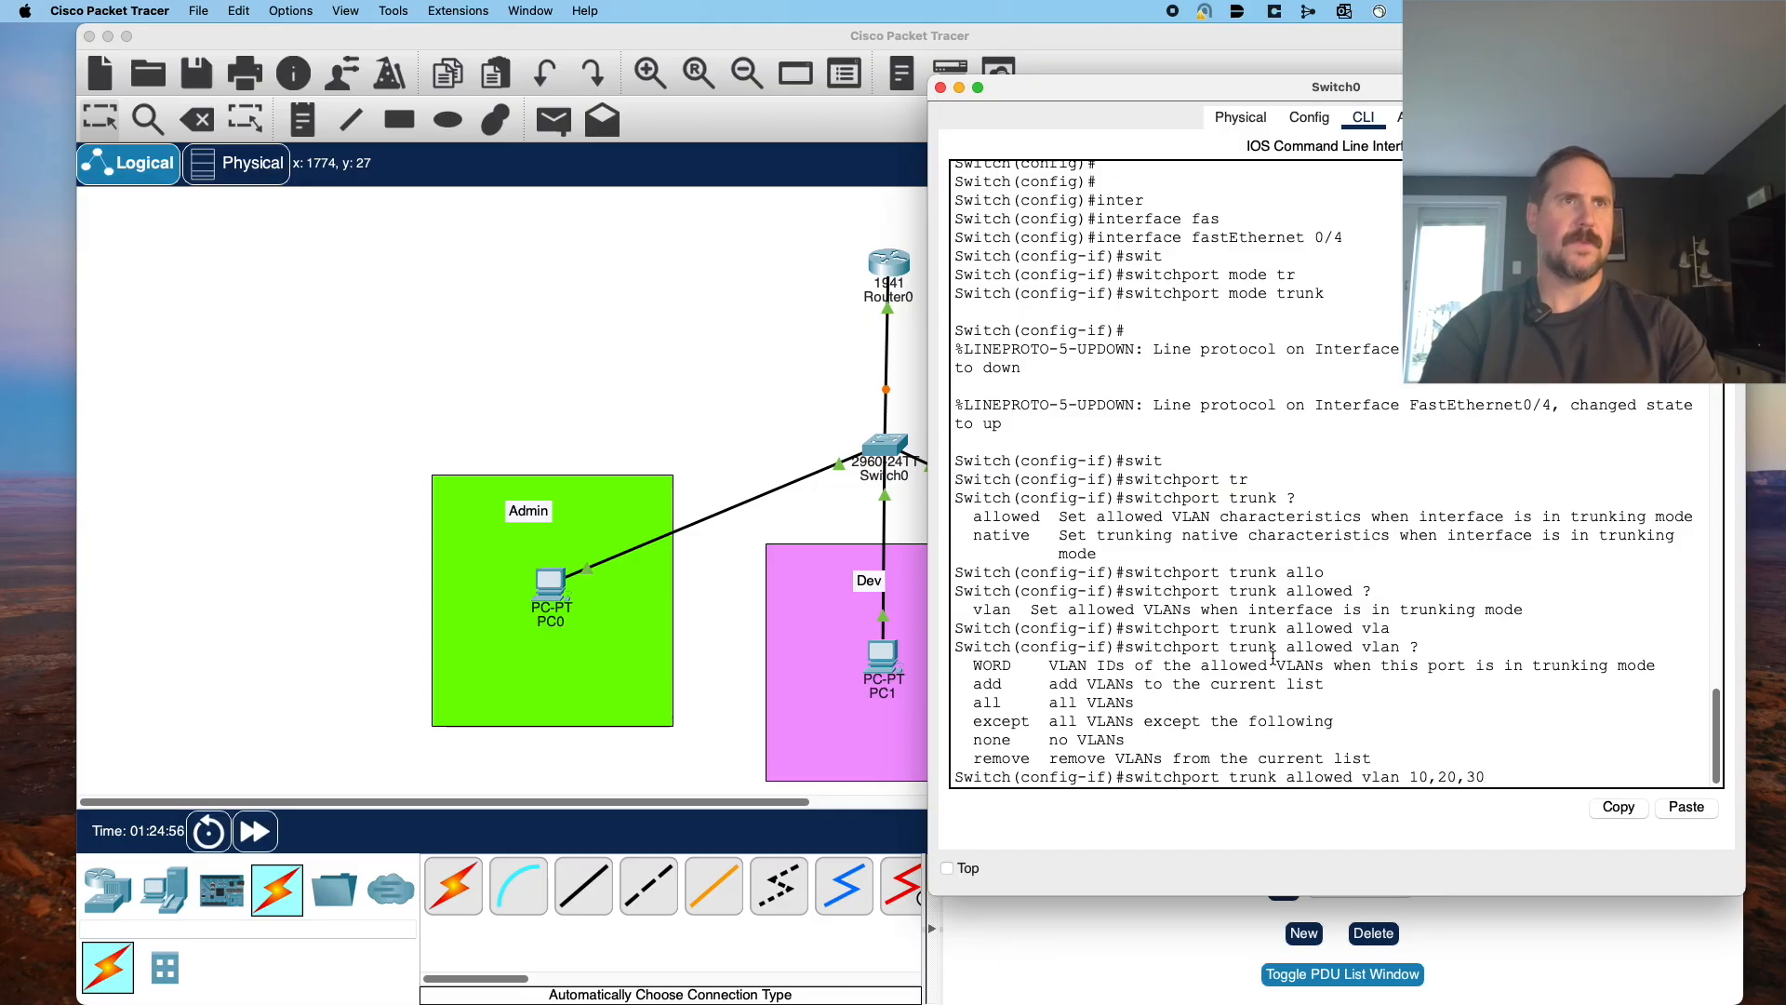
pyautogui.press('Return')
pyautogui.write('exit')
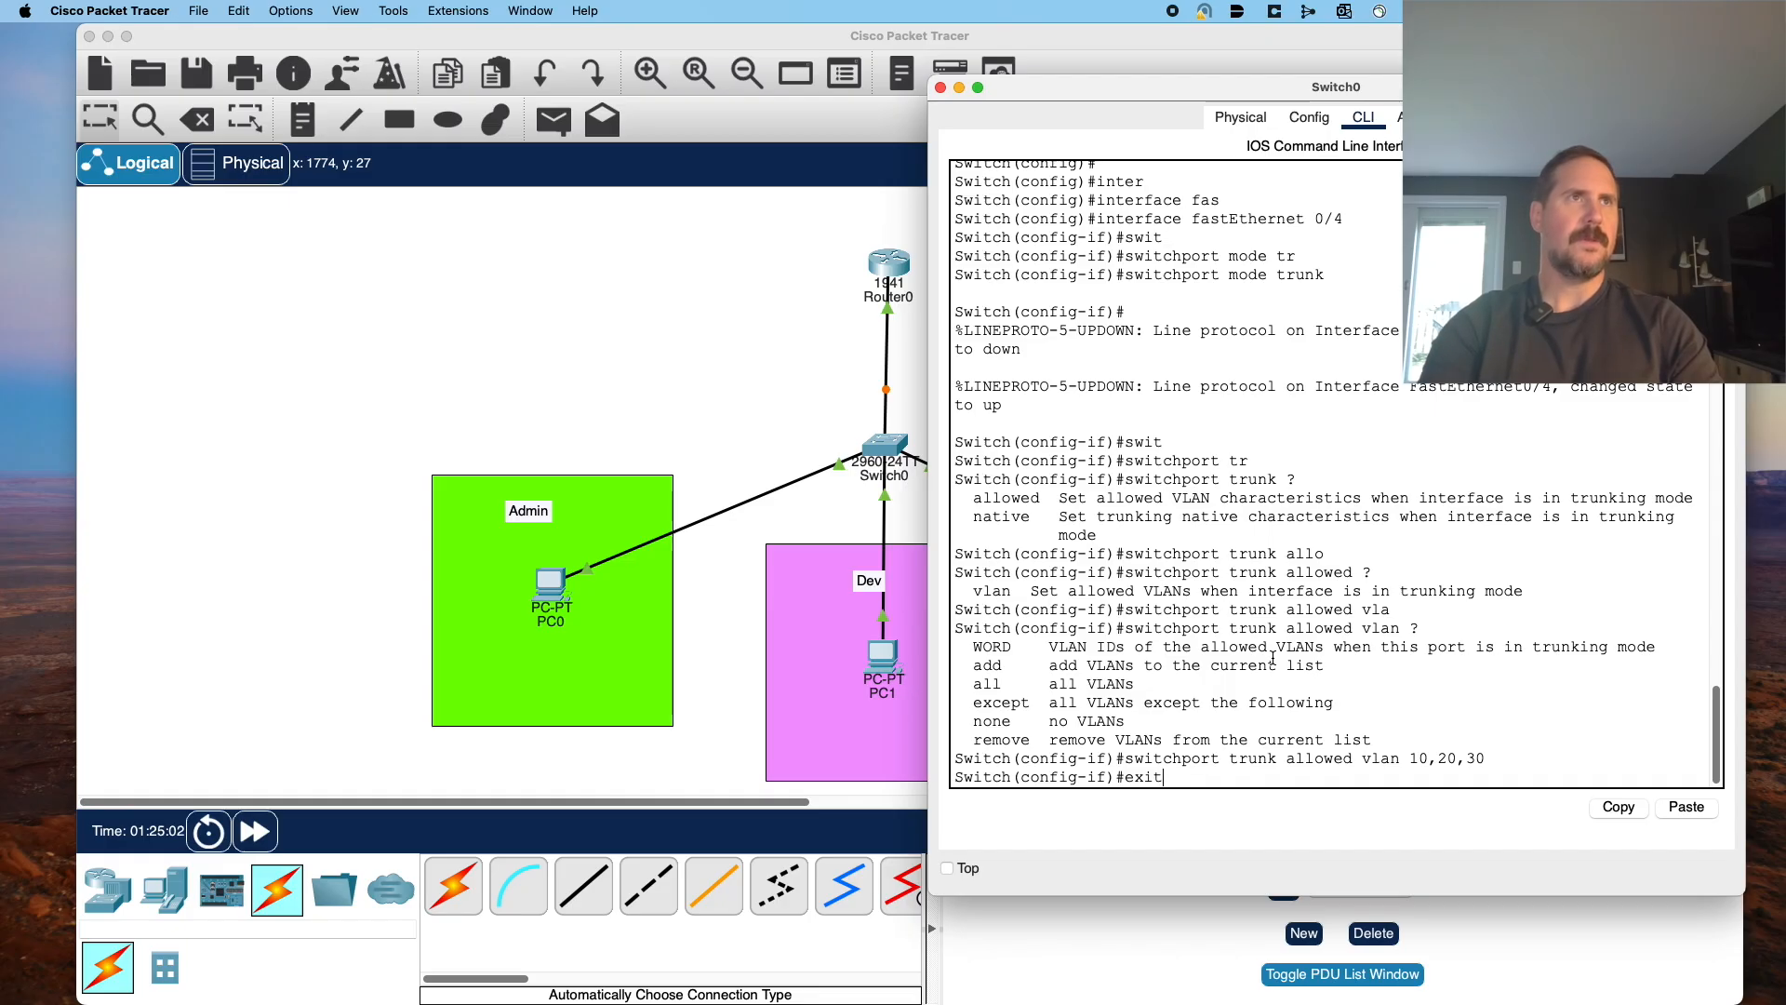
pyautogui.press('Return')
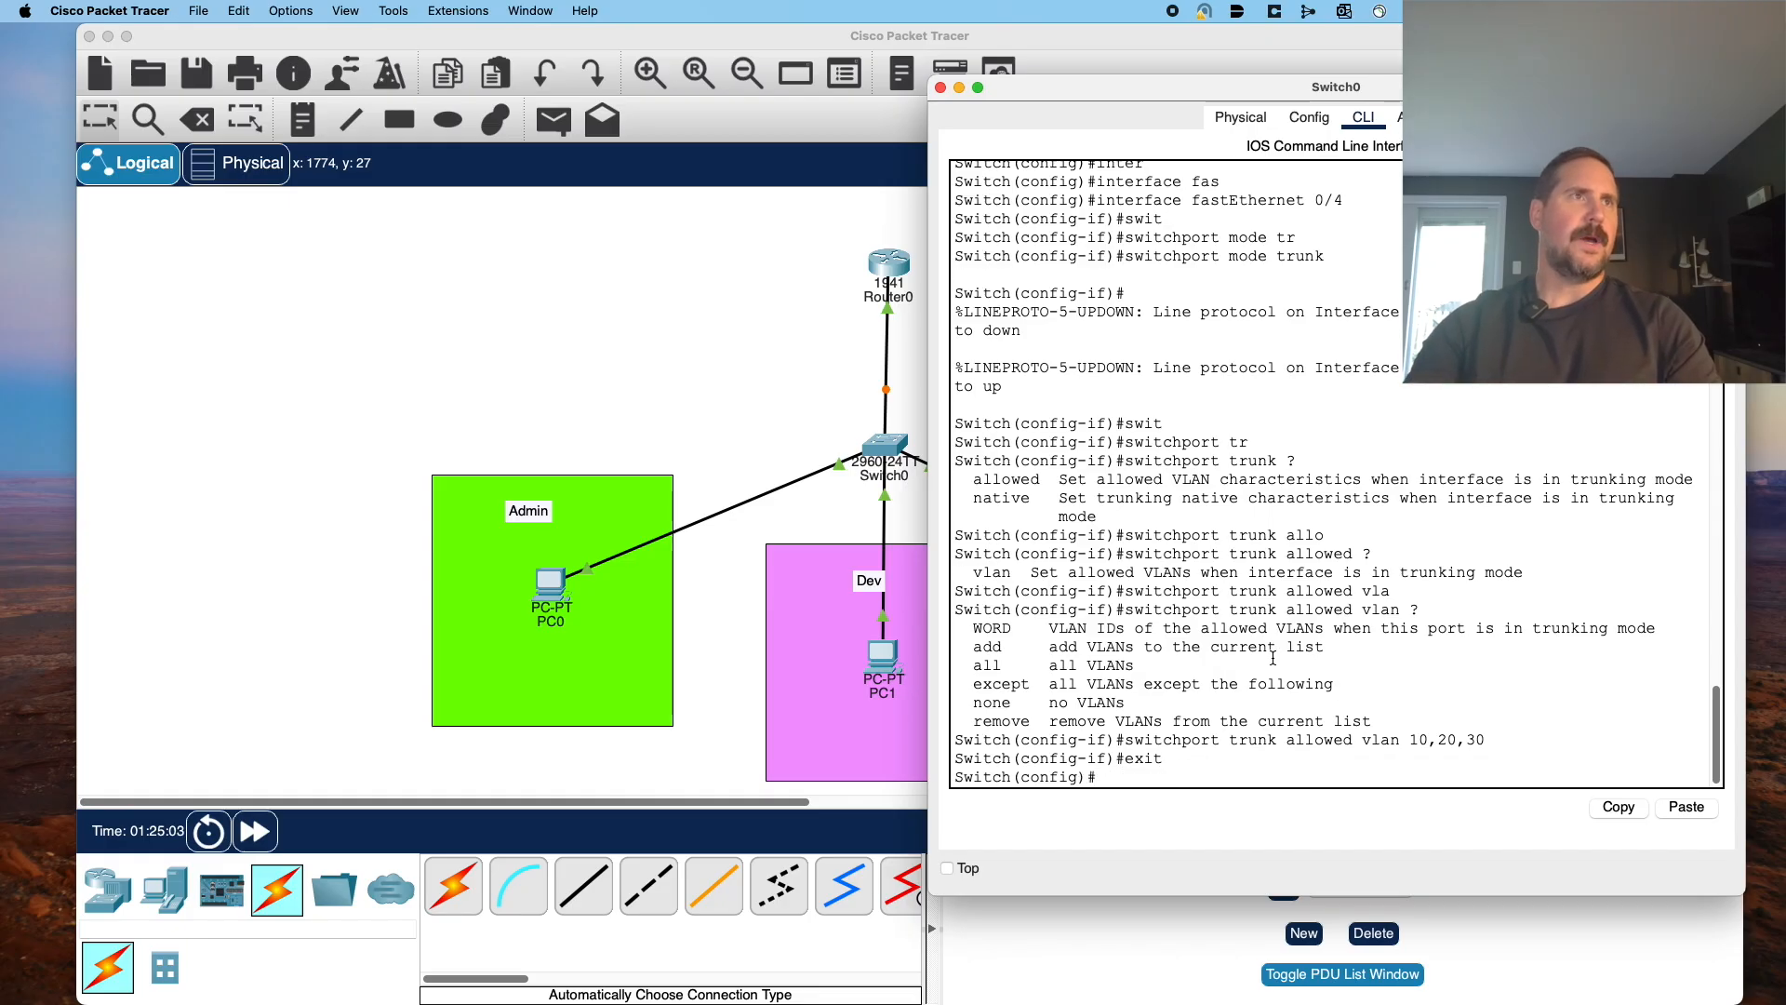
# Ping 20.20.20.20 from PC0's Command Prompt to test Admin's connection to Dev.
pyautogui.click(674, 549)
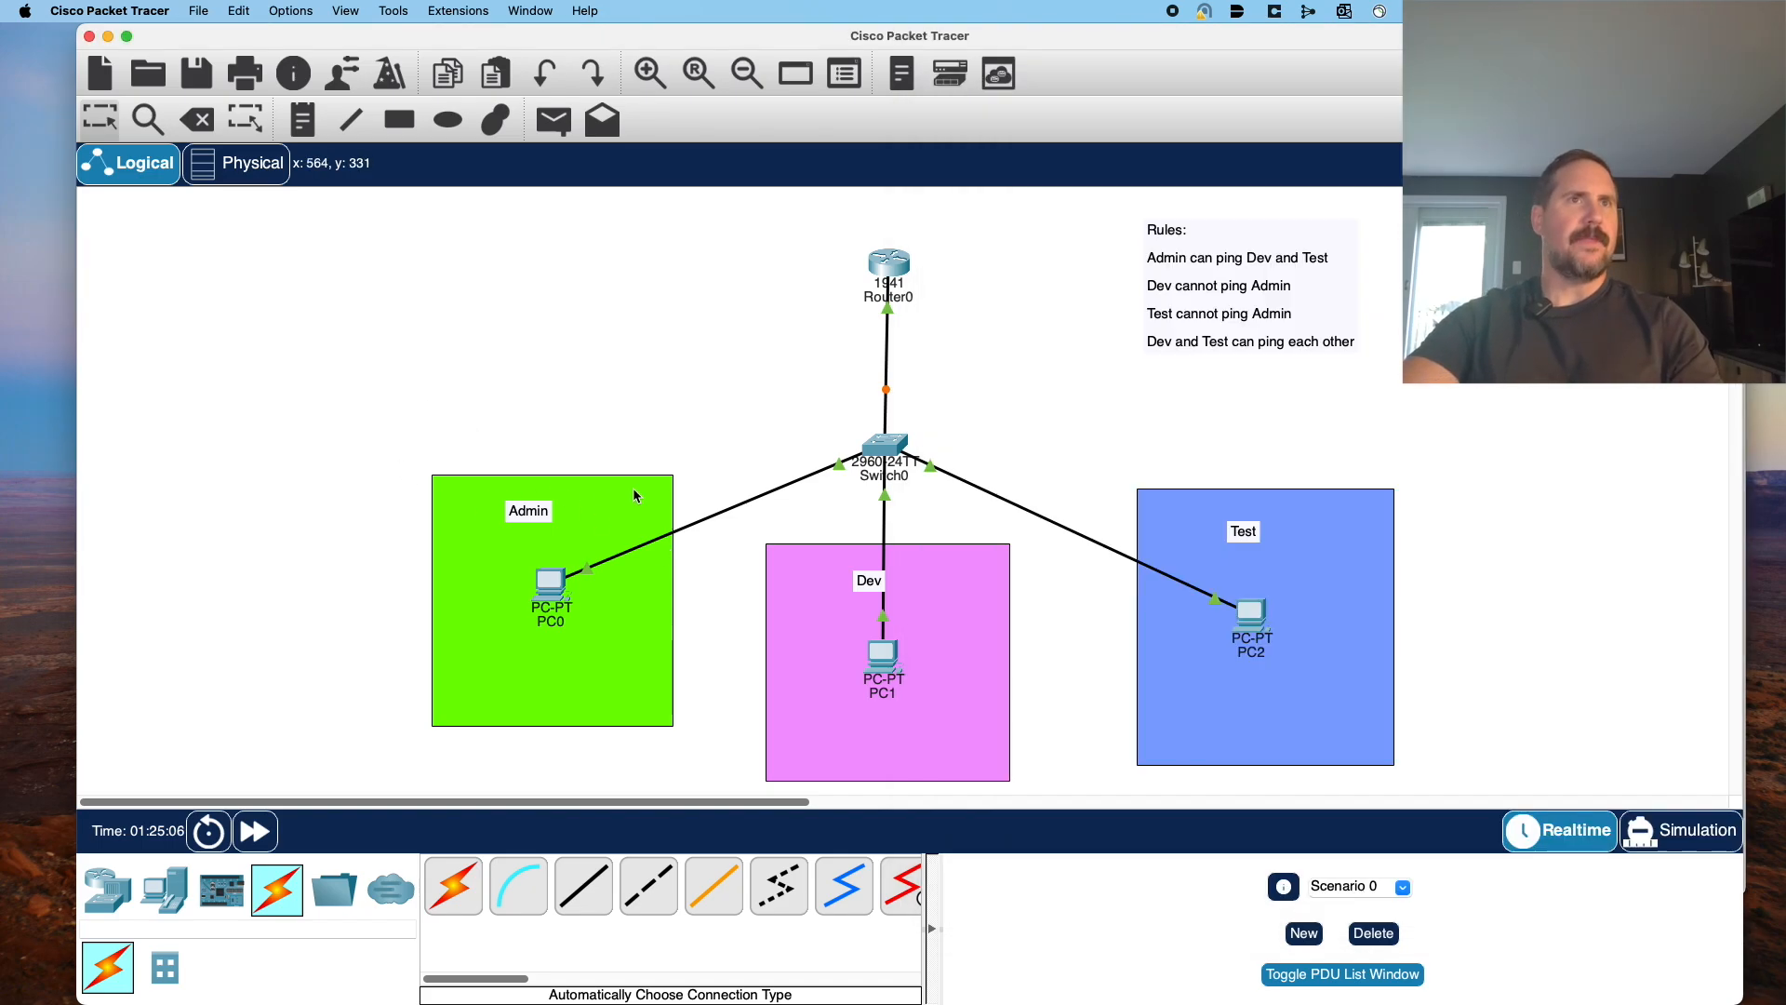
pyautogui.click(546, 584)
pyautogui.click(1163, 328)
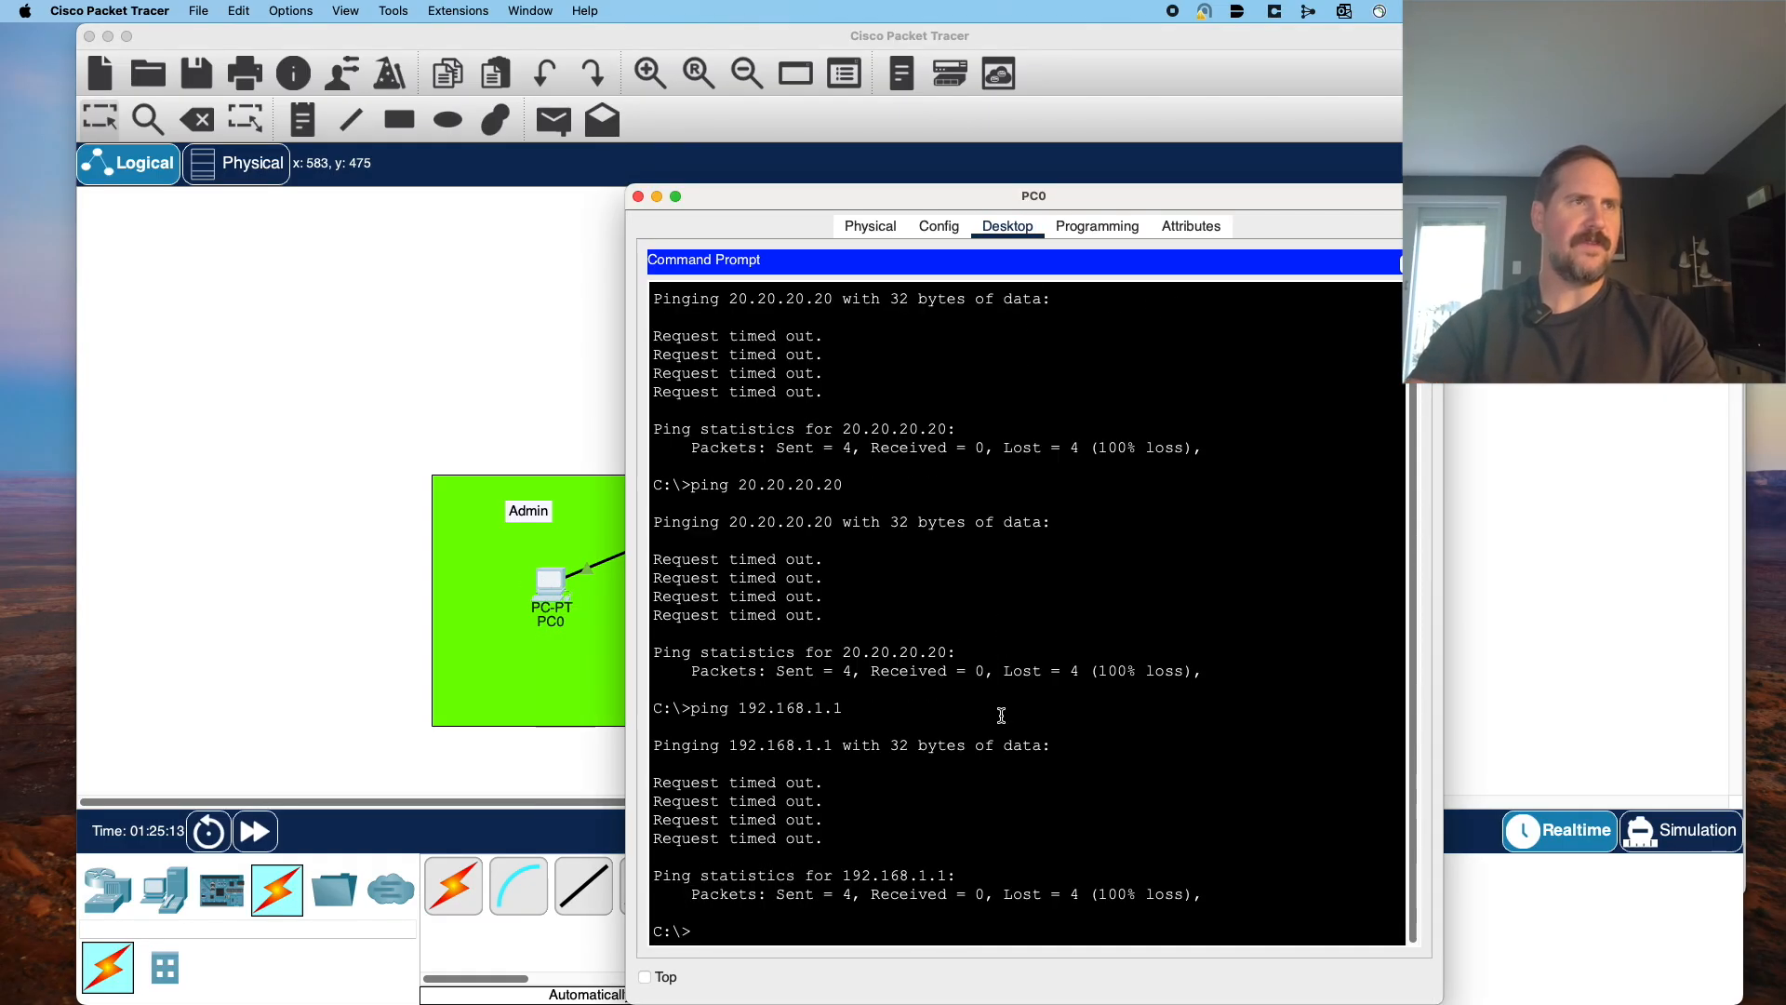
pyautogui.press('Up')
pyautogui.press('Up')
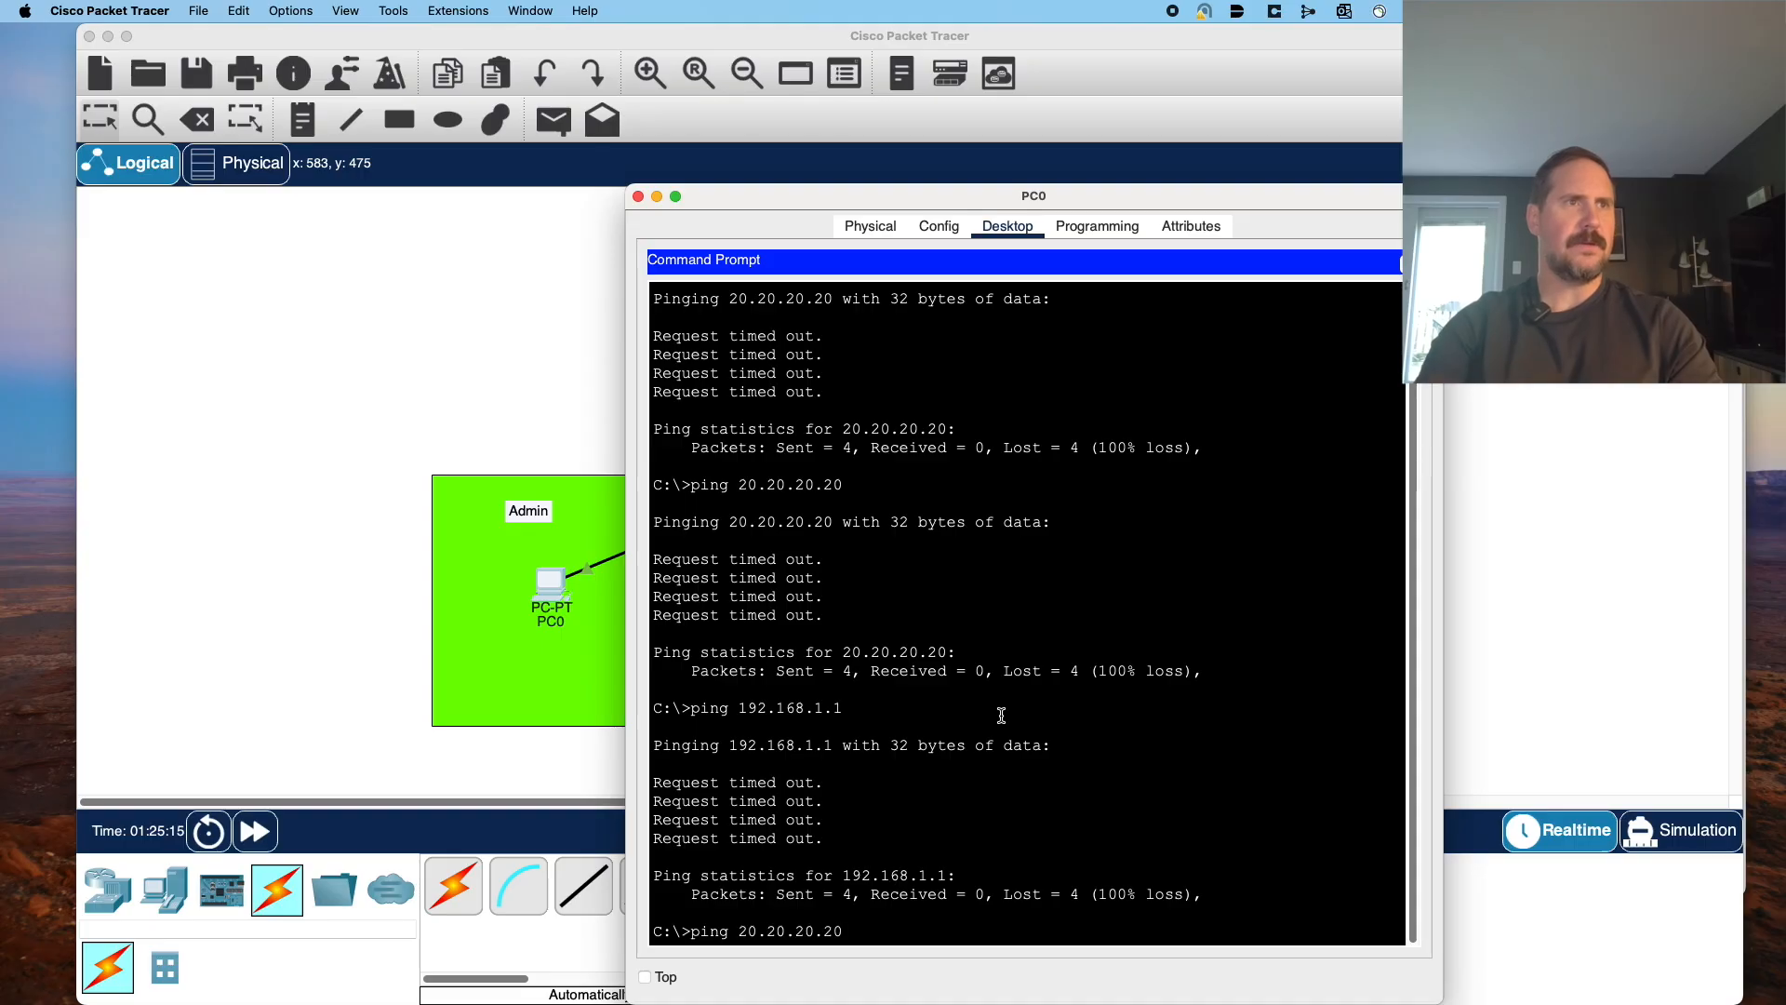
pyautogui.press('Return')
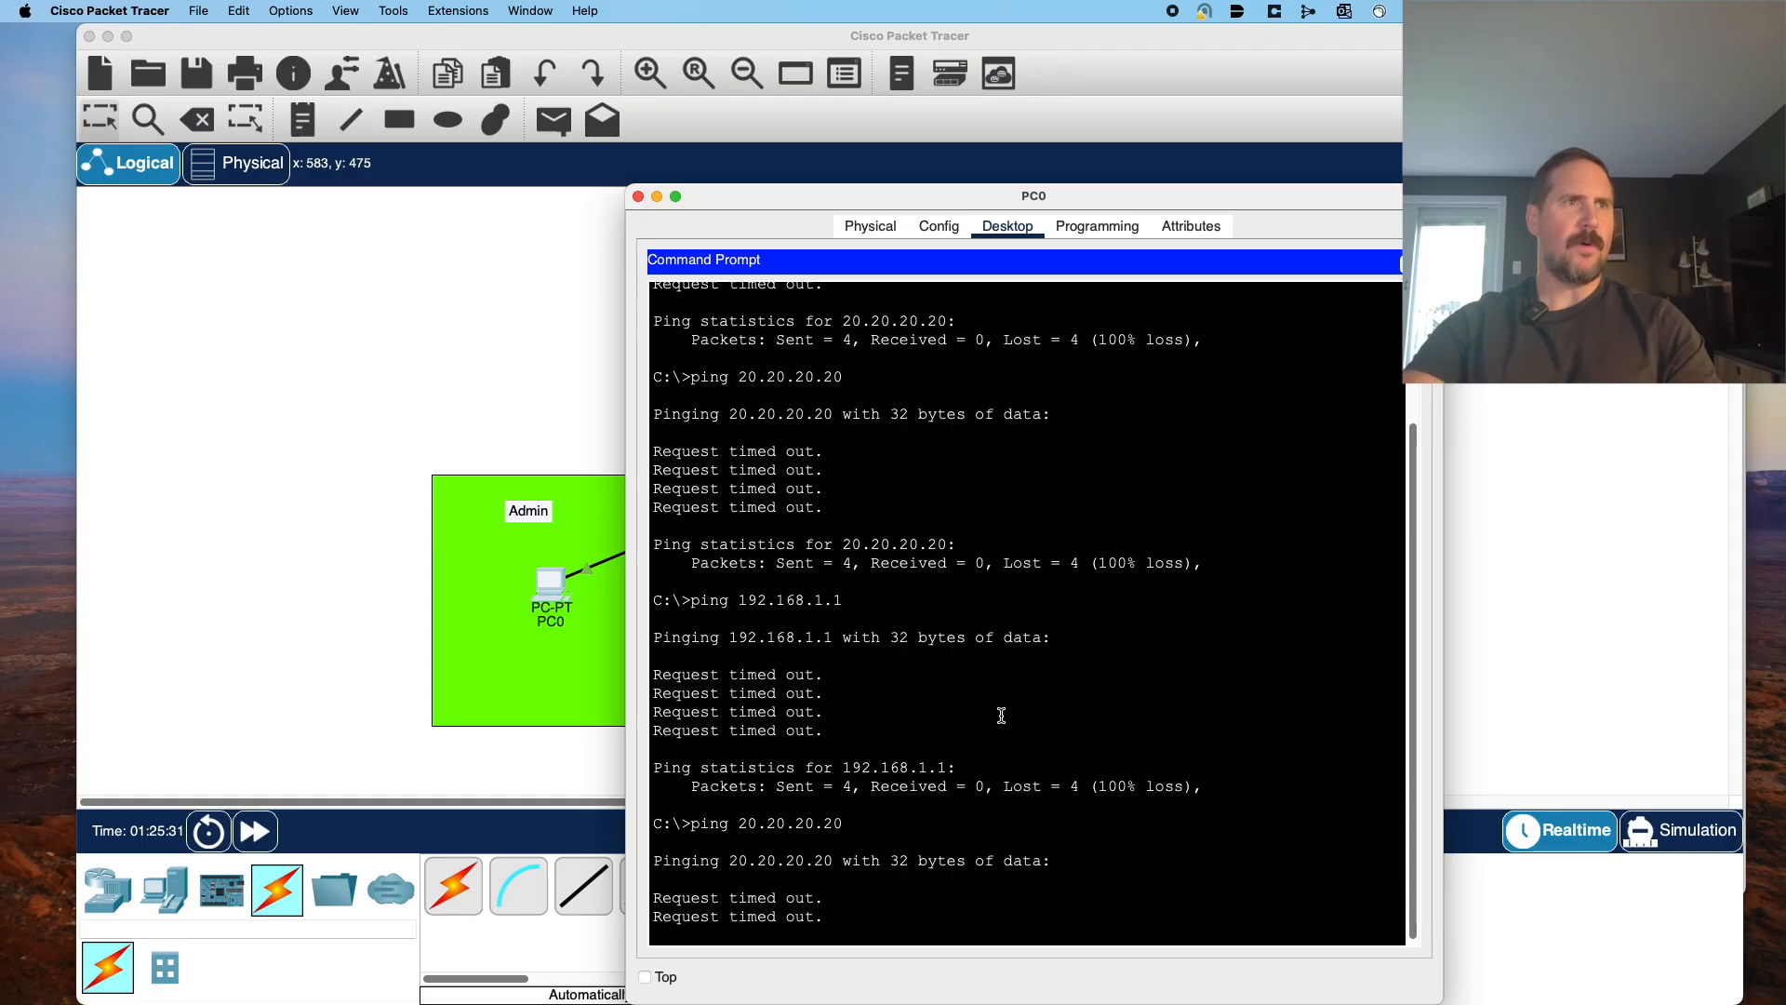
# Open Router0's command line and exit the interface configuration to global configuration mode.
pyautogui.click(350, 499)
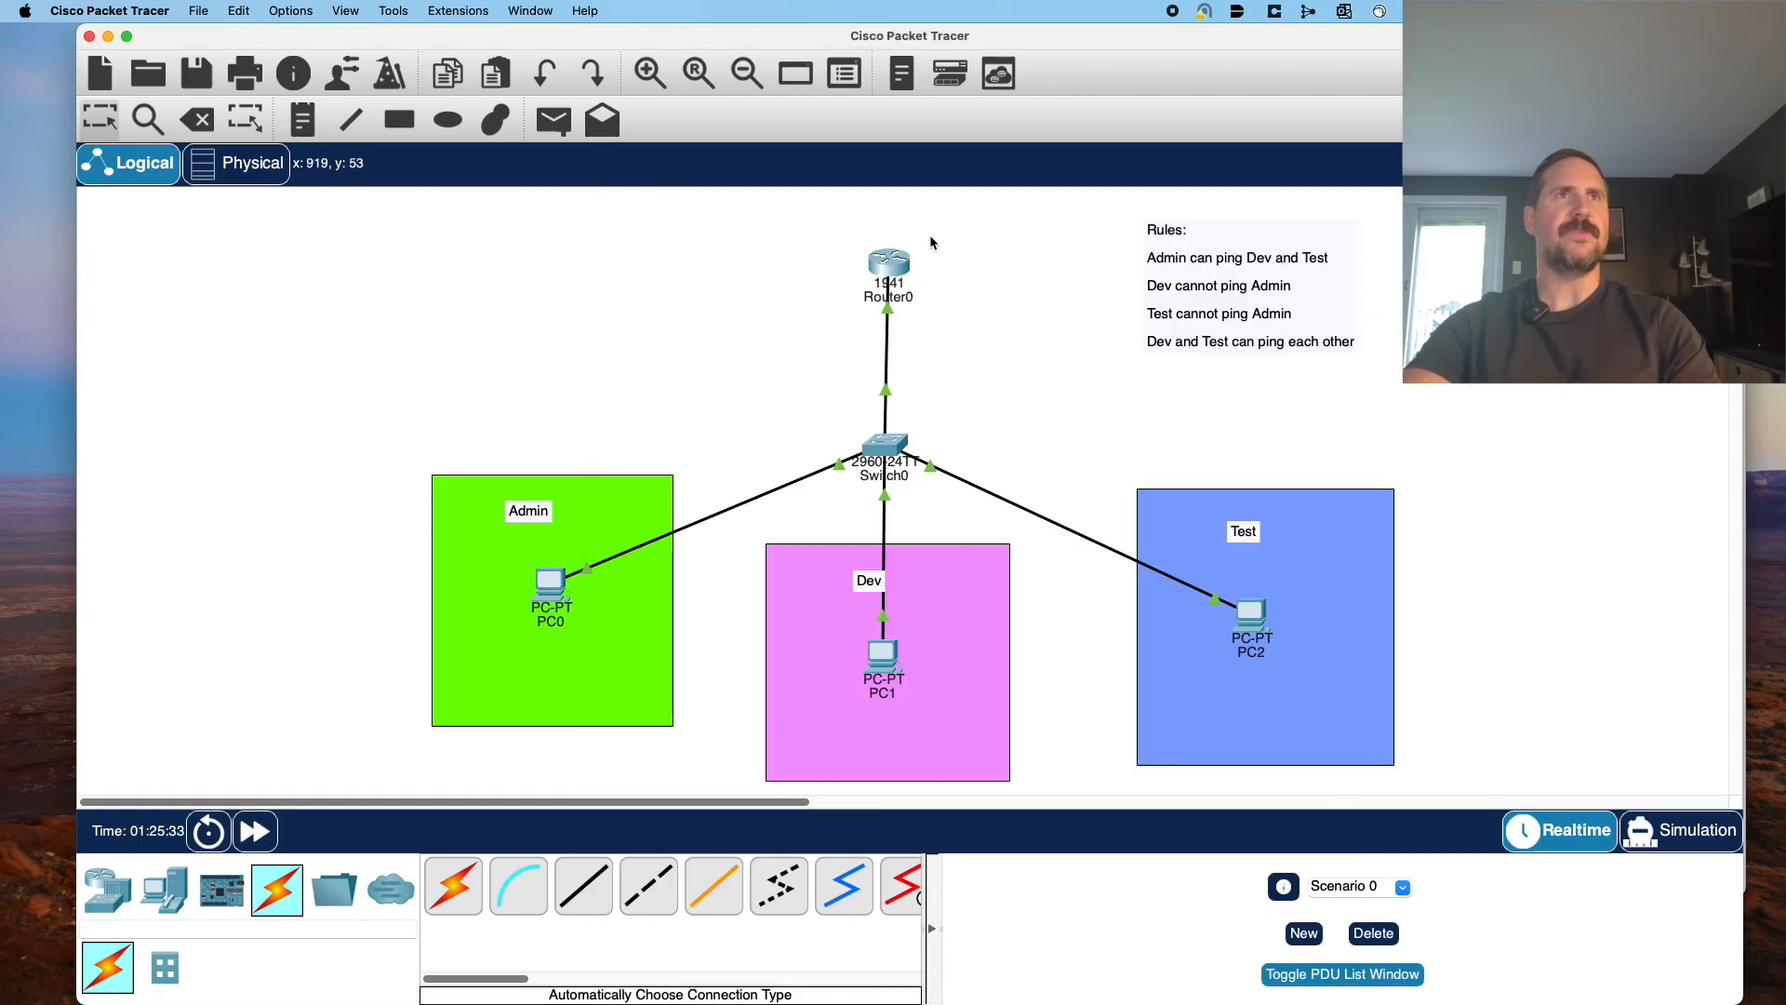
pyautogui.moveTo(890, 269)
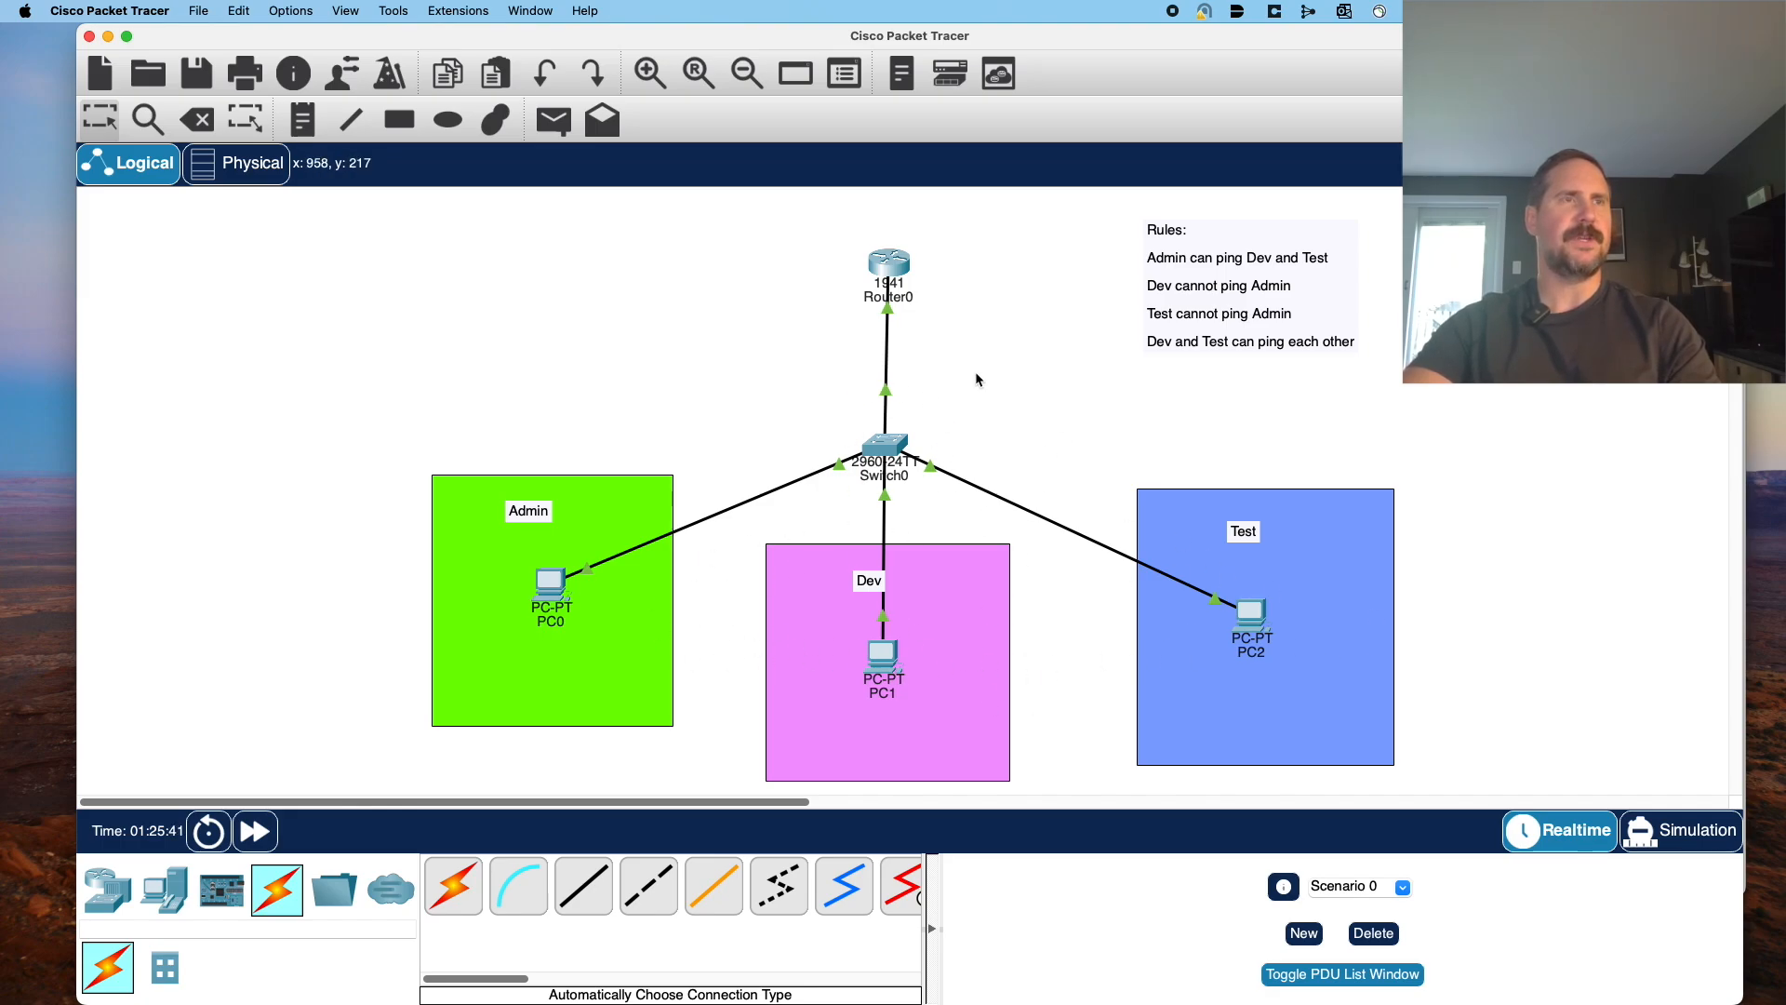
pyautogui.click(890, 261)
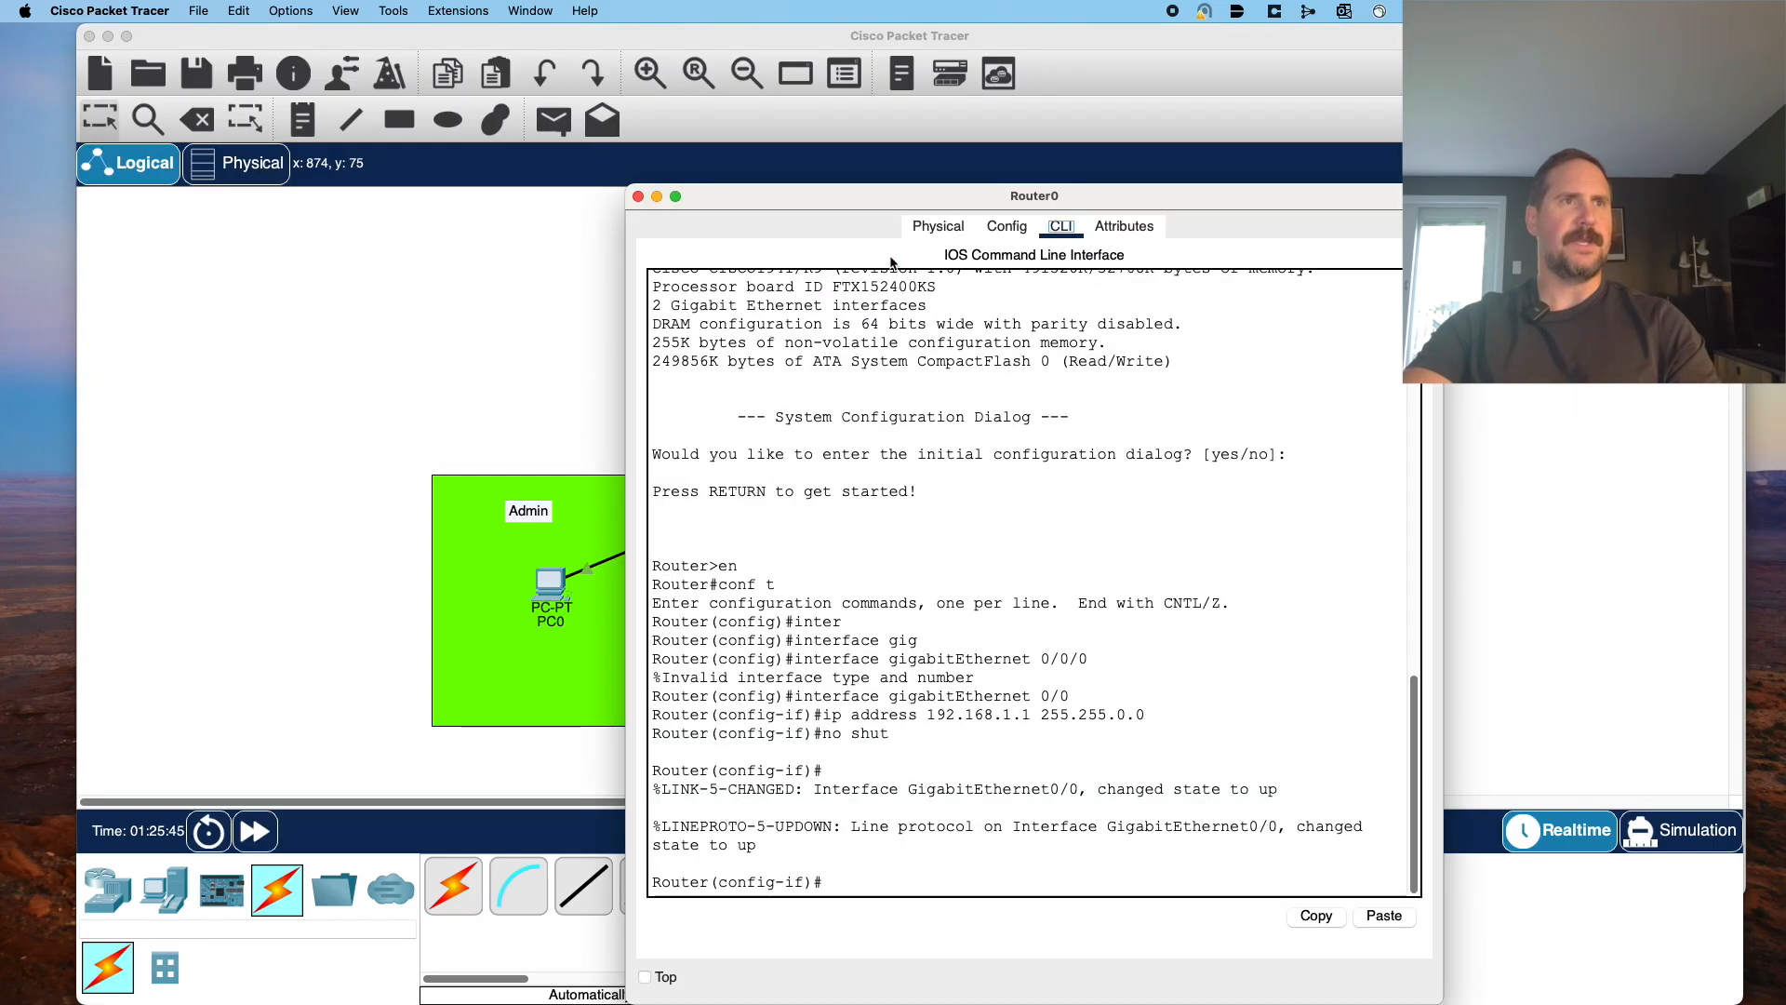
pyautogui.click(979, 626)
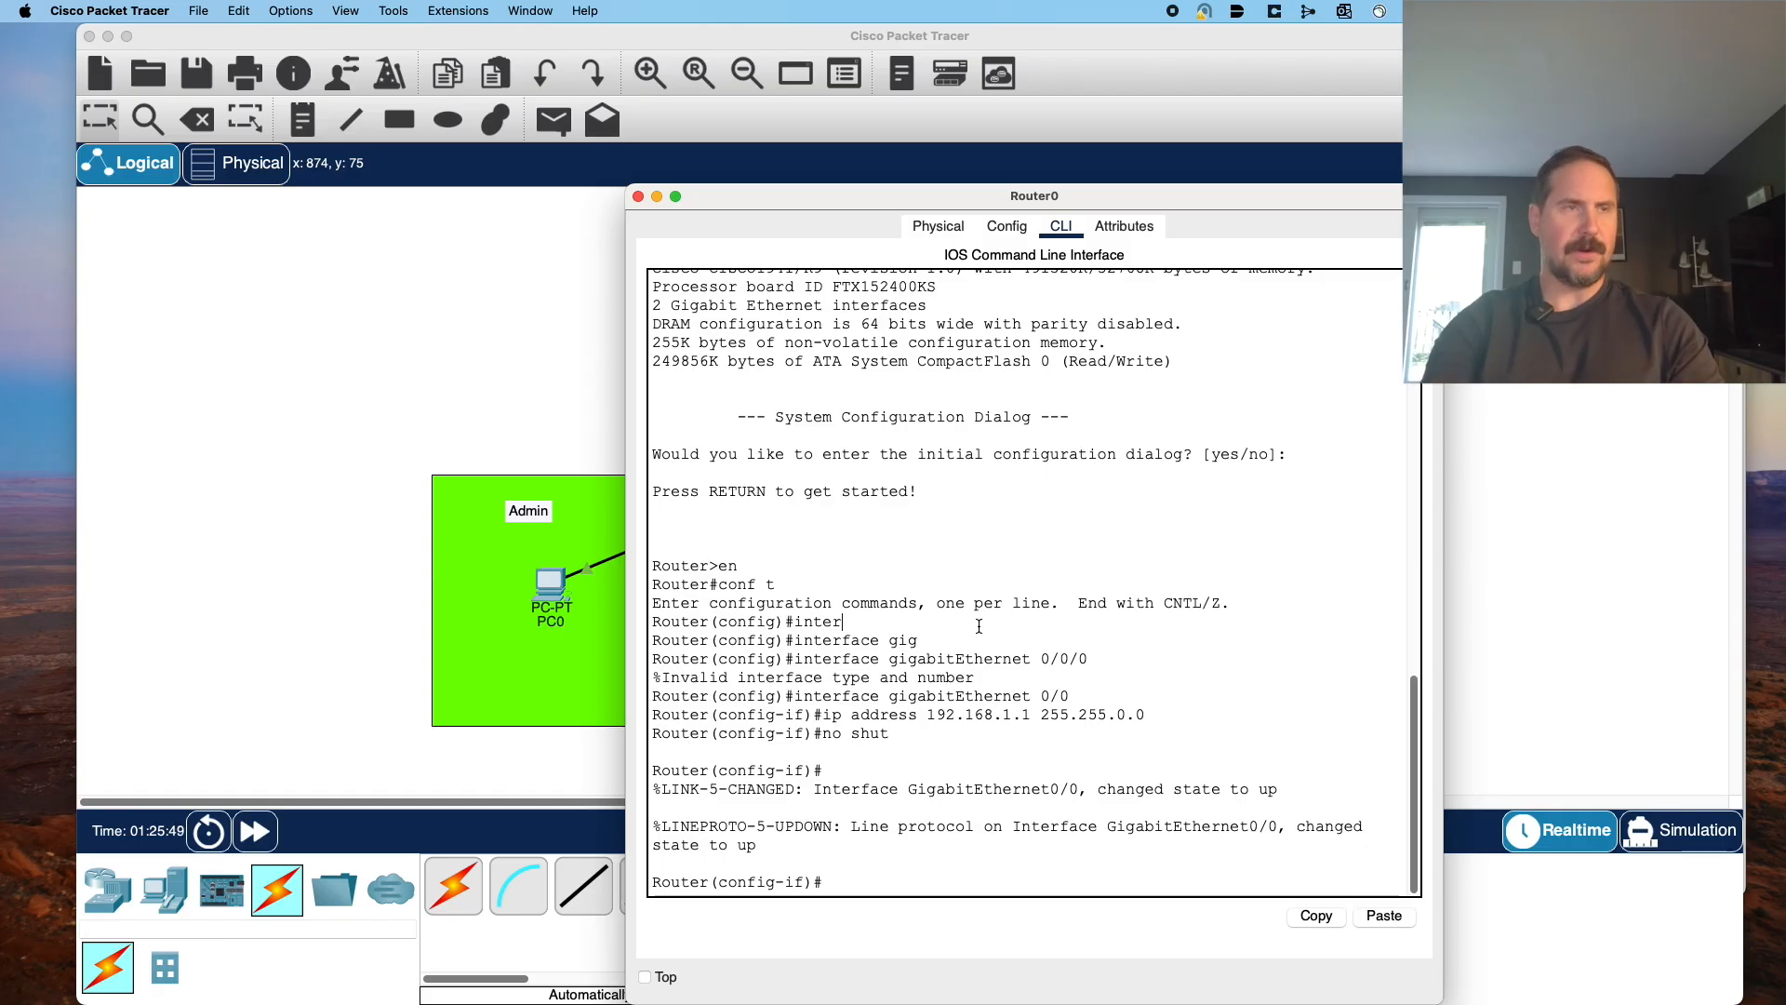
pyautogui.write('exit')
pyautogui.press('Return')
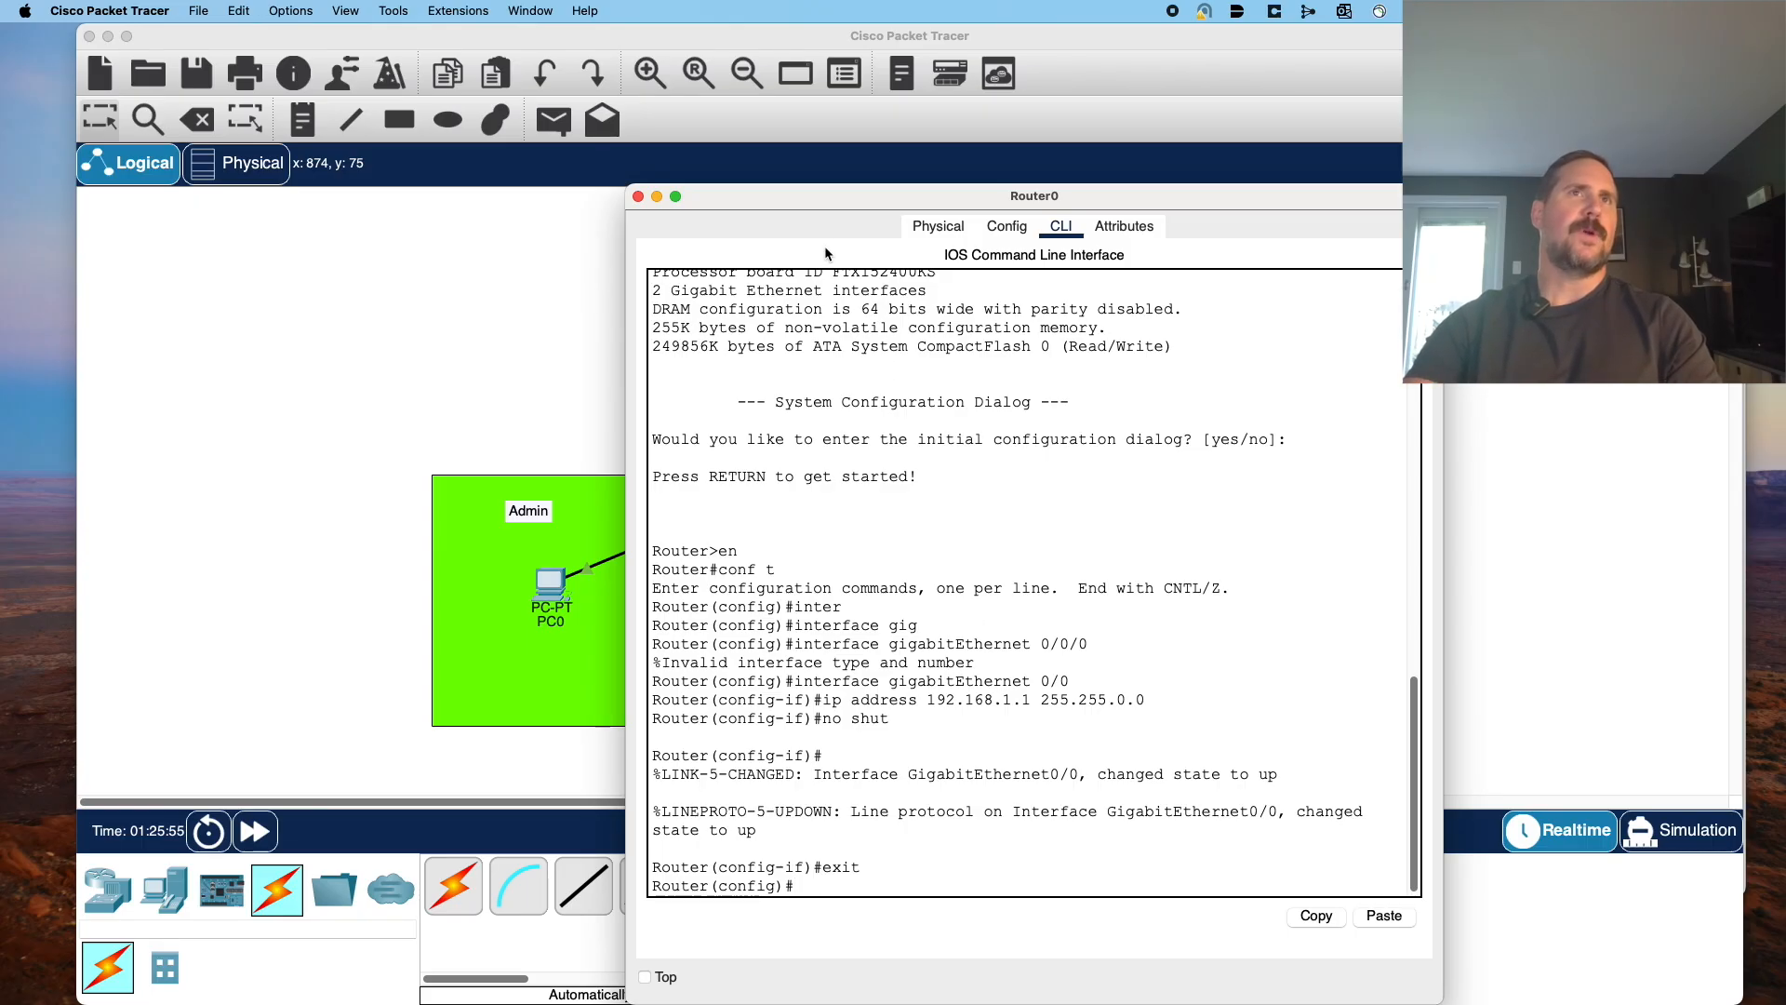
# Move the Router0 window clear of the topology and create subinterface gigabitEthernet 0/0.10.
pyautogui.moveTo(789, 194); pyautogui.dragTo(1342, 220)
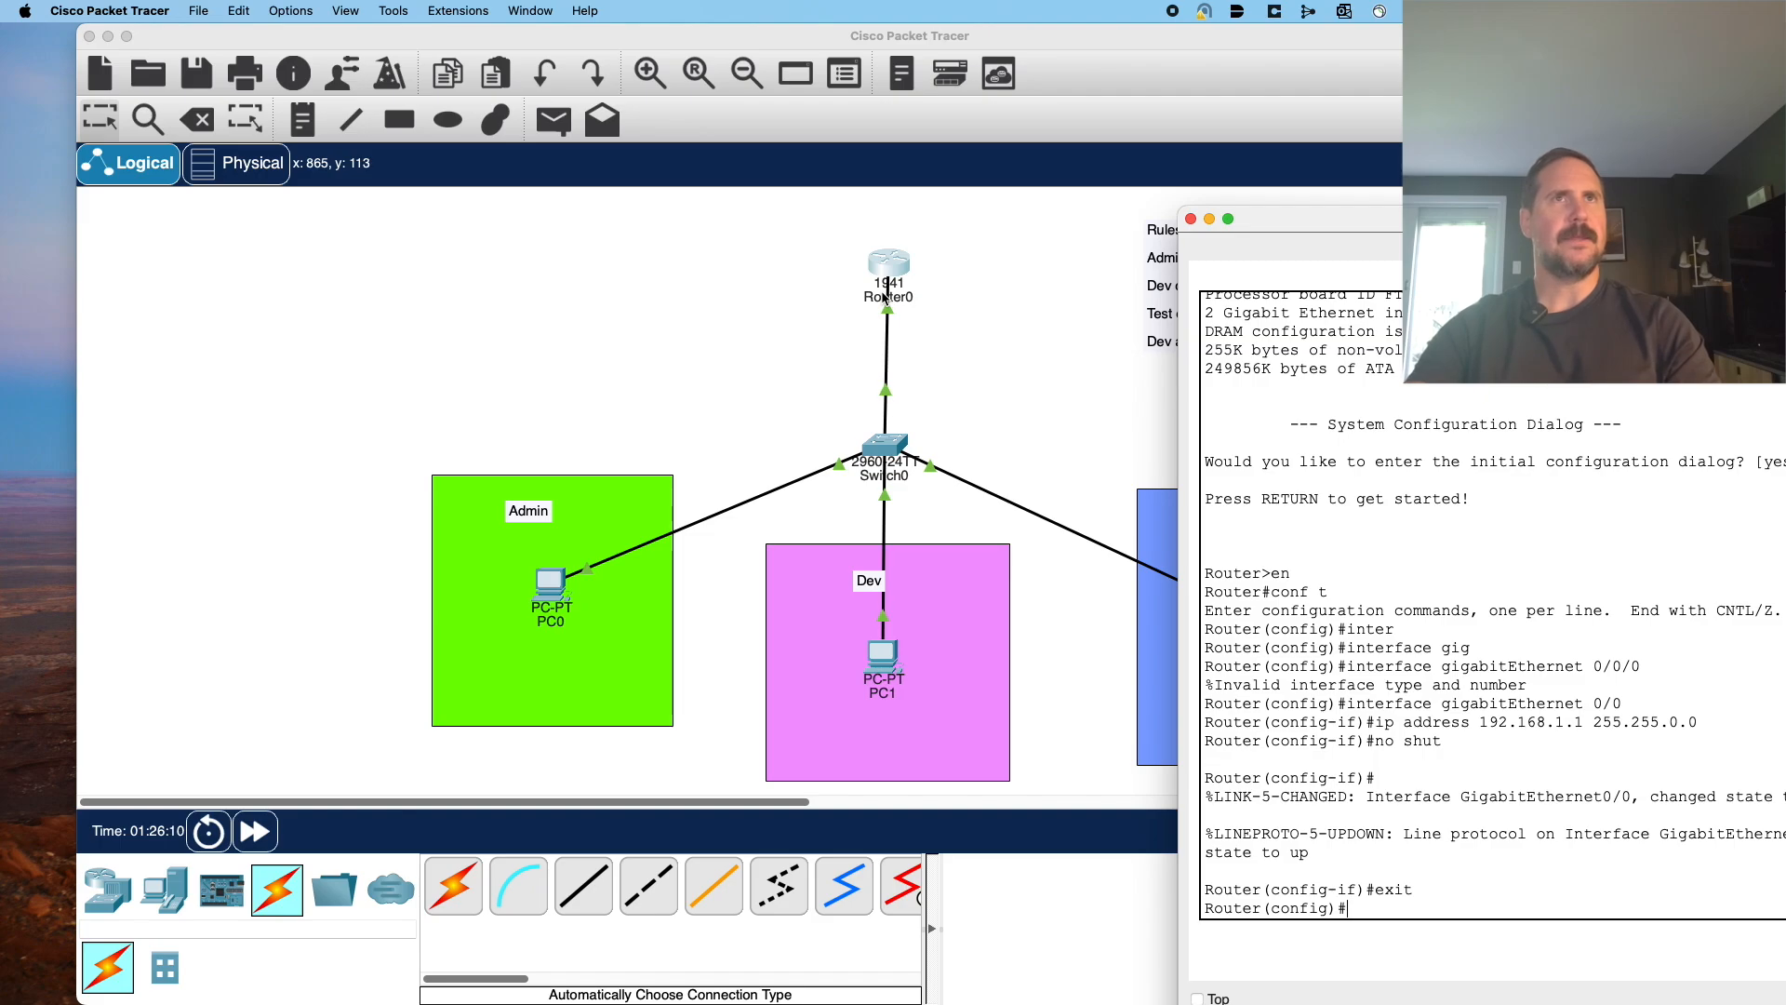
pyautogui.moveTo(1487, 218); pyautogui.dragTo(1258, 75)
pyautogui.write('inter')
pyautogui.press('Tab')
pyautogui.write('gi')
pyautogui.press('Tab')
pyautogui.write('0/0.10')
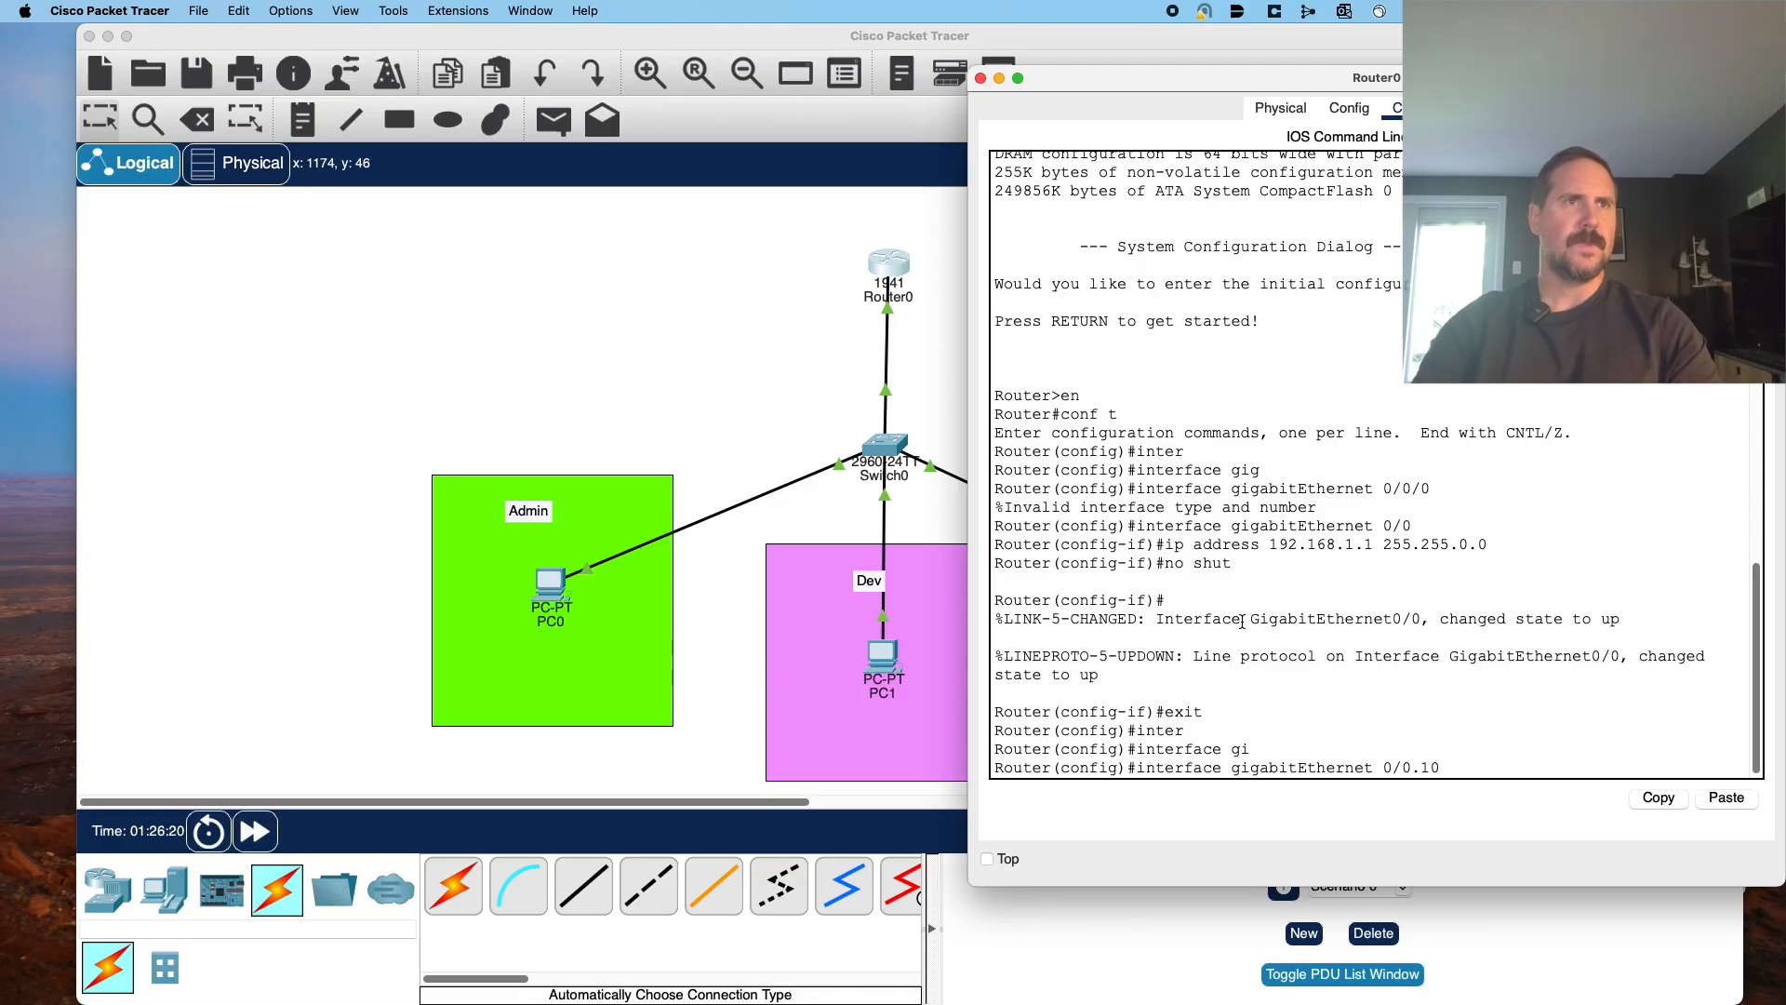
pyautogui.press('Return')
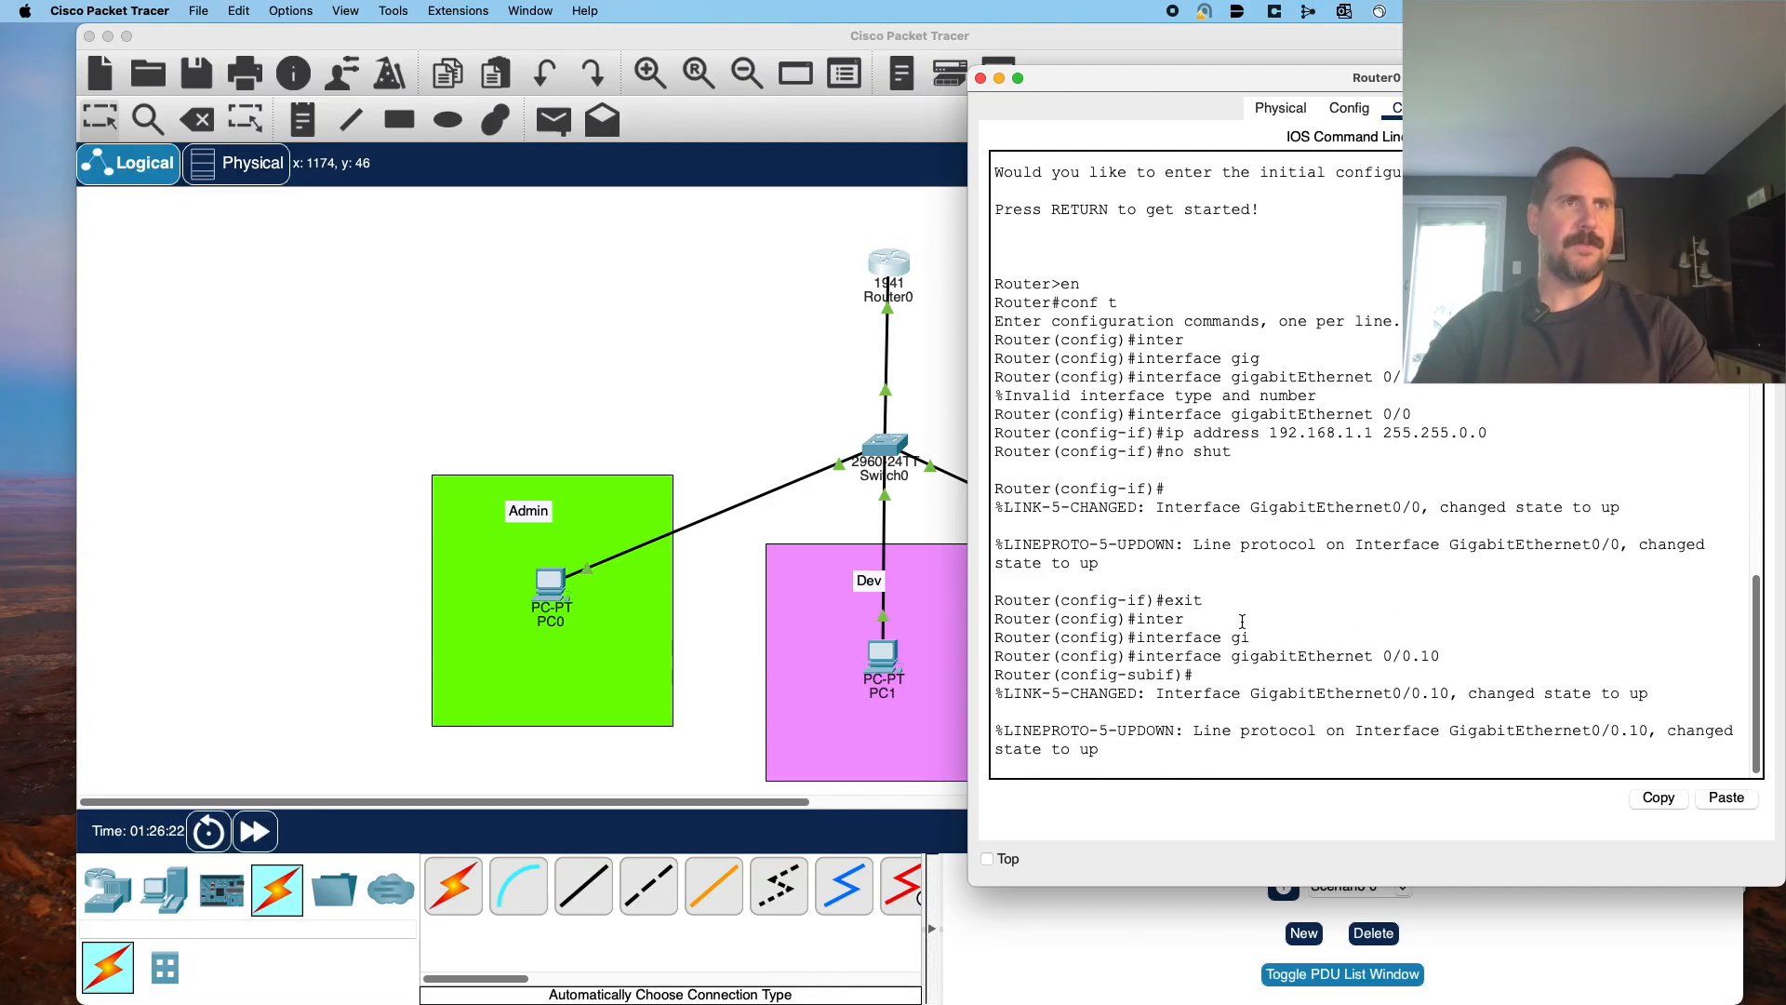
# Try to assign IP address 10.10.10.1 with mask 255.255.255.0 to the gigabitEthernet 0/0.10 subinterface.
pyautogui.press('Return')
pyautogui.write('ip ad')
pyautogui.press('Tab')
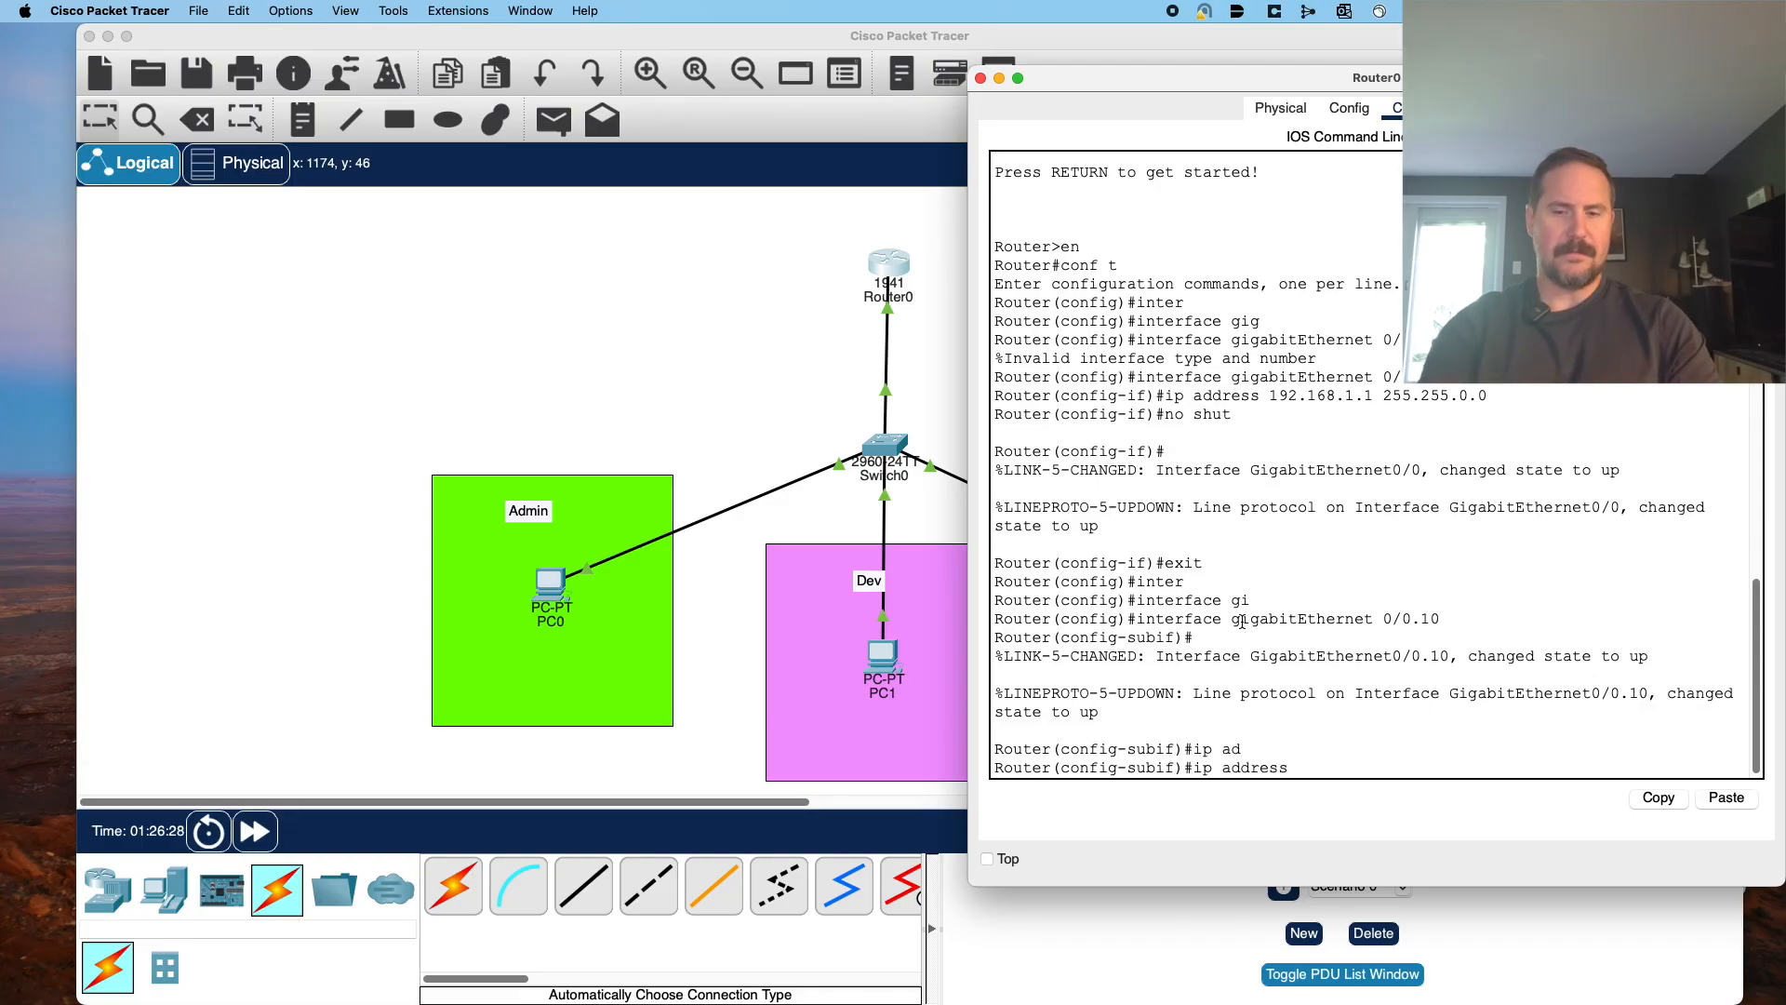
pyautogui.write('10.10')
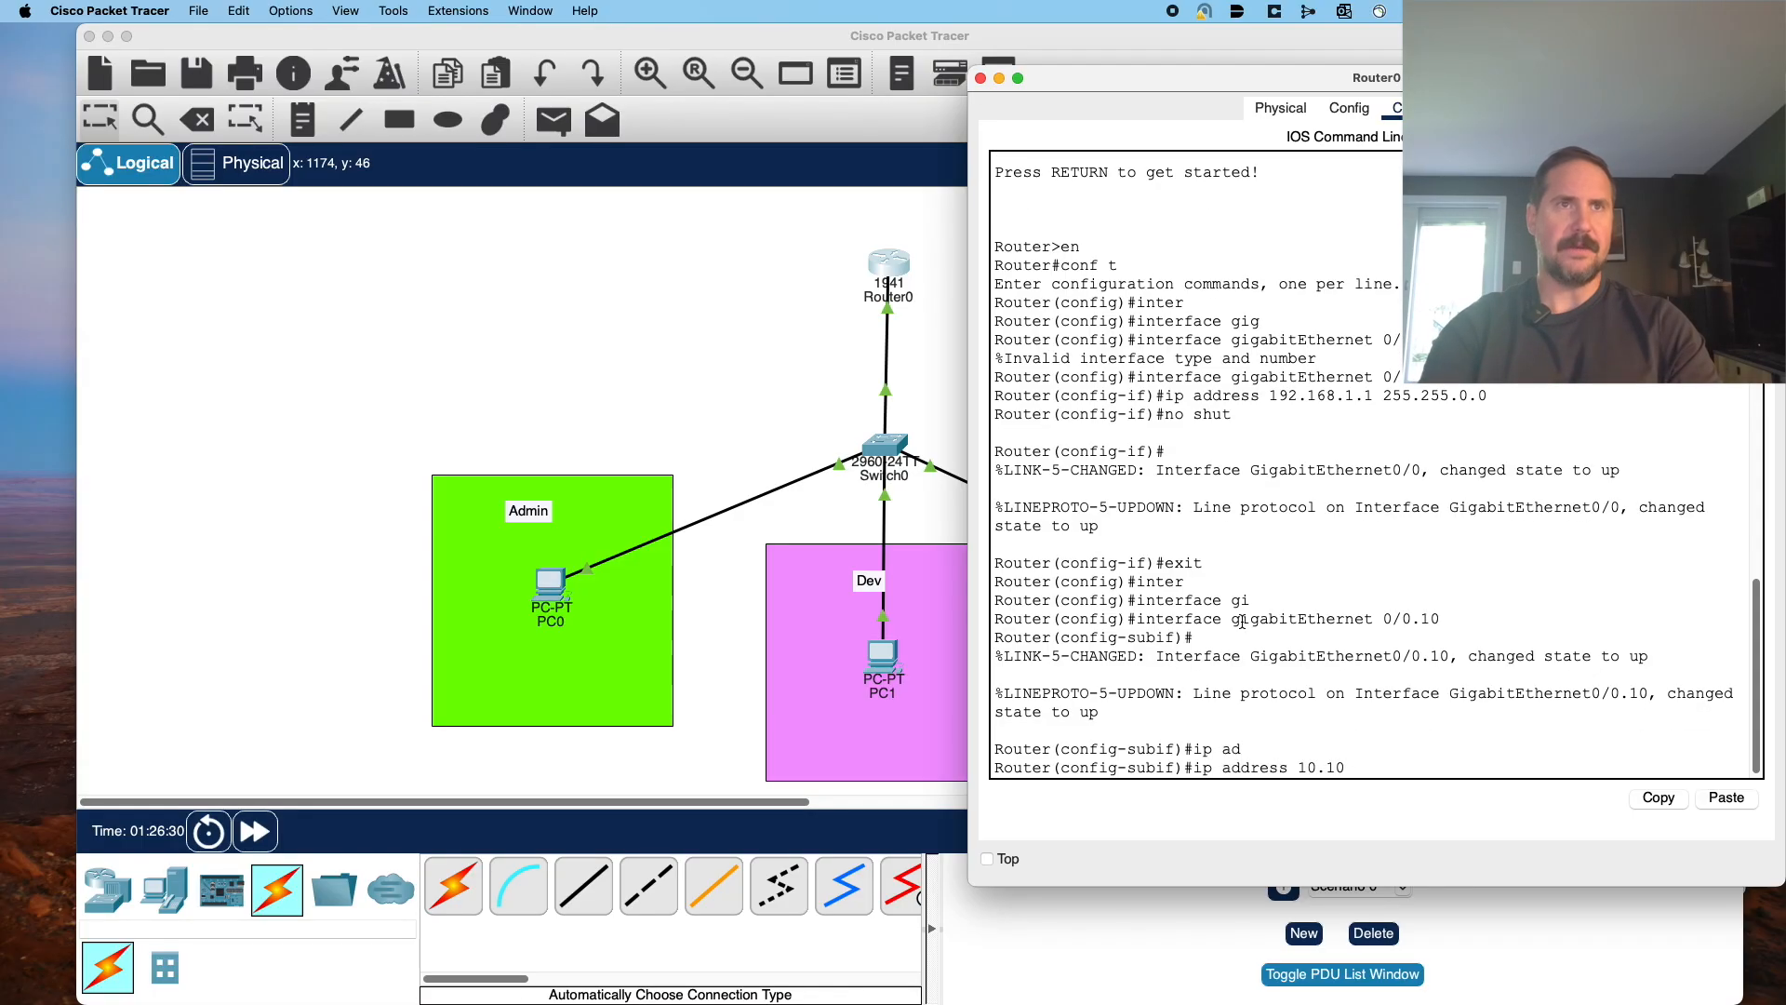
pyautogui.write('.10.1')
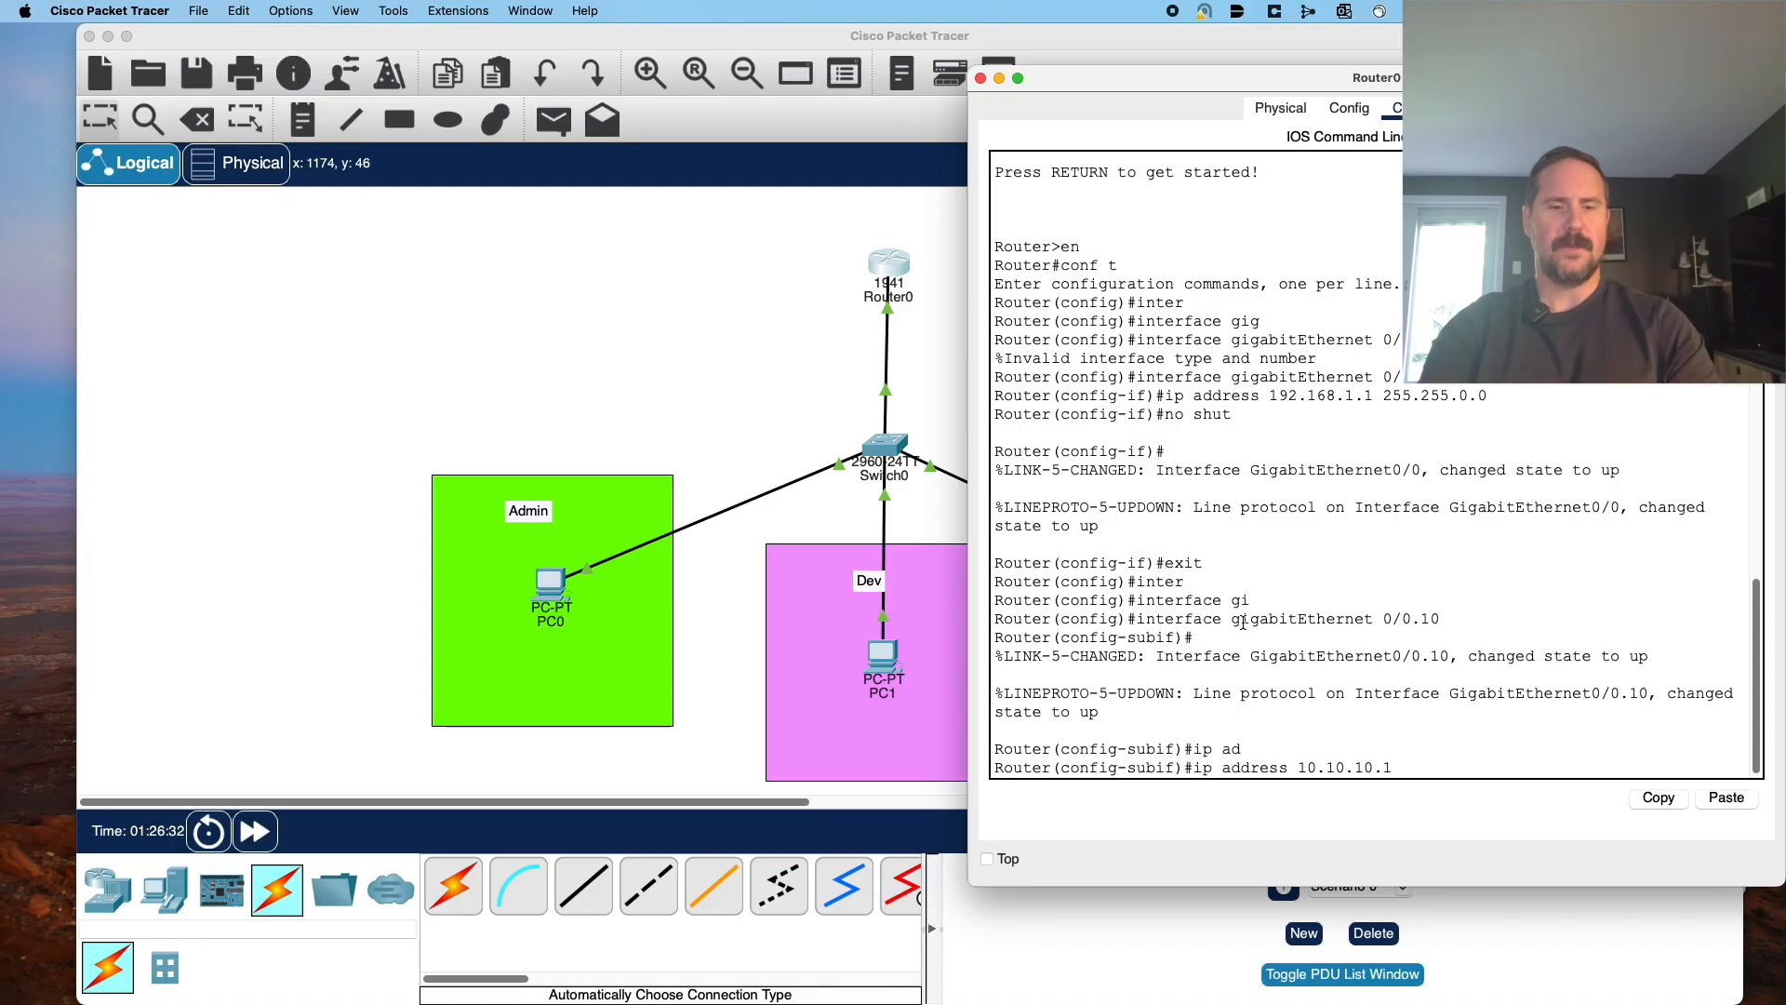
pyautogui.write(' 255.')
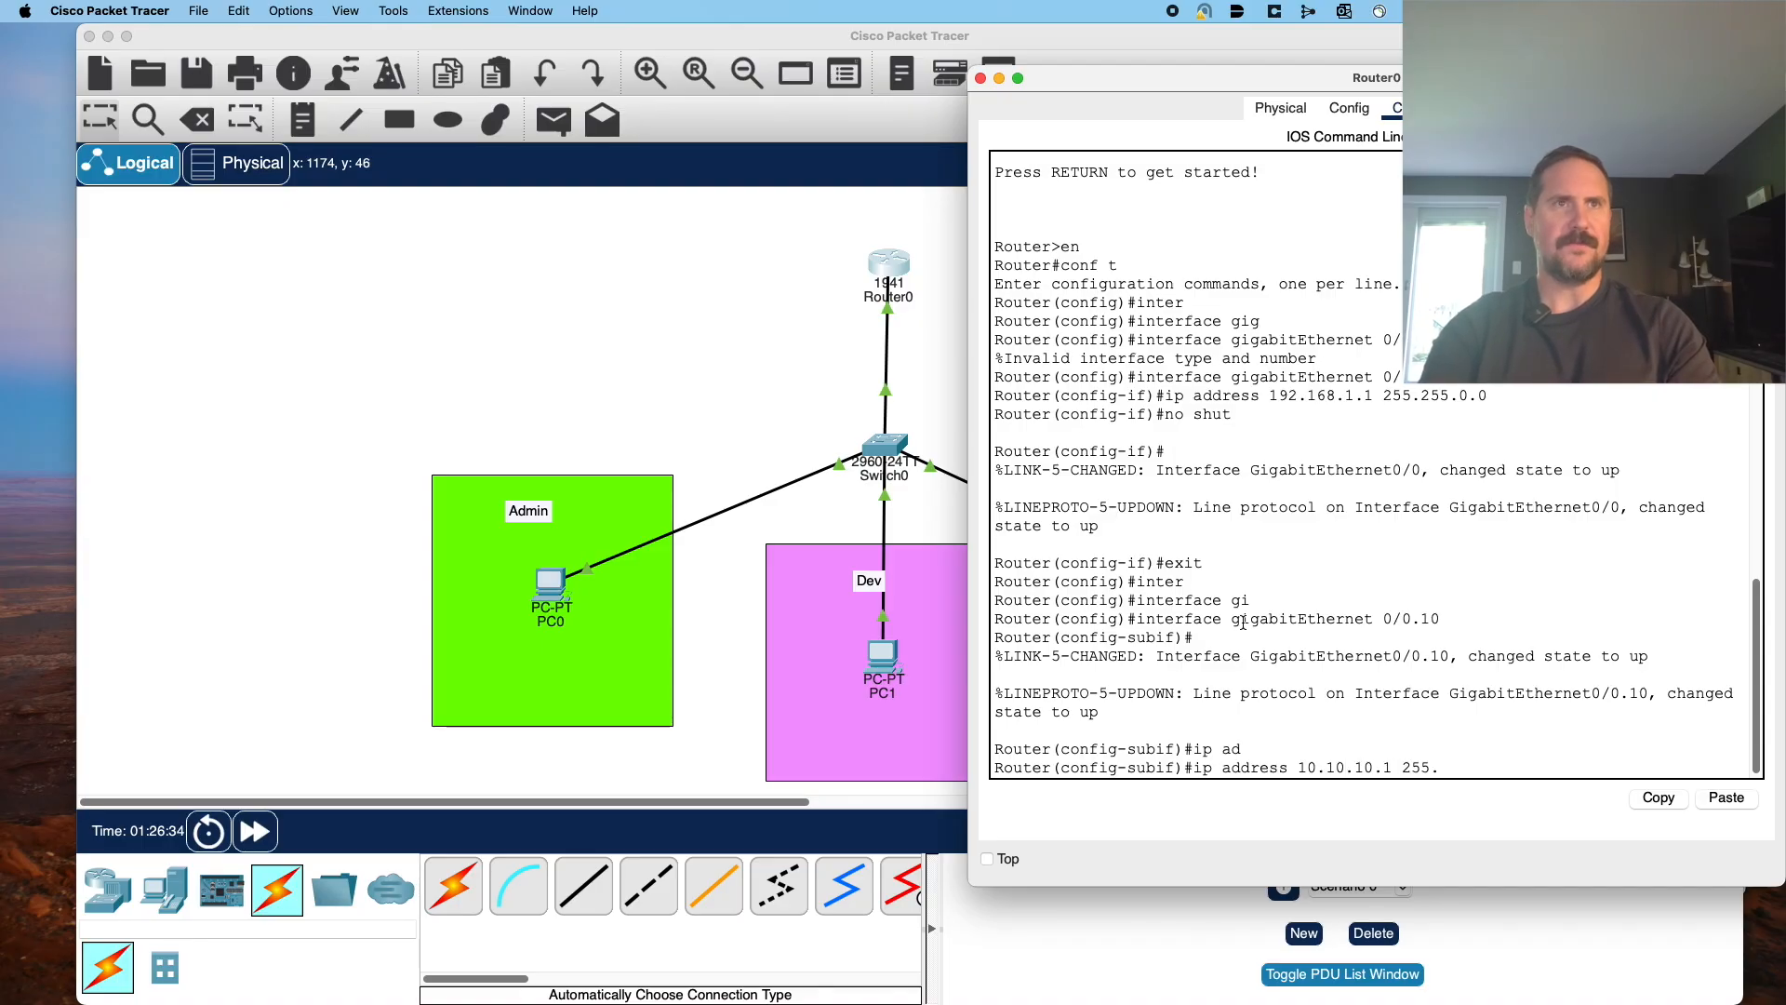
pyautogui.write('255.255.')
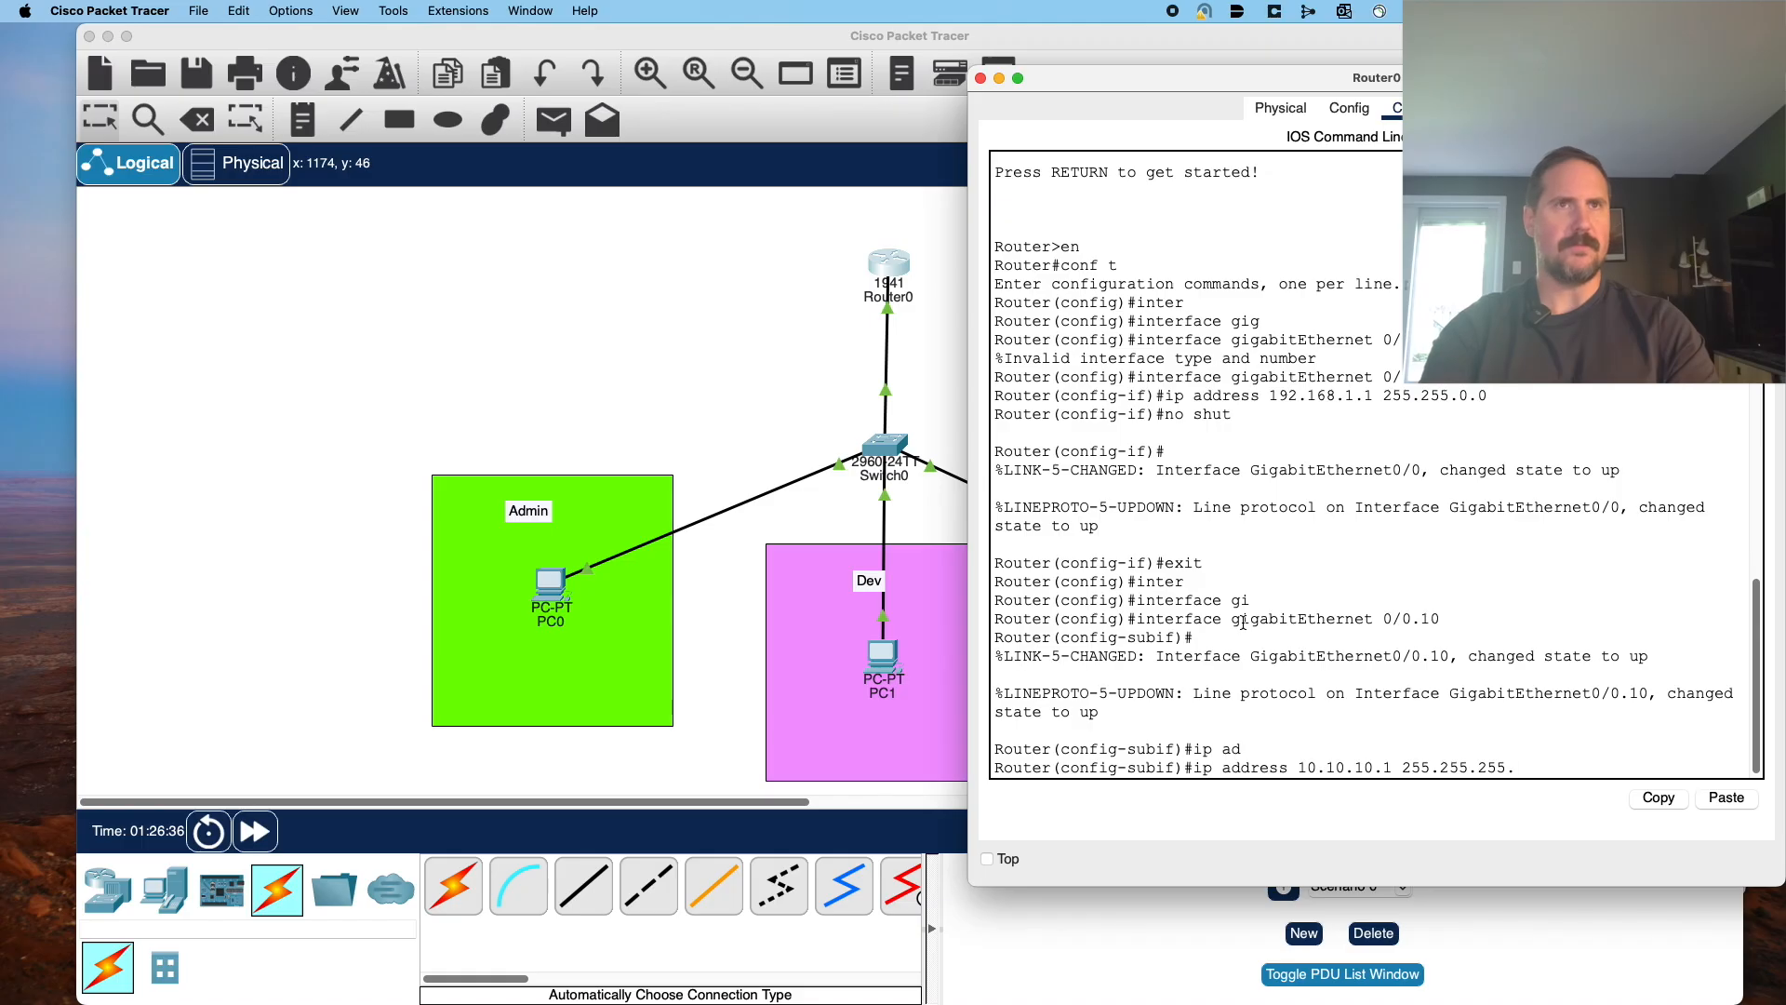
pyautogui.write('0')
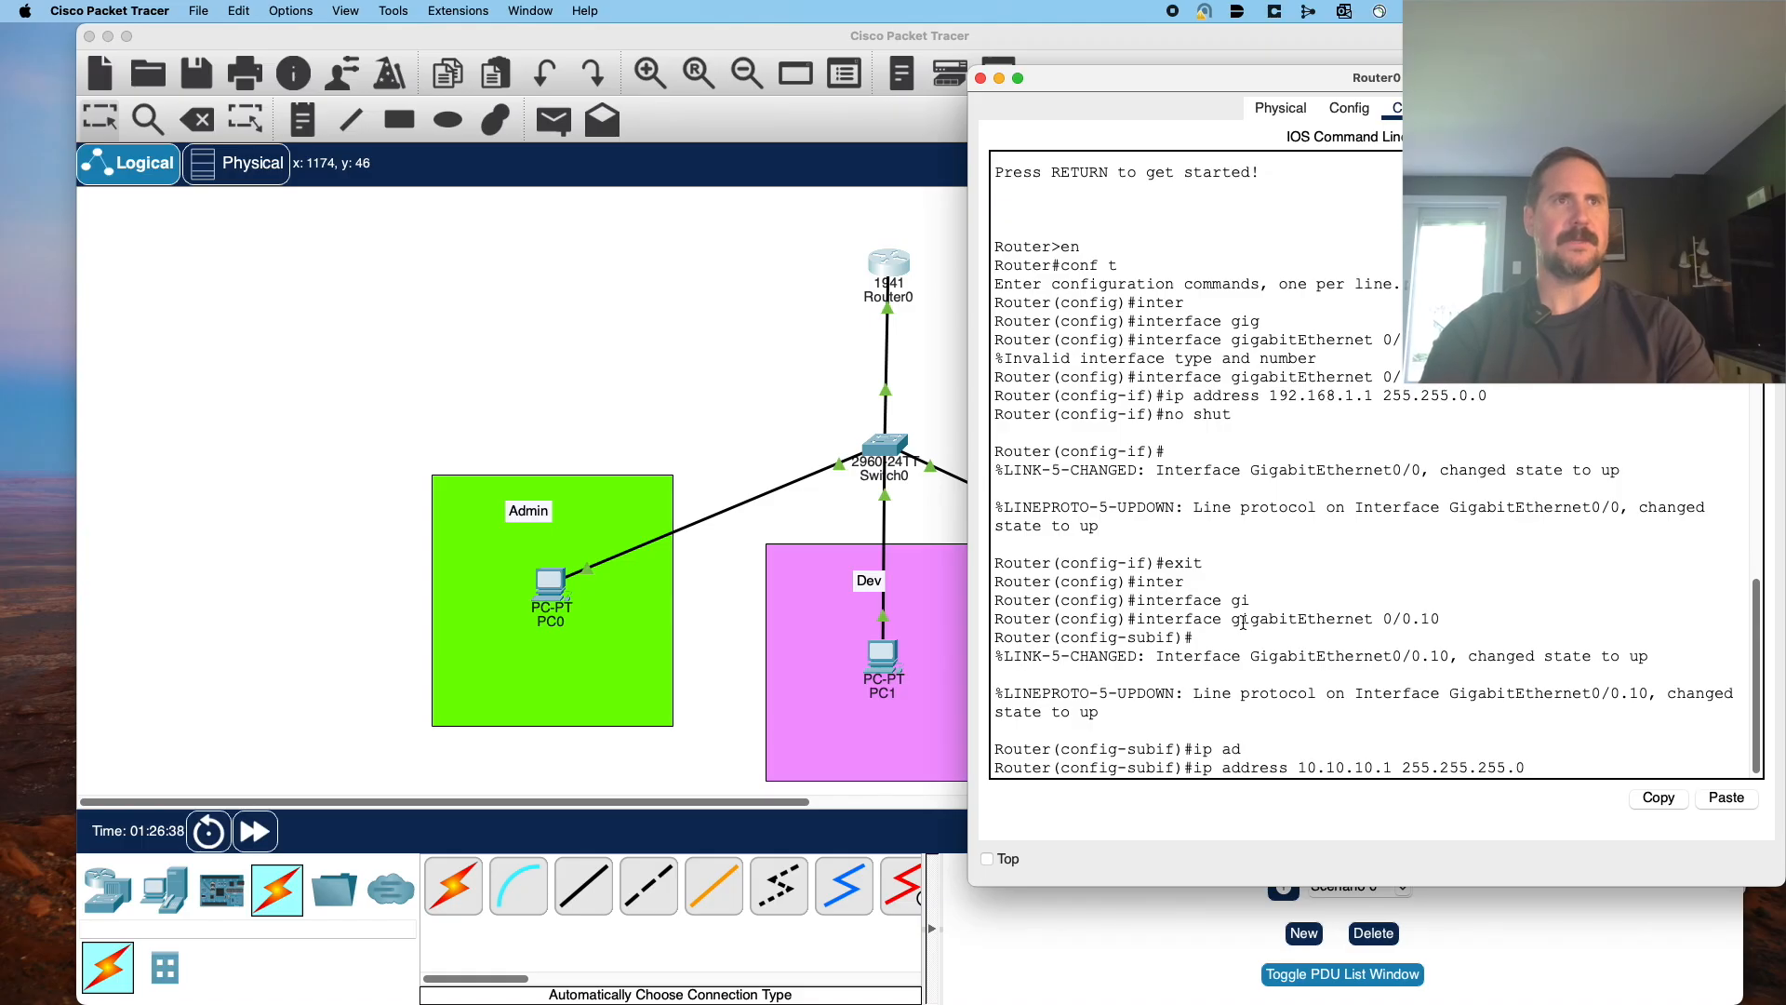
pyautogui.write(' ?')
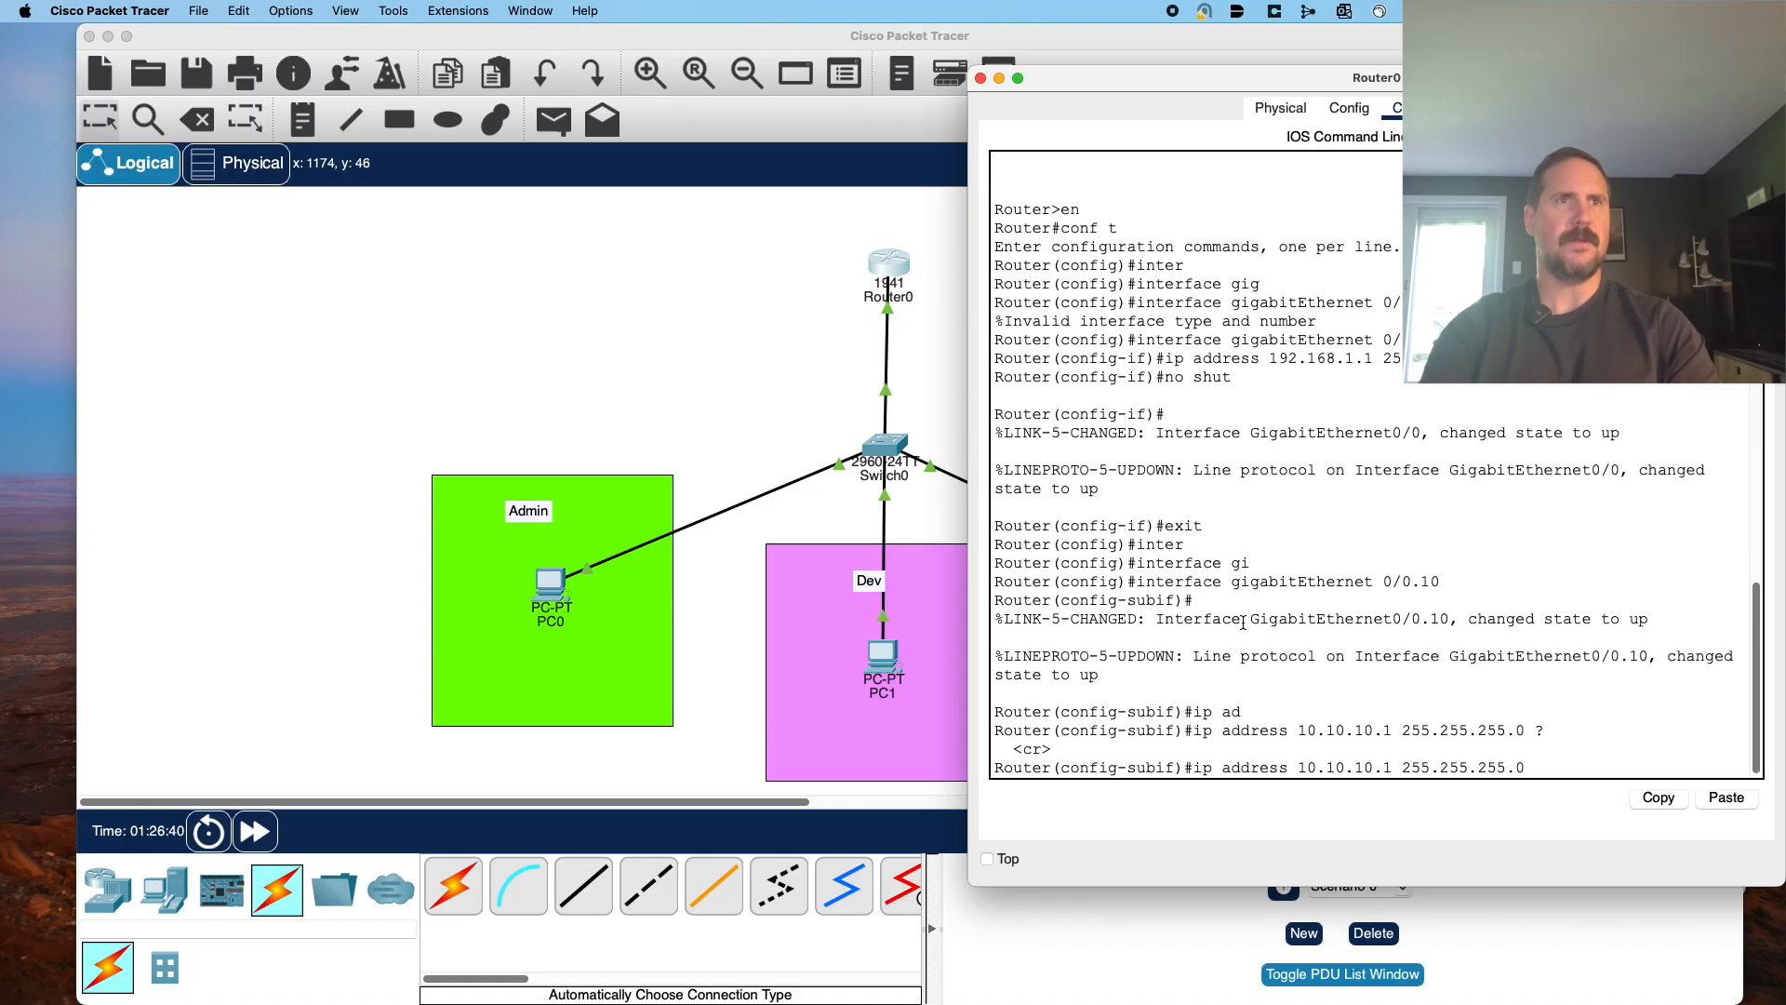
pyautogui.press('Return')
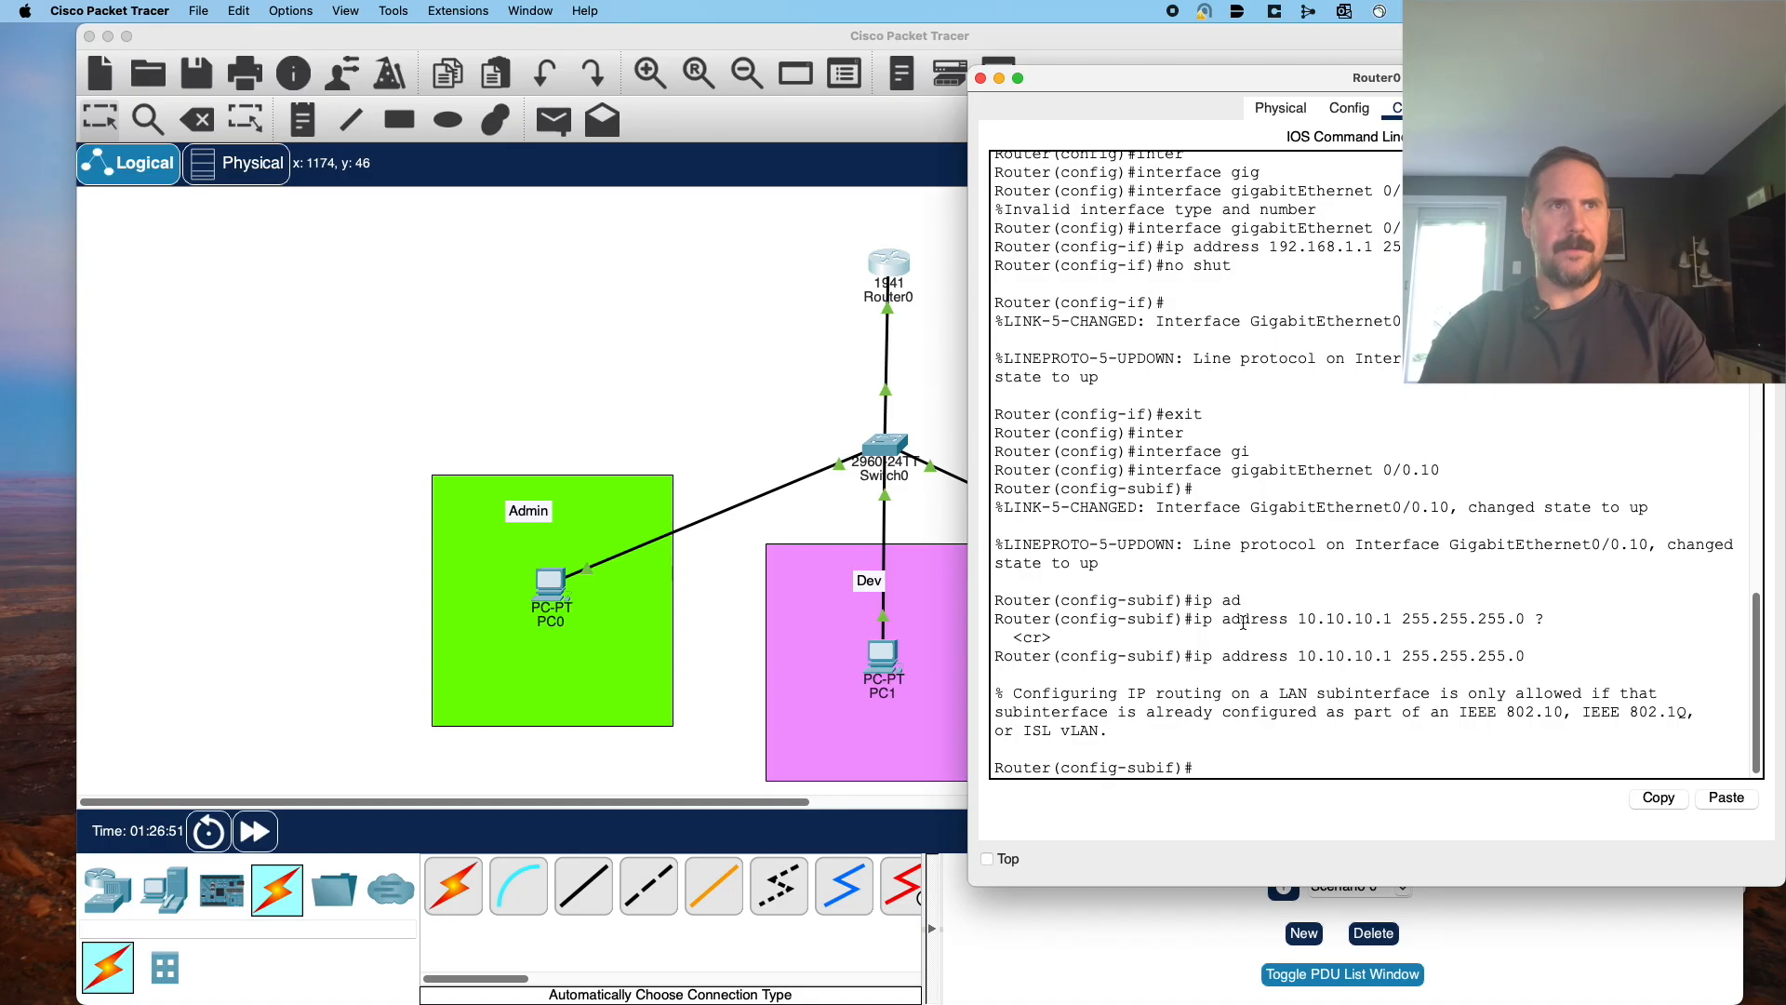
# Look up the available subinterface commands and set gigabitEthernet 0/0.10 to dot1Q encapsulation for VLAN 10.
pyautogui.write('?')
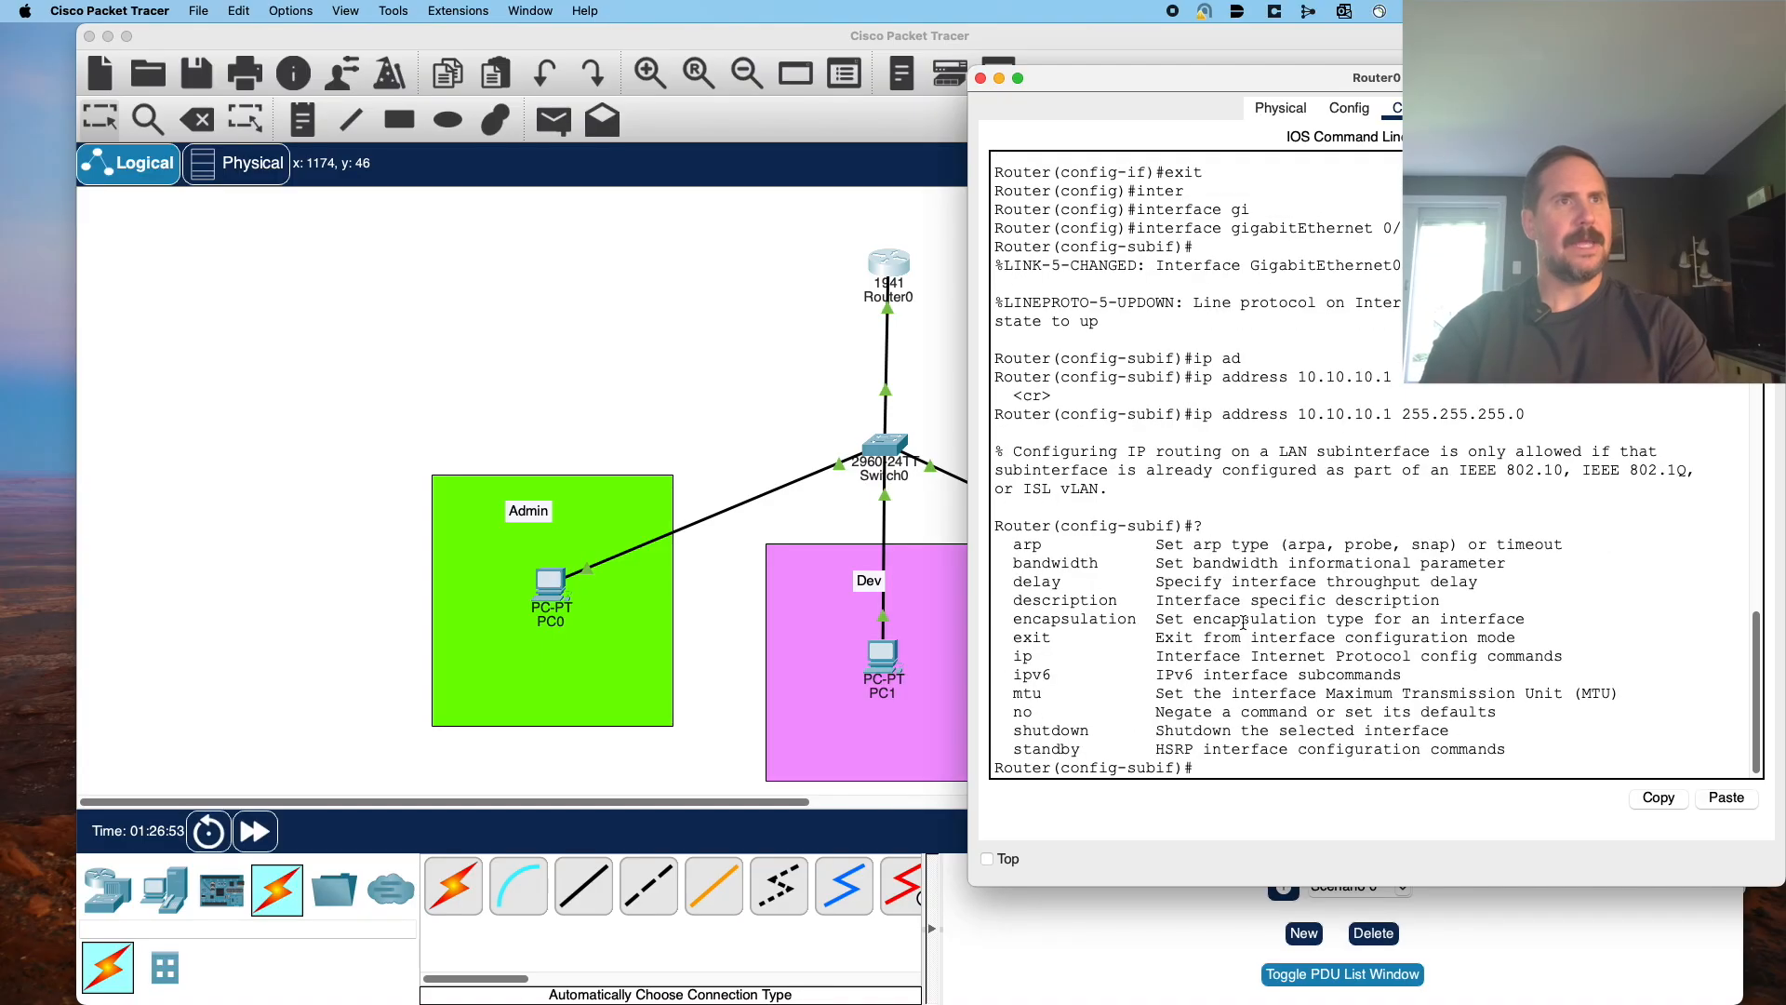
pyautogui.write('enc')
pyautogui.press('Tab')
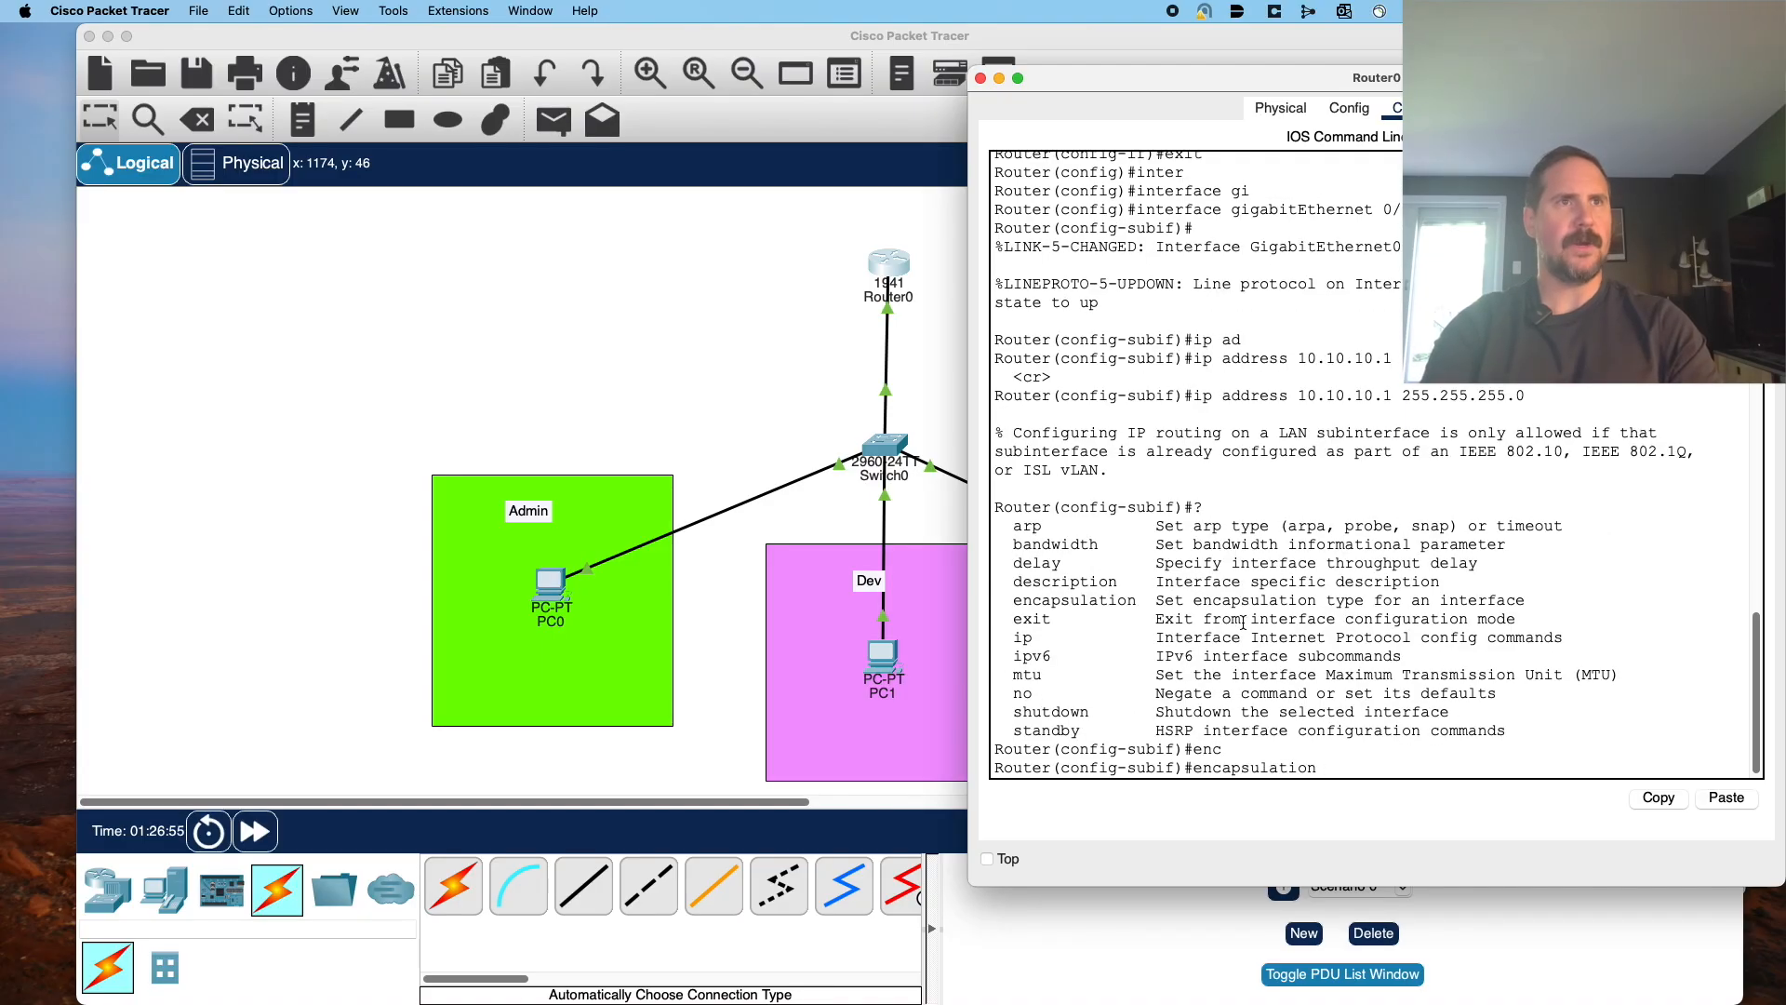
pyautogui.write('?')
pyautogui.write('dot')
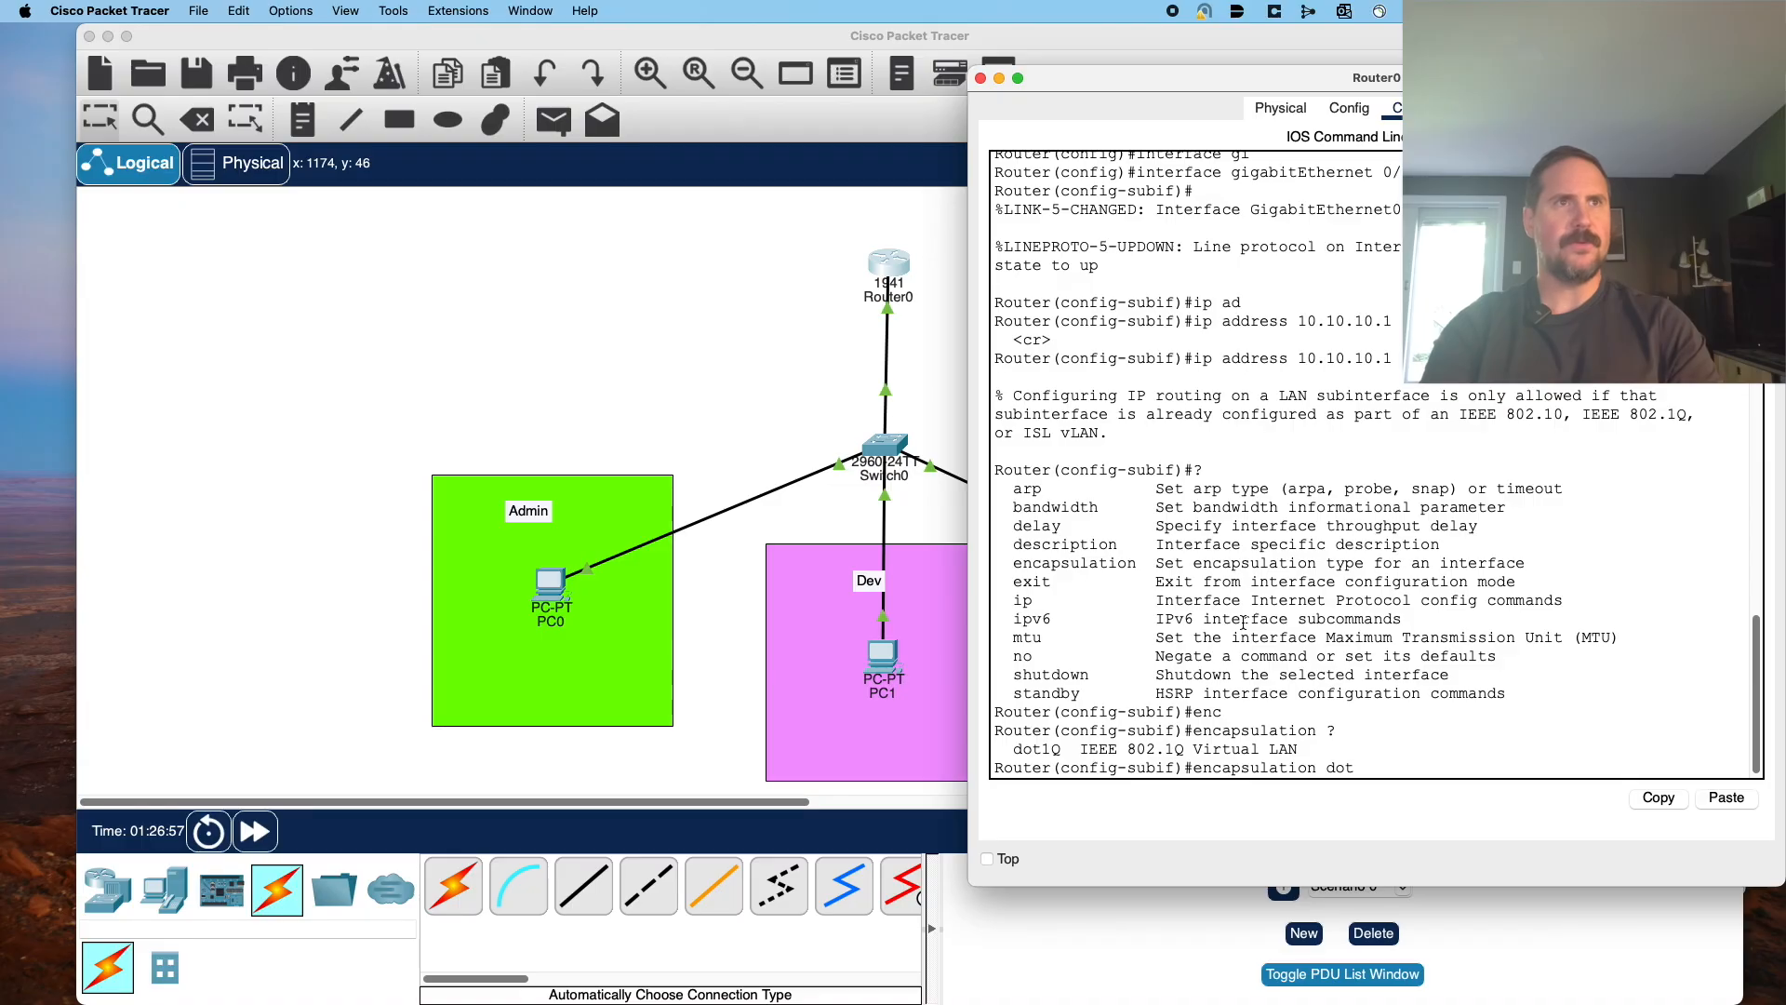
pyautogui.press('Tab')
pyautogui.write('?')
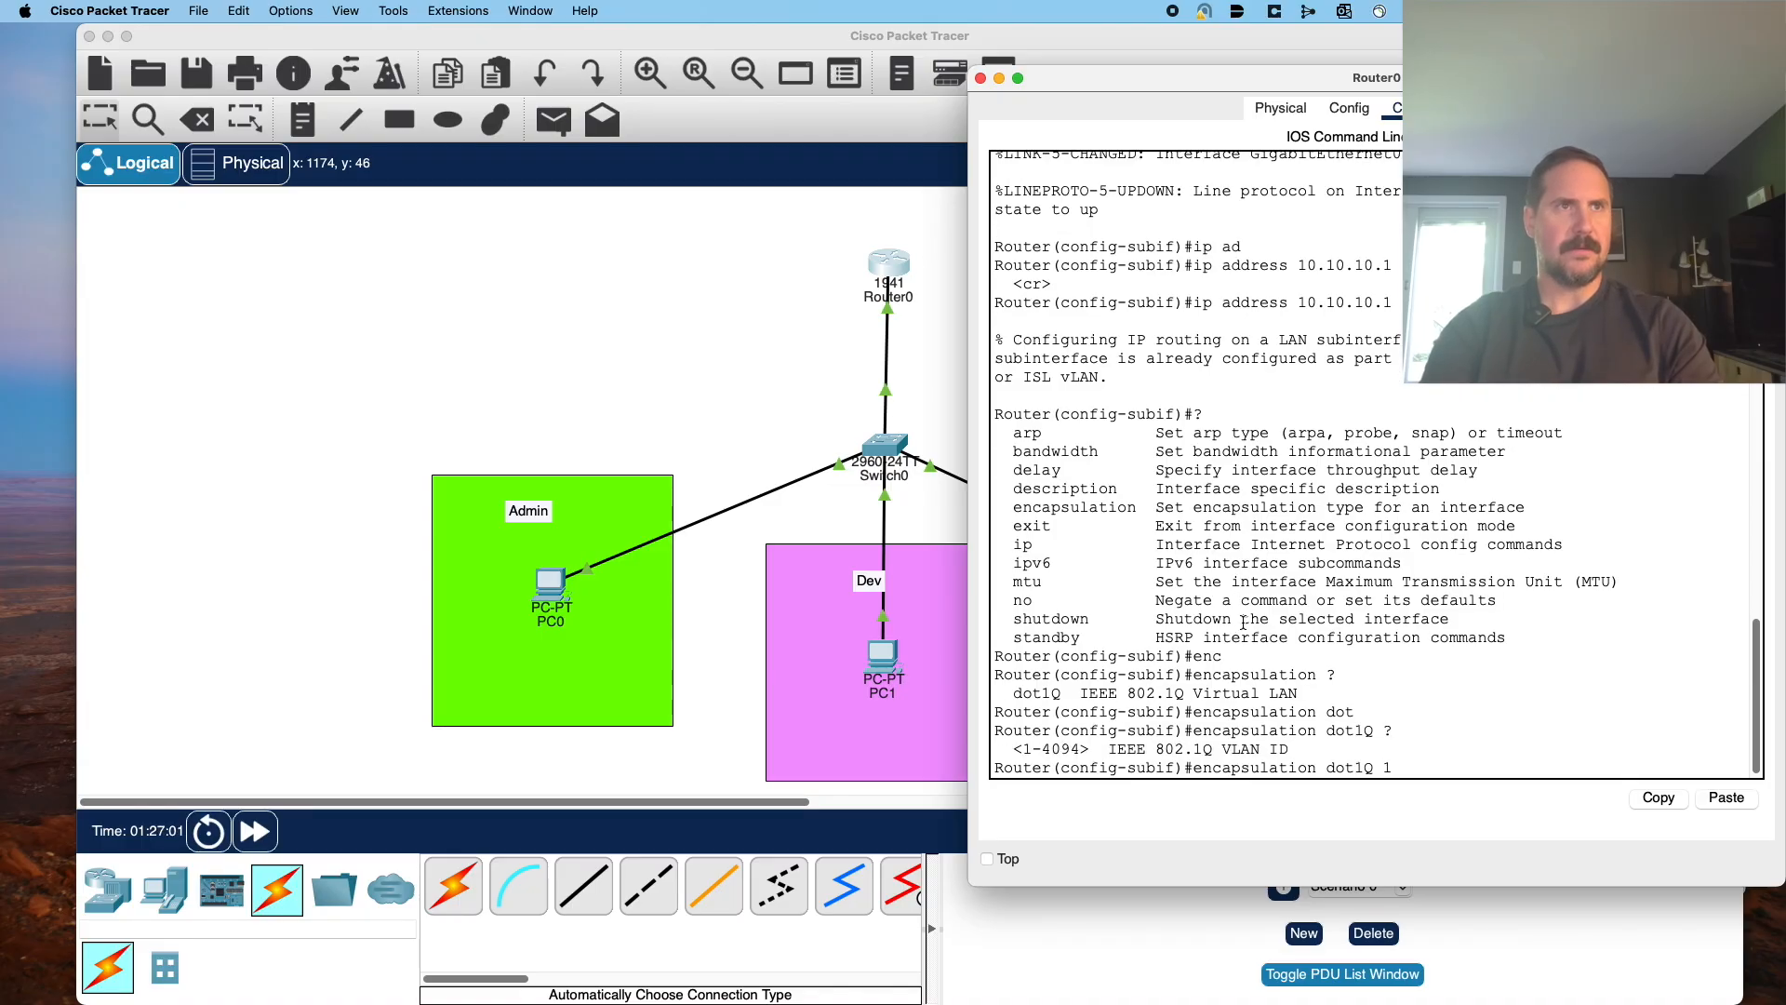
pyautogui.write('10')
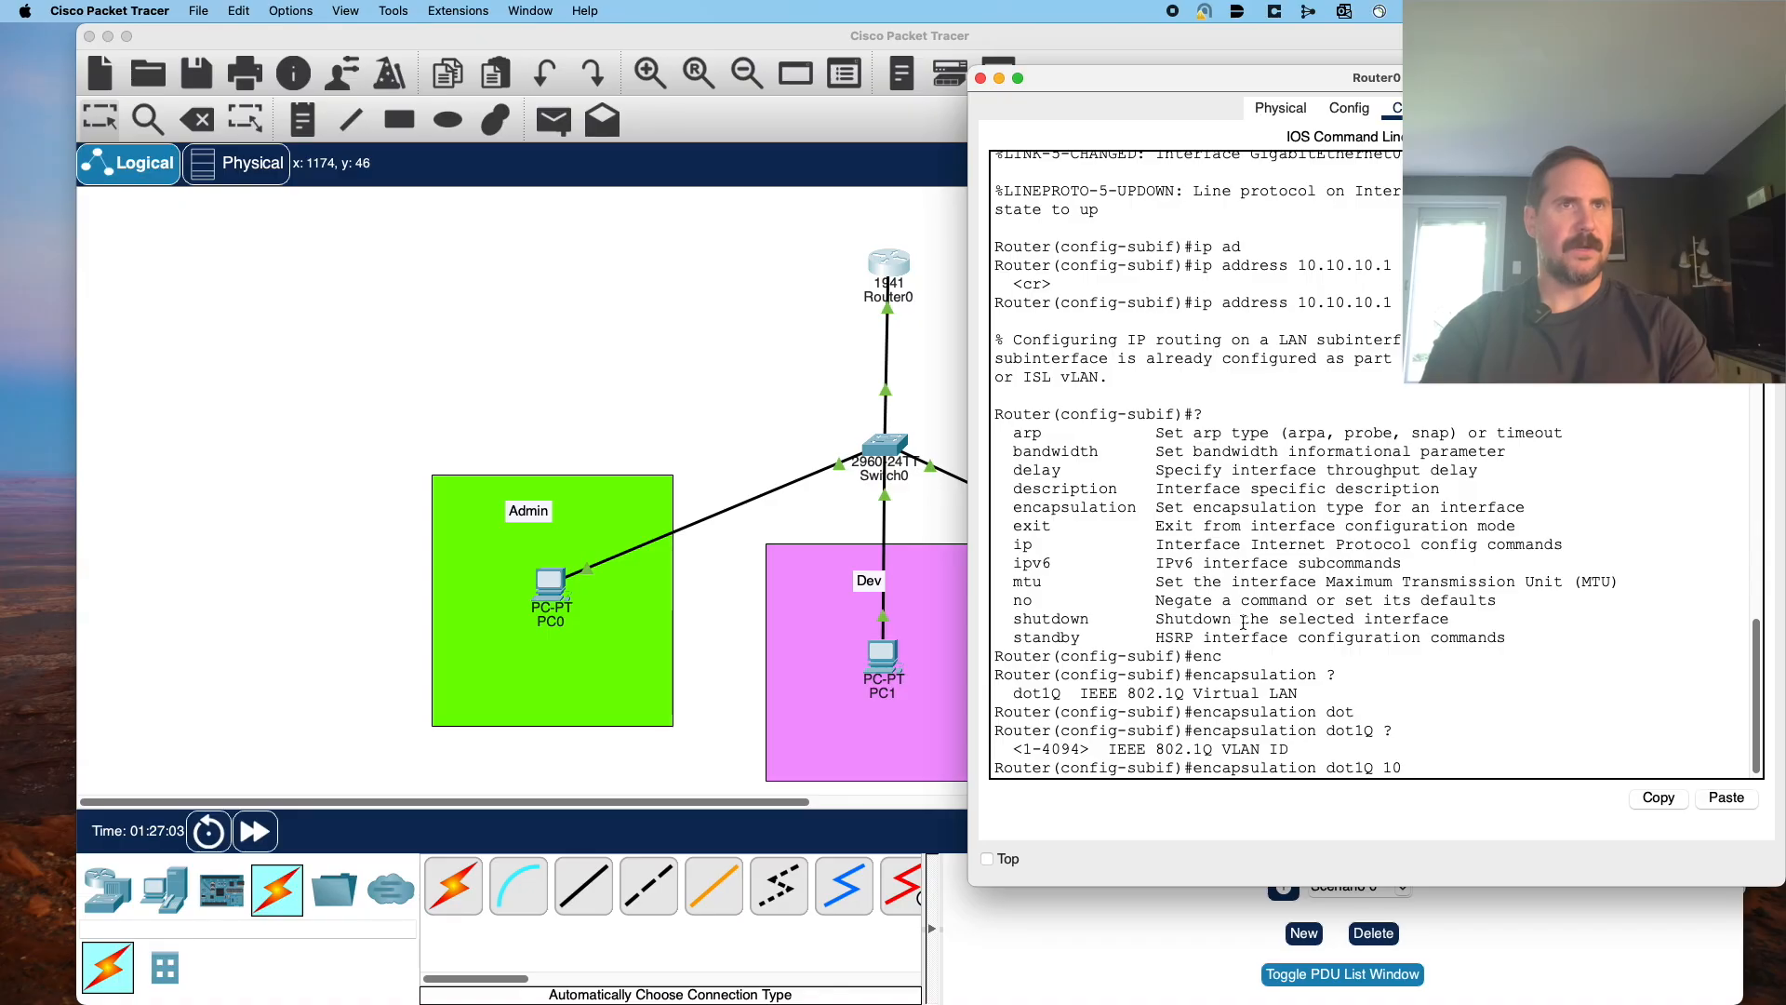
pyautogui.write(' ?')
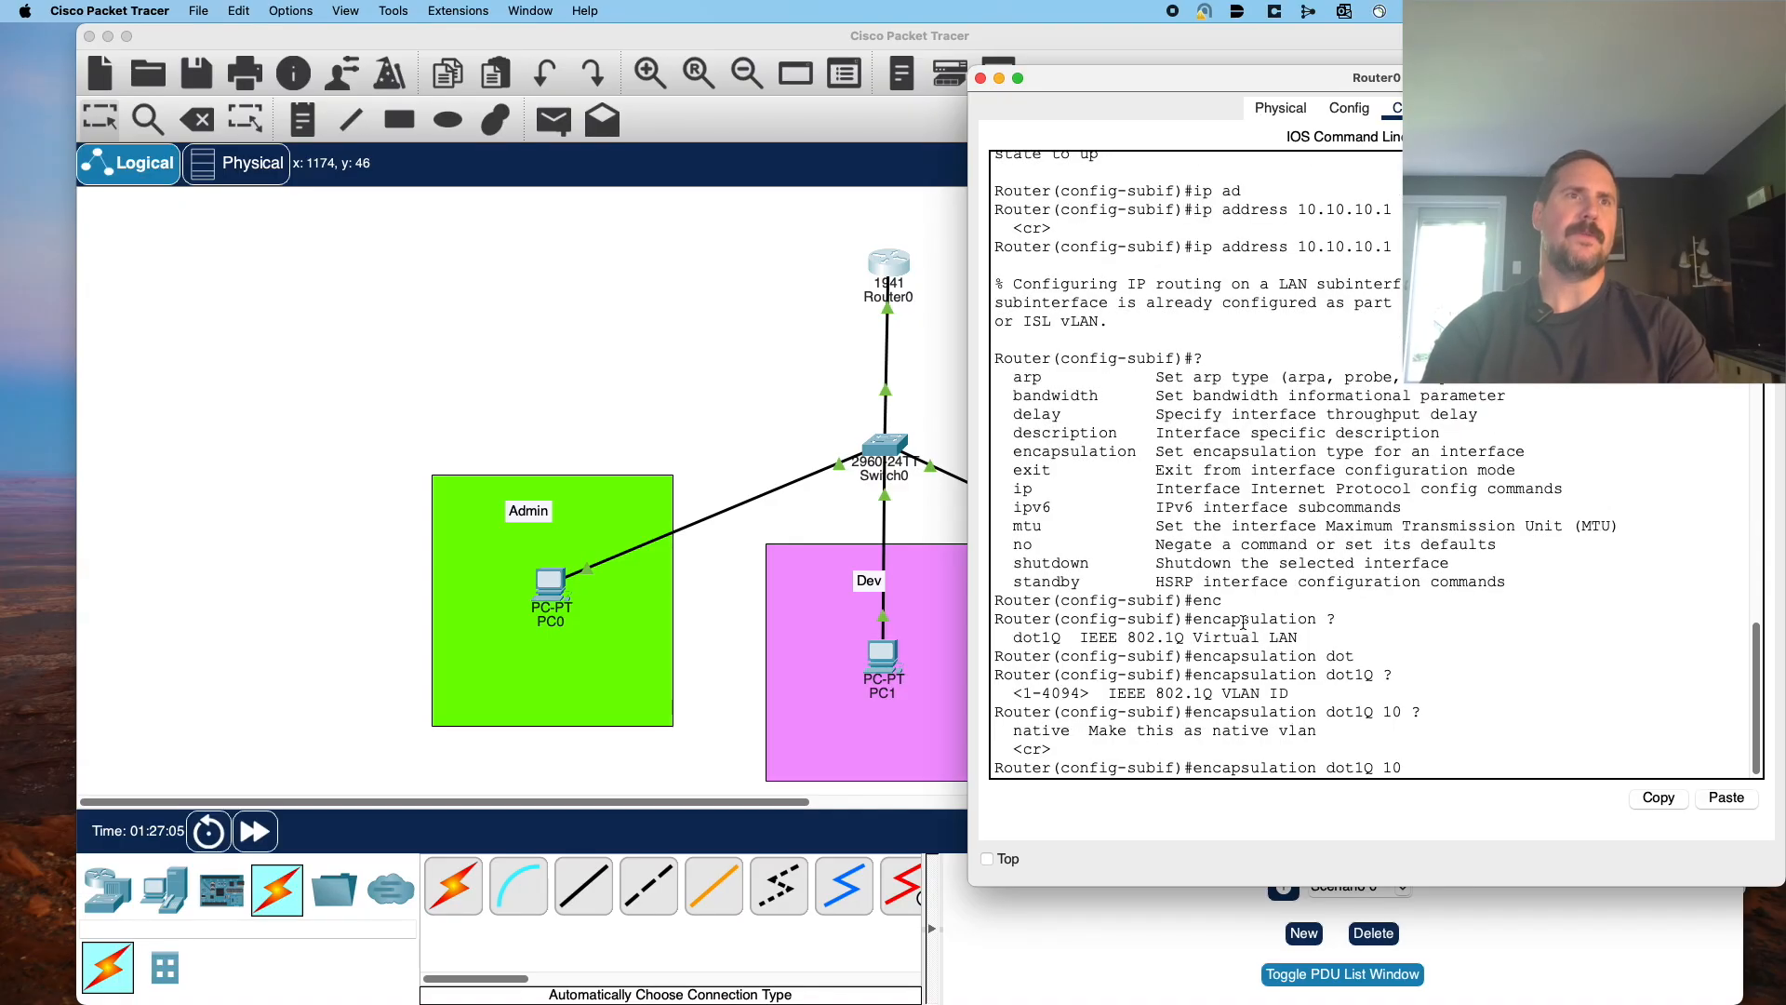
pyautogui.press('Return')
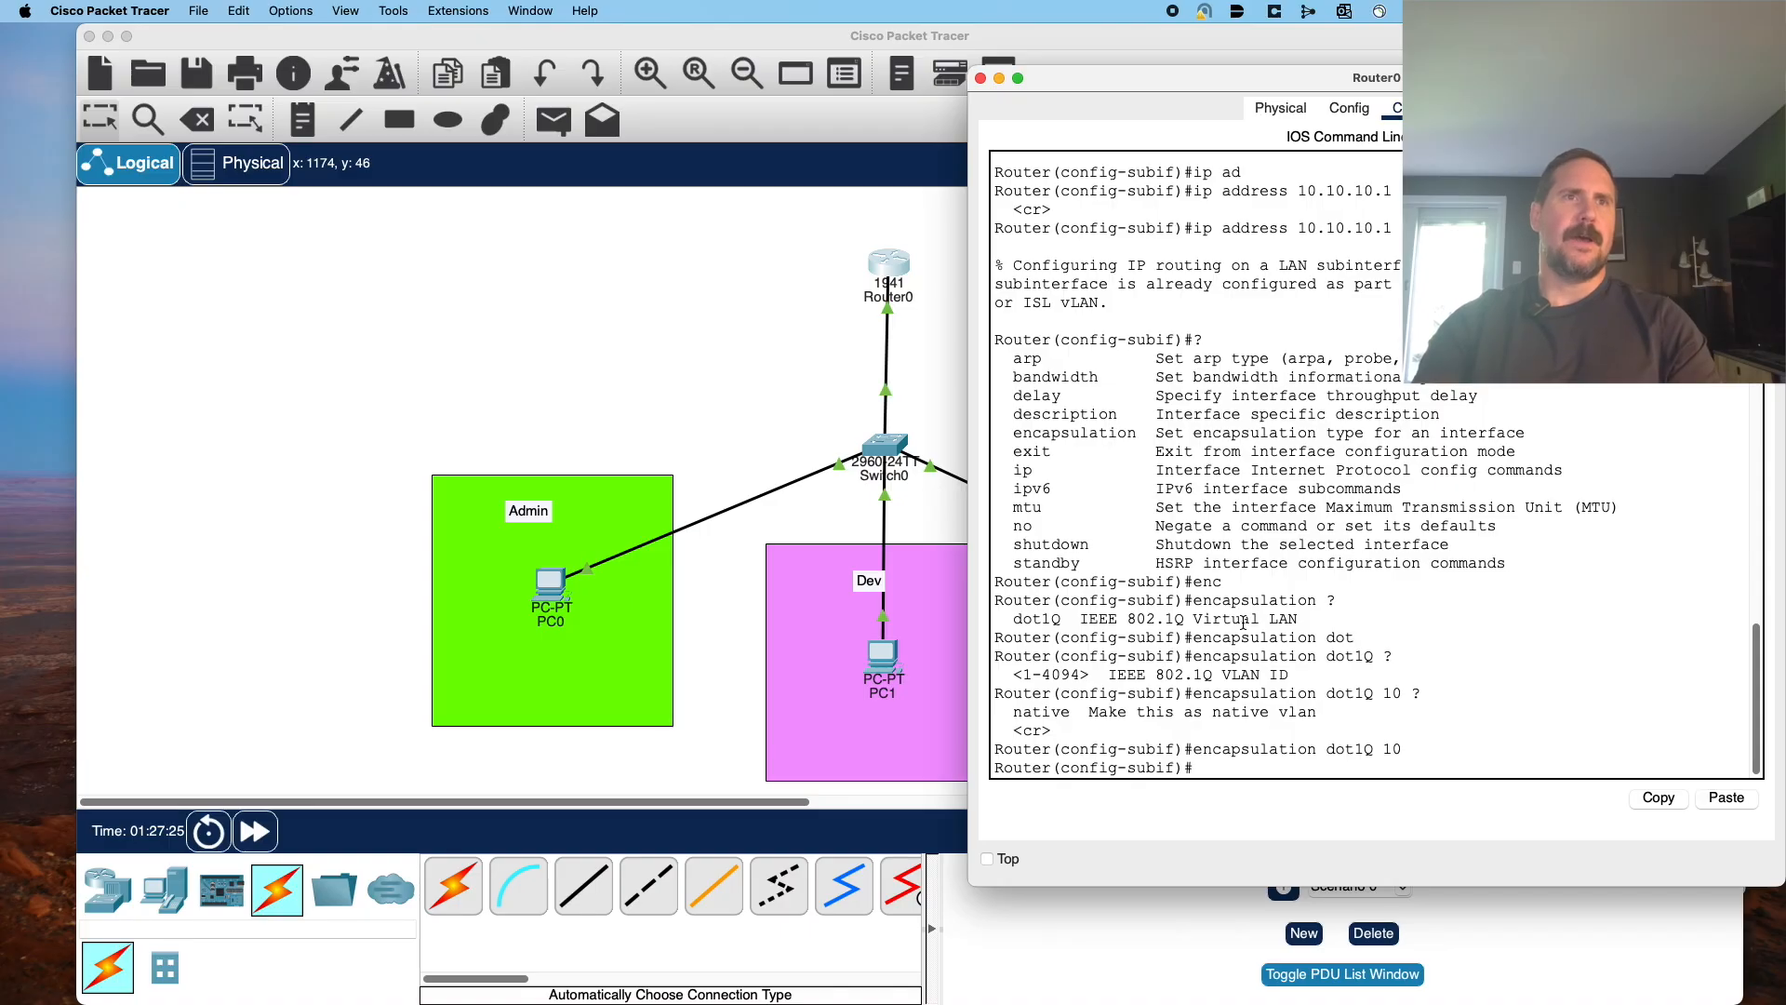
# Assign IP address 10.10.10.1 with mask 255.255.255.0 to the VLAN 10 subinterface and exit to global configuration mode.
pyautogui.press('Up')
pyautogui.press('Up')
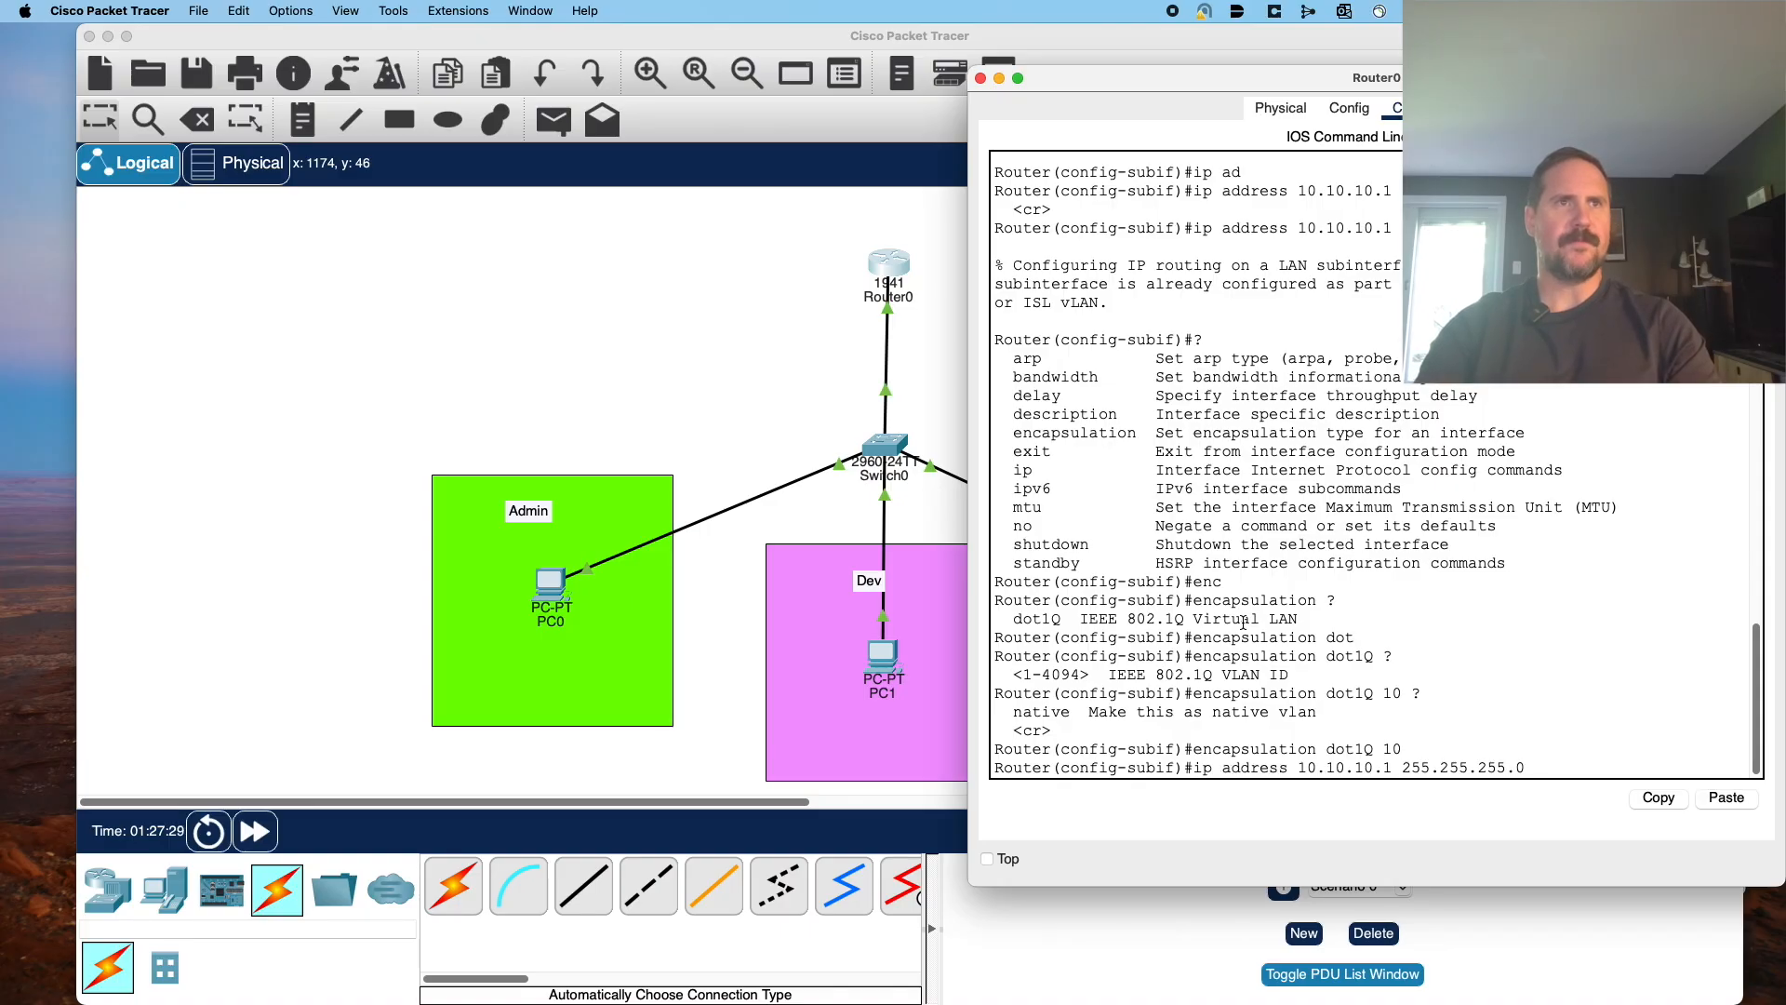
pyautogui.press('Return')
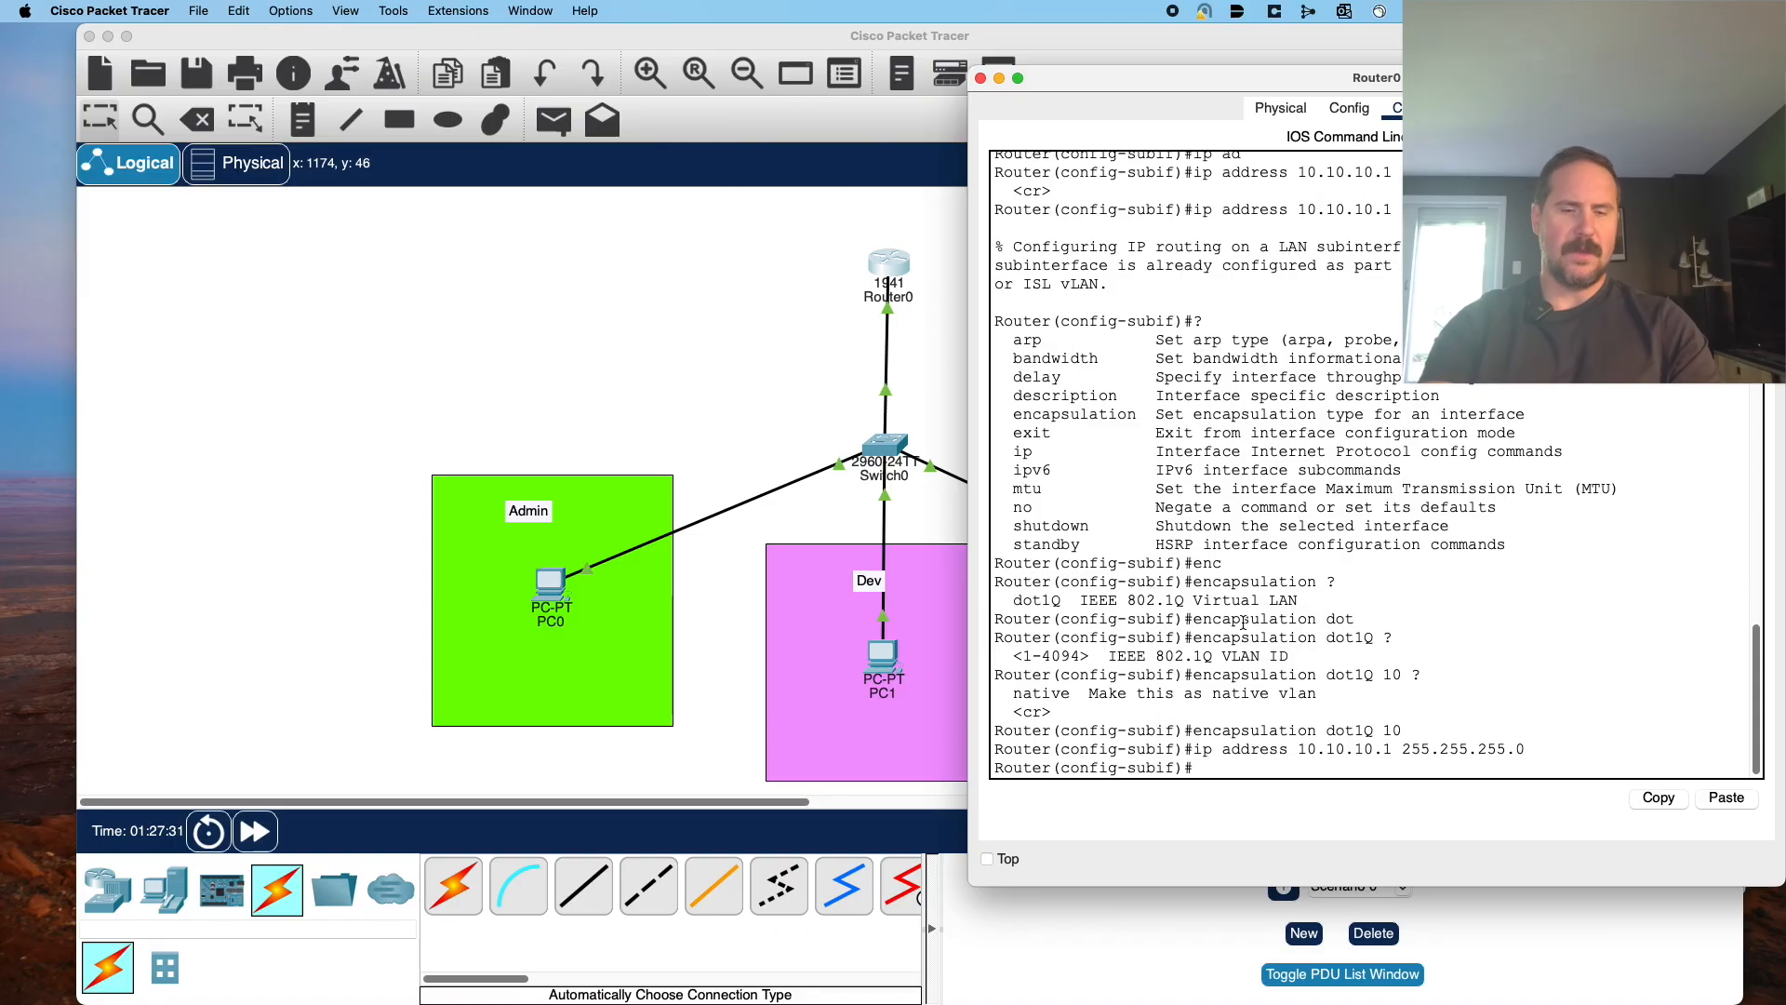
pyautogui.write('exit')
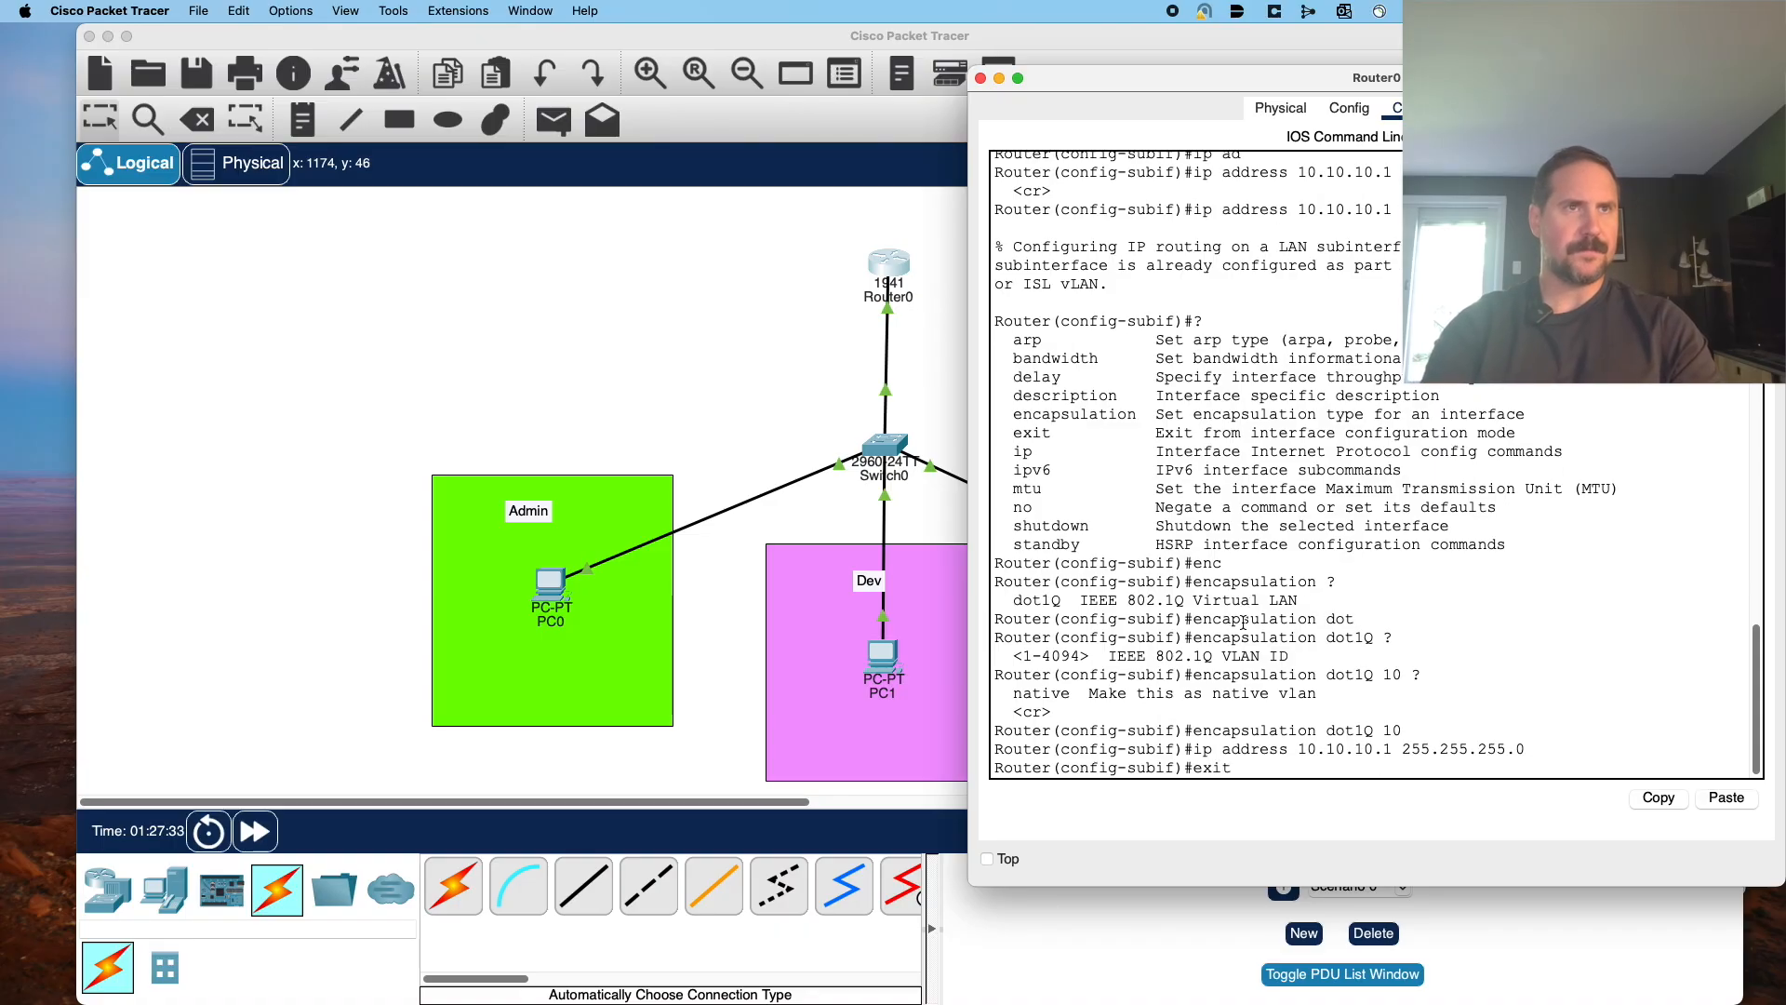
pyautogui.press('Return')
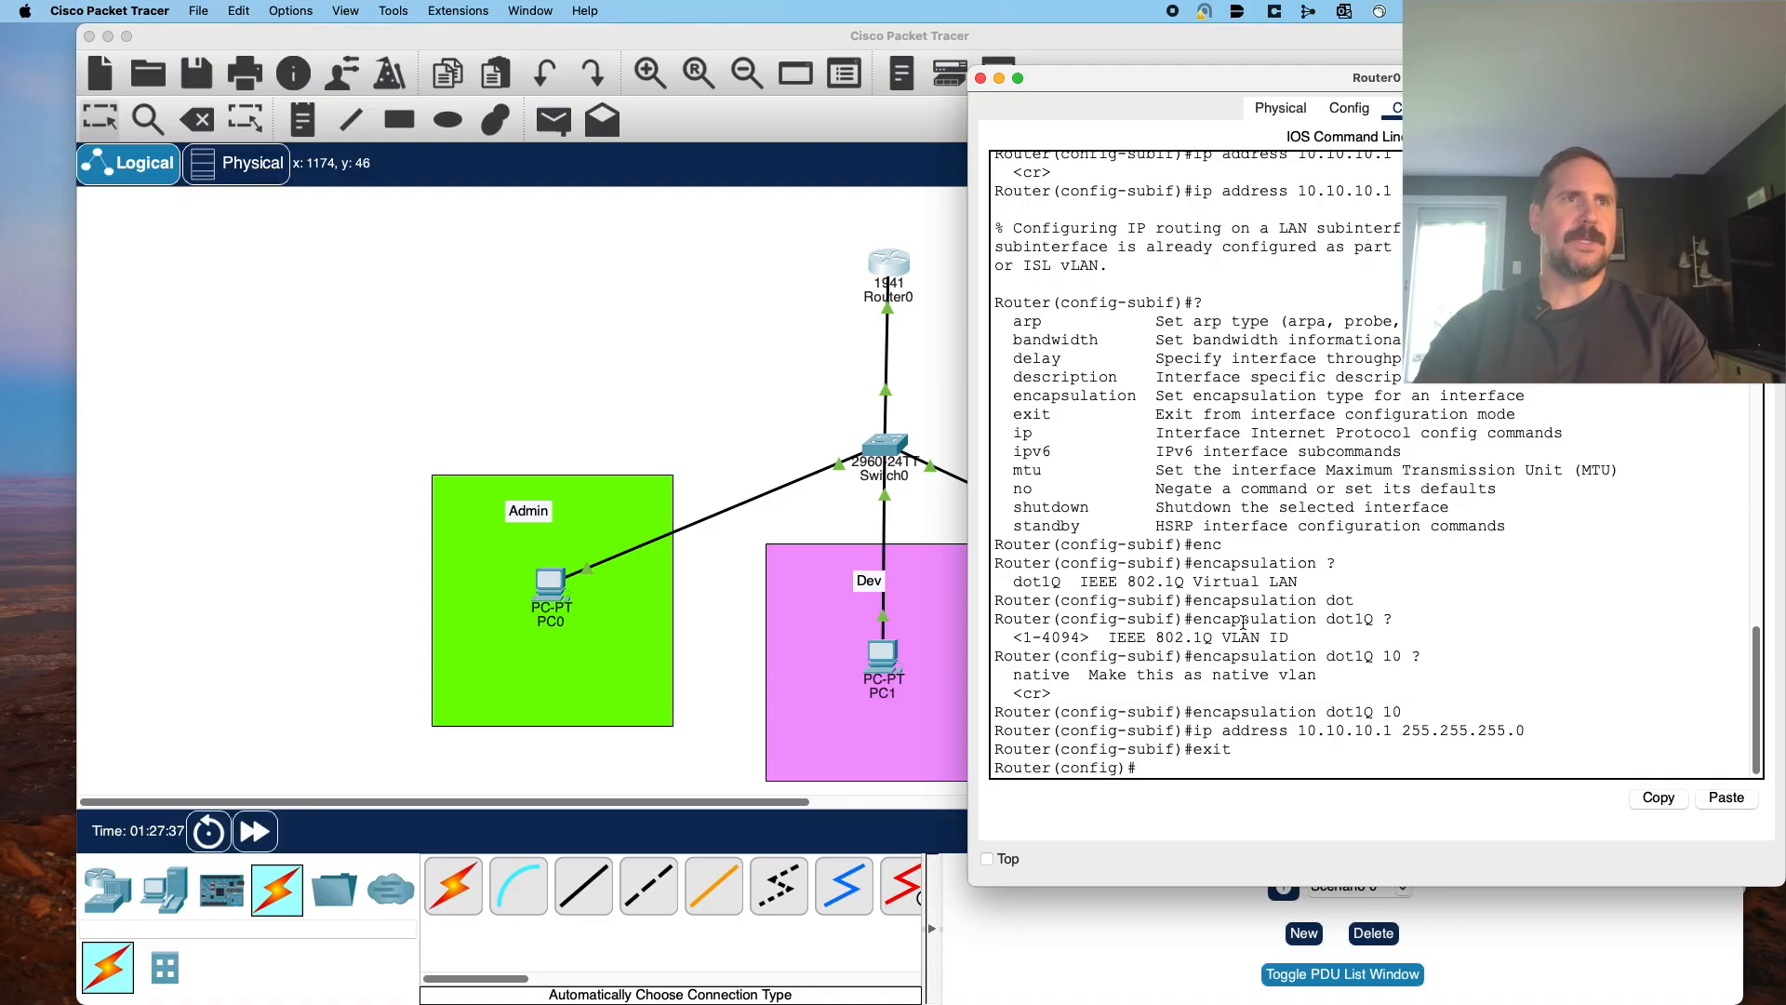
# Create subinterface gigabitEthernet 0/0.20 on the router.
pyautogui.press('Up')
pyautogui.press('Up')
pyautogui.press('Up')
pyautogui.press('Up')
pyautogui.press('Up')
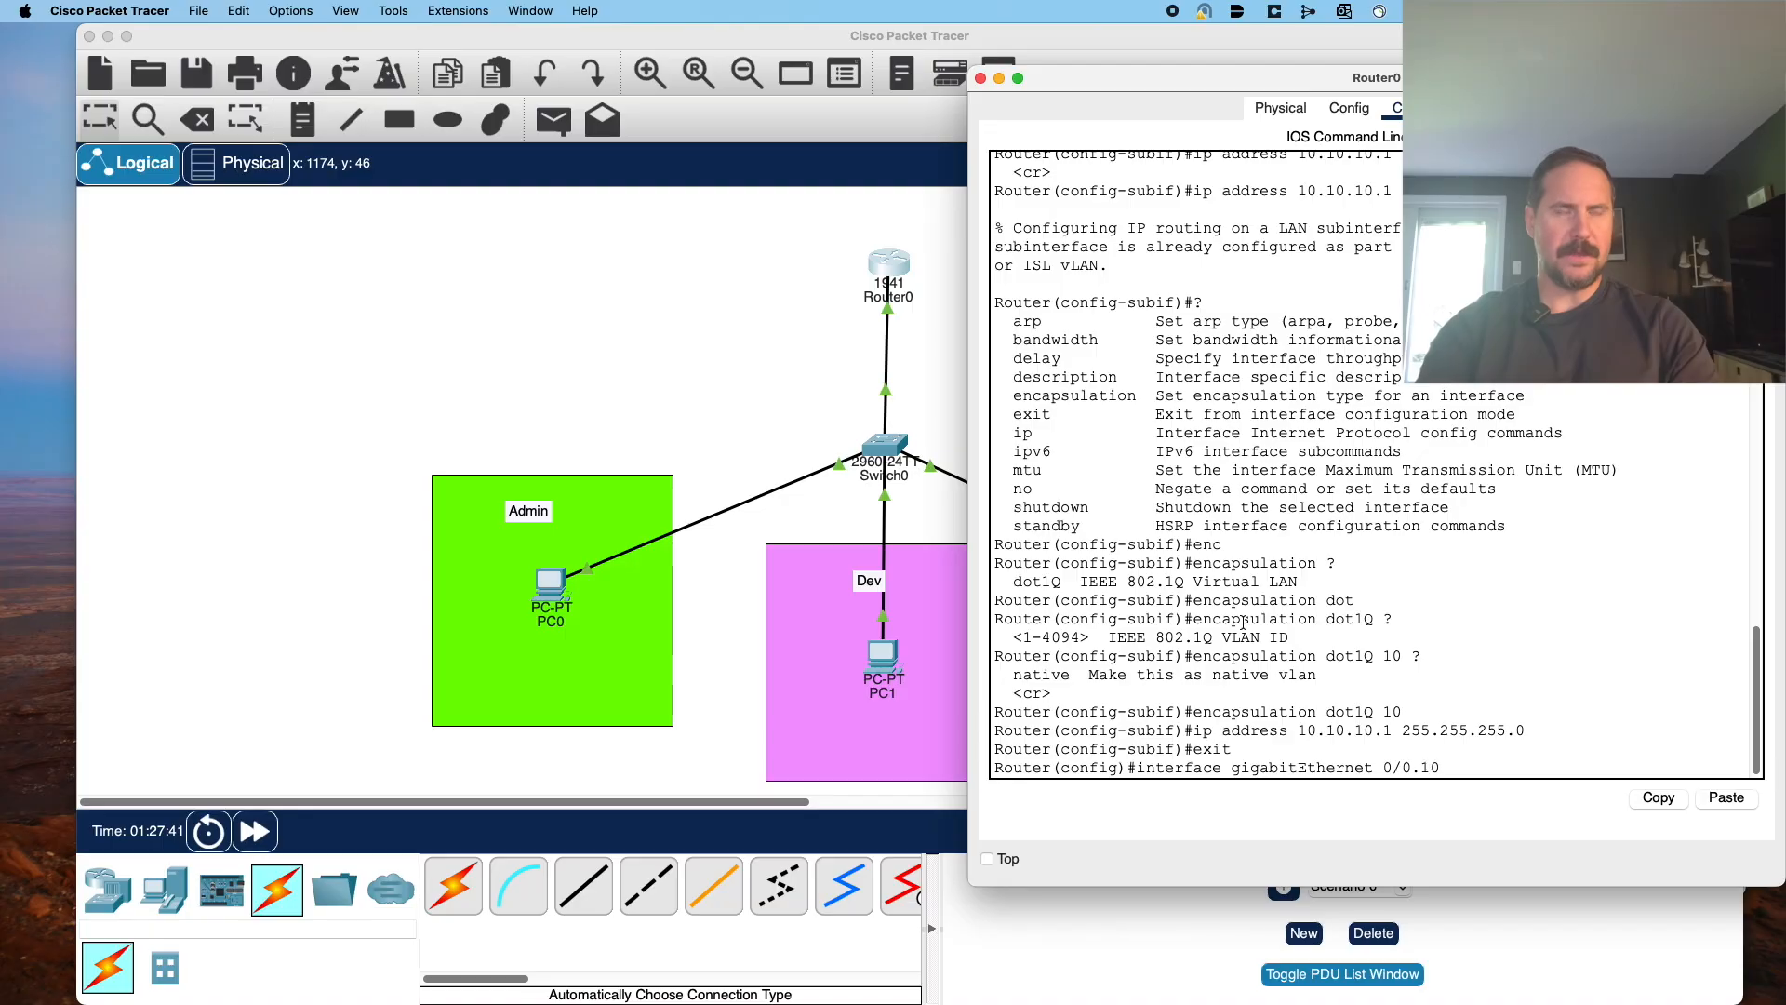
pyautogui.press('BackSpace')
pyautogui.press('BackSpace')
pyautogui.write('20')
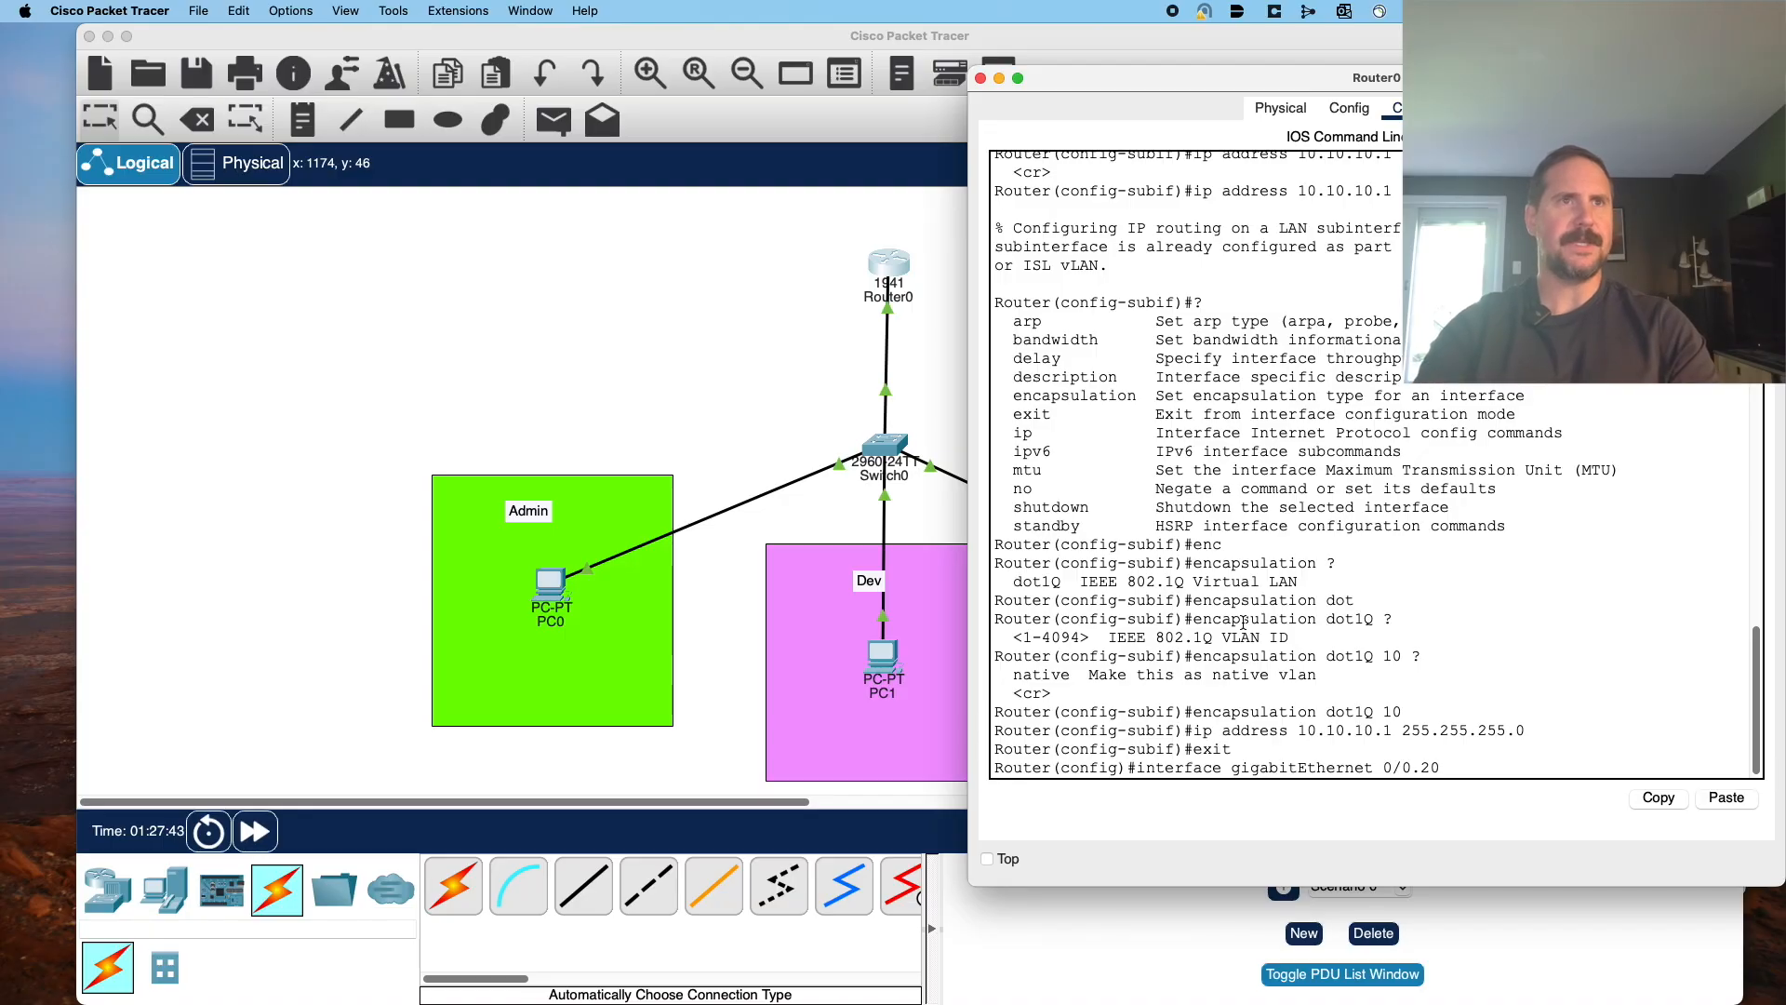
pyautogui.press('Return')
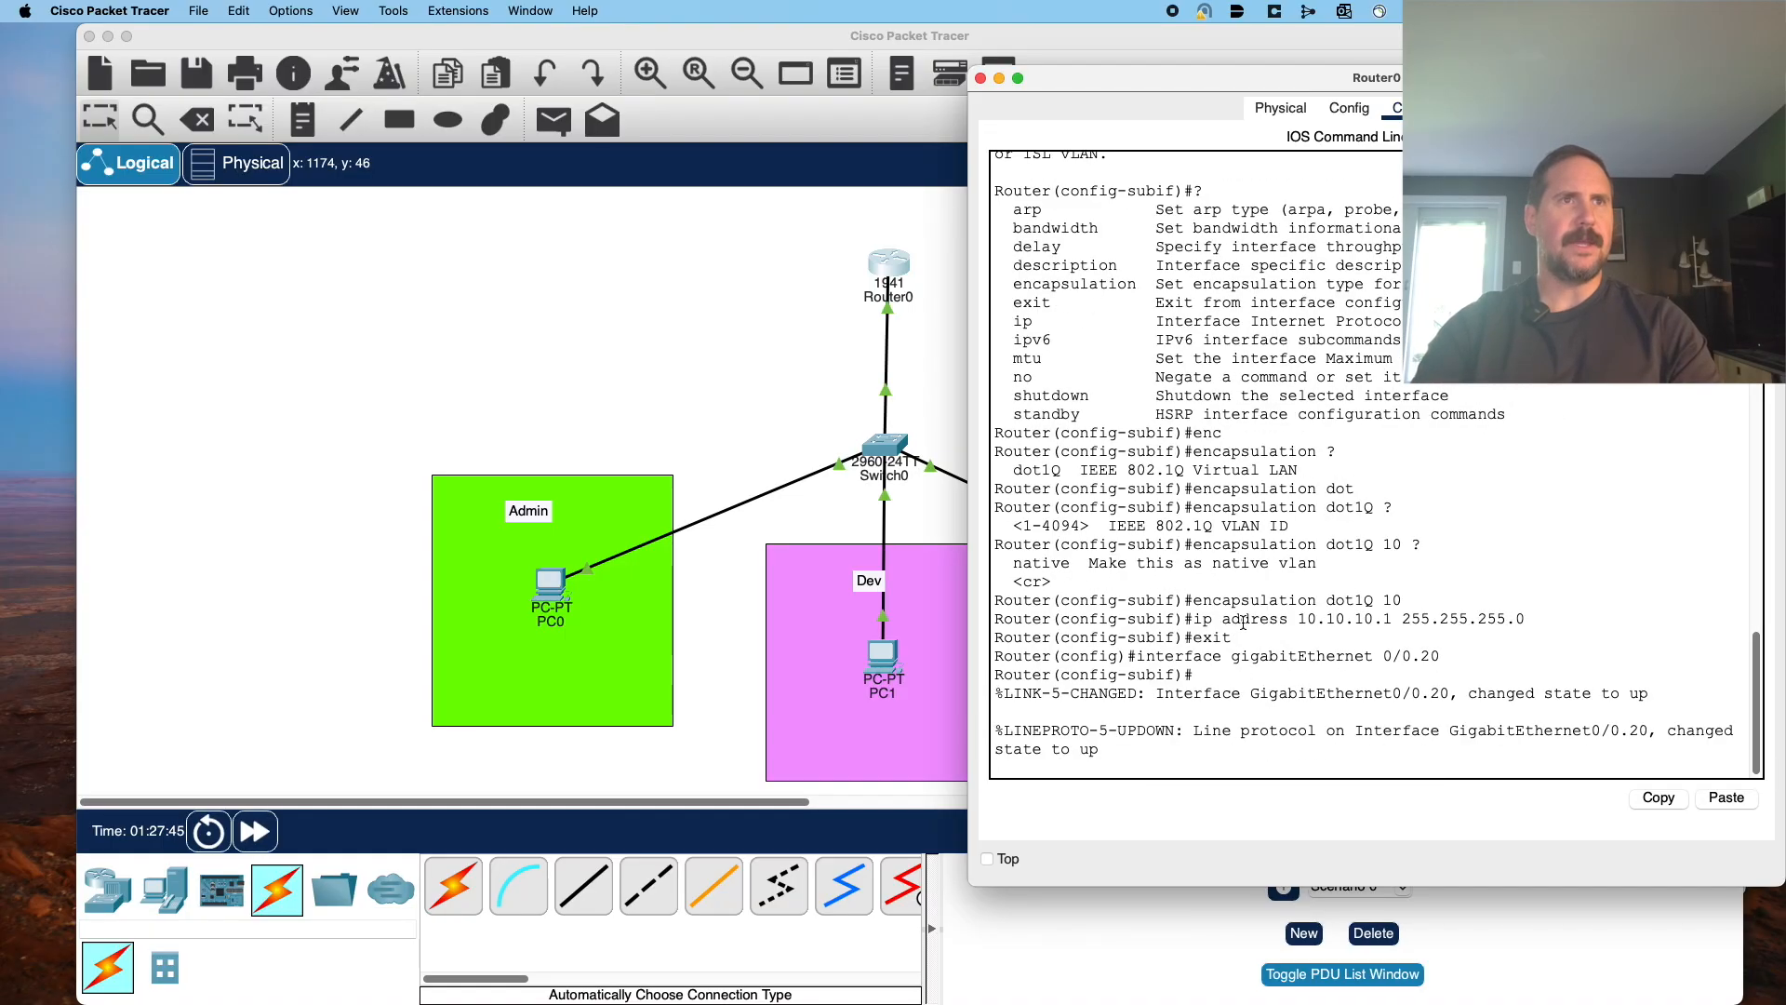
# Set dot1Q encapsulation with VLAN ID 20 on the gigabitEthernet 0/0.20 subinterface.
pyautogui.press('Return')
pyautogui.press('Up')
pyautogui.press('Up')
pyautogui.press('Up')
pyautogui.press('Up')
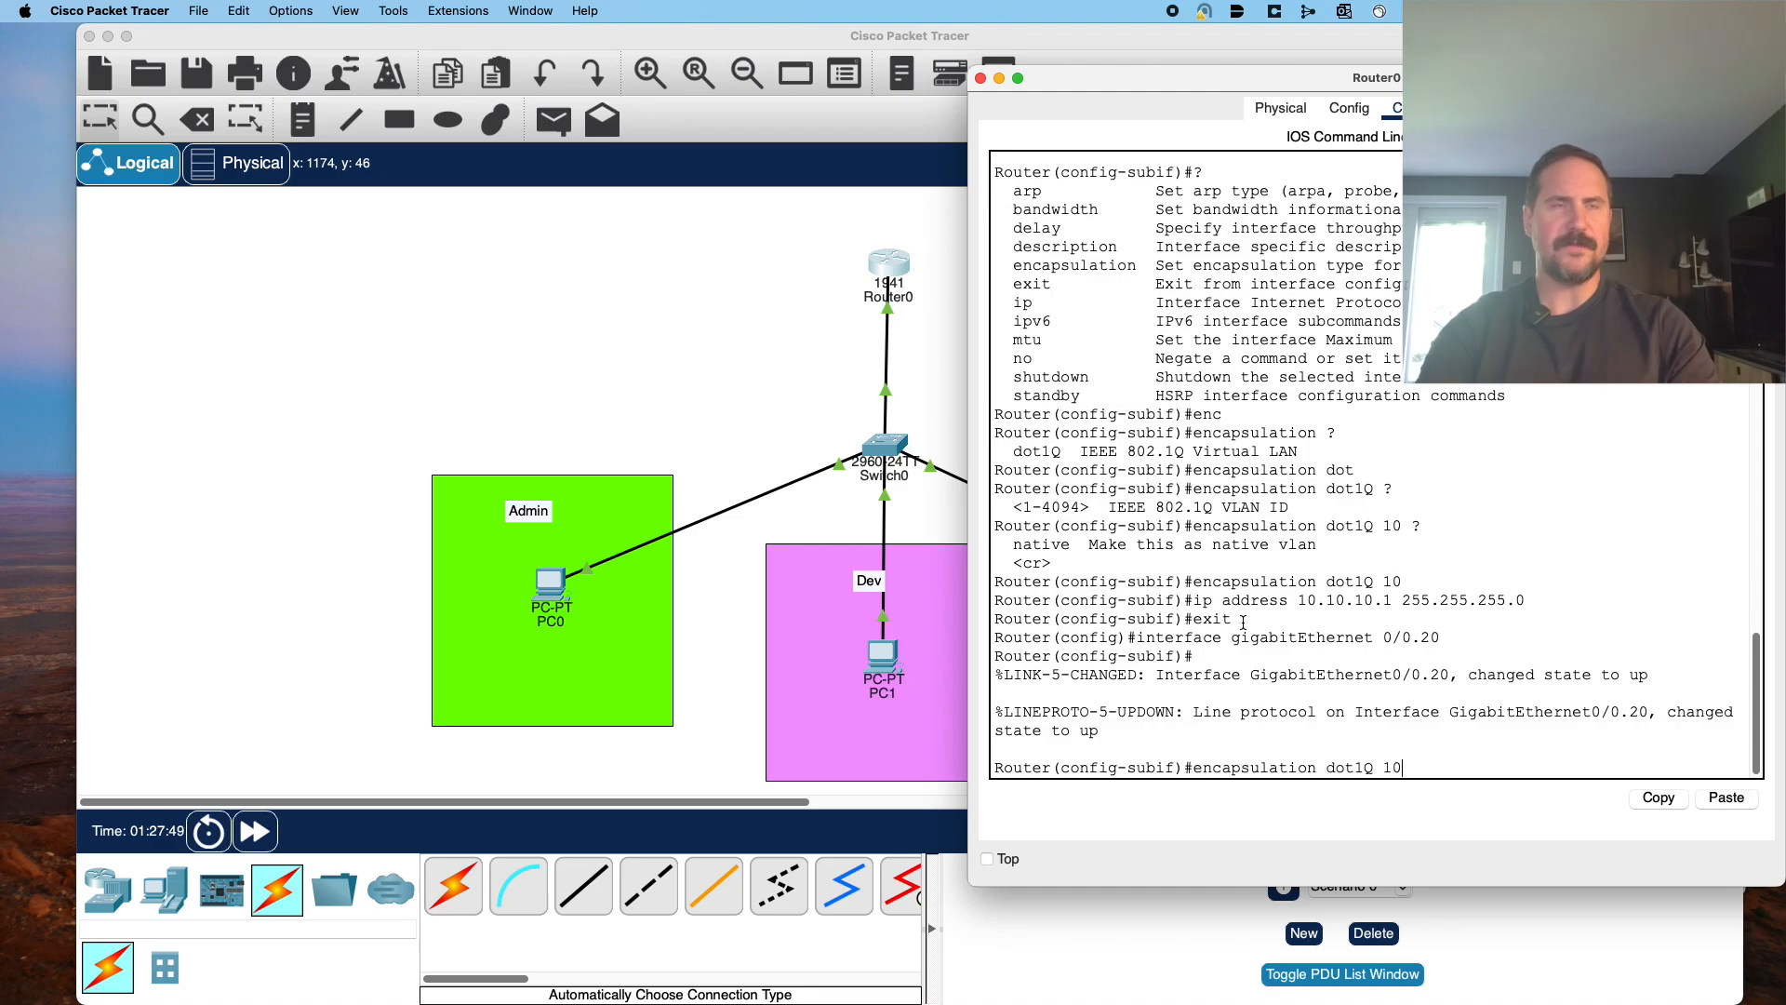
pyautogui.press('BackSpace')
pyautogui.press('BackSpace')
pyautogui.write('20')
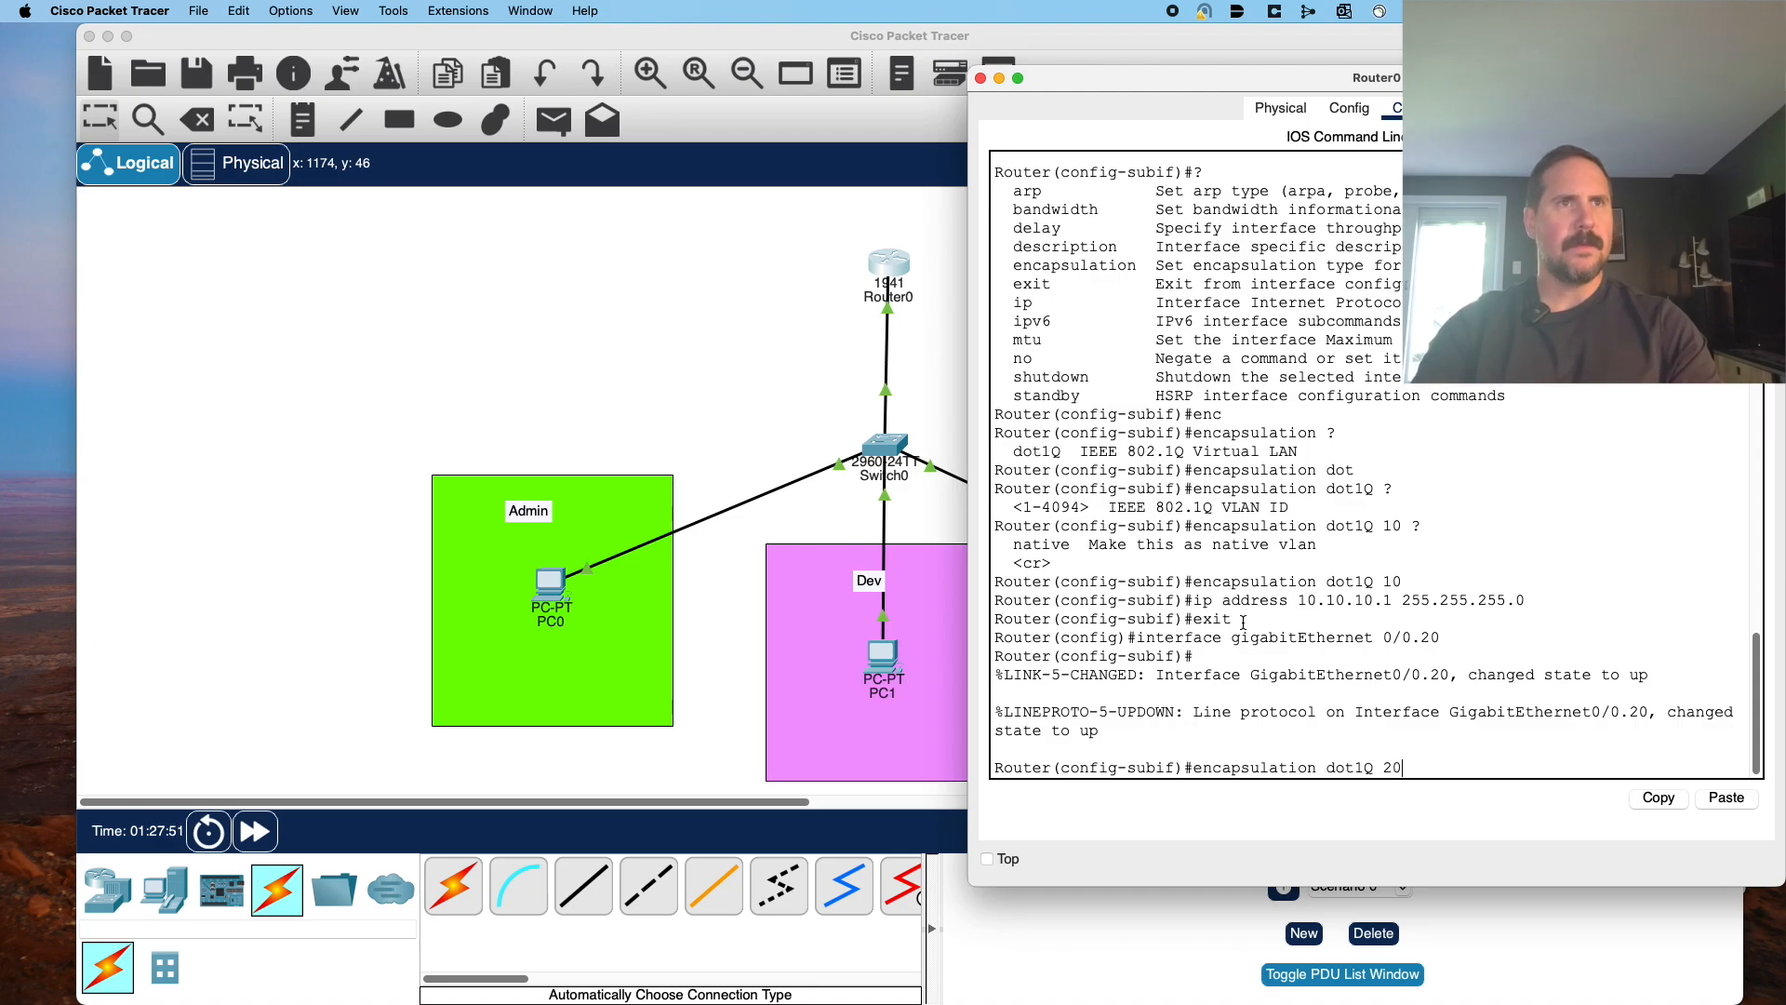
pyautogui.press('Return')
# Assign IP address 20.20.20.1 with mask 255.255.255.0 to the VLAN 20 subinterface and exit to global configuration mode.
pyautogui.press('Up')
pyautogui.press('Up')
pyautogui.press('Up')
pyautogui.press('Up')
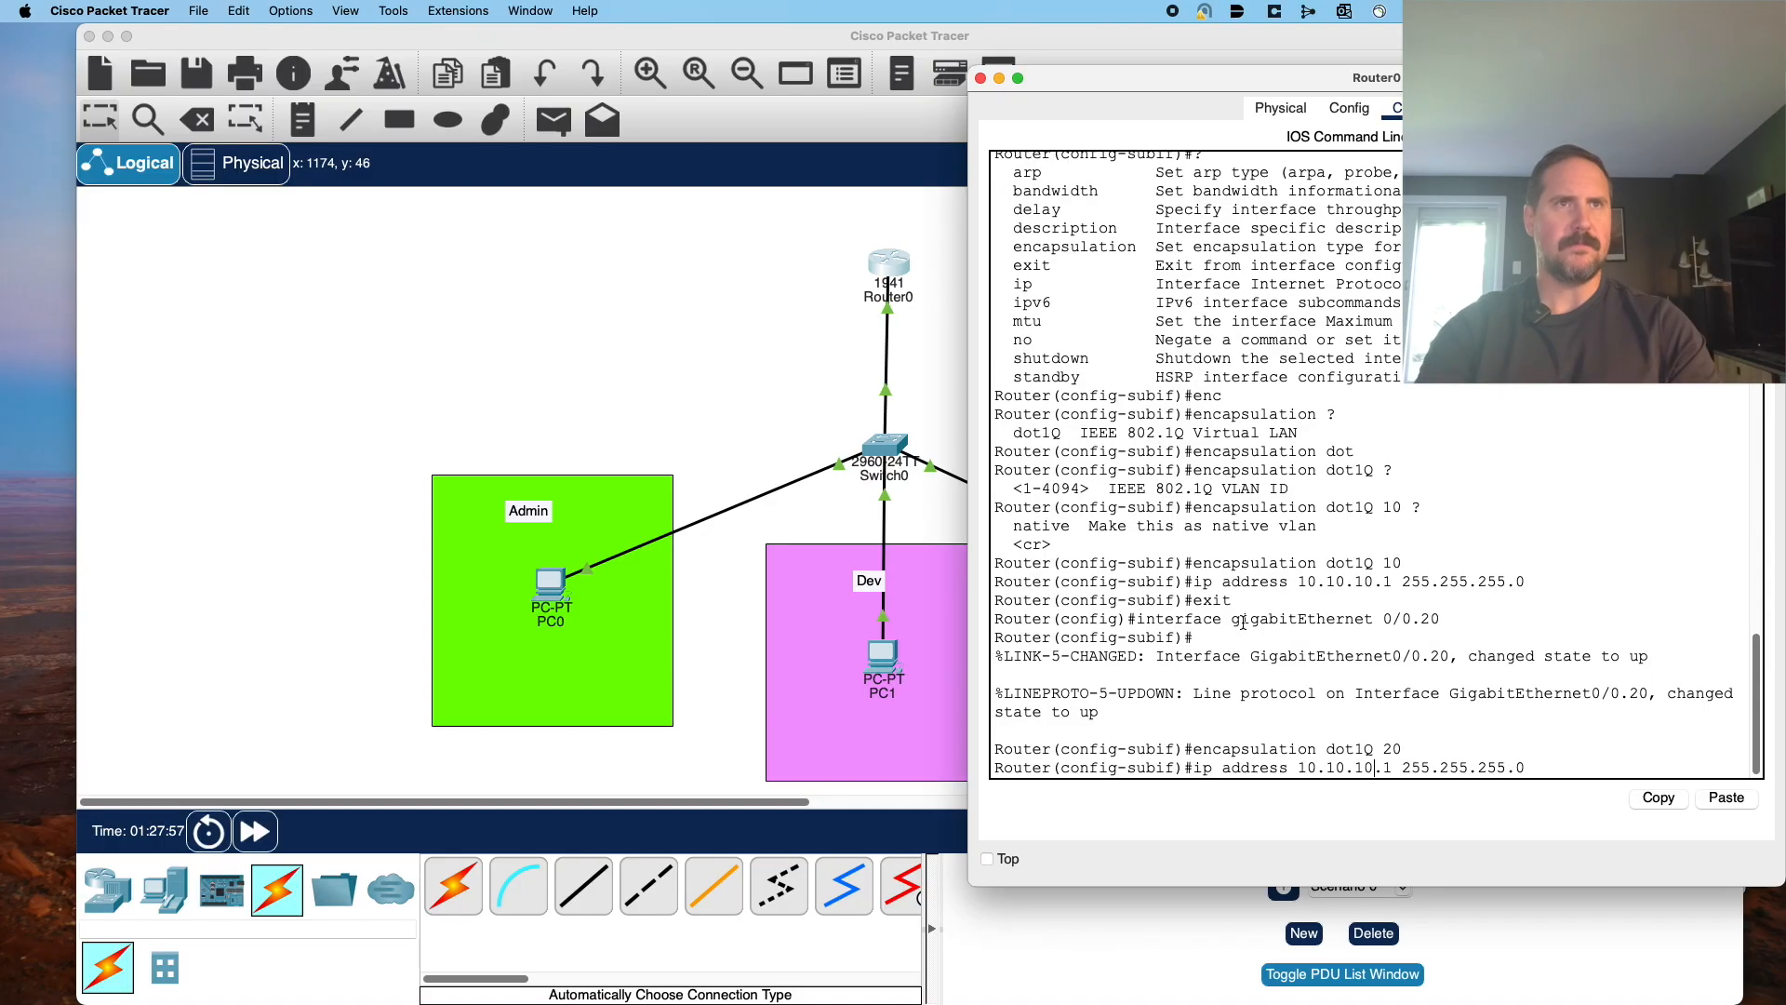
pyautogui.press('BackSpace')
pyautogui.press('BackSpace')
pyautogui.press('BackSpace')
pyautogui.press('BackSpace')
pyautogui.press('BackSpace')
pyautogui.press('BackSpace')
pyautogui.press('BackSpace')
pyautogui.press('BackSpace')
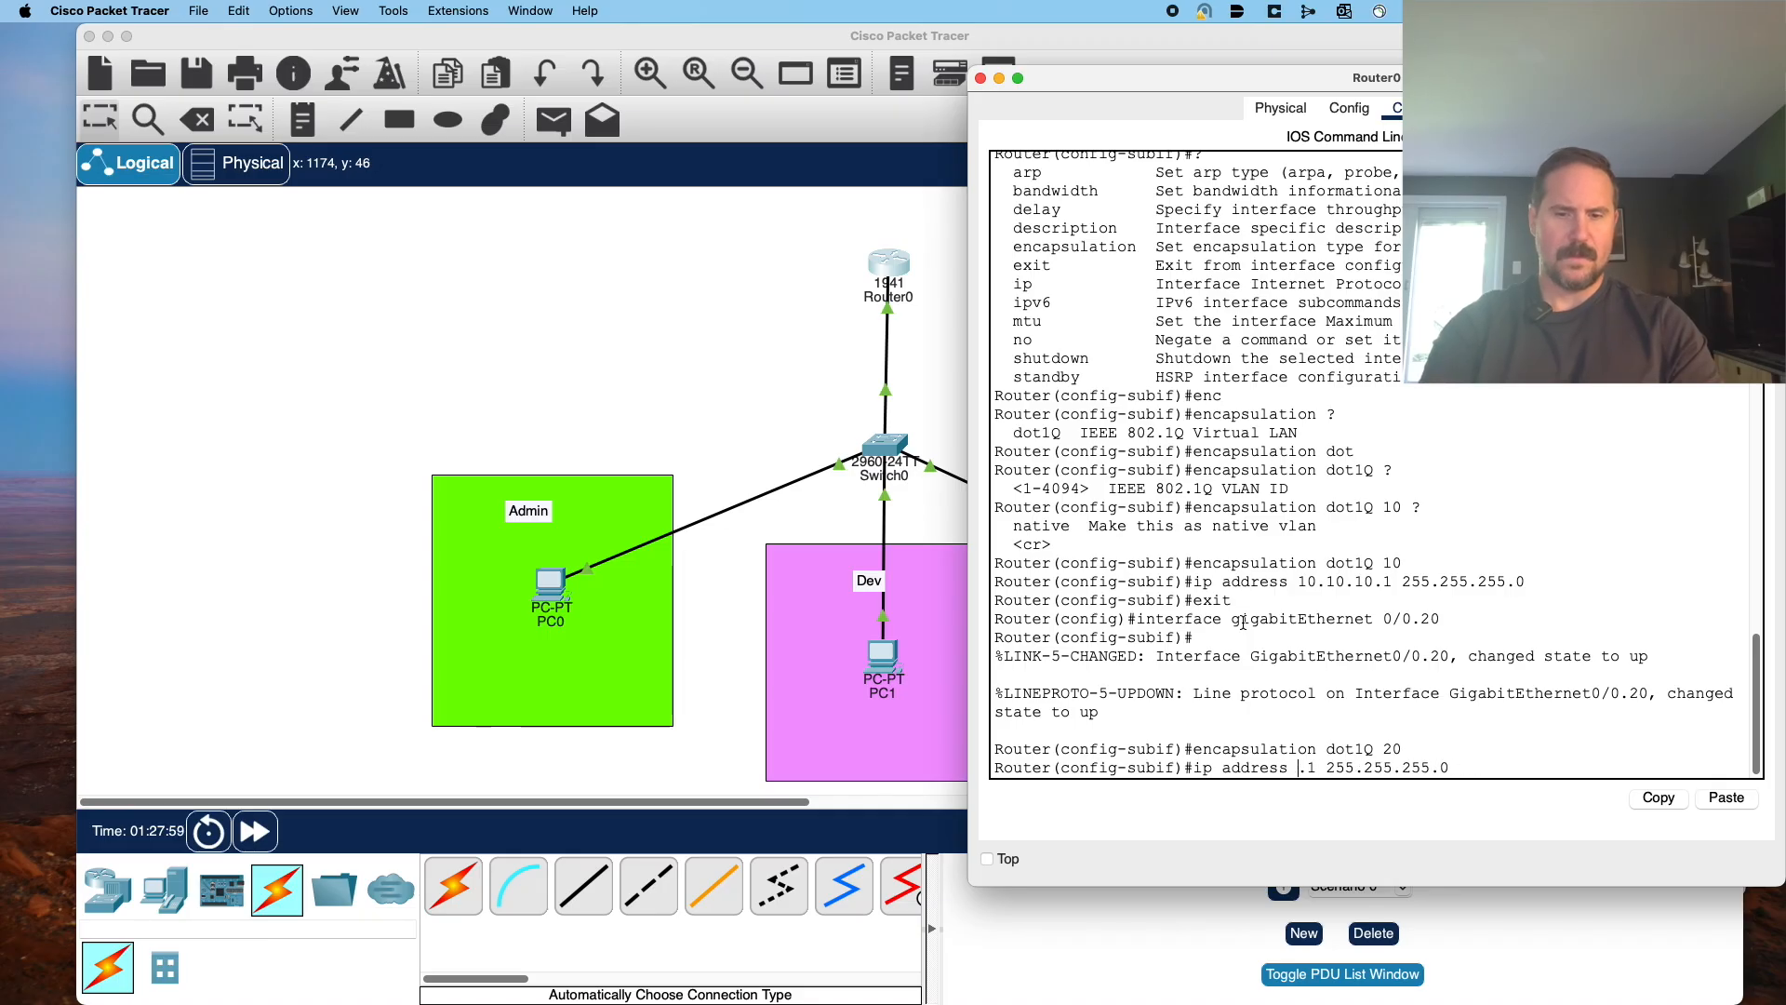
pyautogui.write('20.20.20')
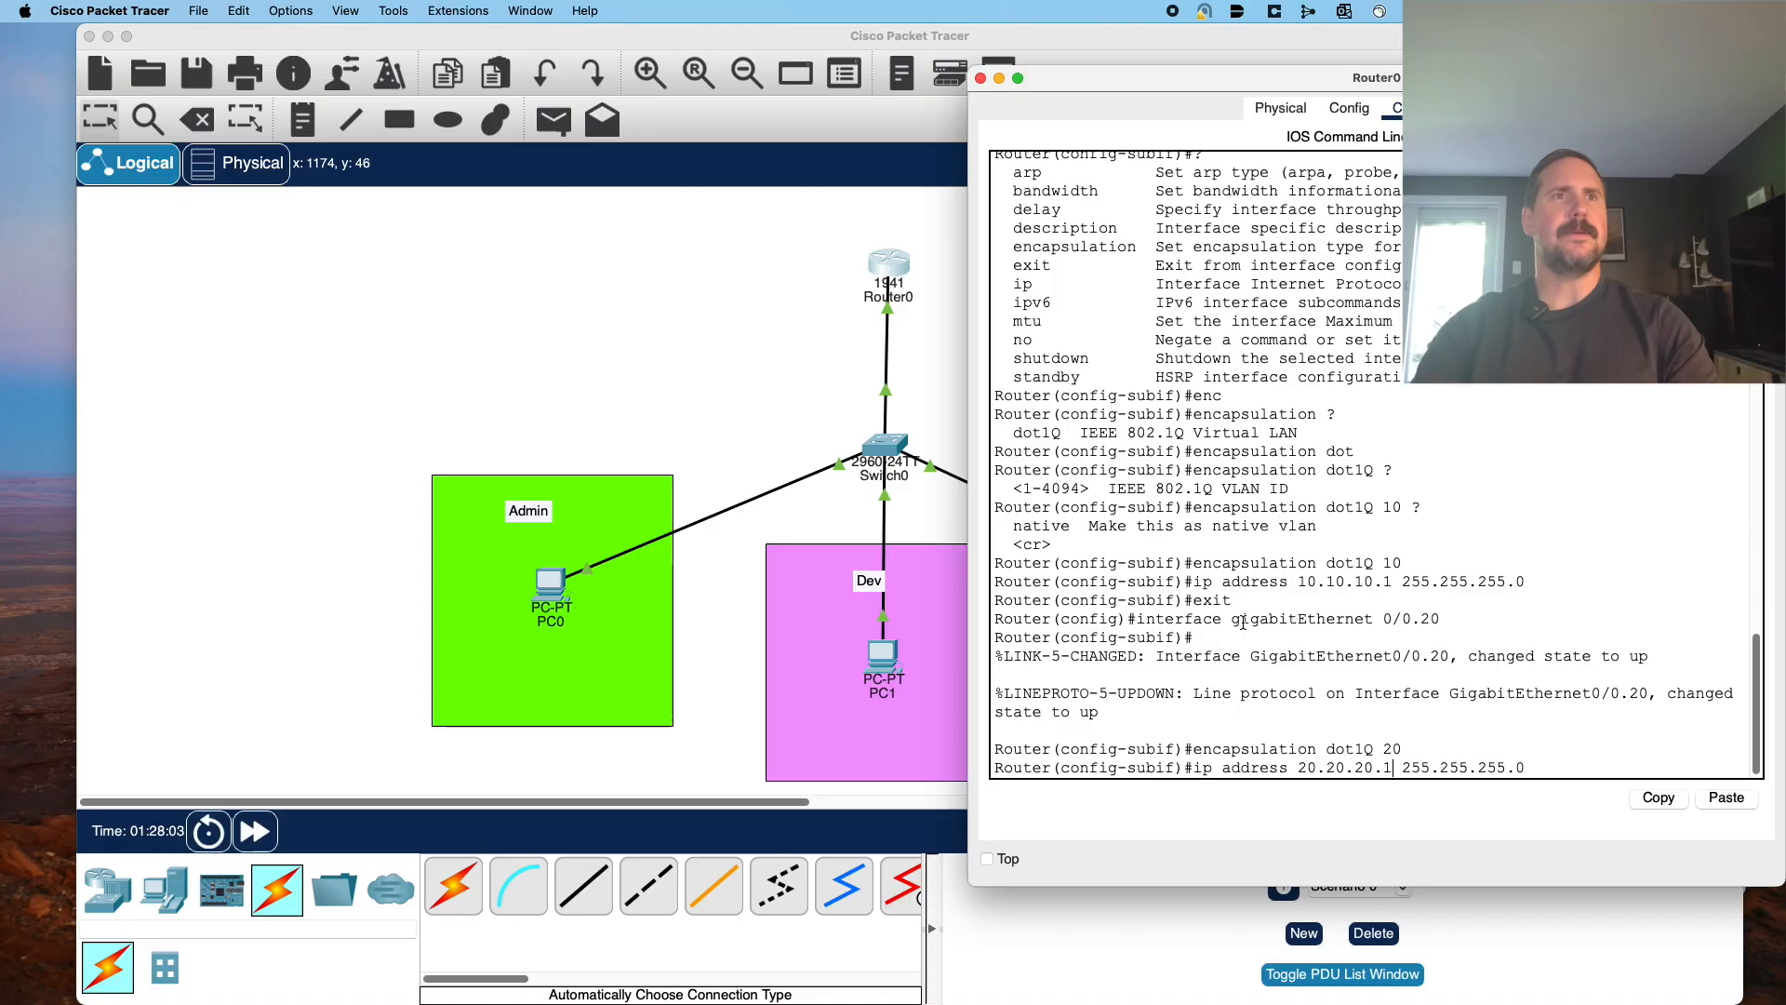
pyautogui.press('Return')
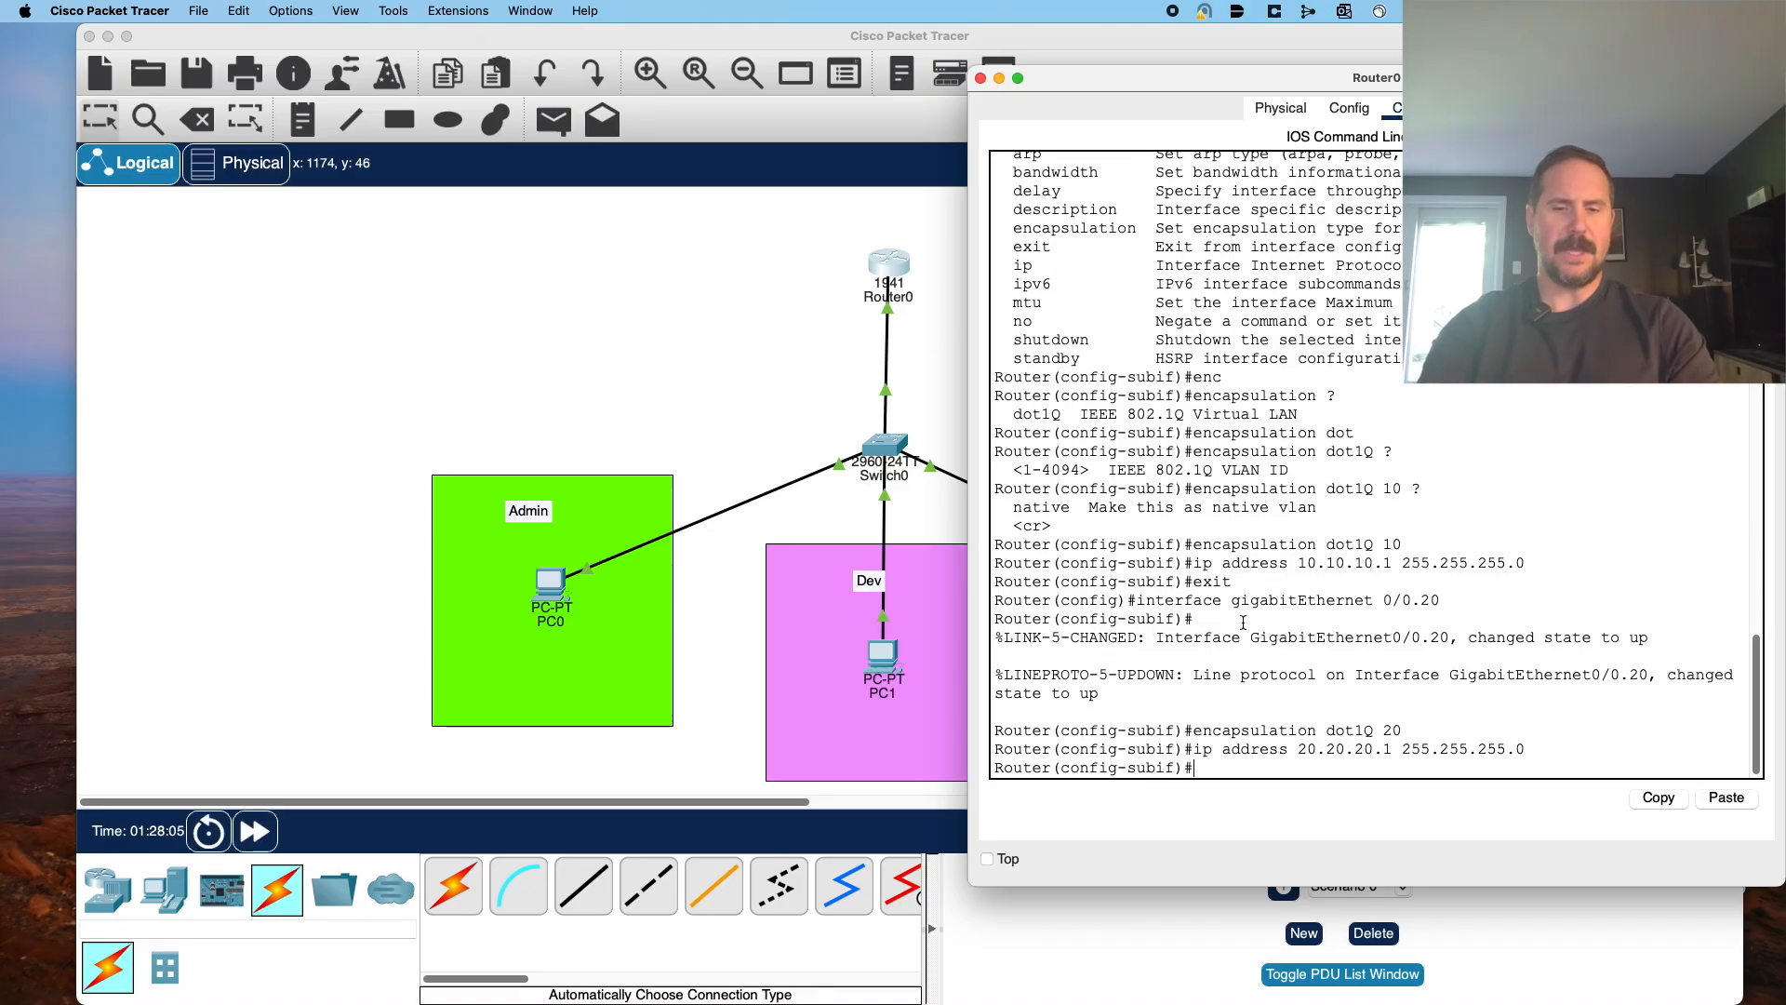
pyautogui.write('exit')
pyautogui.press('Return')
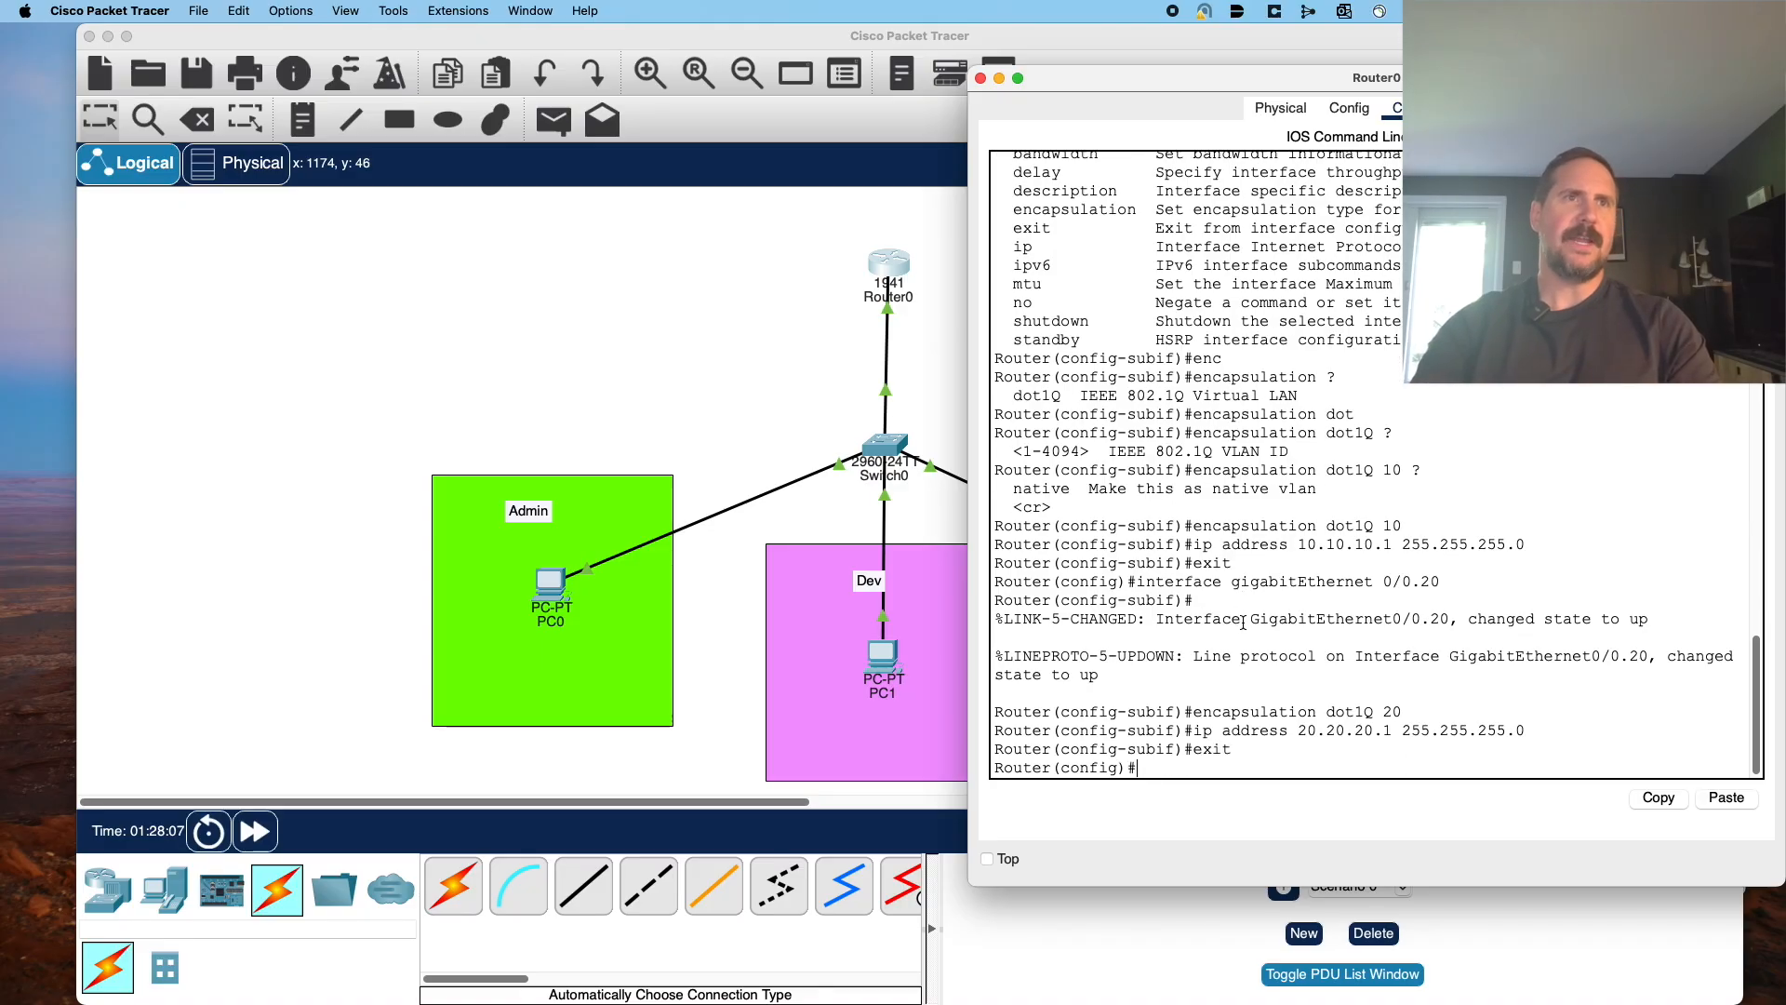
# Create subinterface gigabitEthernet 0/0.30 on the router.
pyautogui.write('interface gigabitEthernet 0/0.20')
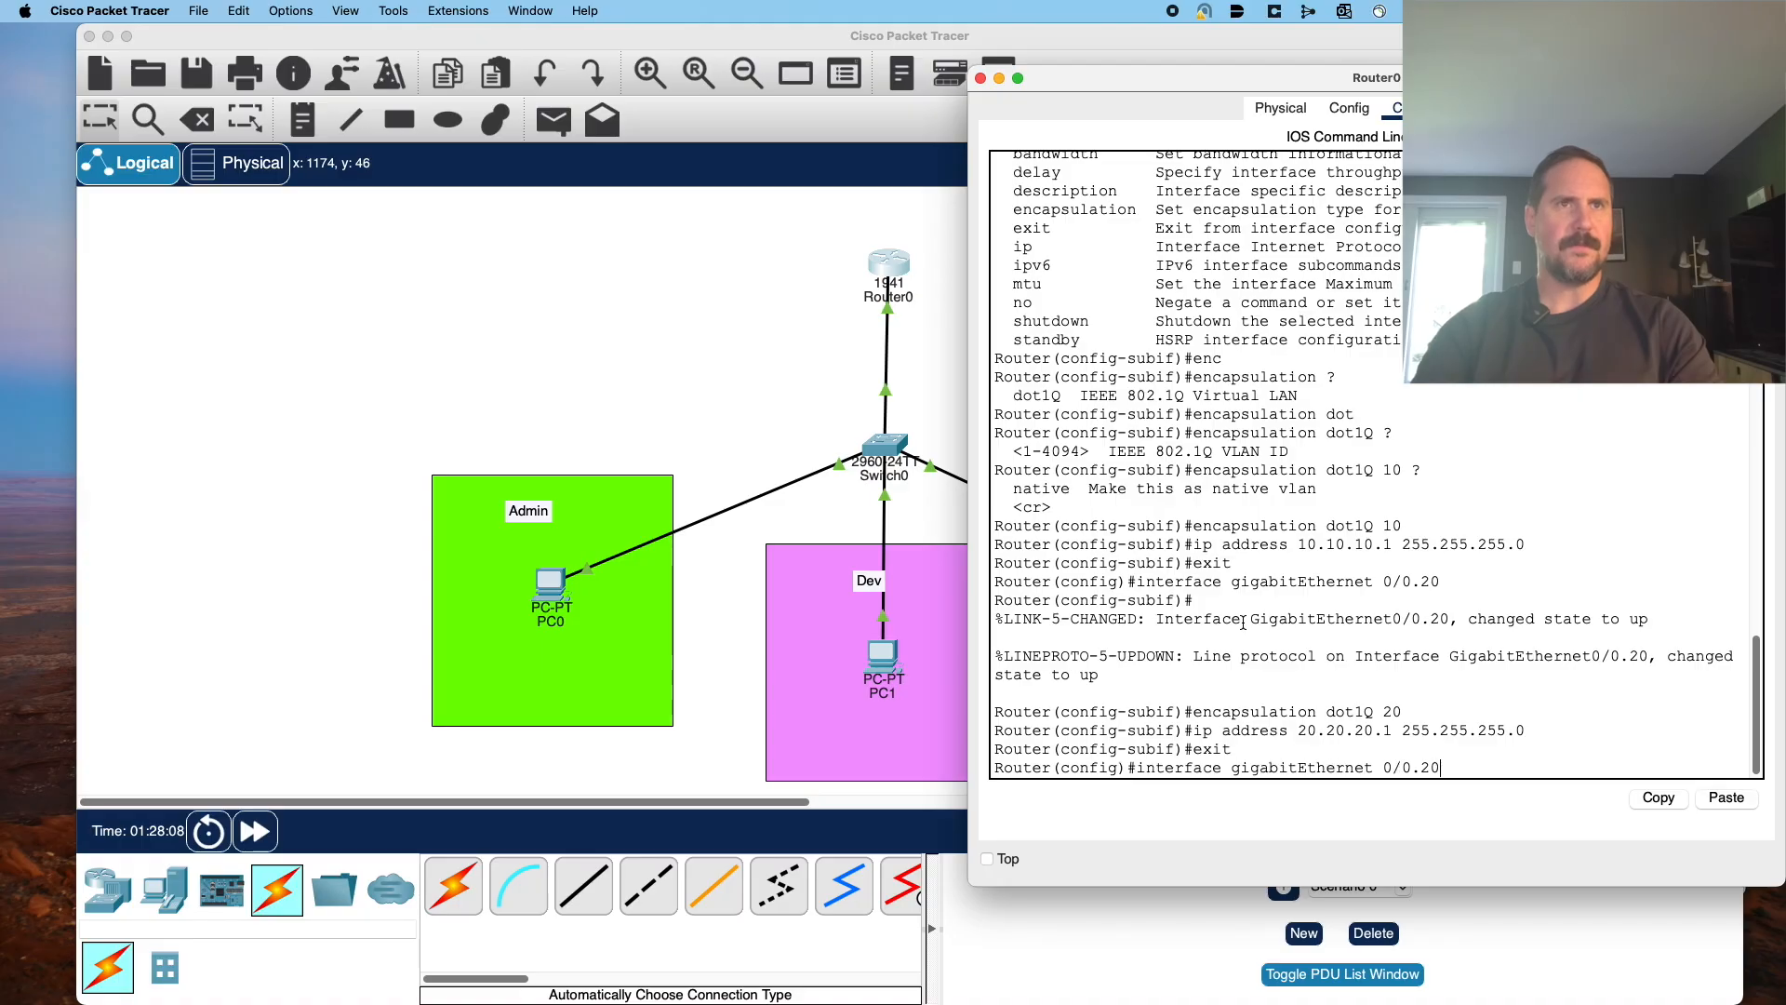
pyautogui.press('BackSpace')
pyautogui.press('BackSpace')
pyautogui.write('30')
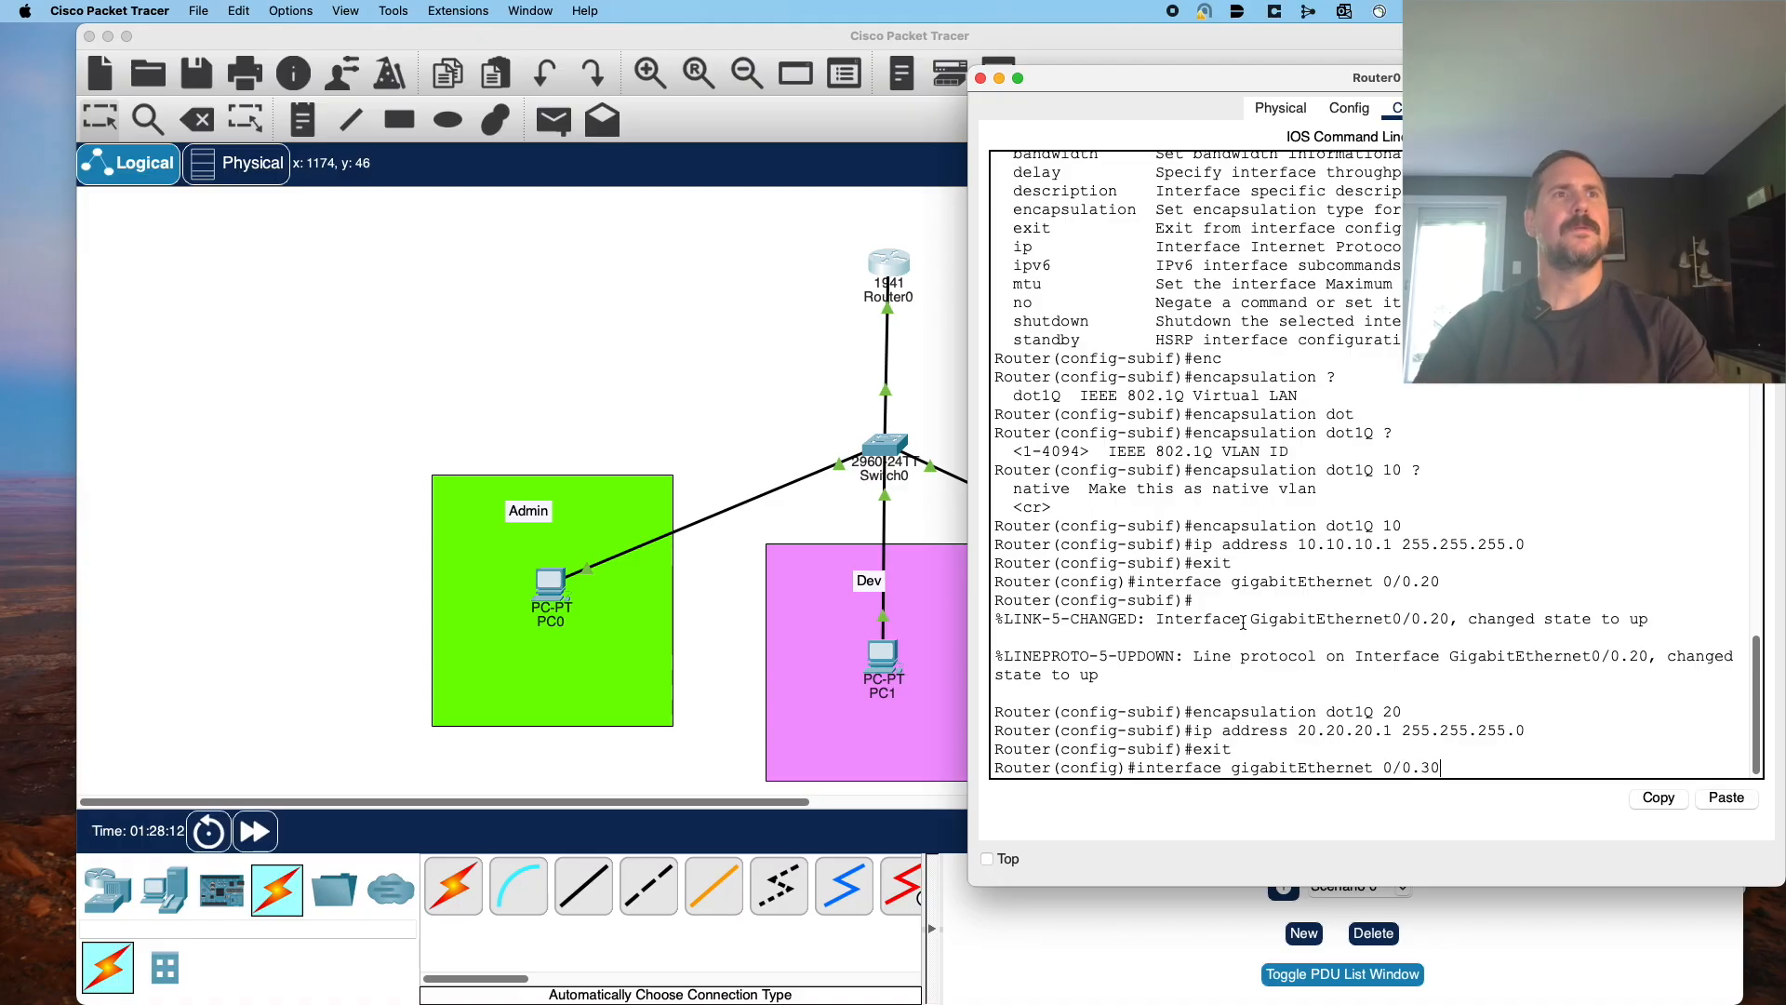
pyautogui.press('Return')
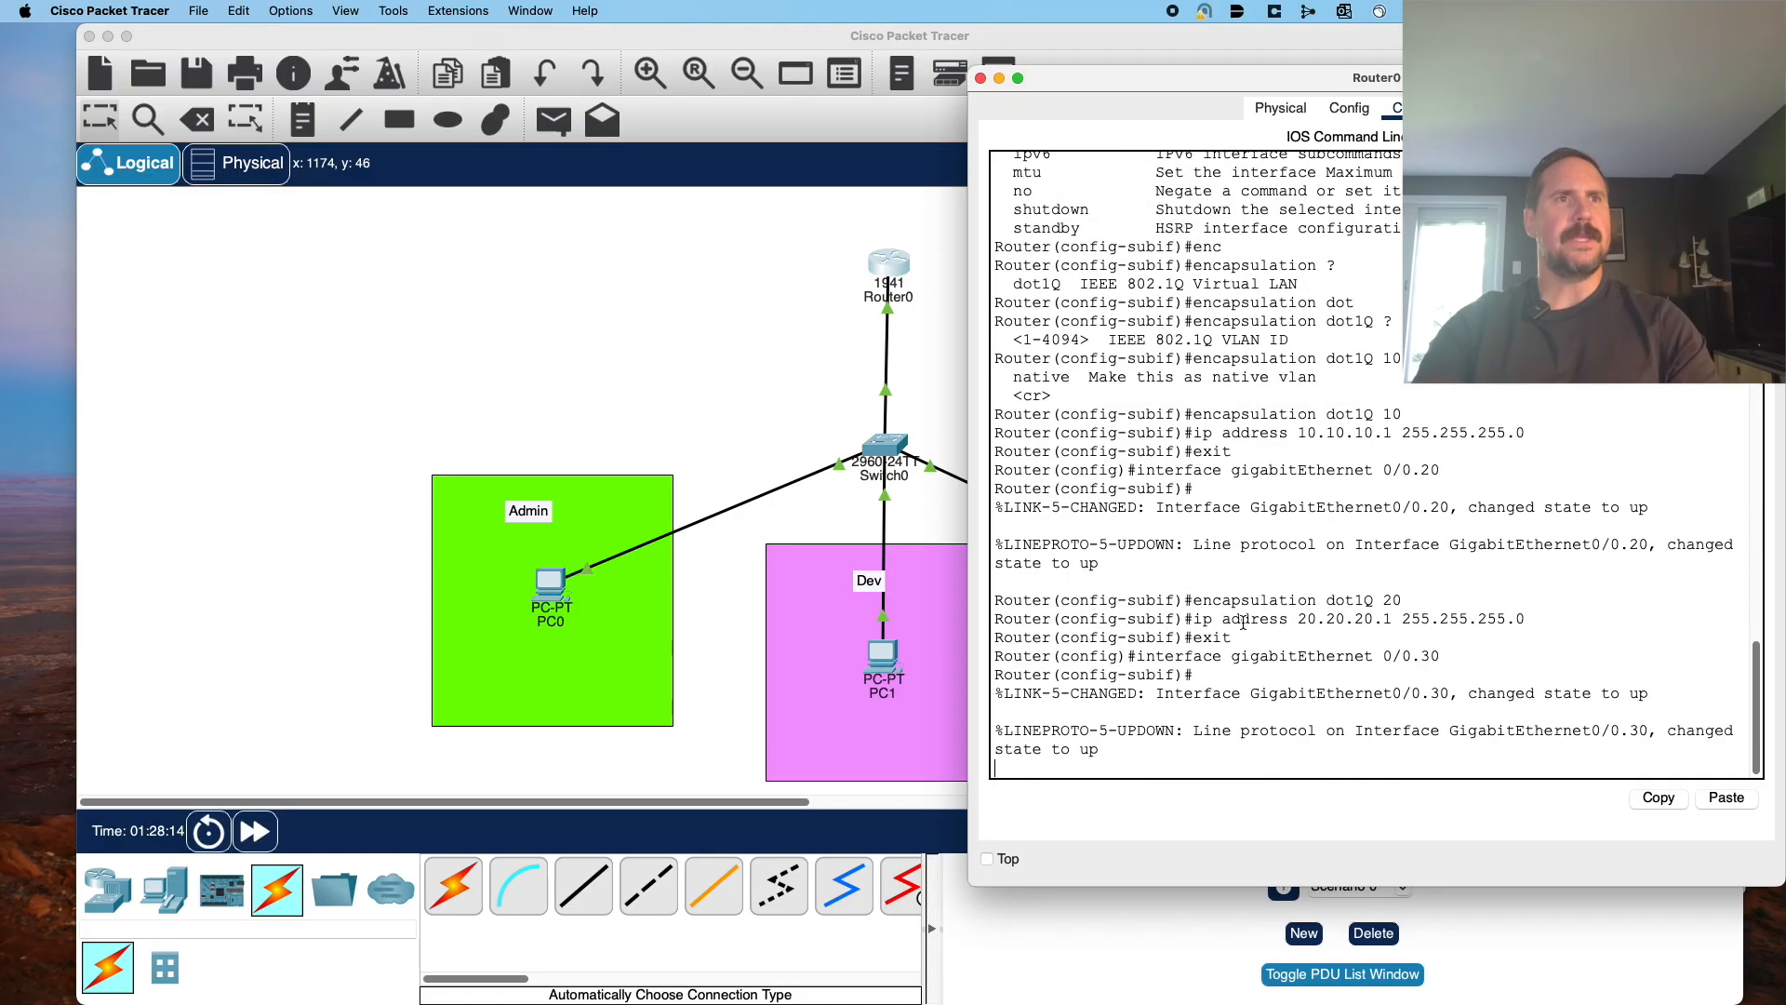
# Set dot1Q encapsulation with VLAN ID 30 on the gigabitEthernet 0/0.30 subinterface.
pyautogui.press('Return')
pyautogui.press('Up')
pyautogui.press('Up')
pyautogui.press('Up')
pyautogui.press('Up')
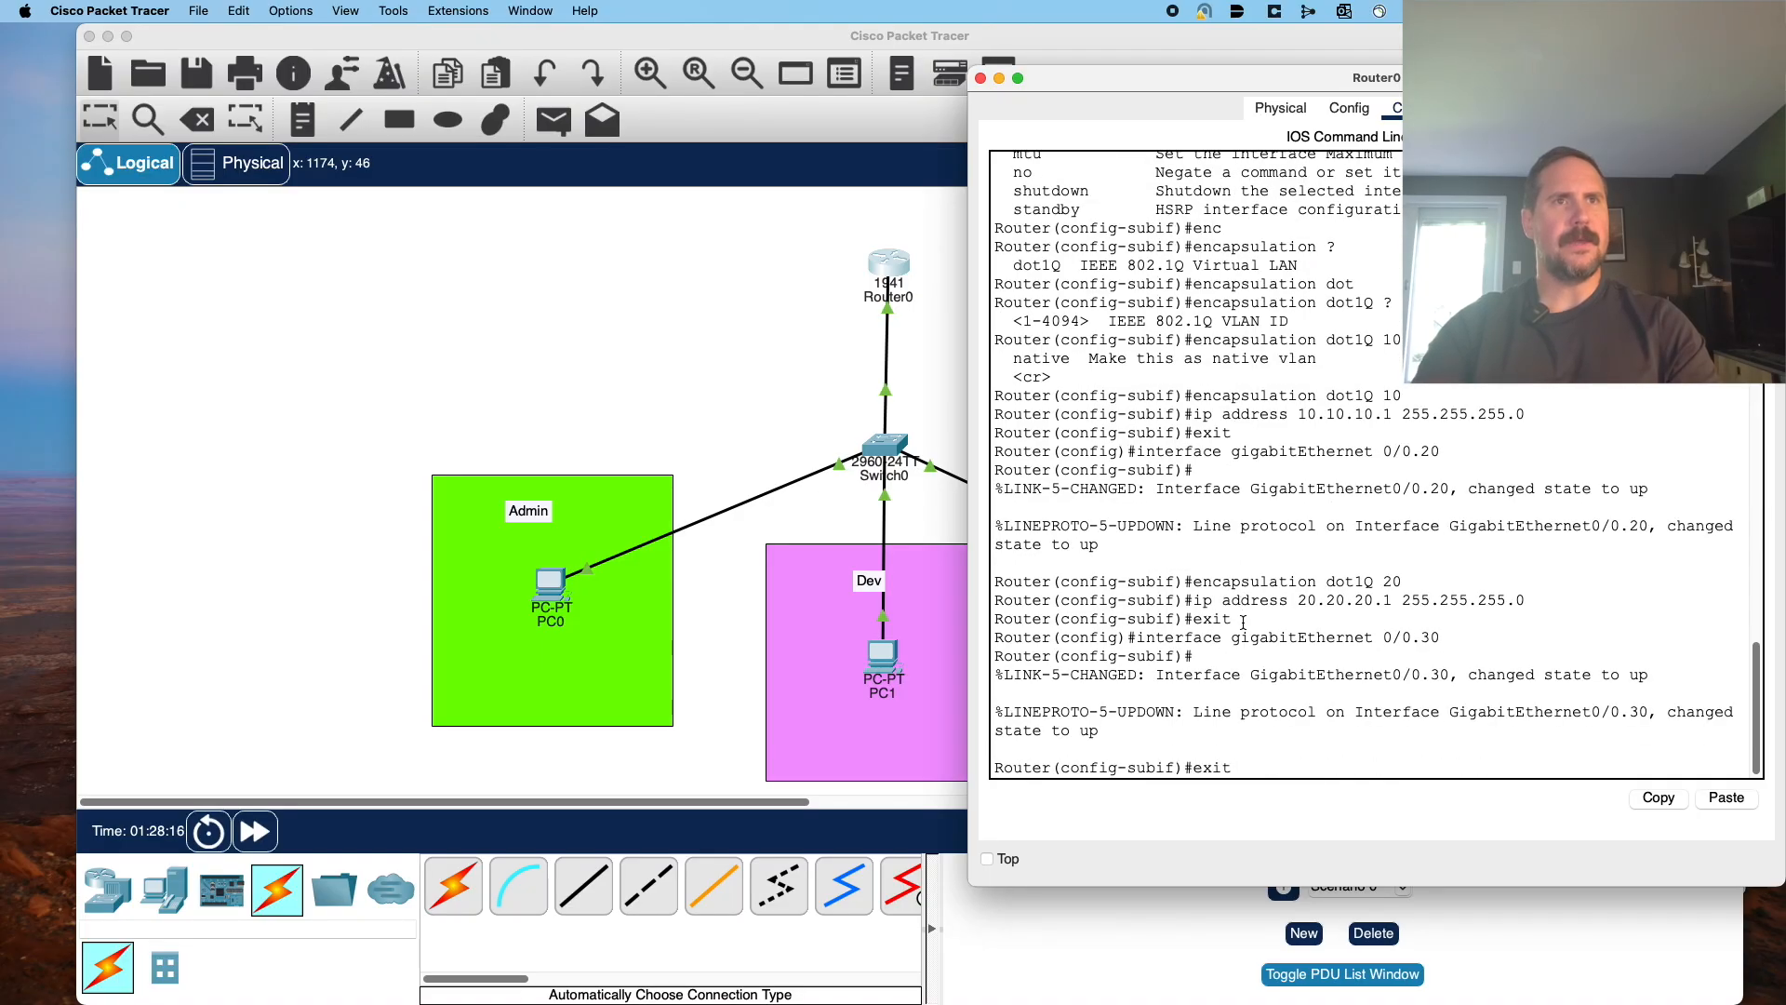
pyautogui.press('BackSpace')
pyautogui.write('30')
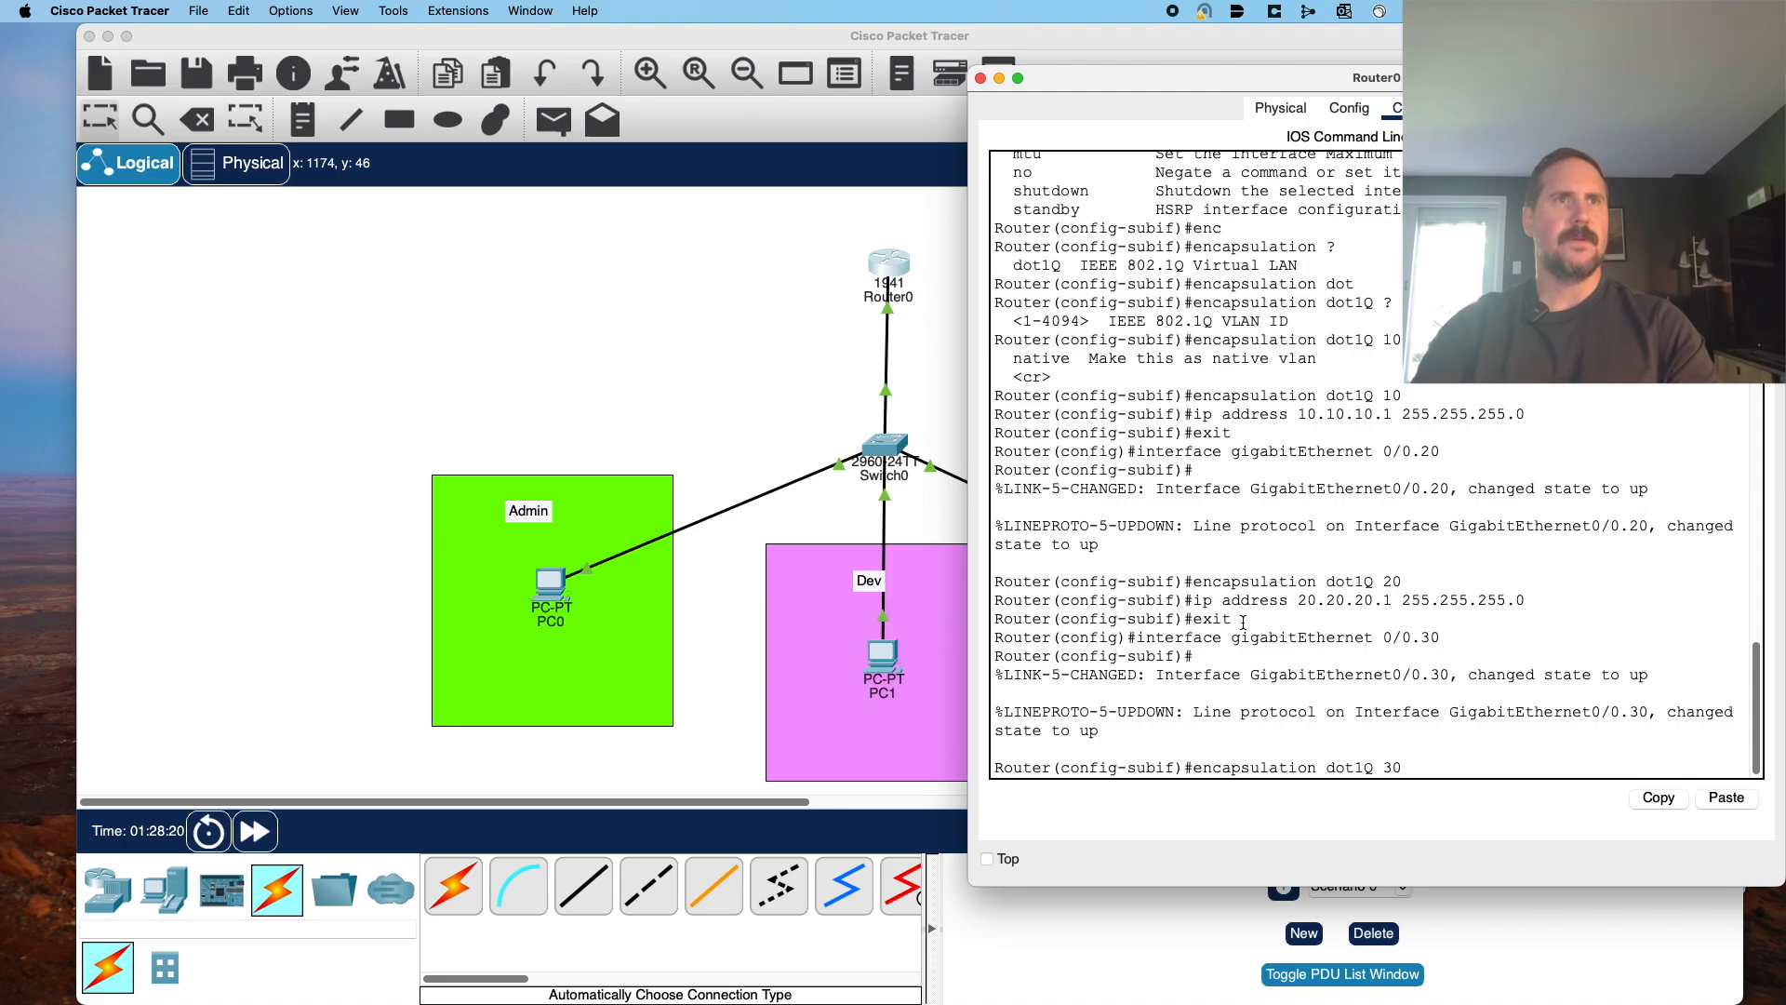
pyautogui.press('Return')
# Assign IP address 30.30.30.1 with mask 255.255.255.0 to the VLAN 30 subinterface and exit to global configuration mode.
pyautogui.press('Up')
pyautogui.press('Up')
pyautogui.press('Up')
pyautogui.press('Up')
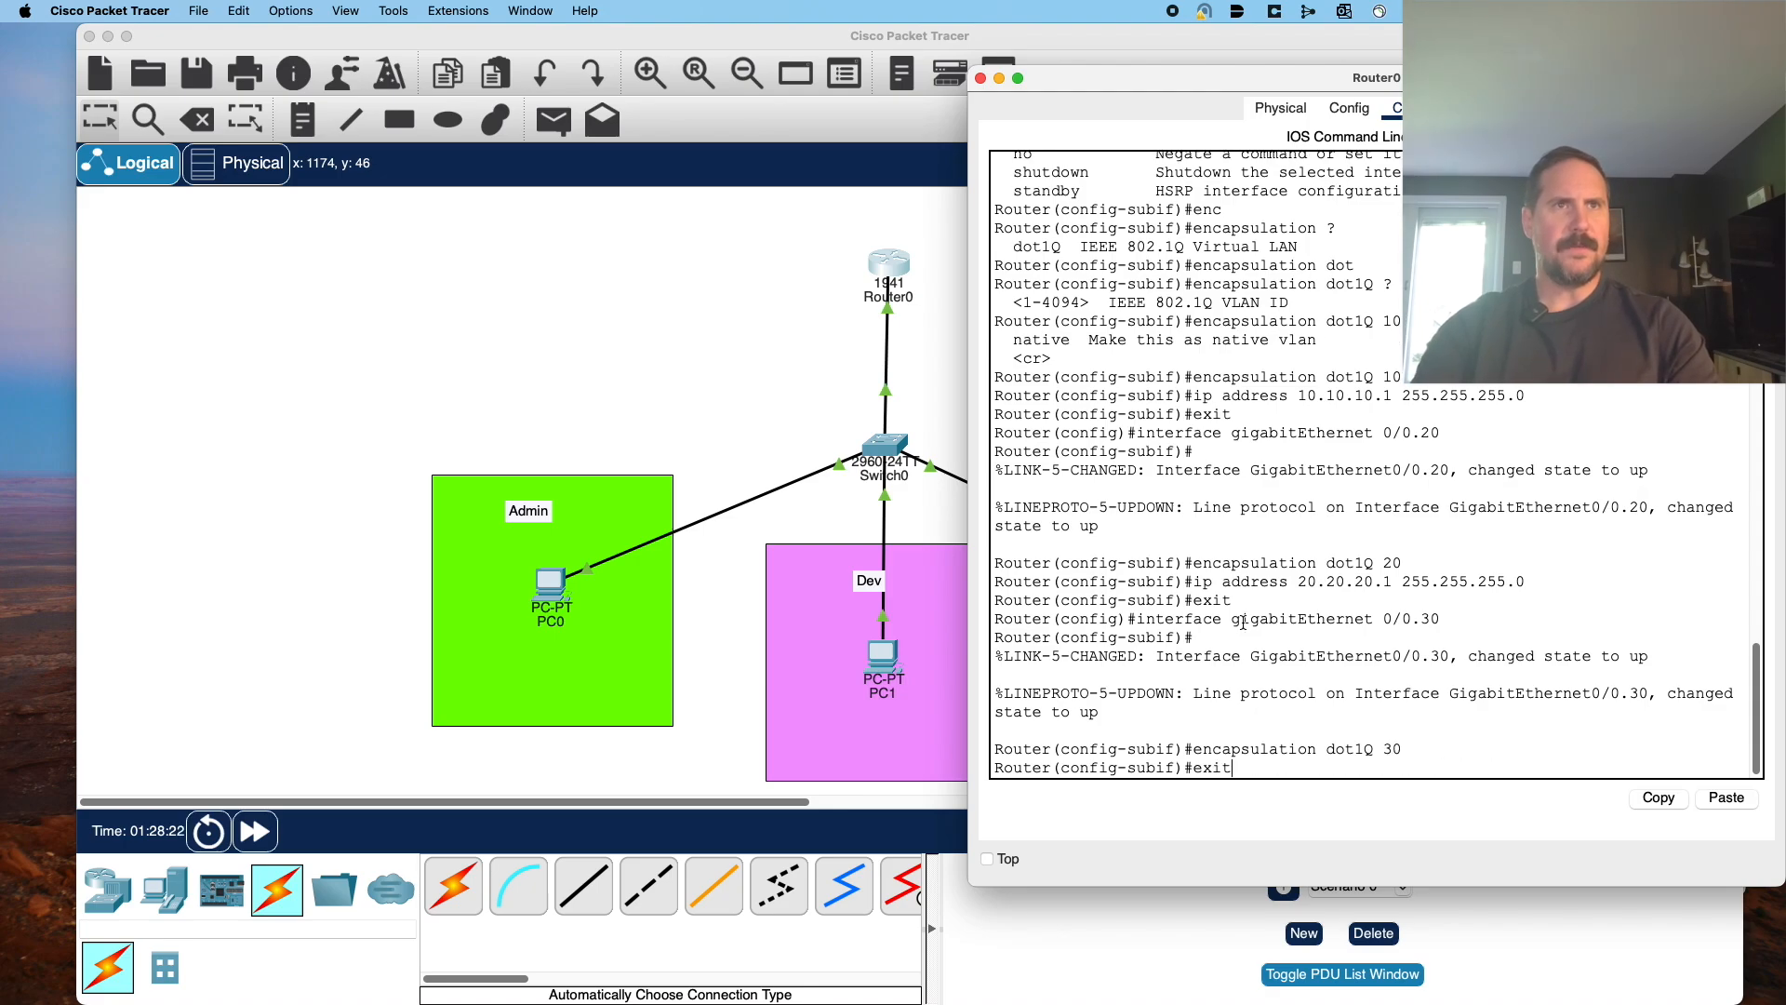
pyautogui.press('Left')
pyautogui.press('Left')
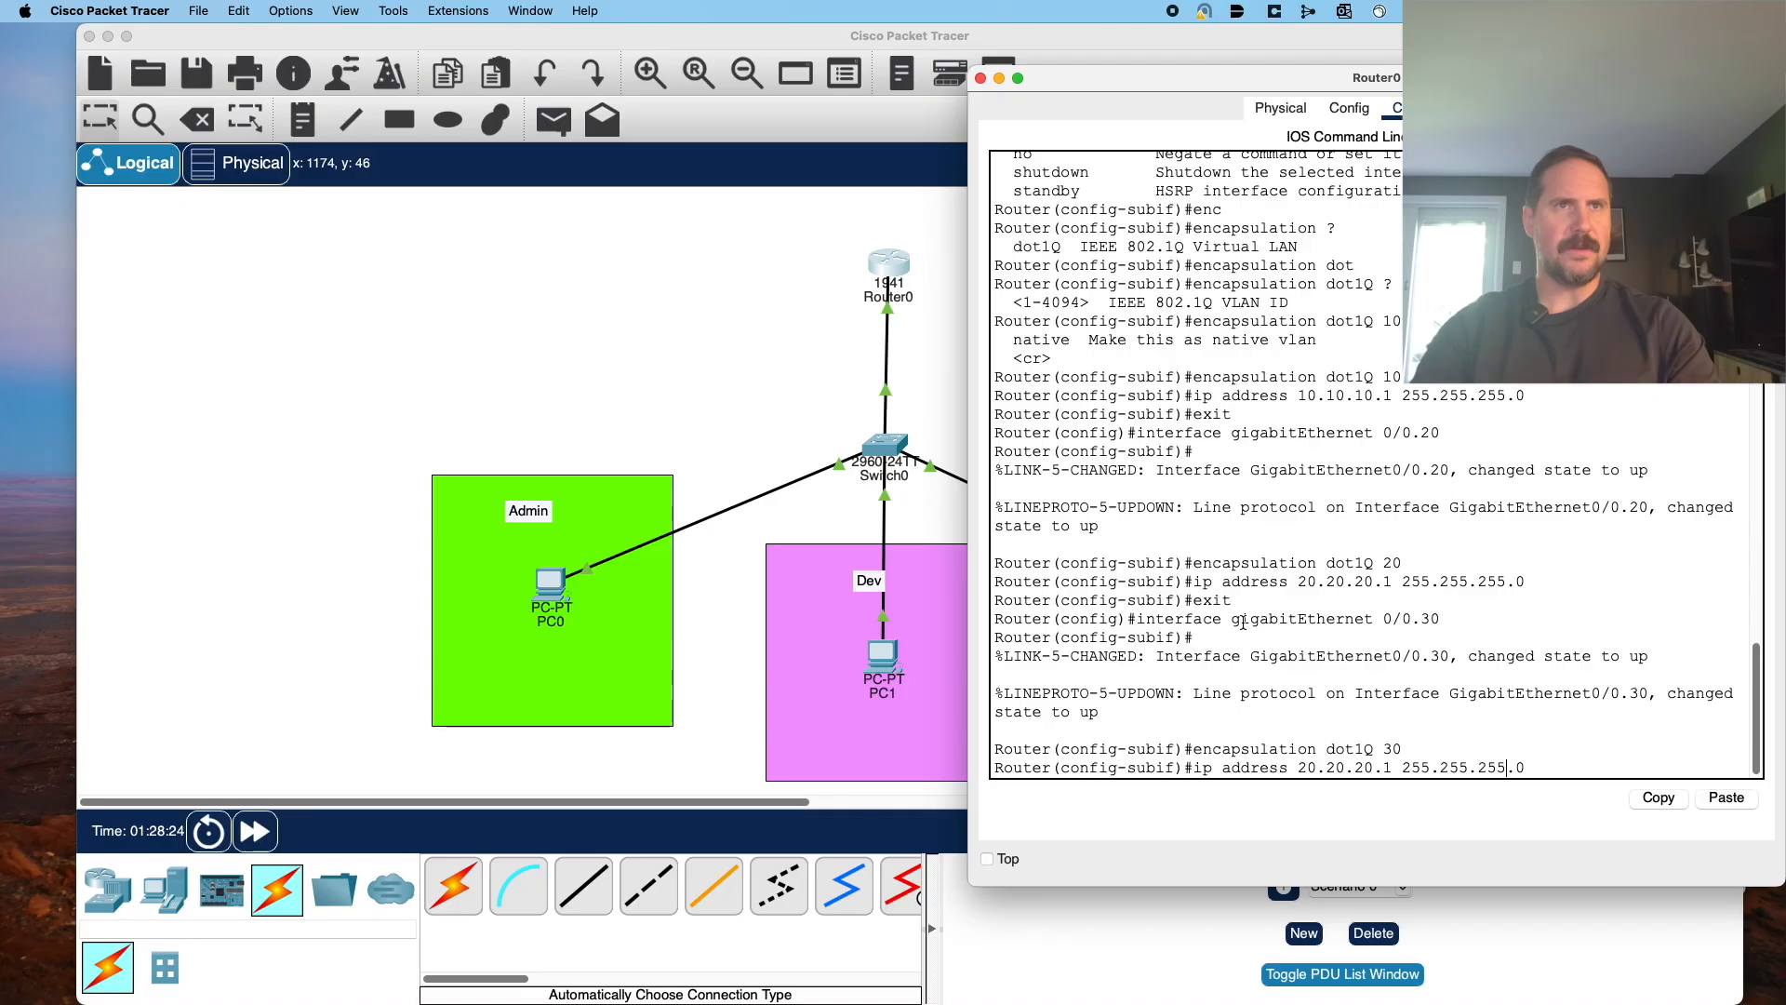
pyautogui.press('BackSpace')
pyautogui.press('BackSpace')
pyautogui.press('BackSpace')
pyautogui.press('BackSpace')
pyautogui.press('BackSpace')
pyautogui.press('BackSpace')
pyautogui.press('BackSpace')
pyautogui.press('BackSpace')
pyautogui.write('30.30.30')
pyautogui.press('Right')
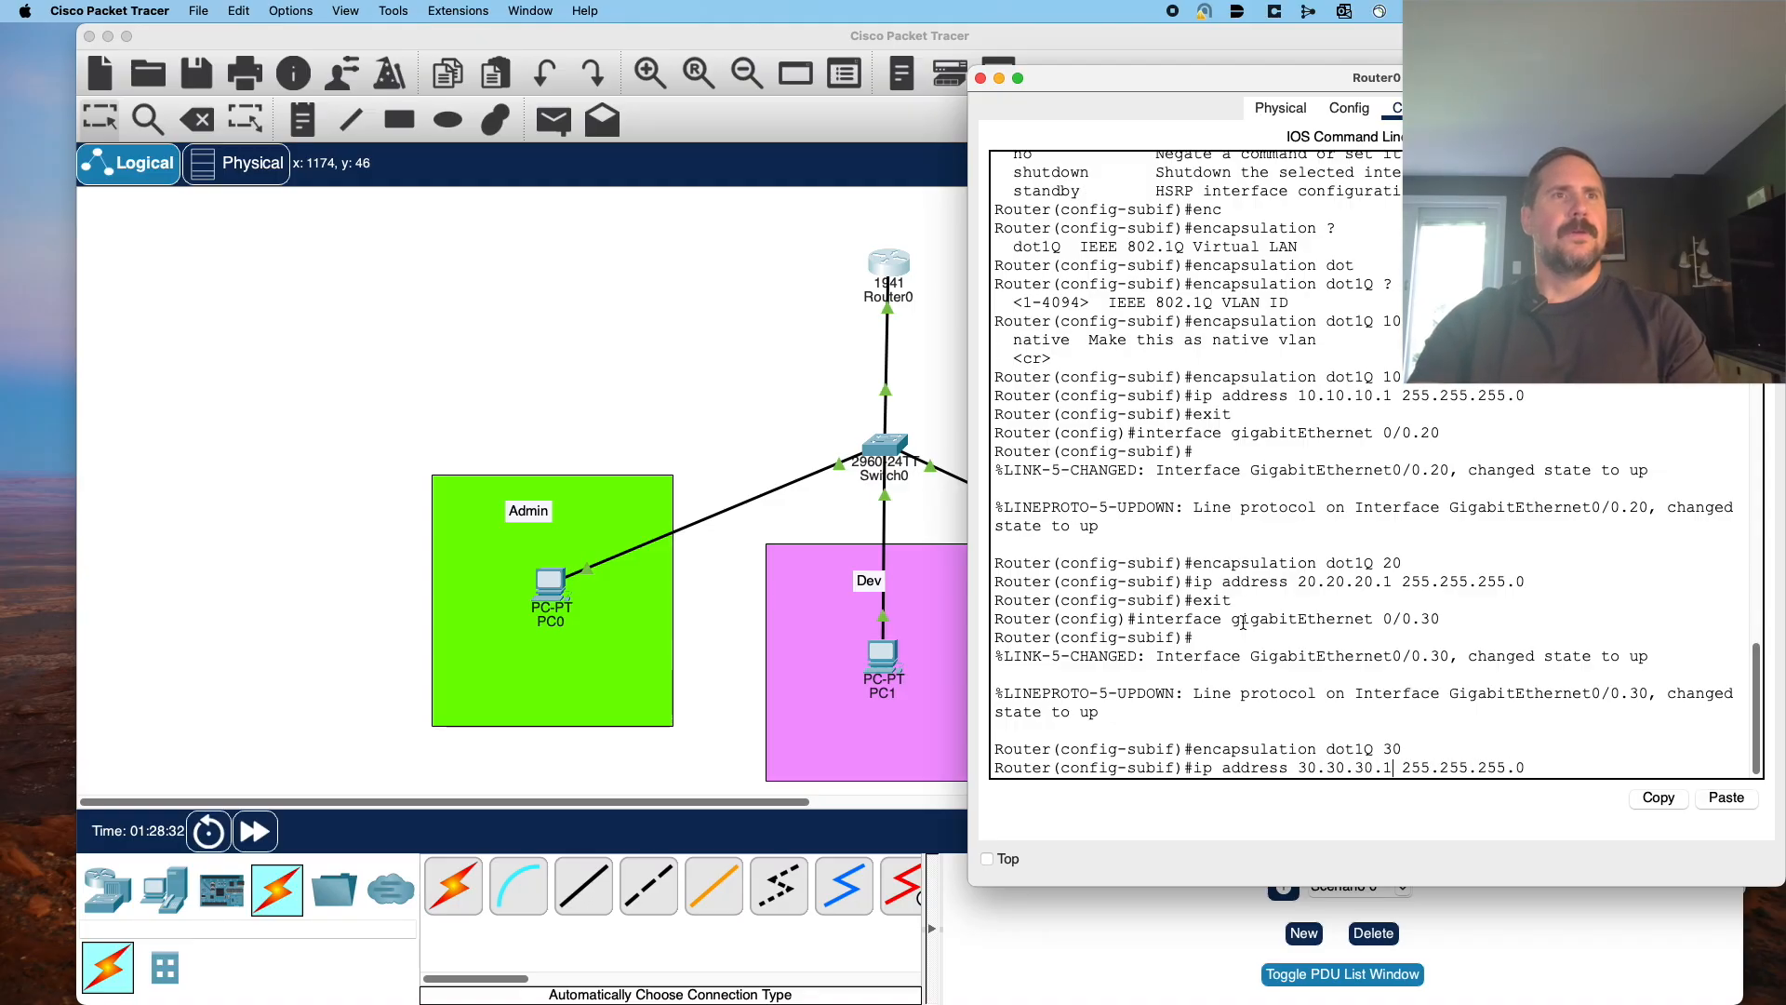
pyautogui.press('Return')
pyautogui.write('exi')
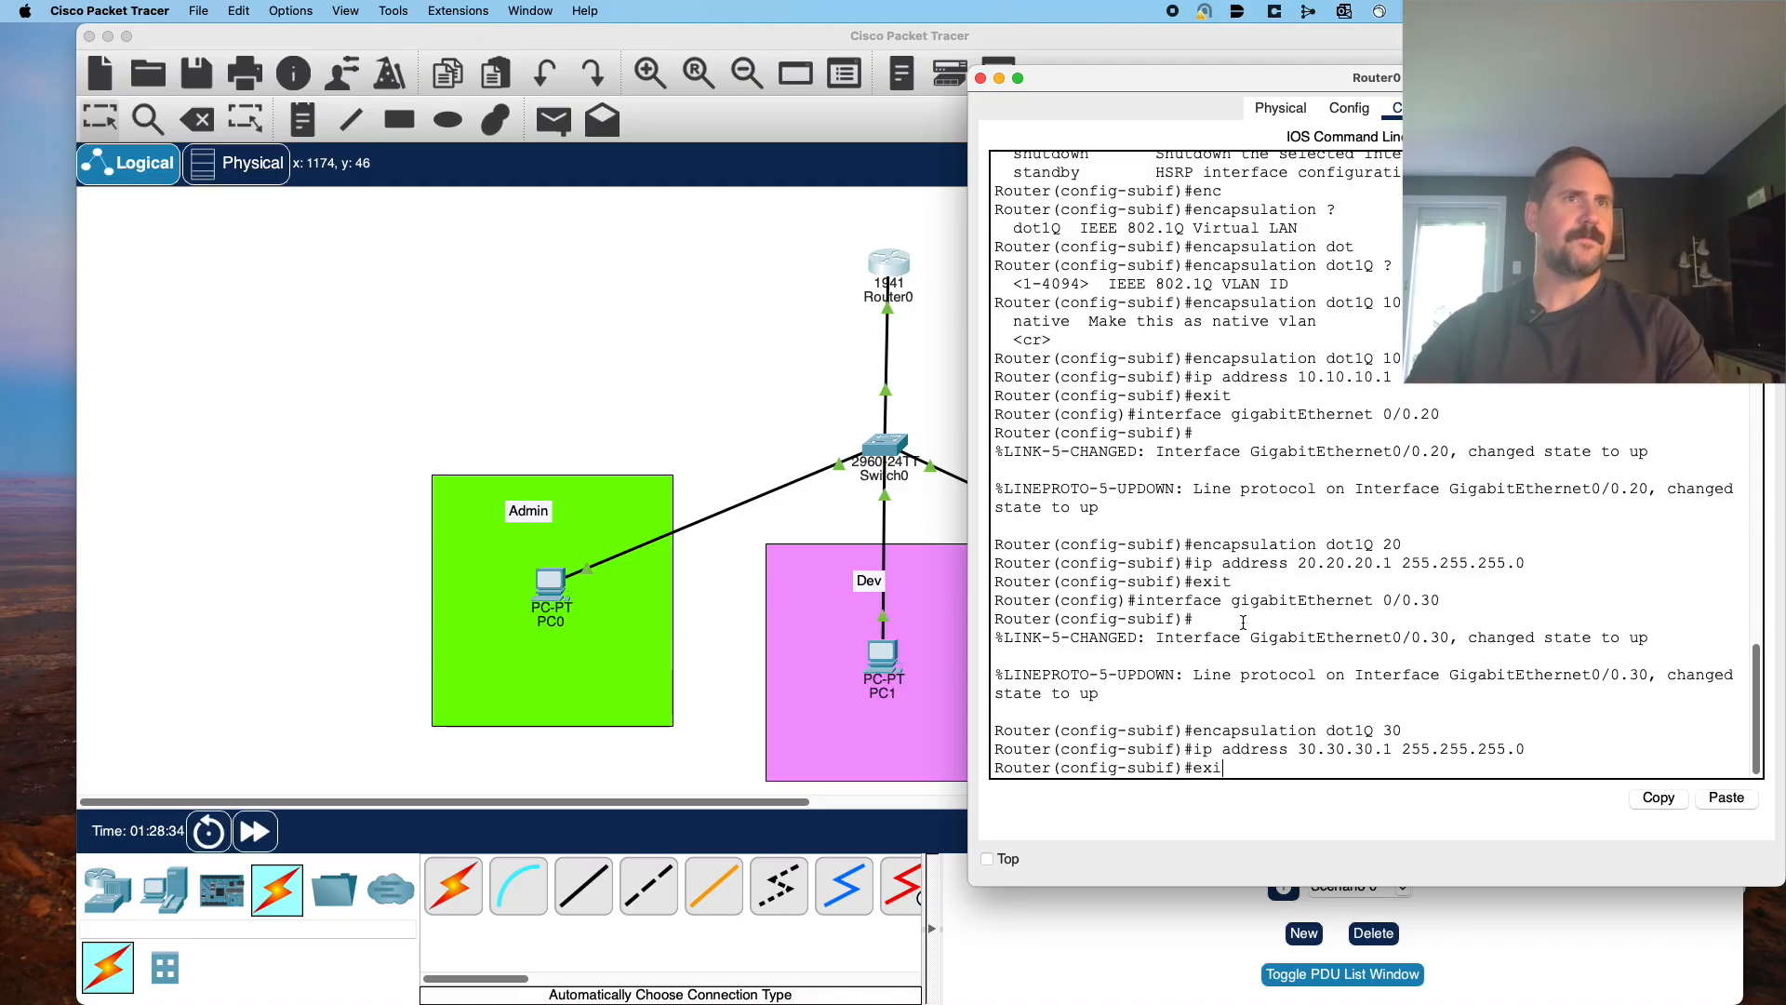
pyautogui.write('t')
pyautogui.press('Return')
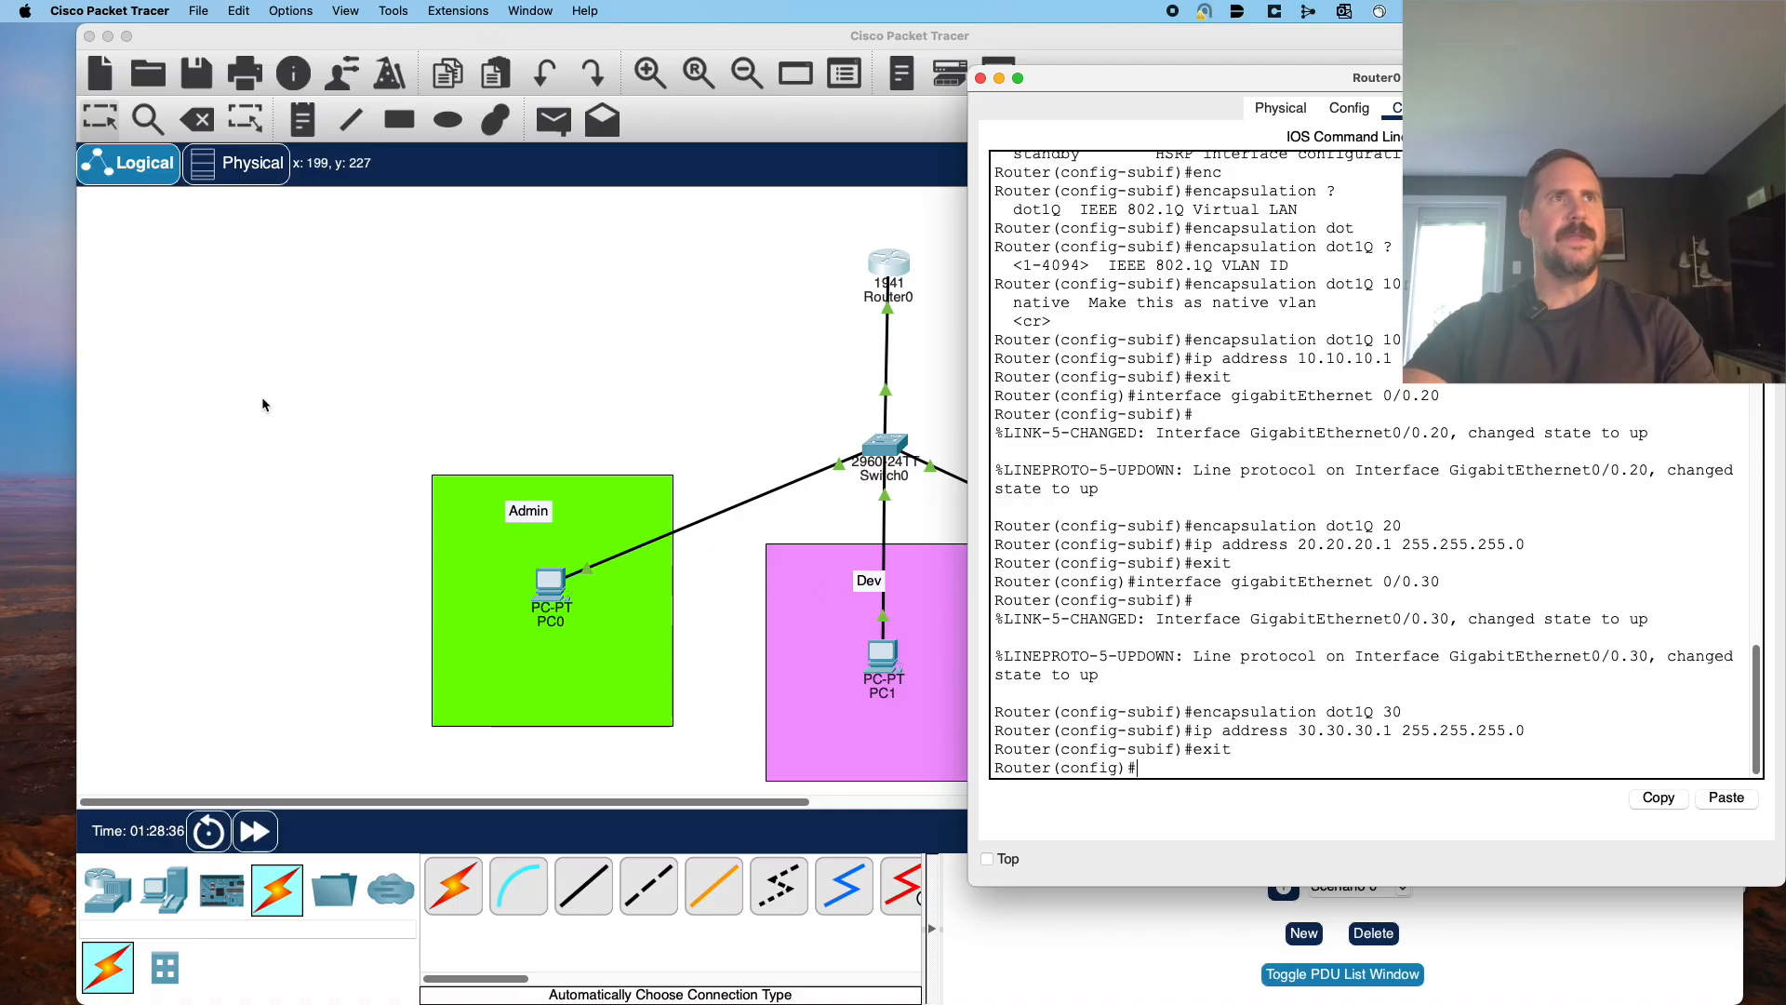
# Return to PC0's Command Prompt and ping 20.20.20.20 again to test routing from Admin to Dev.
pyautogui.click(262, 400)
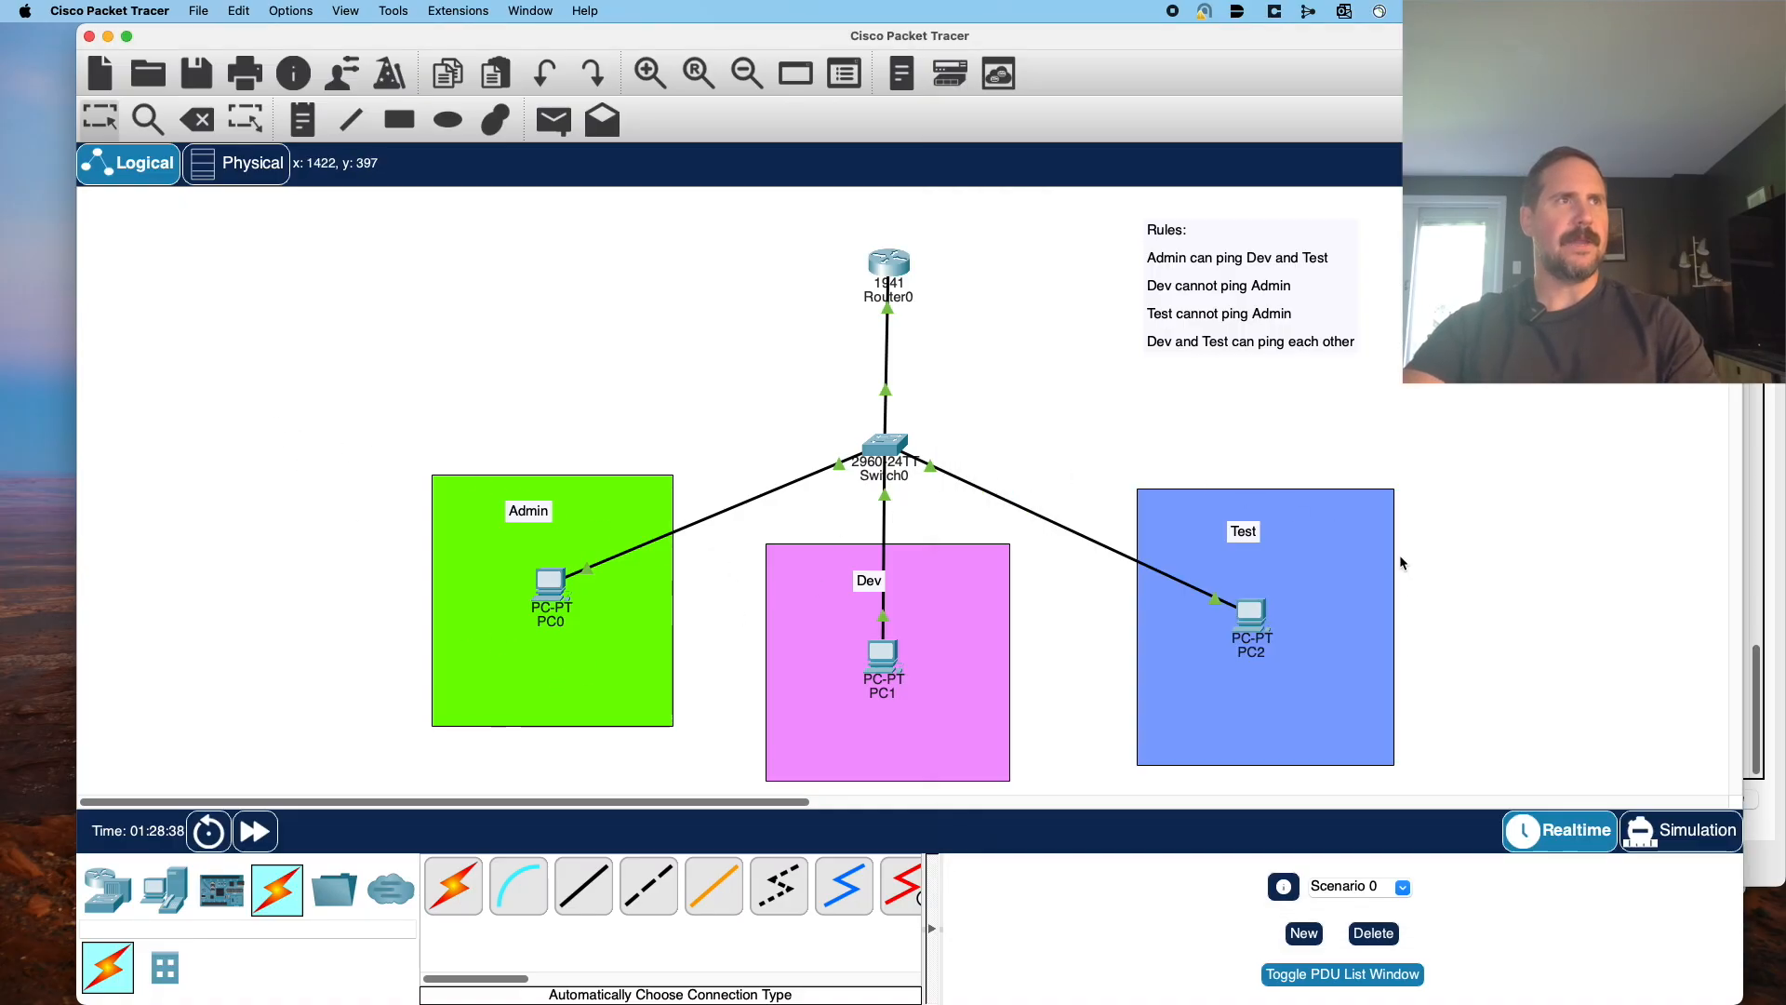
pyautogui.click(551, 583)
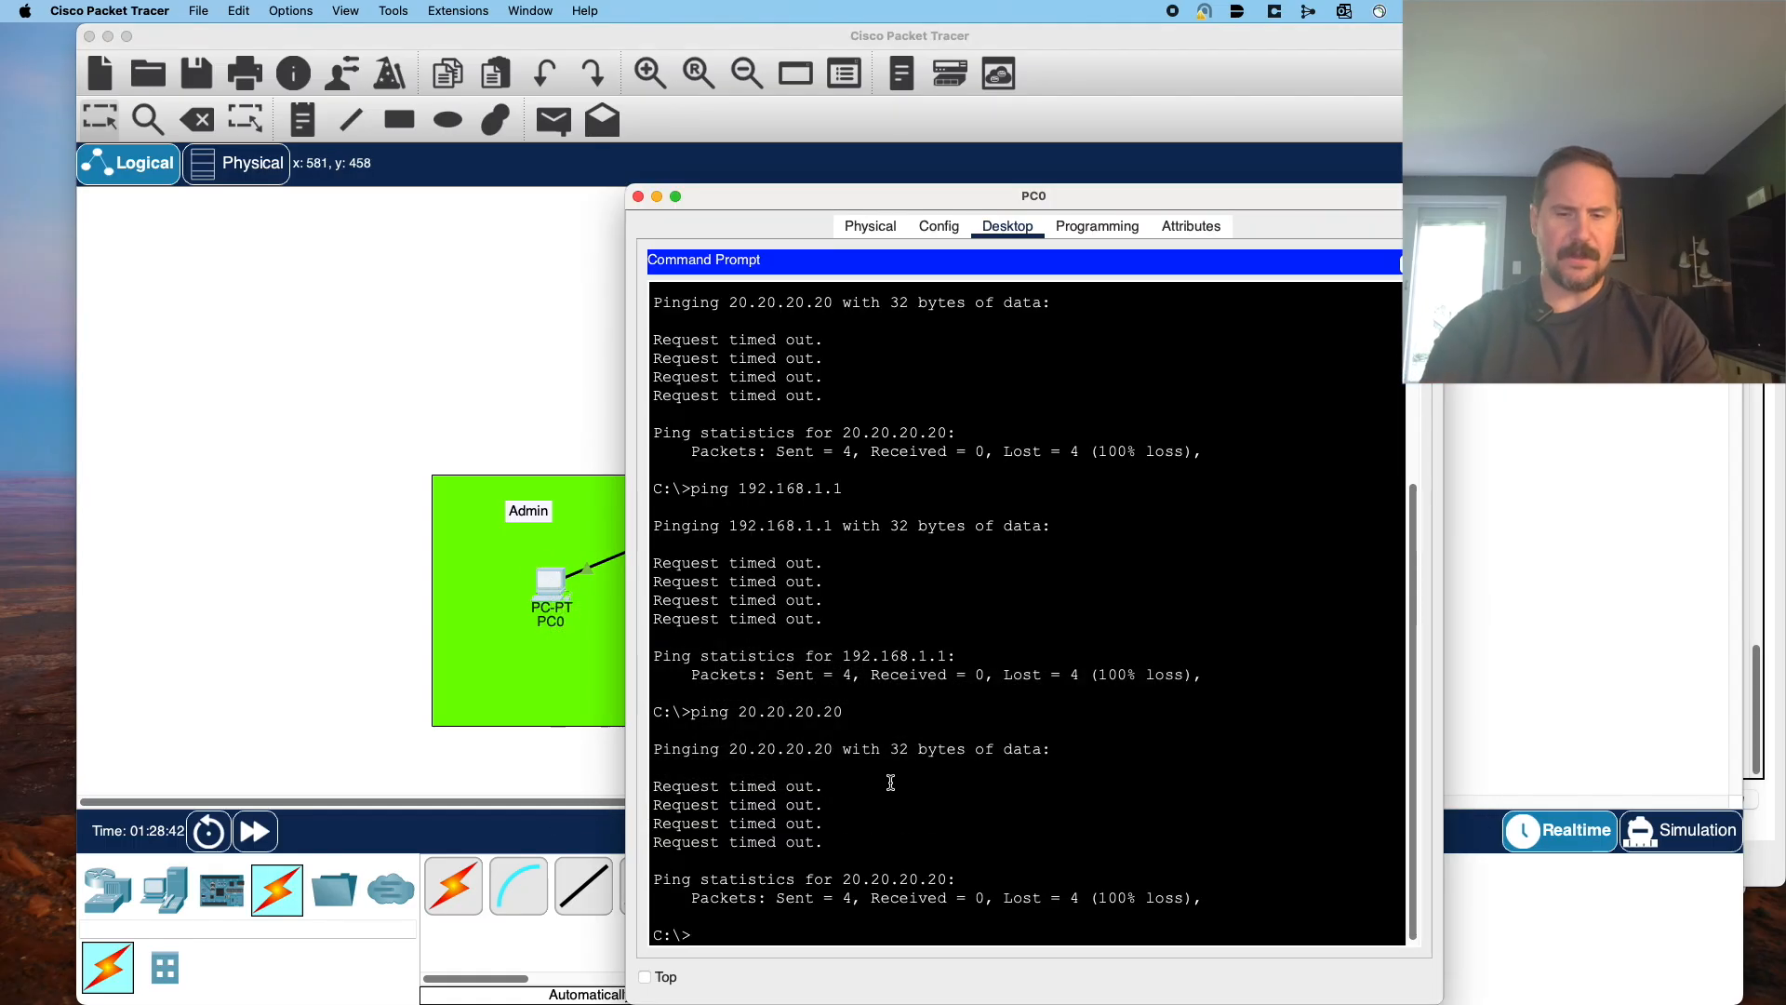
pyautogui.press('Up')
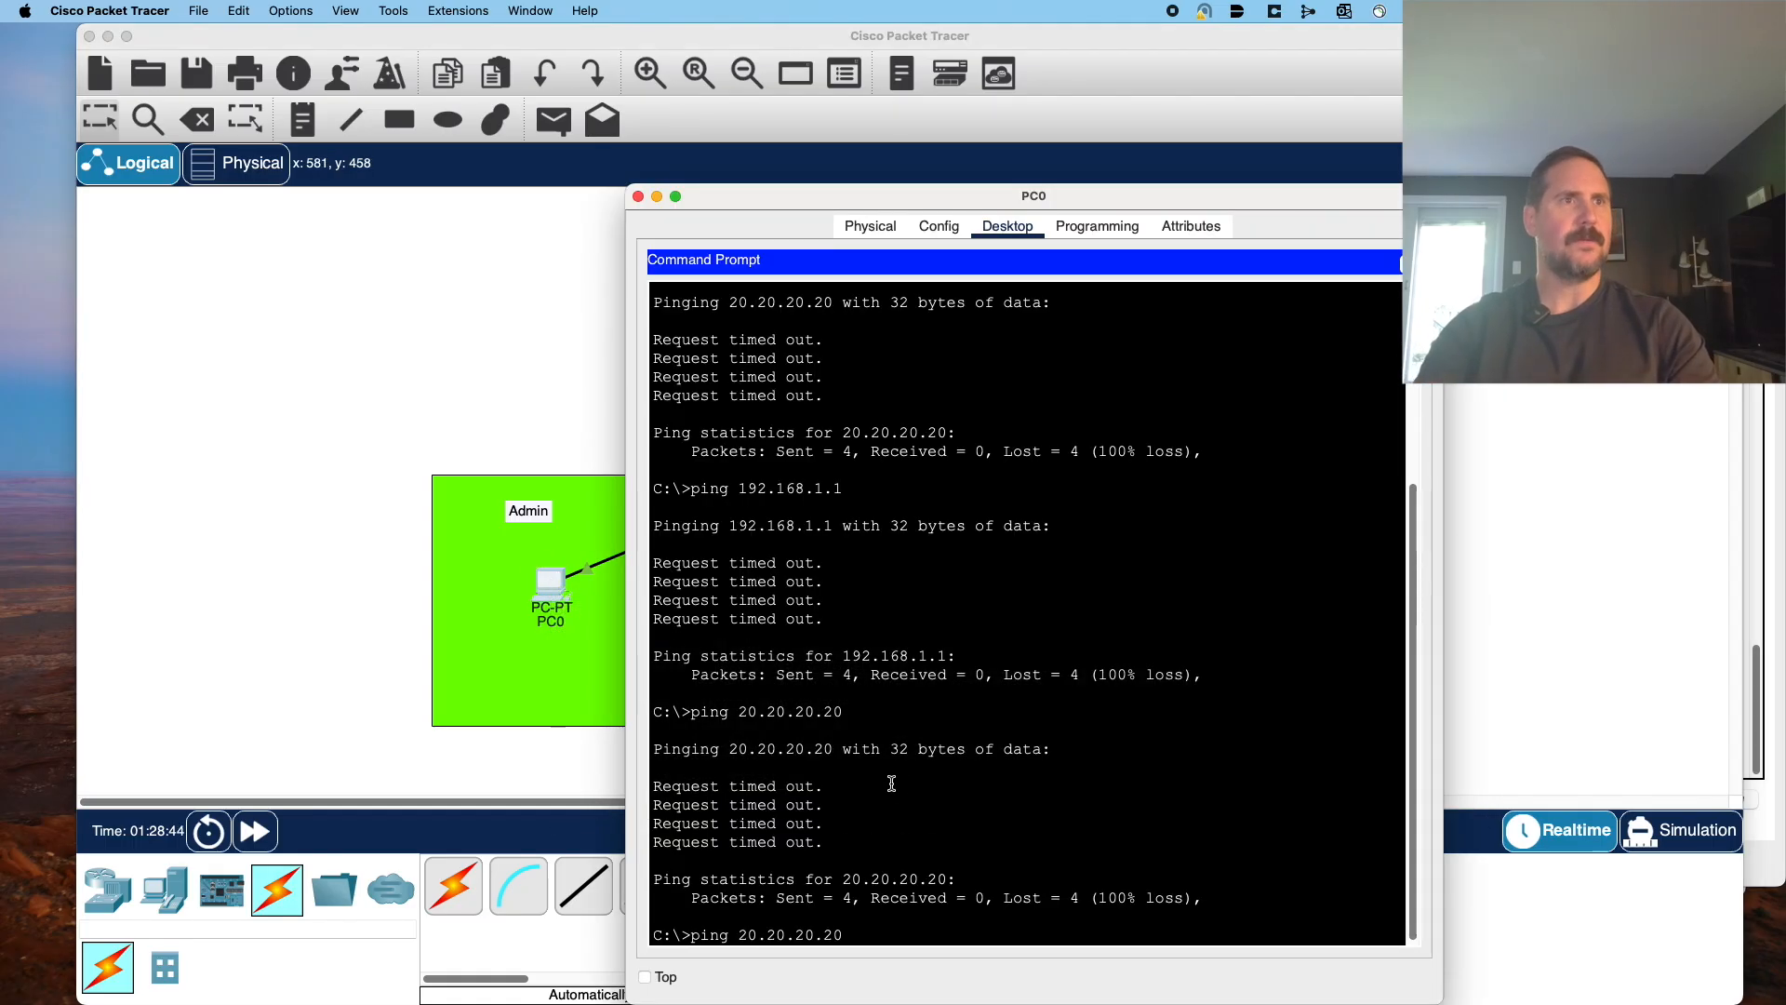
pyautogui.press('Return')
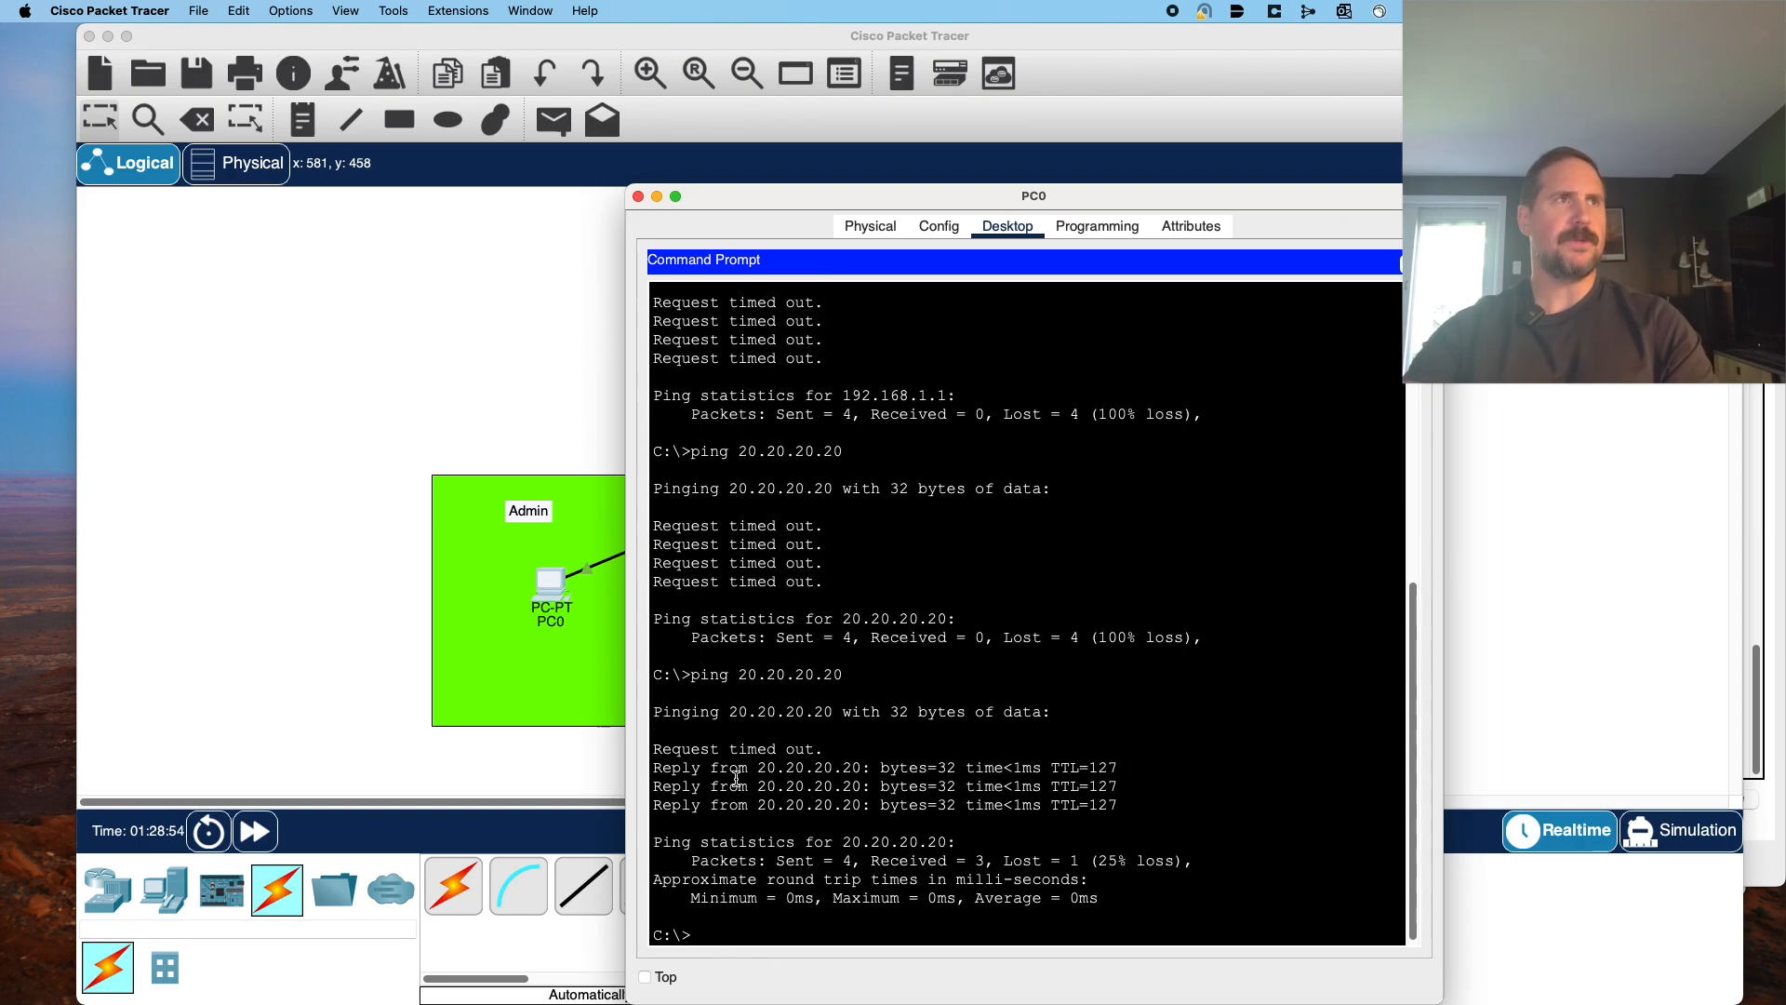
# Ping 30.30.30.30 from PC1's Command Prompt to test routing from Dev to Test, and return to the topology.
pyautogui.click(307, 553)
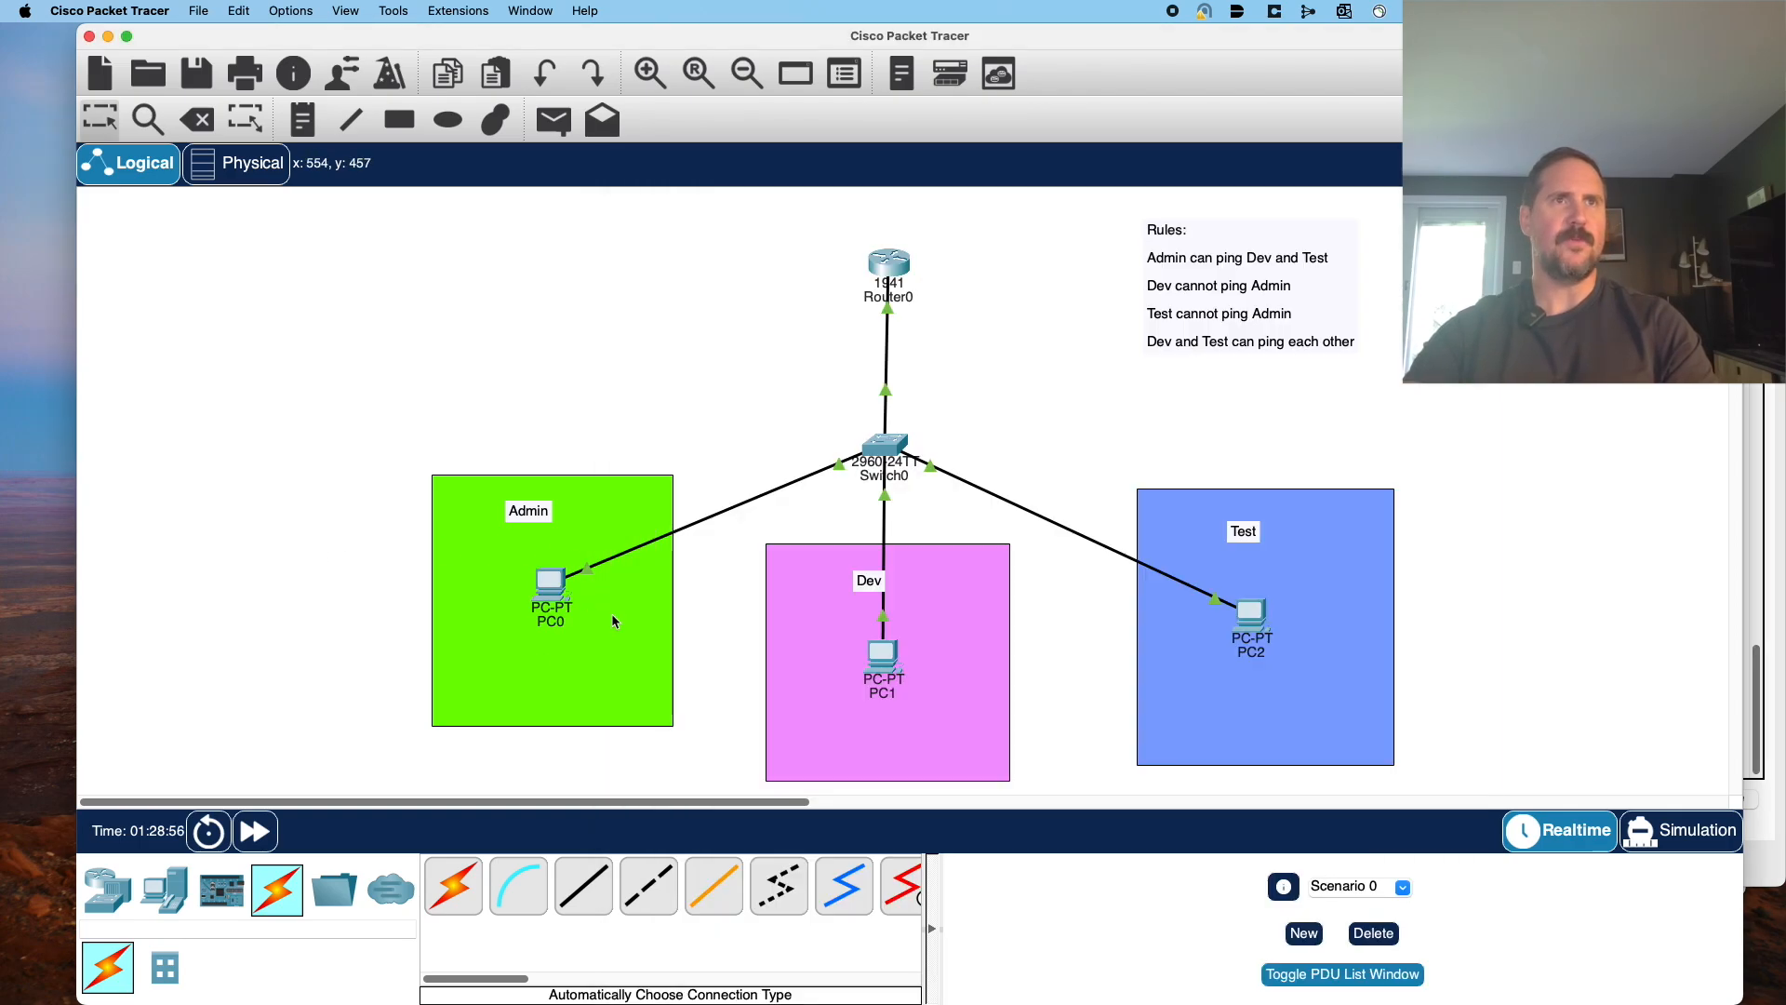
pyautogui.click(885, 661)
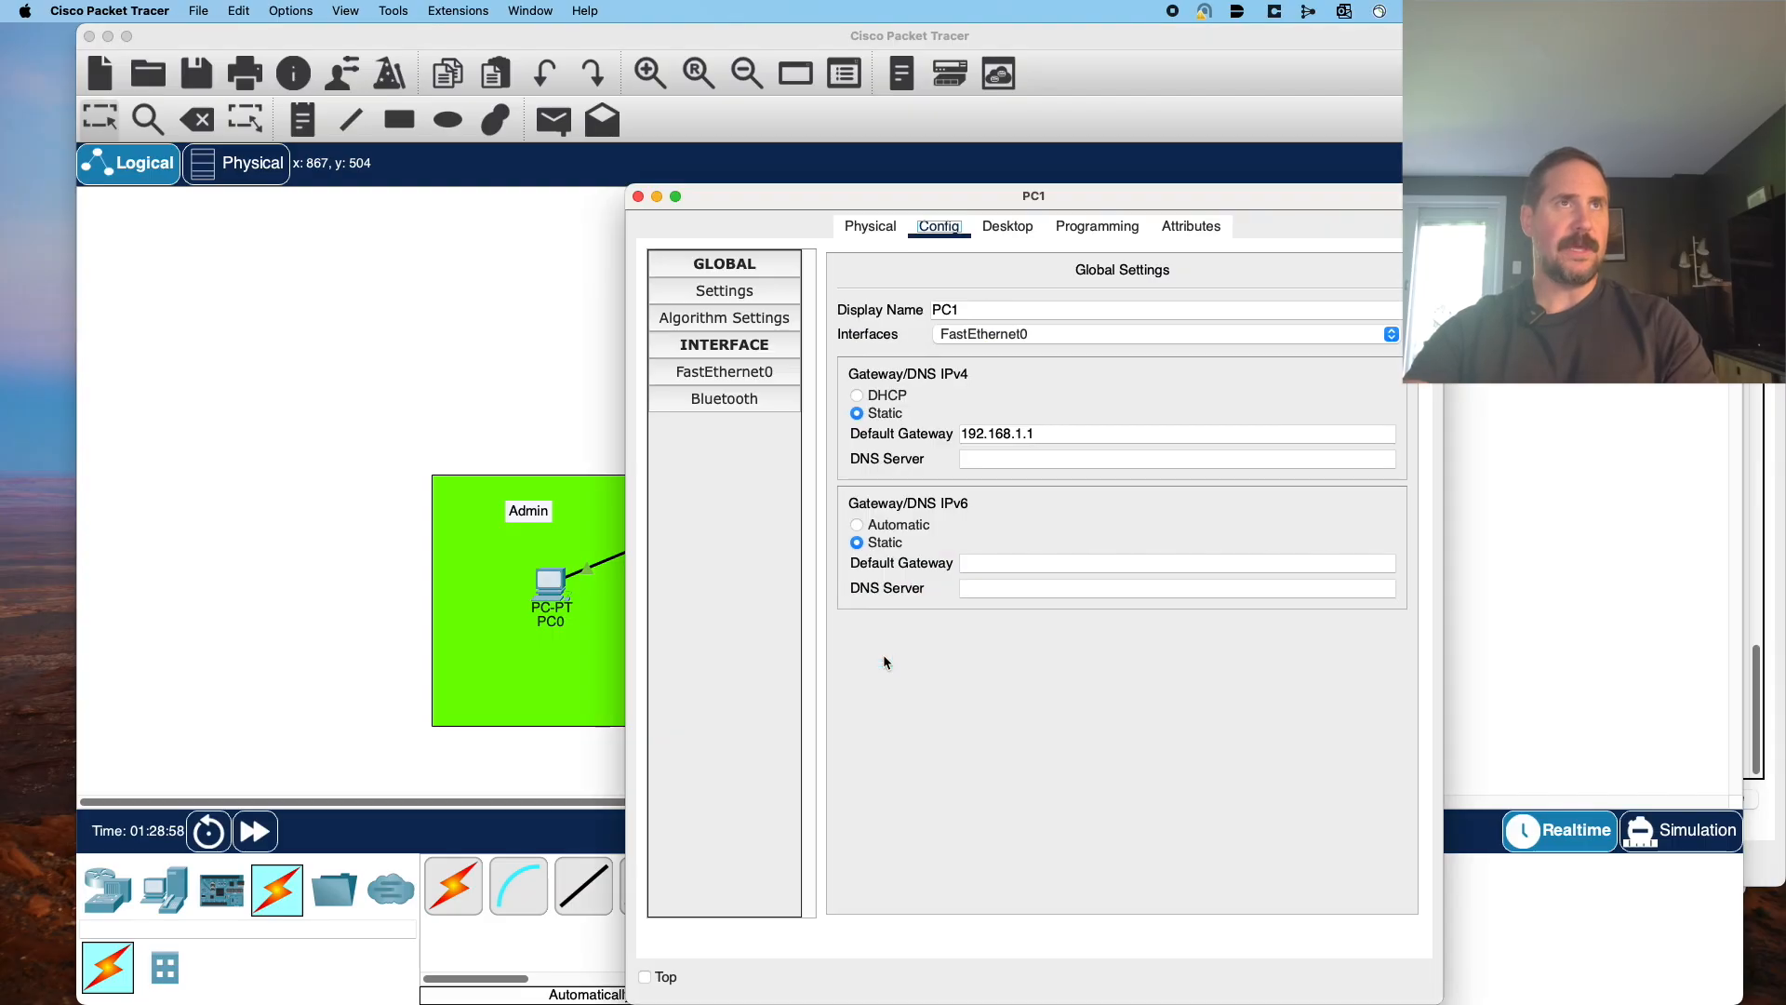
pyautogui.click(1097, 227)
pyautogui.click(1019, 233)
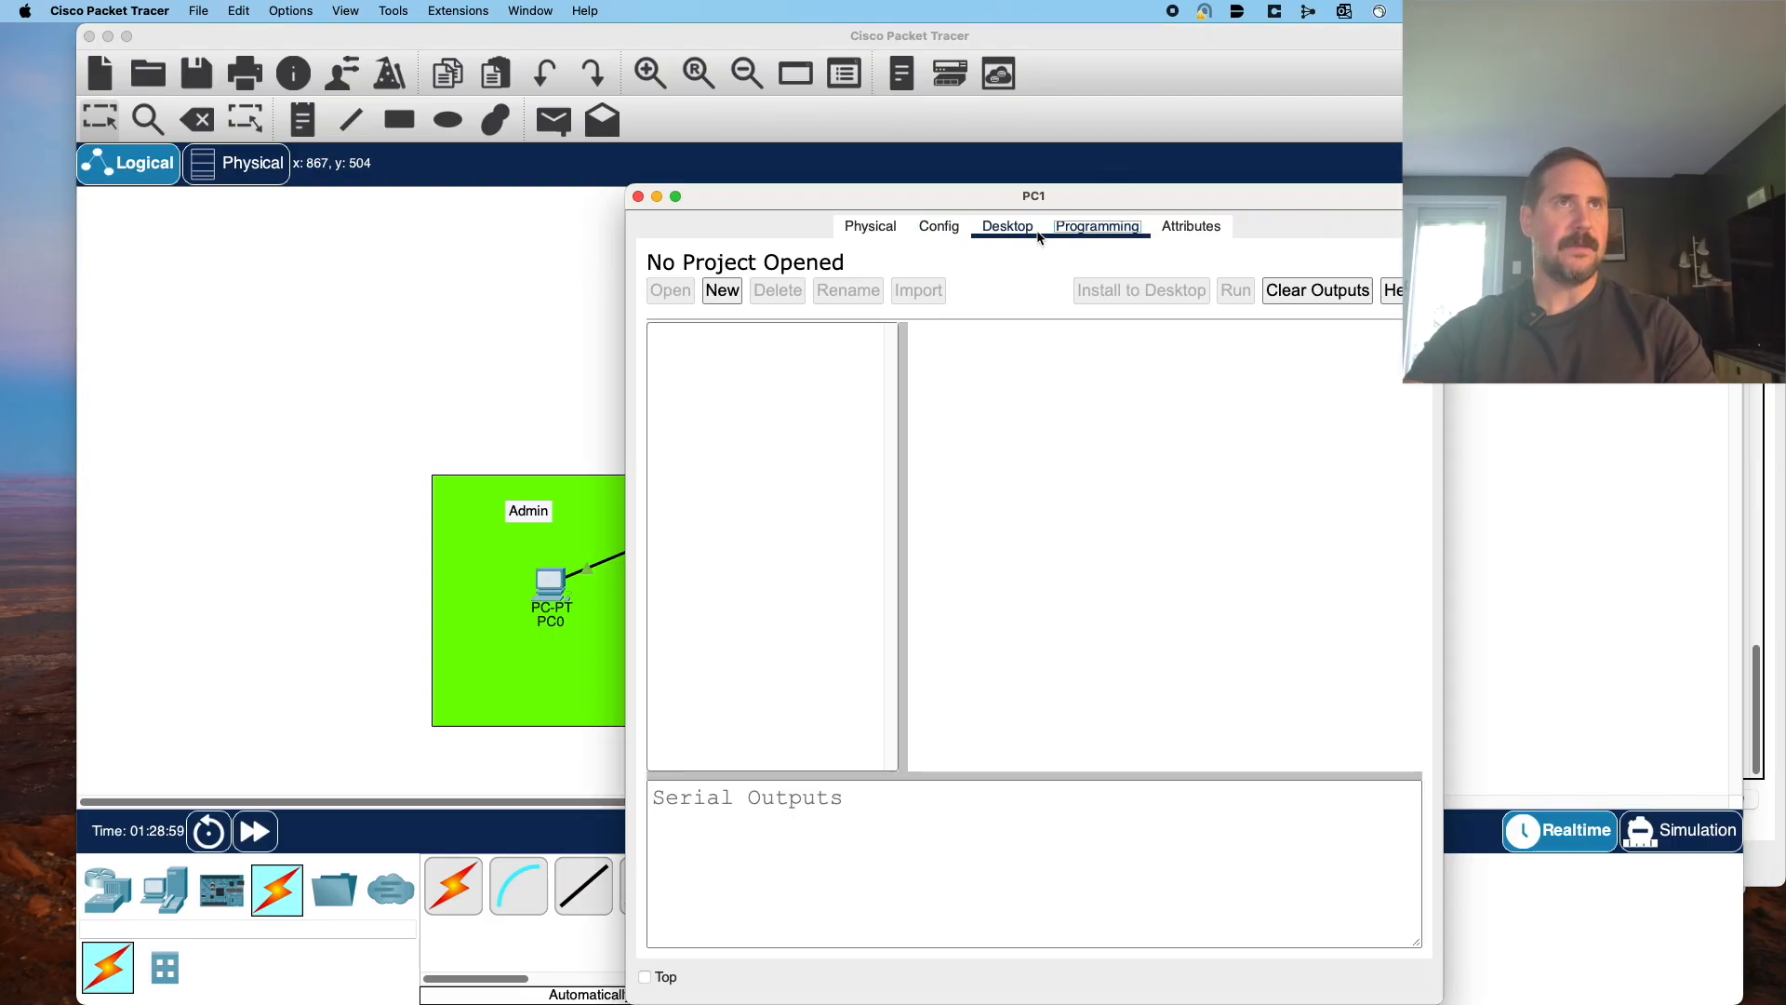
pyautogui.click(1181, 317)
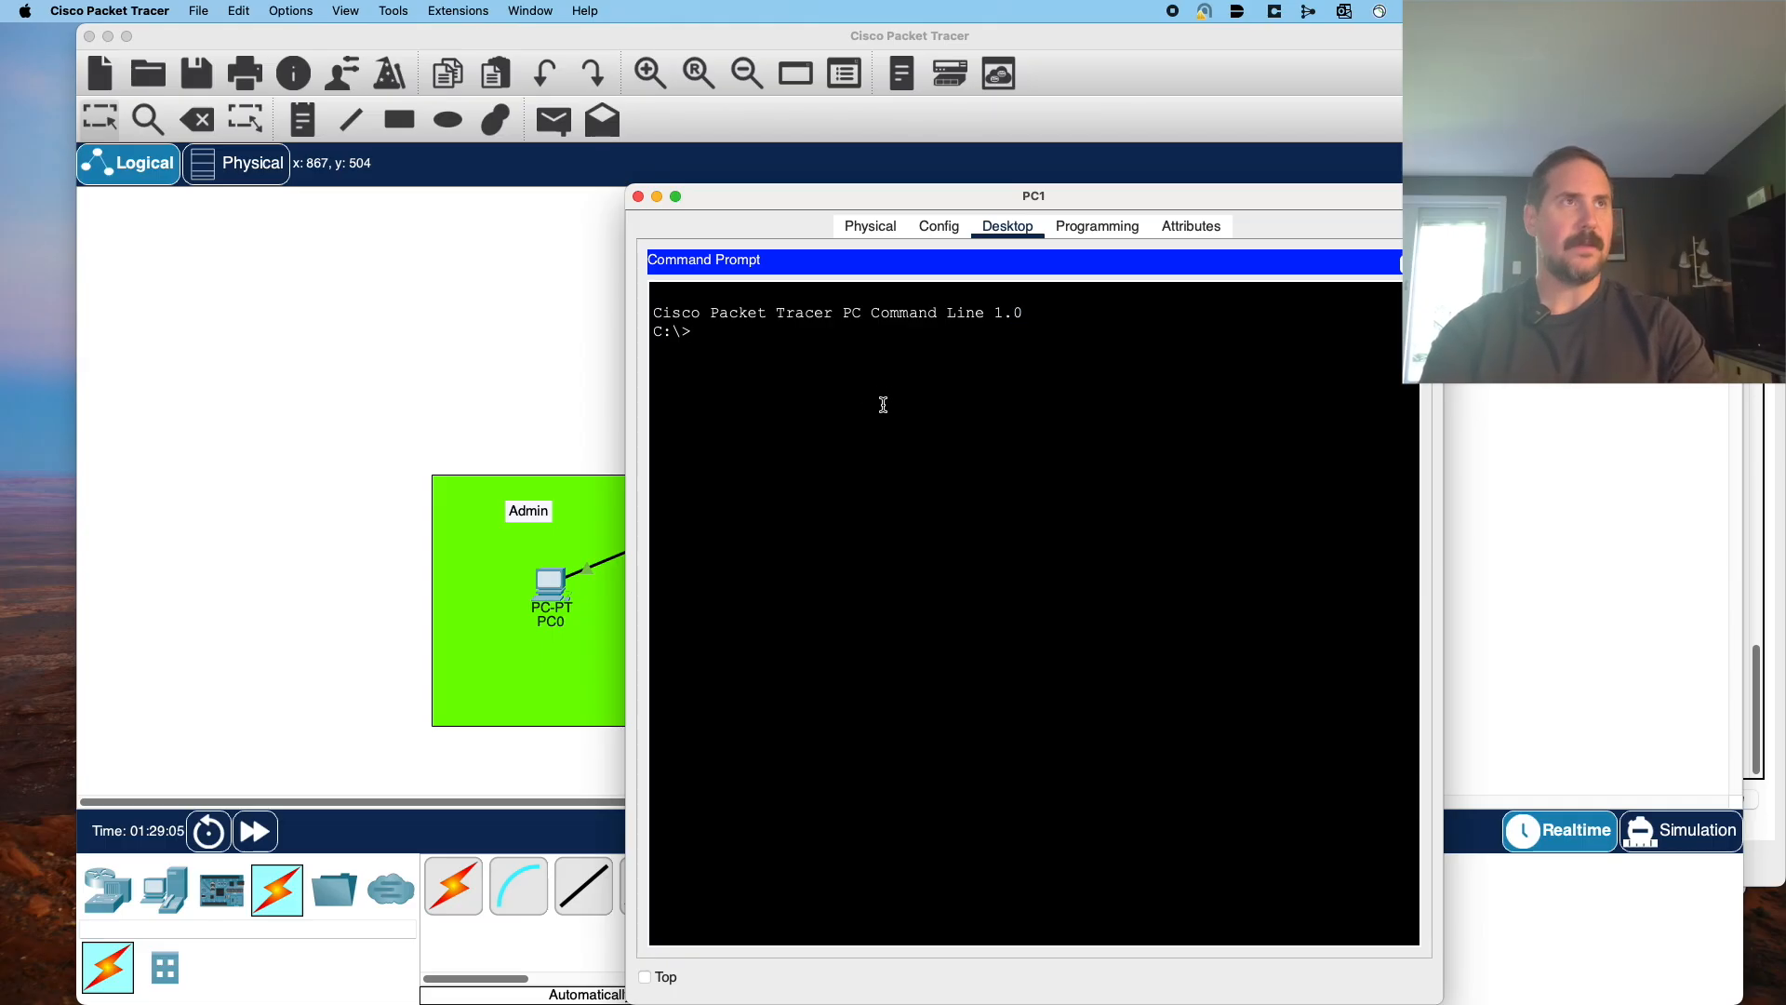
pyautogui.write('ping 30')
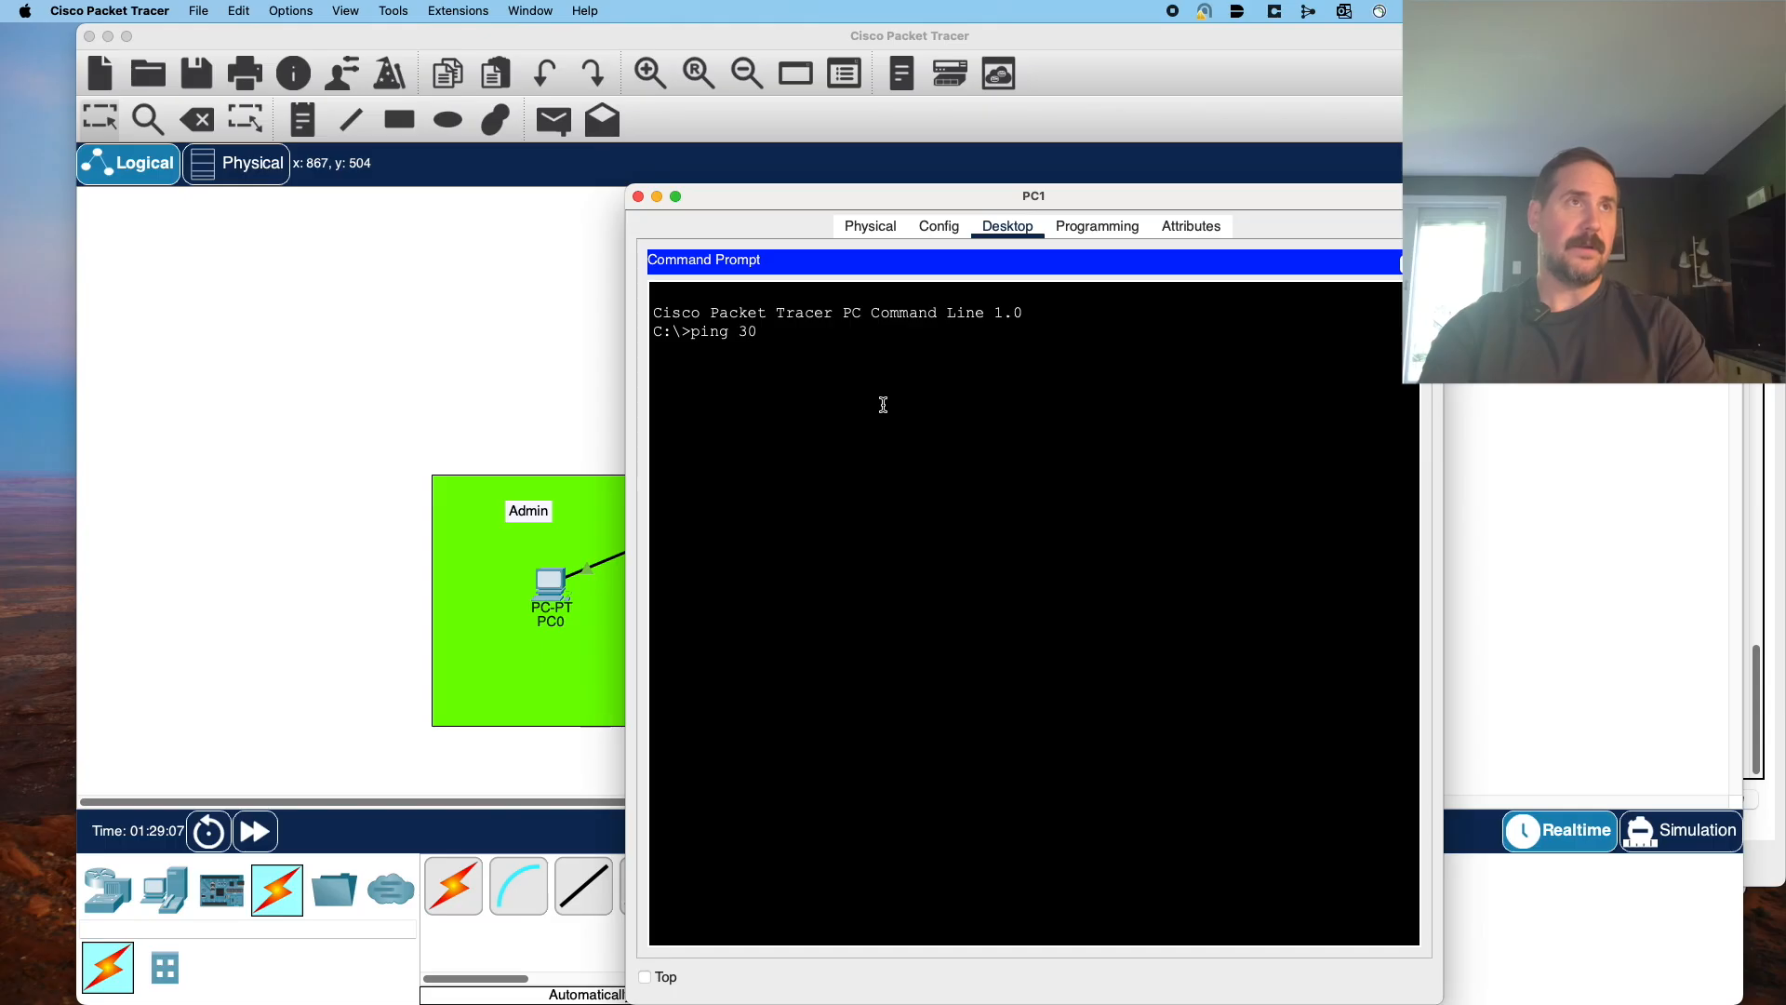
pyautogui.write('.30.30.30')
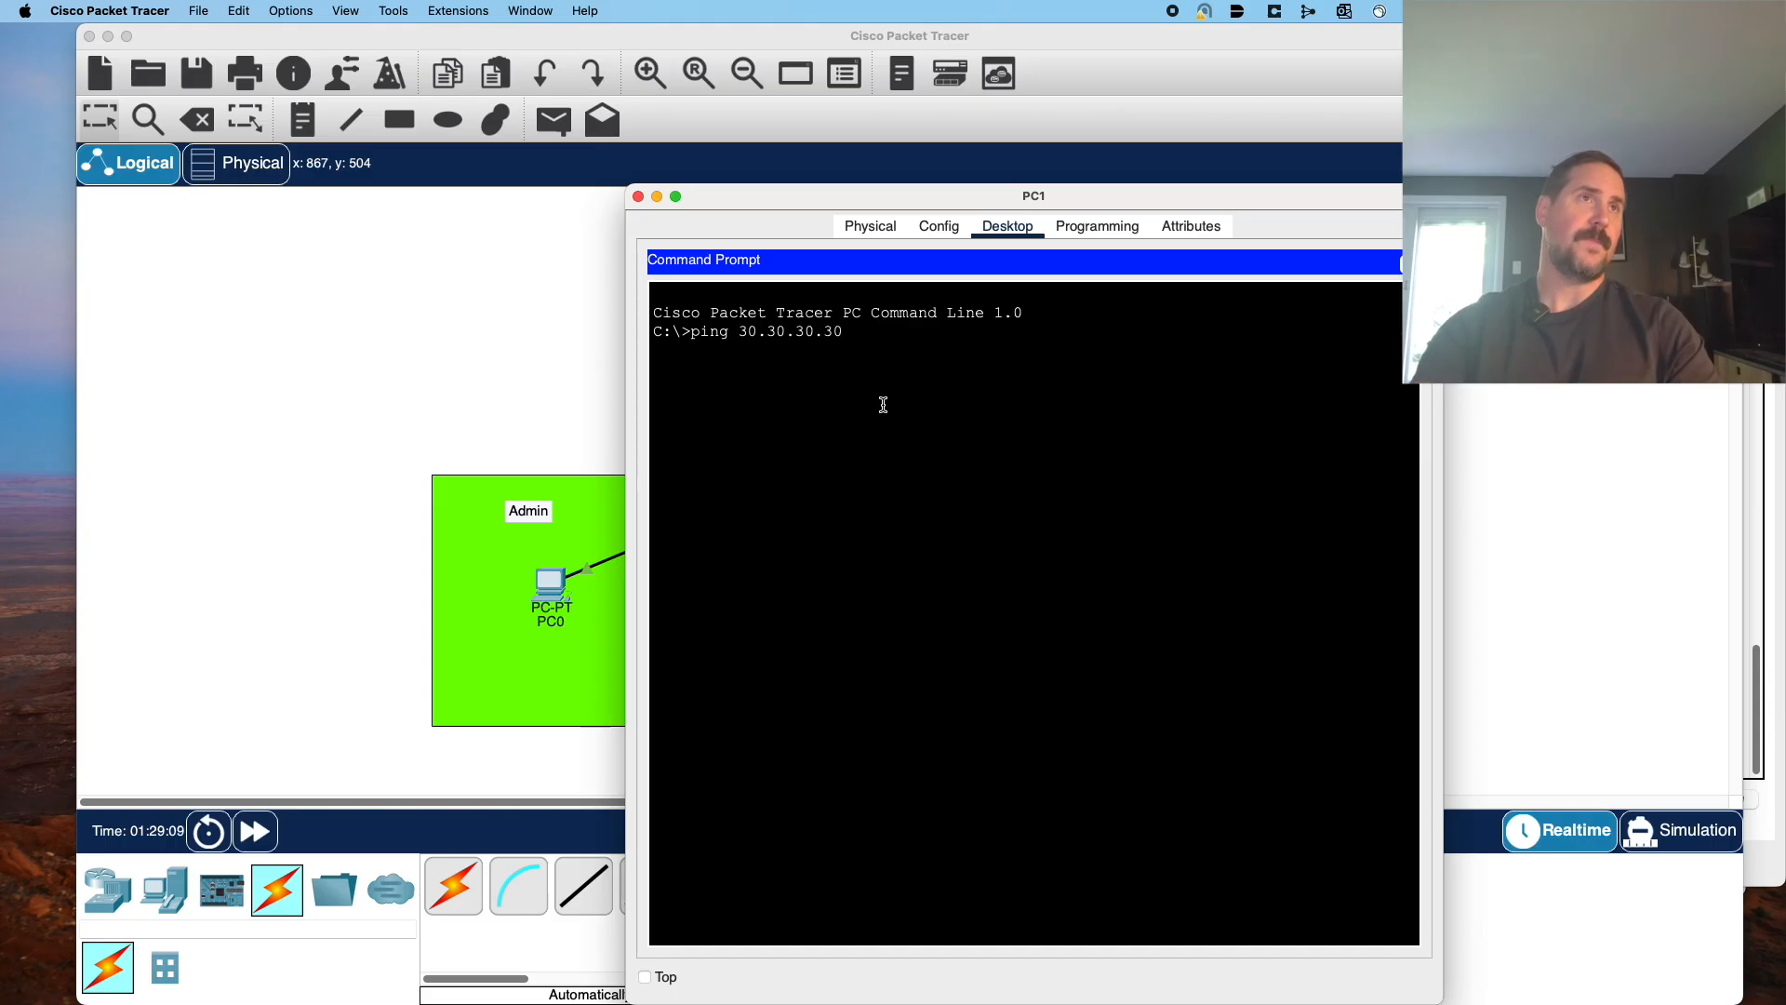
pyautogui.press('Return')
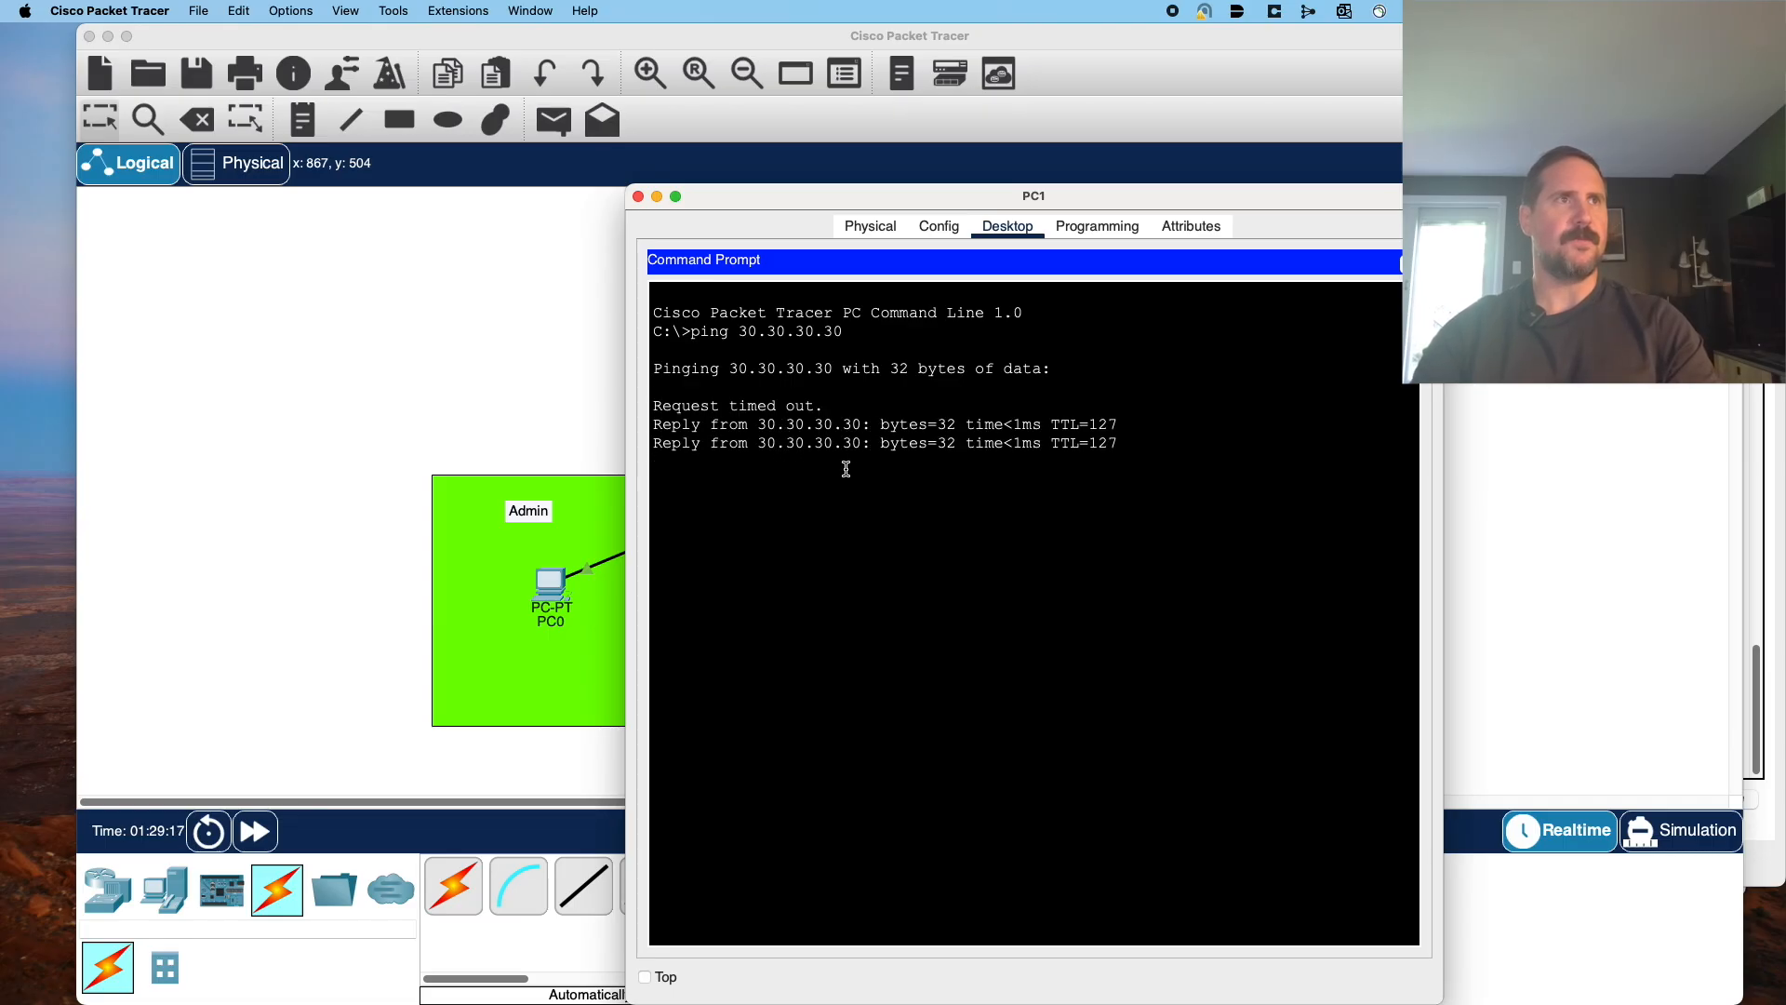
pyautogui.click(312, 363)
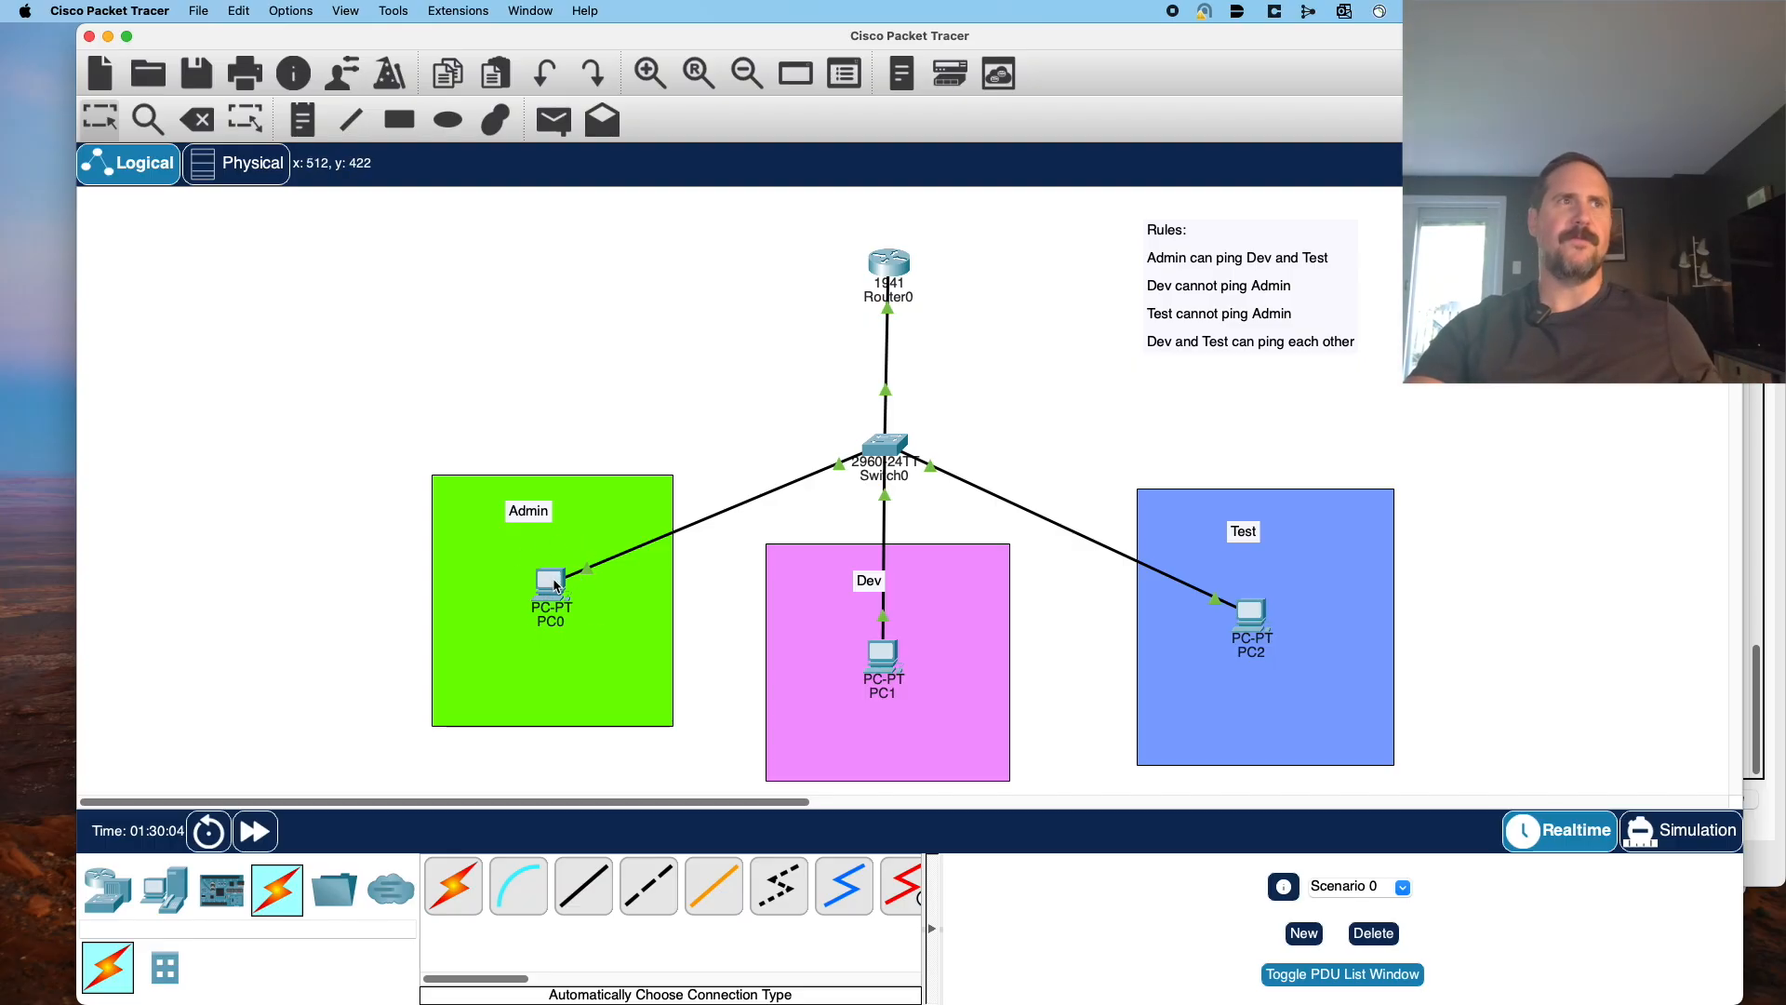
# Switch to Simulation mode and ping 20.20.20.20 again from PC0's Command Prompt.
pyautogui.moveTo(556, 584)
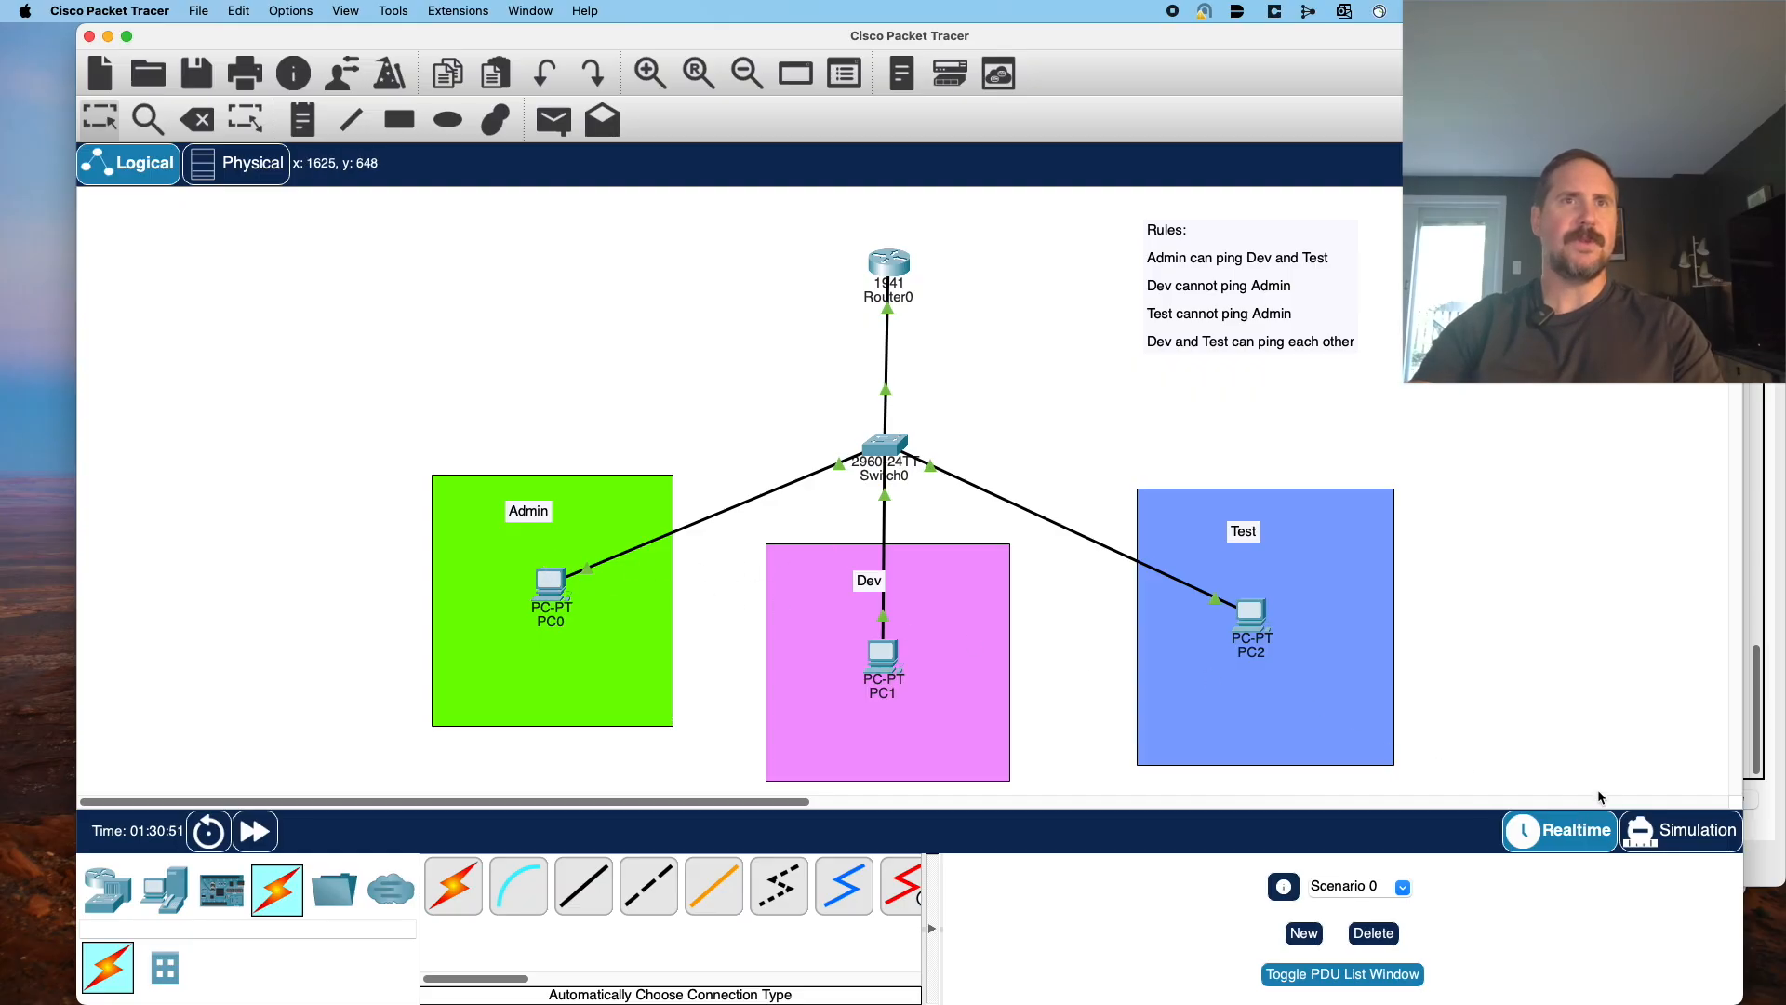
pyautogui.click(1682, 830)
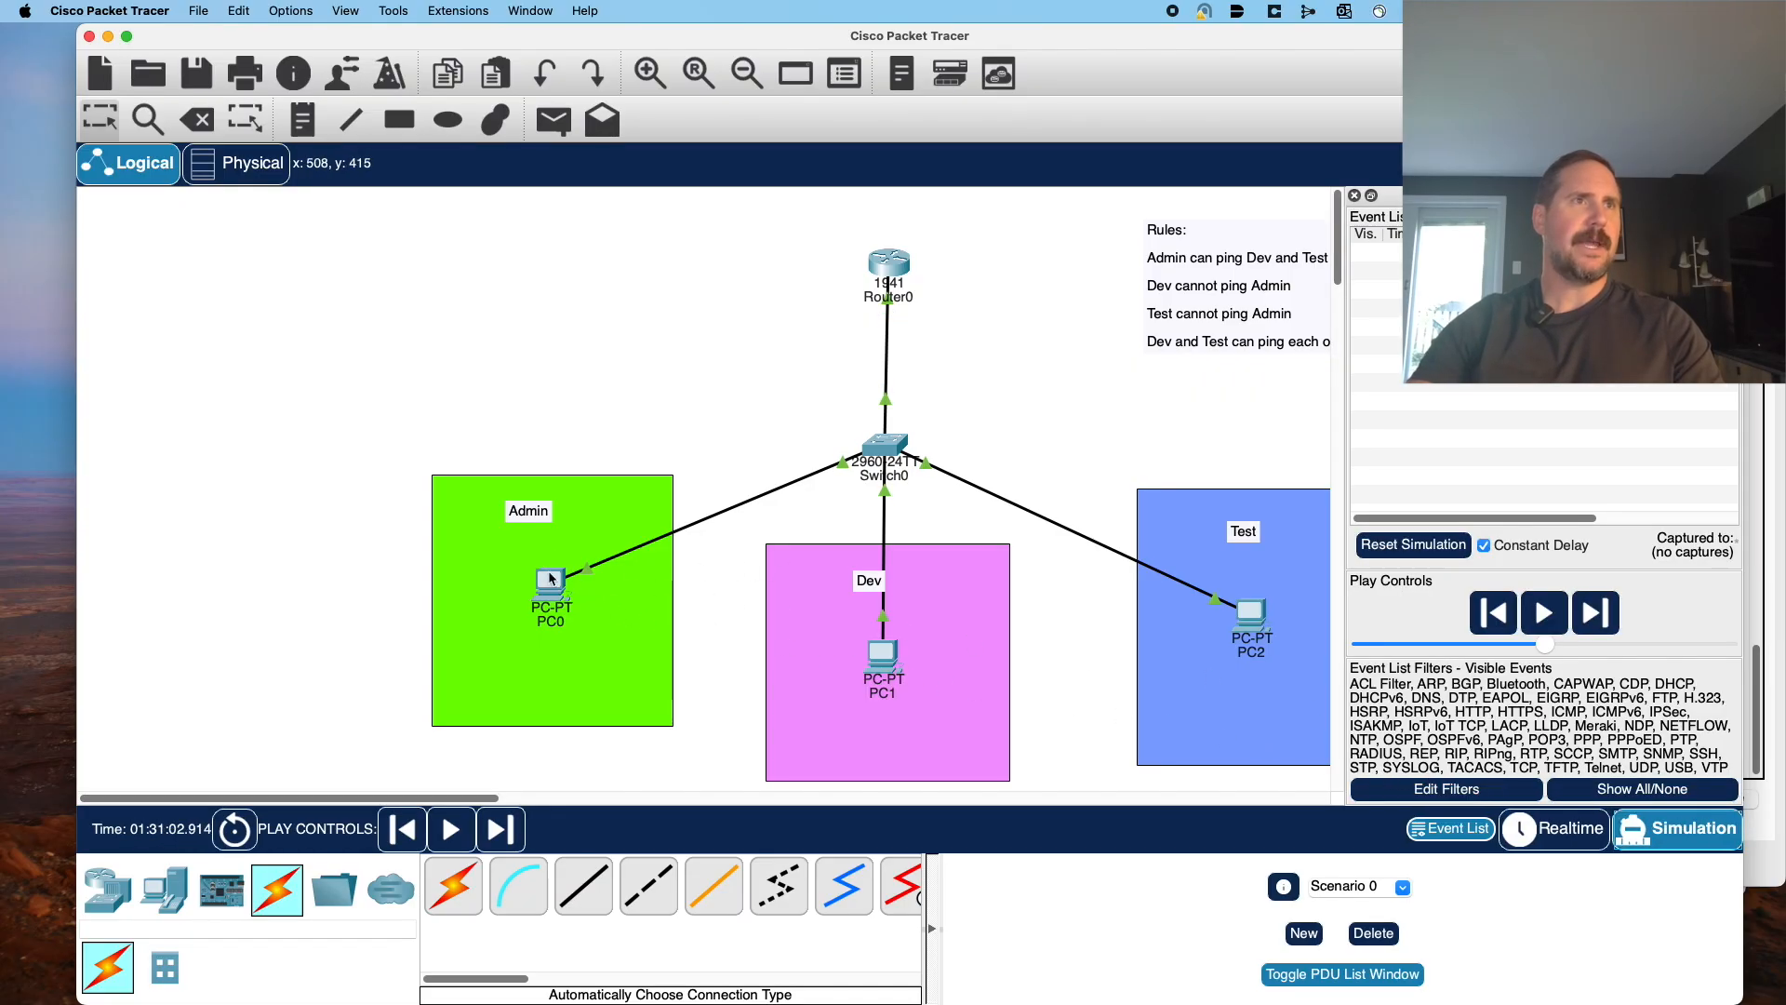
pyautogui.click(552, 584)
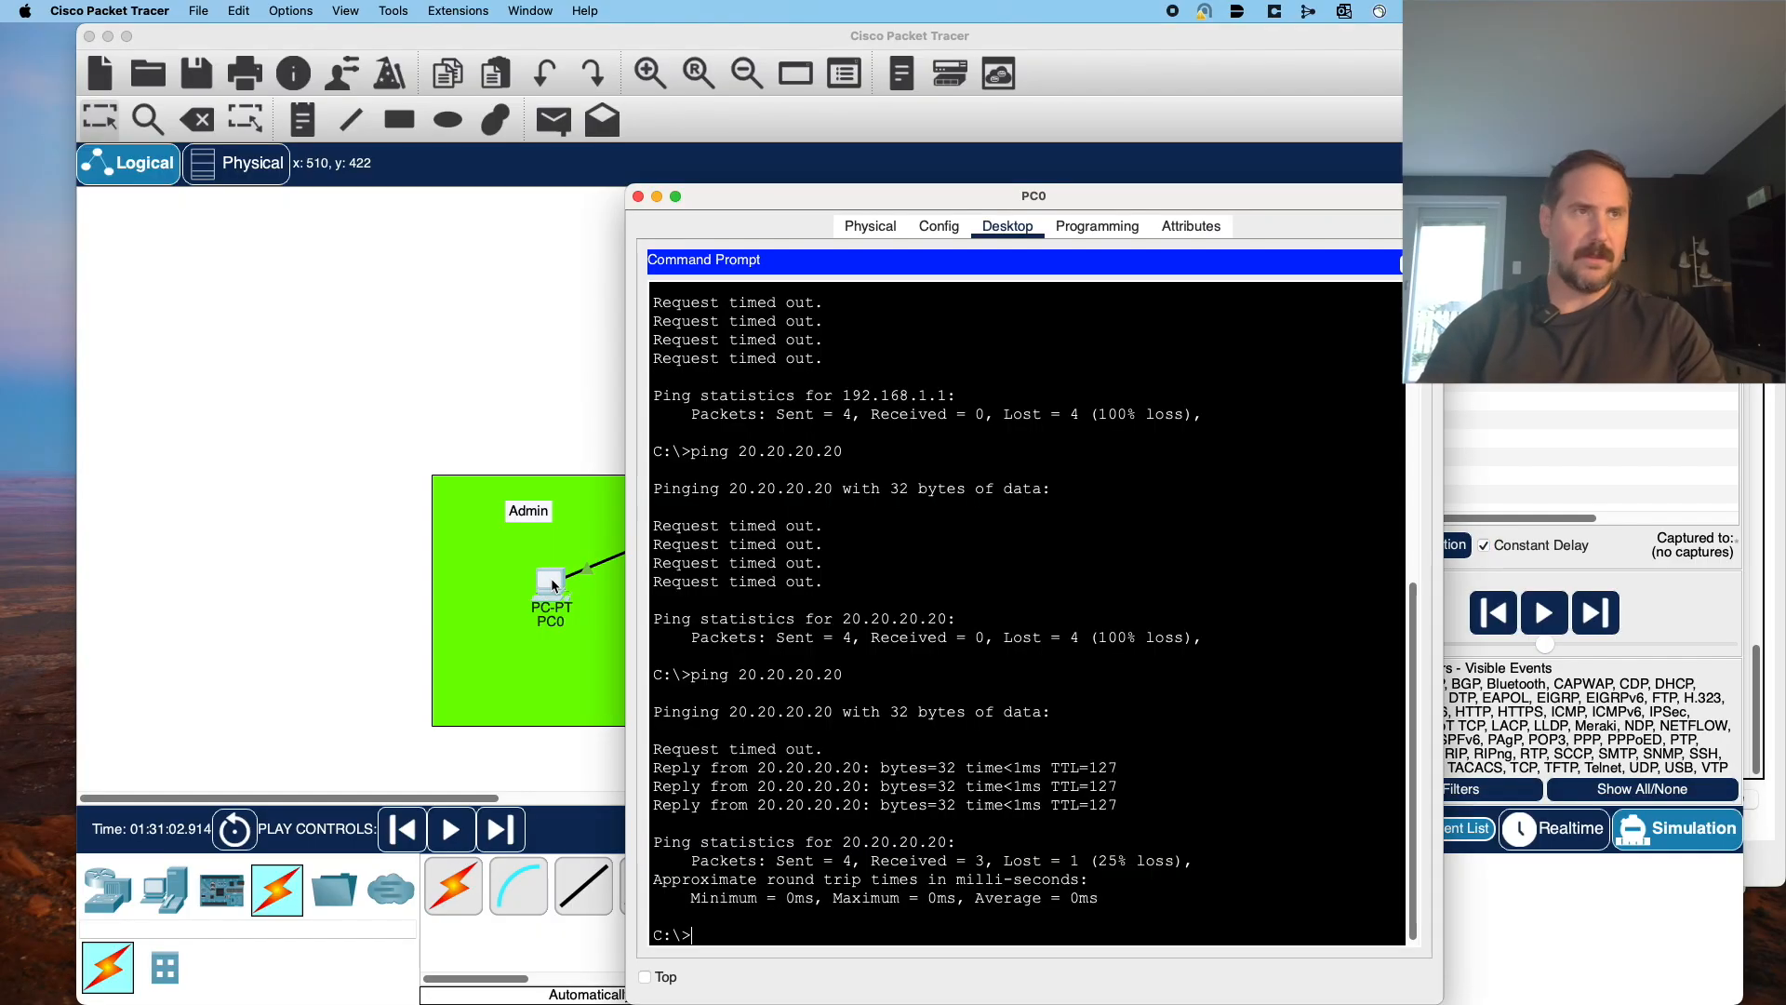
pyautogui.press('Up')
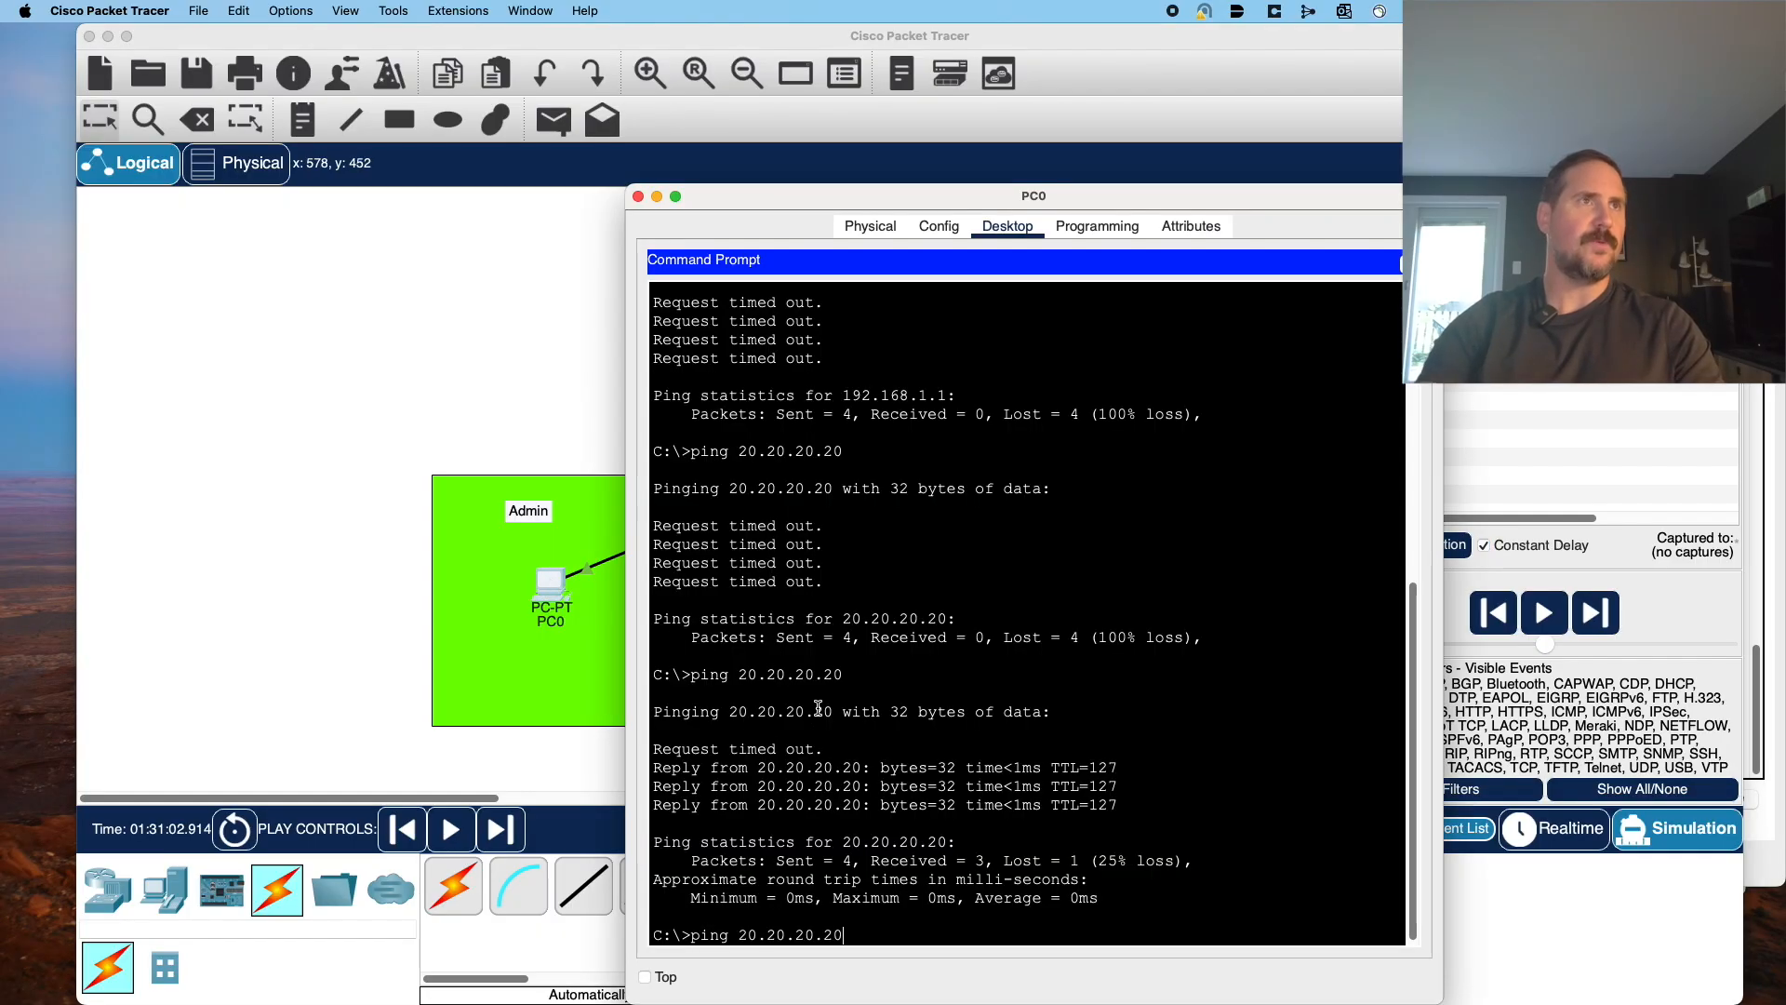
pyautogui.press('Return')
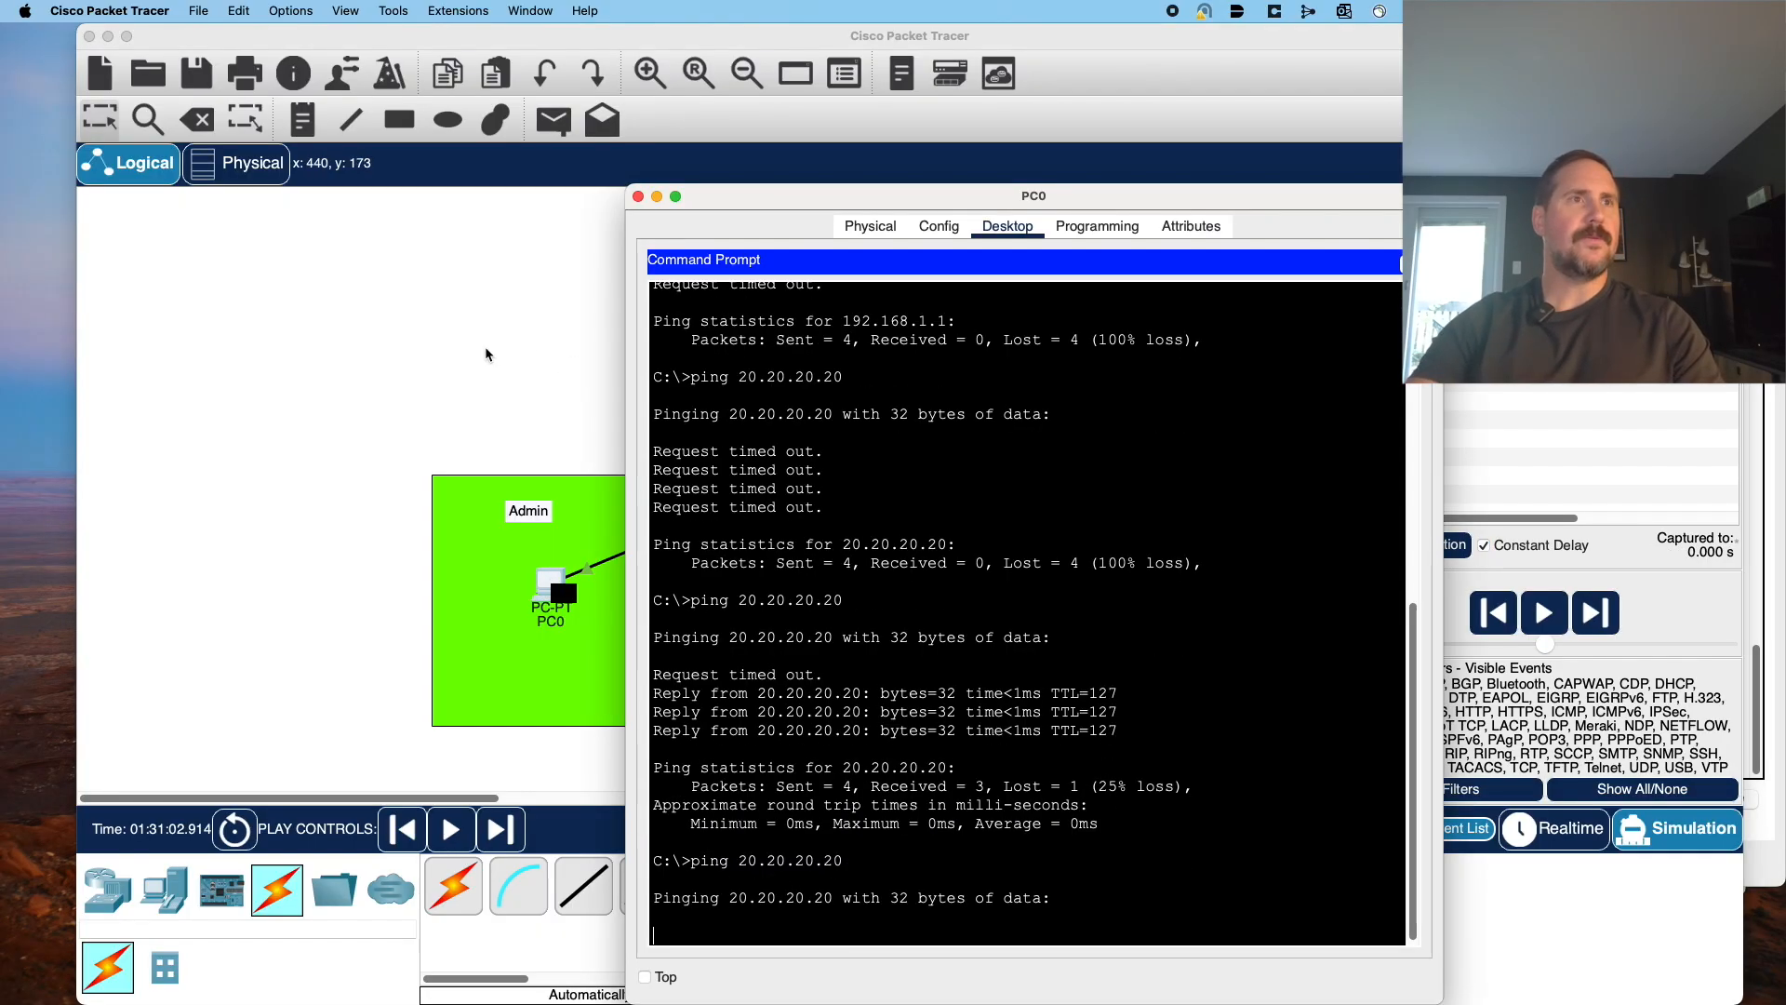
pyautogui.click(488, 443)
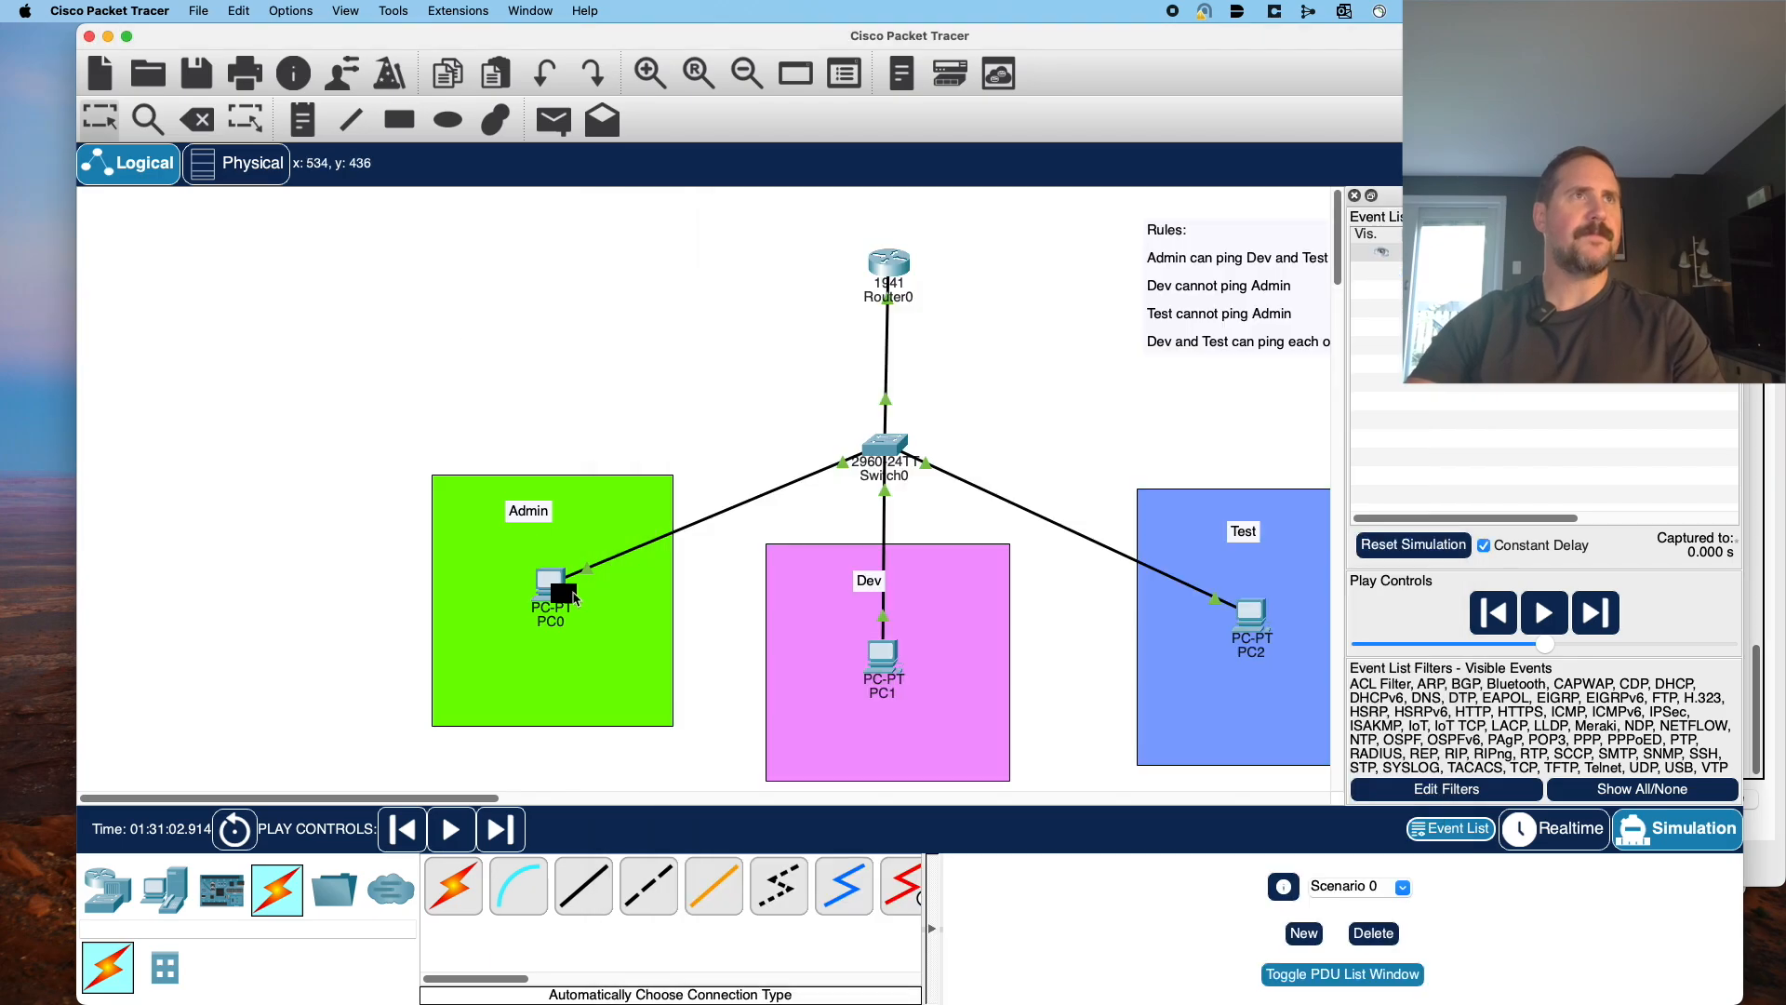
# Examine the OSI layers and outbound PDU details of the ping packet waiting at PC0.
pyautogui.click(563, 592)
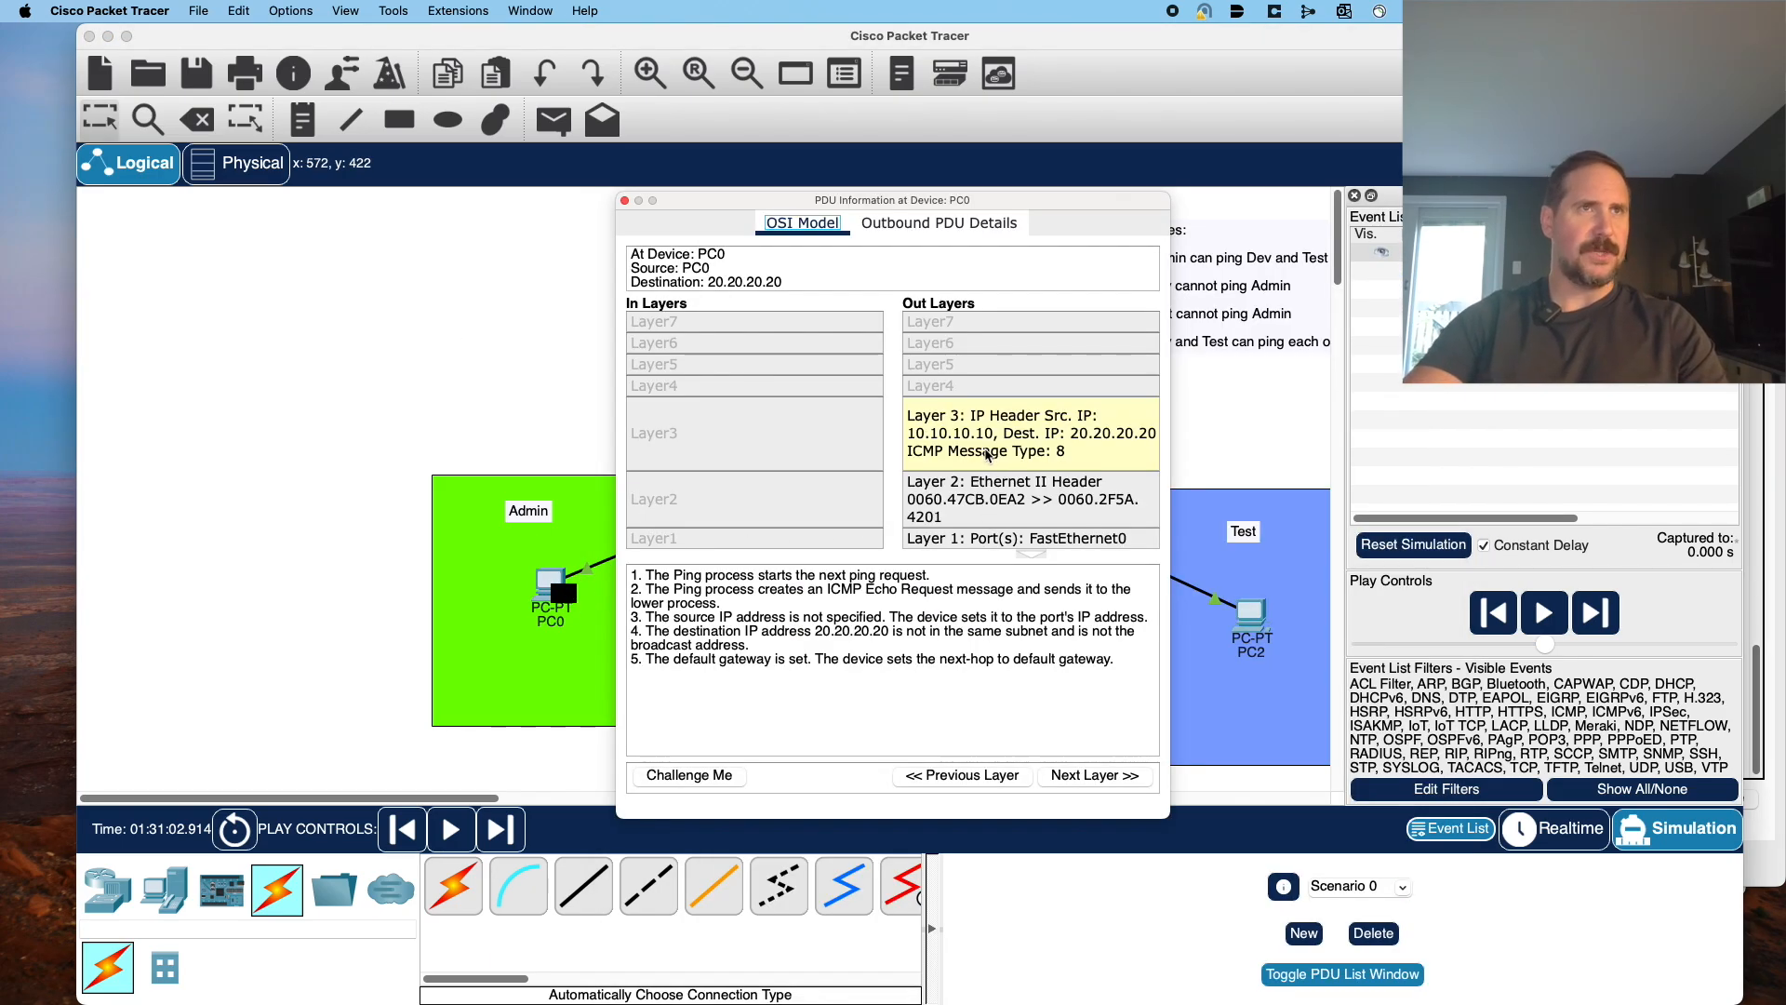
pyautogui.click(940, 223)
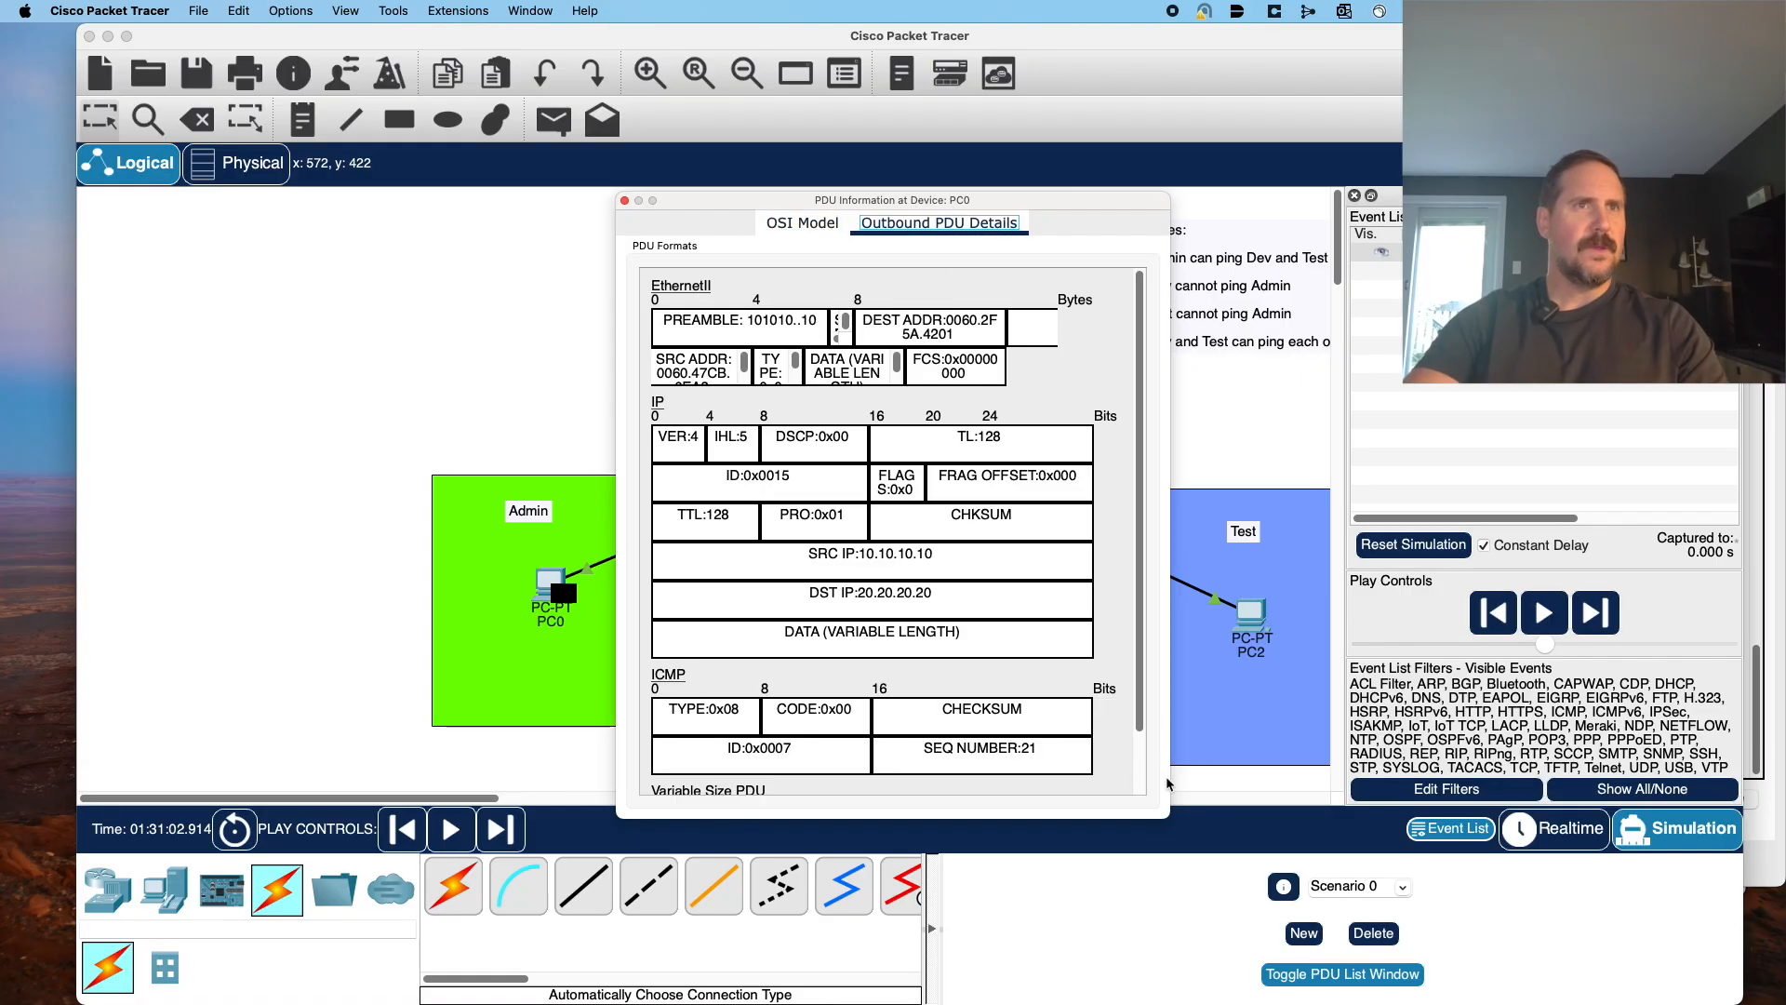
pyautogui.moveTo(1262, 843); pyautogui.dragTo(1702, 963)
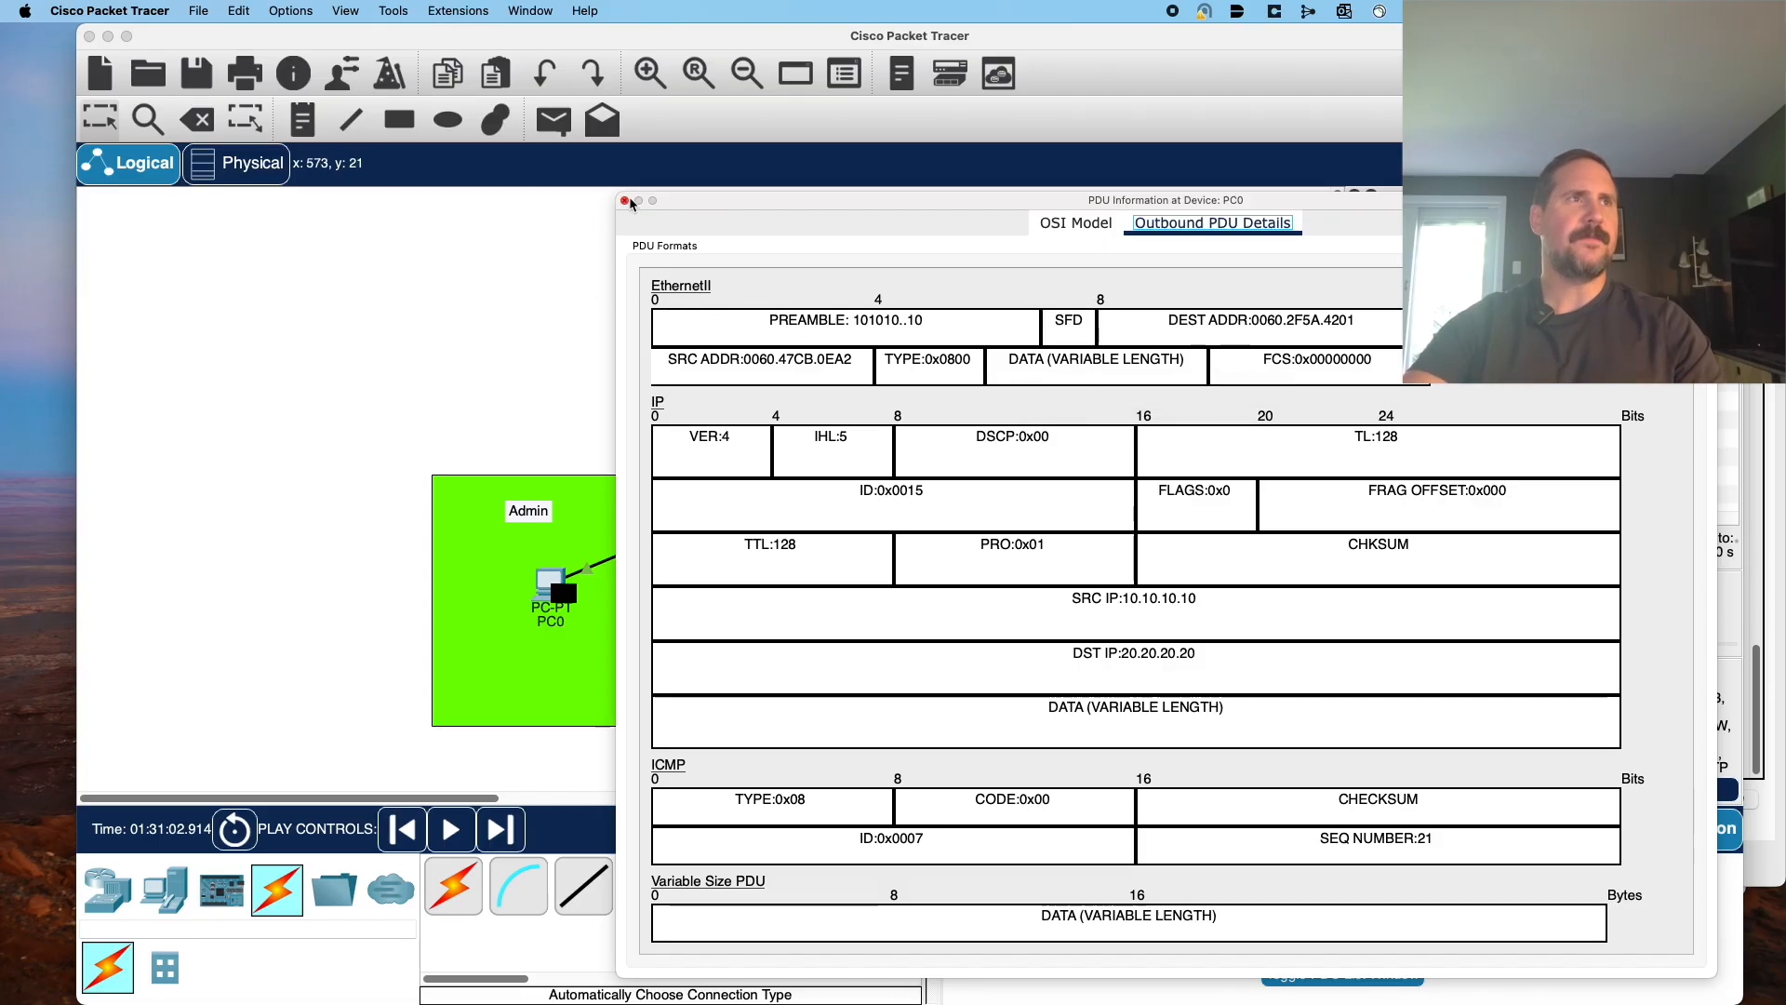
pyautogui.click(573, 545)
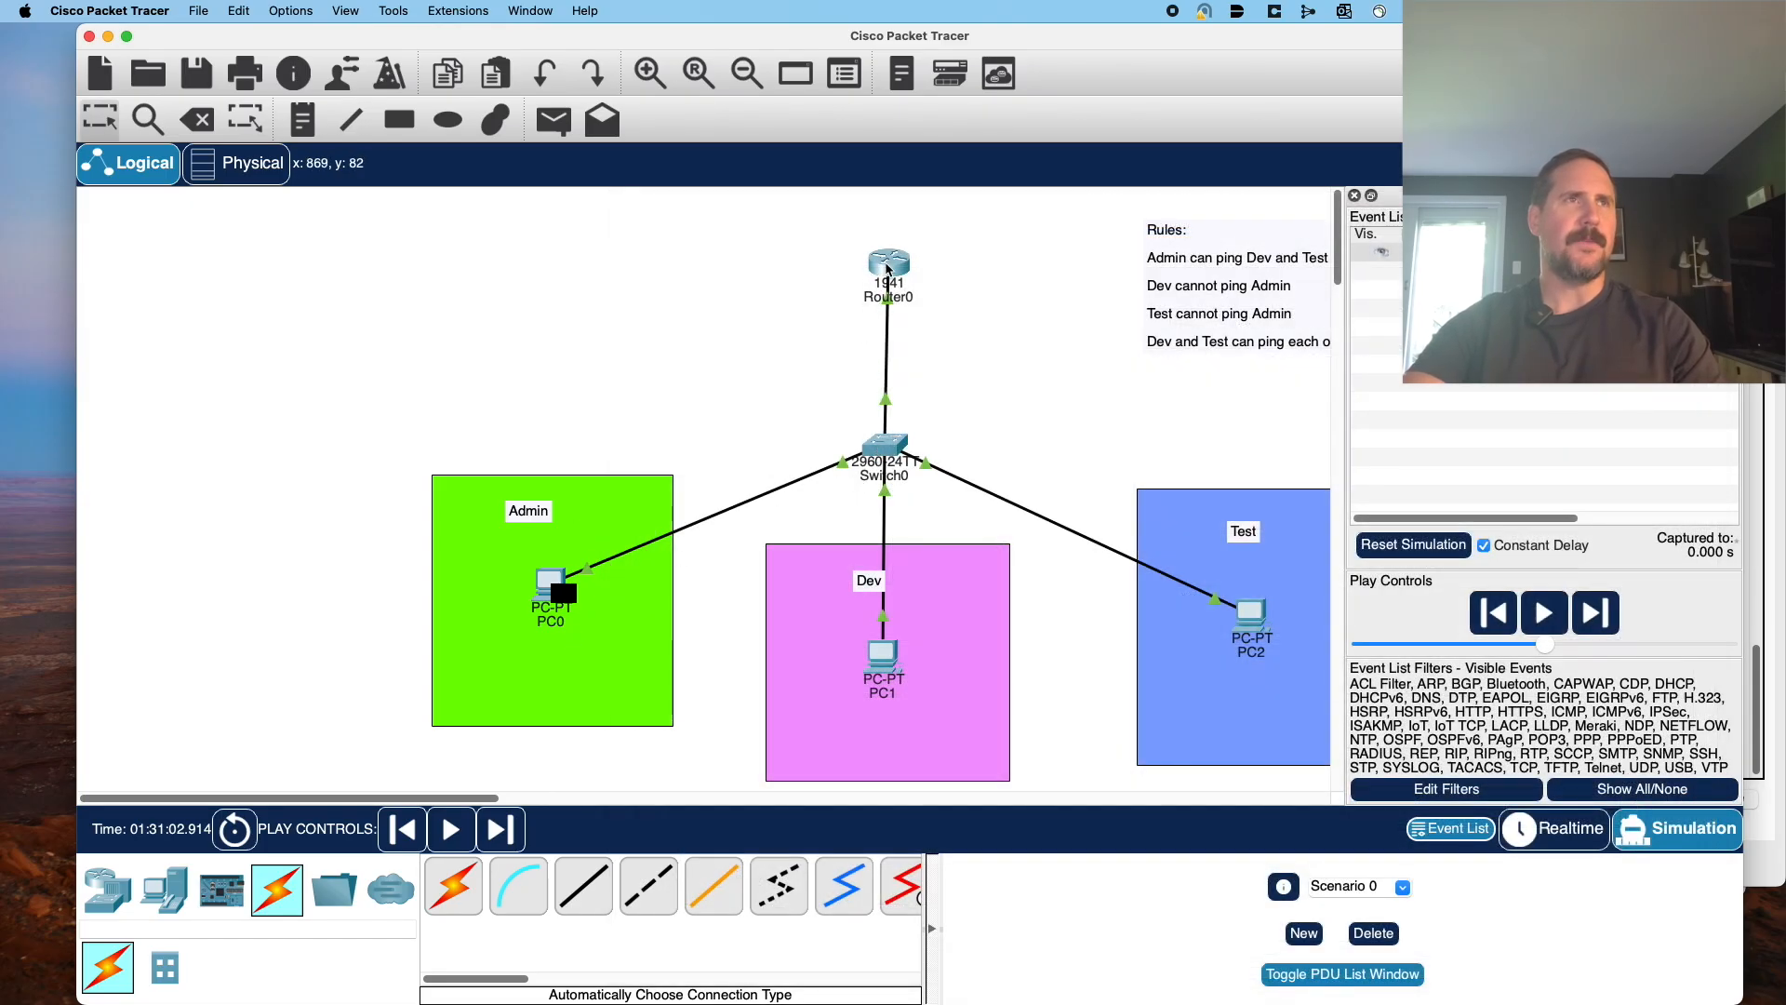
# Advance the simulation by three events so the packet travels through Router0 and back to Switch0.
pyautogui.moveTo(886, 270)
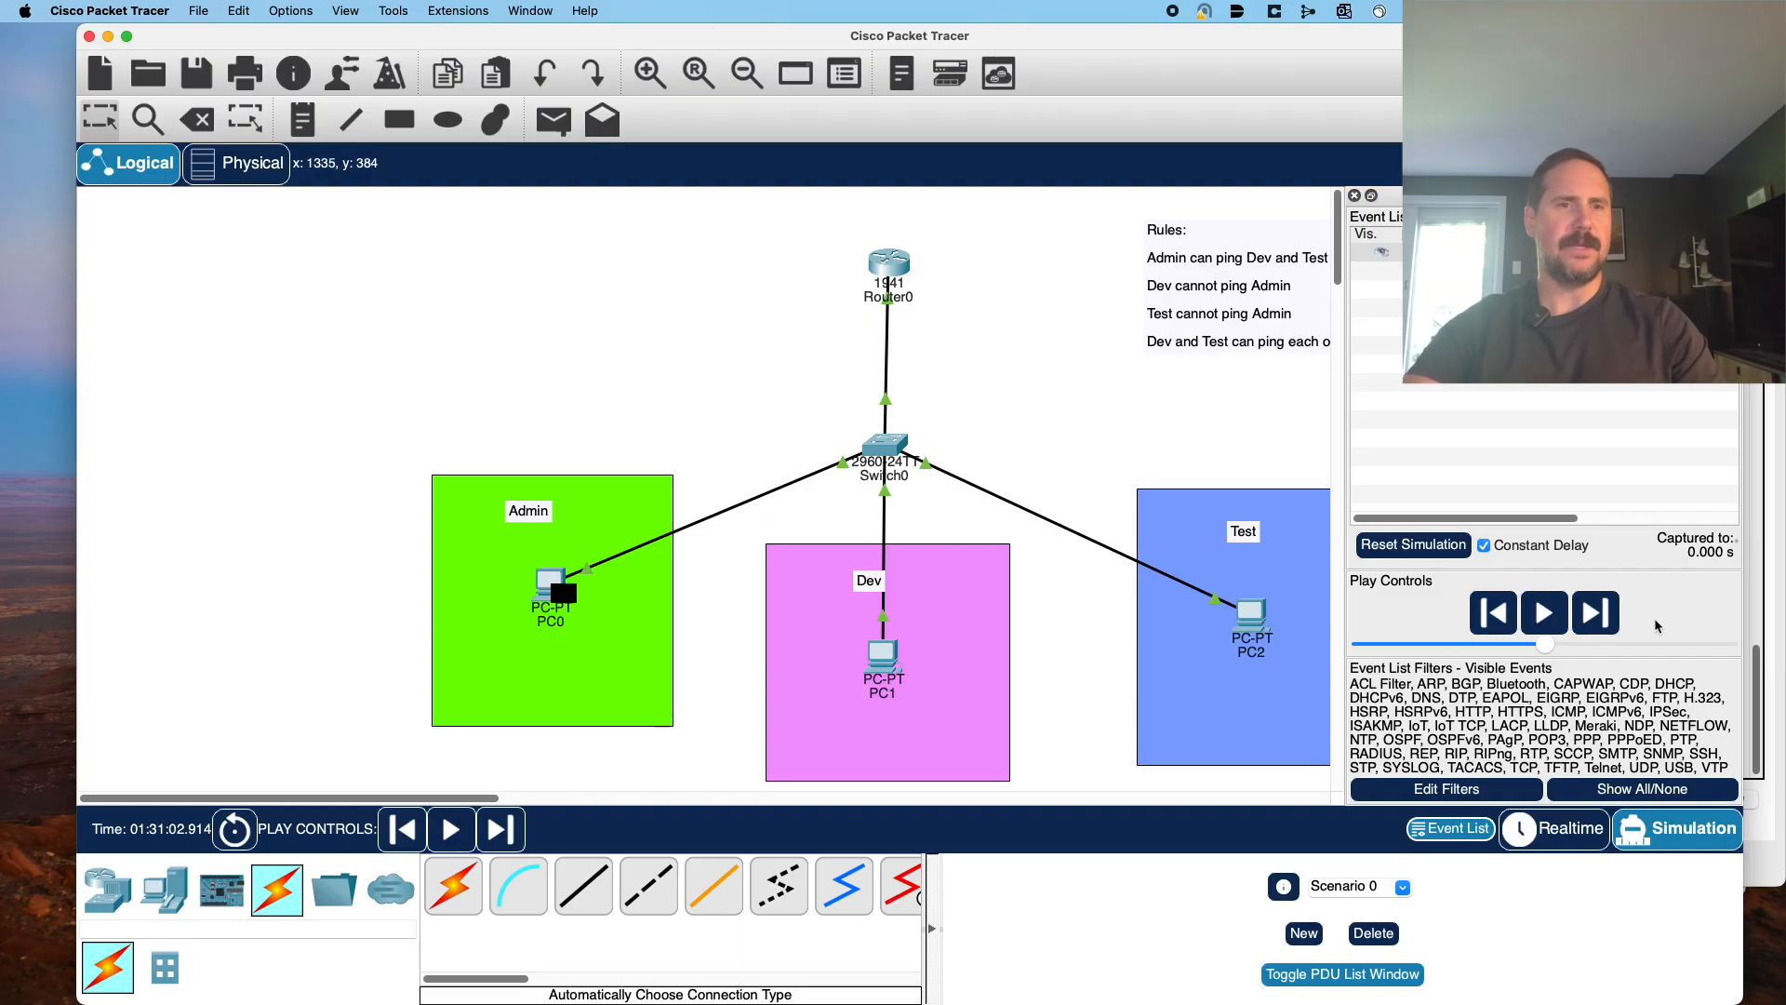
pyautogui.click(1595, 613)
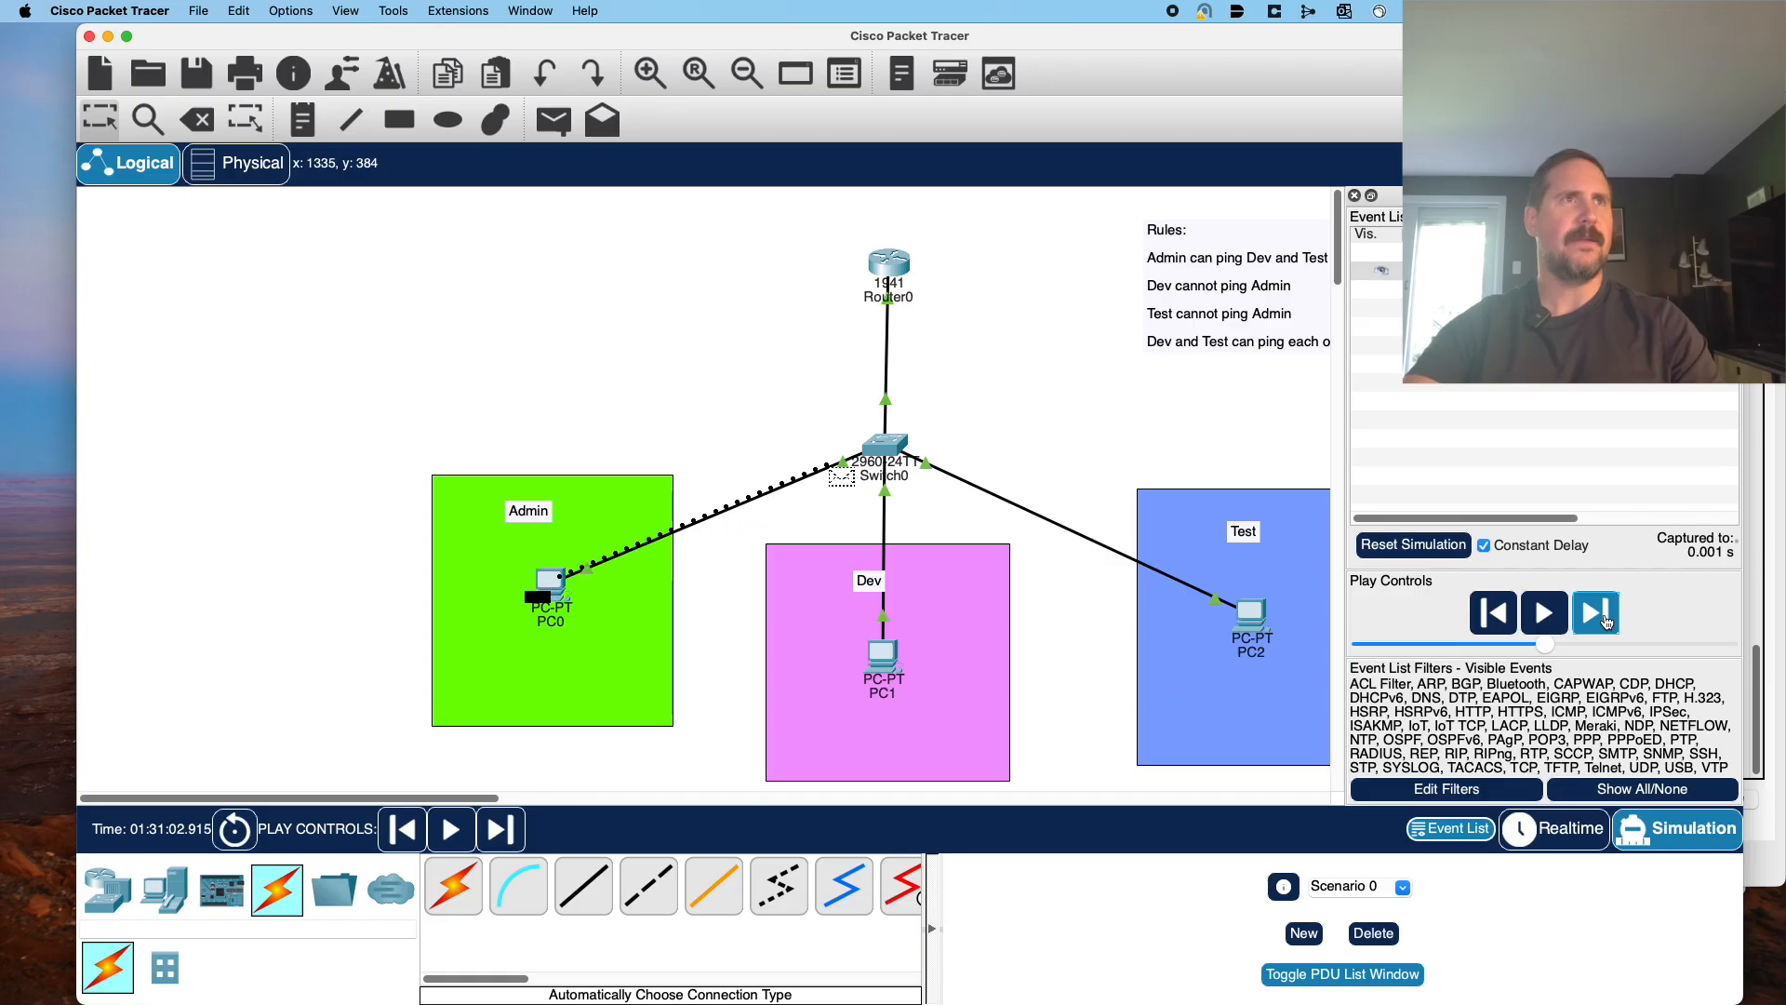
pyautogui.click(1605, 621)
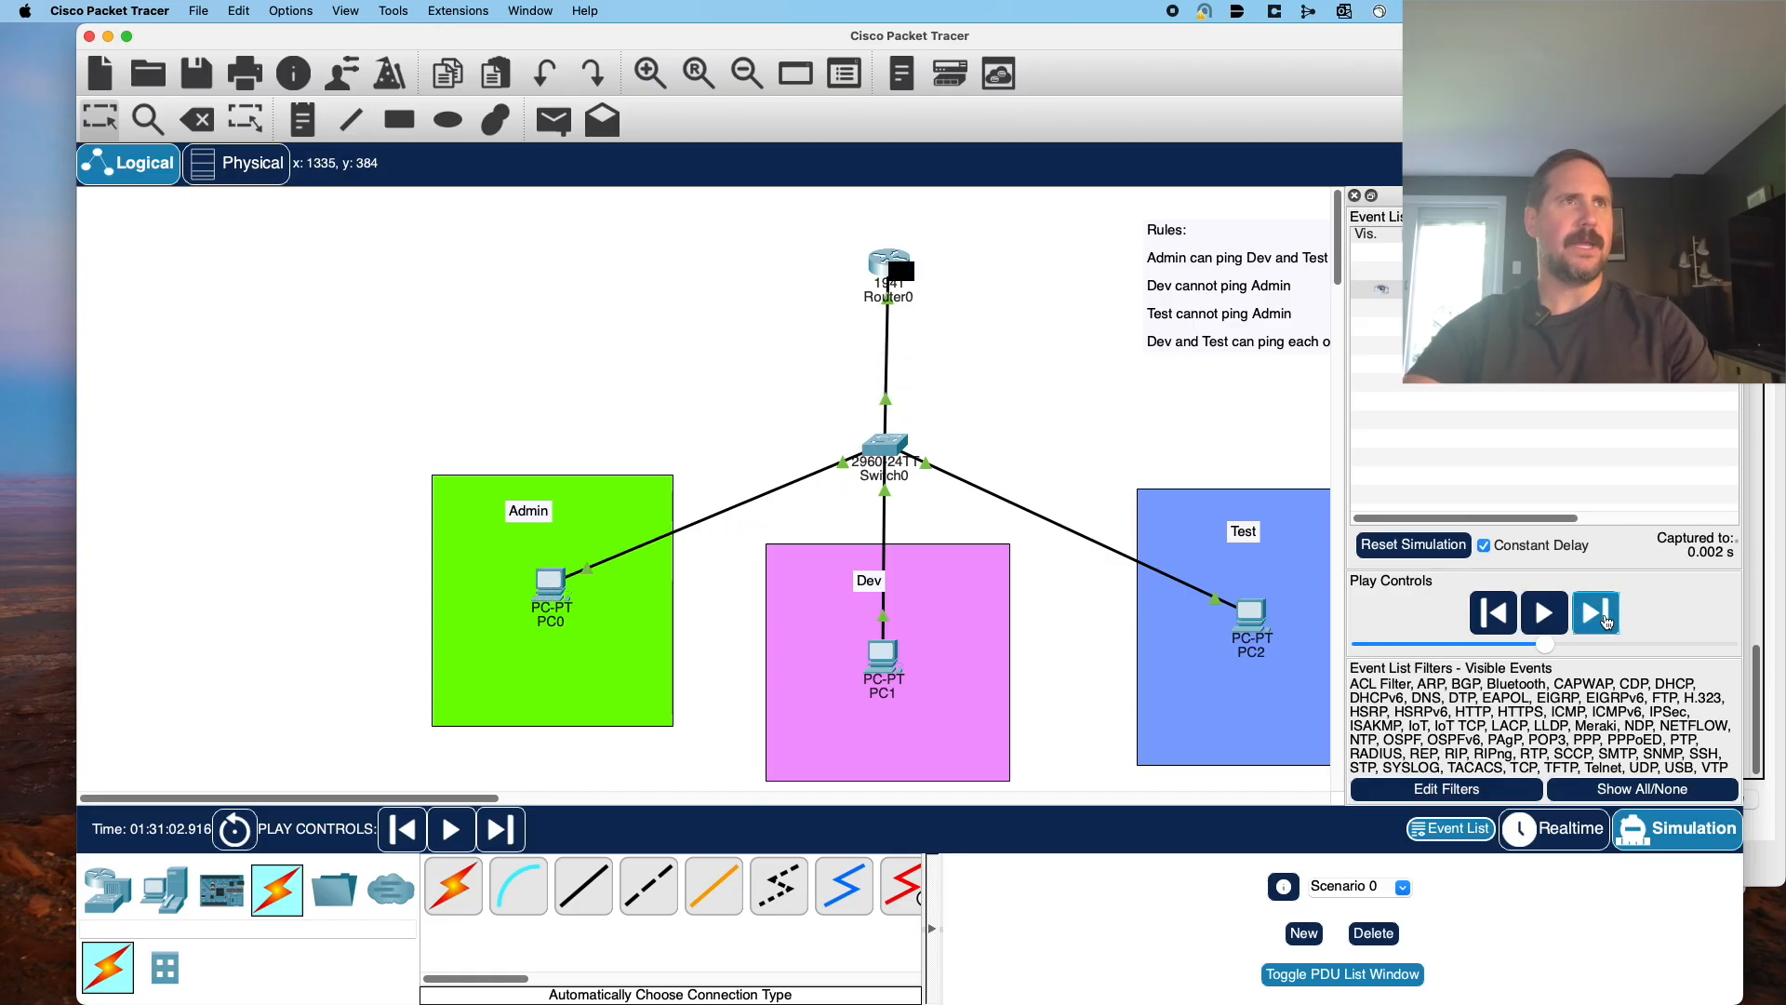
pyautogui.click(1605, 621)
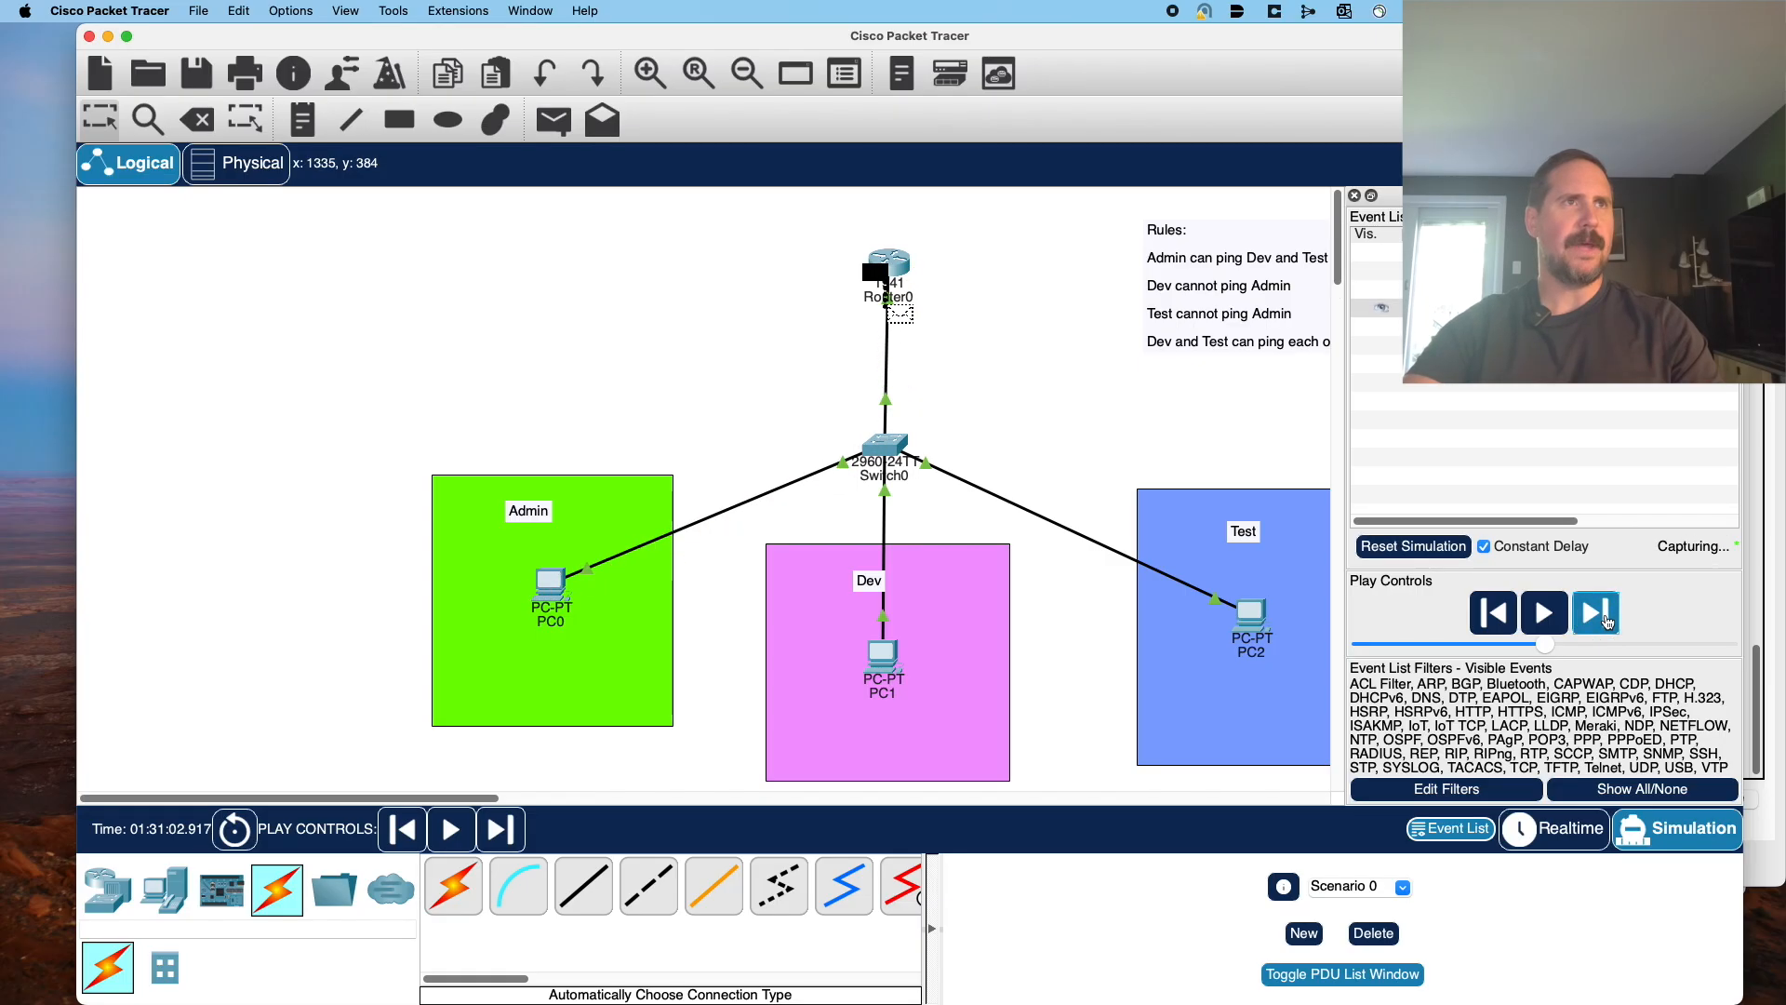
# Examine the TPID and TCI fields in the Ethernet 802.1q header of the packet's inbound PDU details at Switch0.
pyautogui.click(915, 457)
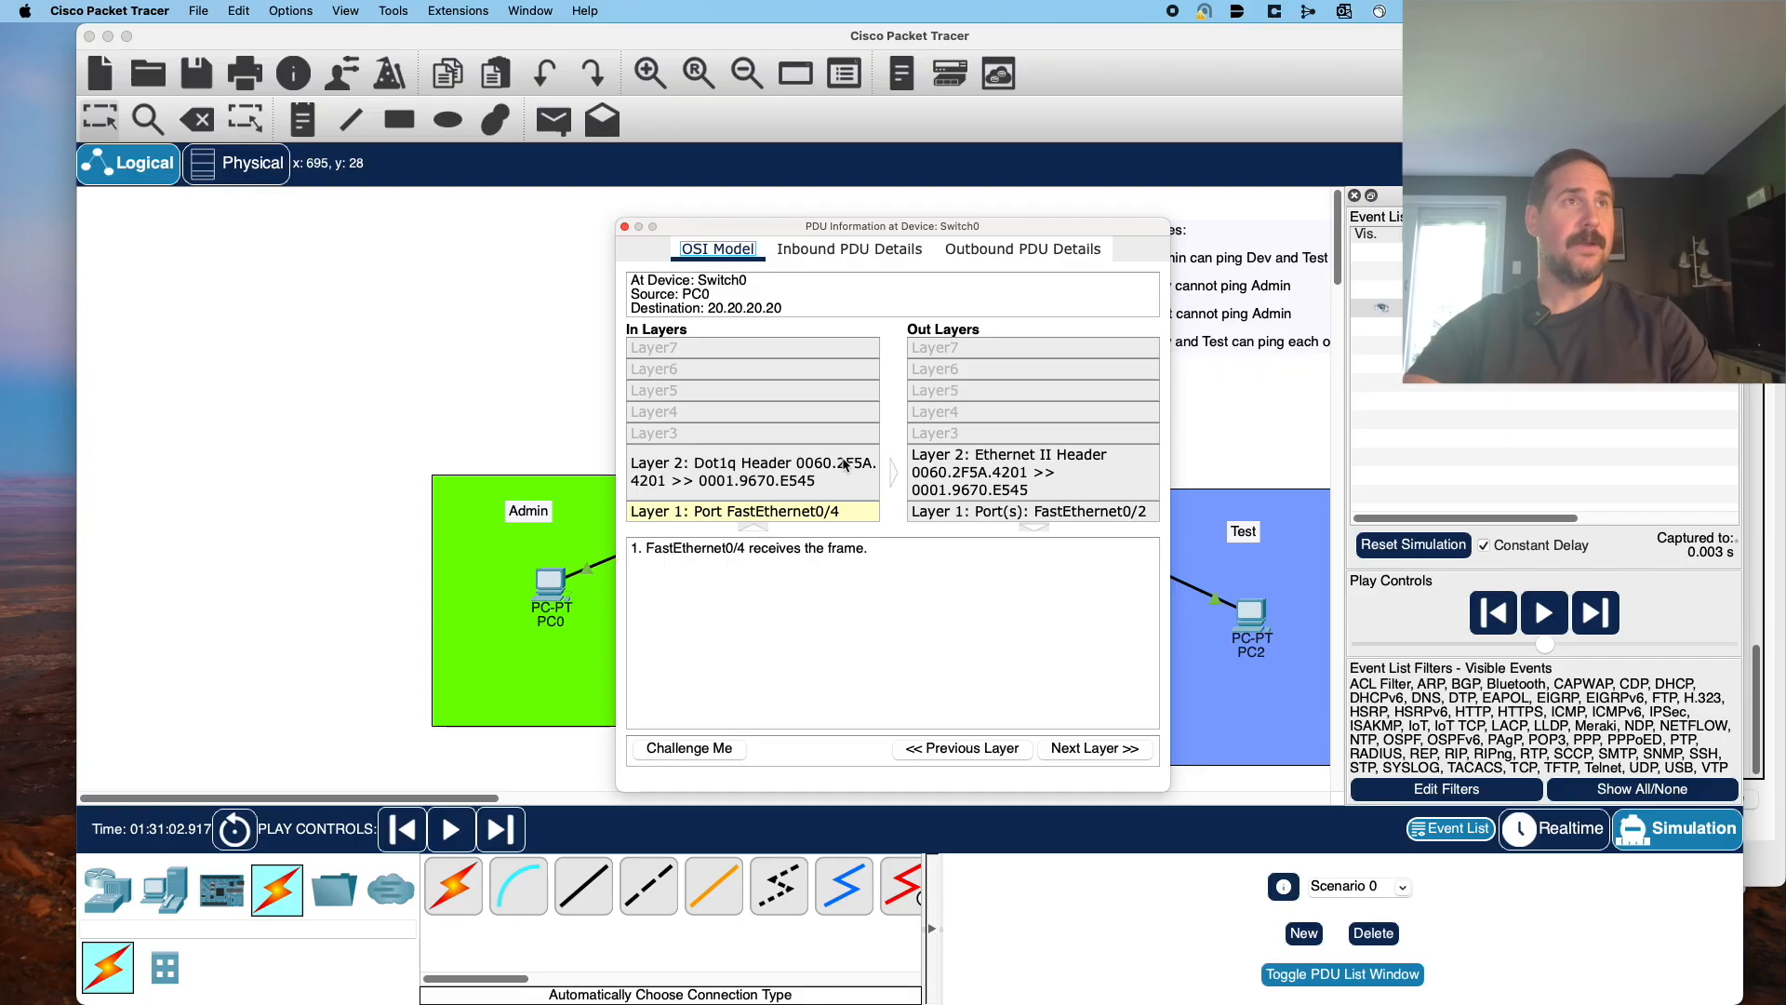
pyautogui.click(848, 249)
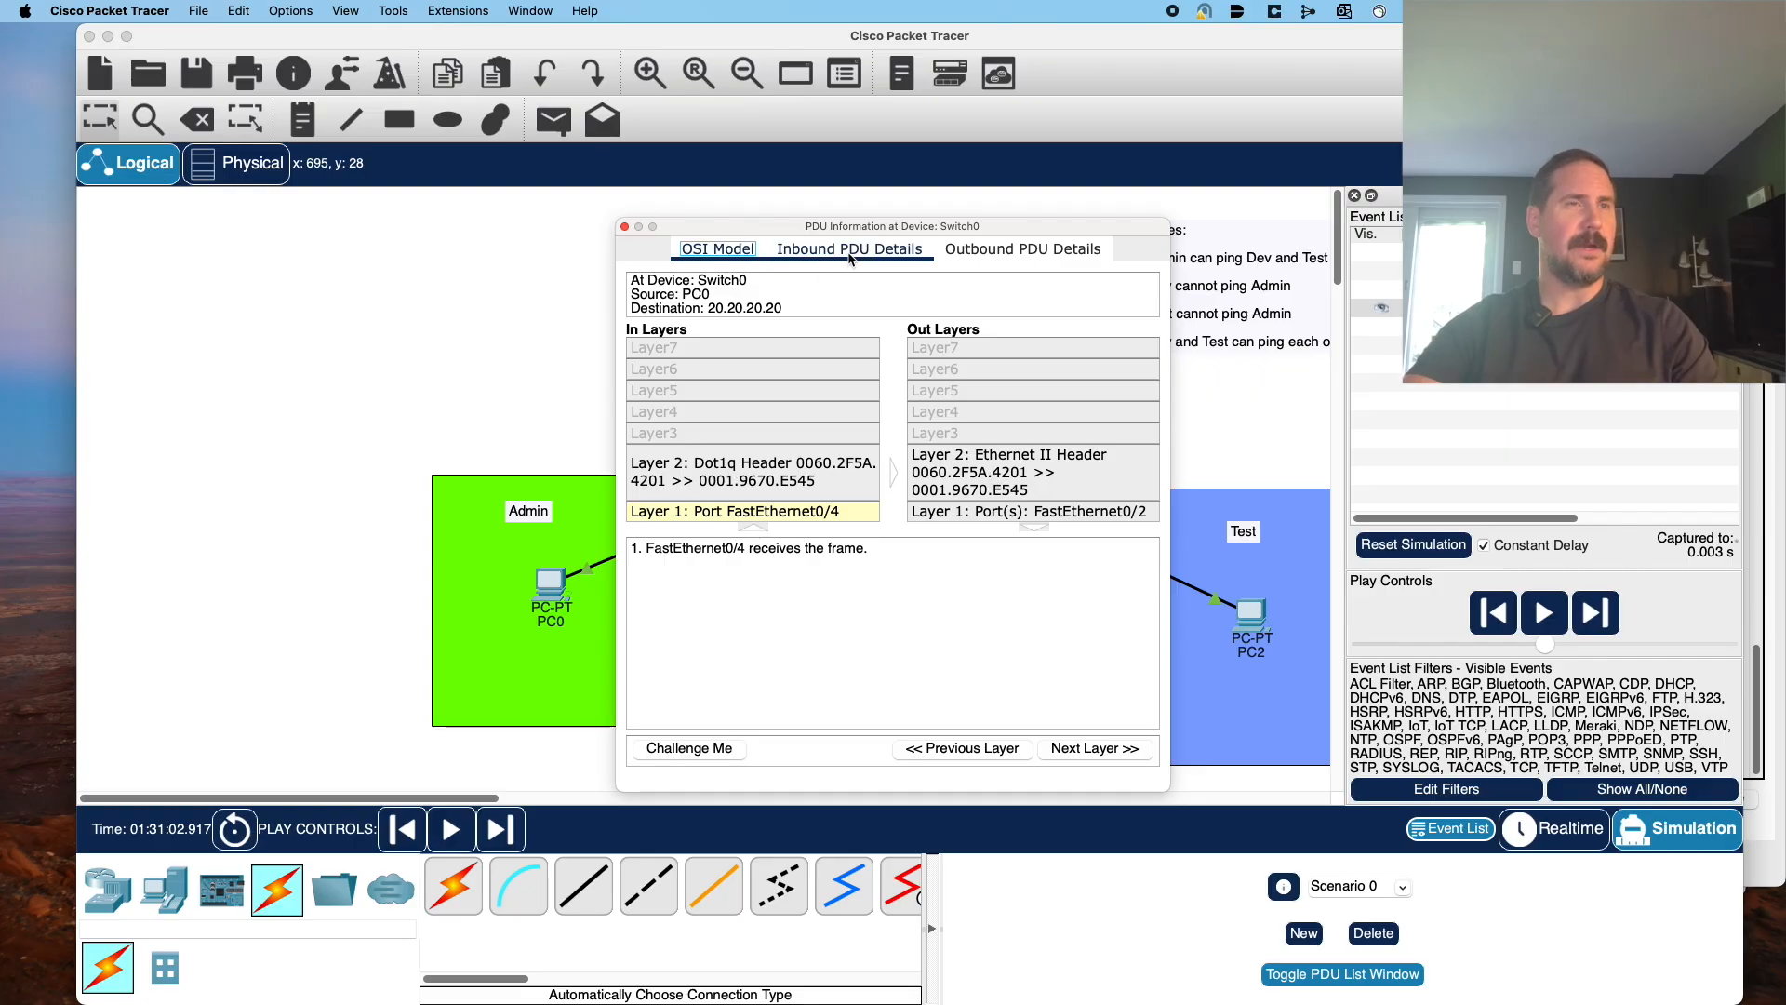
pyautogui.moveTo(1167, 790); pyautogui.dragTo(1710, 1002)
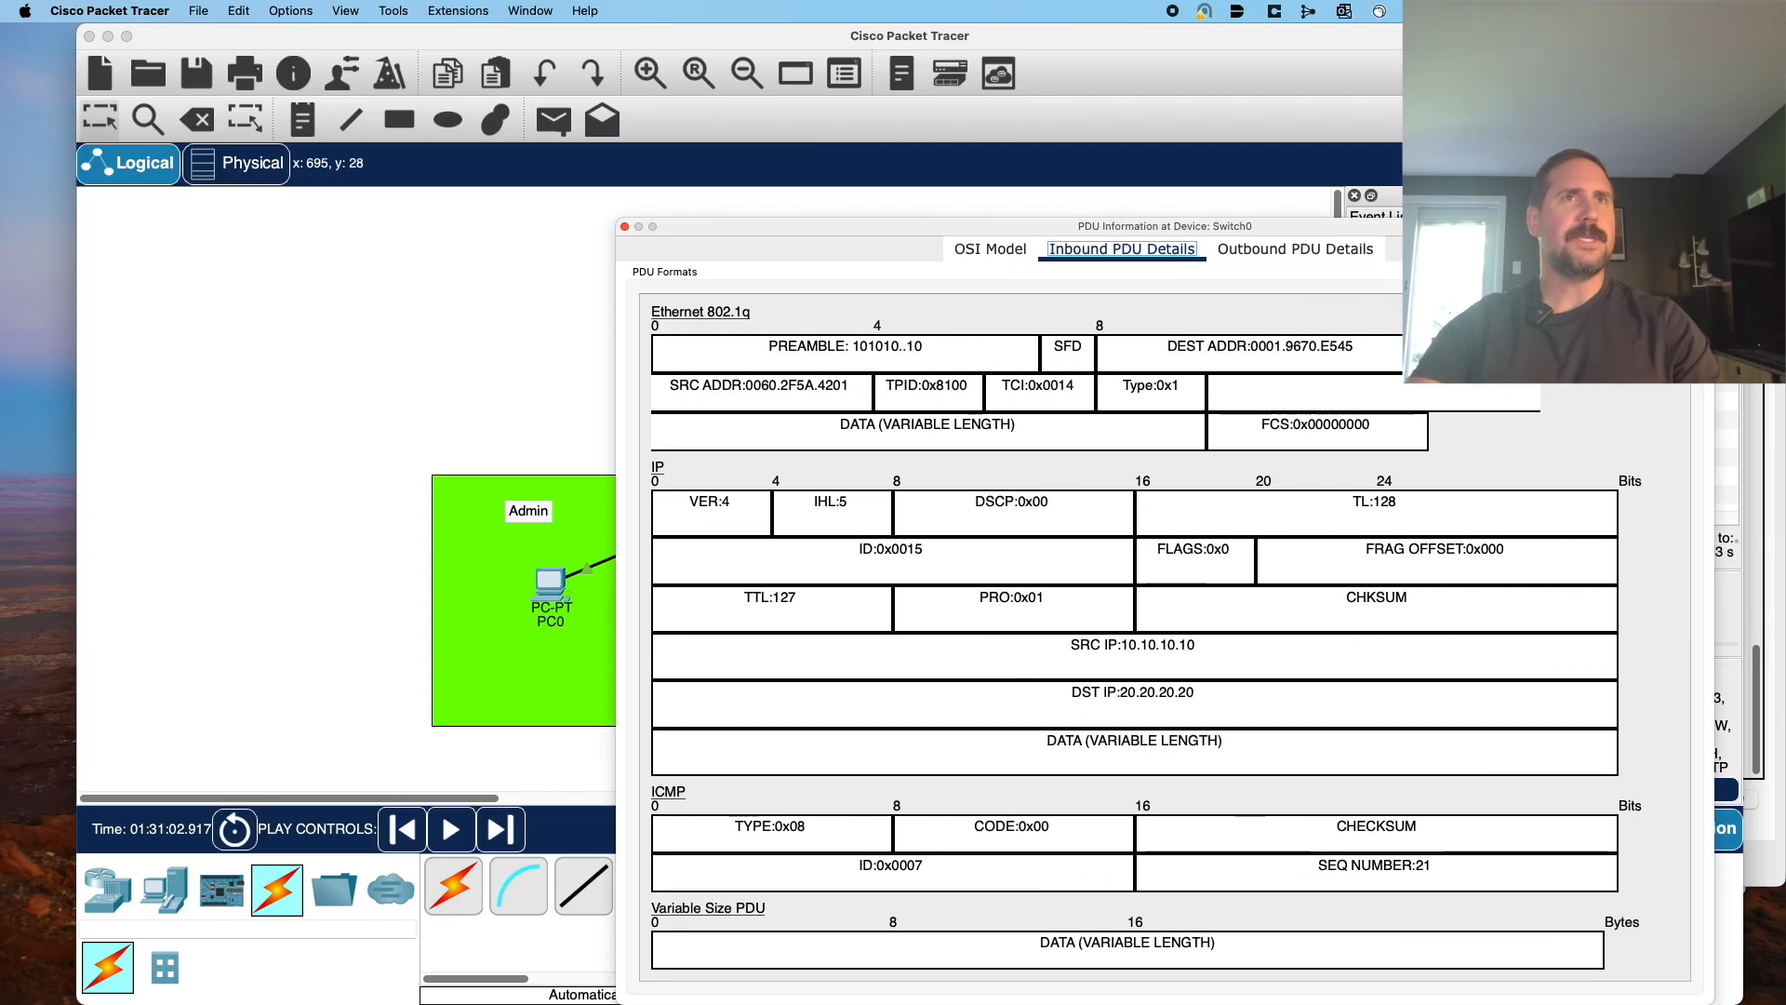
pyautogui.moveTo(1453, 226); pyautogui.dragTo(1303, 226)
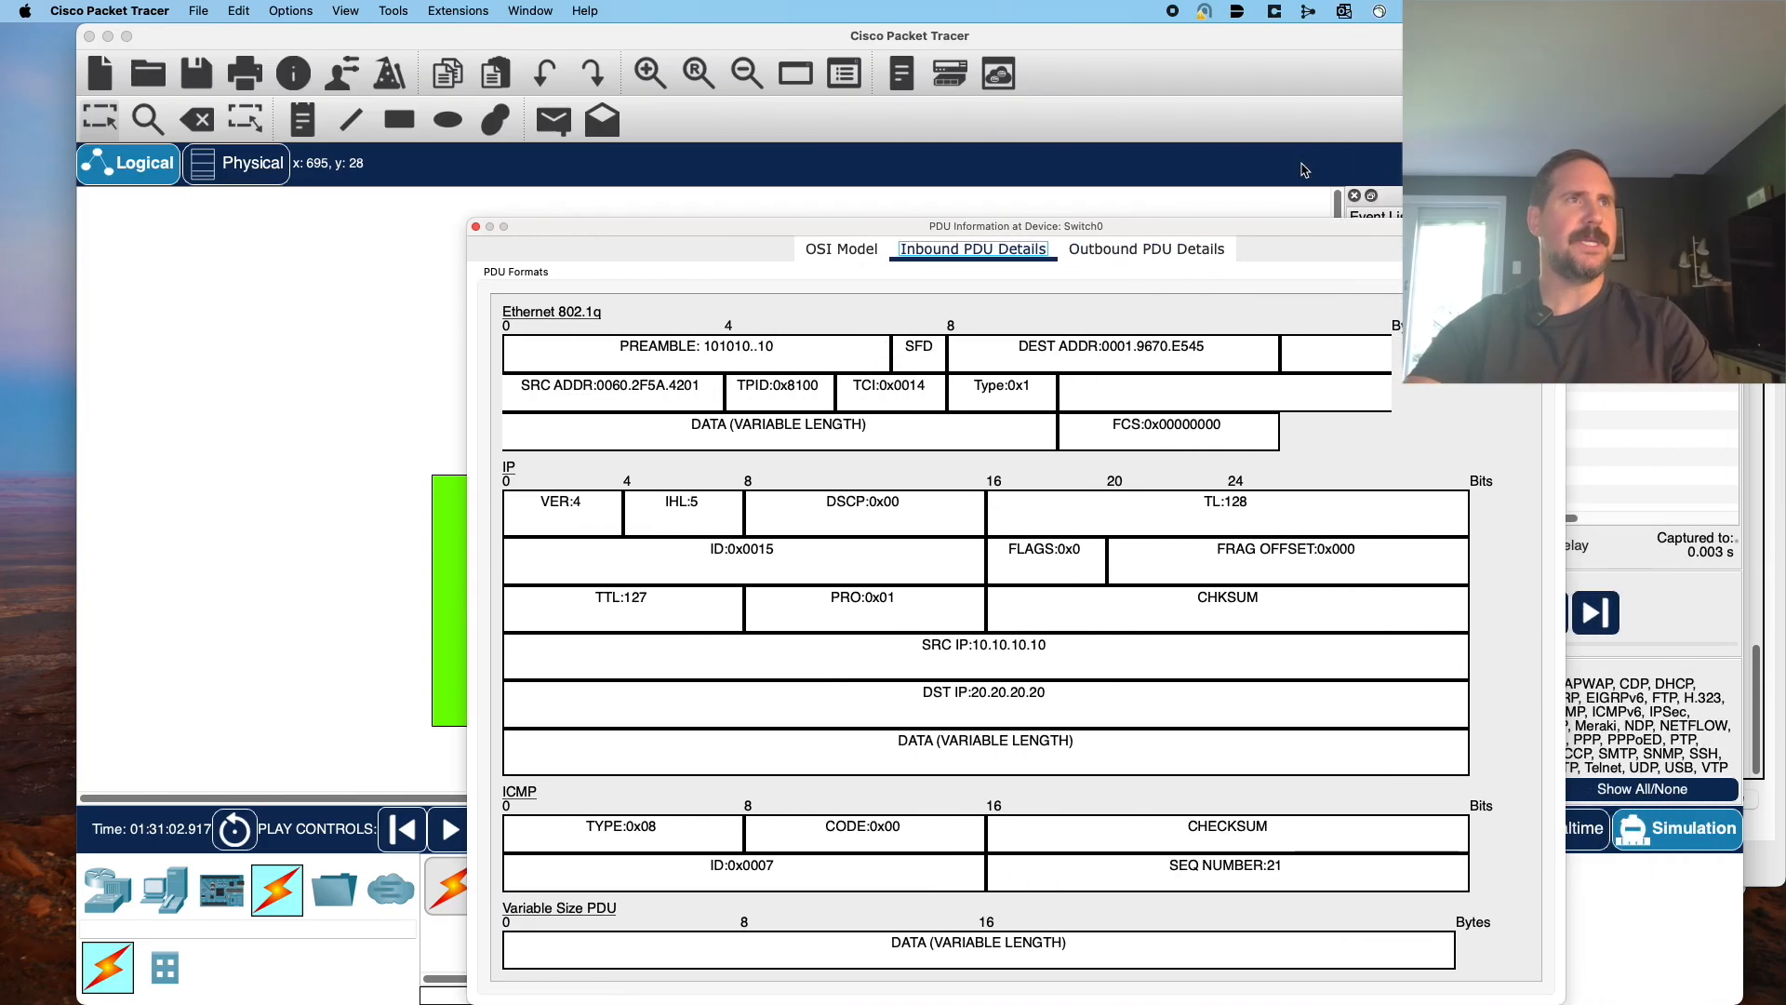
pyautogui.moveTo(739, 384); pyautogui.dragTo(854, 386)
pyautogui.click(742, 385)
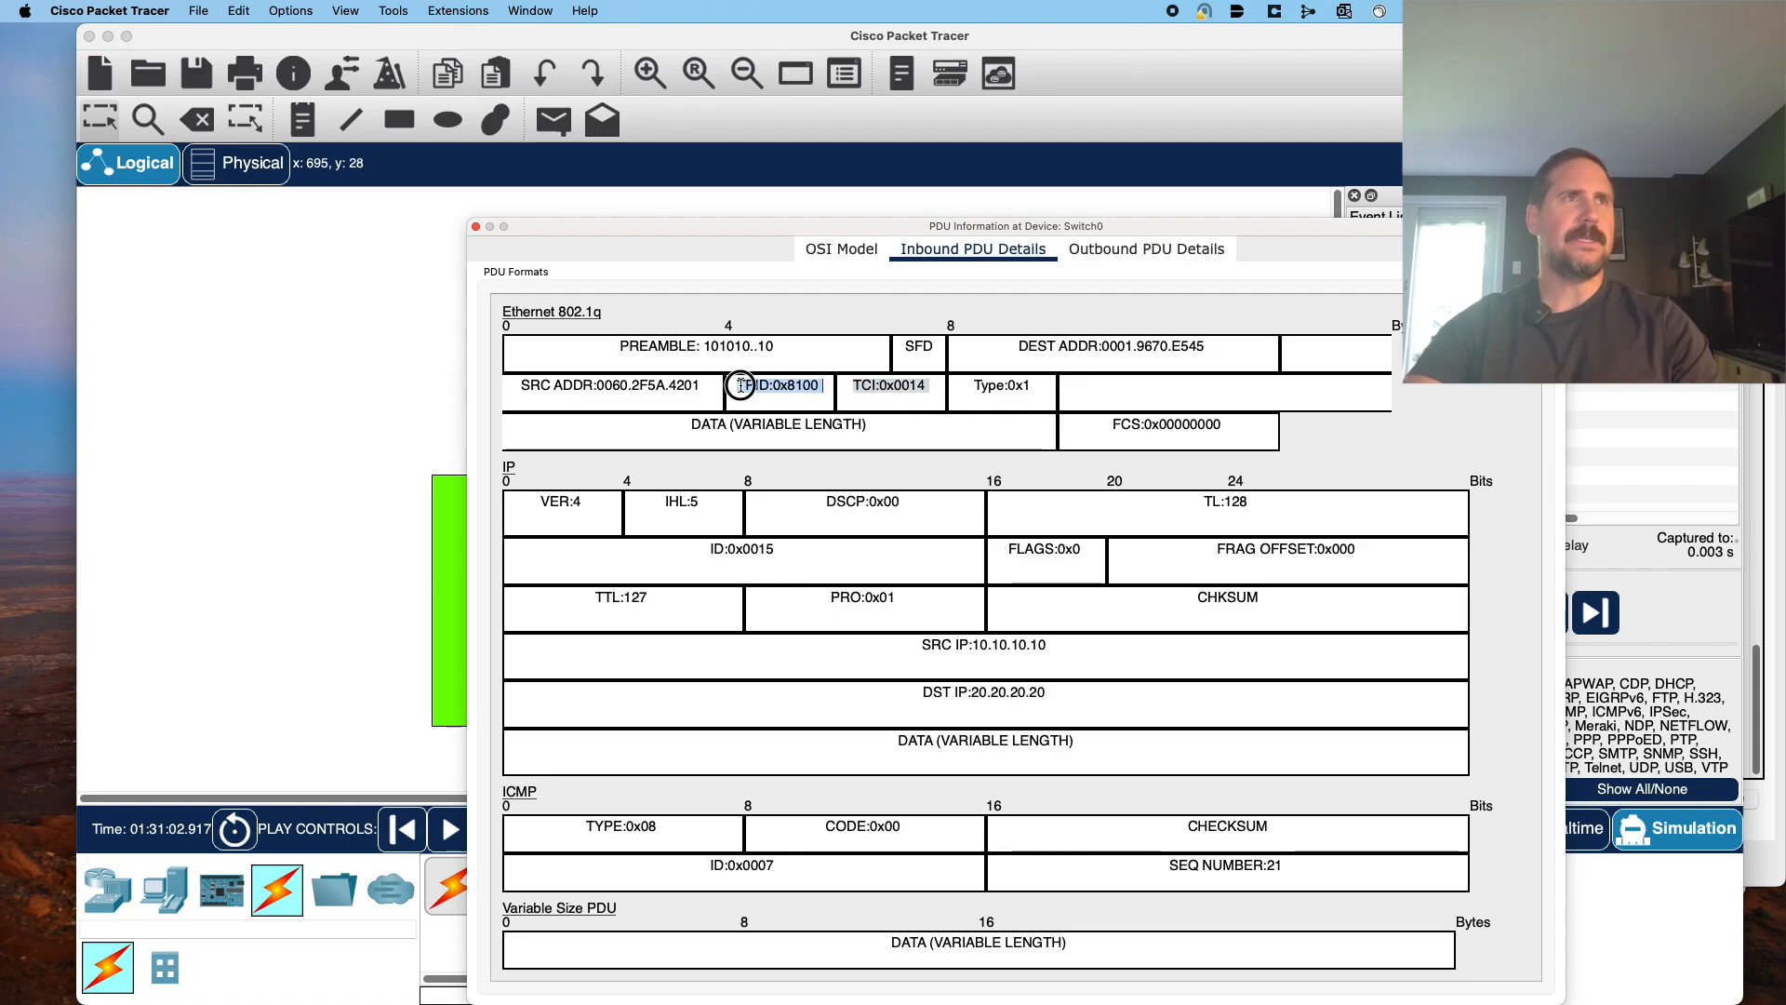
pyautogui.moveTo(742, 385); pyautogui.dragTo(819, 385)
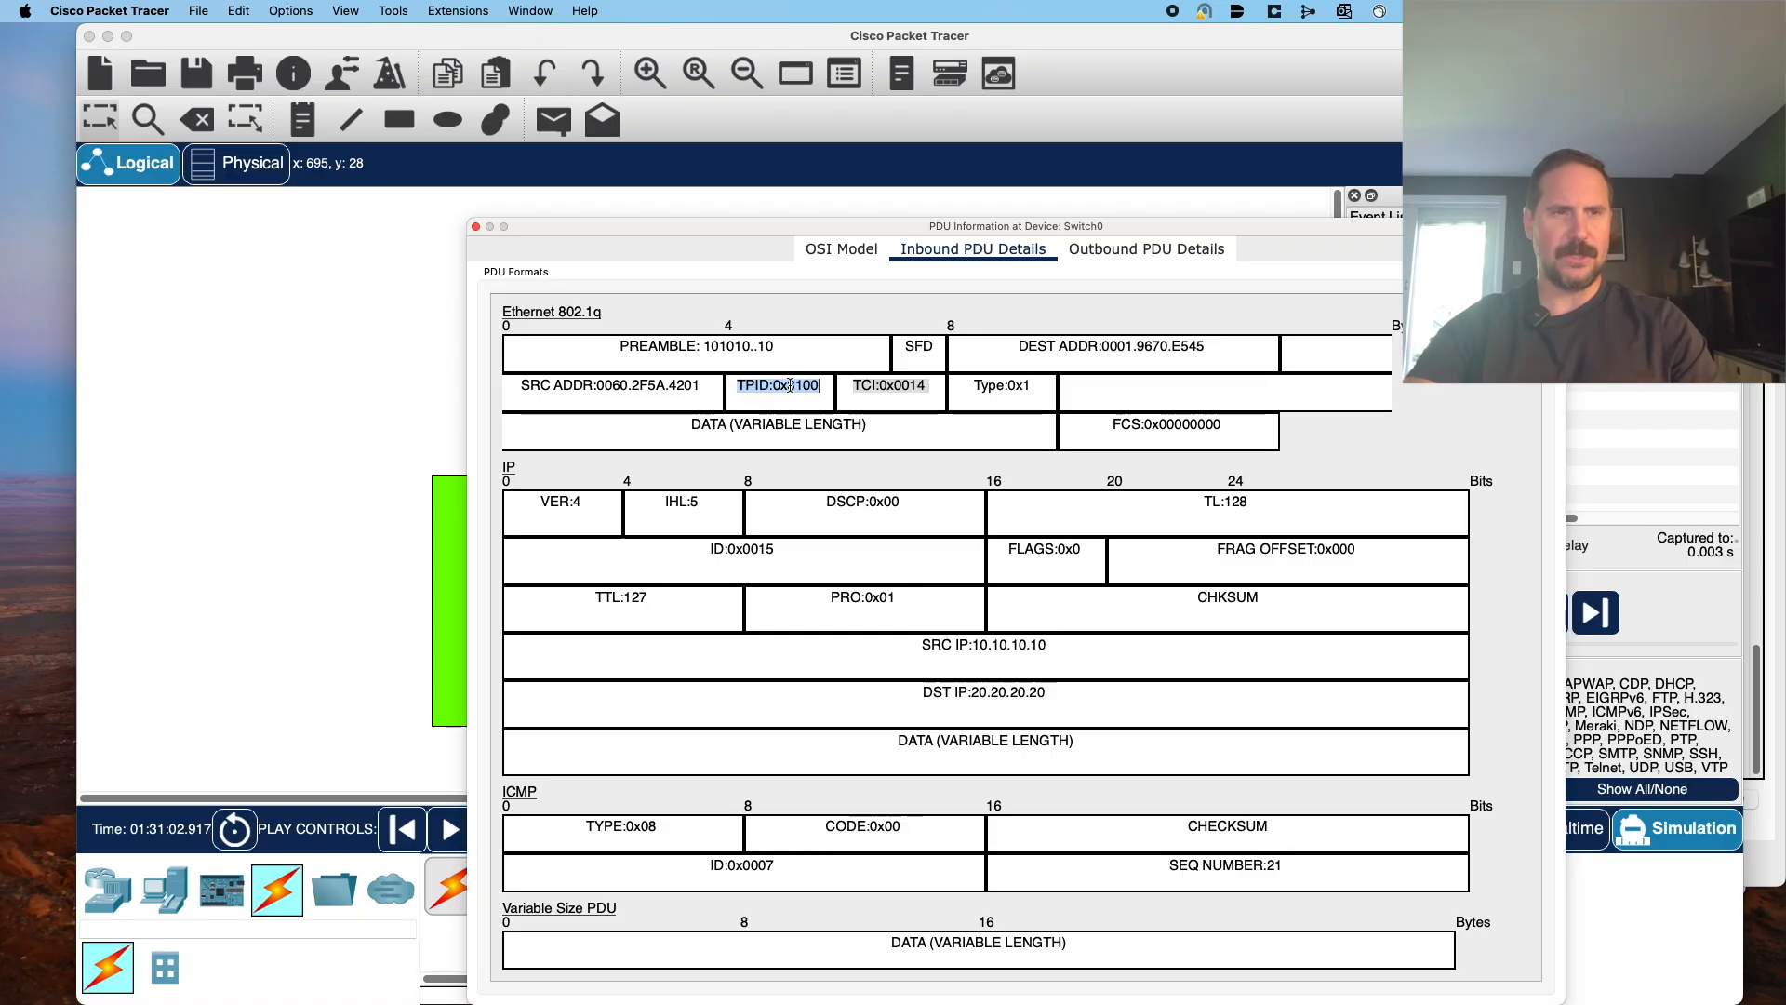
pyautogui.moveTo(792, 385); pyautogui.dragTo(850, 412)
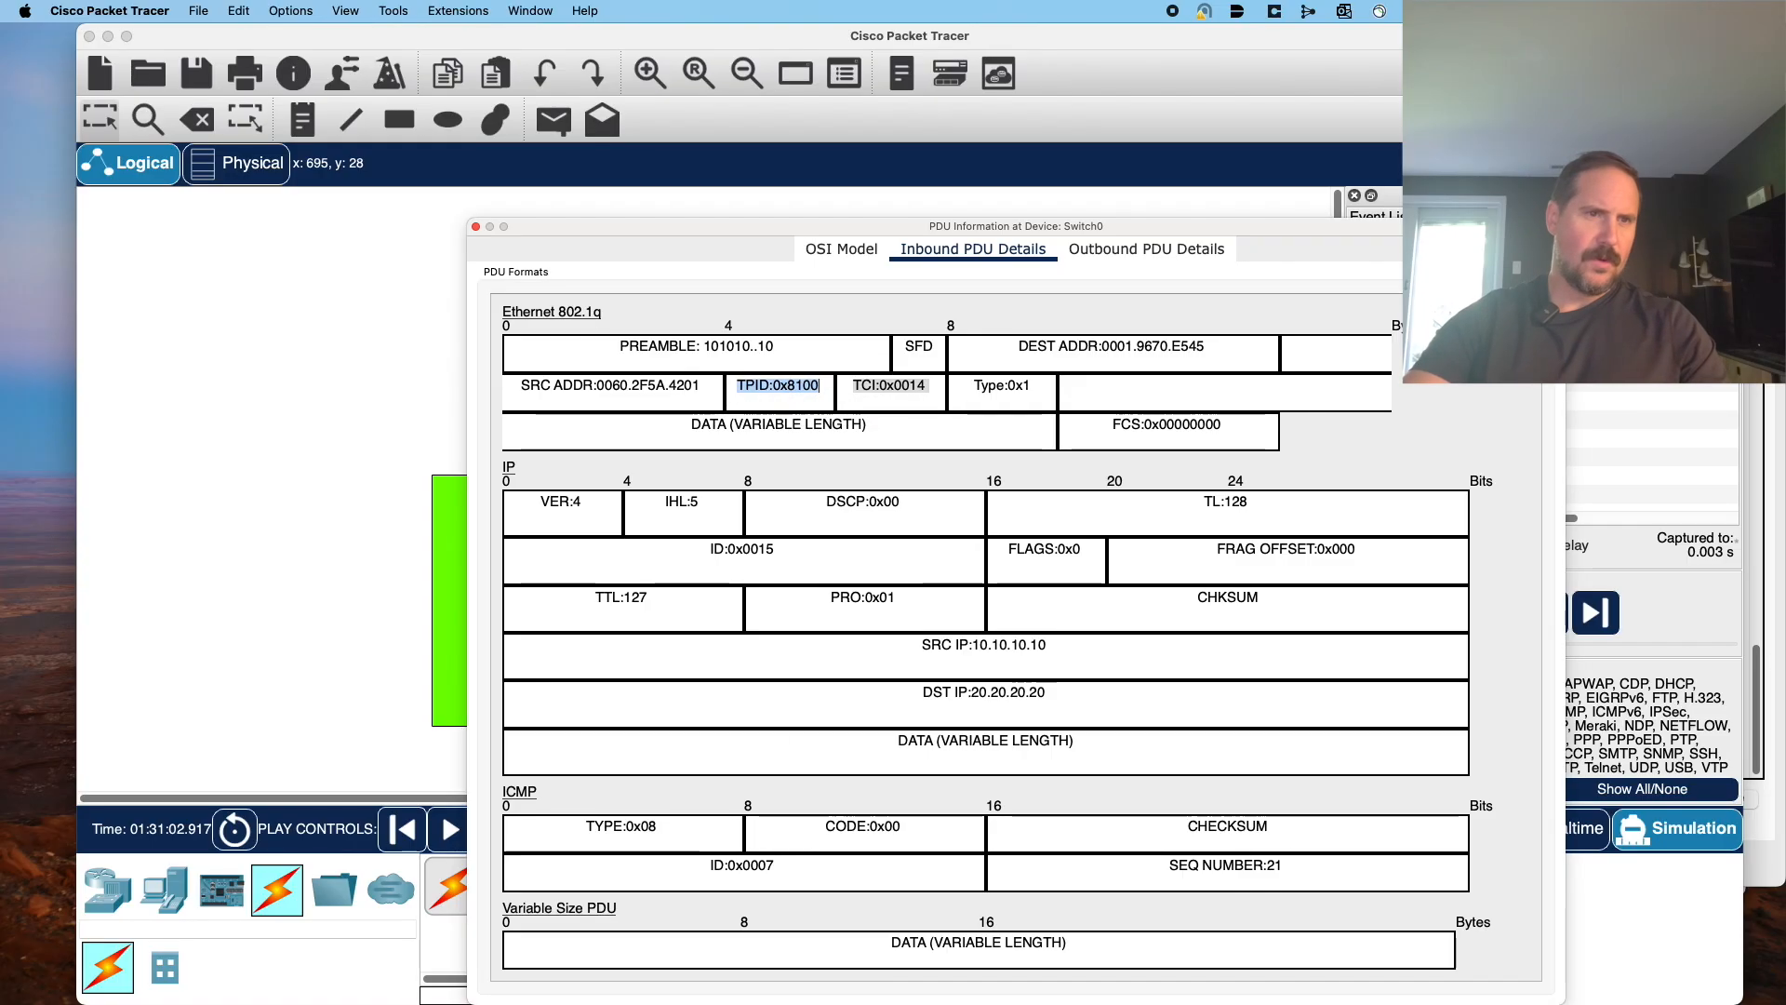
pyautogui.press('super+w')
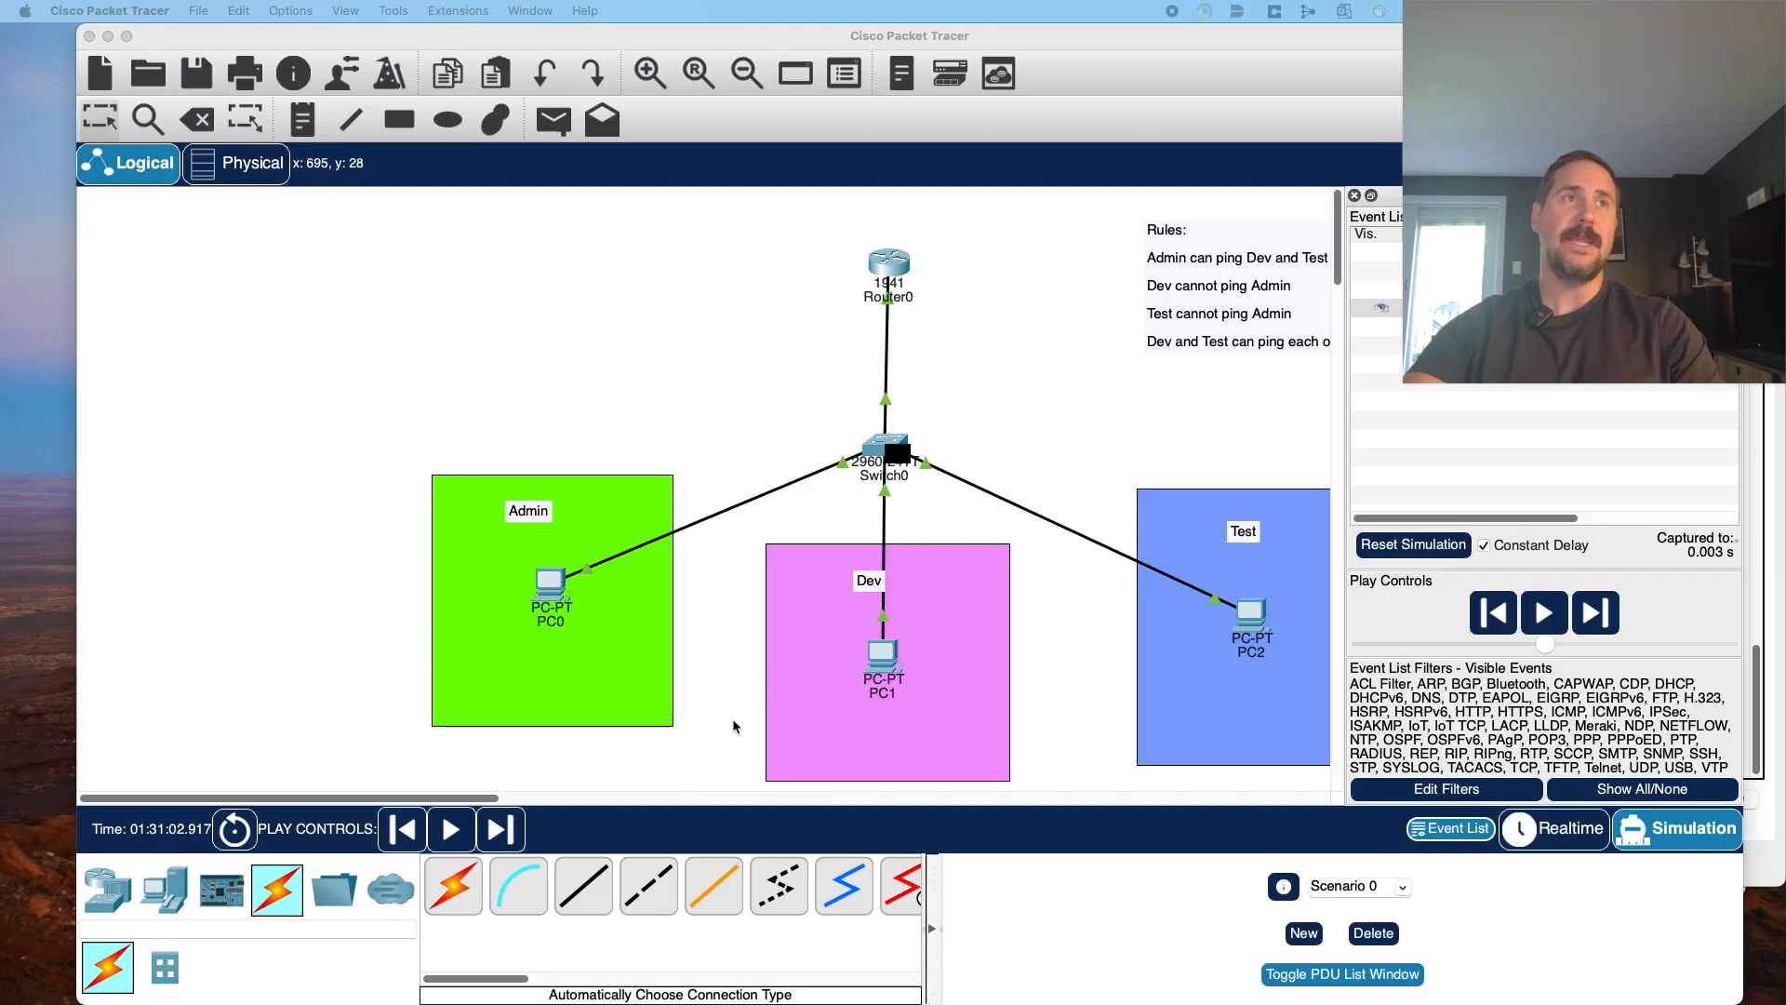
# Reopen the packet at Switch0 and review its enlarged inbound PDU details for the 802.1q tag once more.
pyautogui.click(898, 453)
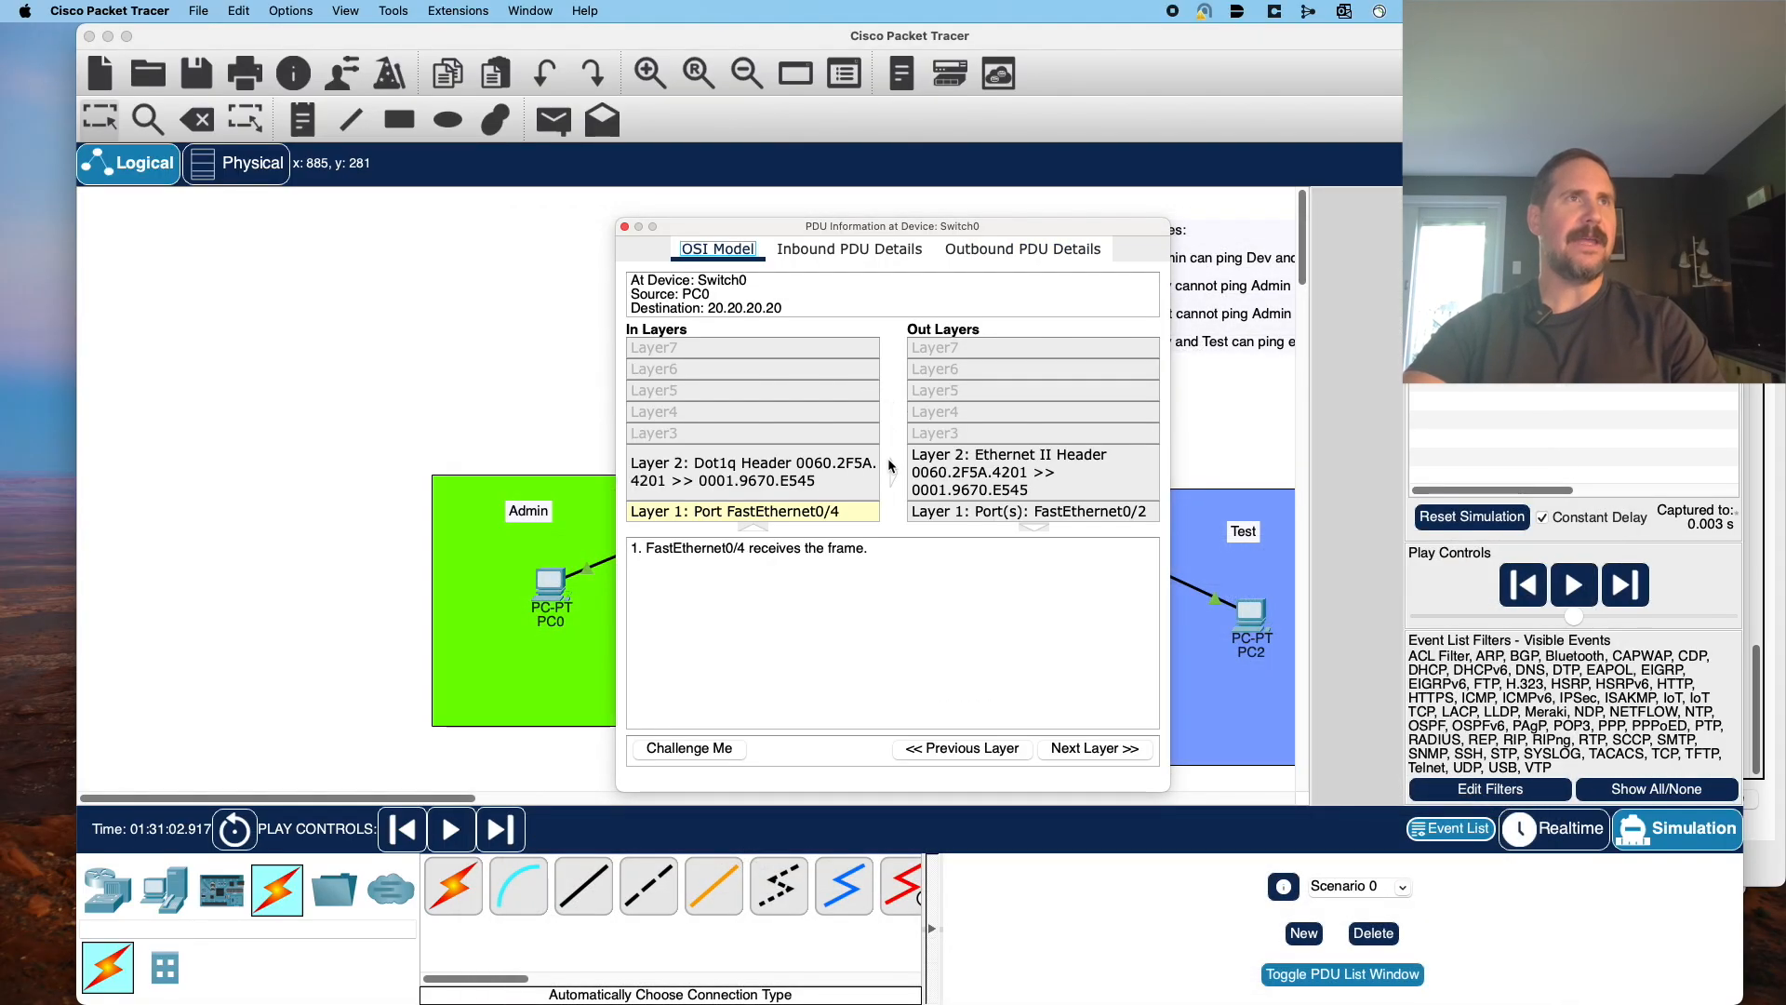
pyautogui.click(849, 249)
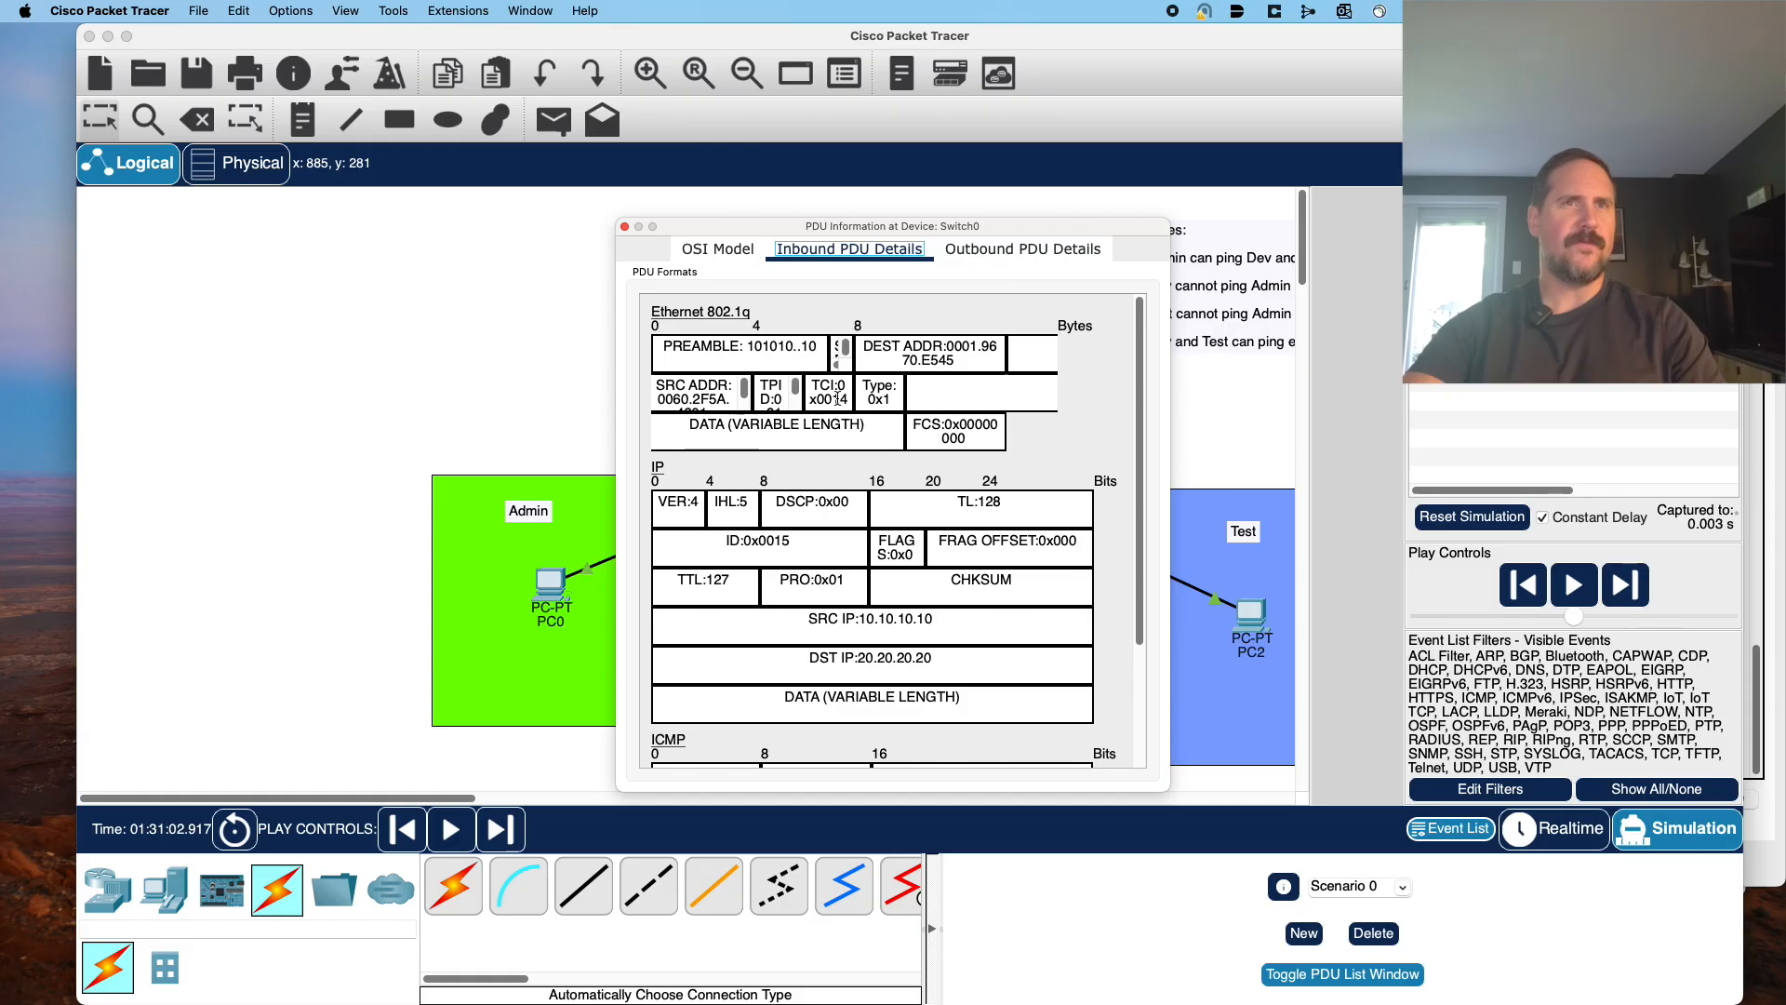
pyautogui.moveTo(1168, 790); pyautogui.dragTo(1489, 872)
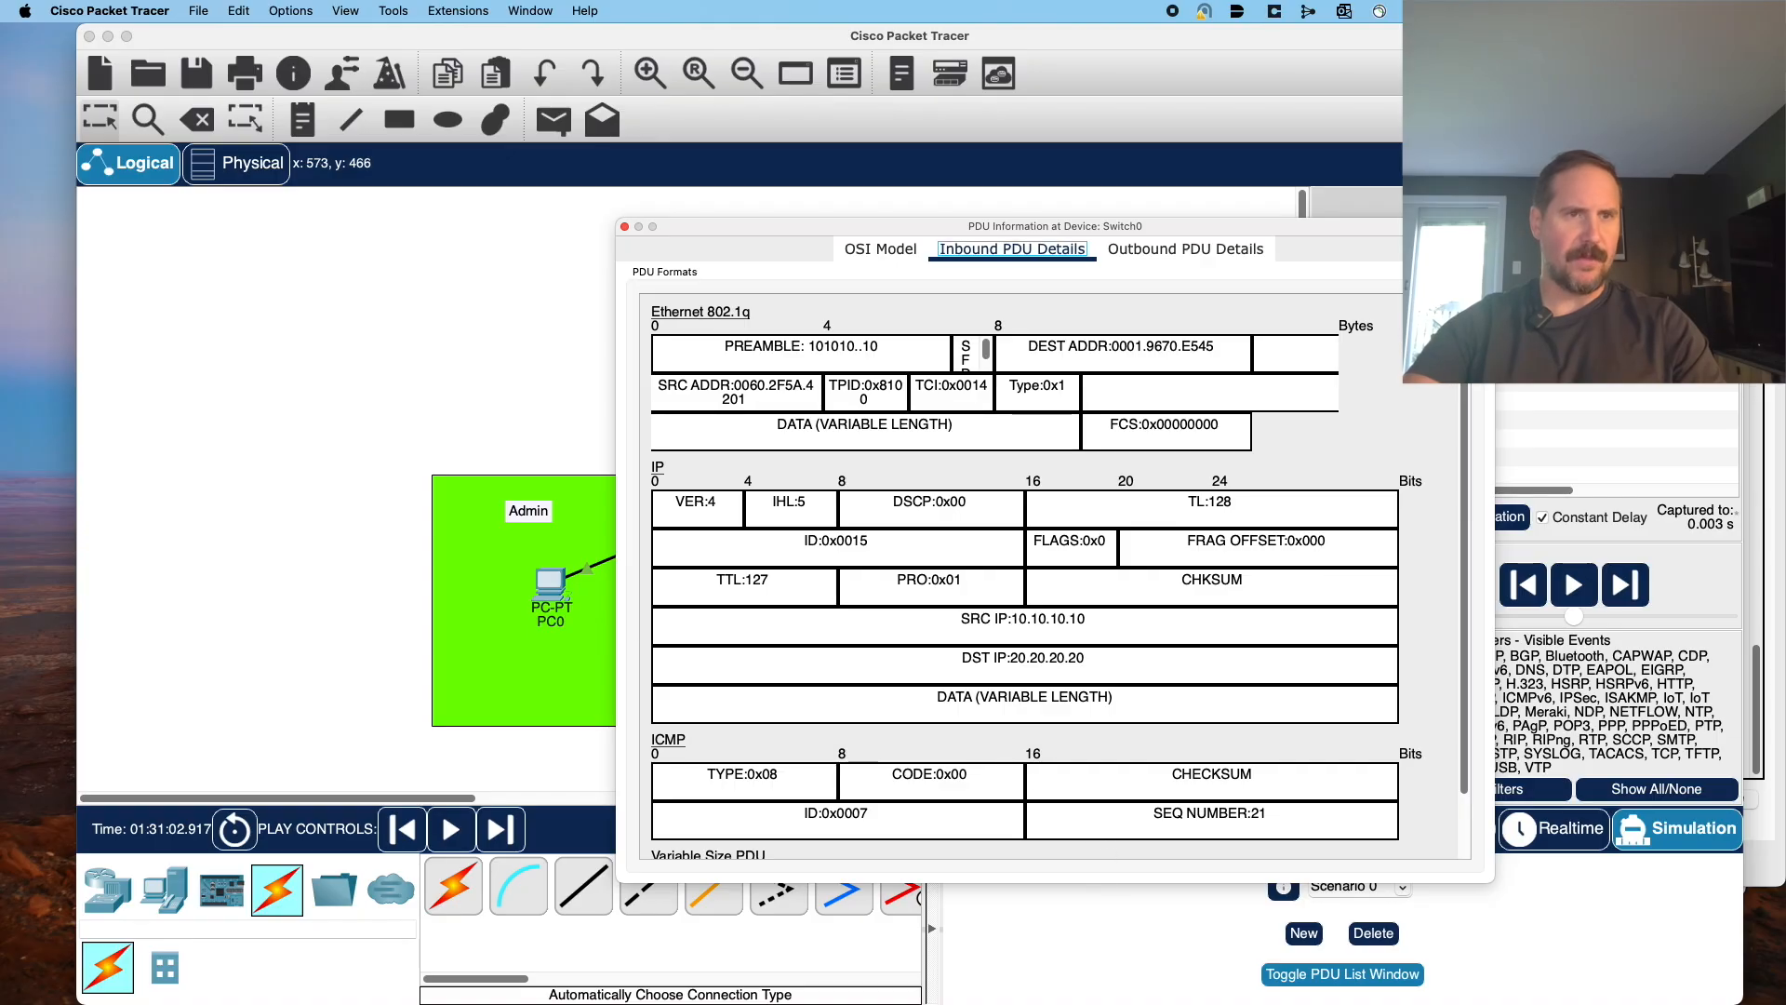
pyautogui.press('super+Tab')
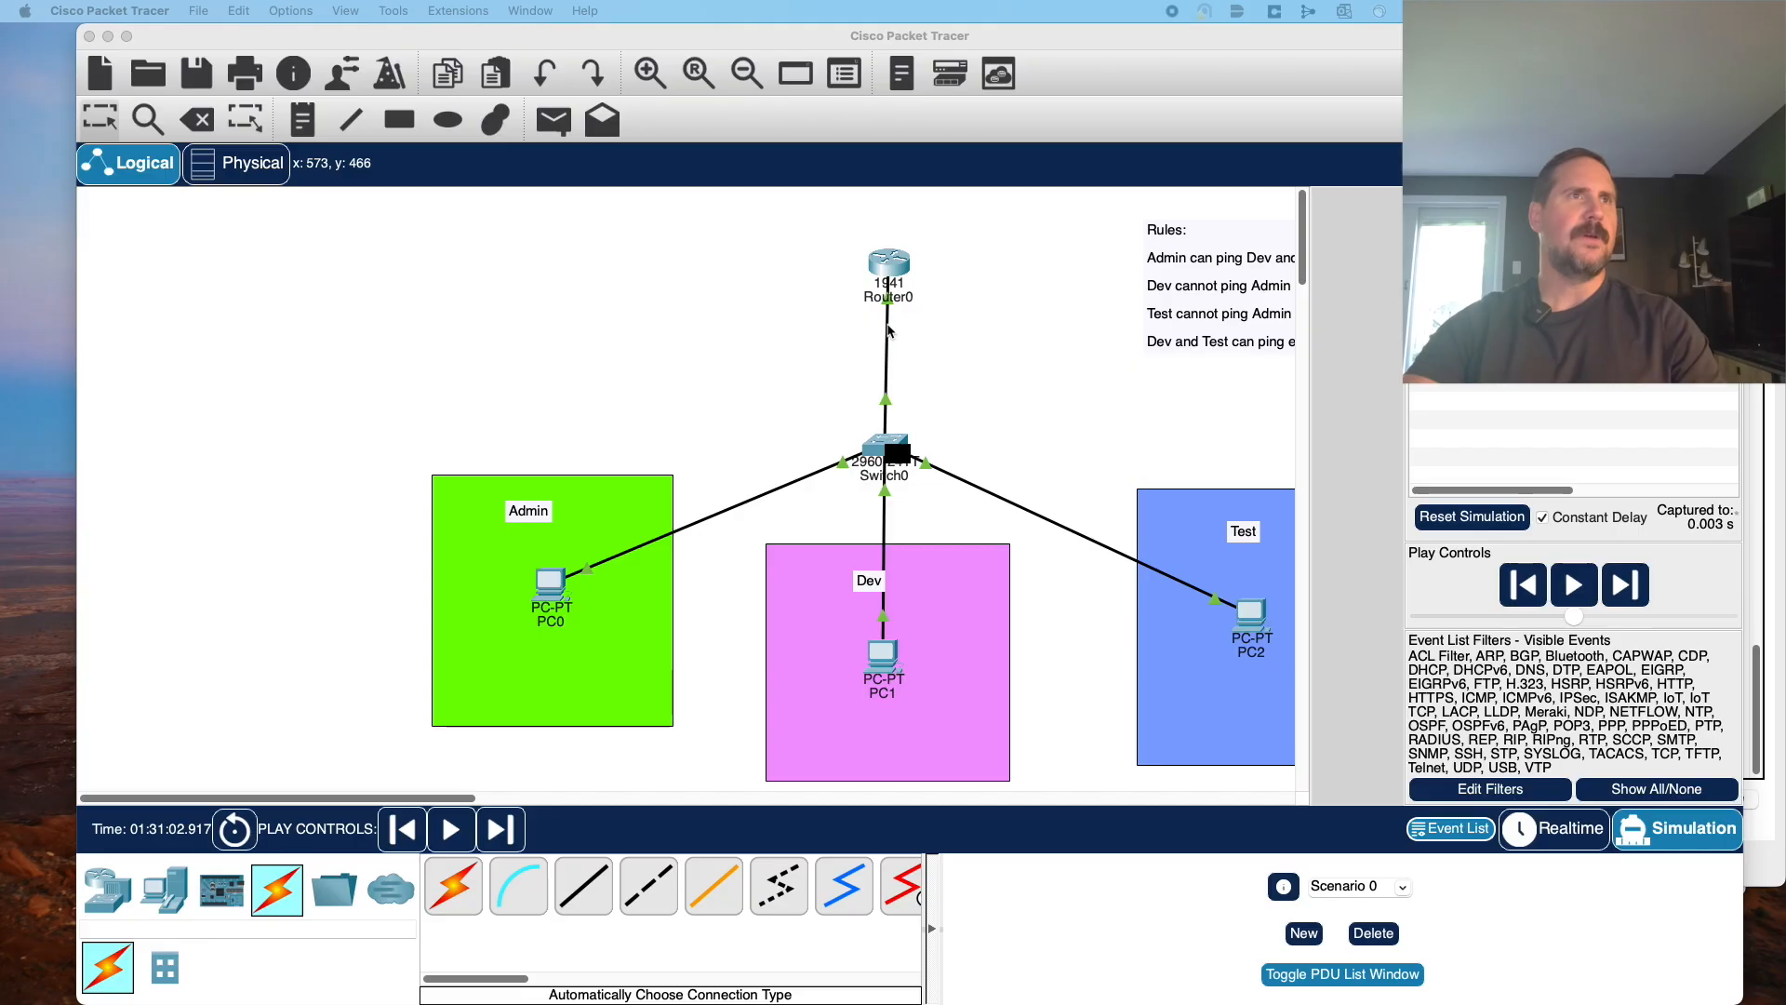
pyautogui.click(899, 454)
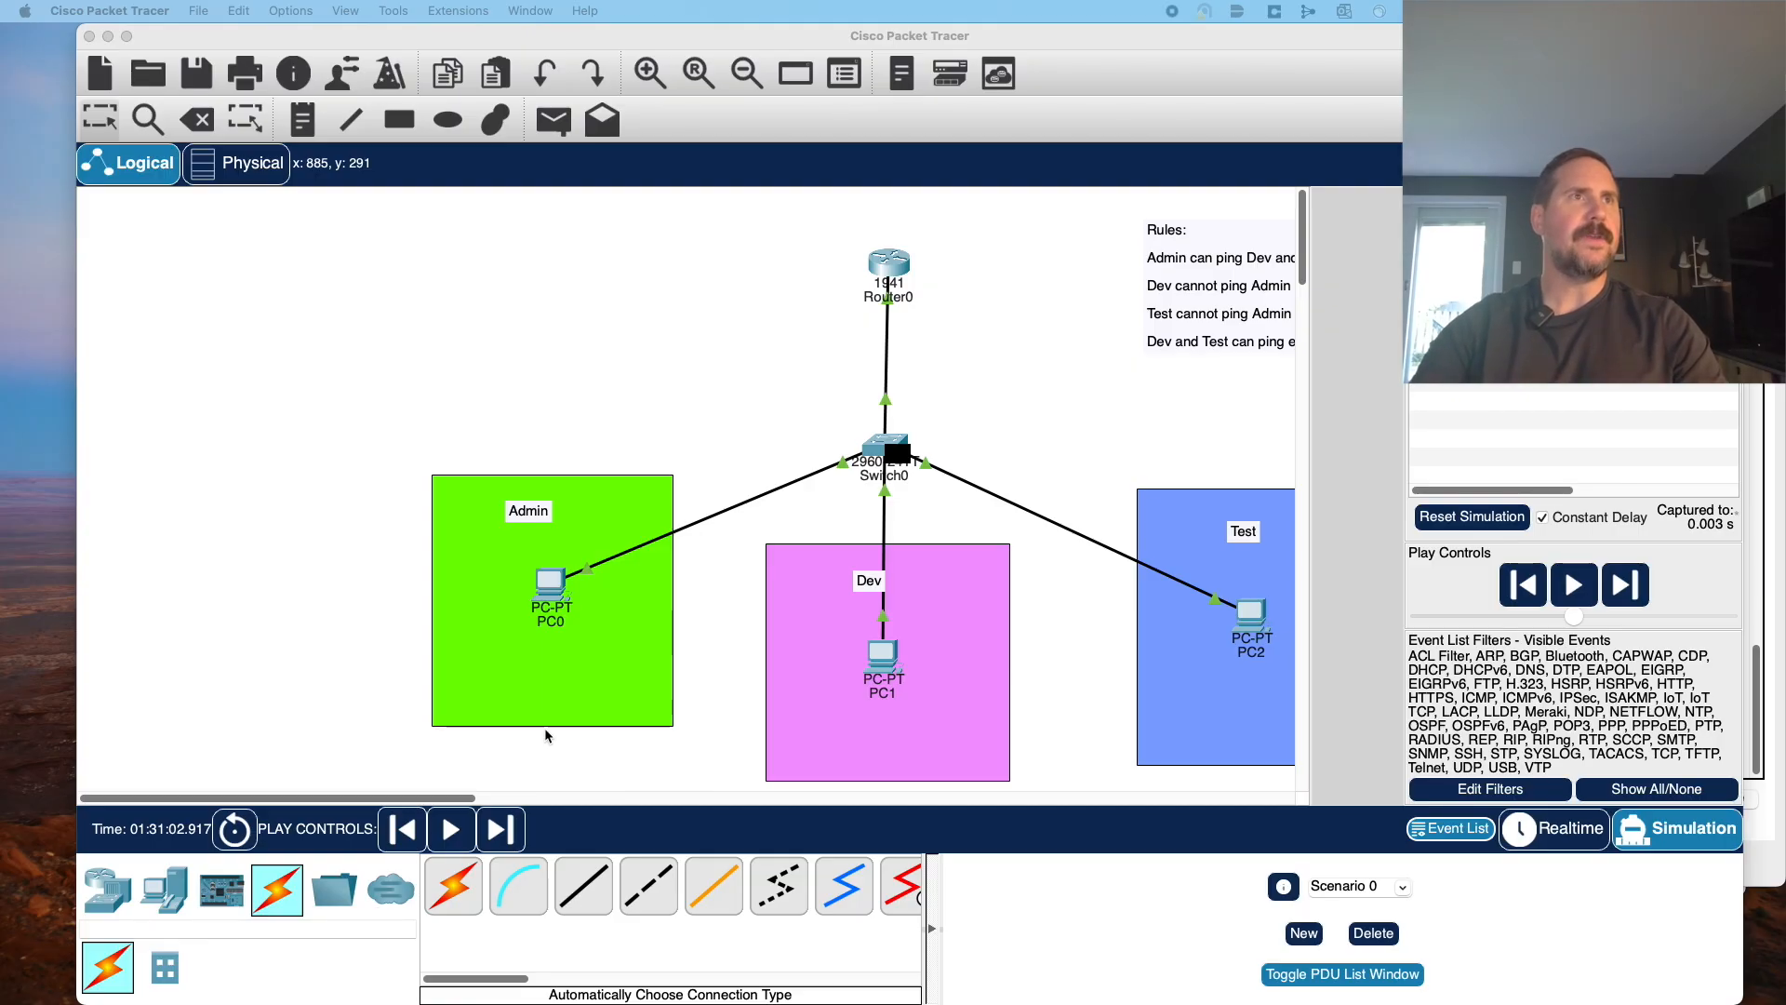
# Compare the inbound and outbound PDU details of the packet at Switch0, focusing on the TCI field of the inbound 802.1q header.
pyautogui.click(901, 460)
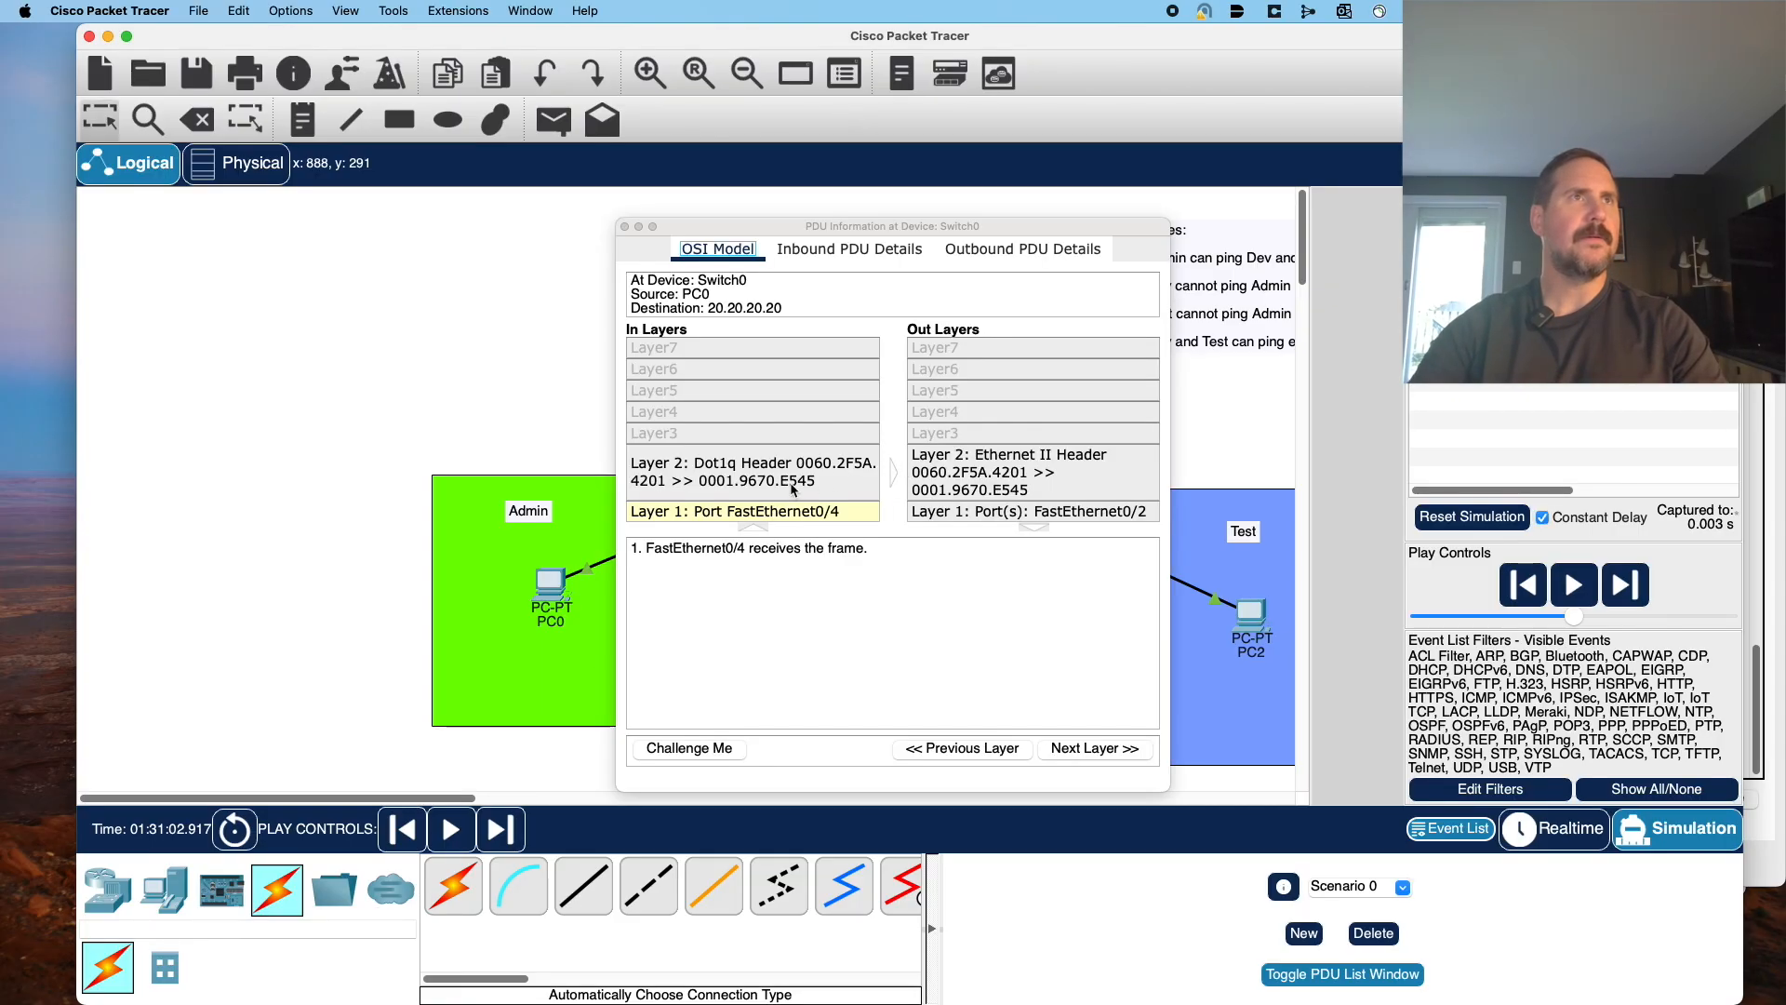
pyautogui.click(850, 249)
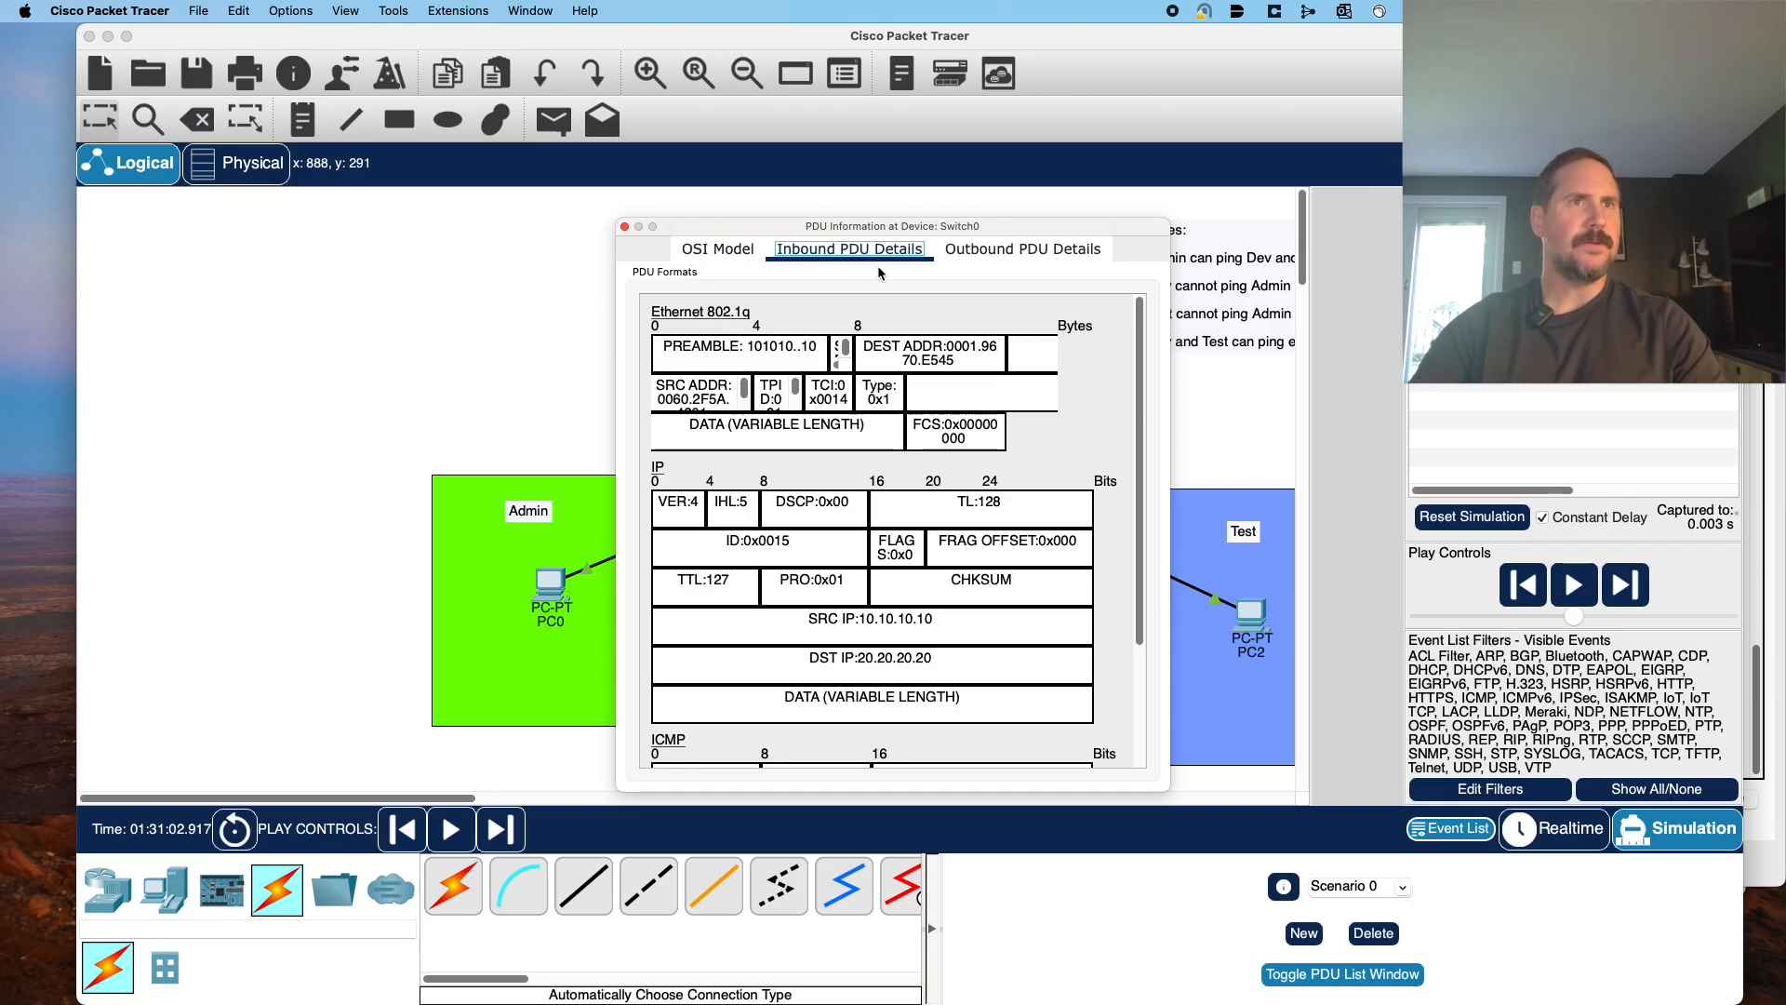
pyautogui.moveTo(1170, 789); pyautogui.dragTo(1508, 869)
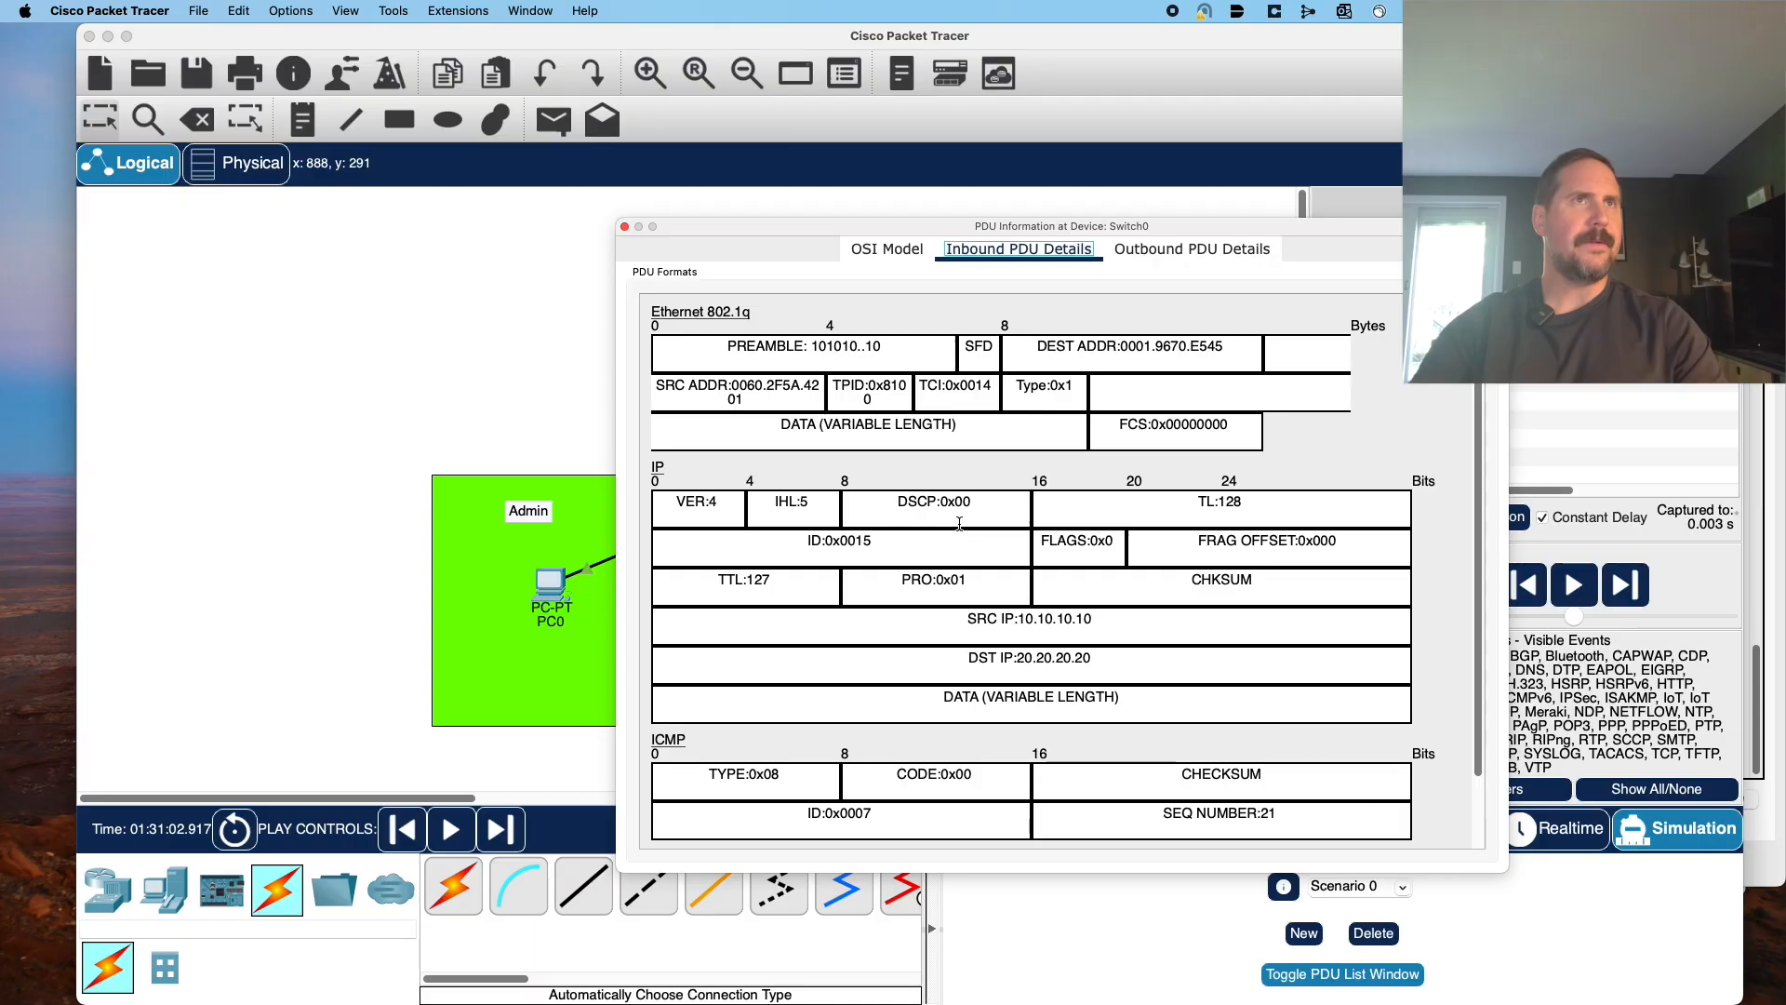
pyautogui.click(1139, 253)
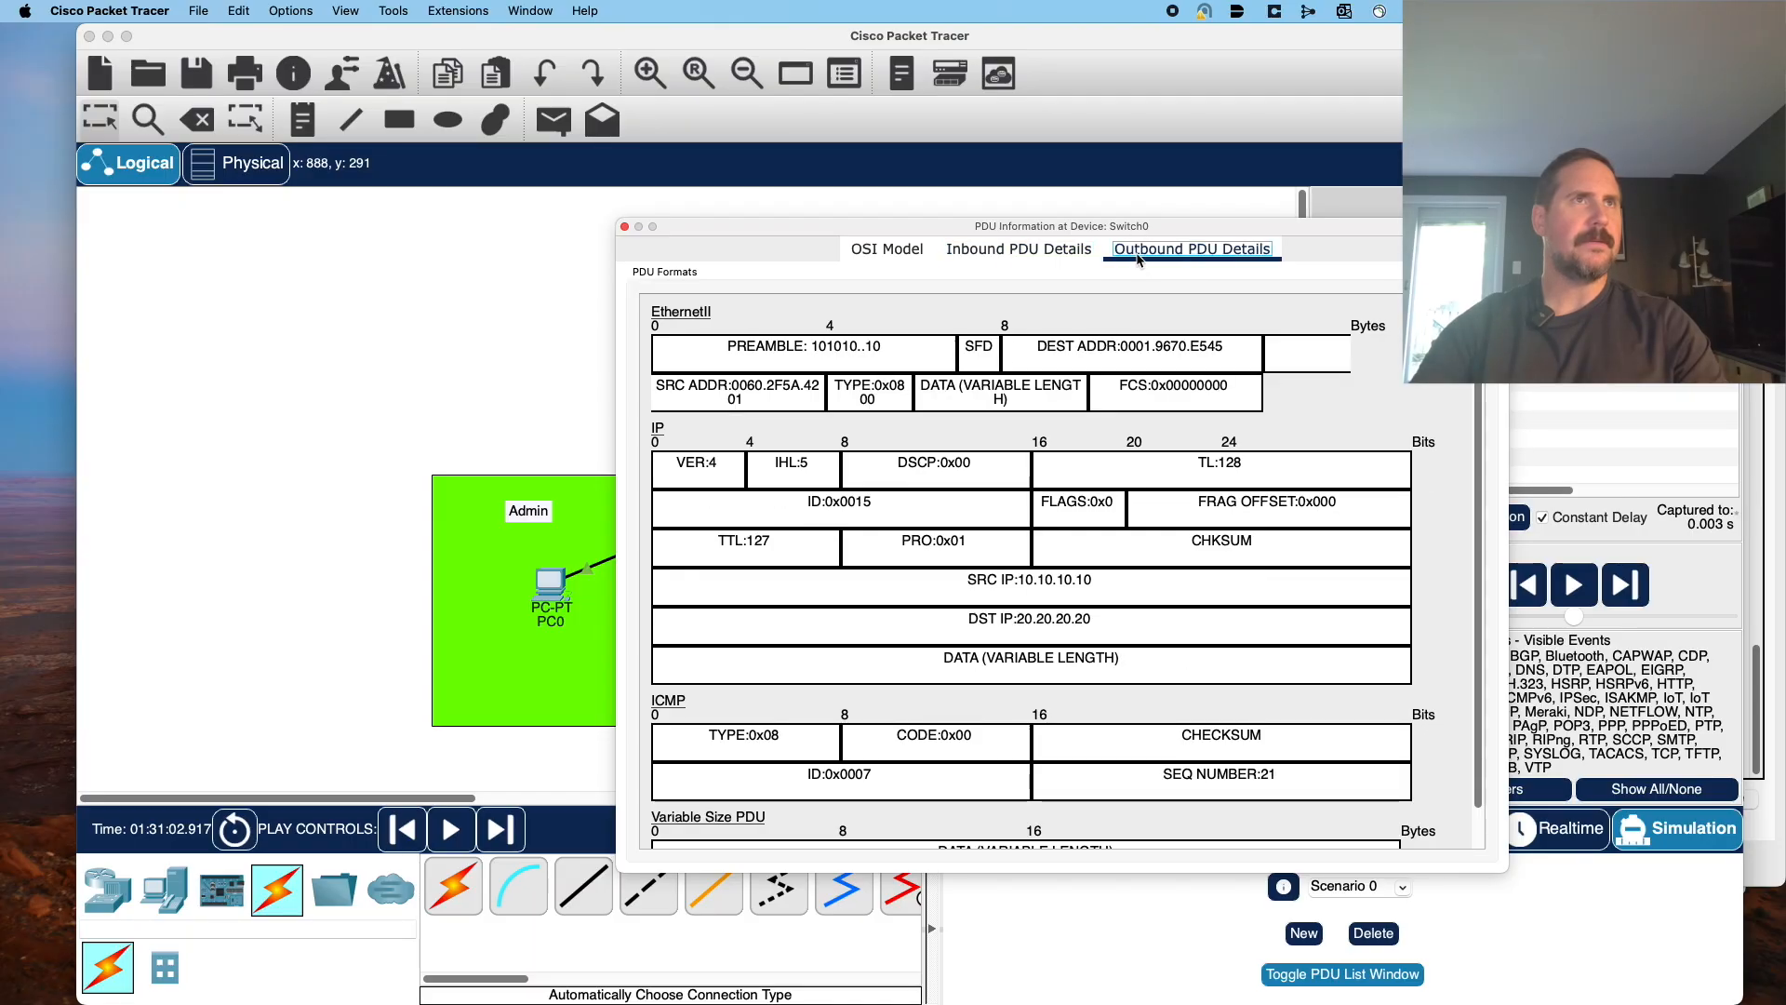
pyautogui.click(1004, 256)
pyautogui.moveTo(919, 387); pyautogui.dragTo(994, 392)
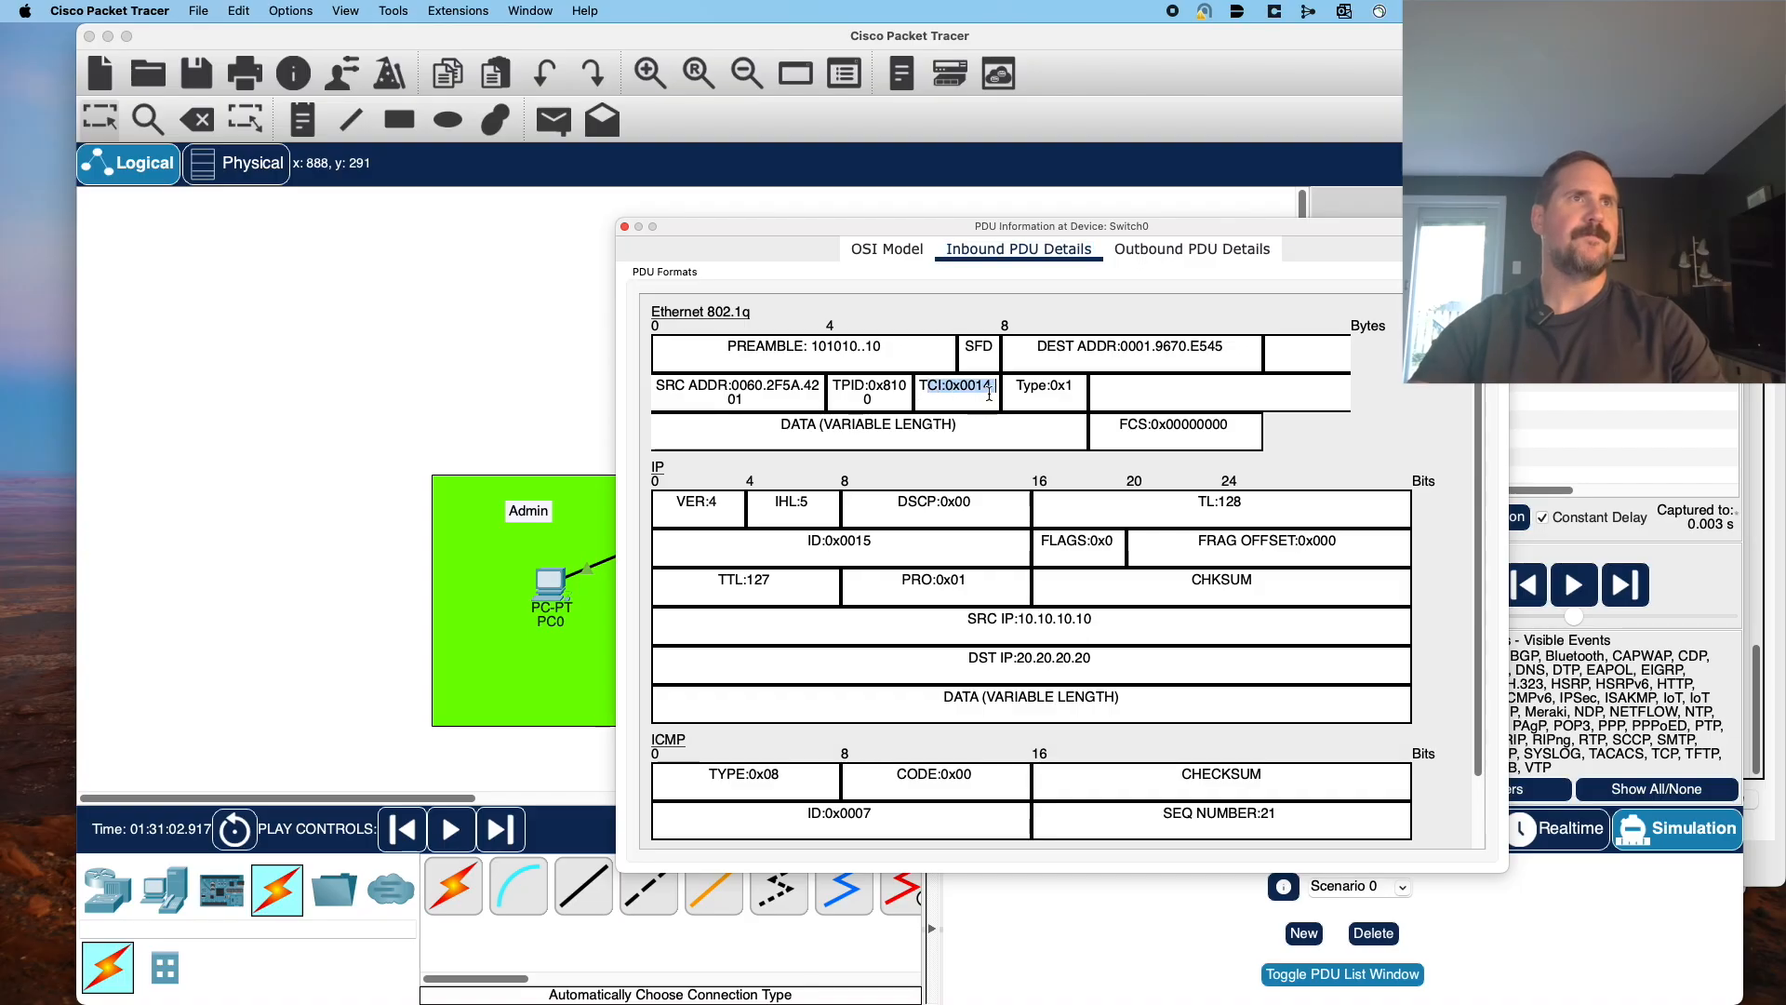
pyautogui.click(959, 398)
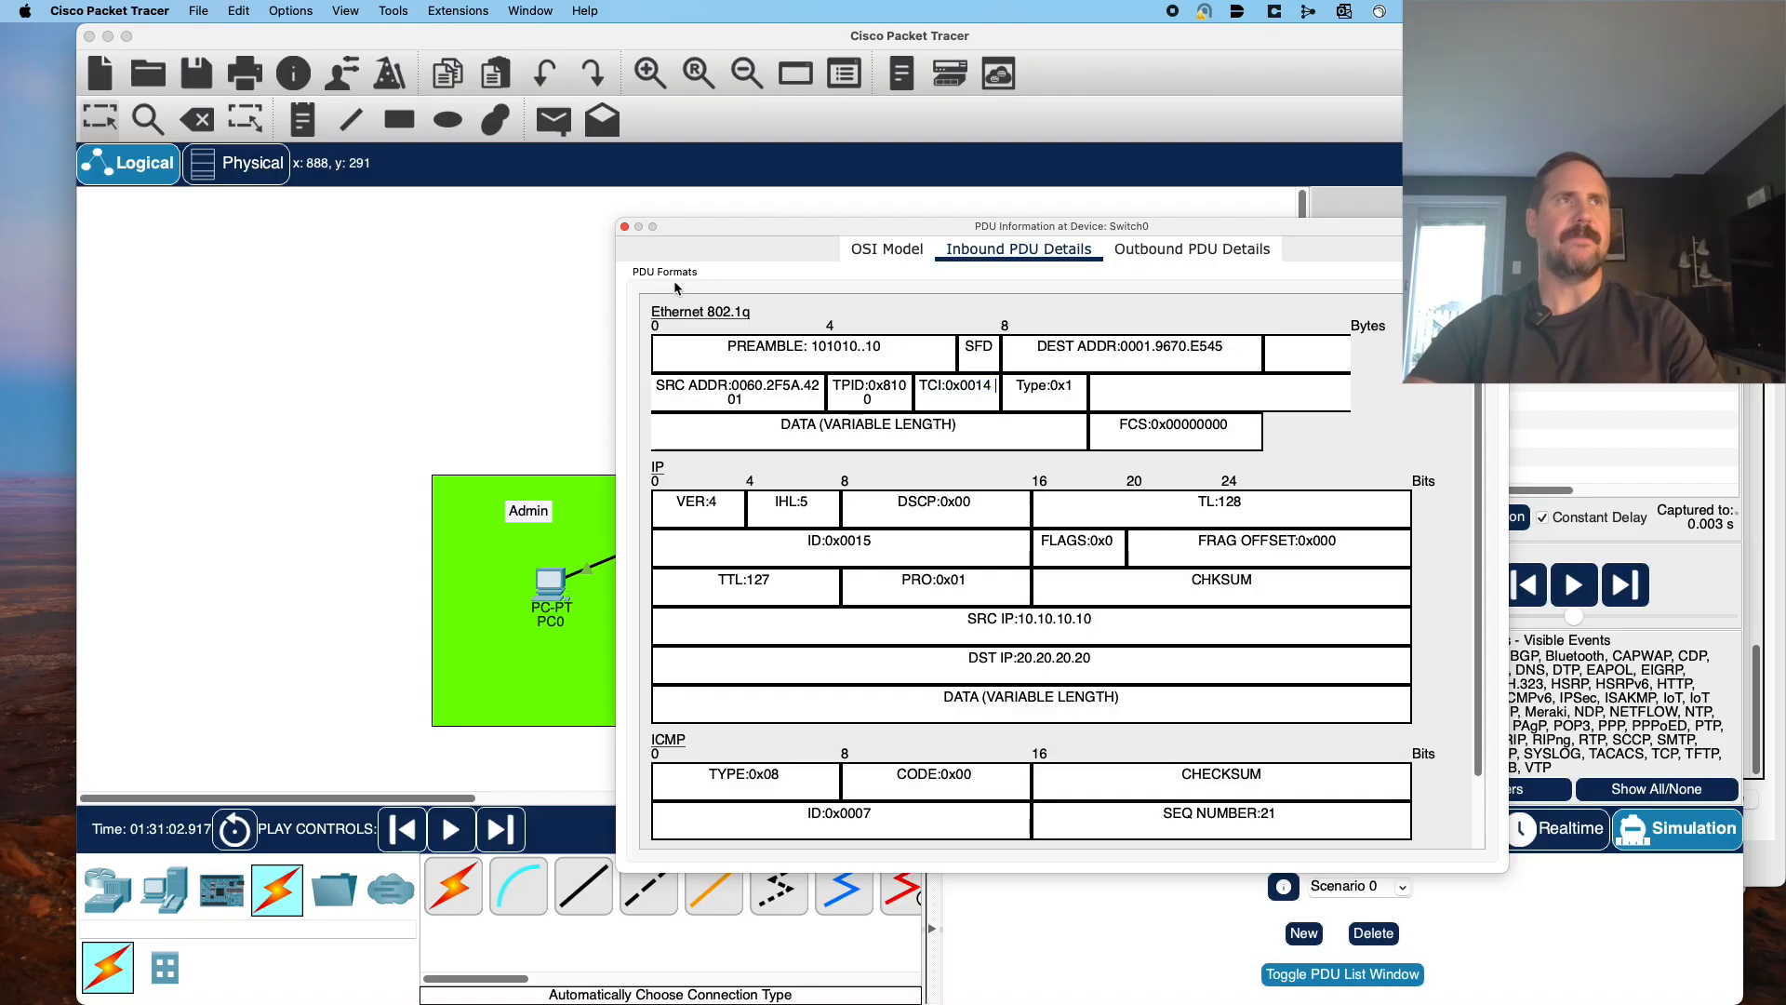
pyautogui.click(625, 228)
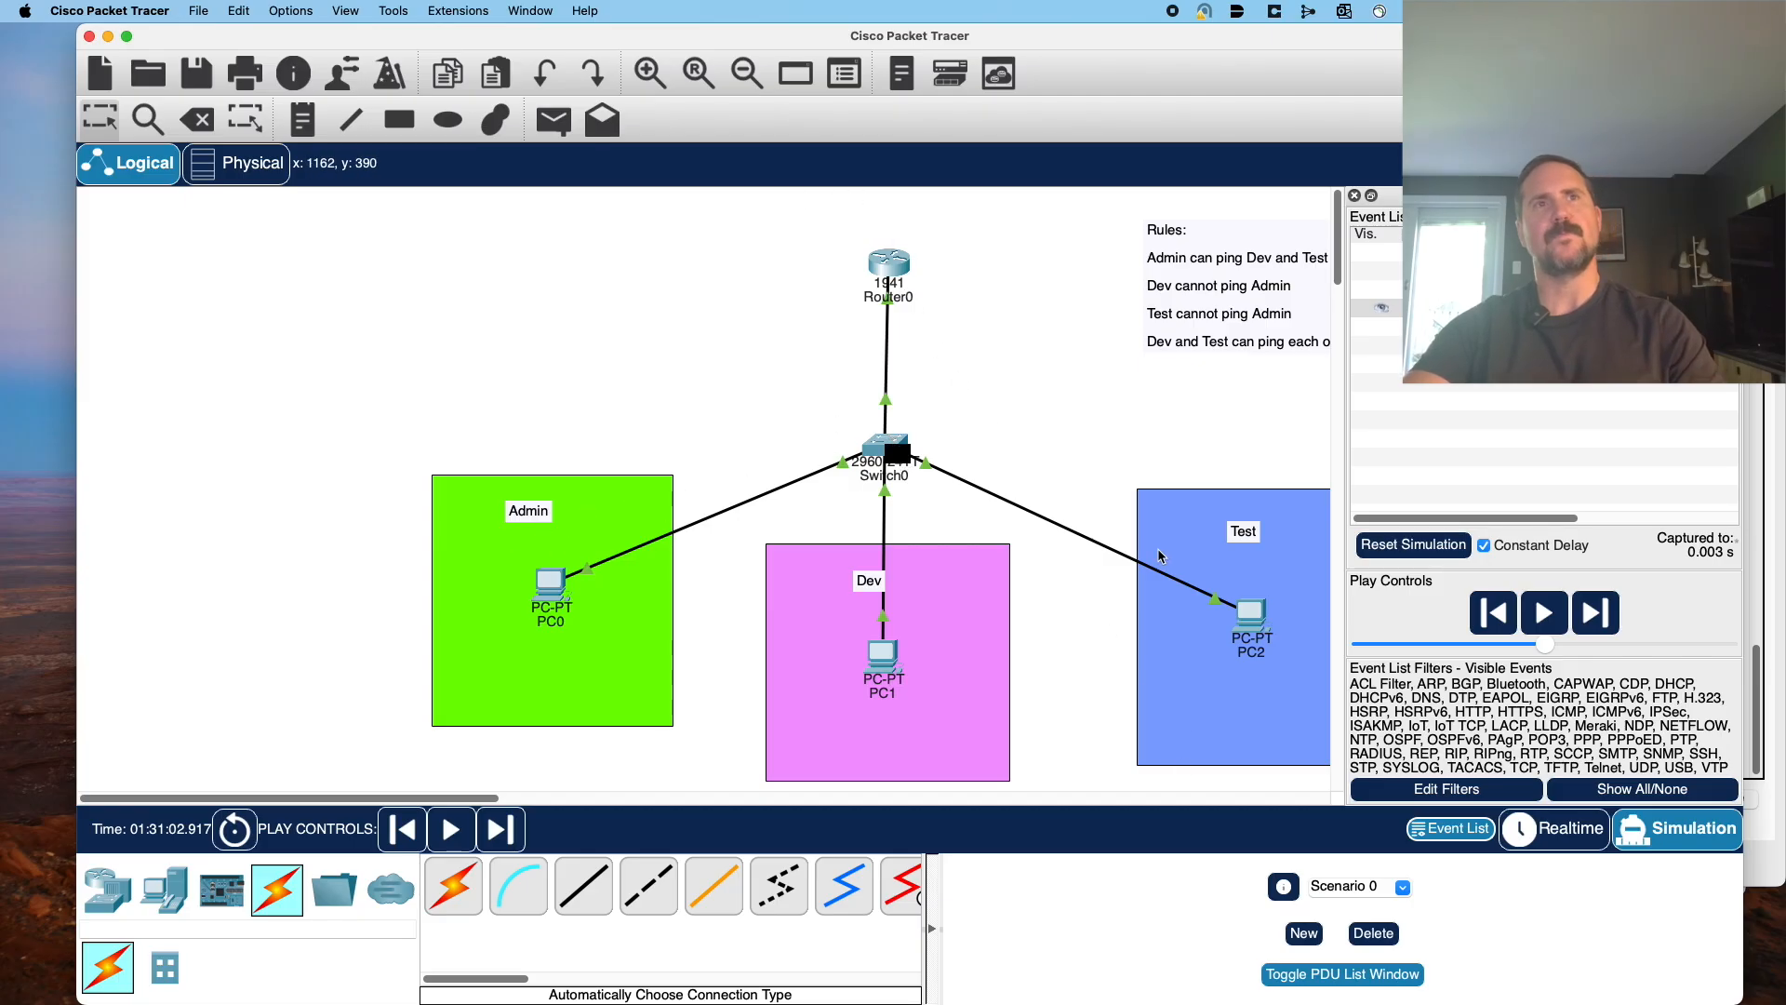
# Play the remaining simulation events and return the network to Realtime mode.
pyautogui.click(1550, 618)
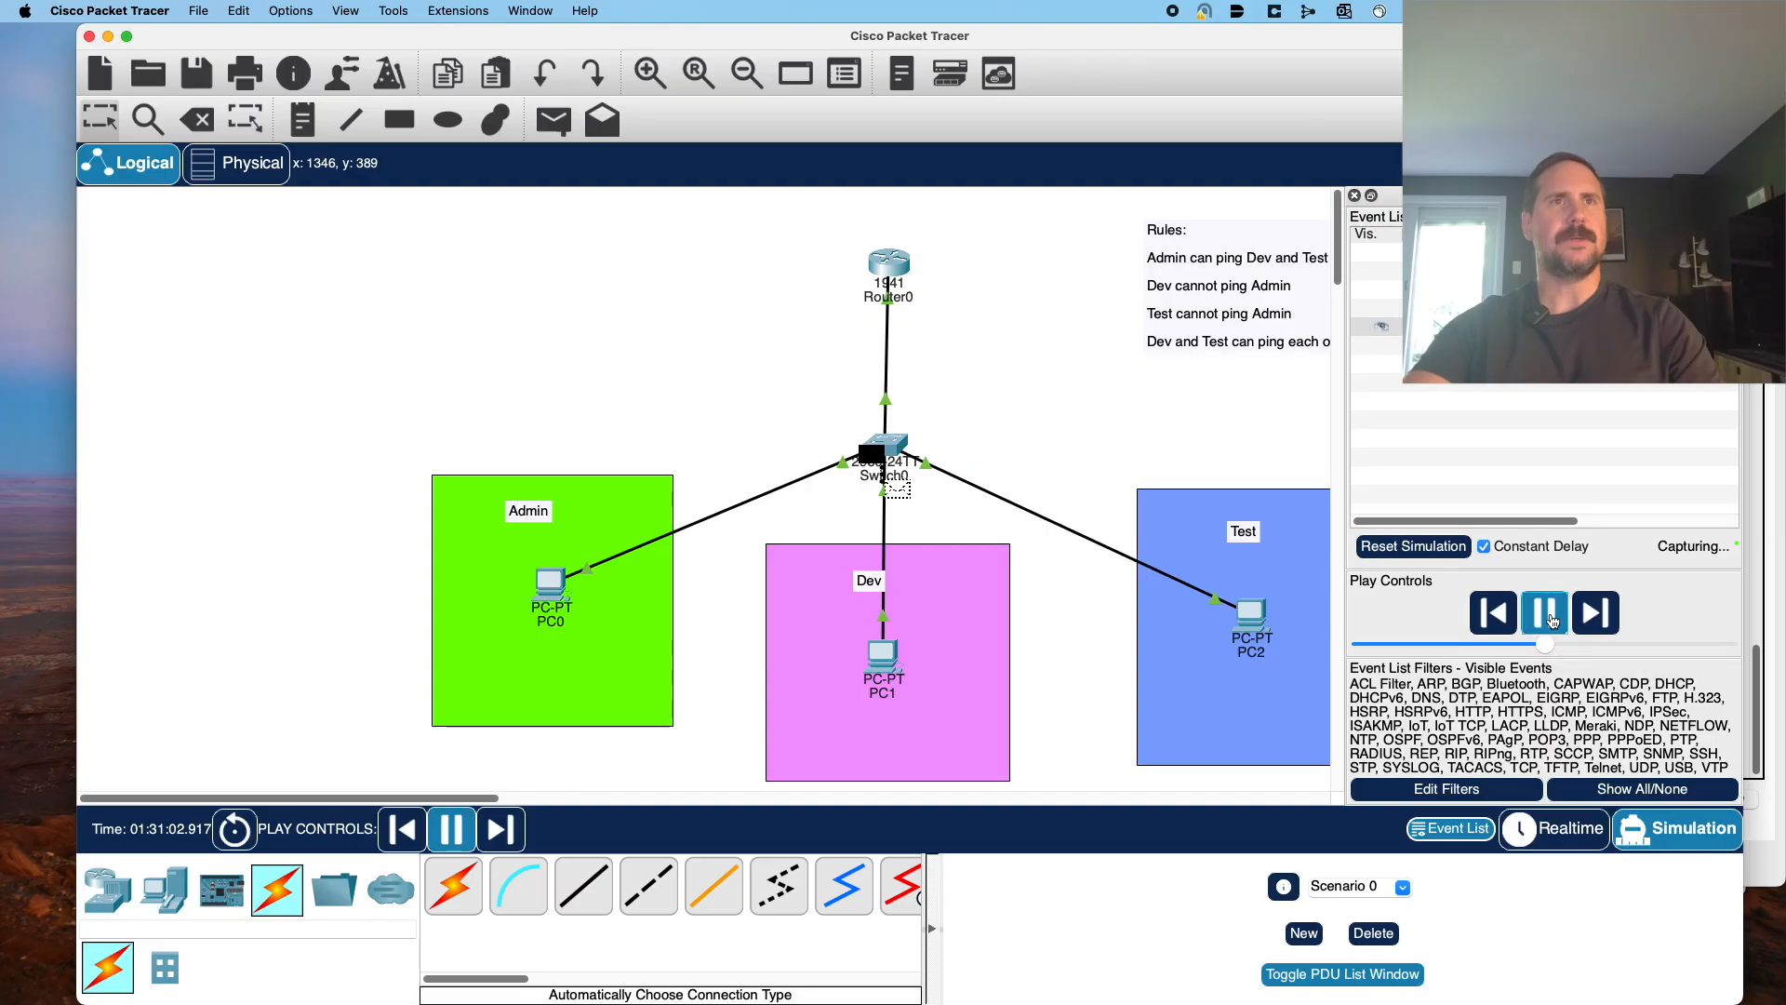
pyautogui.click(1559, 828)
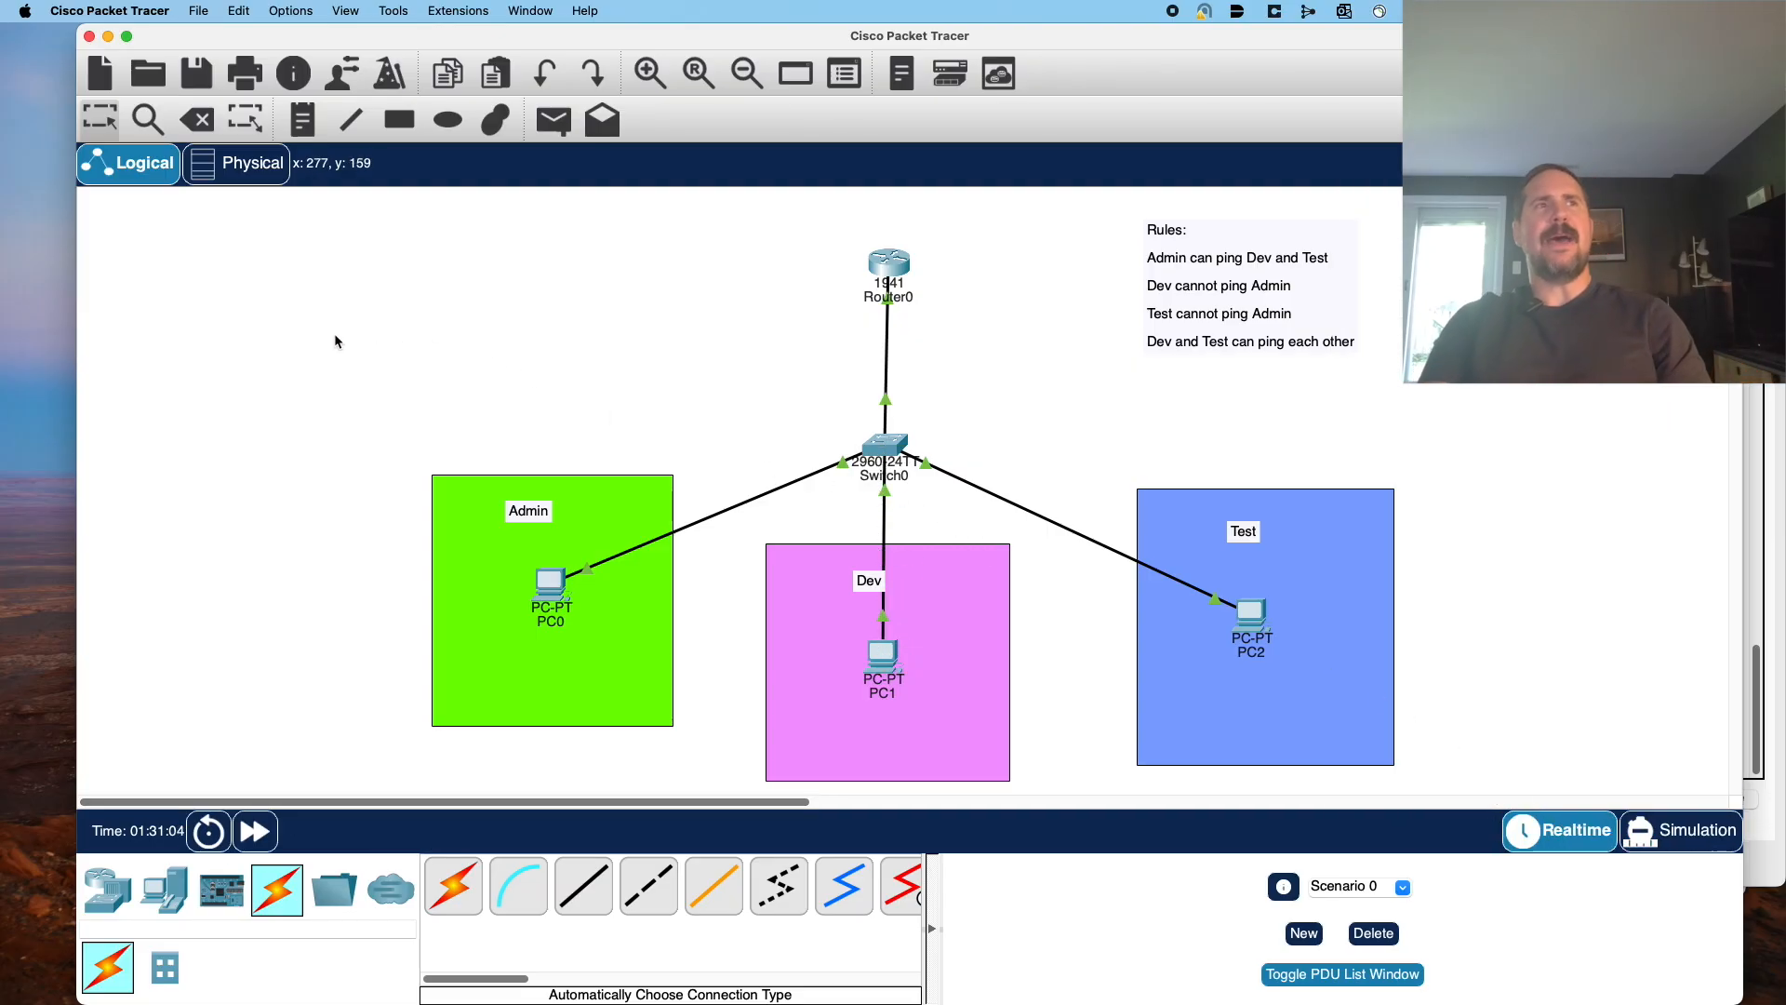
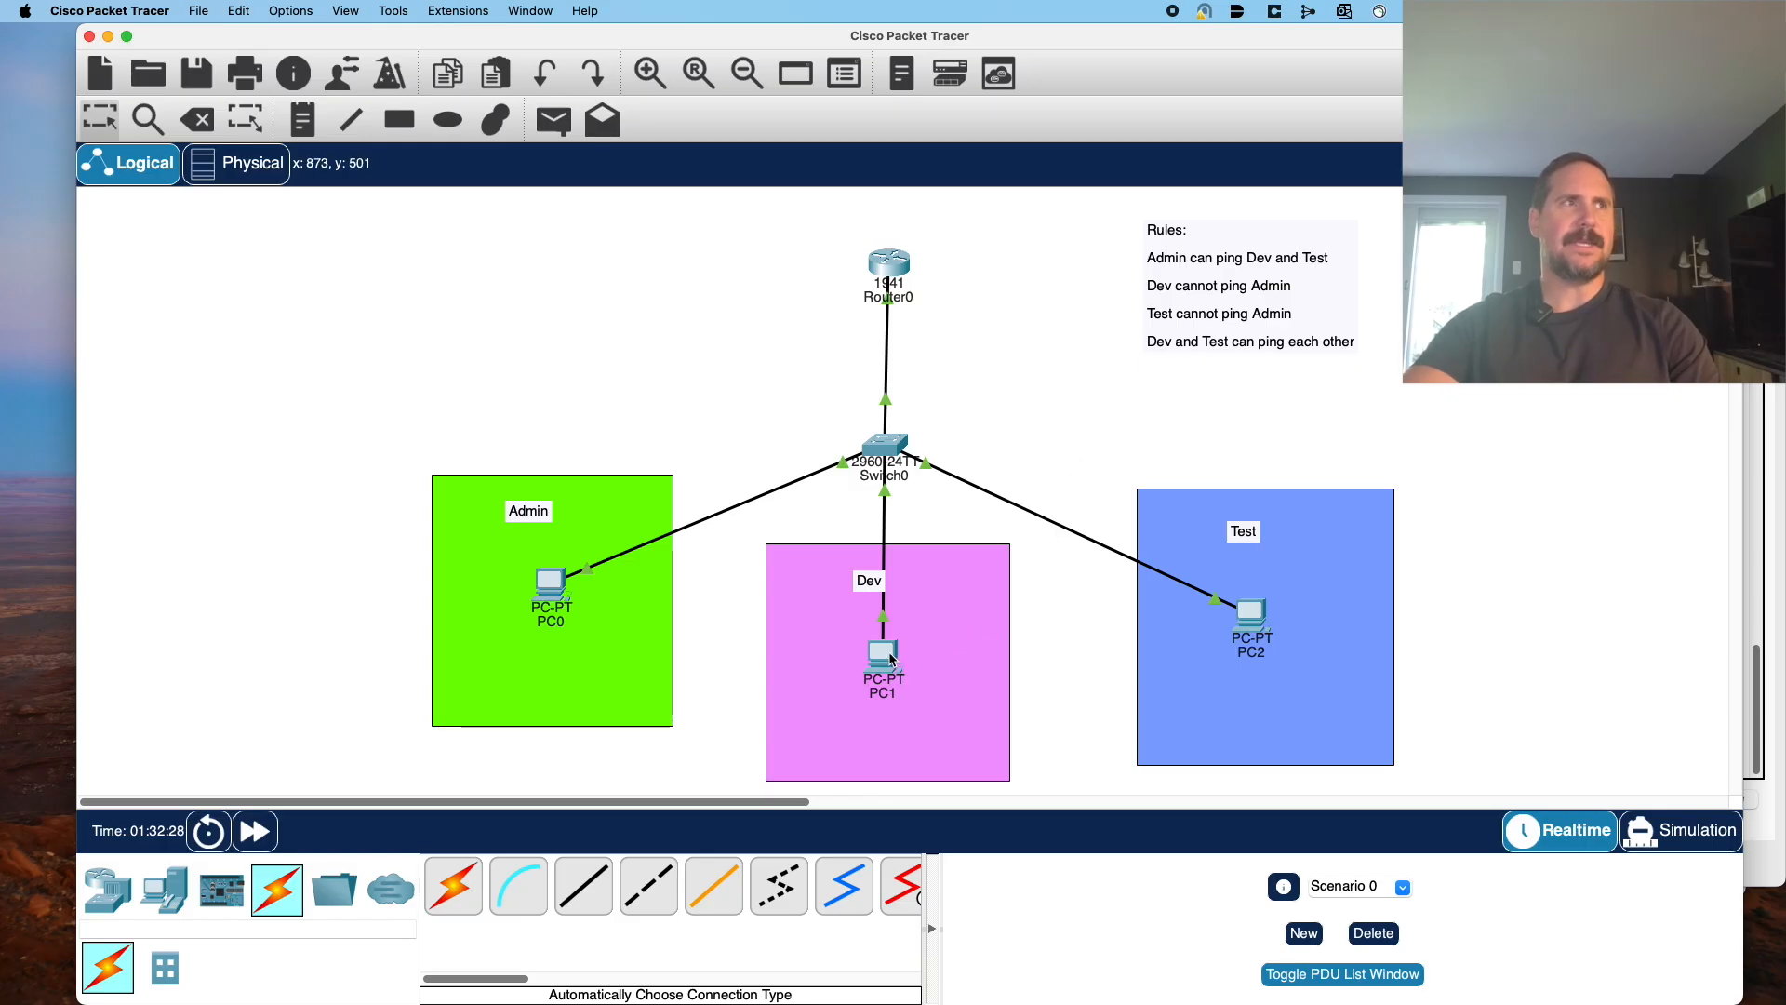
# Create an extended IP access list named dev in Router0's command line, consulting the command help for its options.
pyautogui.moveTo(891, 661)
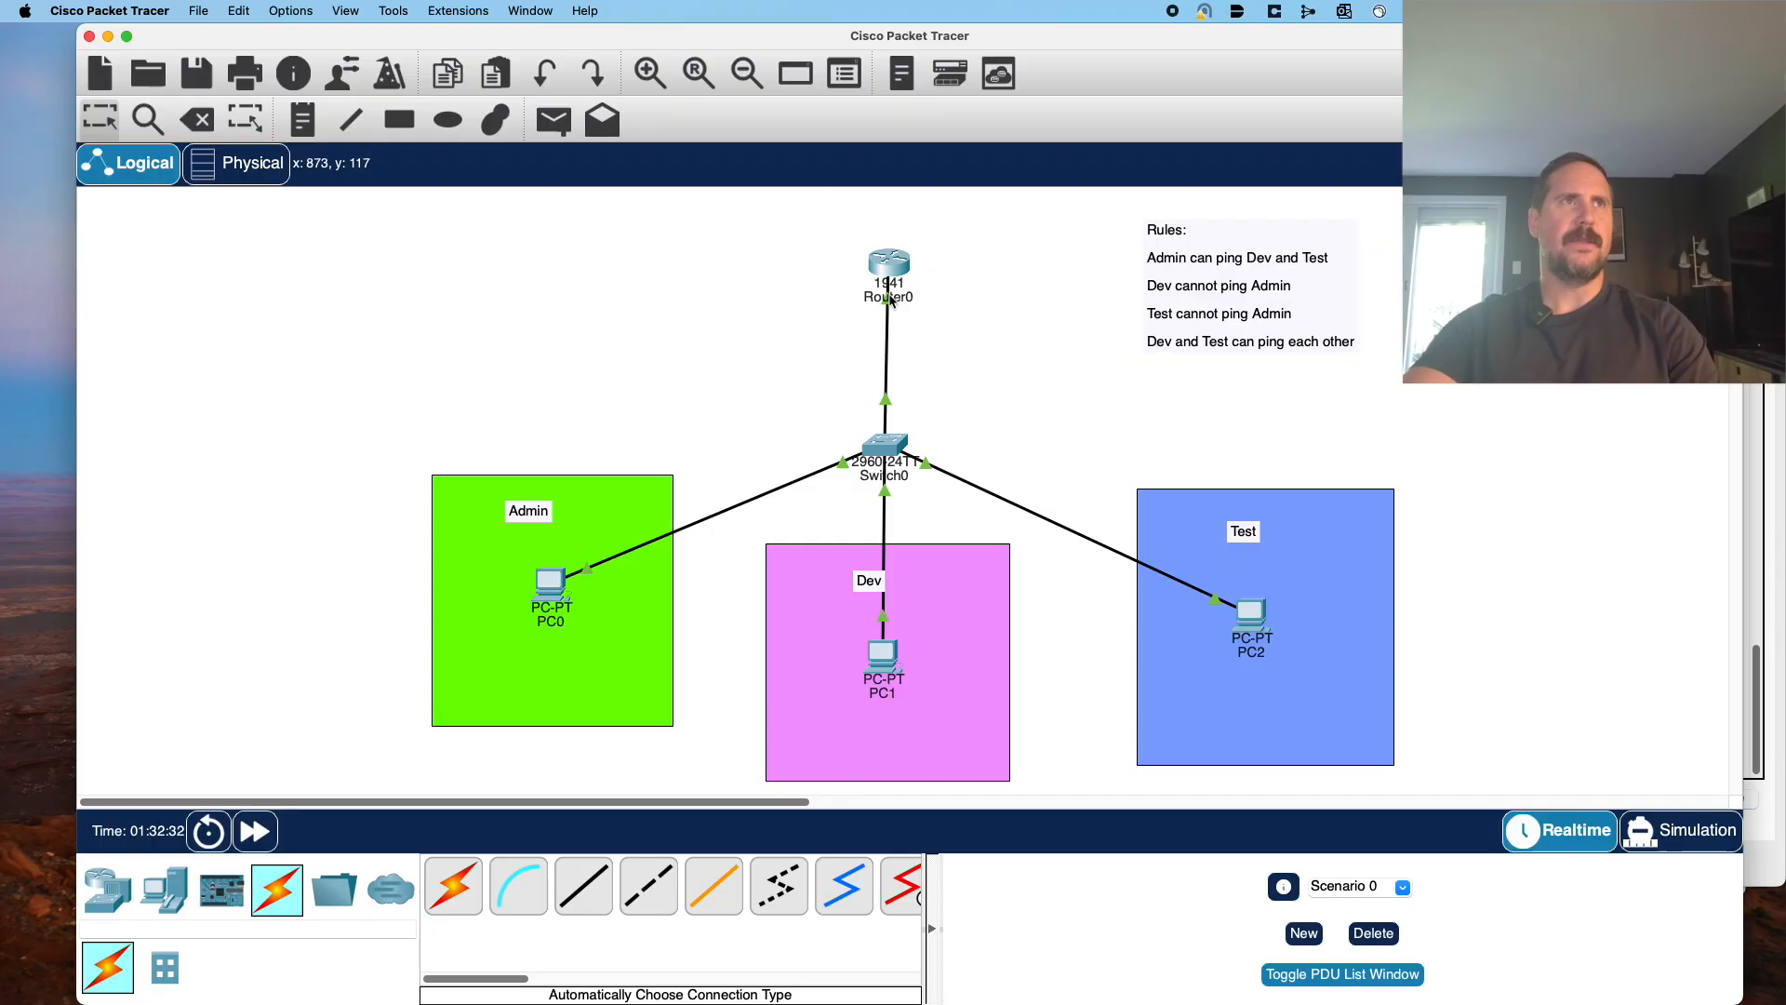
pyautogui.moveTo(890, 279)
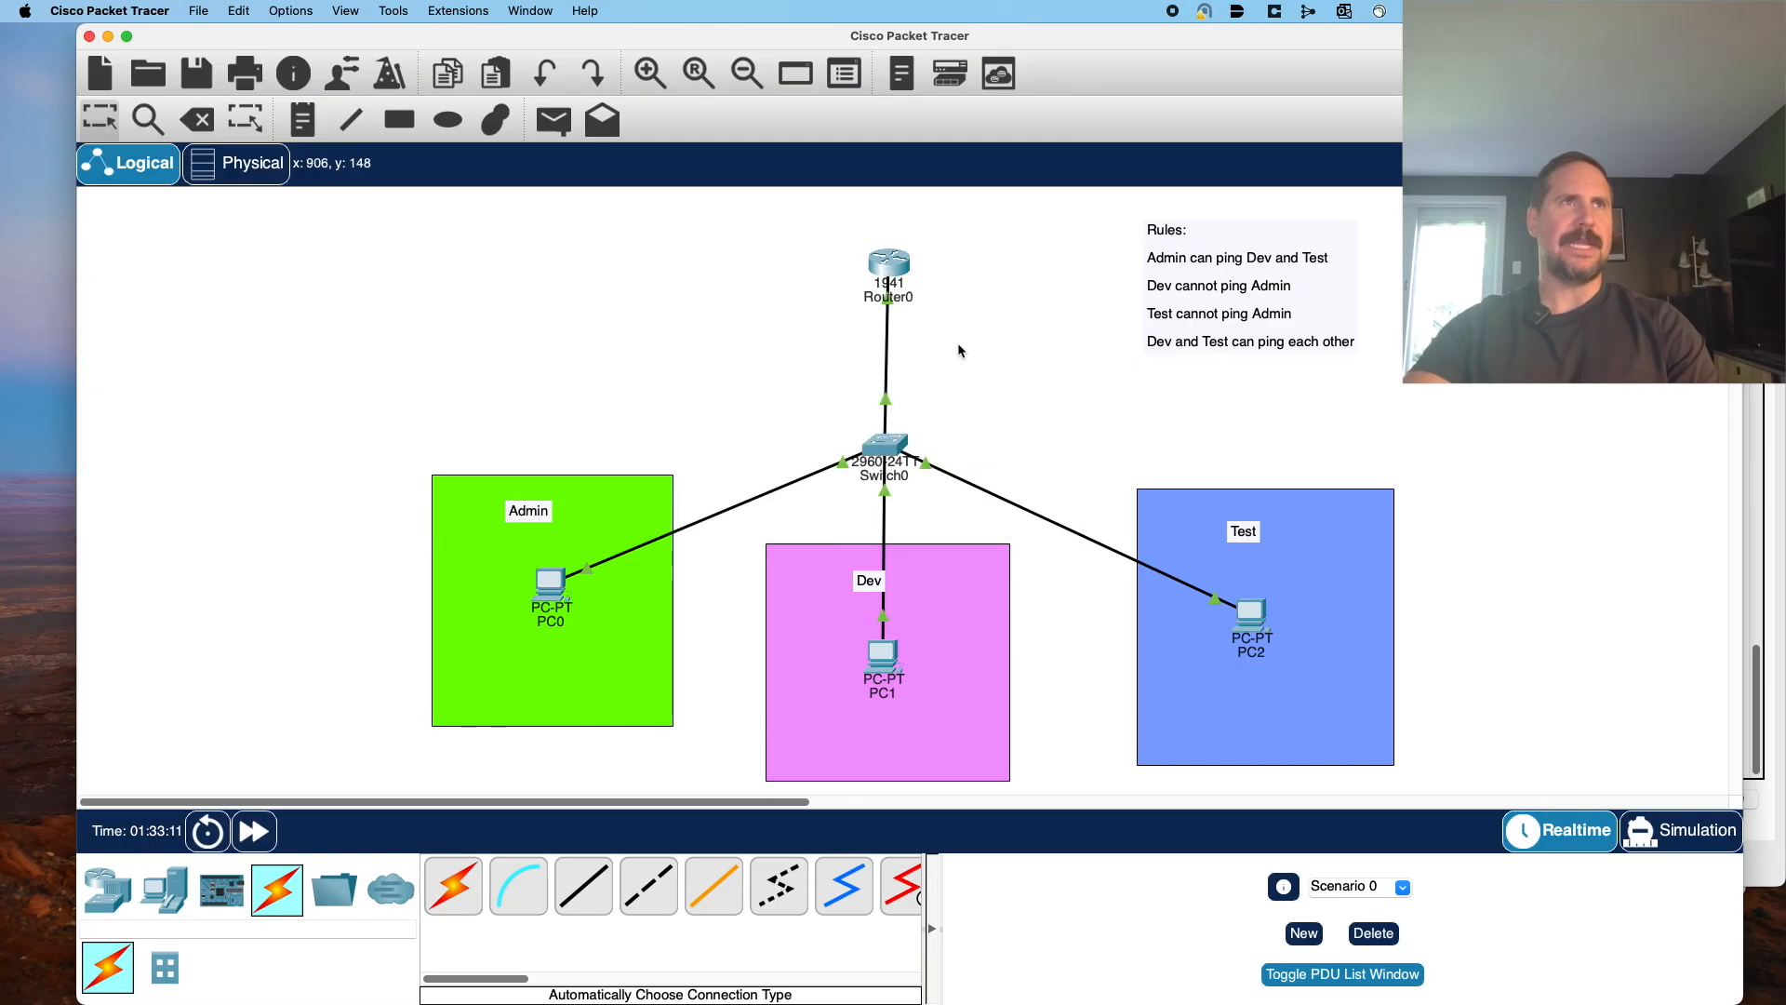
pyautogui.click(894, 268)
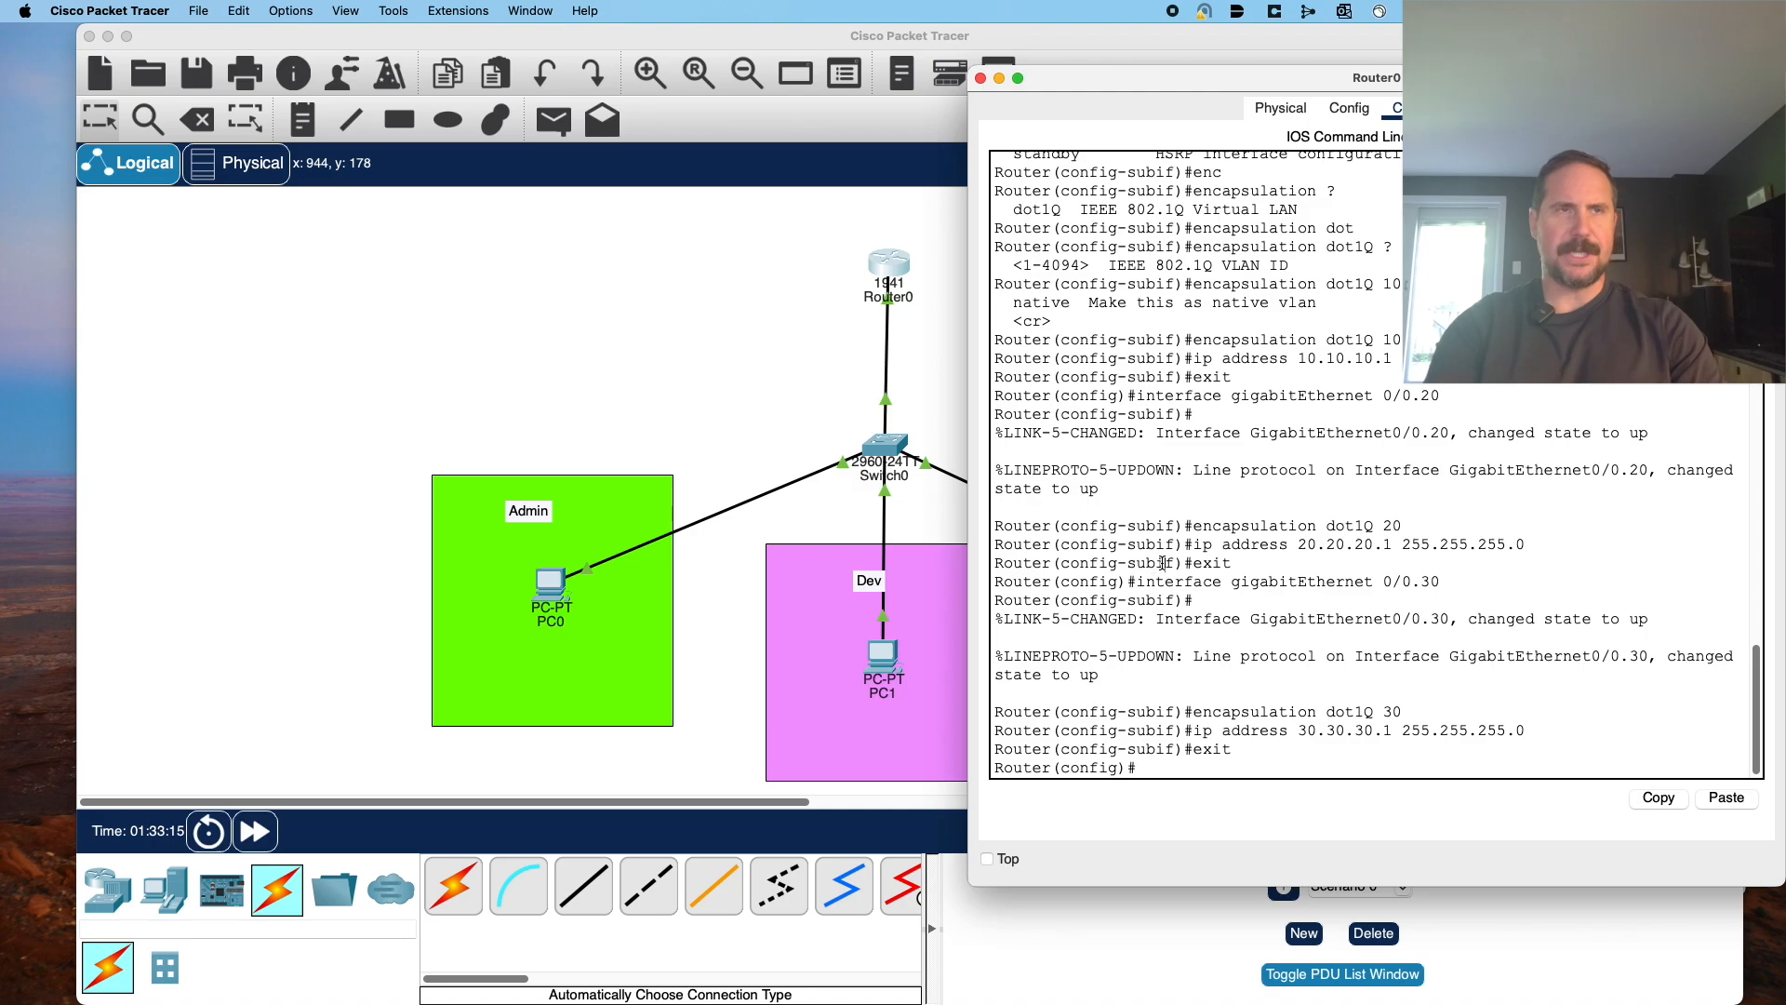
pyautogui.write('ip')
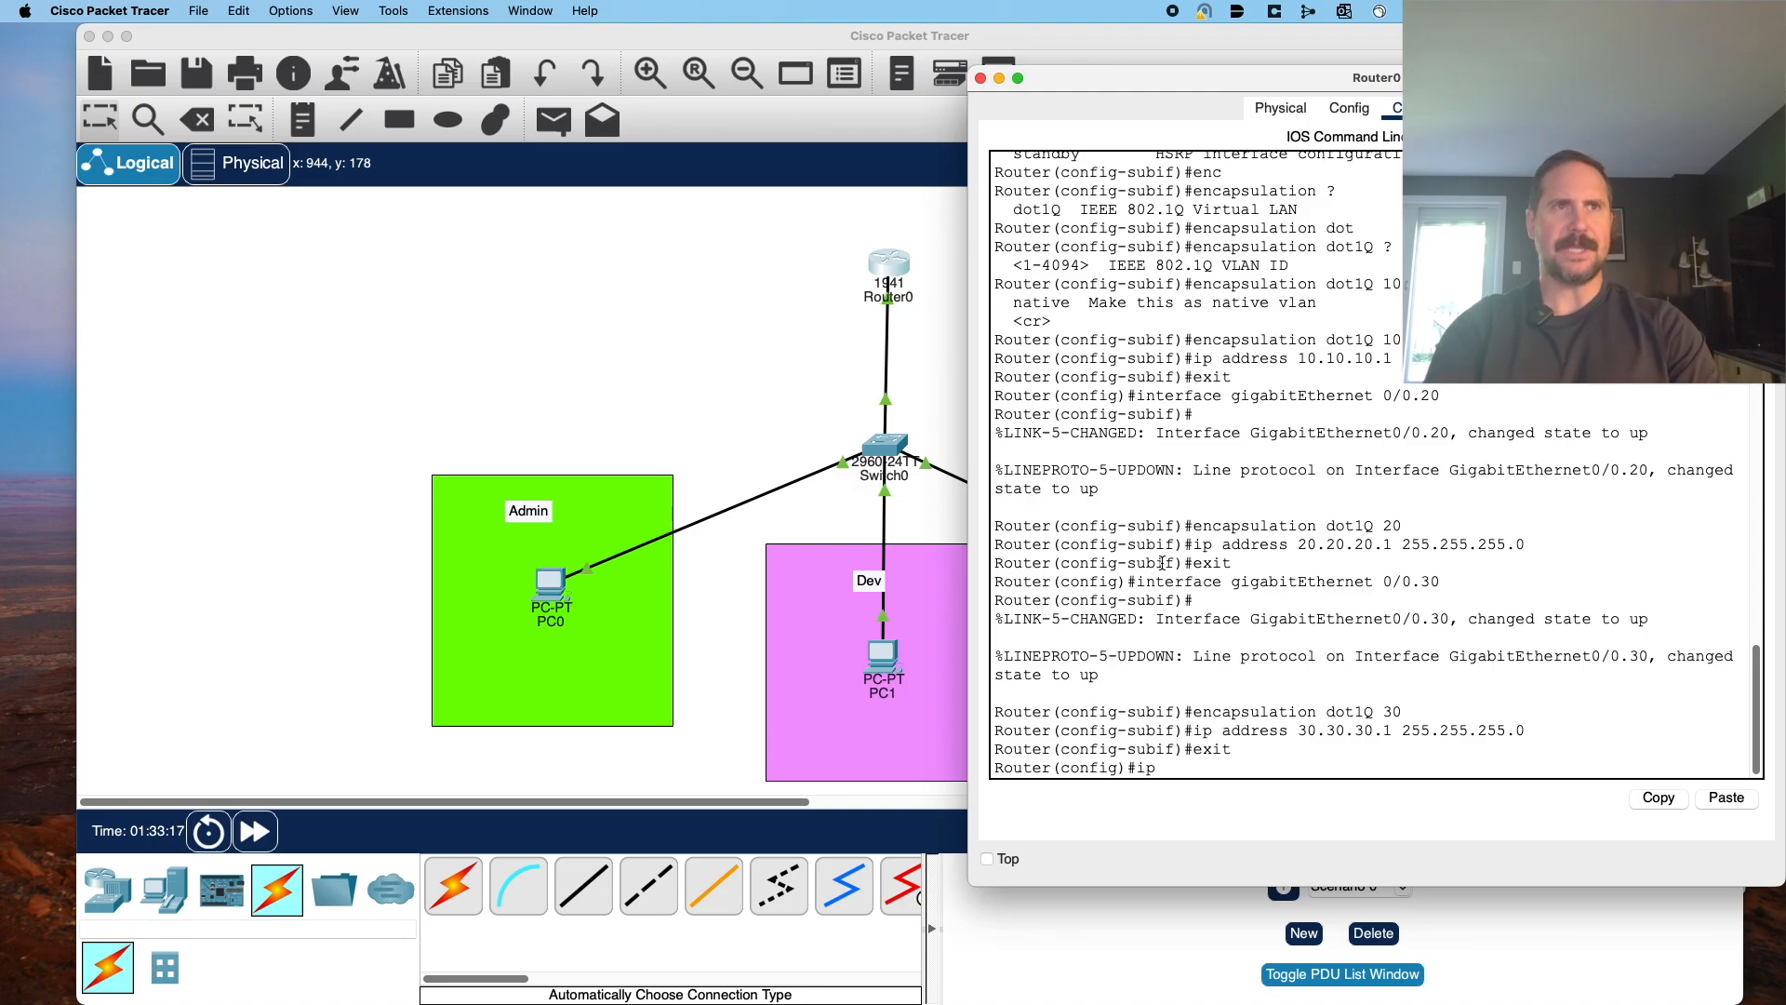
pyautogui.write(' ac')
pyautogui.press('Tab')
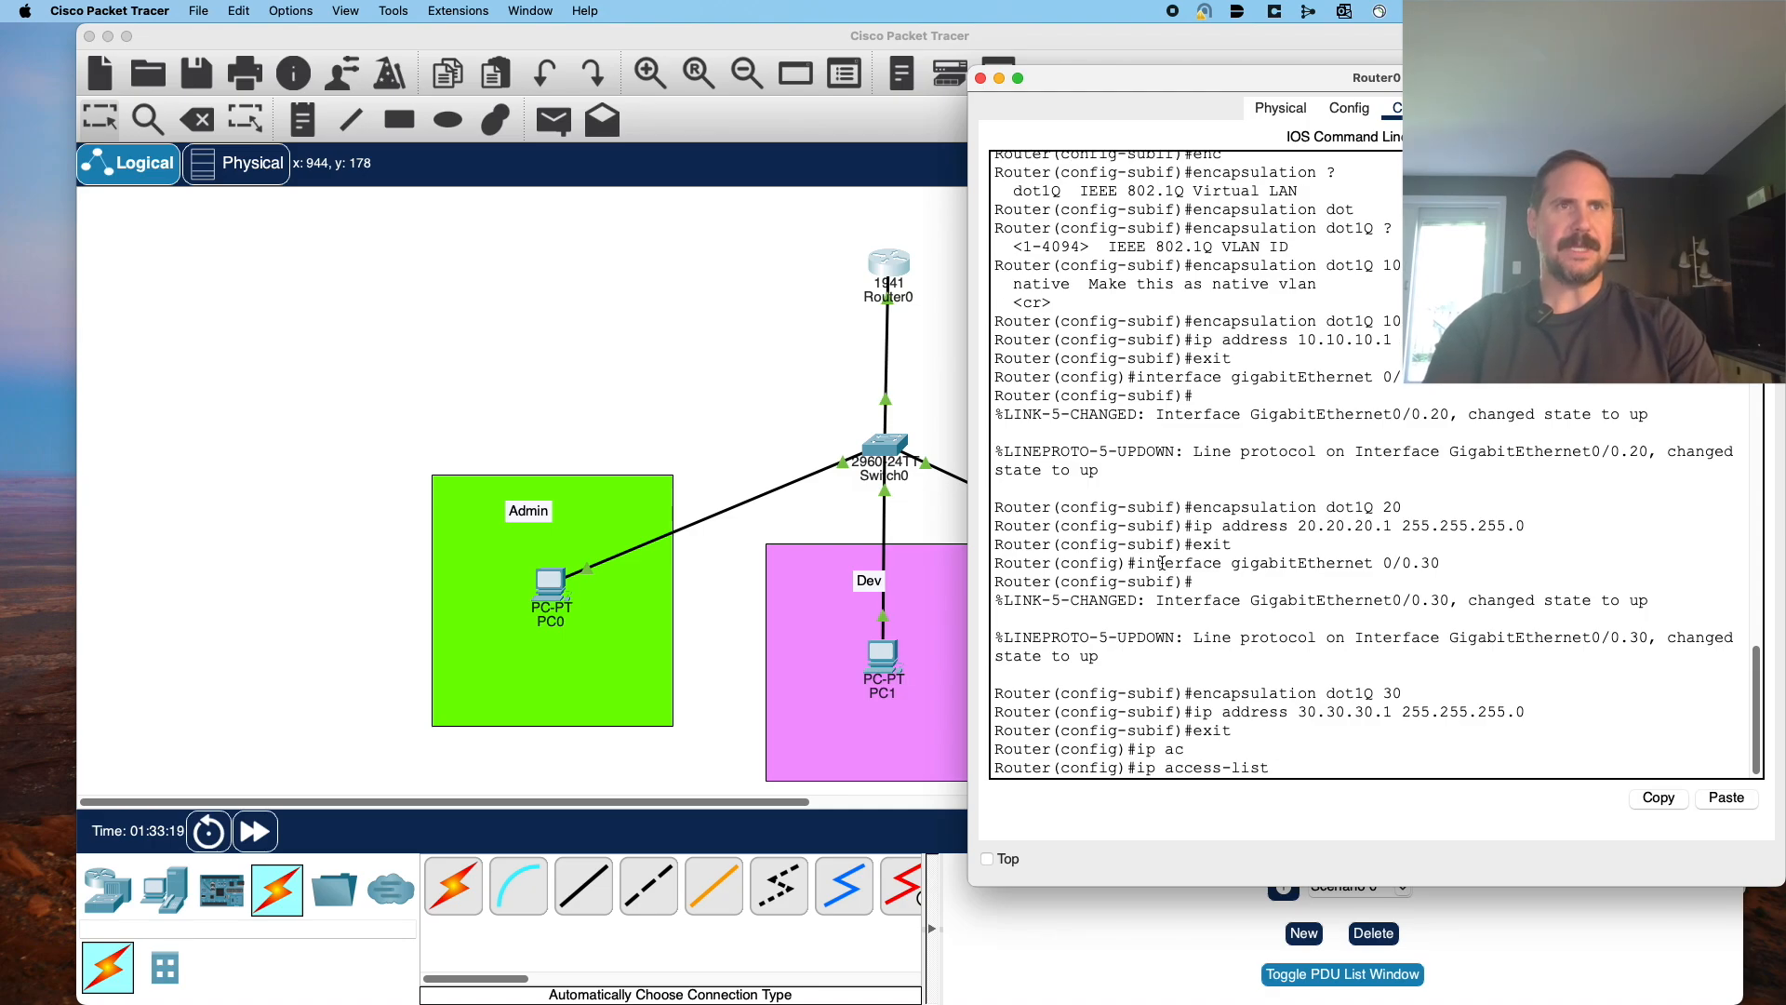
pyautogui.write('?ex')
pyautogui.press('Tab')
pyautogui.write('?')
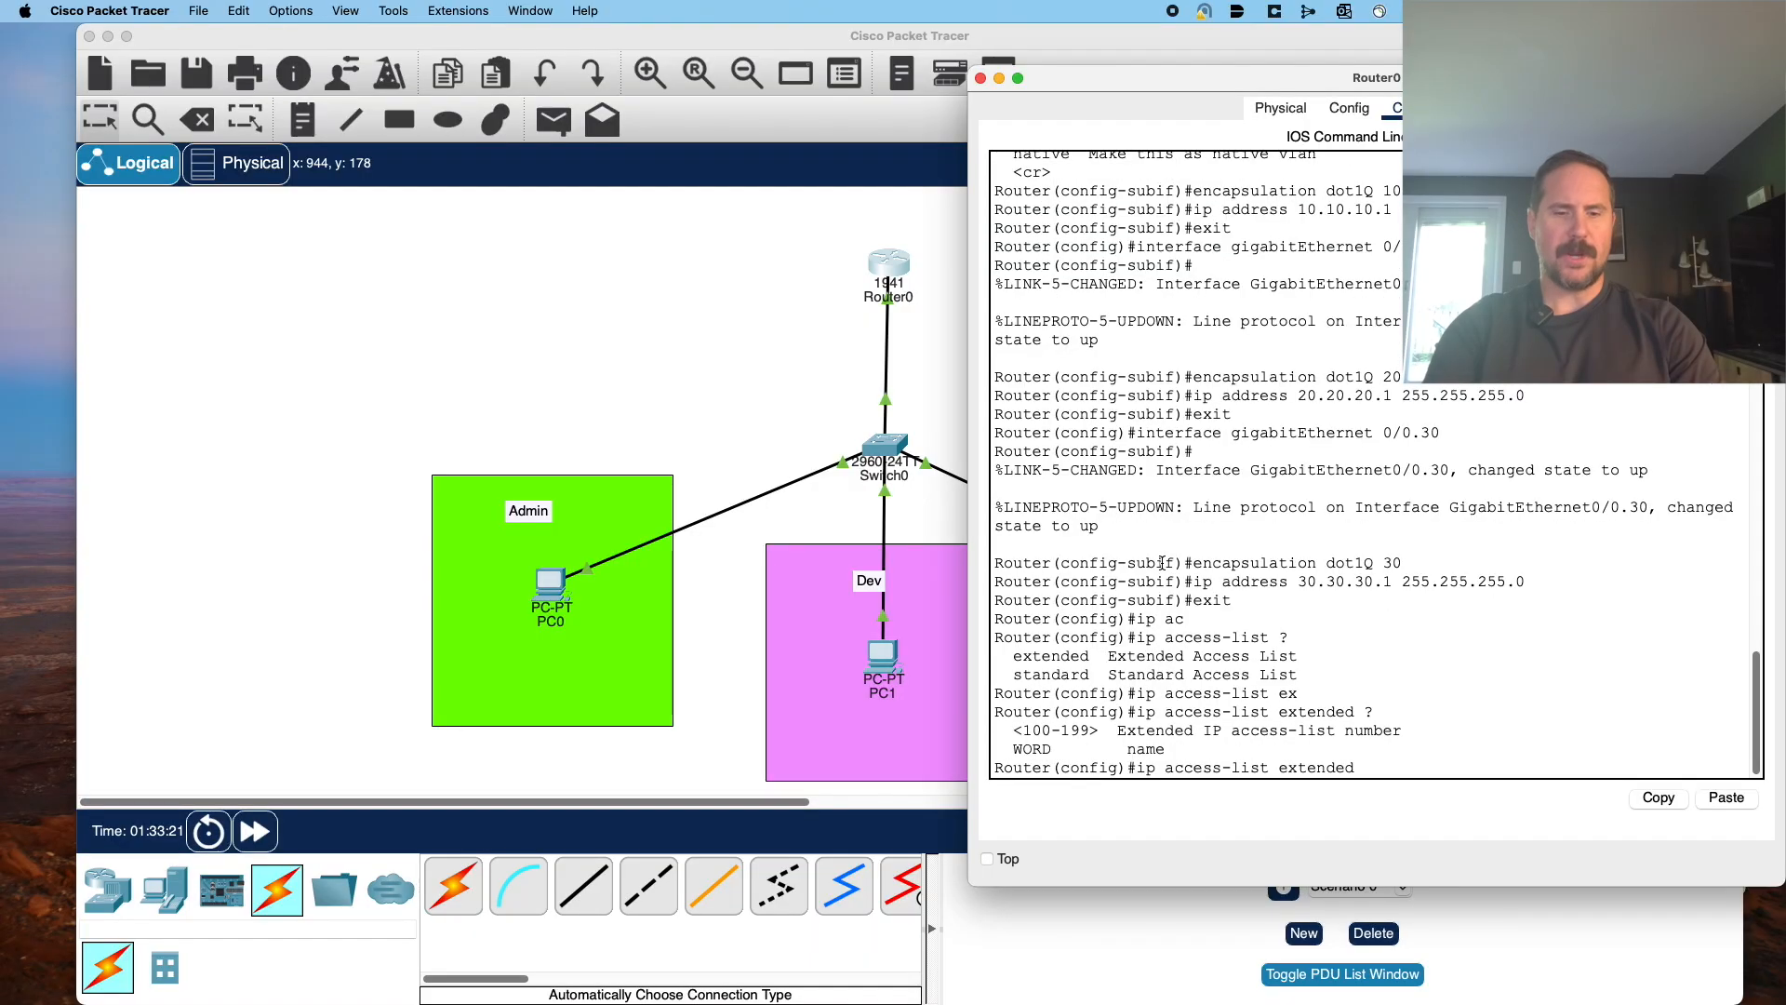
pyautogui.write(' dev ?')
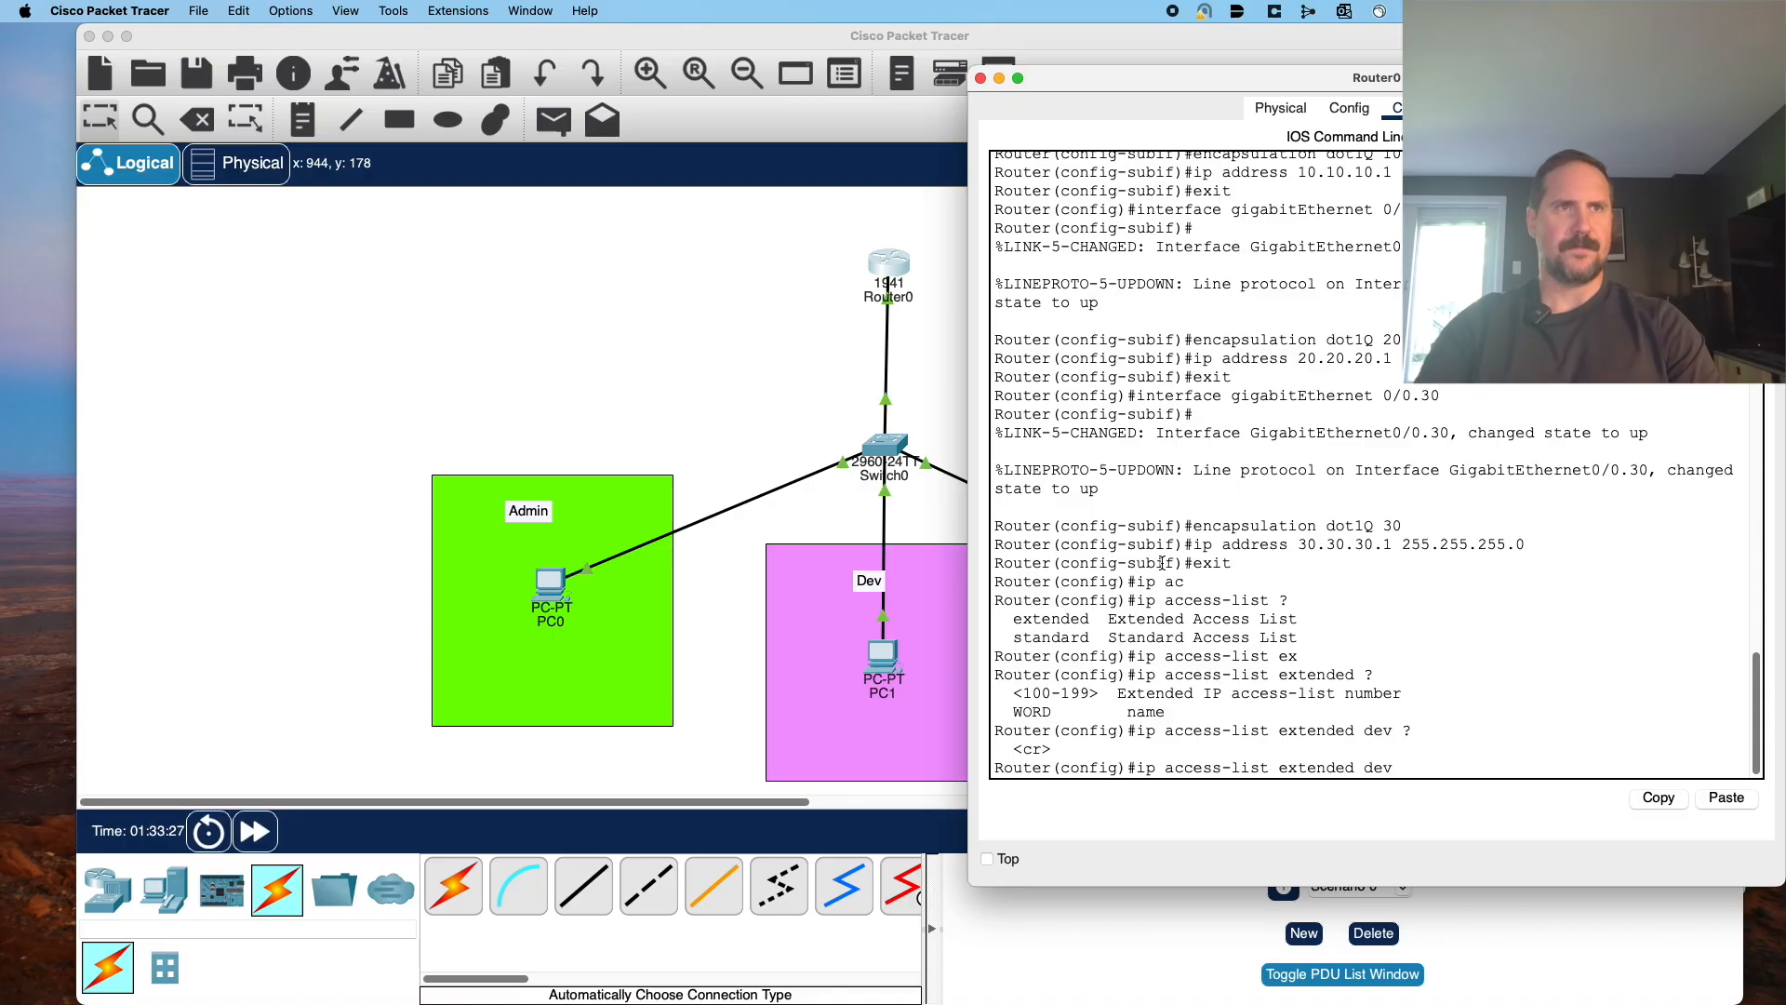
pyautogui.press('Return')
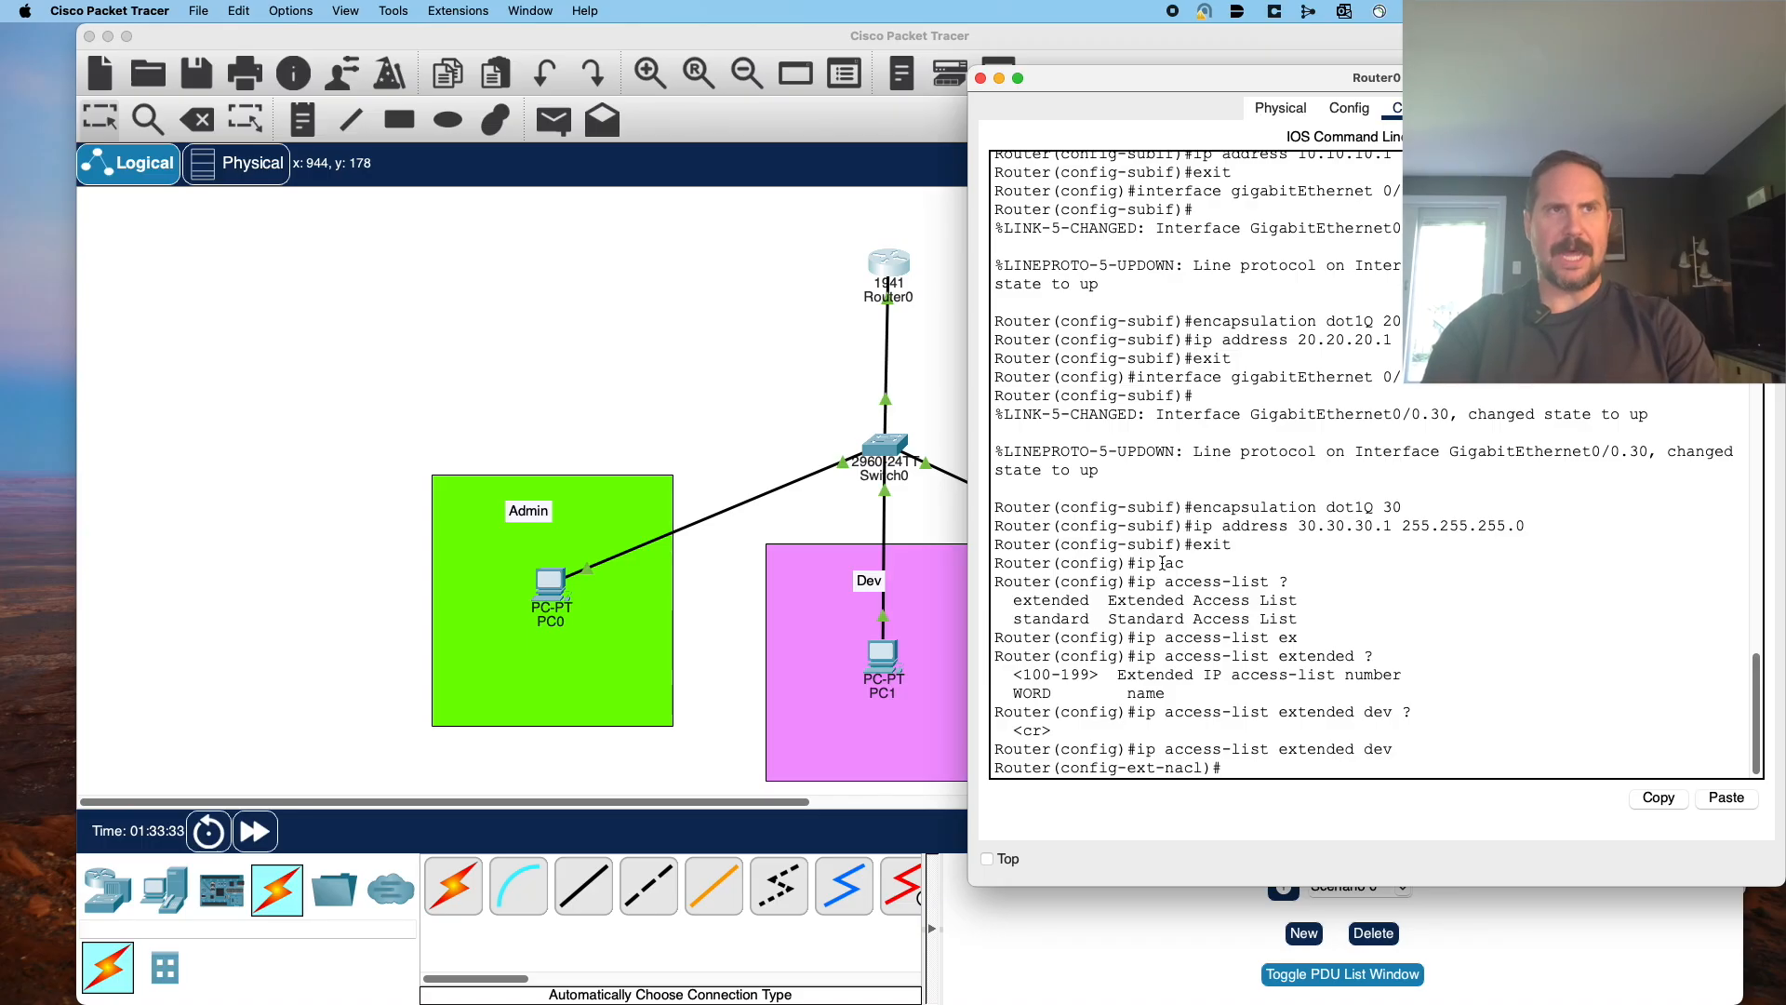
# Add a rule to the dev access list denying ICMP echo from 20.20.20.0 0.0.0.255 to 10.10.10.0 0.0.0.255.
pyautogui.write('de')
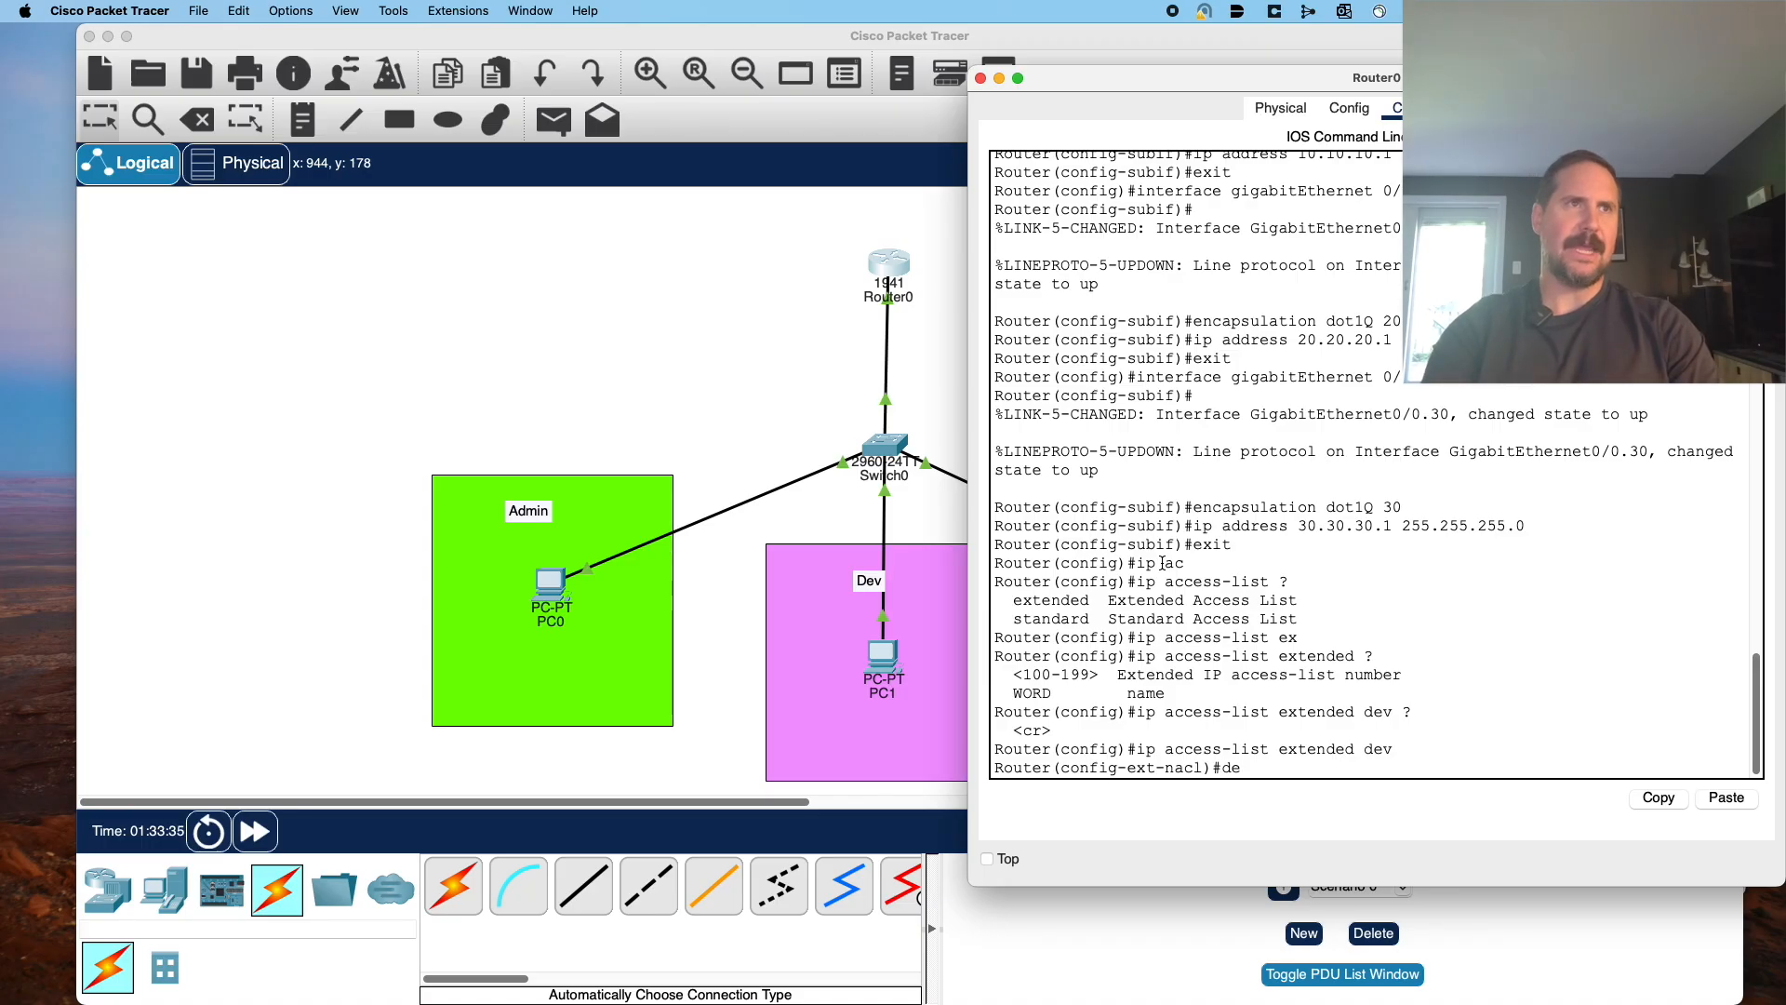
pyautogui.write('ny')
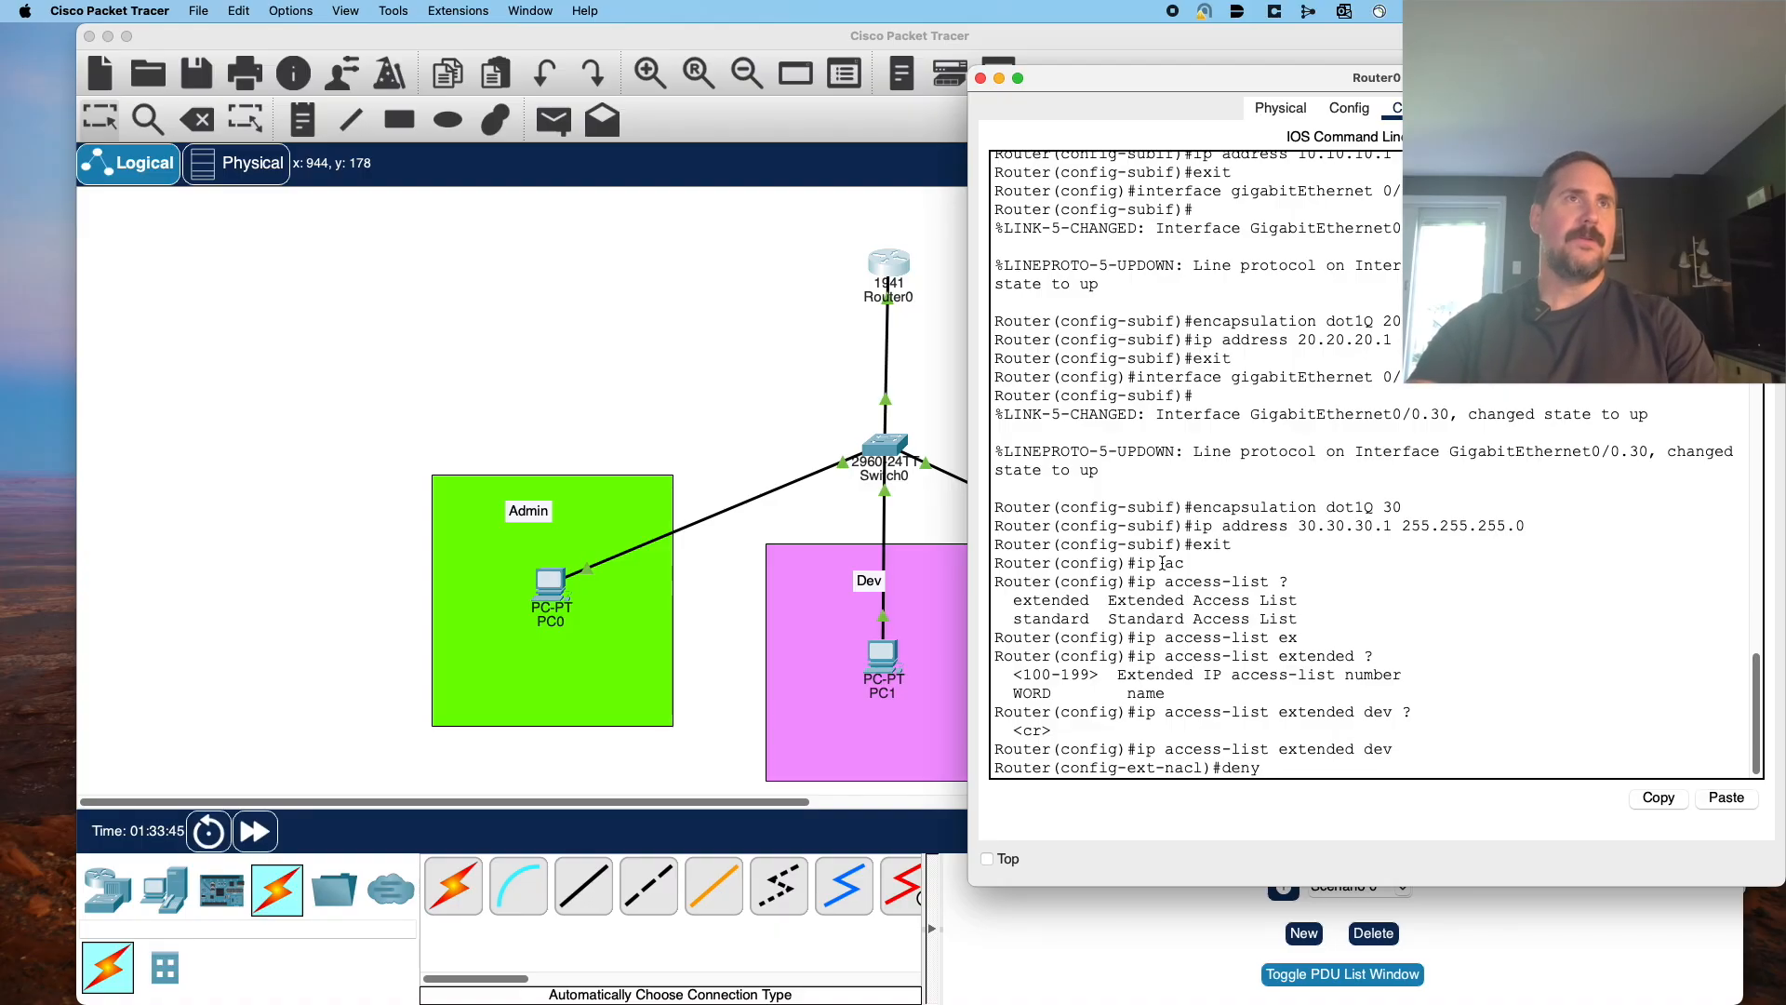
pyautogui.moveTo(1068, 86); pyautogui.dragTo(1138, 53)
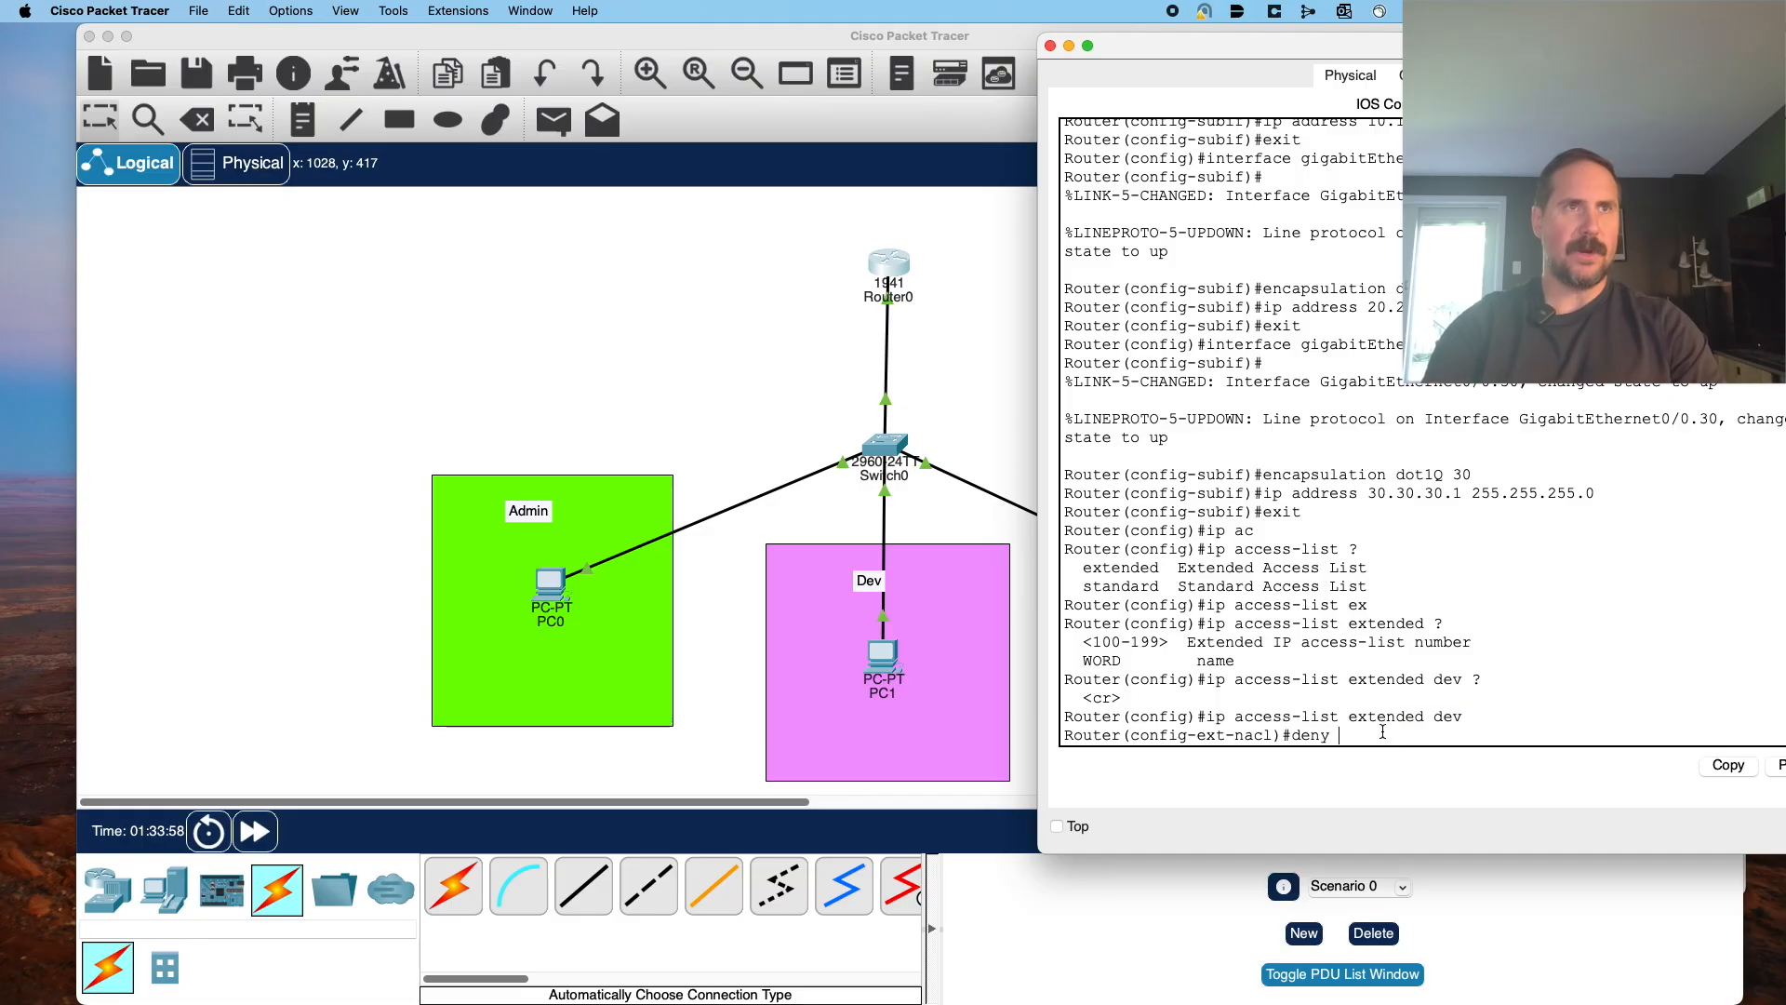
pyautogui.write('?')
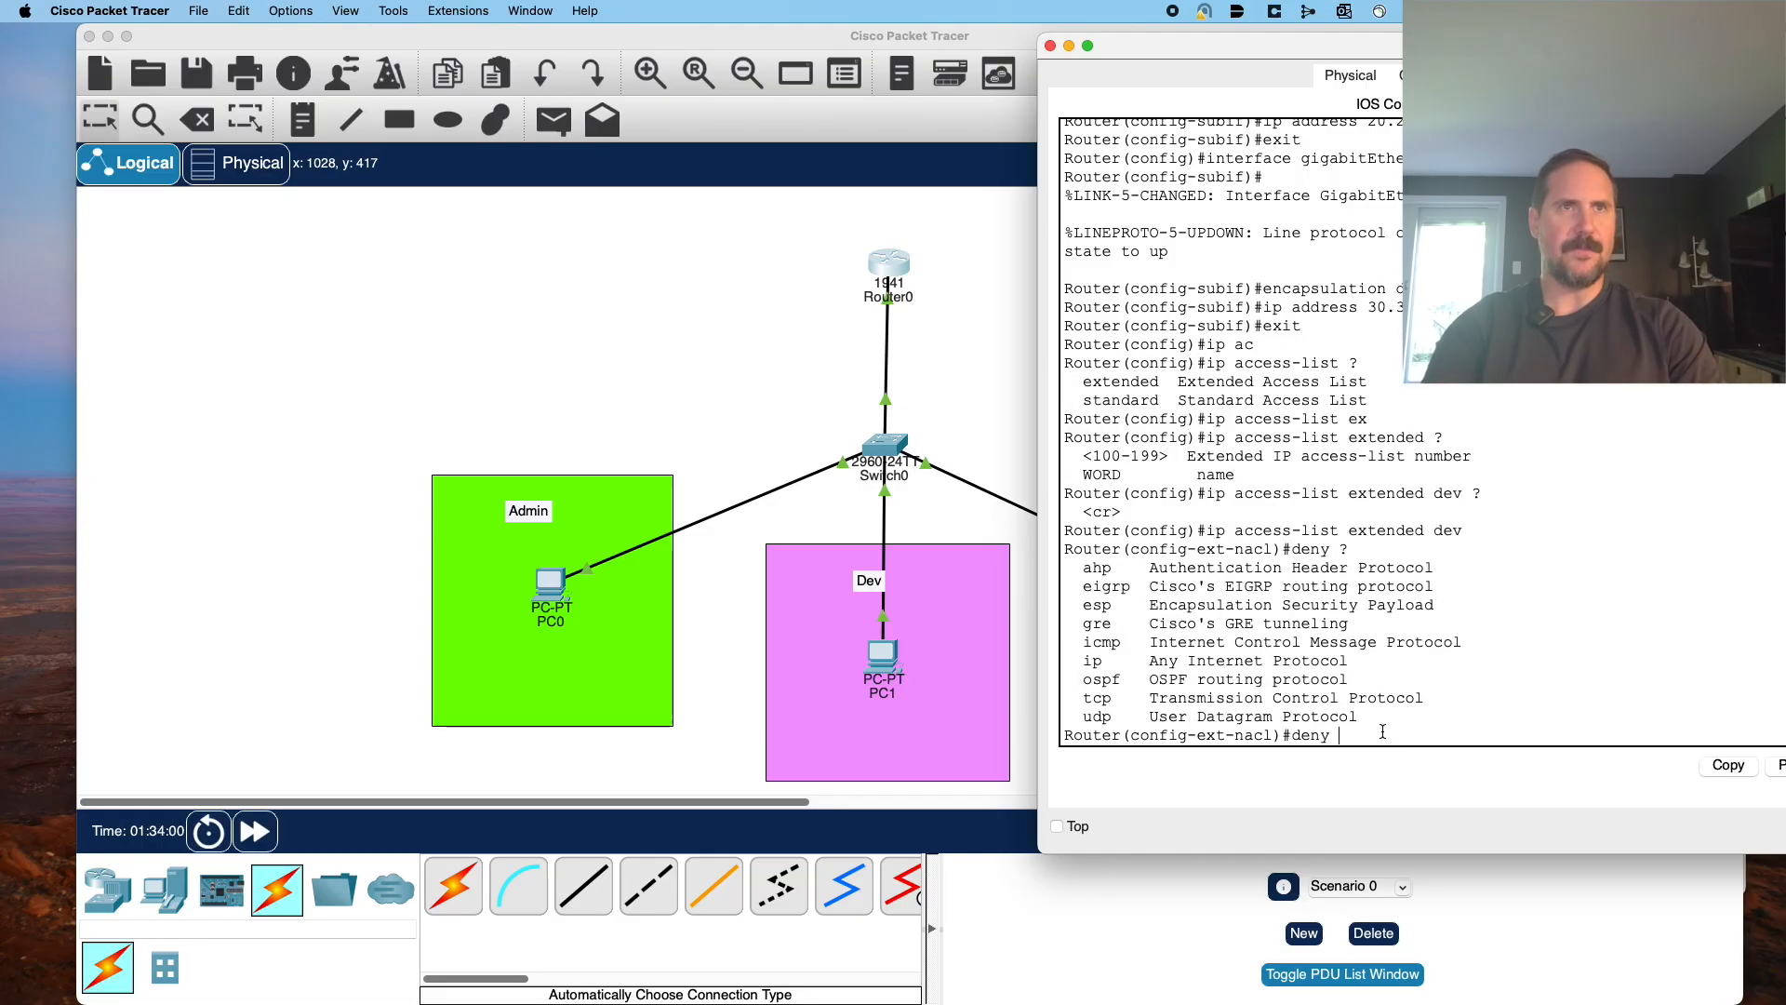
pyautogui.write('icmp')
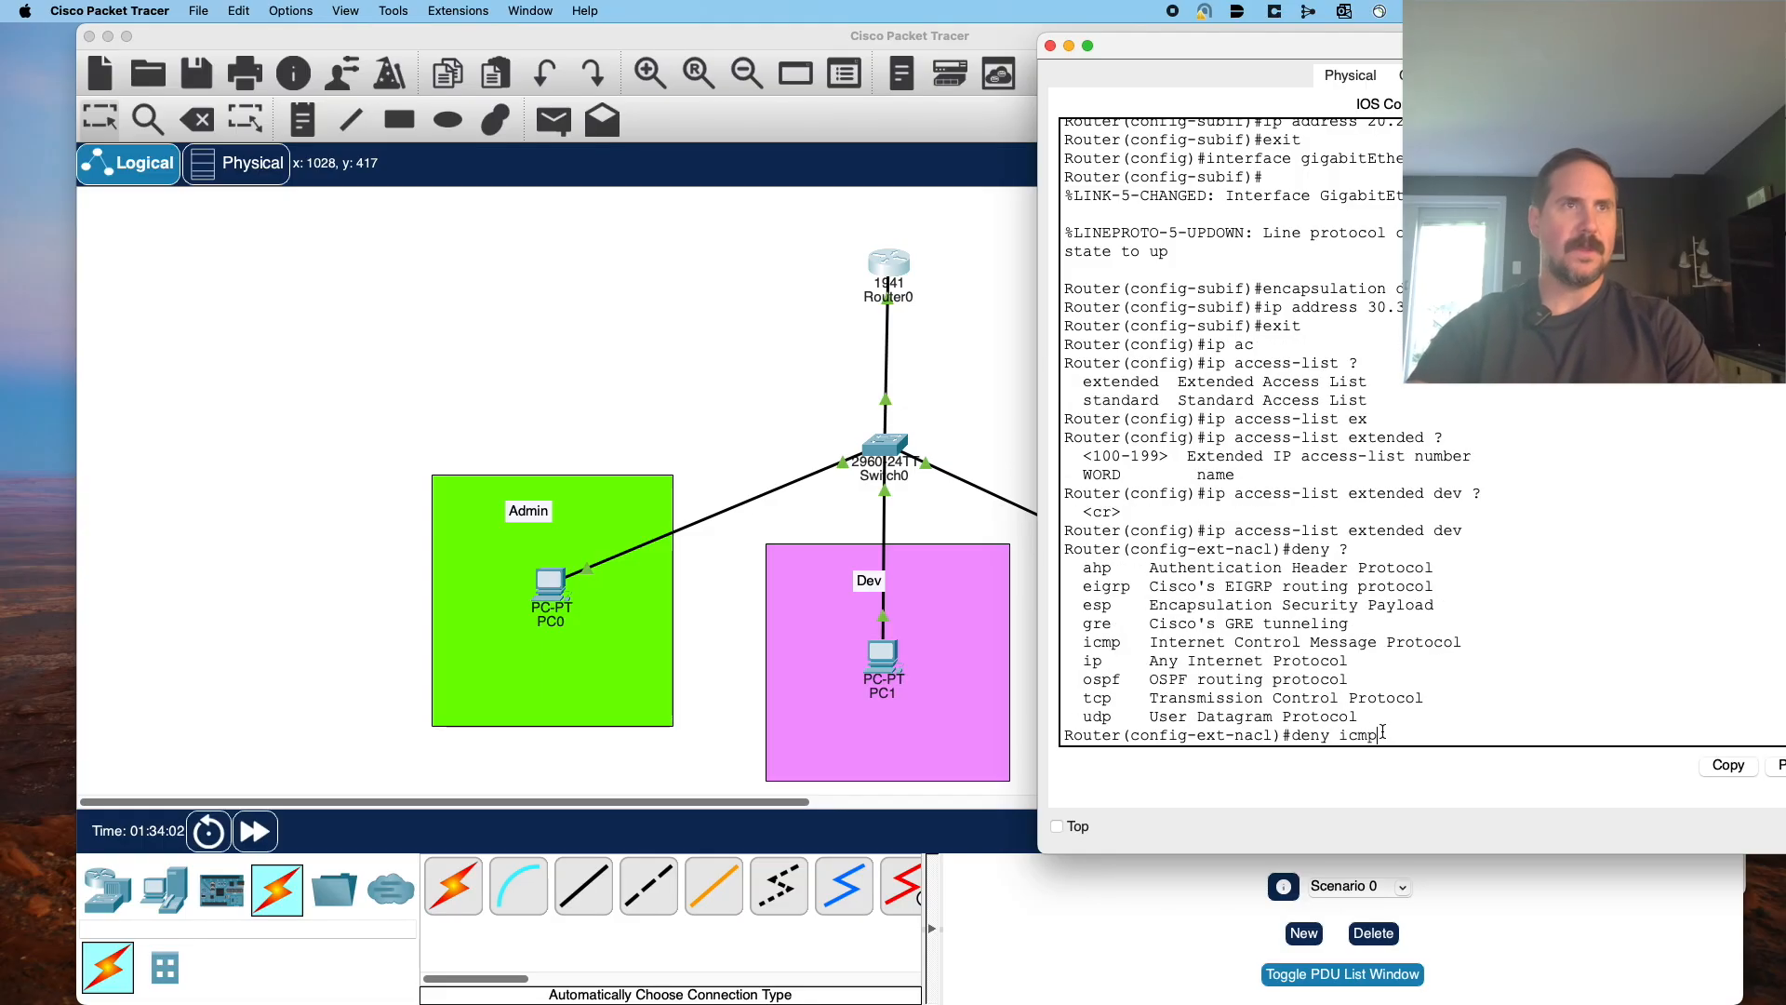
pyautogui.write(' ?')
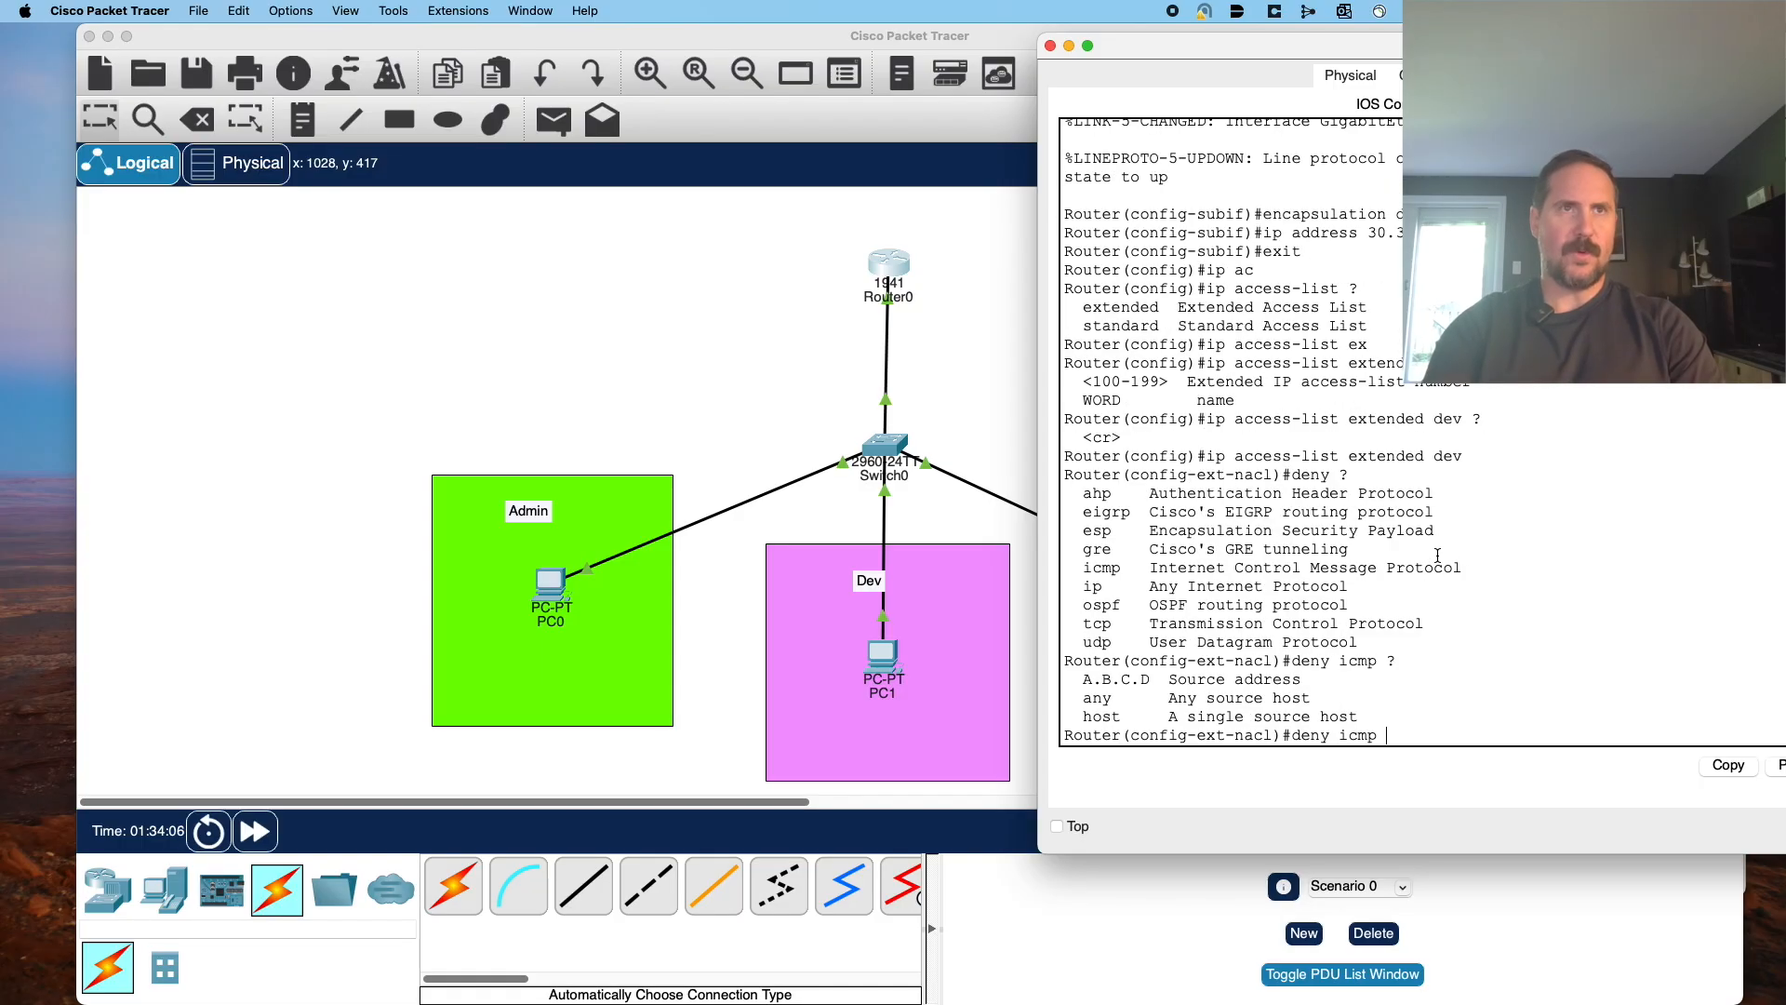
pyautogui.write('20.20')
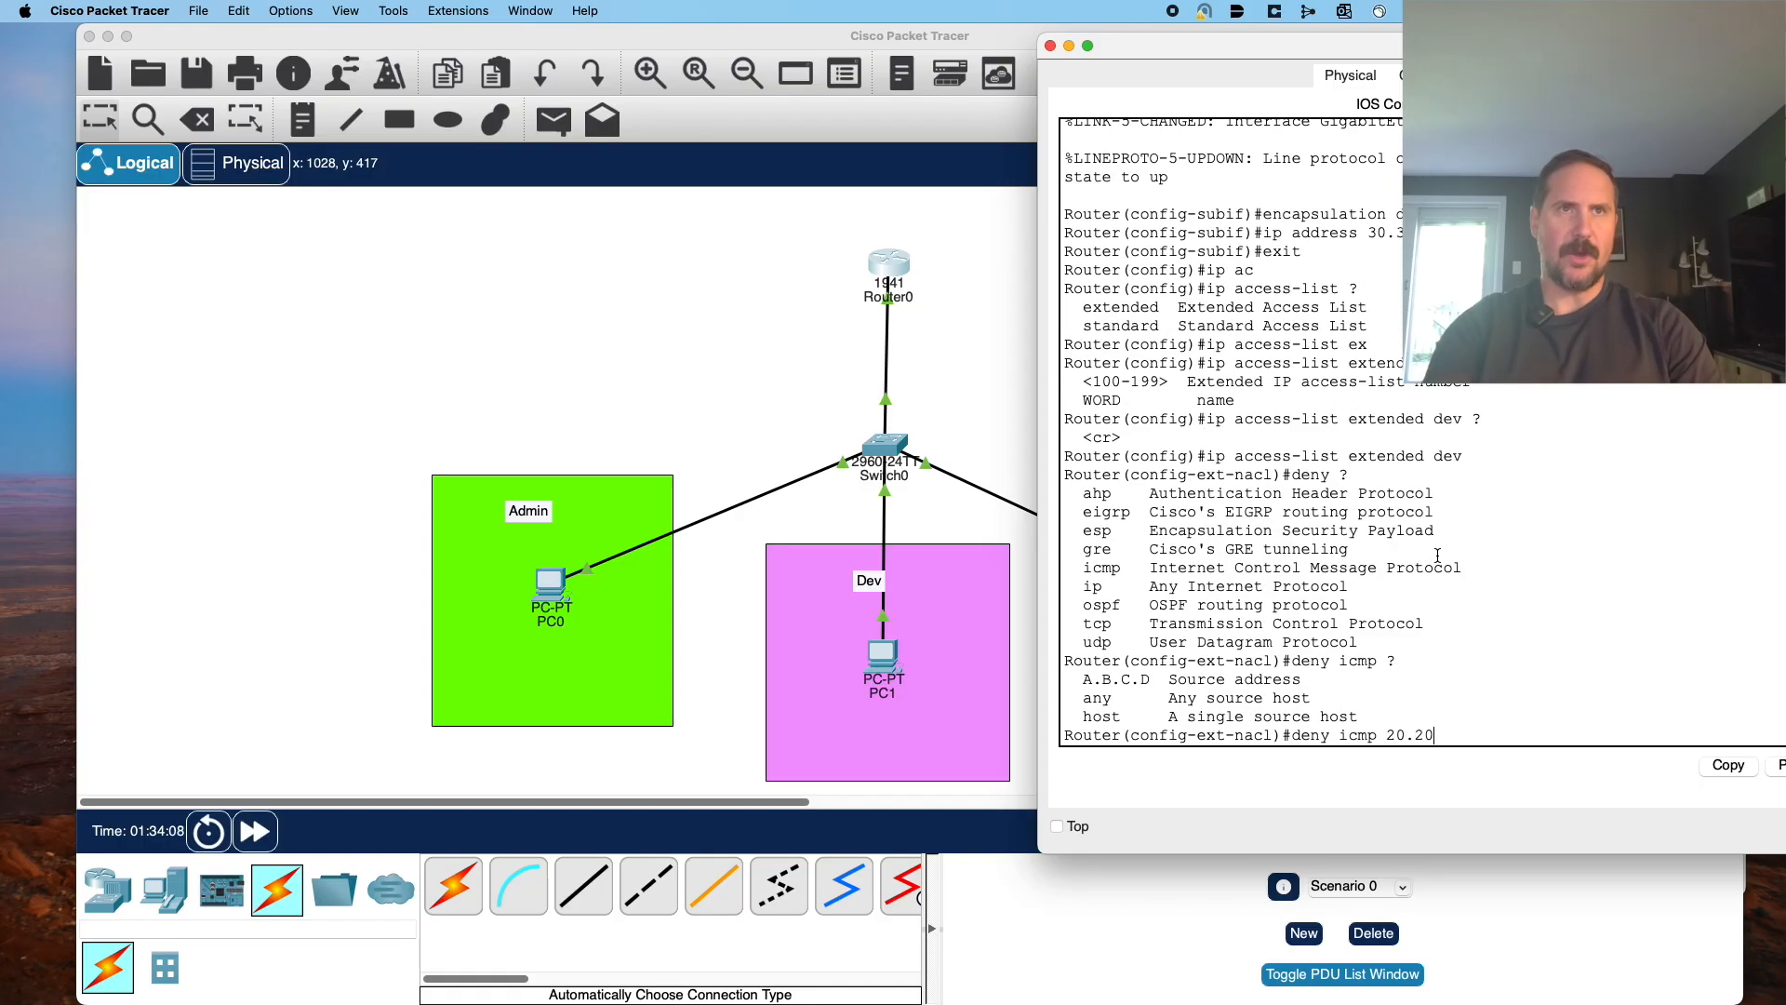
pyautogui.write('.20.0 0')
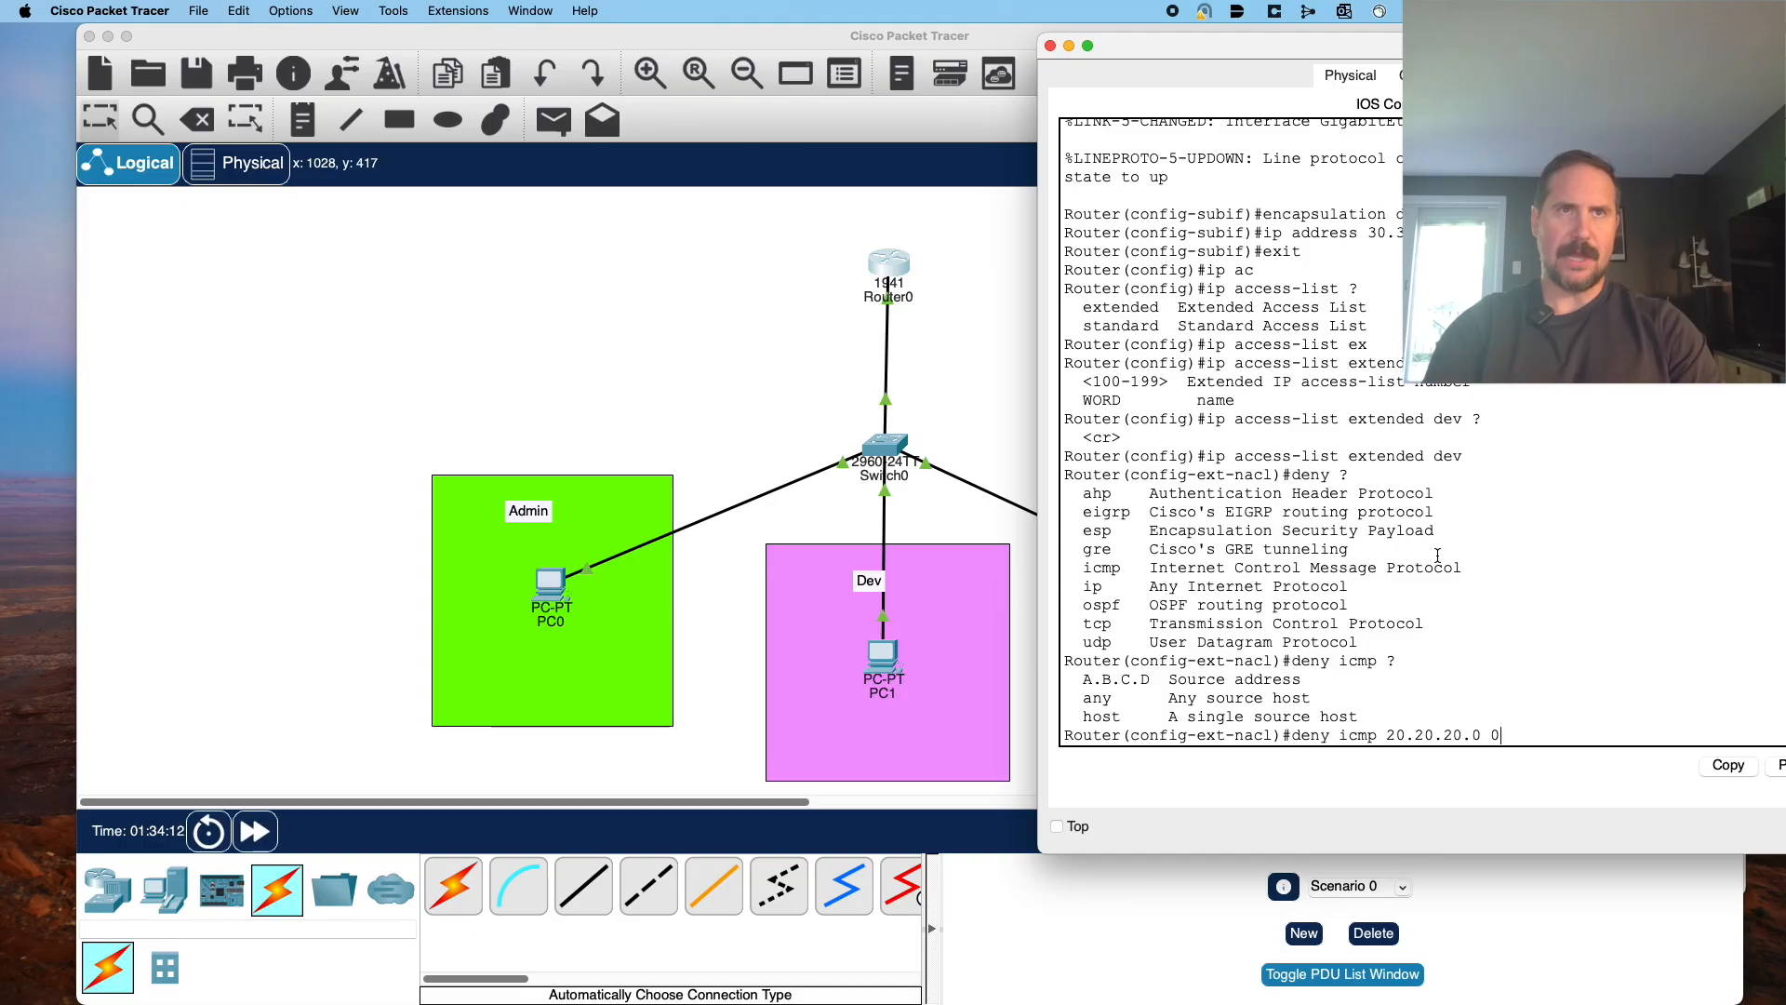
pyautogui.write('.')
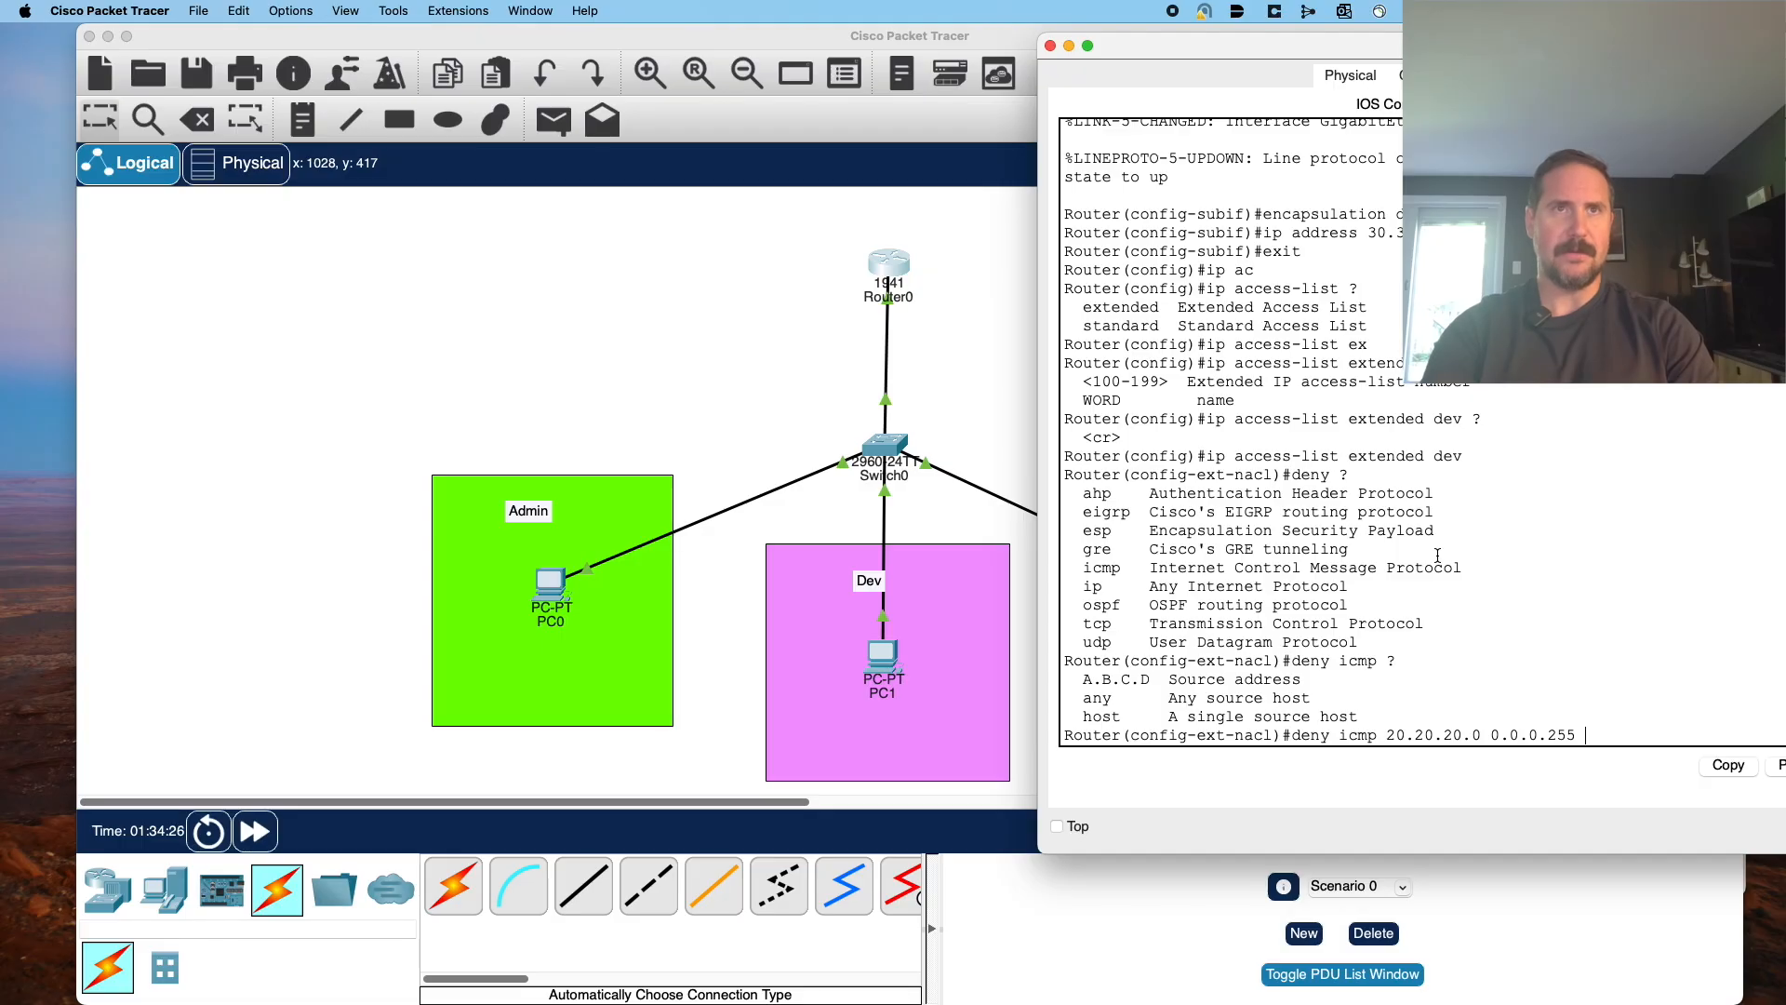
pyautogui.write('0.')
pyautogui.write('10.10.10.0 0.0')
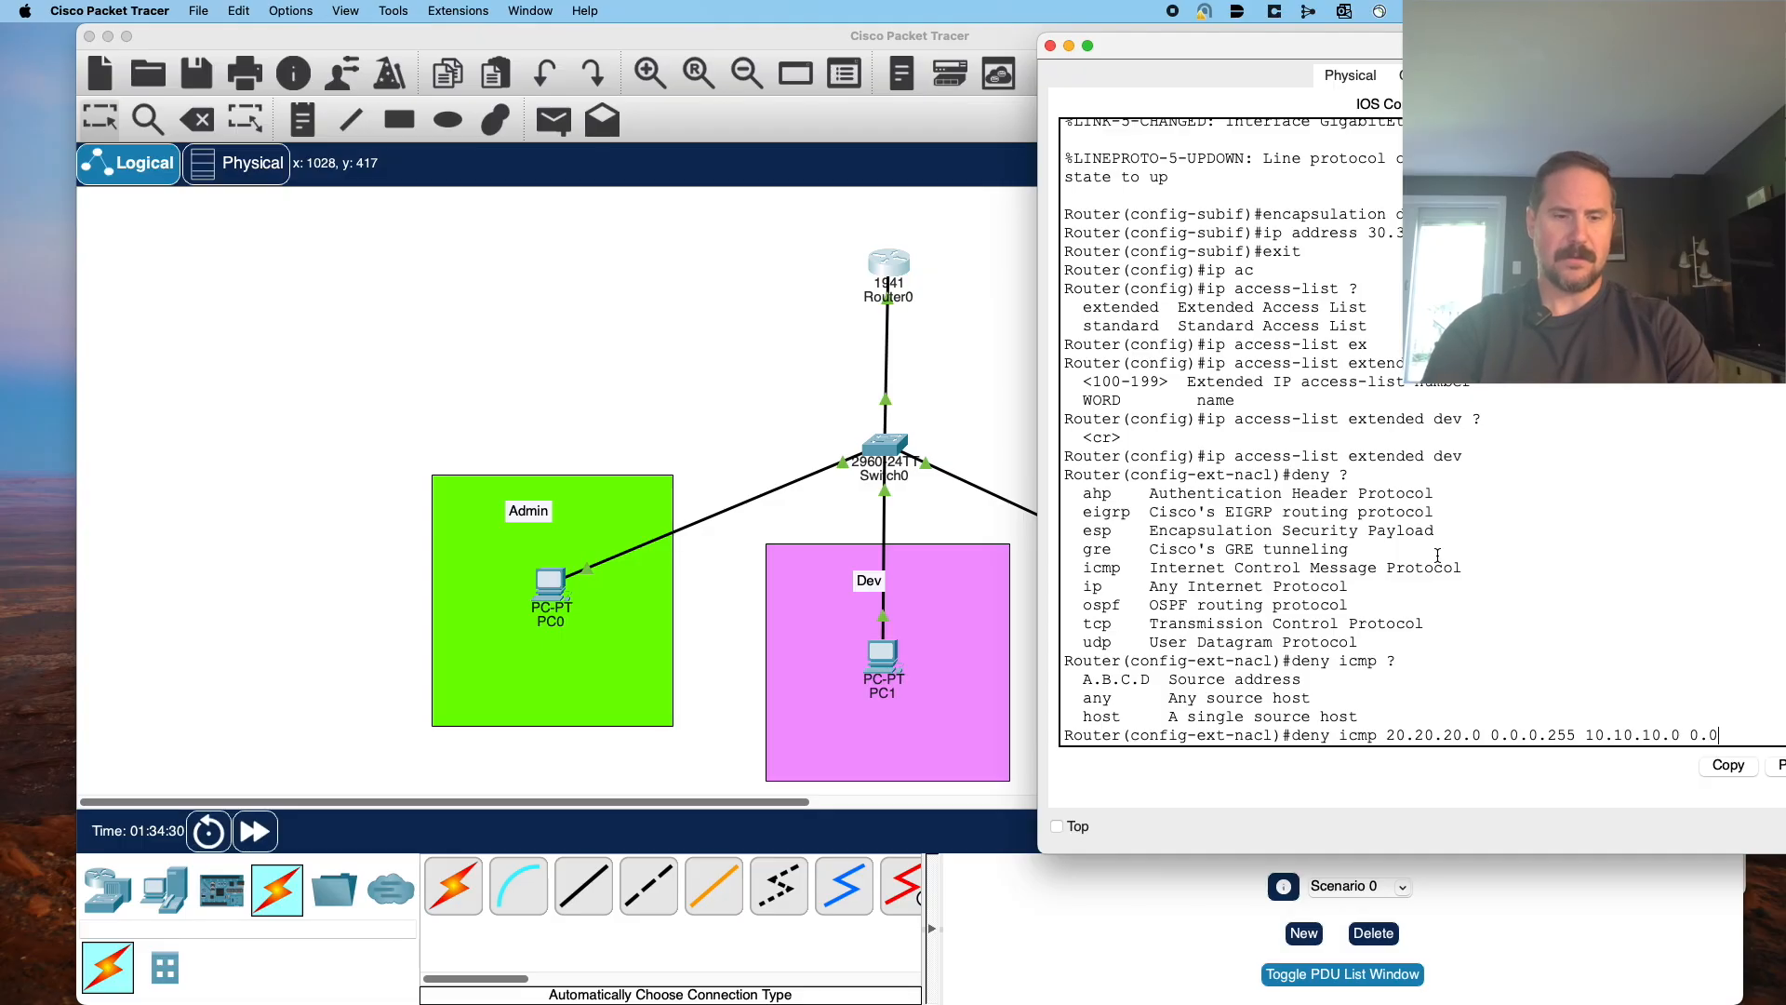
pyautogui.write('.0.255')
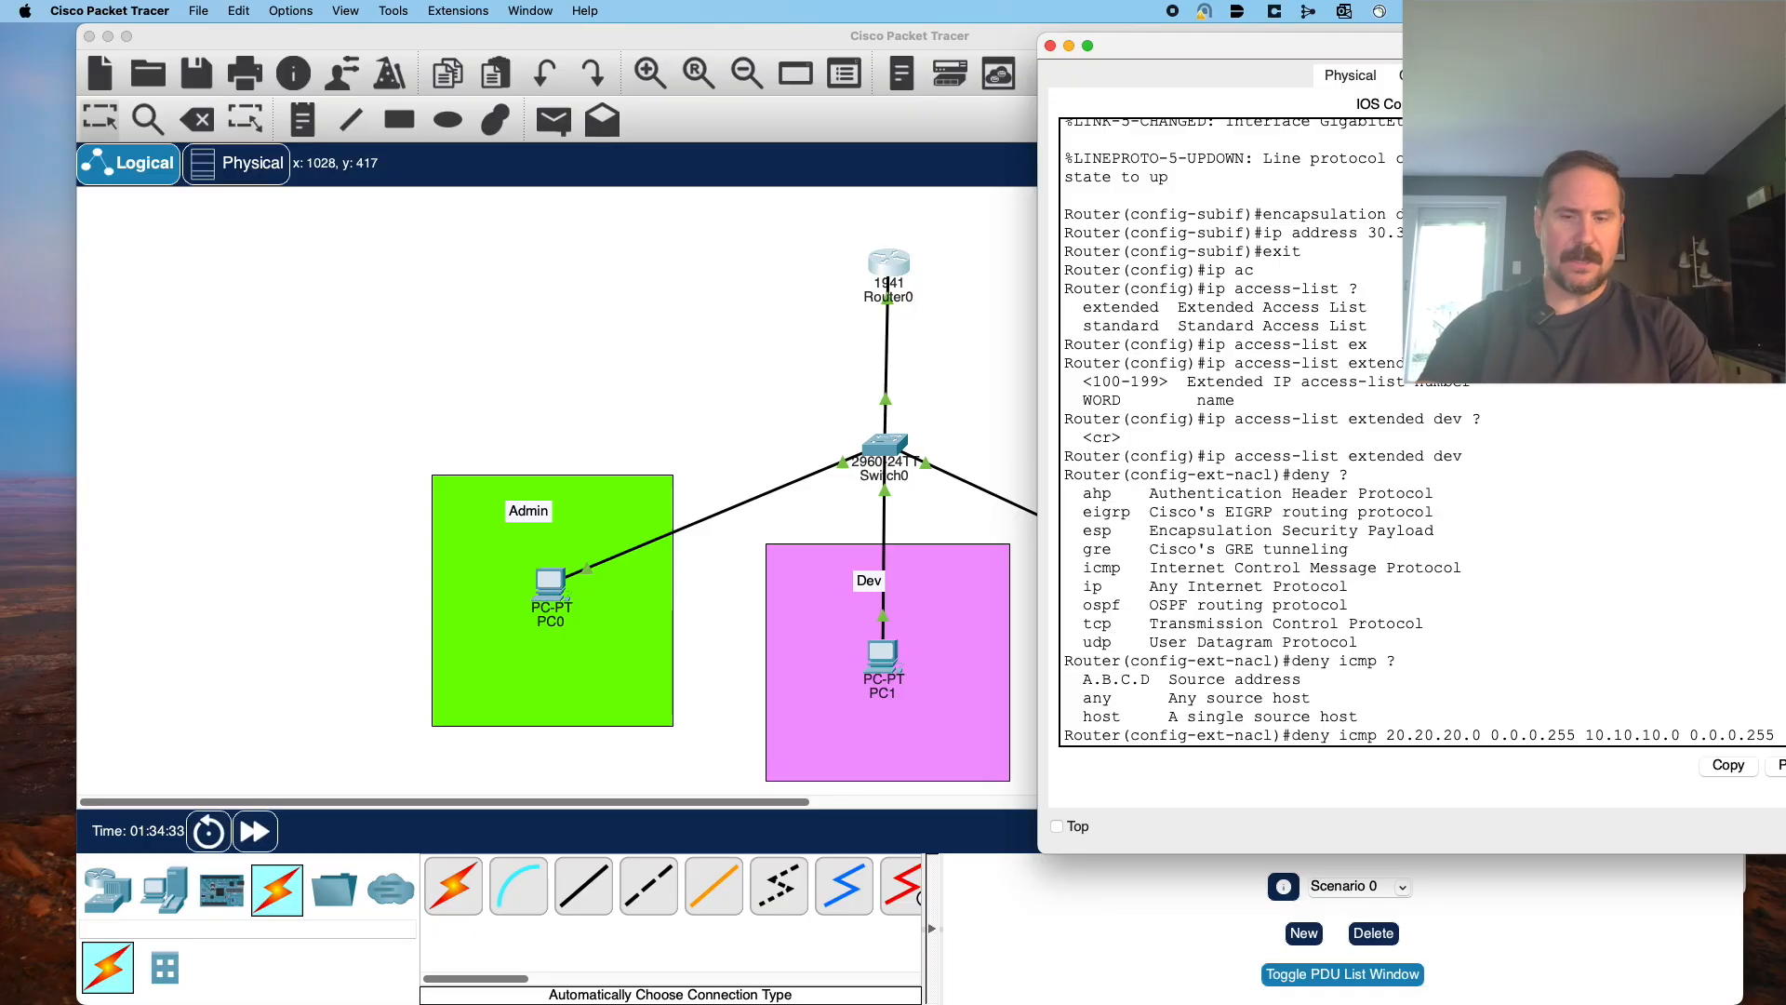
pyautogui.moveTo(1614, 42); pyautogui.dragTo(1081, 76)
pyautogui.write('?')
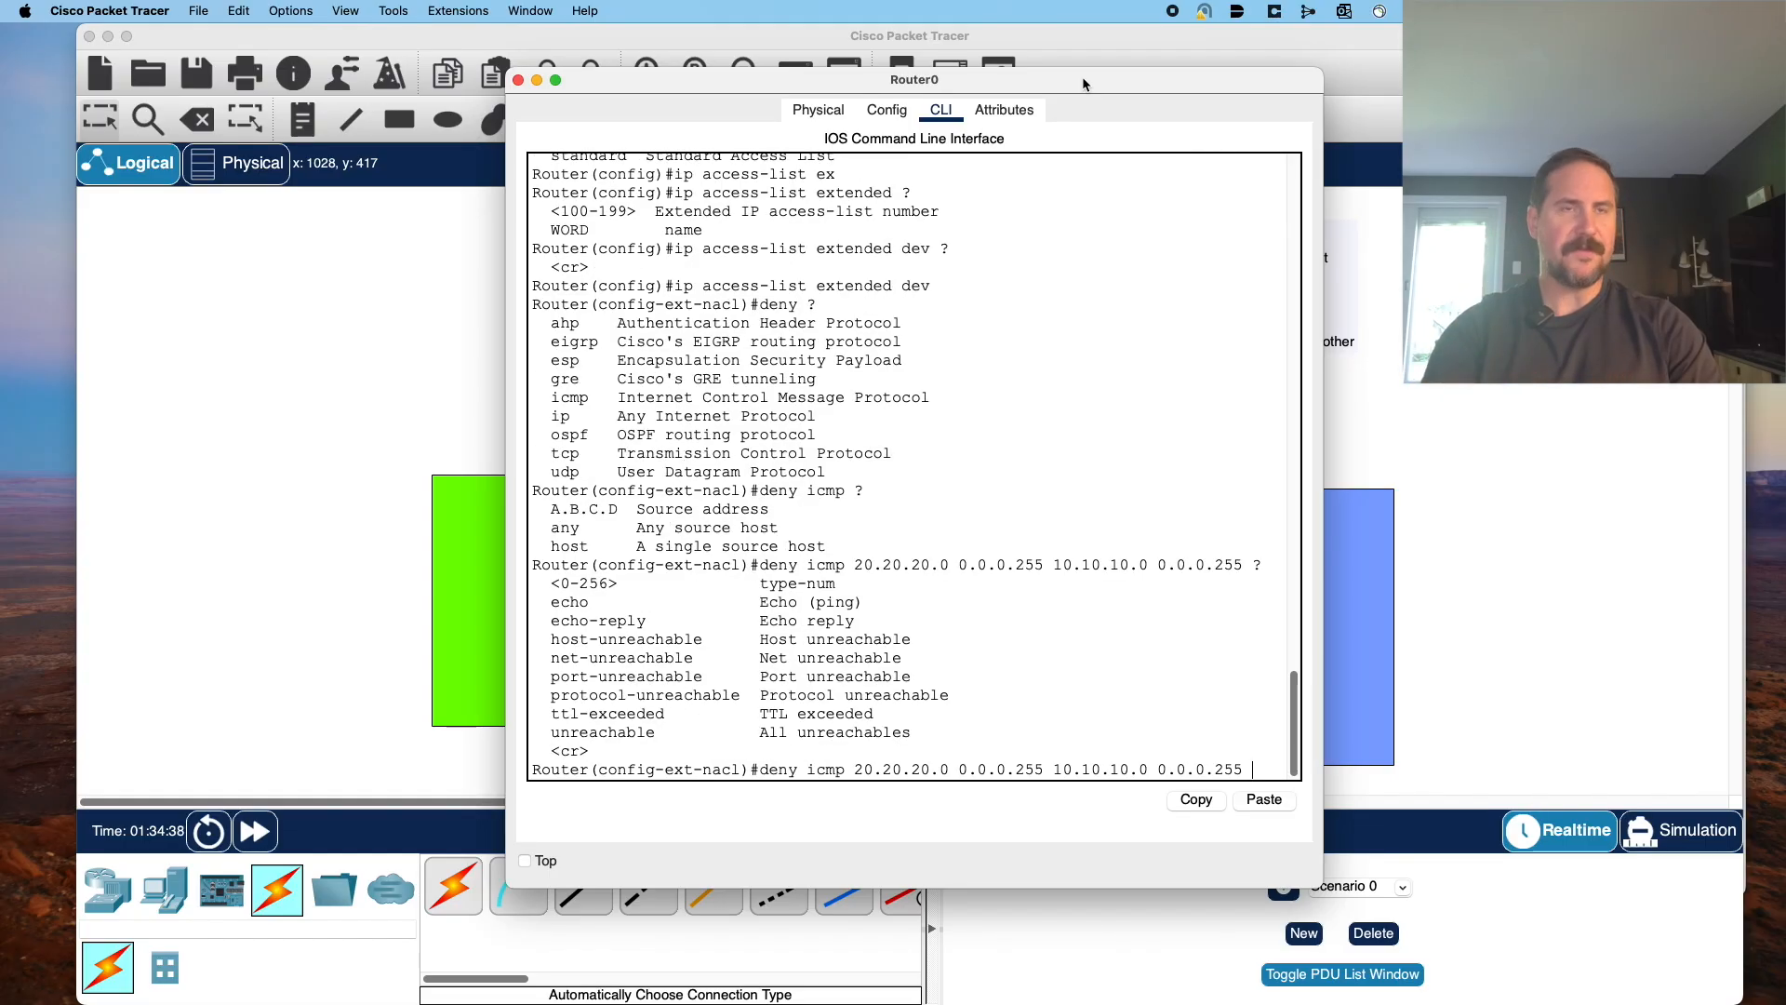
pyautogui.write('echo')
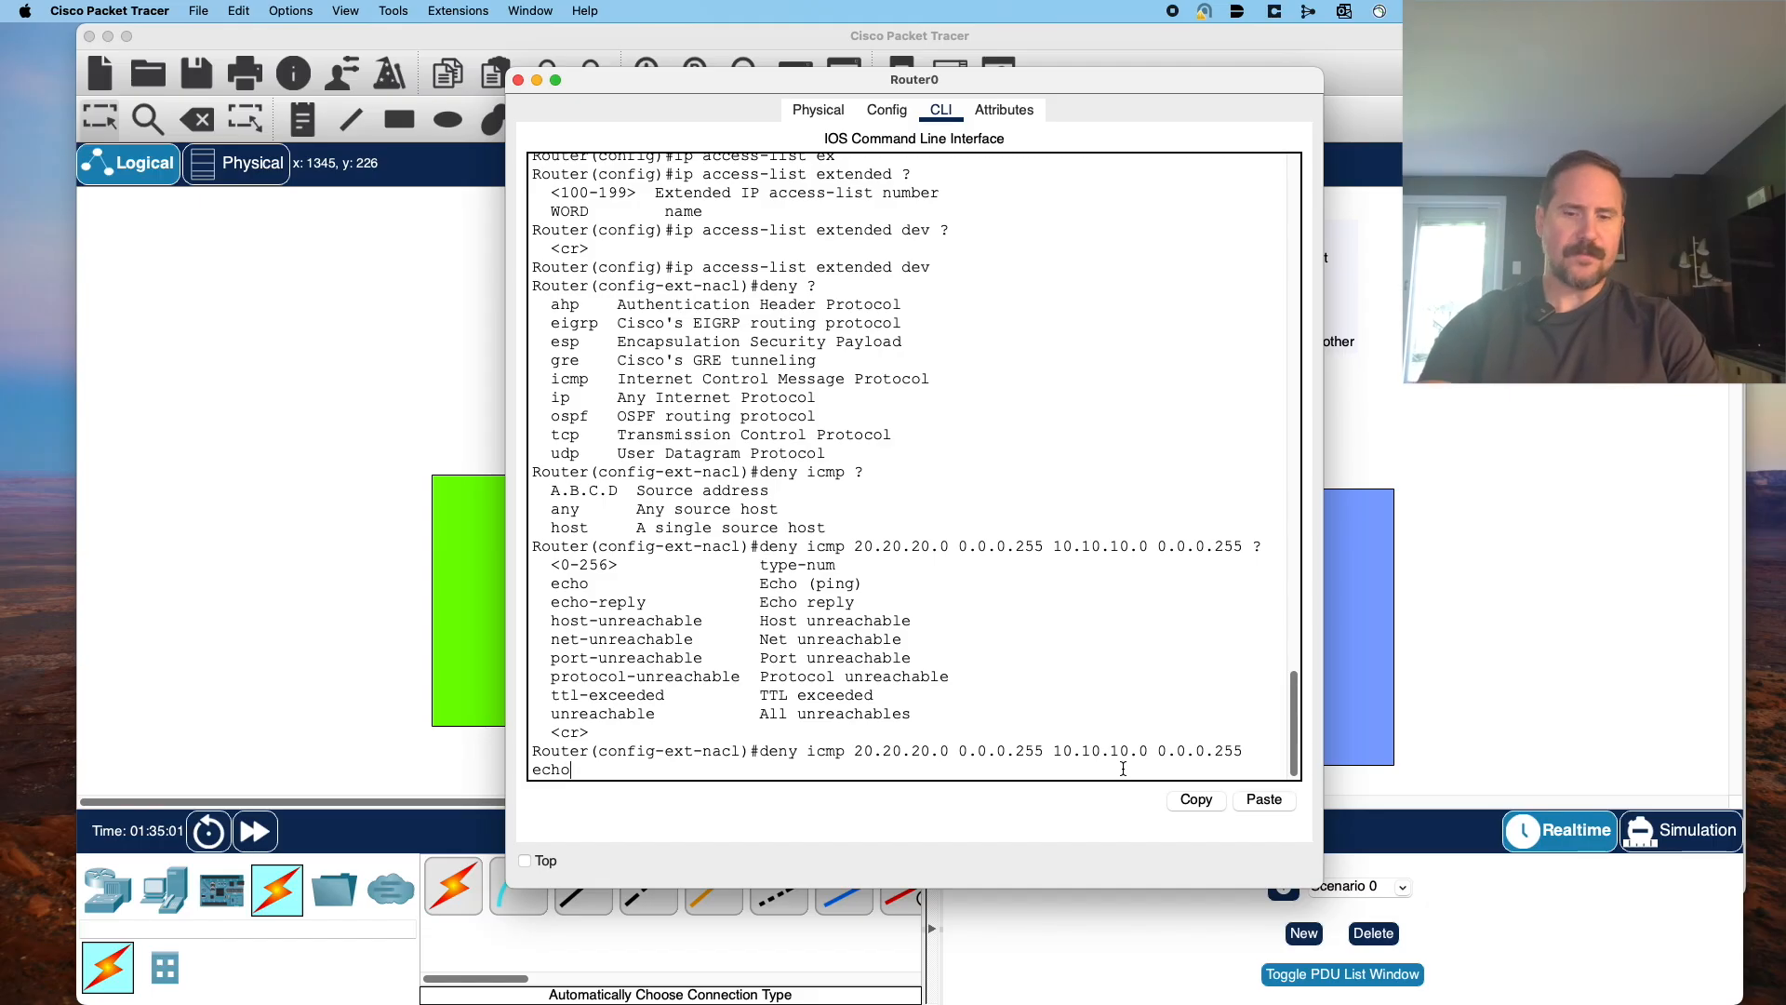
pyautogui.press('Return')
# Add a rule to the dev access list permitting IP traffic from 20.20.20.0 0.0.0.255 to any destination.
pyautogui.write('permit')
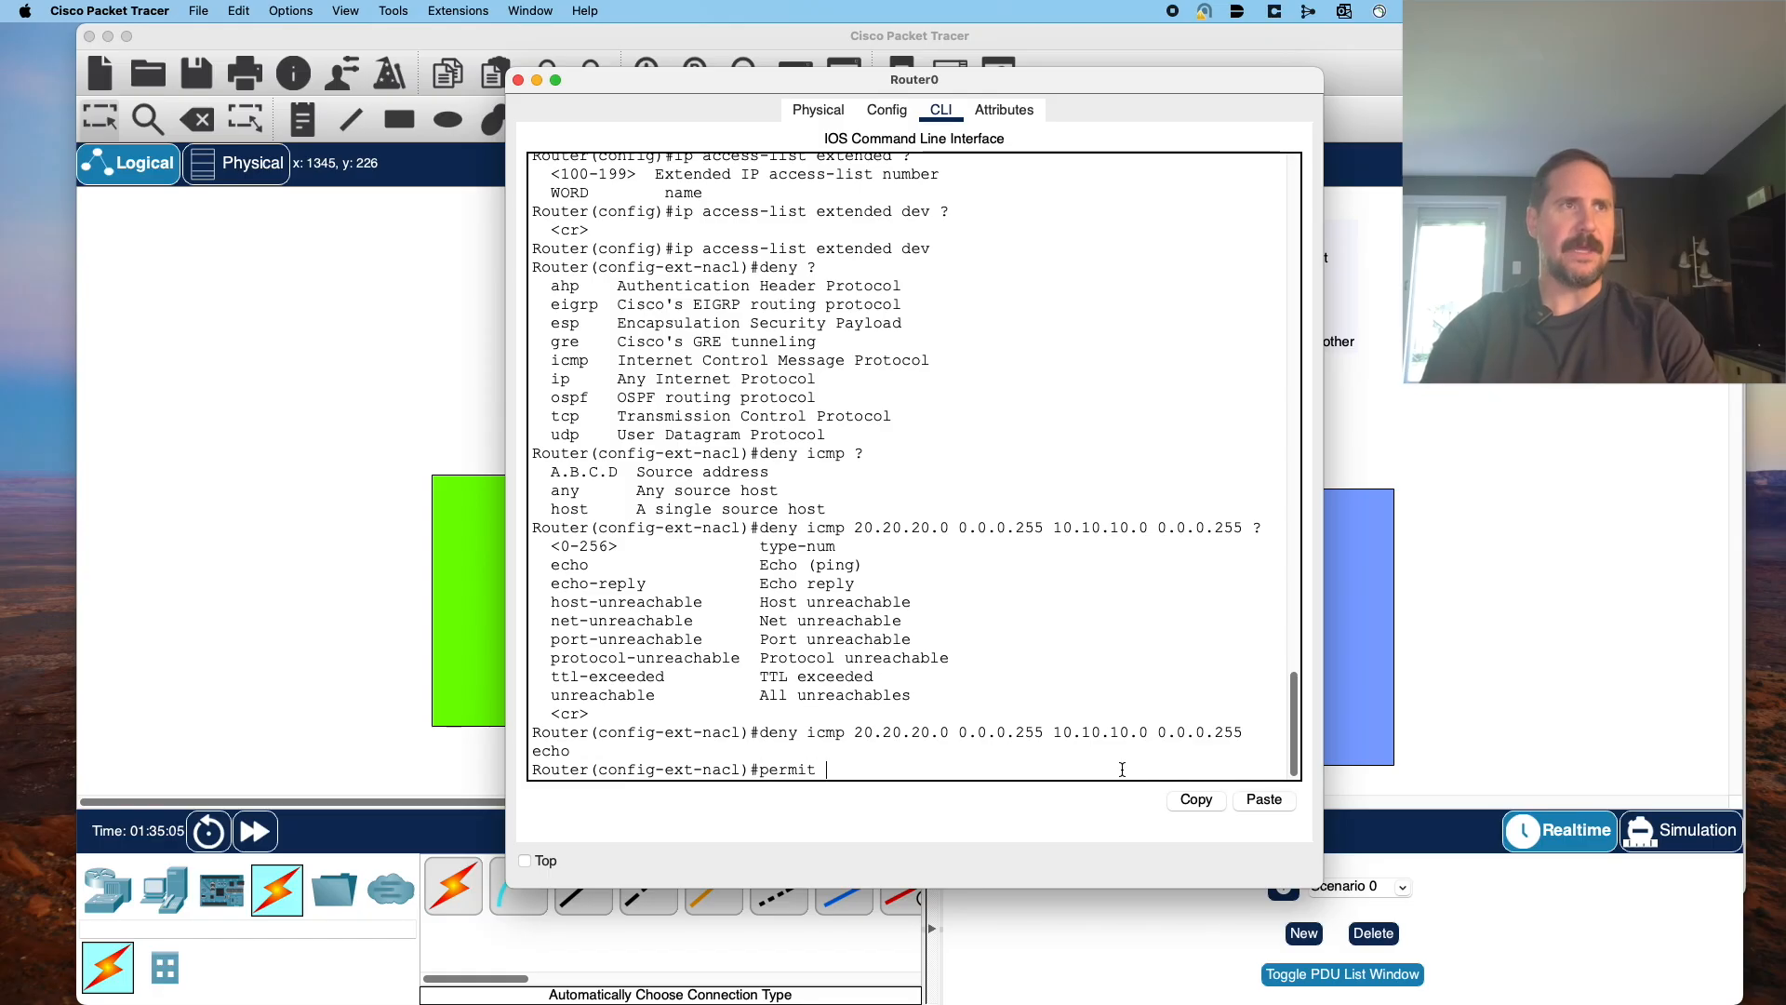
pyautogui.write(' ip')
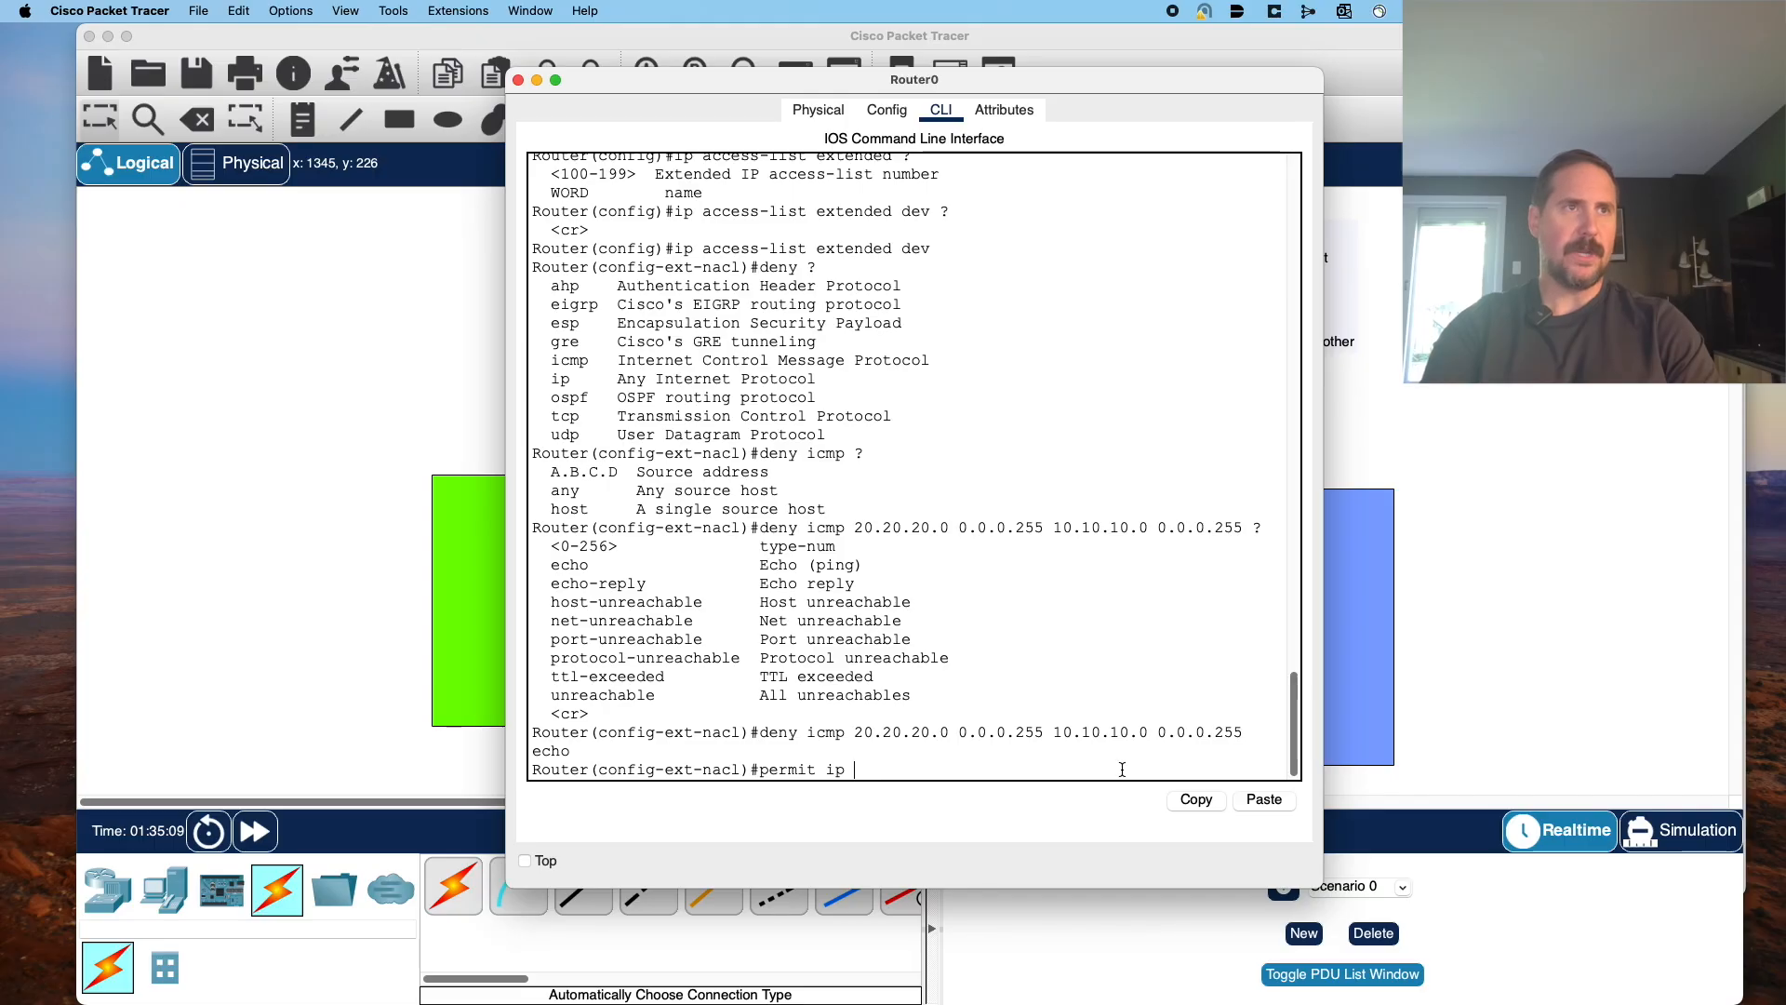
pyautogui.write(' 20.20.20.0 0.0.0.255 an')
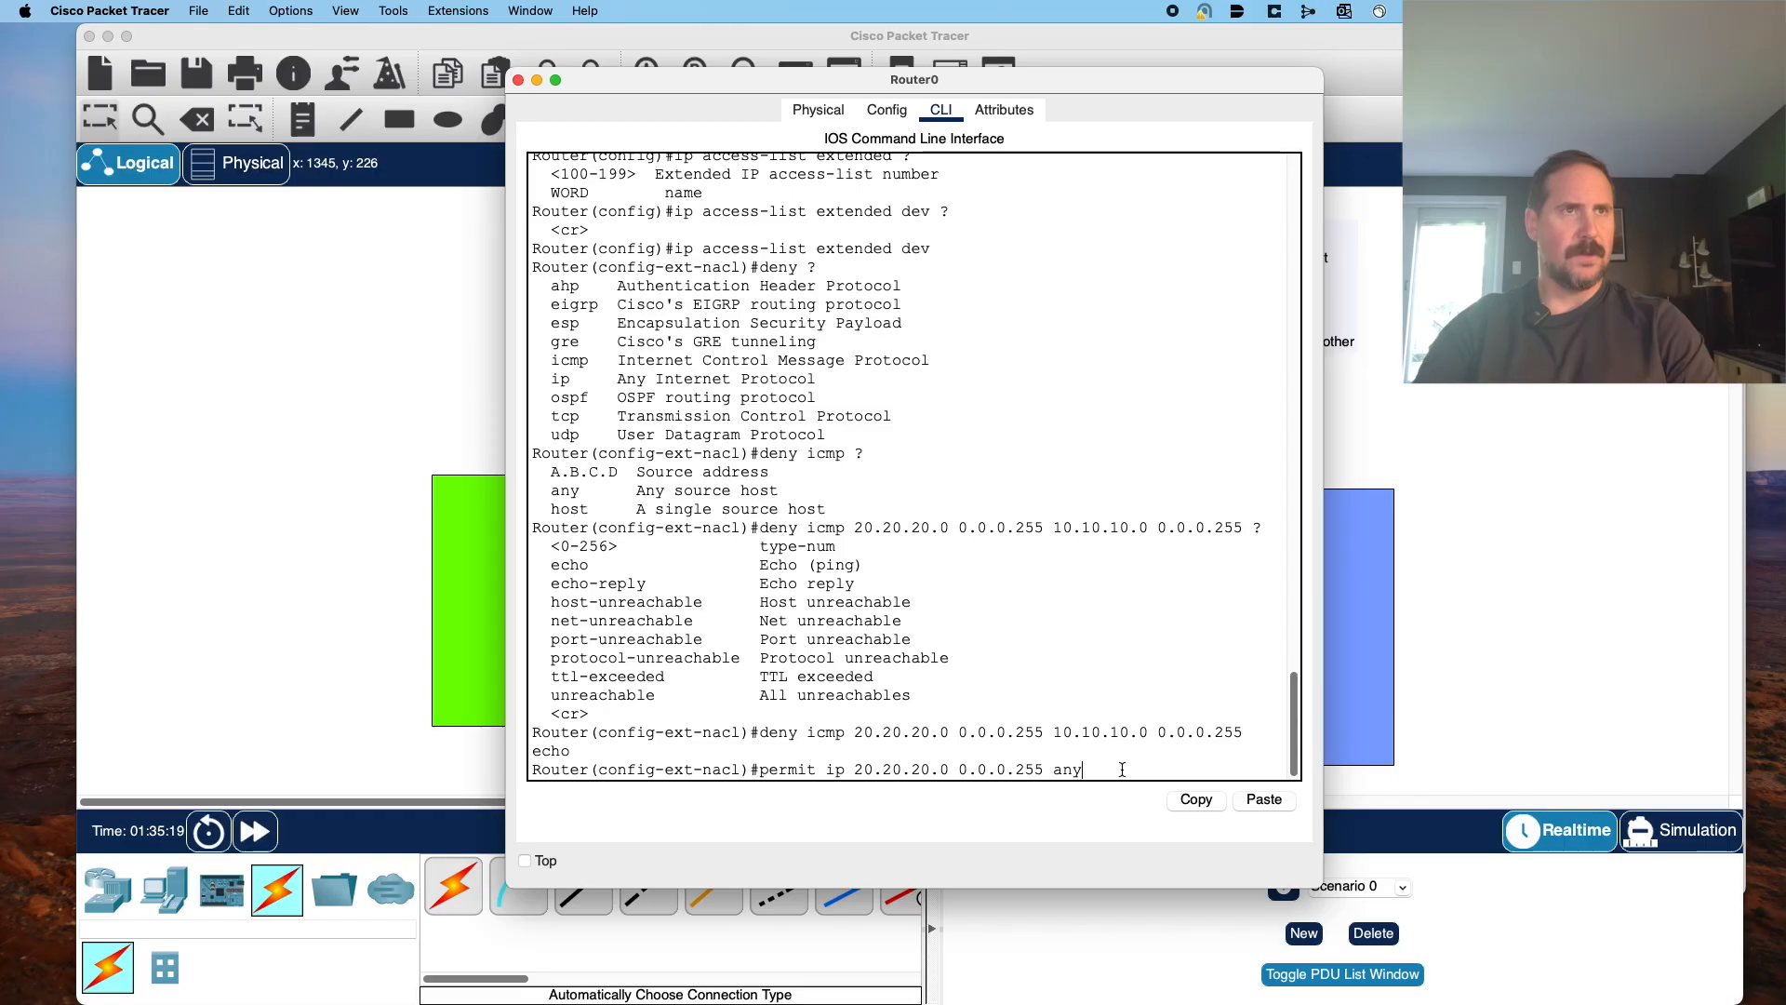
pyautogui.write('y')
pyautogui.press('Return')
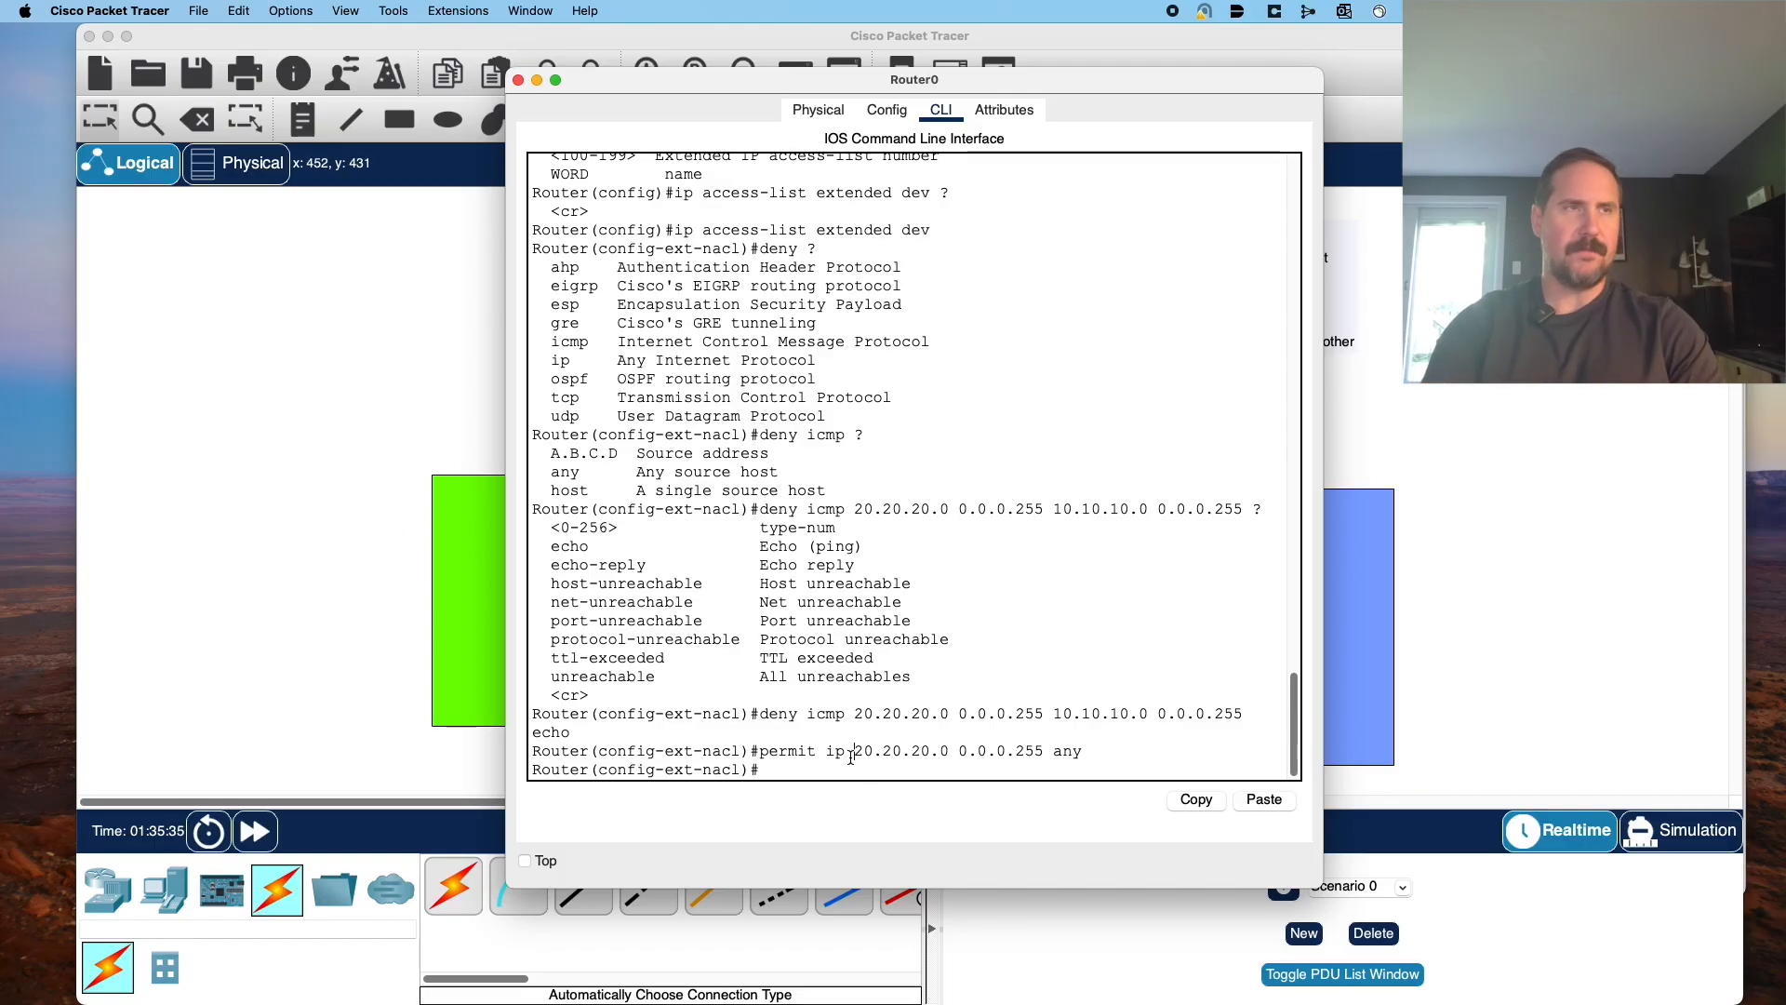
# Leave the dev access list configuration and enter configuration mode for Router0's subinterface gigabitEthernet 0/0.20.
pyautogui.write('exit')
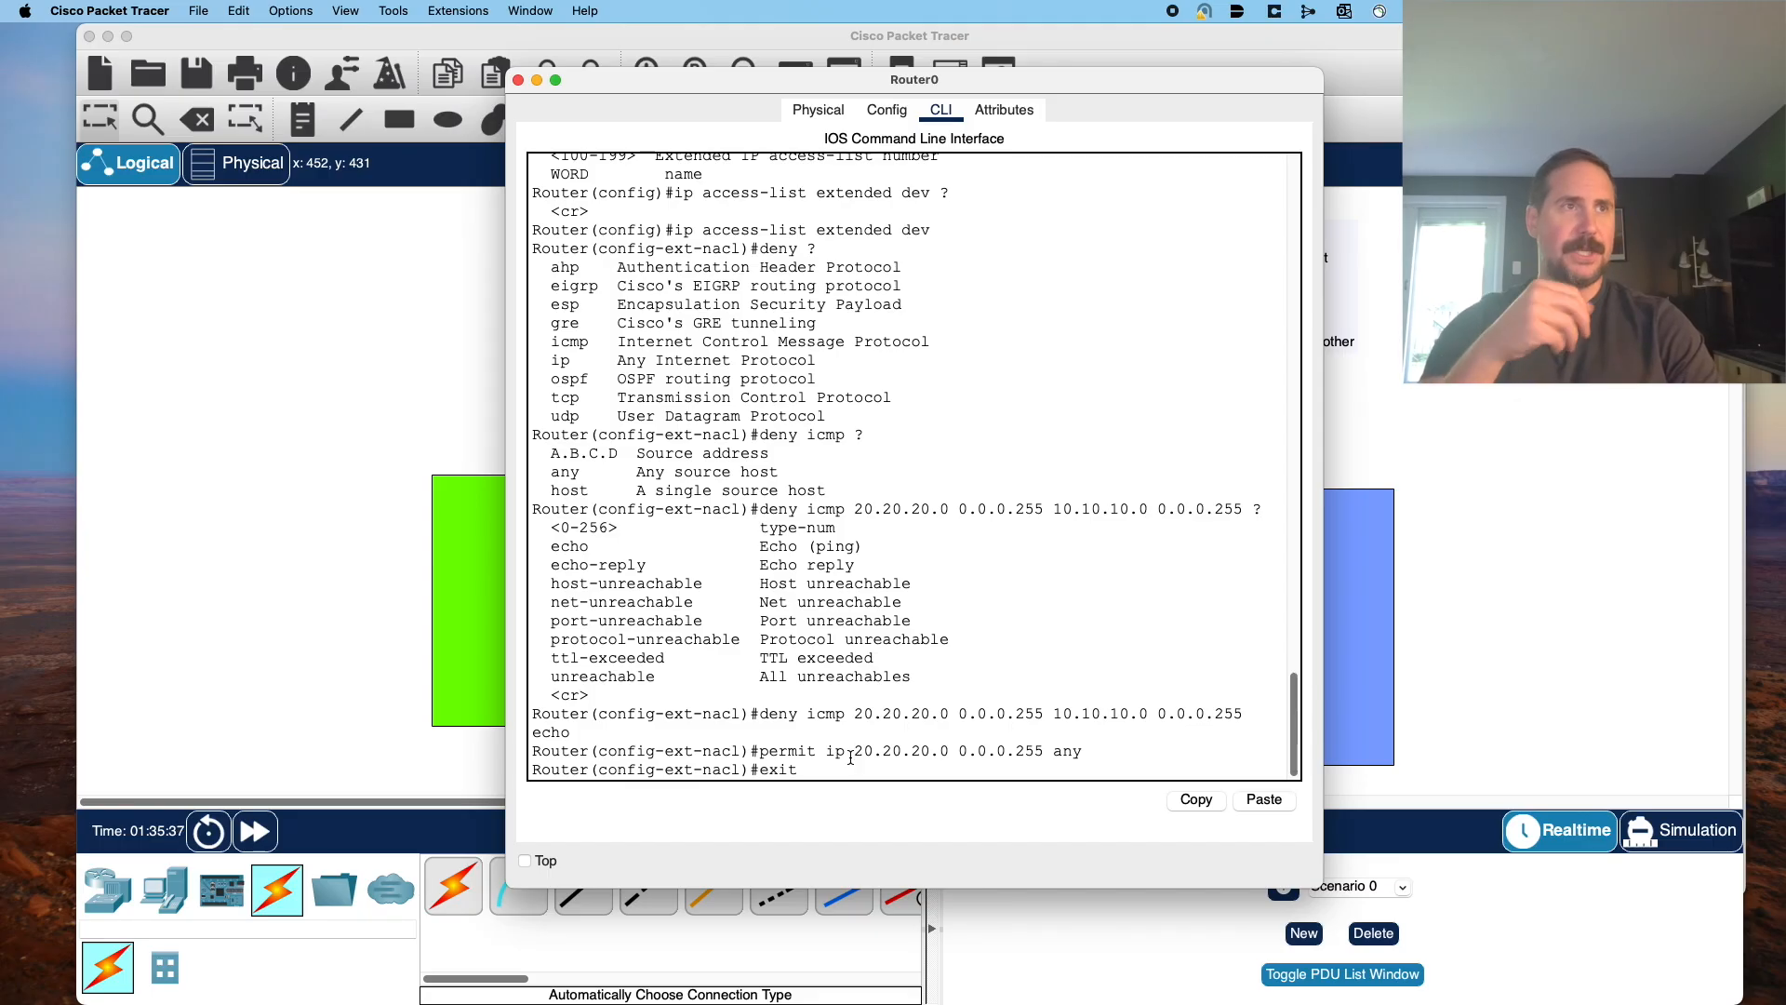
pyautogui.press('Return')
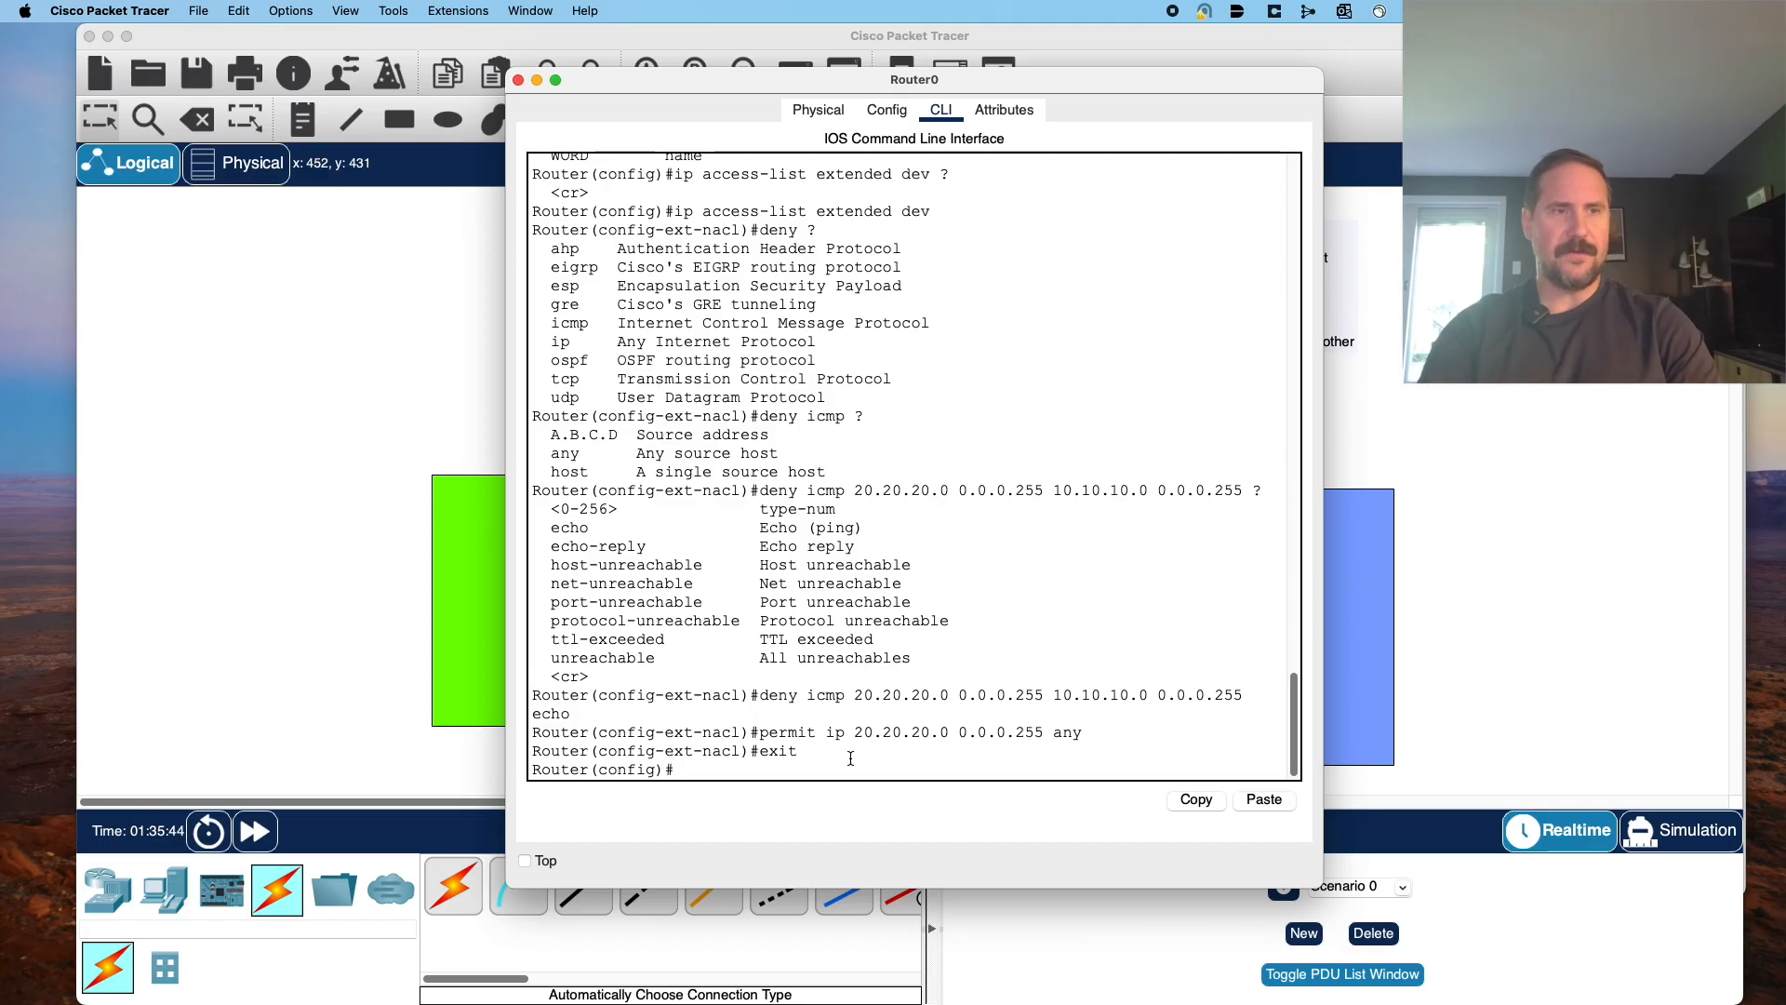
pyautogui.write('inter')
pyautogui.press('Tab')
pyautogui.write('gig')
pyautogui.press('Tab')
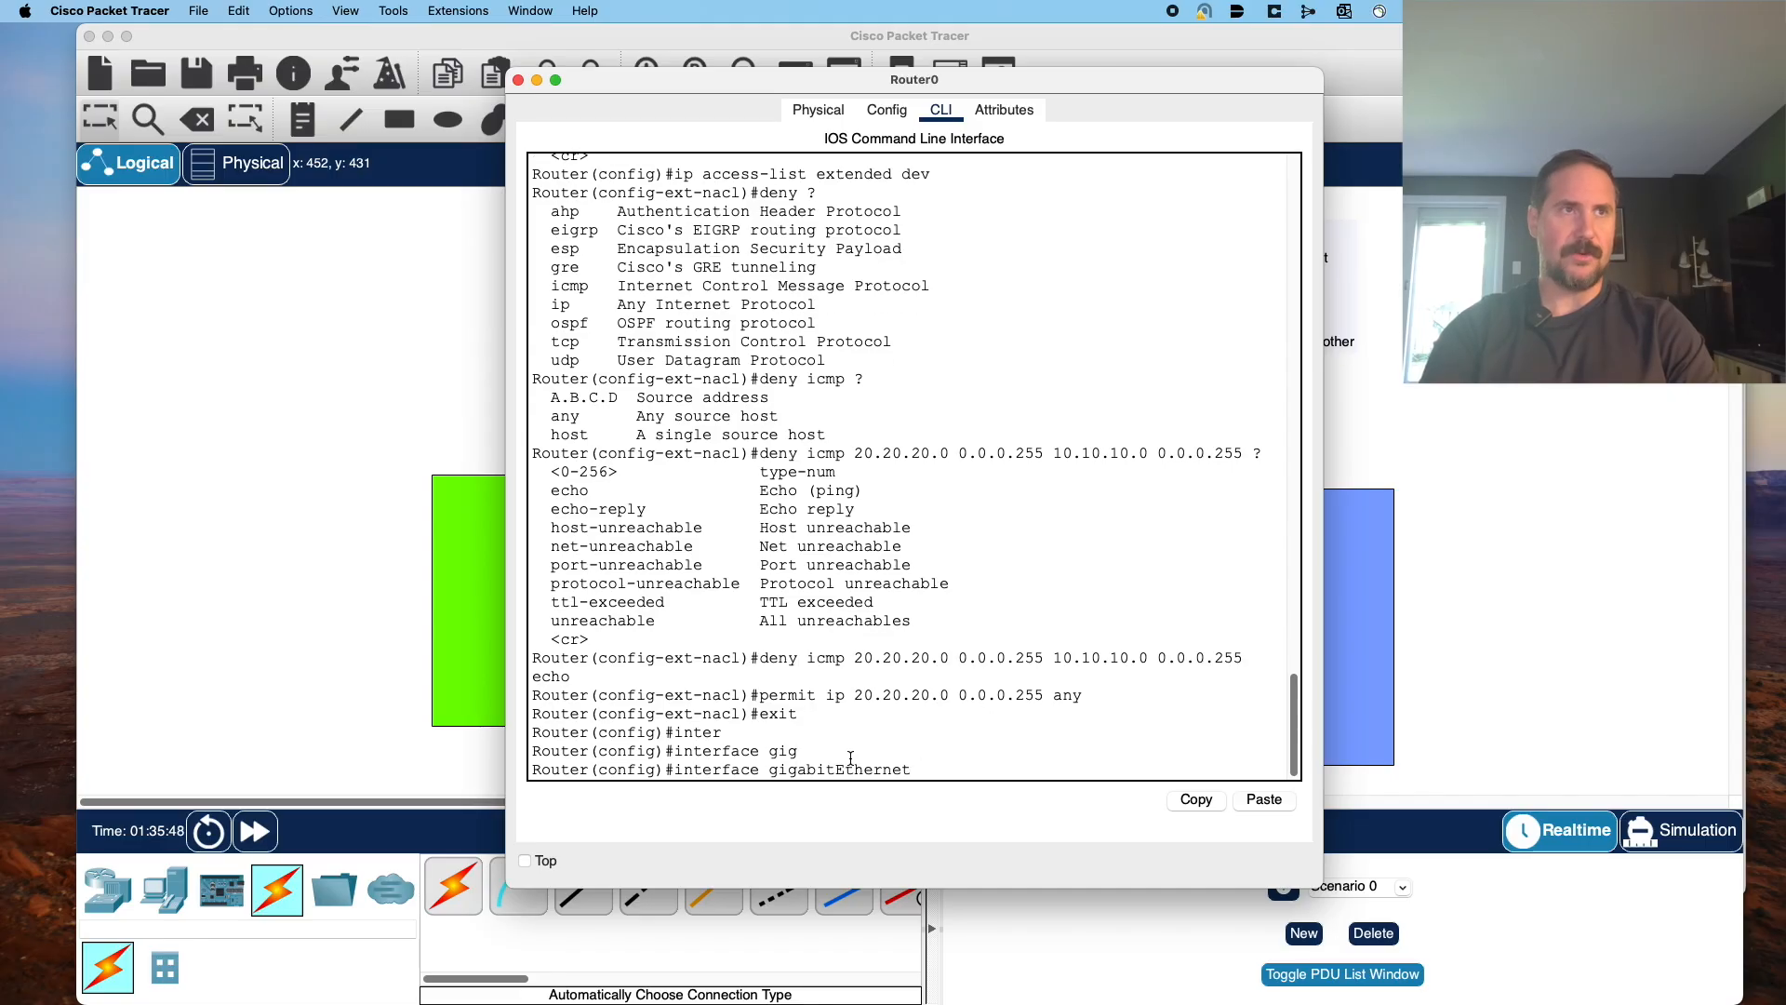
pyautogui.write('0/0.20')
pyautogui.press('Return')
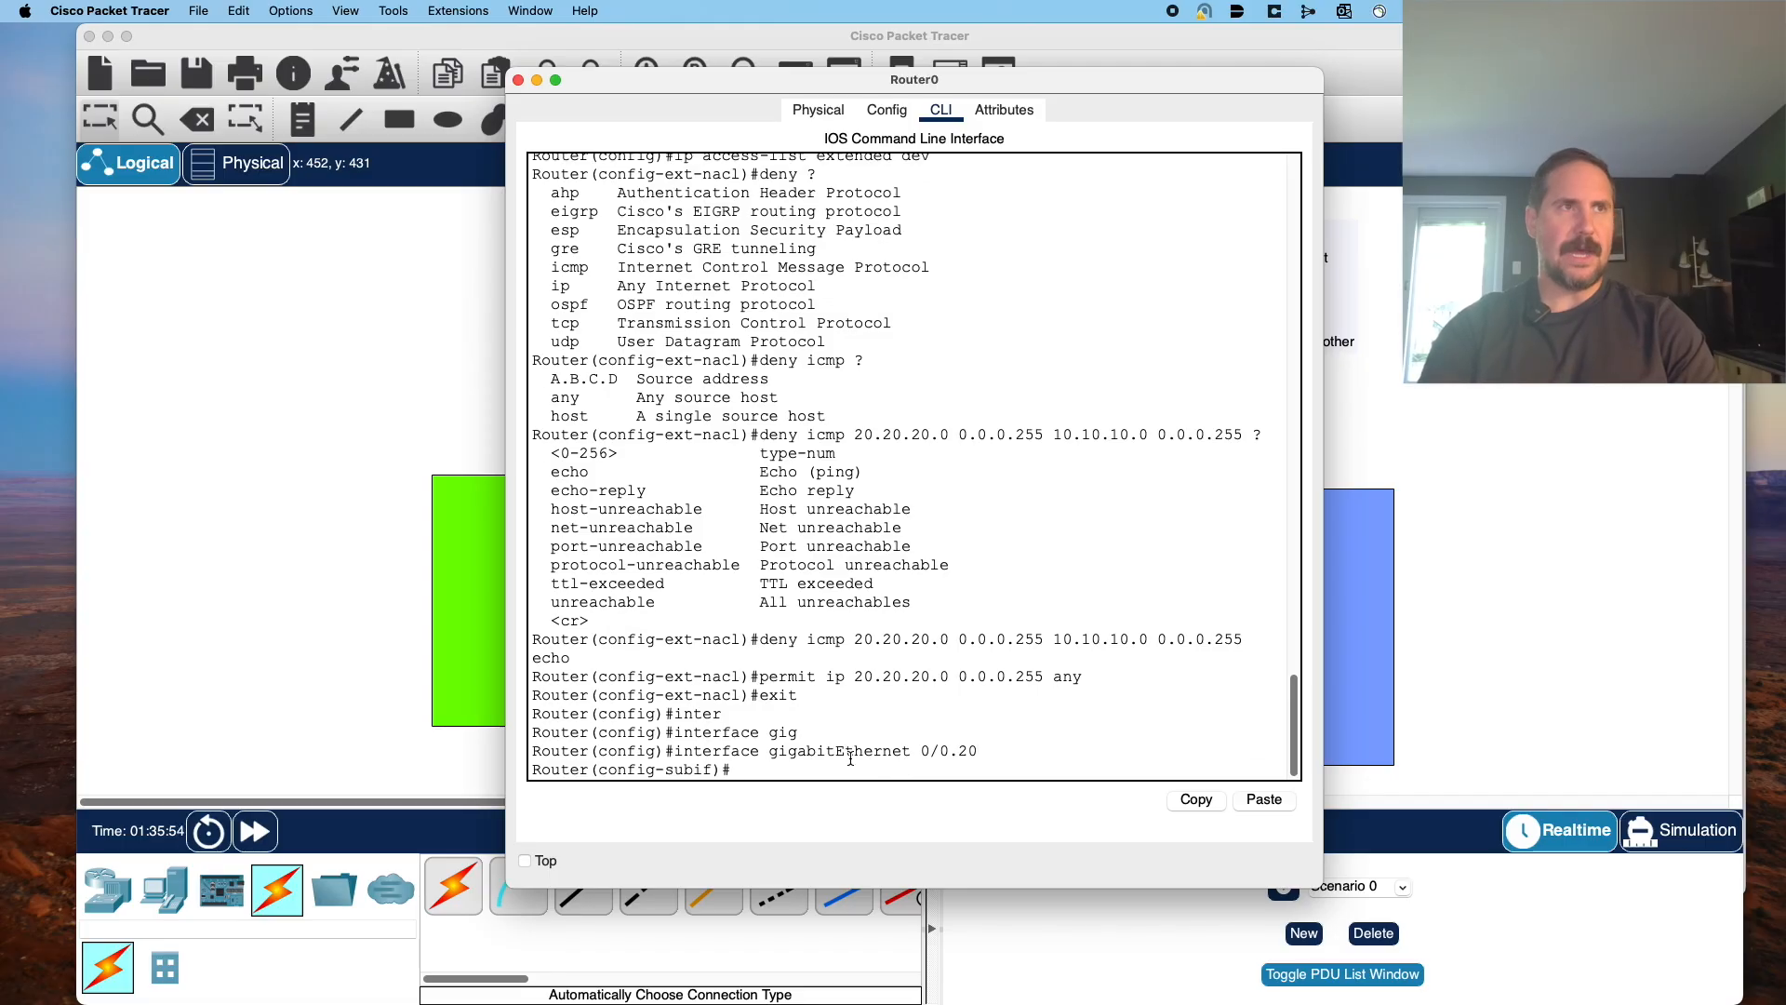
# Apply the dev access list to inbound packets on subinterface 0/0.20, checking the command help, and exit to global configuration.
pyautogui.write('ip ac')
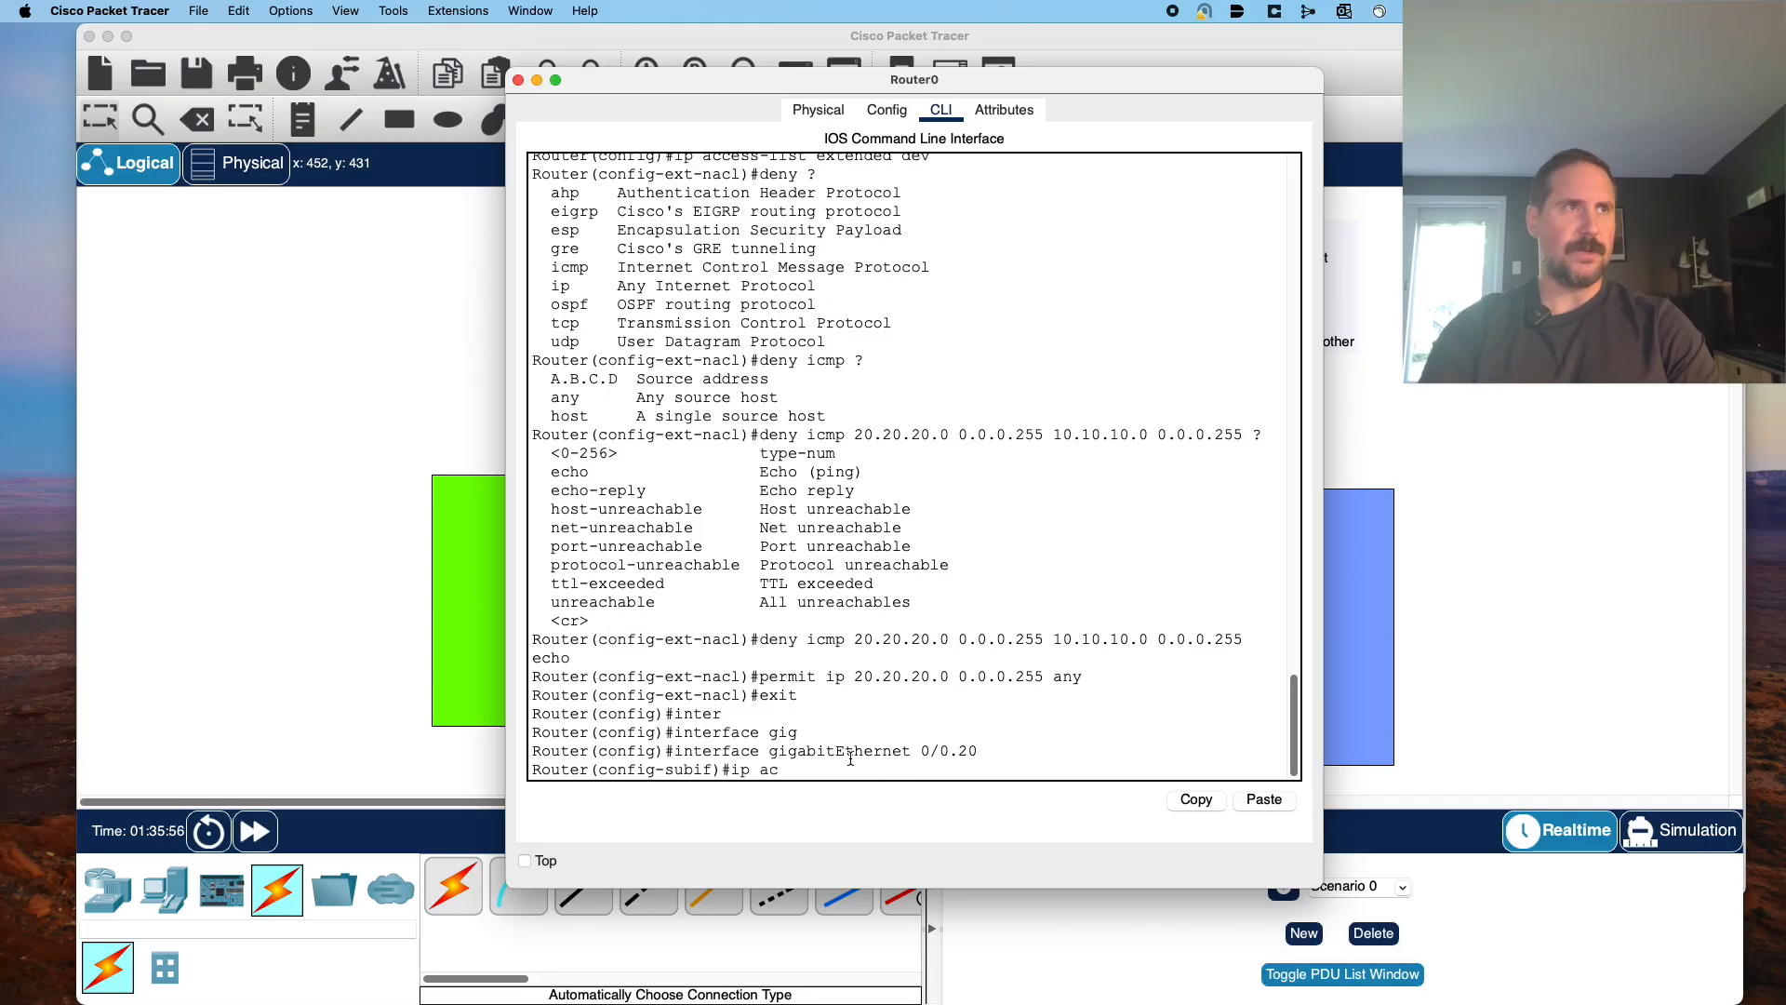
pyautogui.write('c')
pyautogui.press('Tab')
pyautogui.write('?')
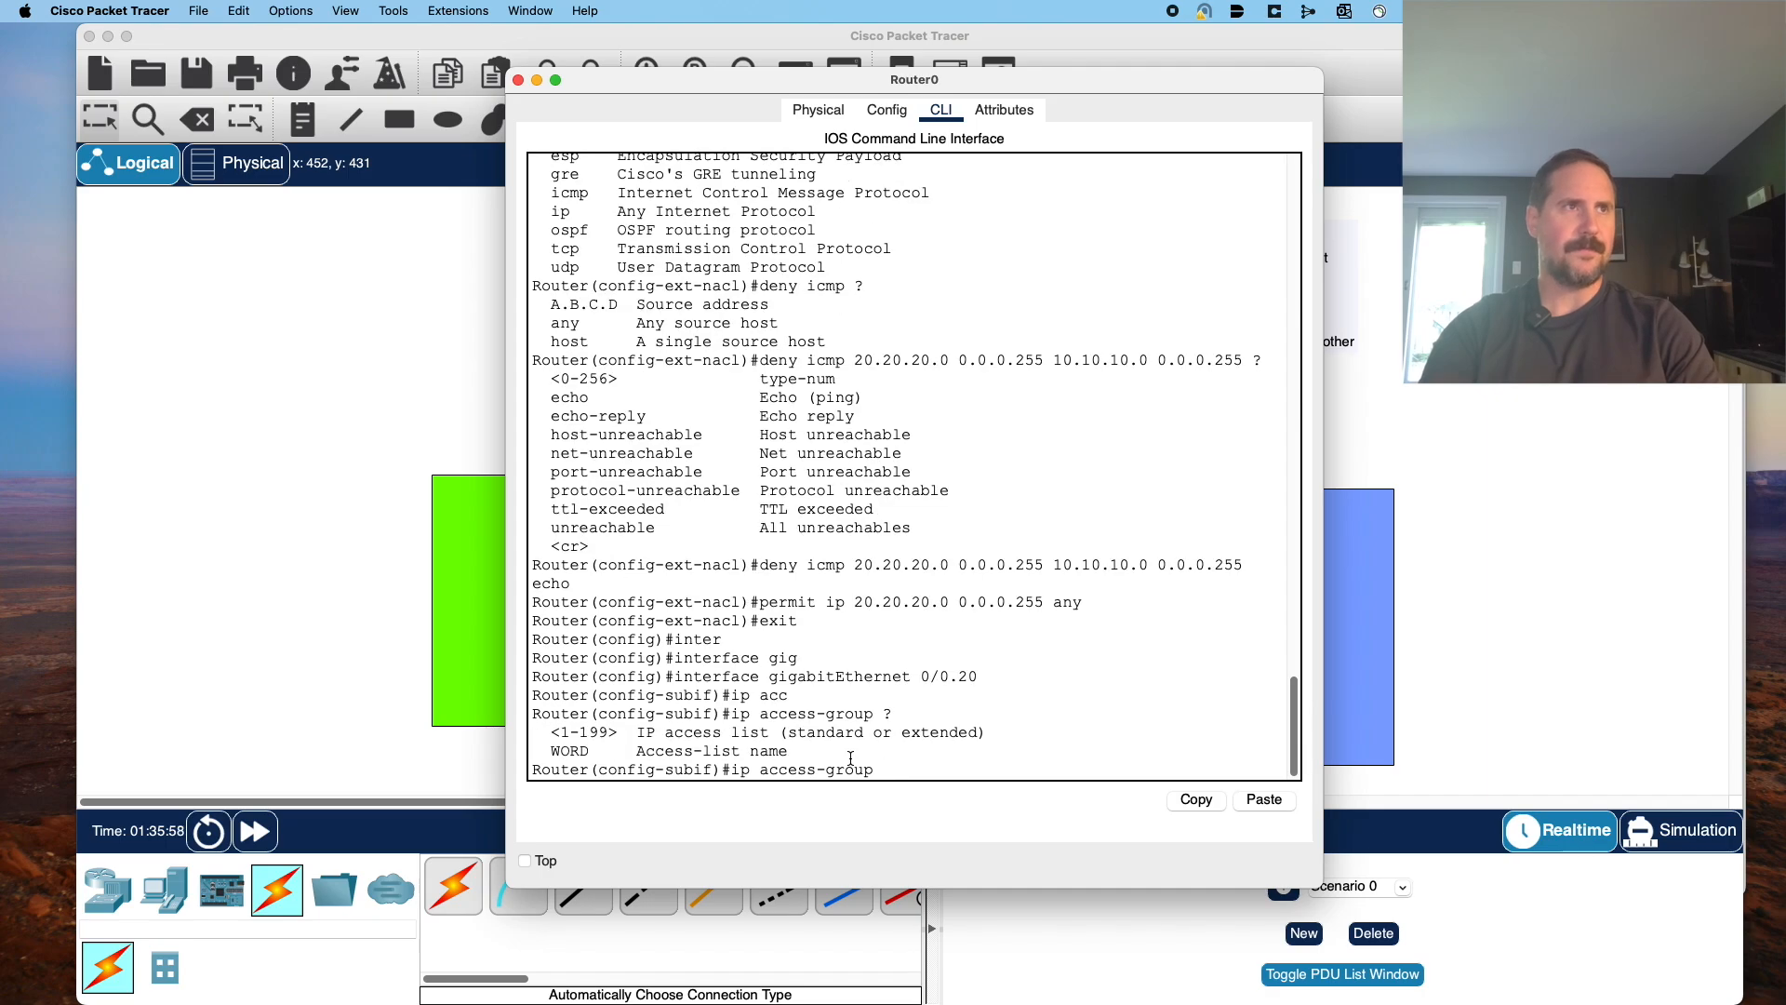
pyautogui.write('dev ?')
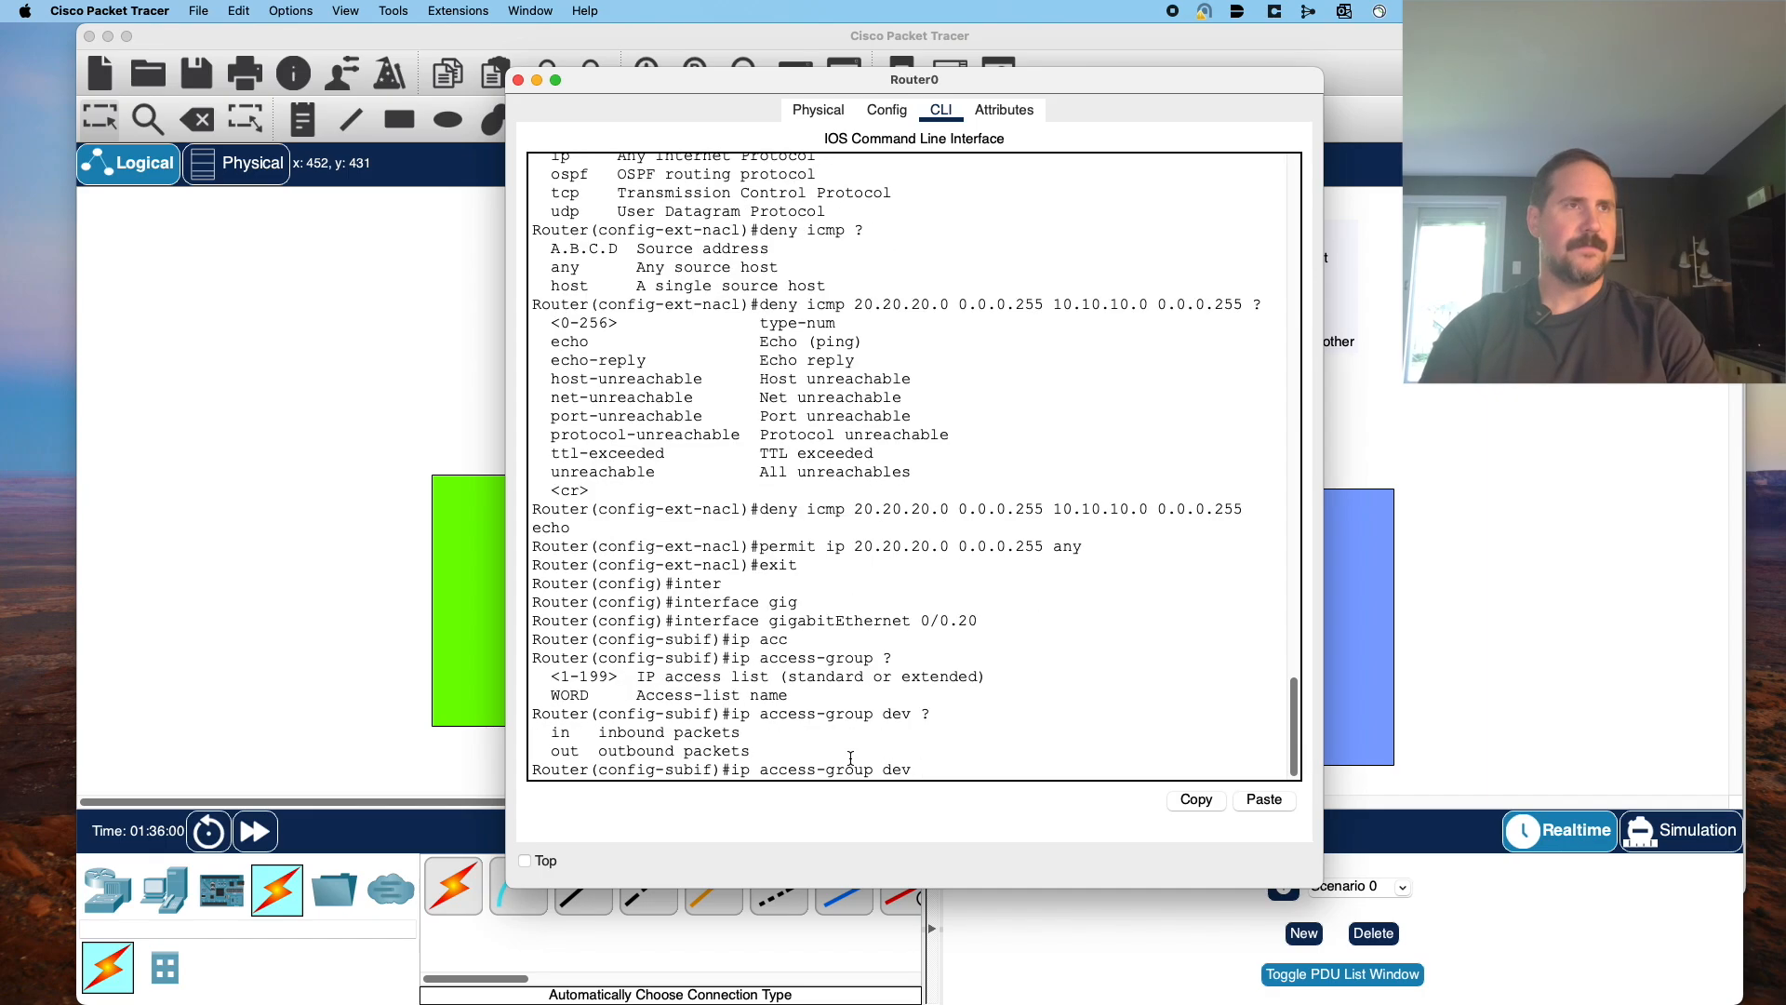
pyautogui.write('in')
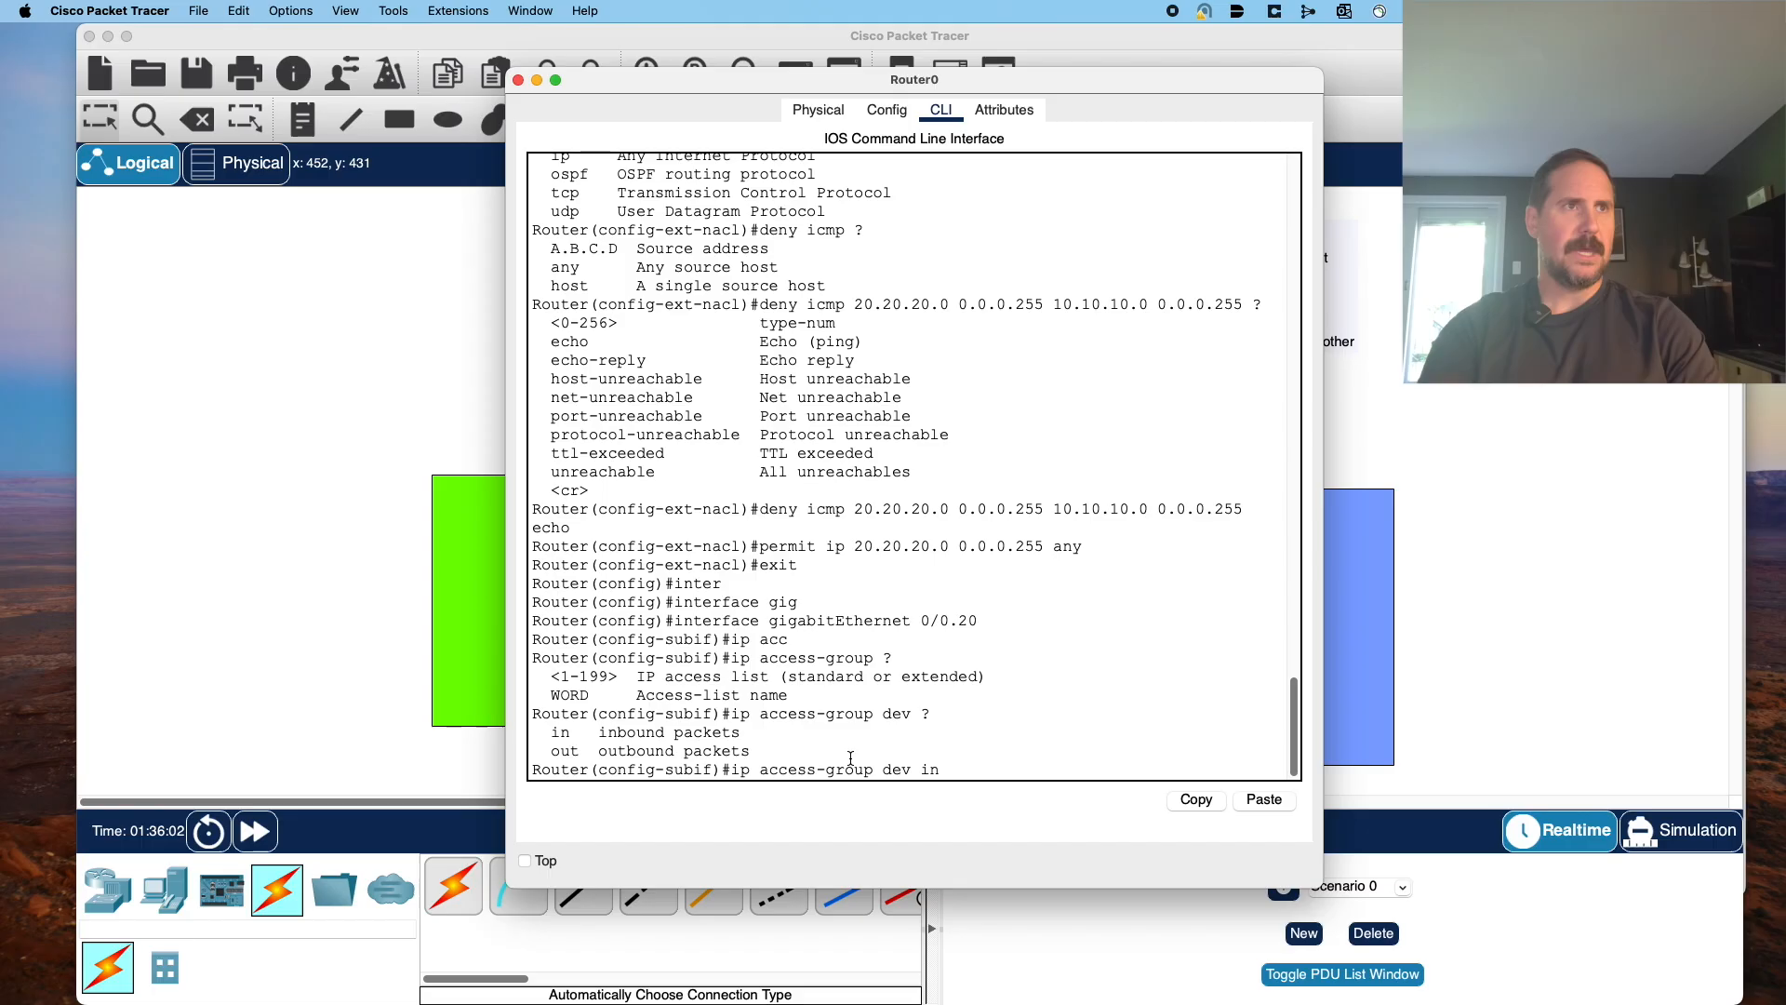
pyautogui.press('Return')
pyautogui.write('exit')
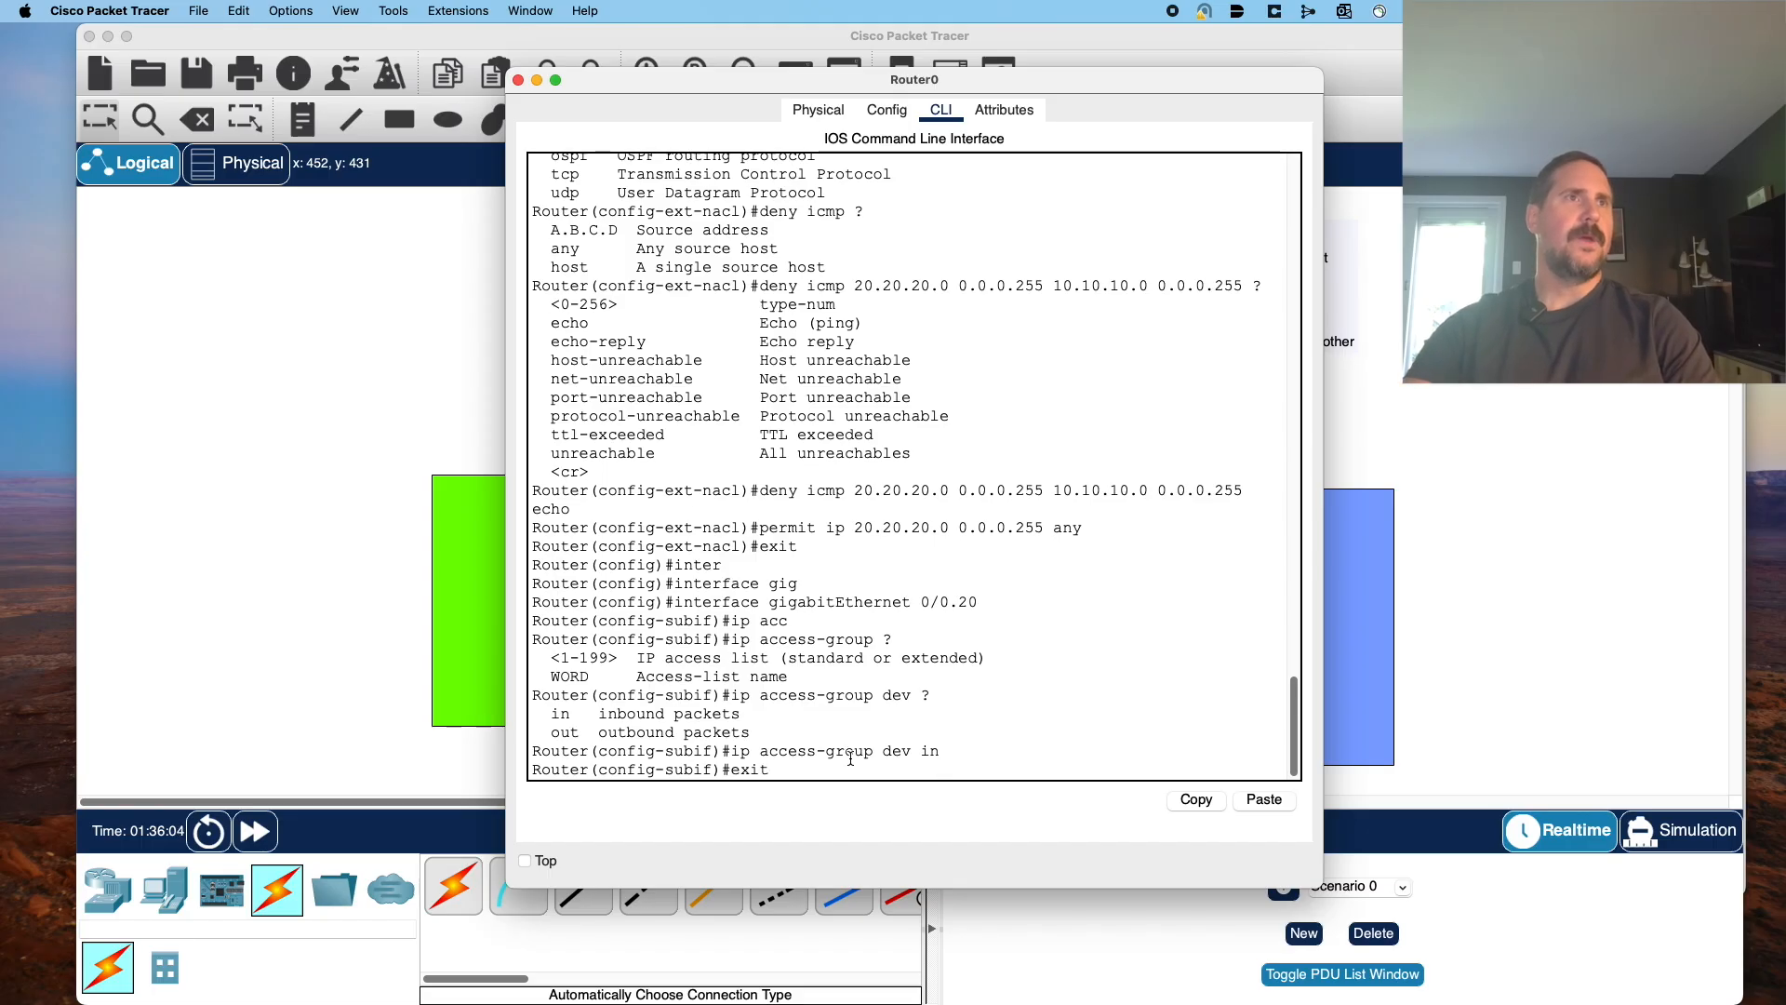
pyautogui.press('Return')
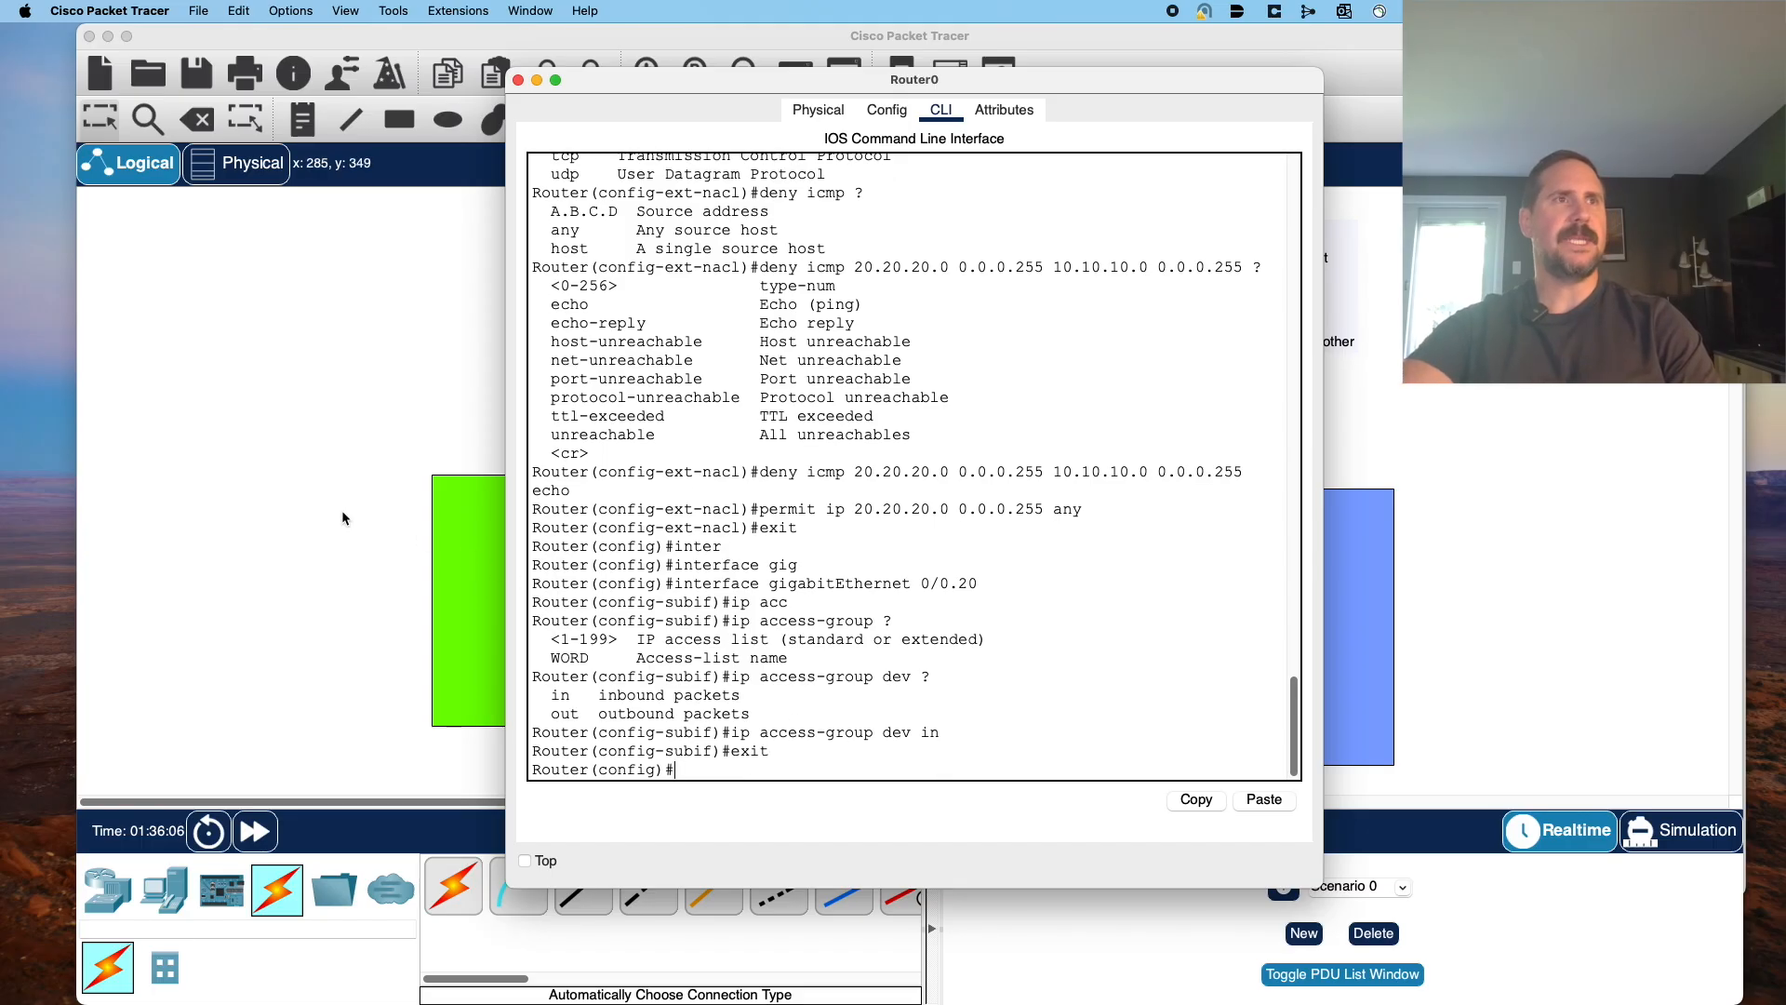
pyautogui.press('super+w')
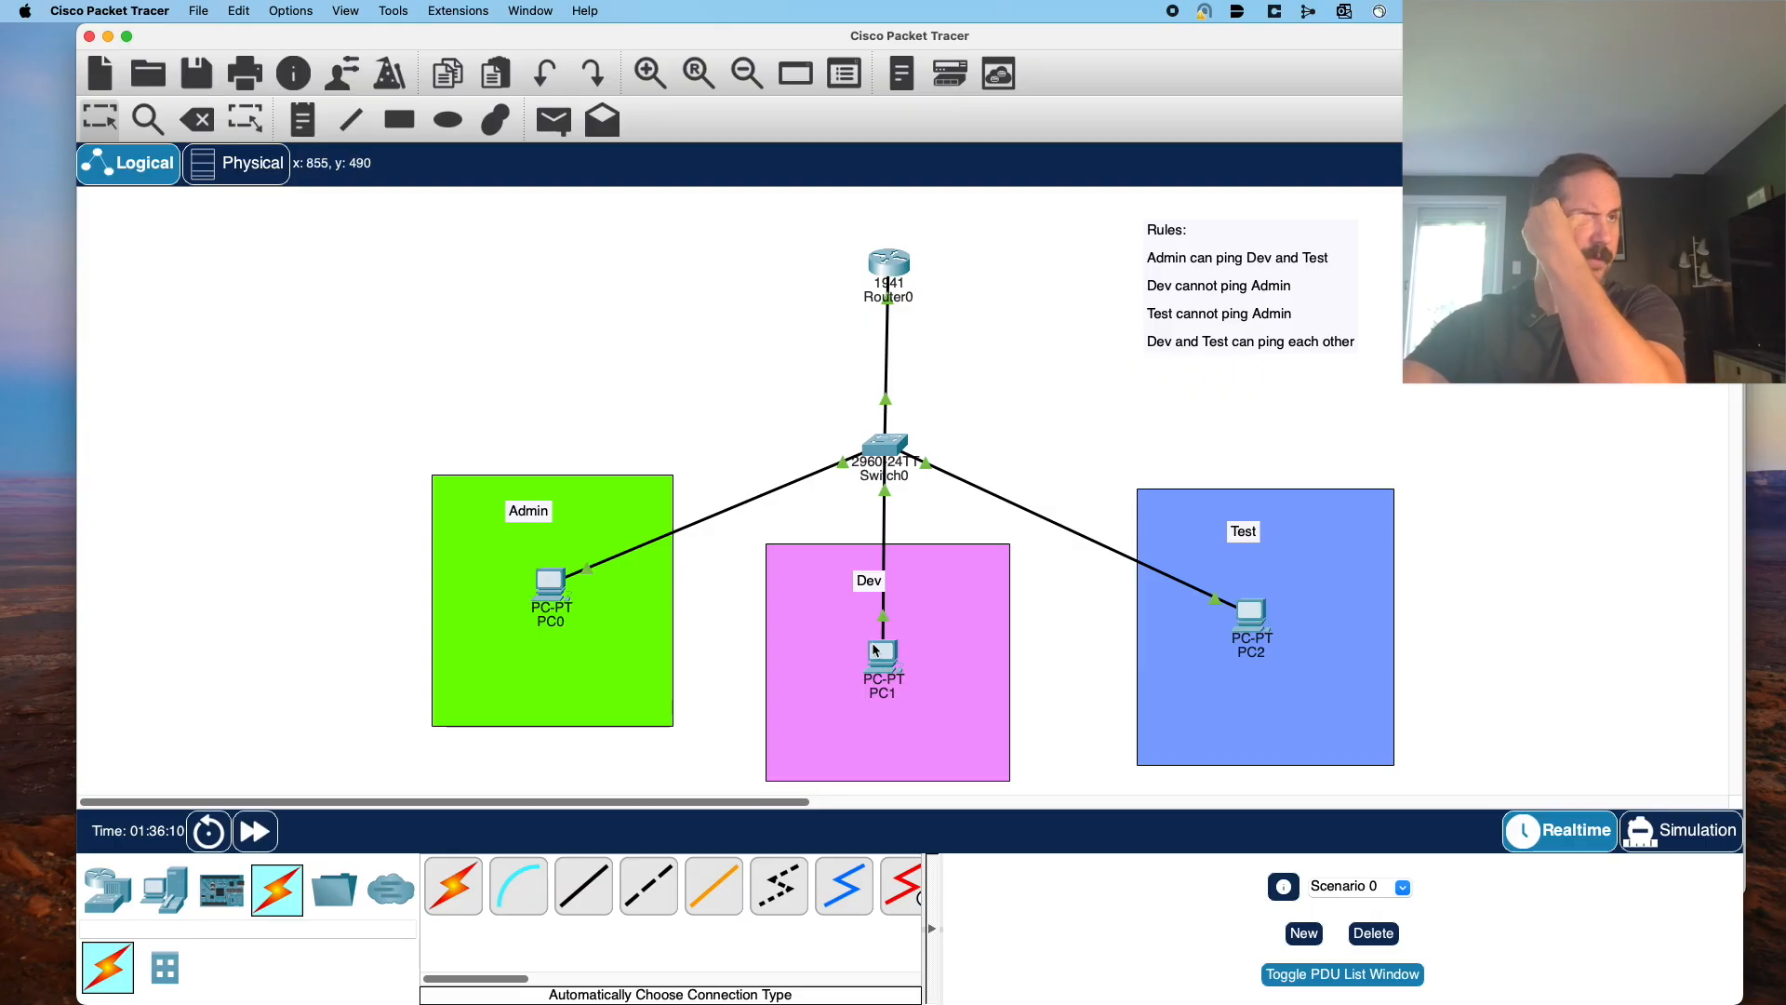
# Ping 20.20.20.20 from the command prompt of PC0 in the Admin network.
pyautogui.click(547, 579)
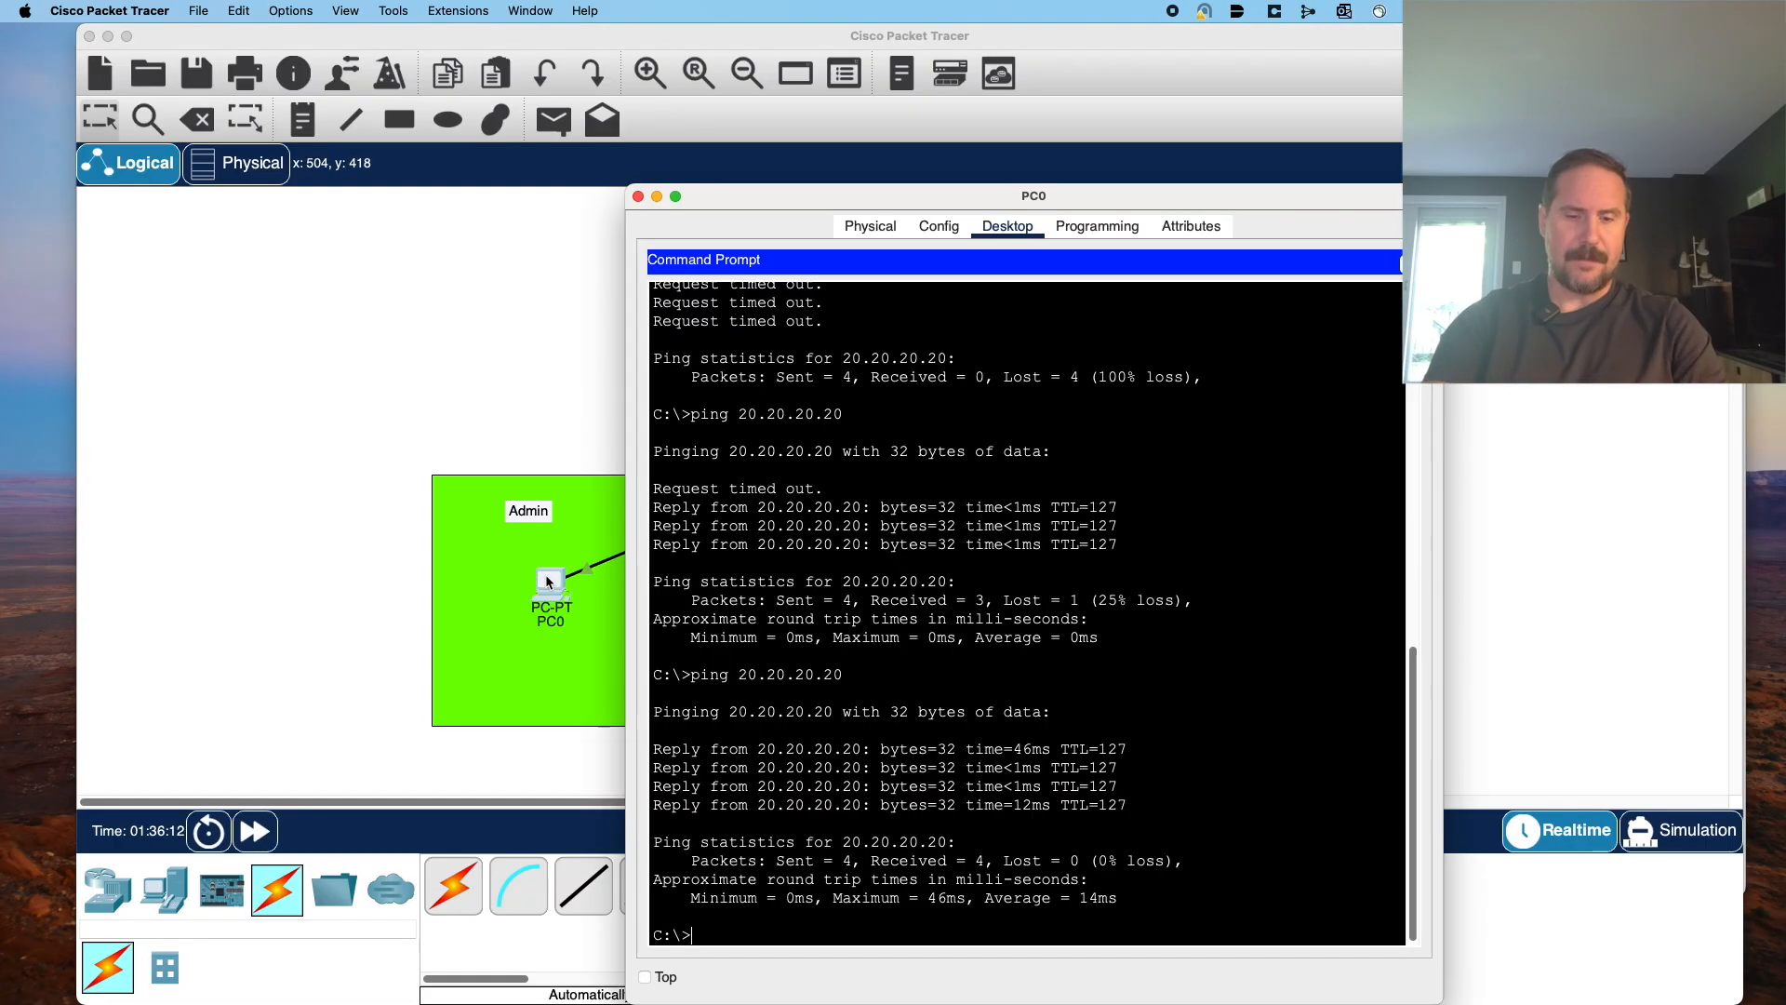
pyautogui.write('ping 20.20.20.20')
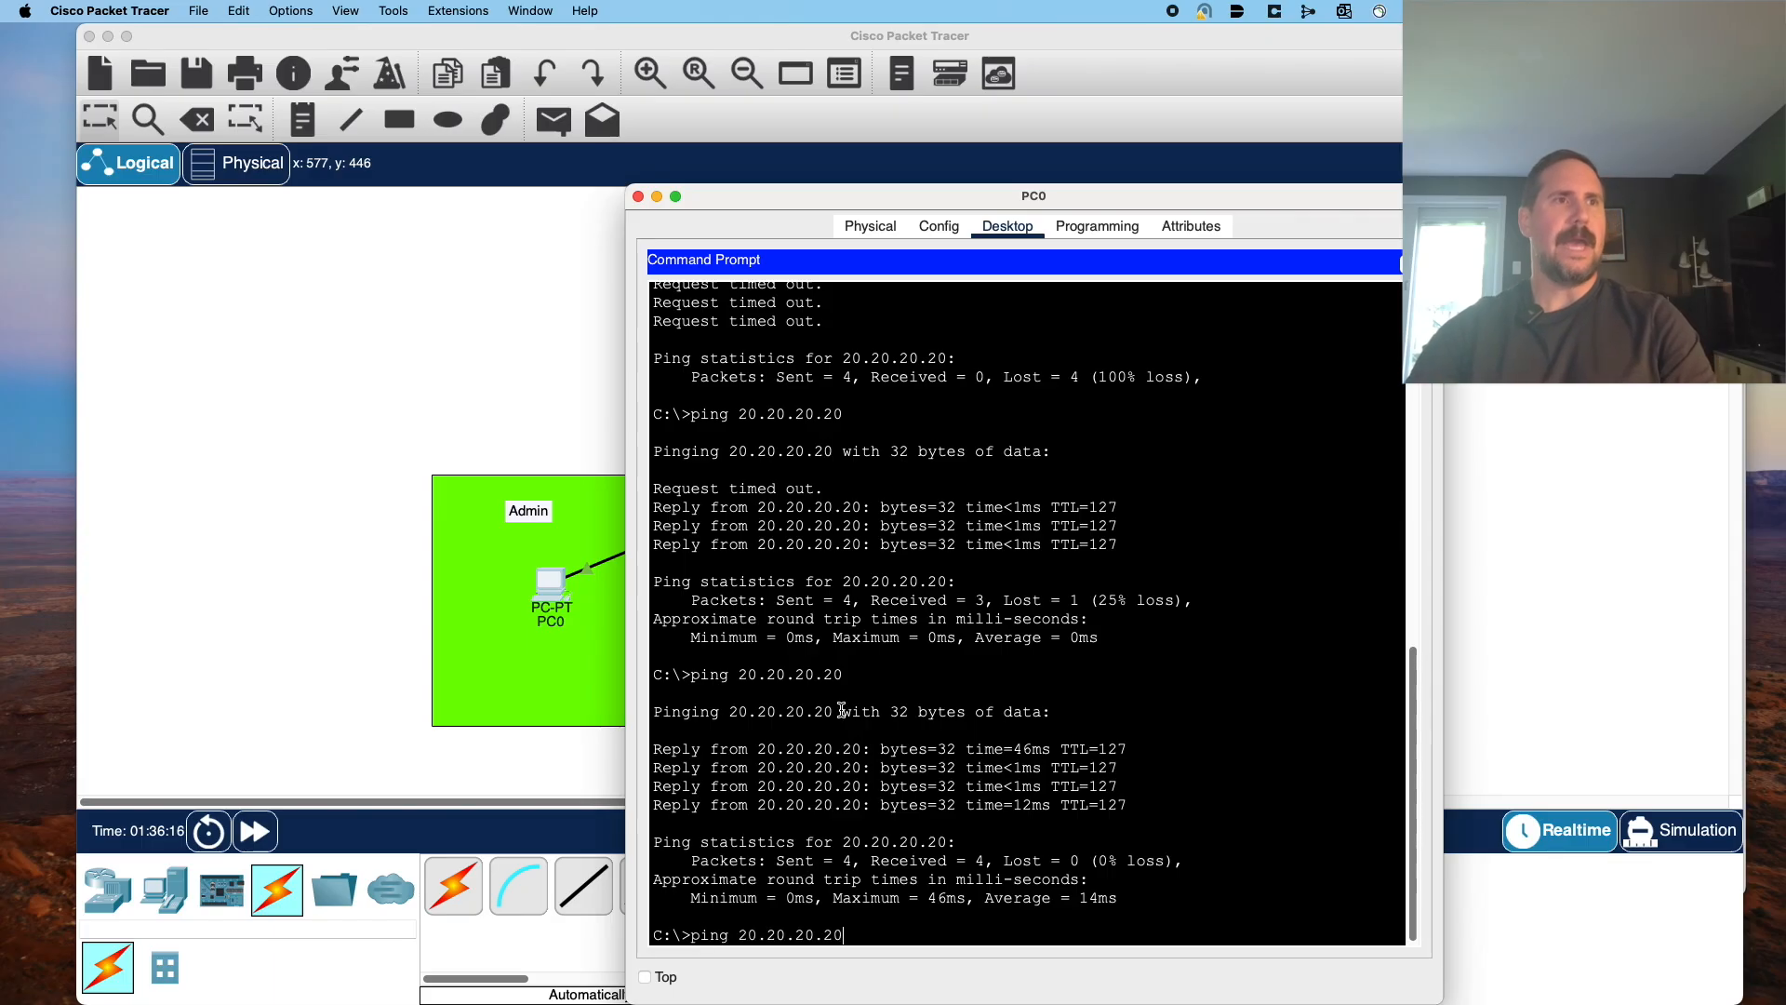
pyautogui.press('Return')
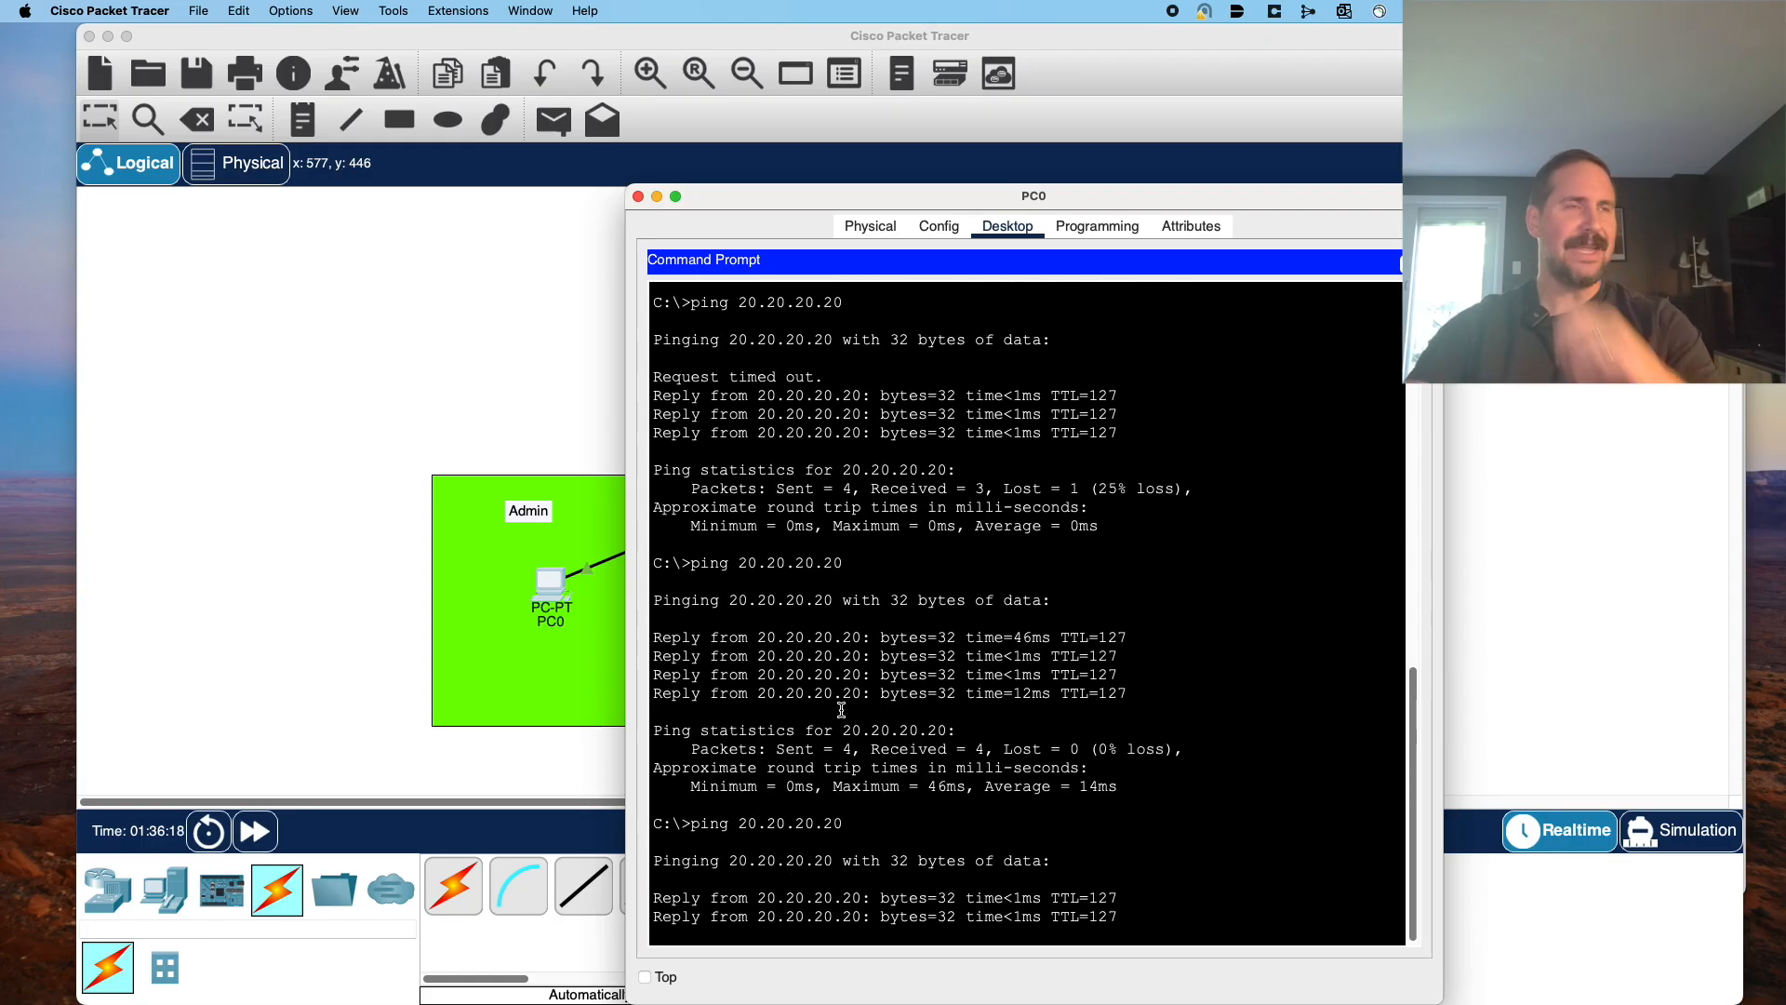
pyautogui.click(339, 604)
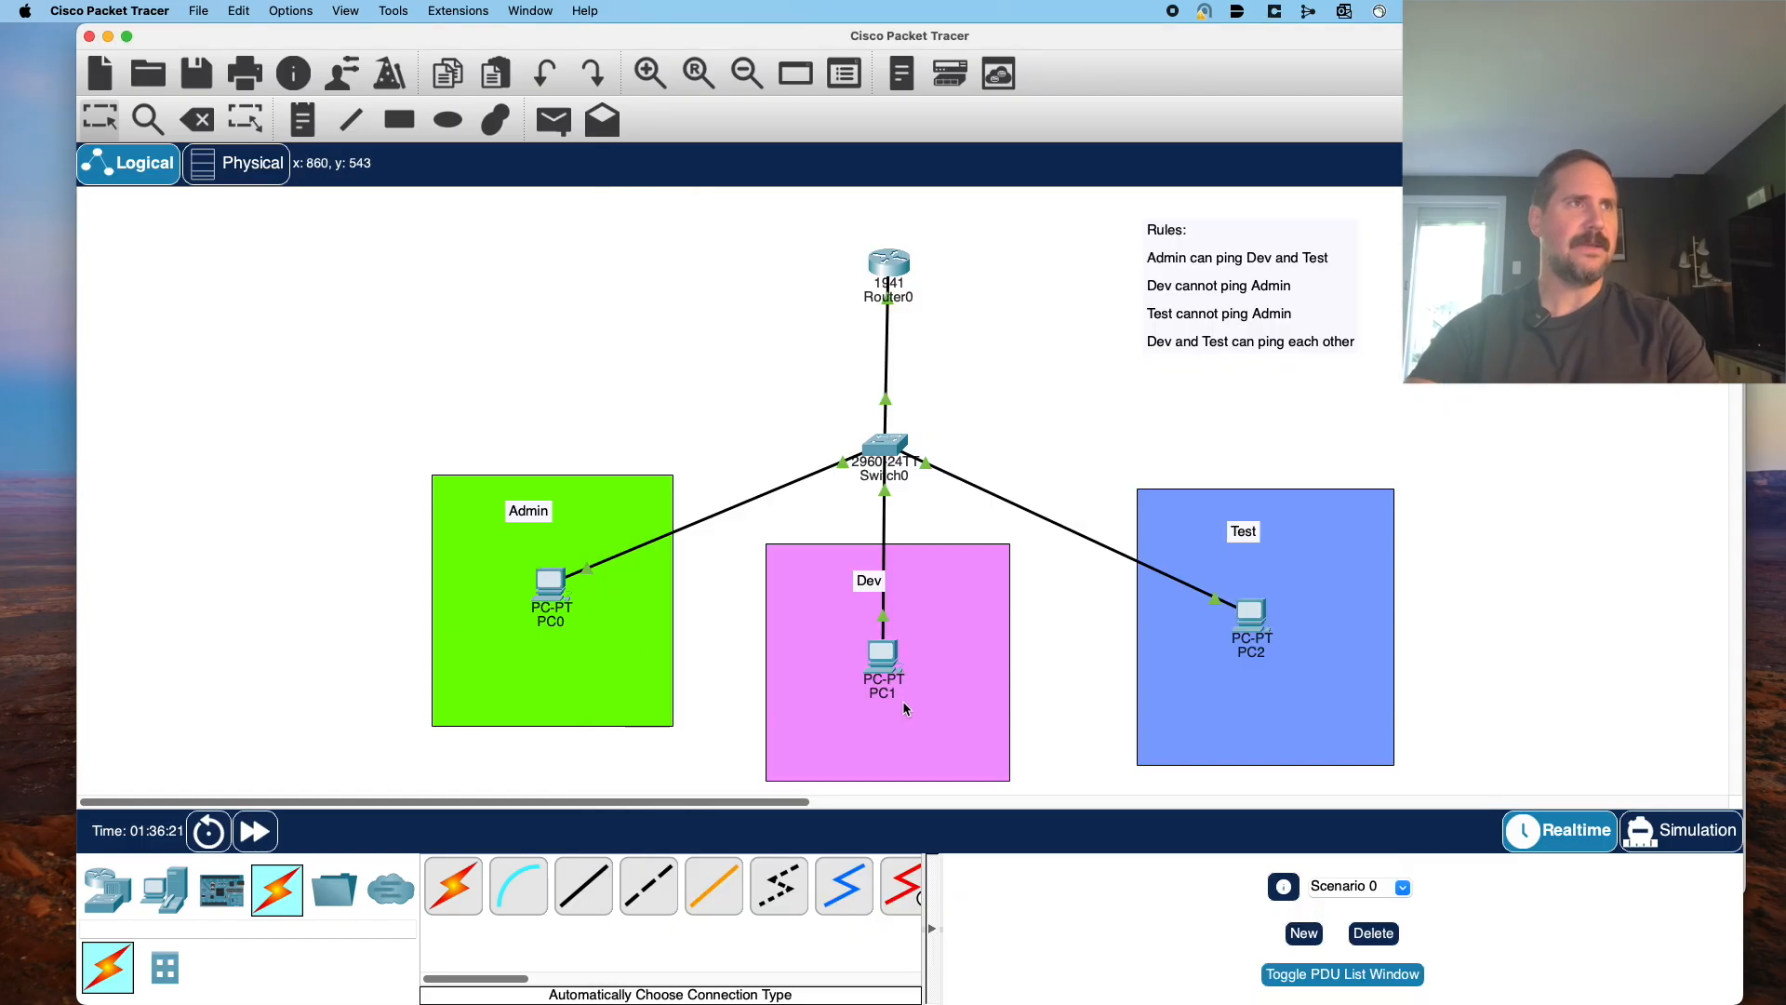
# Ping 10.10.10.10 from the command prompt of PC1 in the Dev network and examine the reply lines.
pyautogui.click(880, 654)
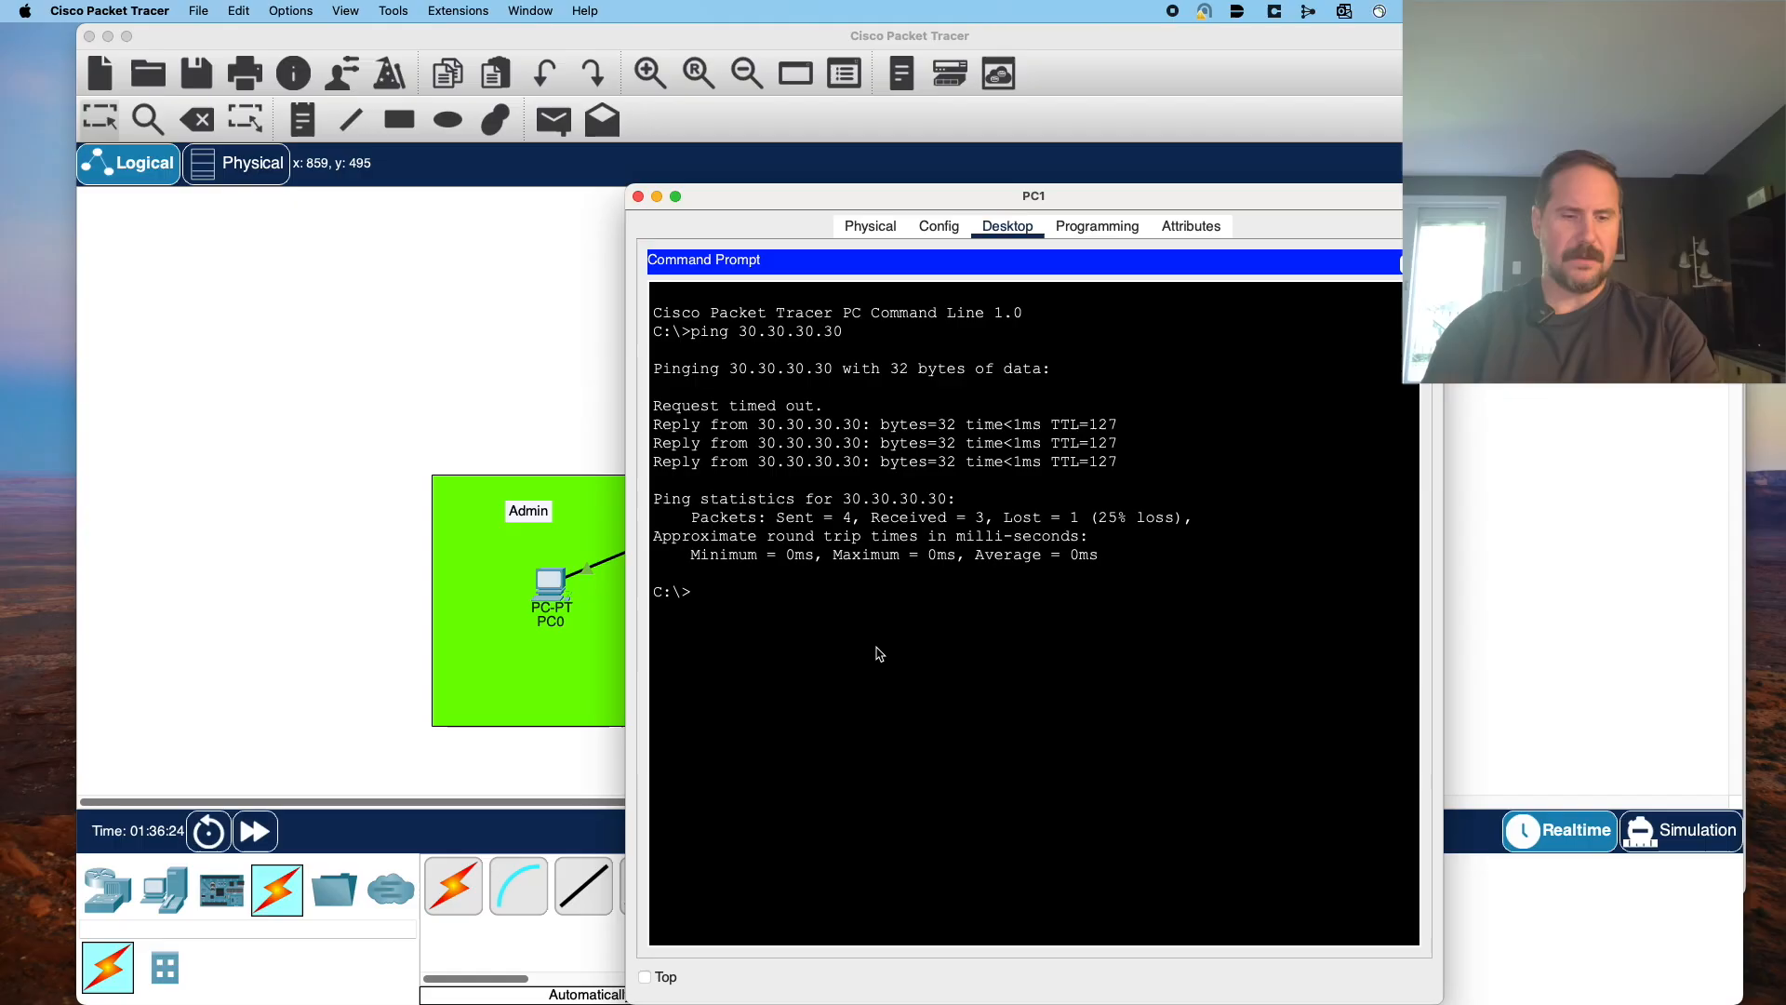
pyautogui.write('ping ')
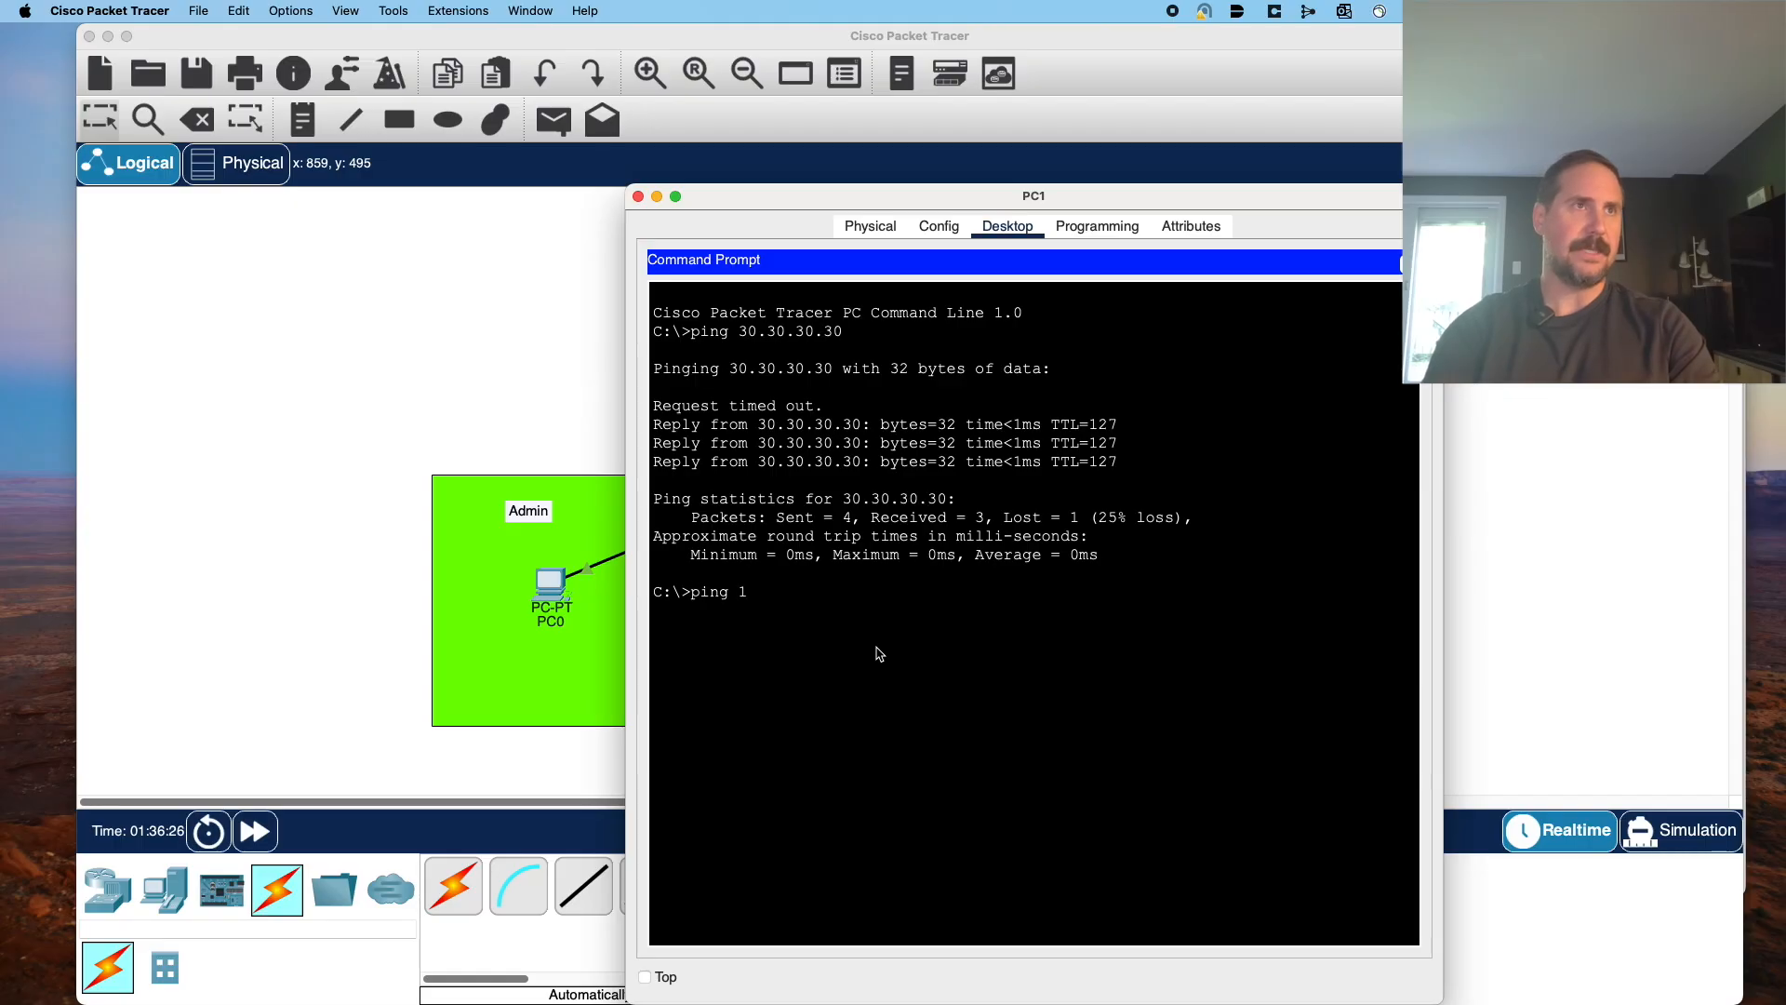
pyautogui.write('10.10.10.10')
pyautogui.press('Return')
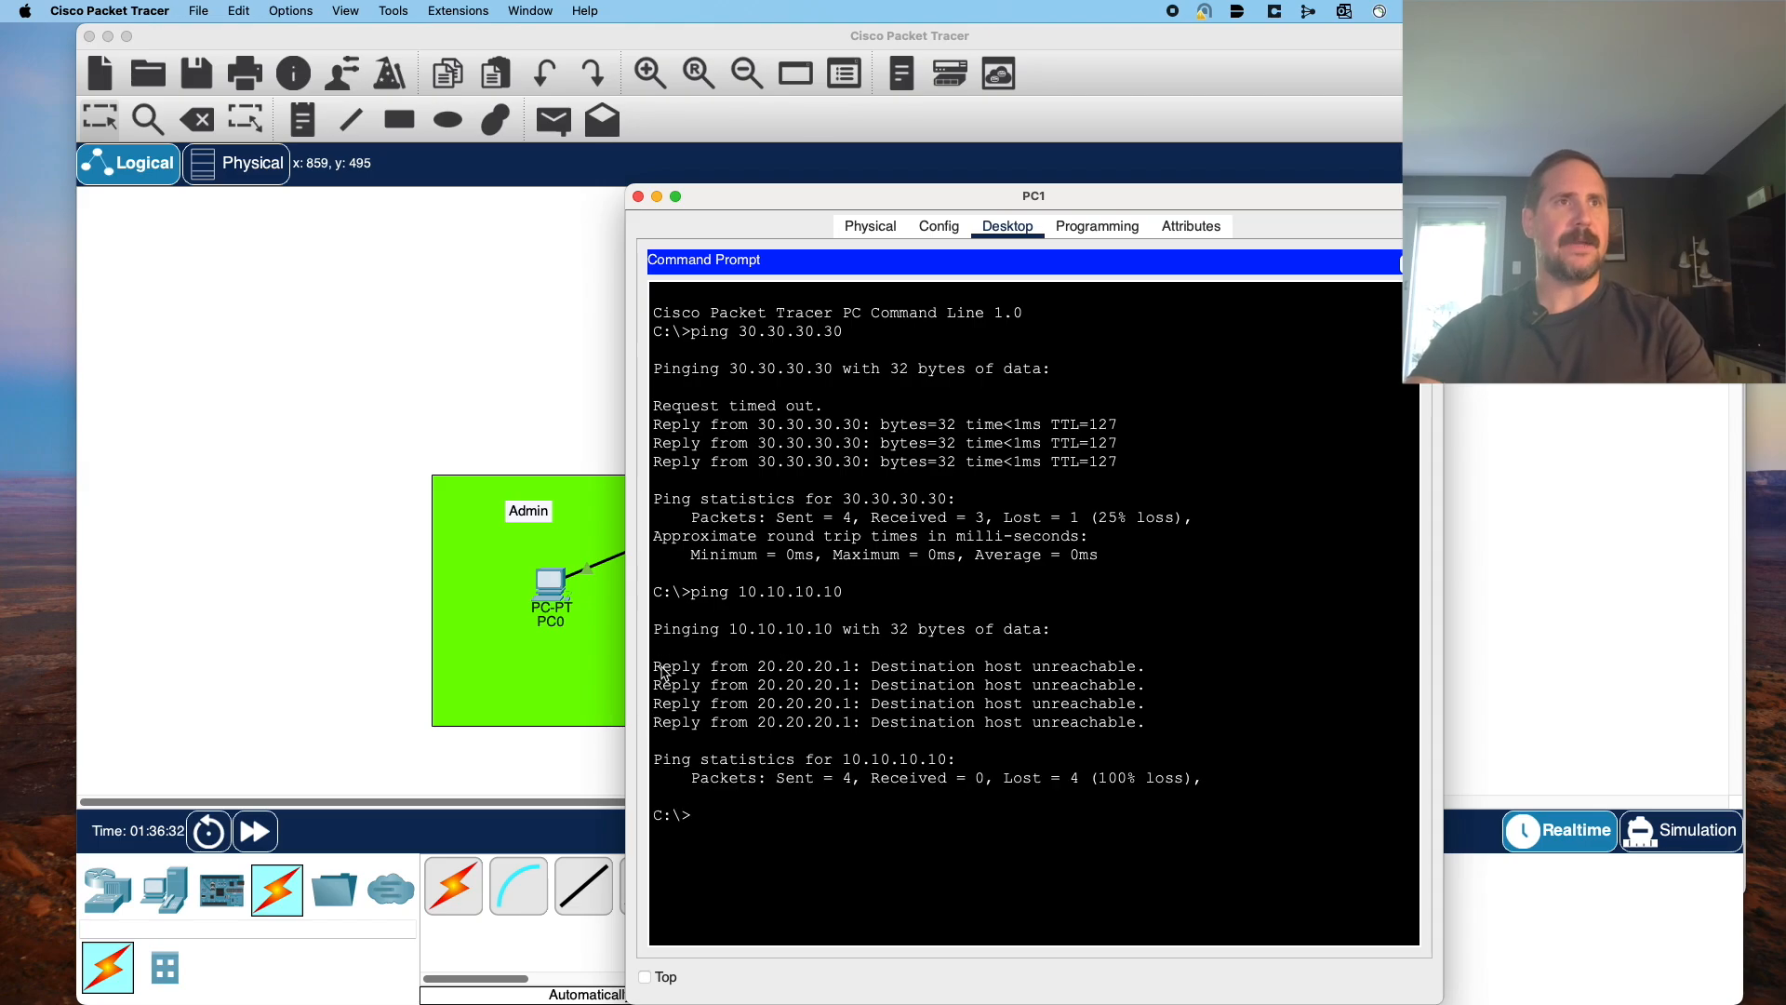
pyautogui.moveTo(655, 668); pyautogui.dragTo(1147, 669)
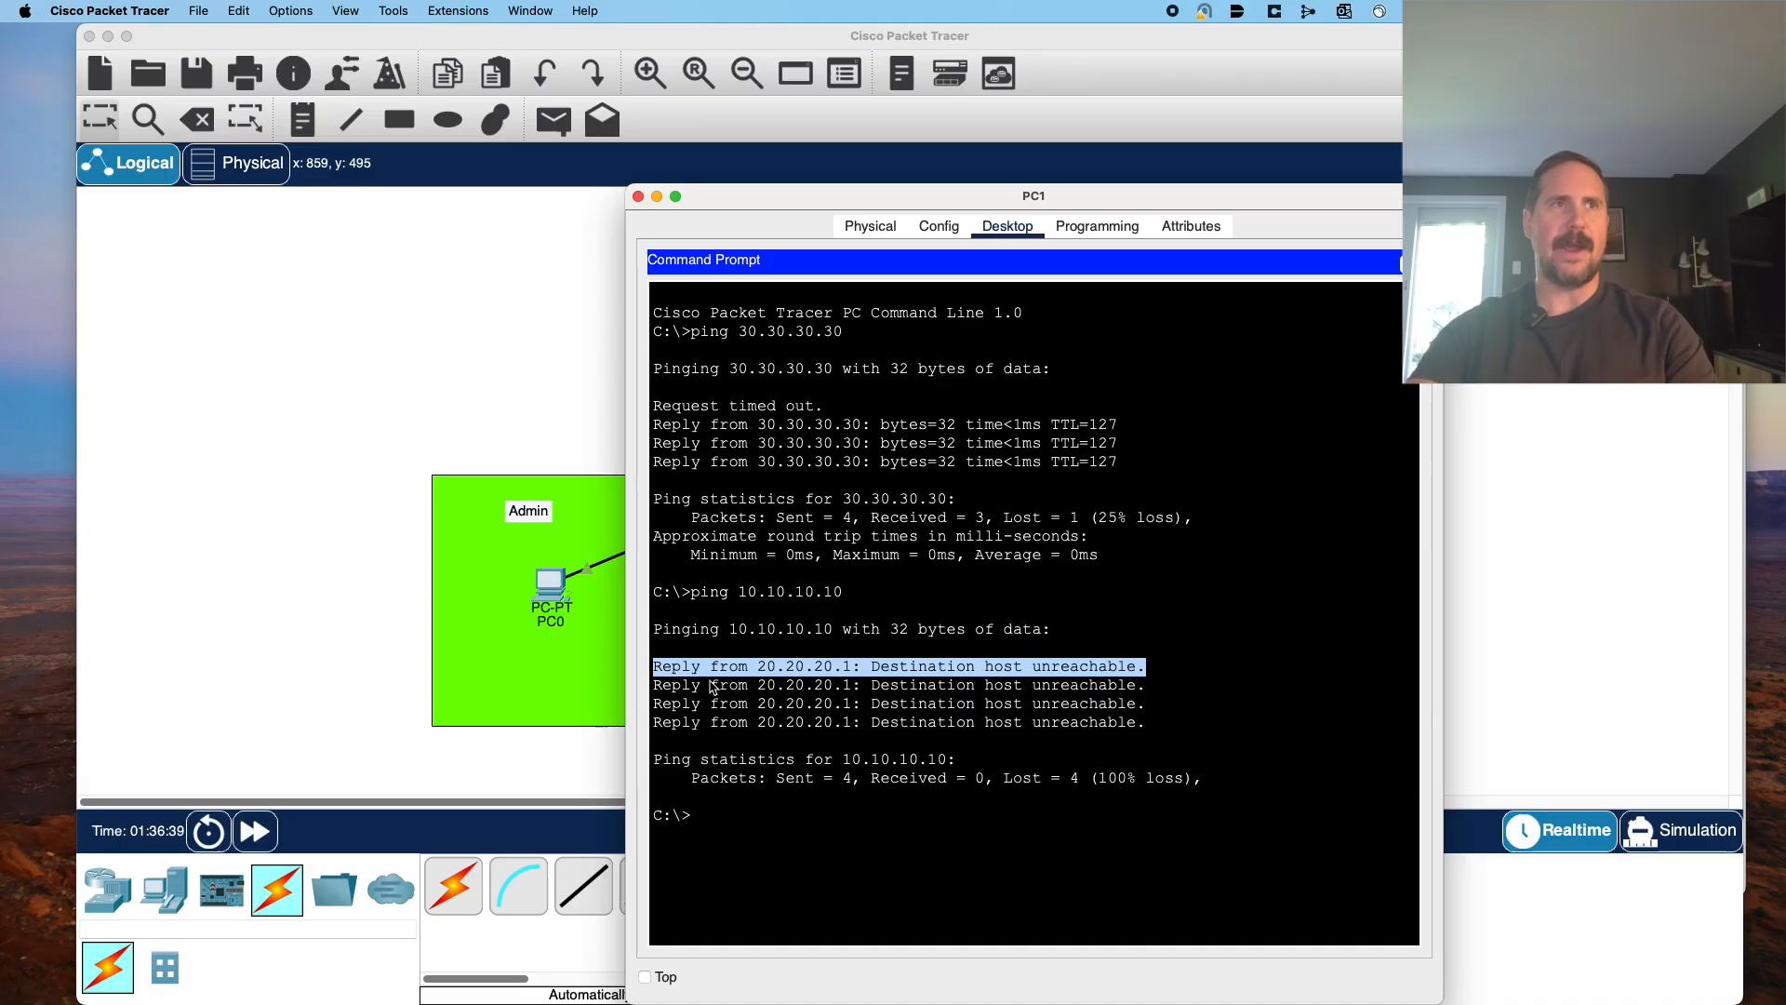
pyautogui.moveTo(653, 690); pyautogui.dragTo(1180, 688)
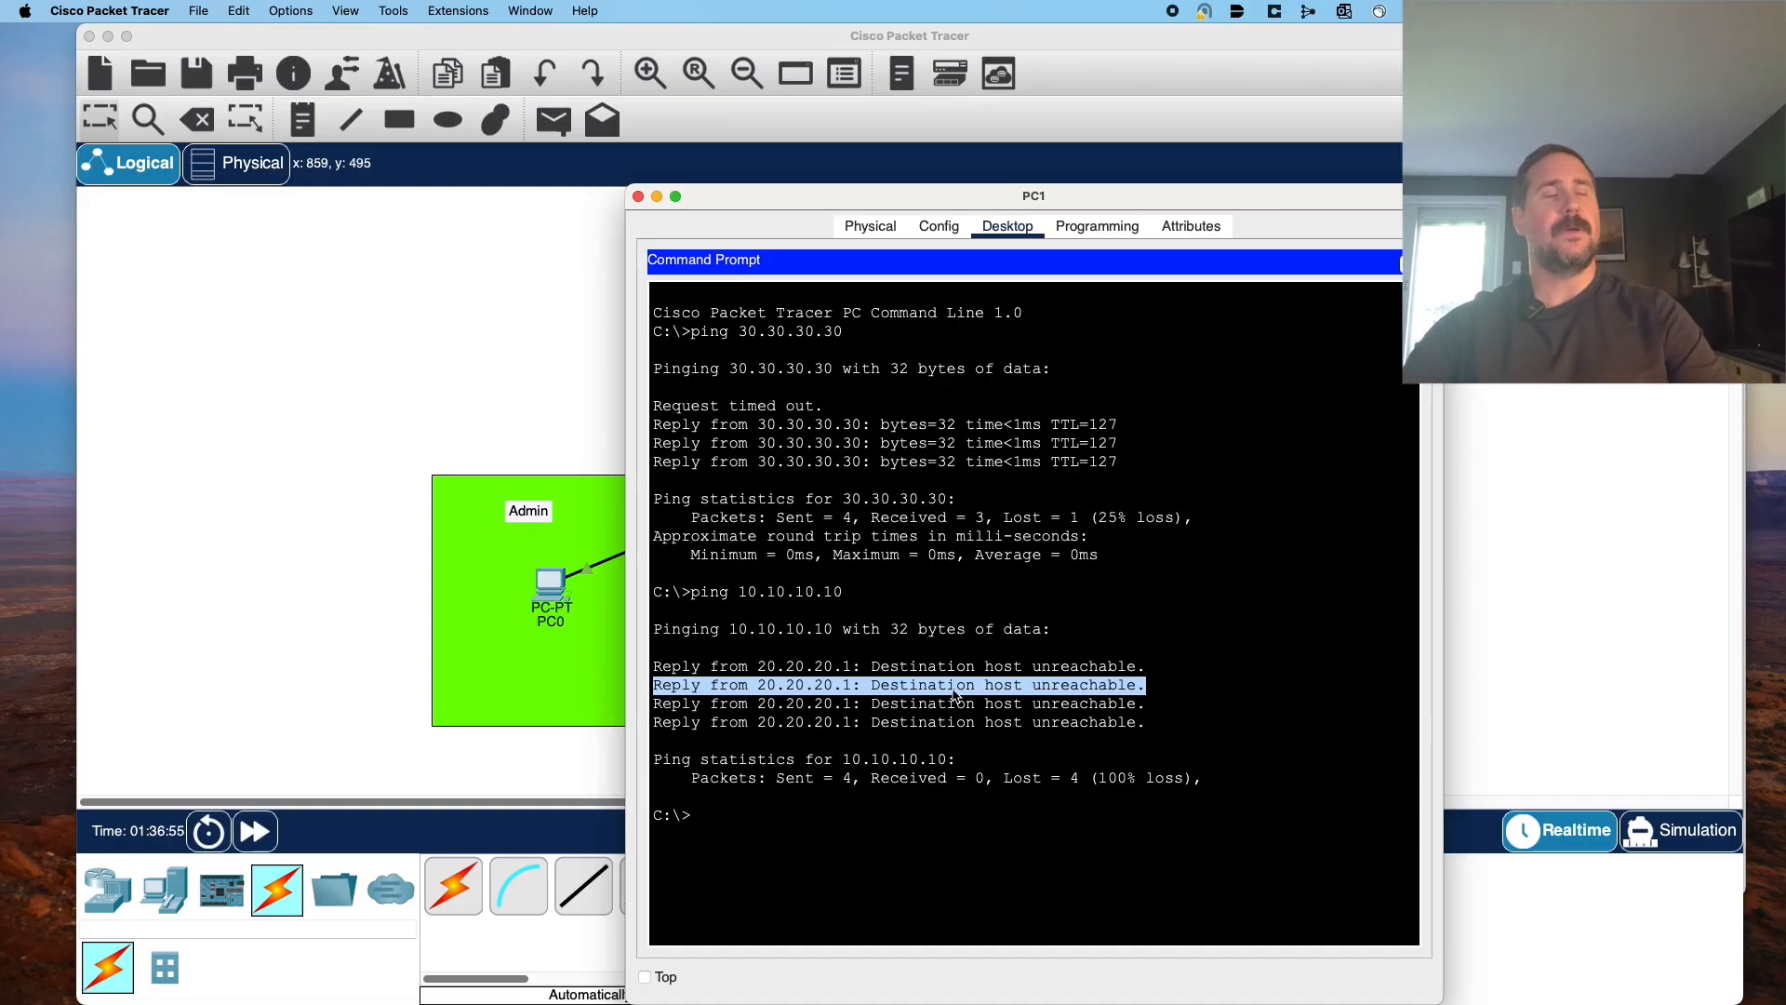
pyautogui.click(898, 800)
pyautogui.click(898, 814)
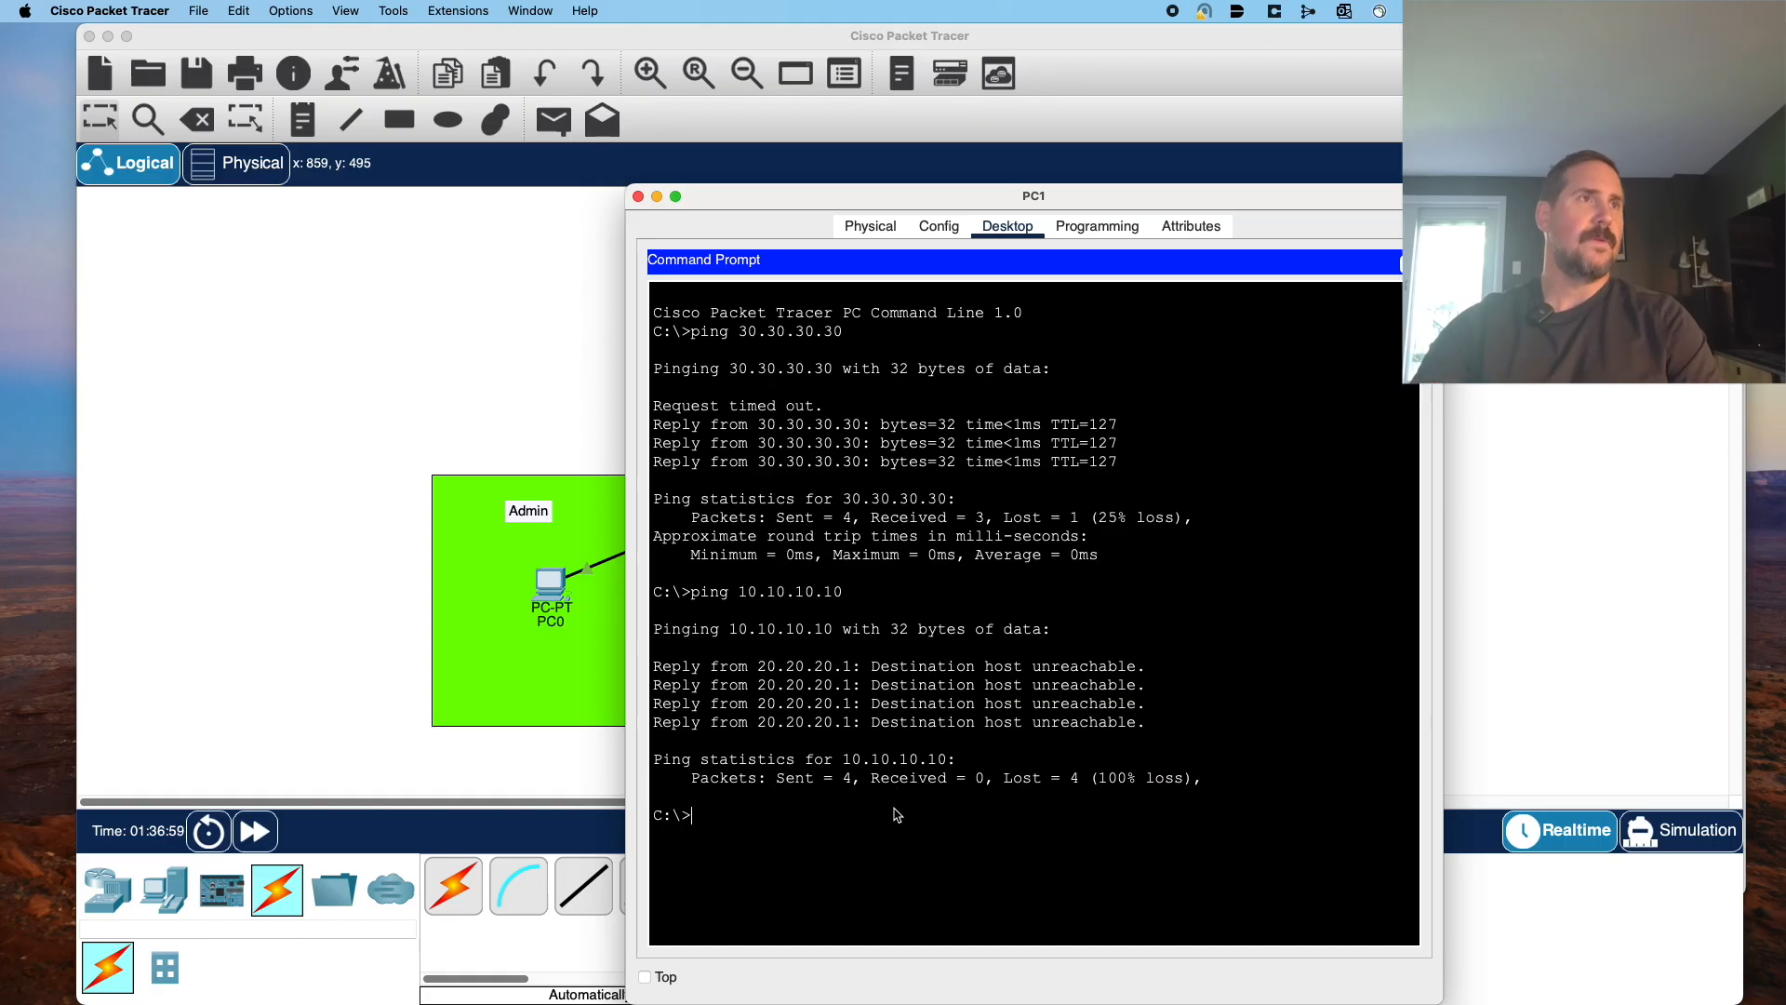
# Display Router0's IP access lists from configuration mode with do sho ip acc to check the rule matches.
pyautogui.click(453, 405)
pyautogui.click(895, 264)
pyautogui.click(951, 723)
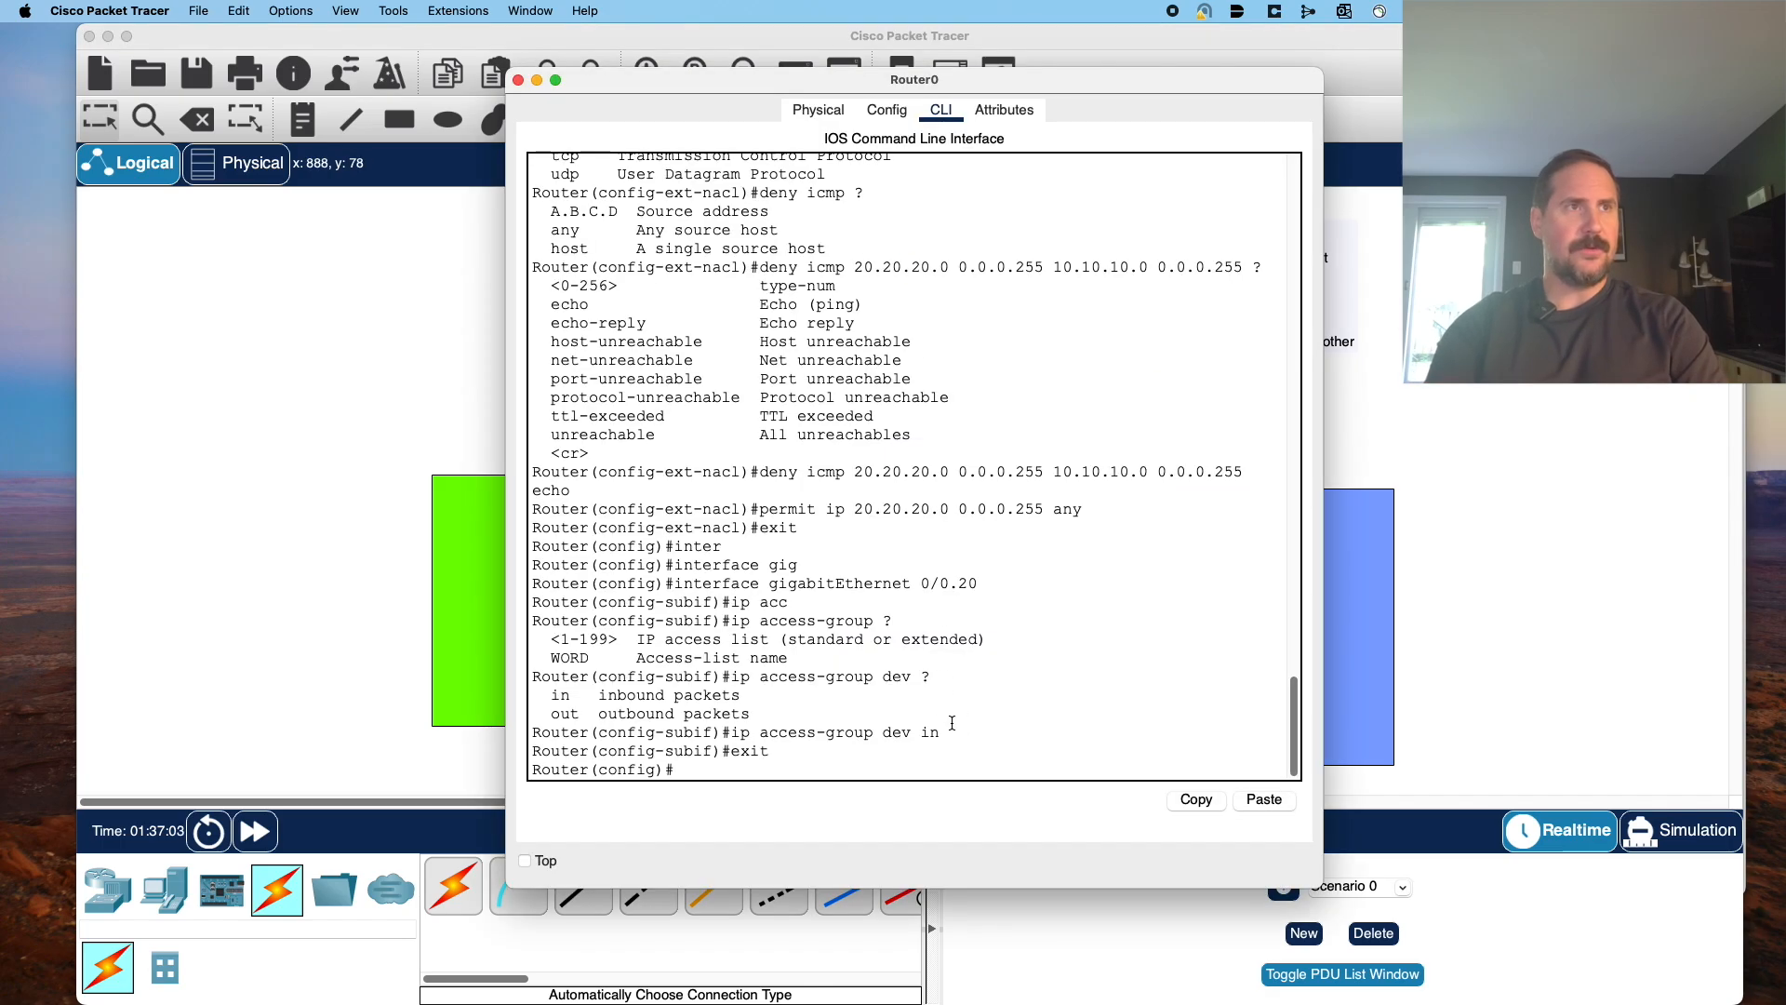
pyautogui.write('do sho ip acc')
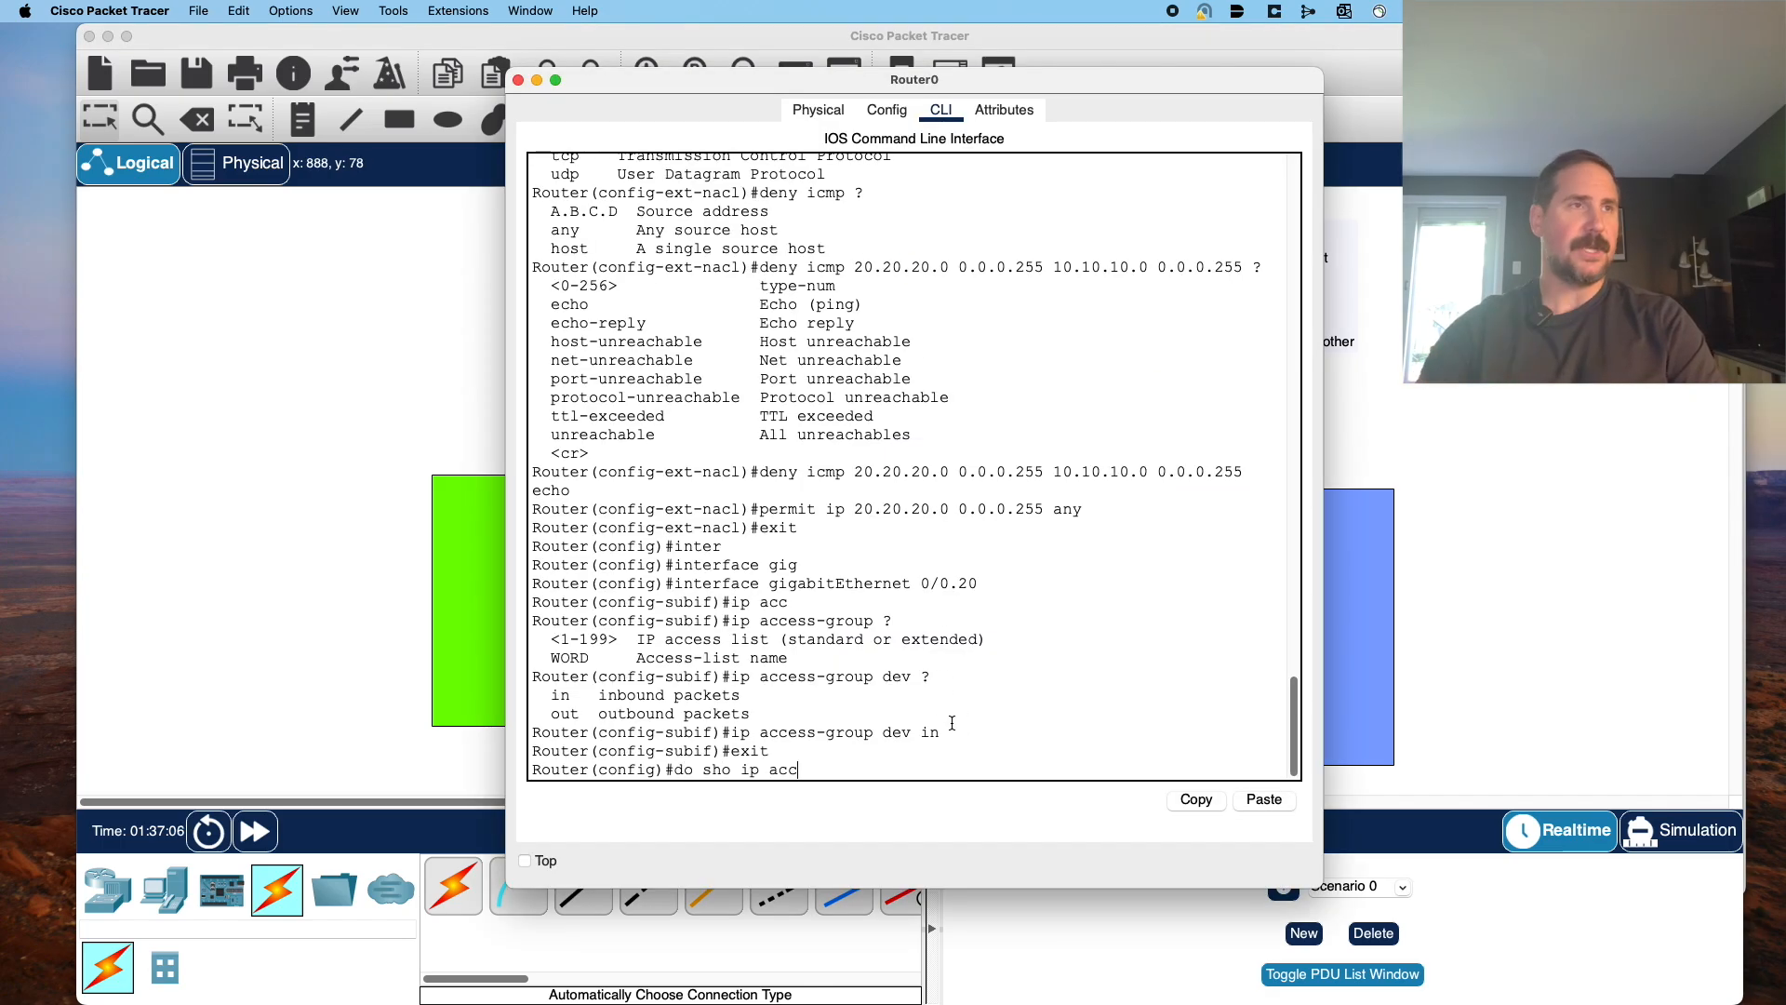
pyautogui.press('Return')
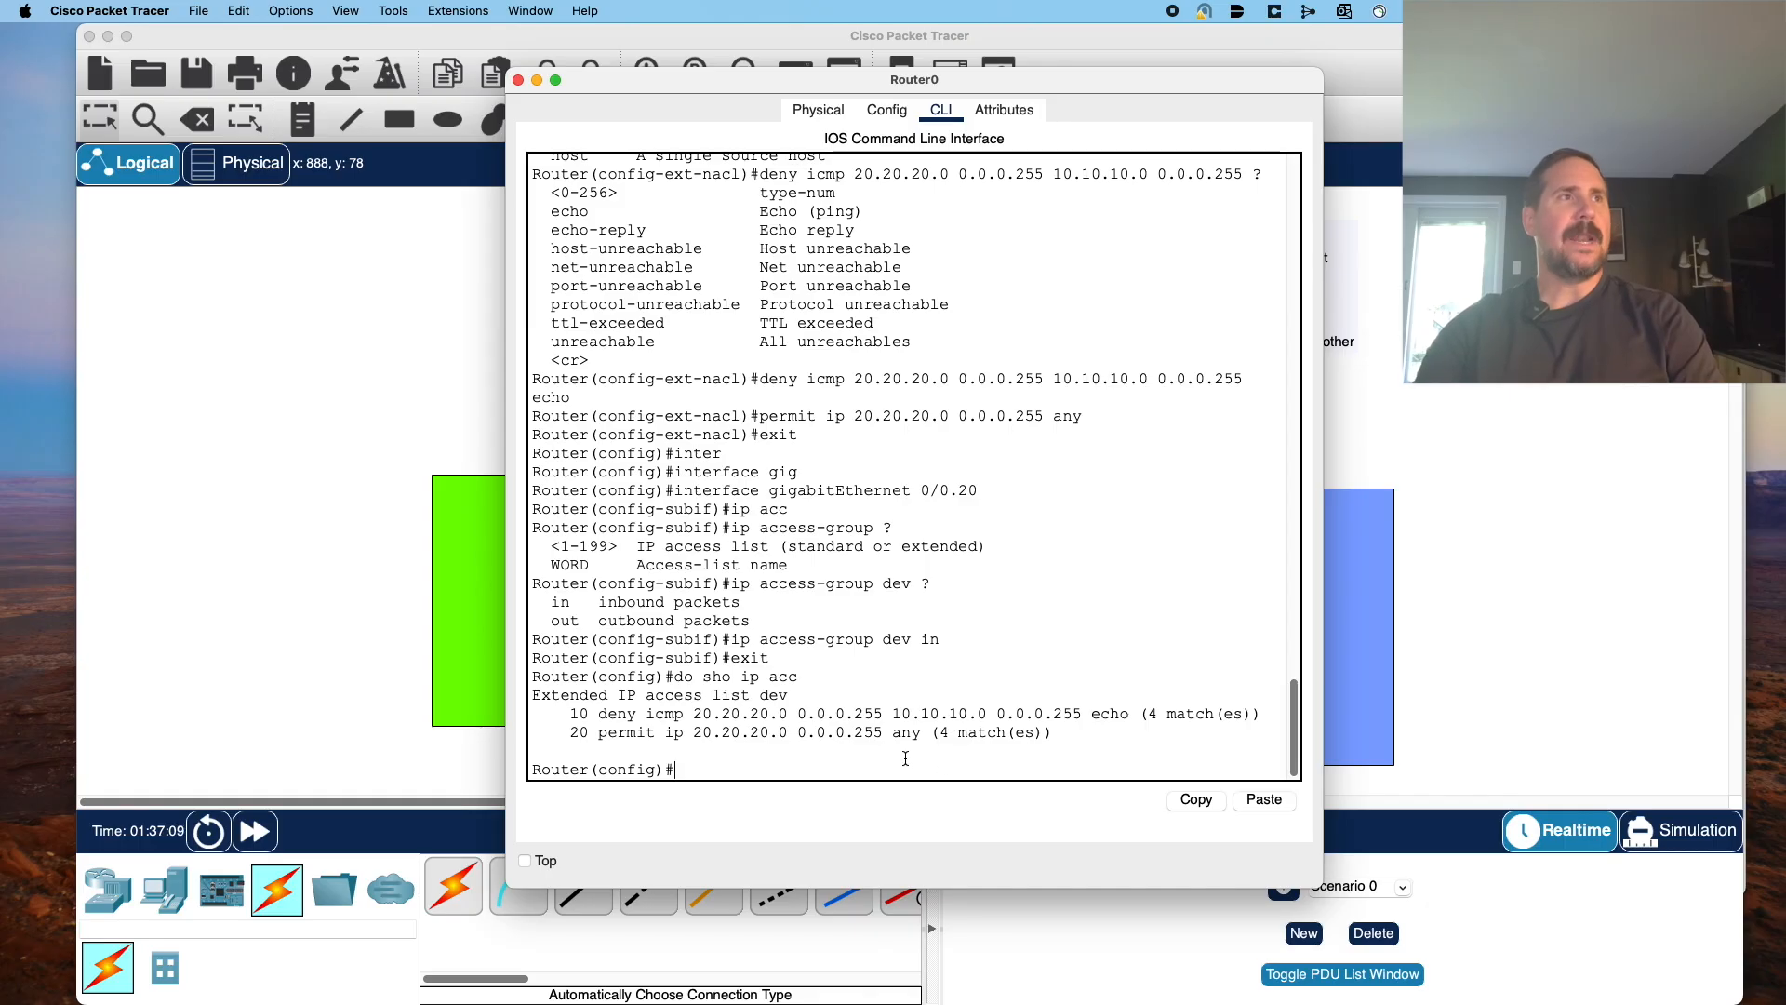
pyautogui.click(398, 556)
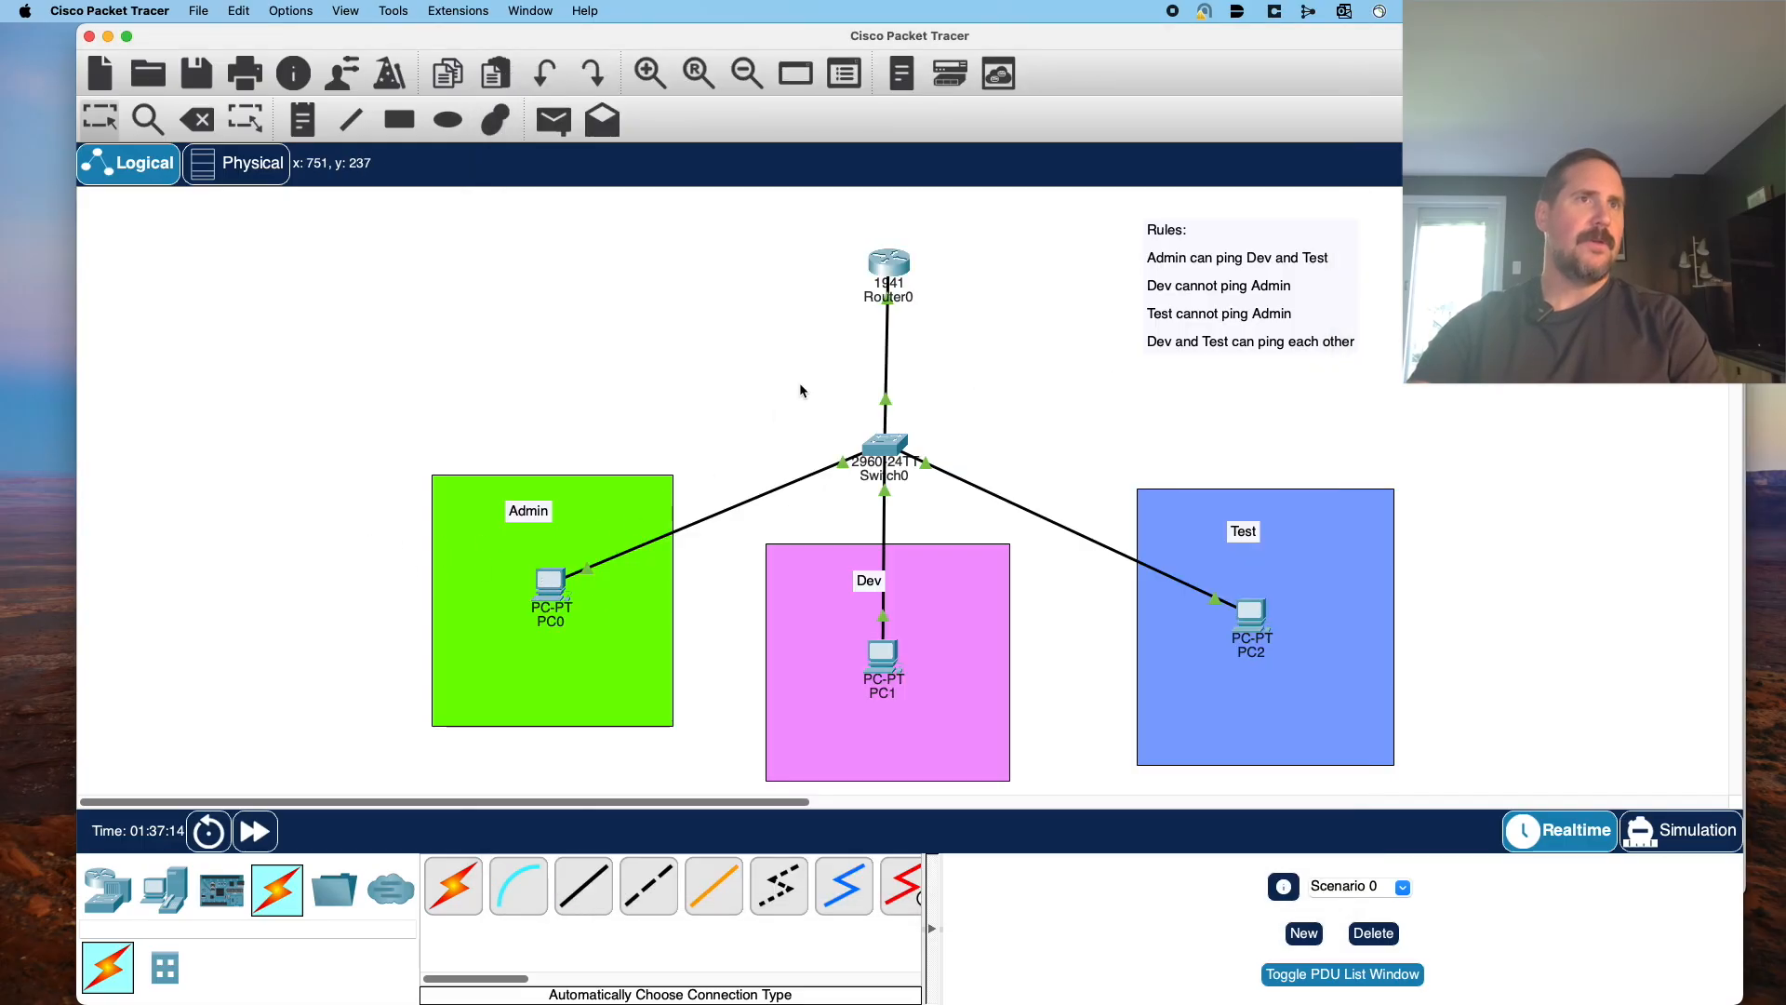
pyautogui.click(888, 263)
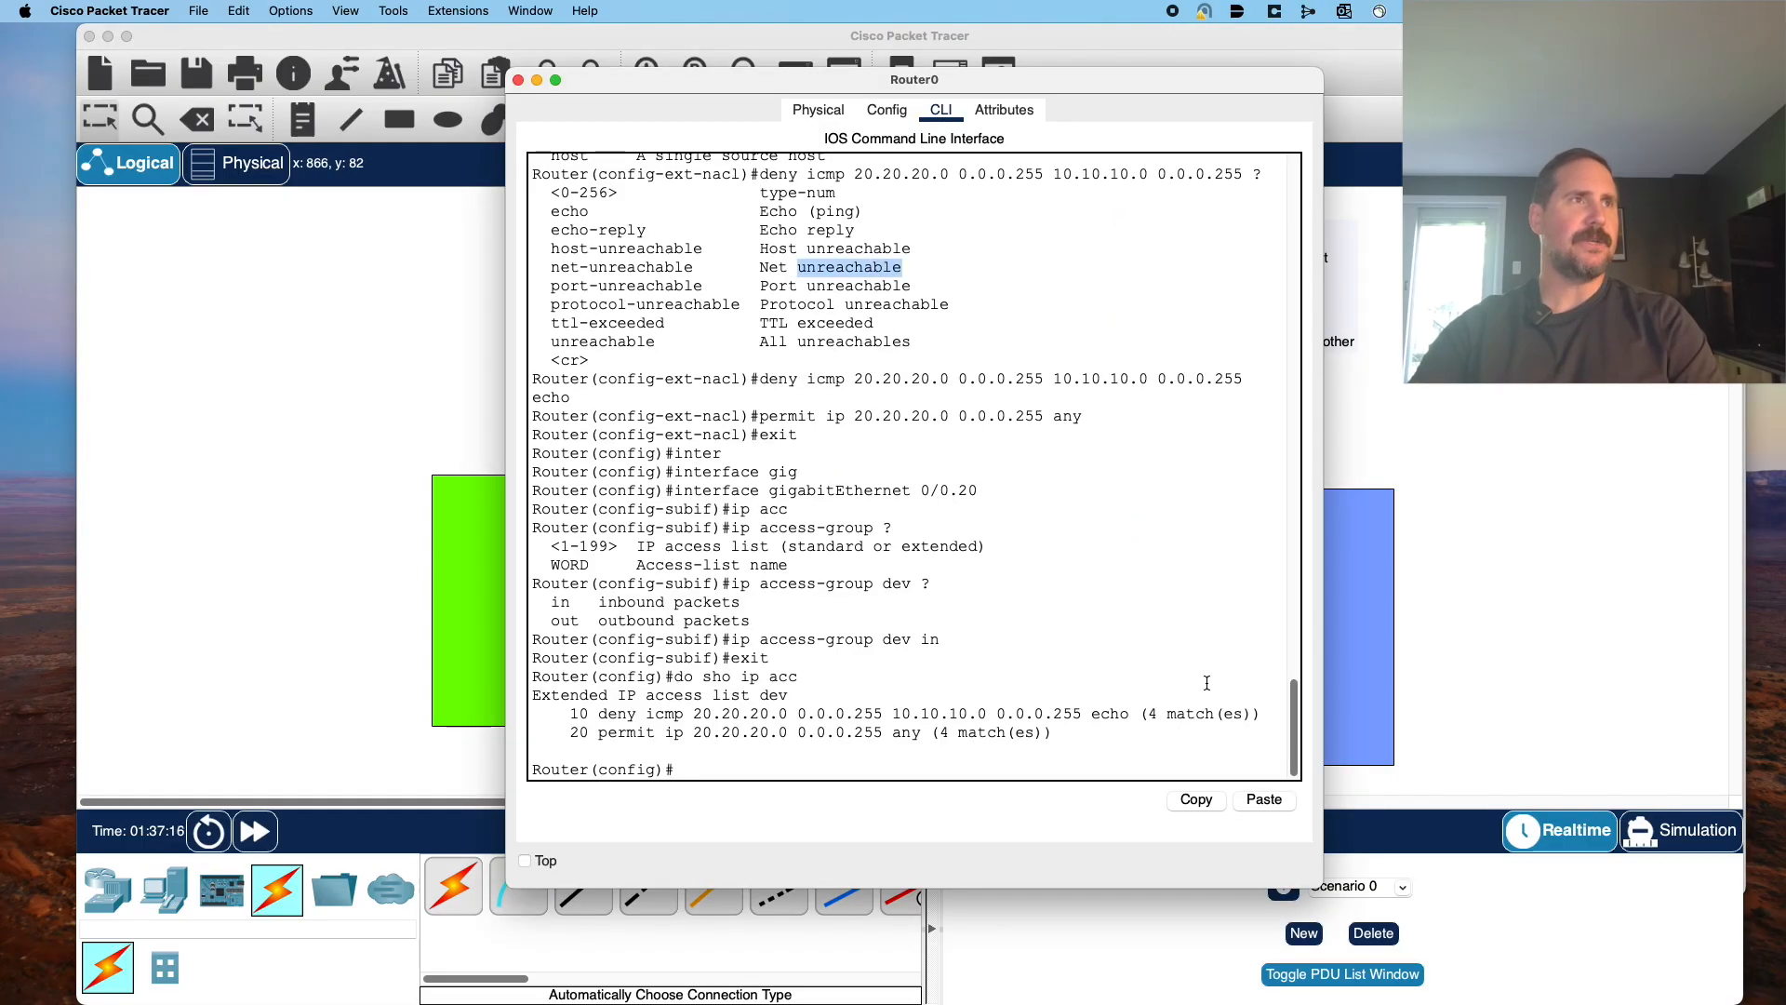
pyautogui.click(338, 449)
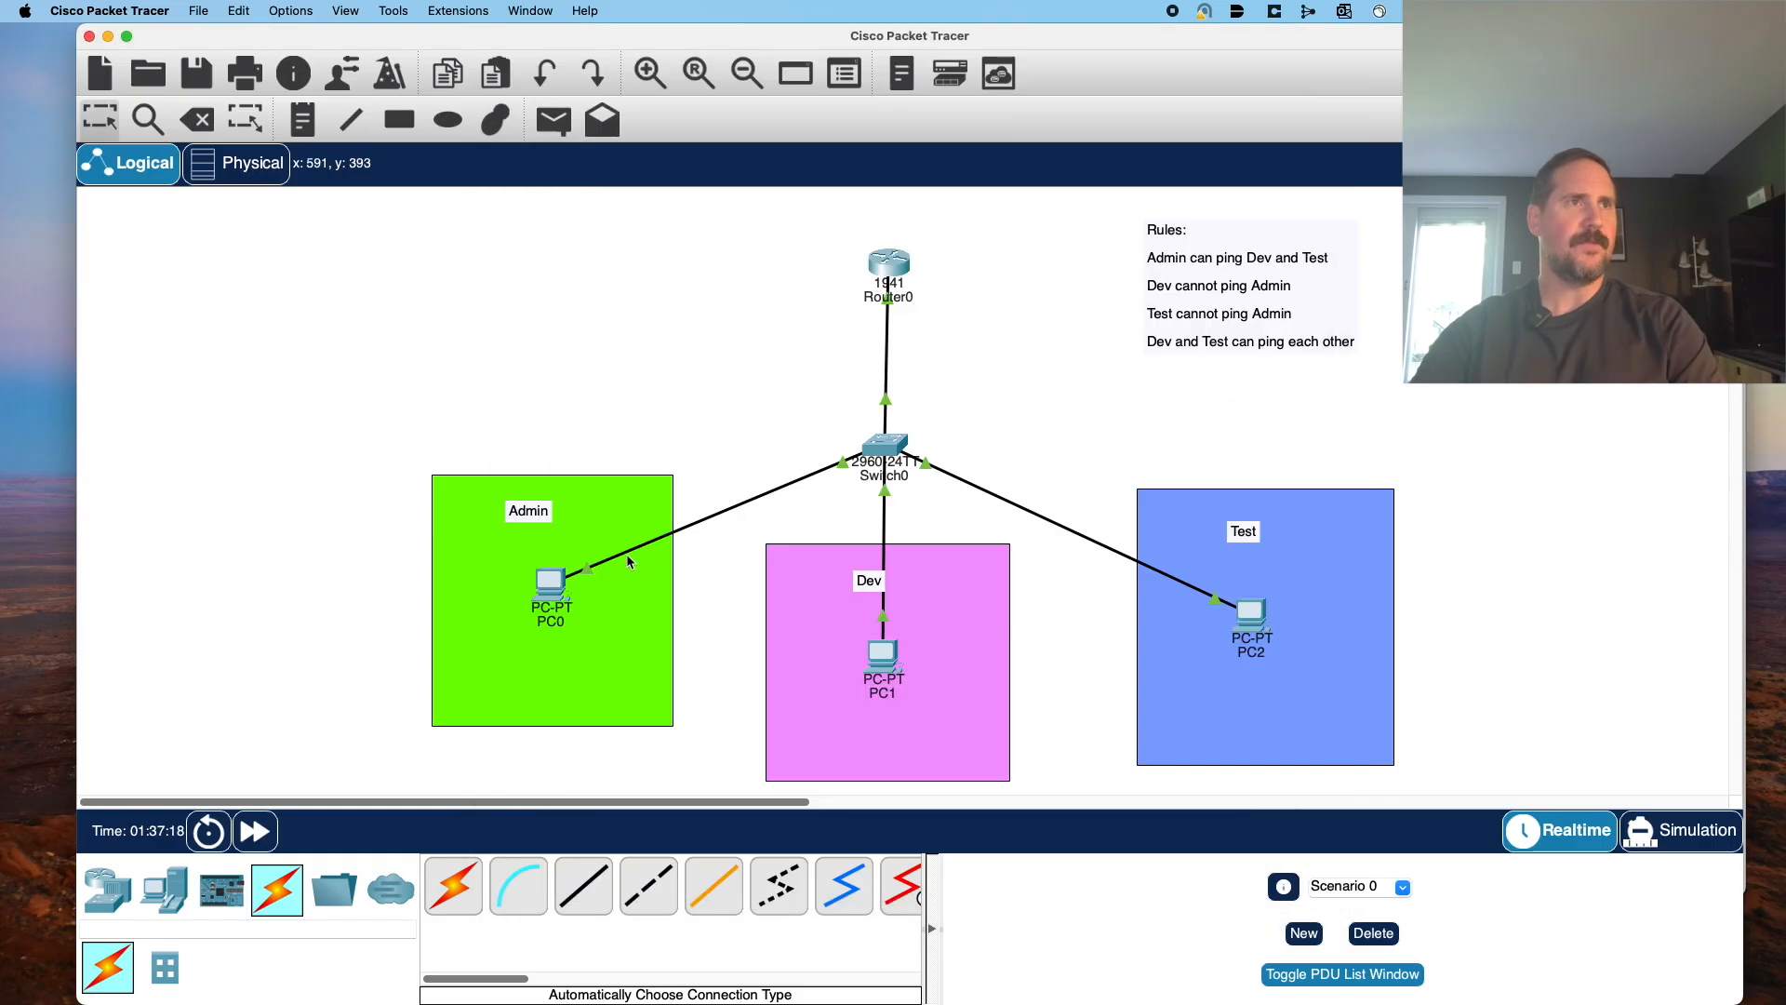
pyautogui.click(547, 584)
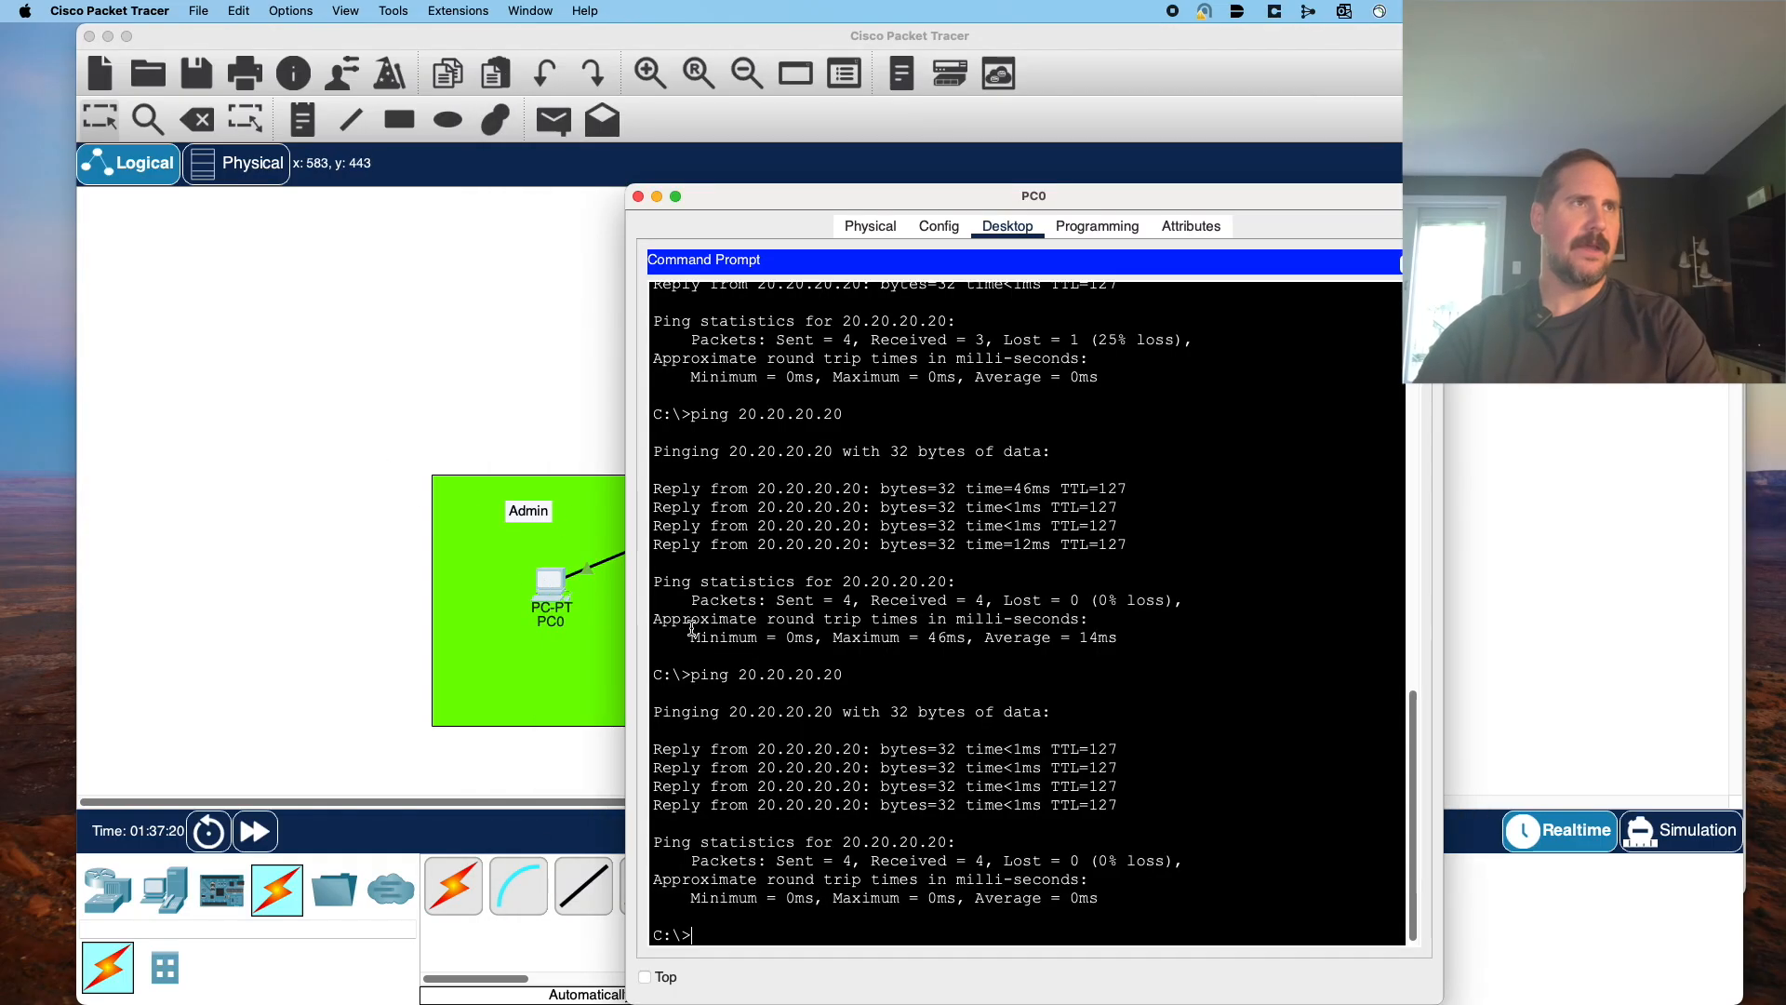
pyautogui.click(294, 564)
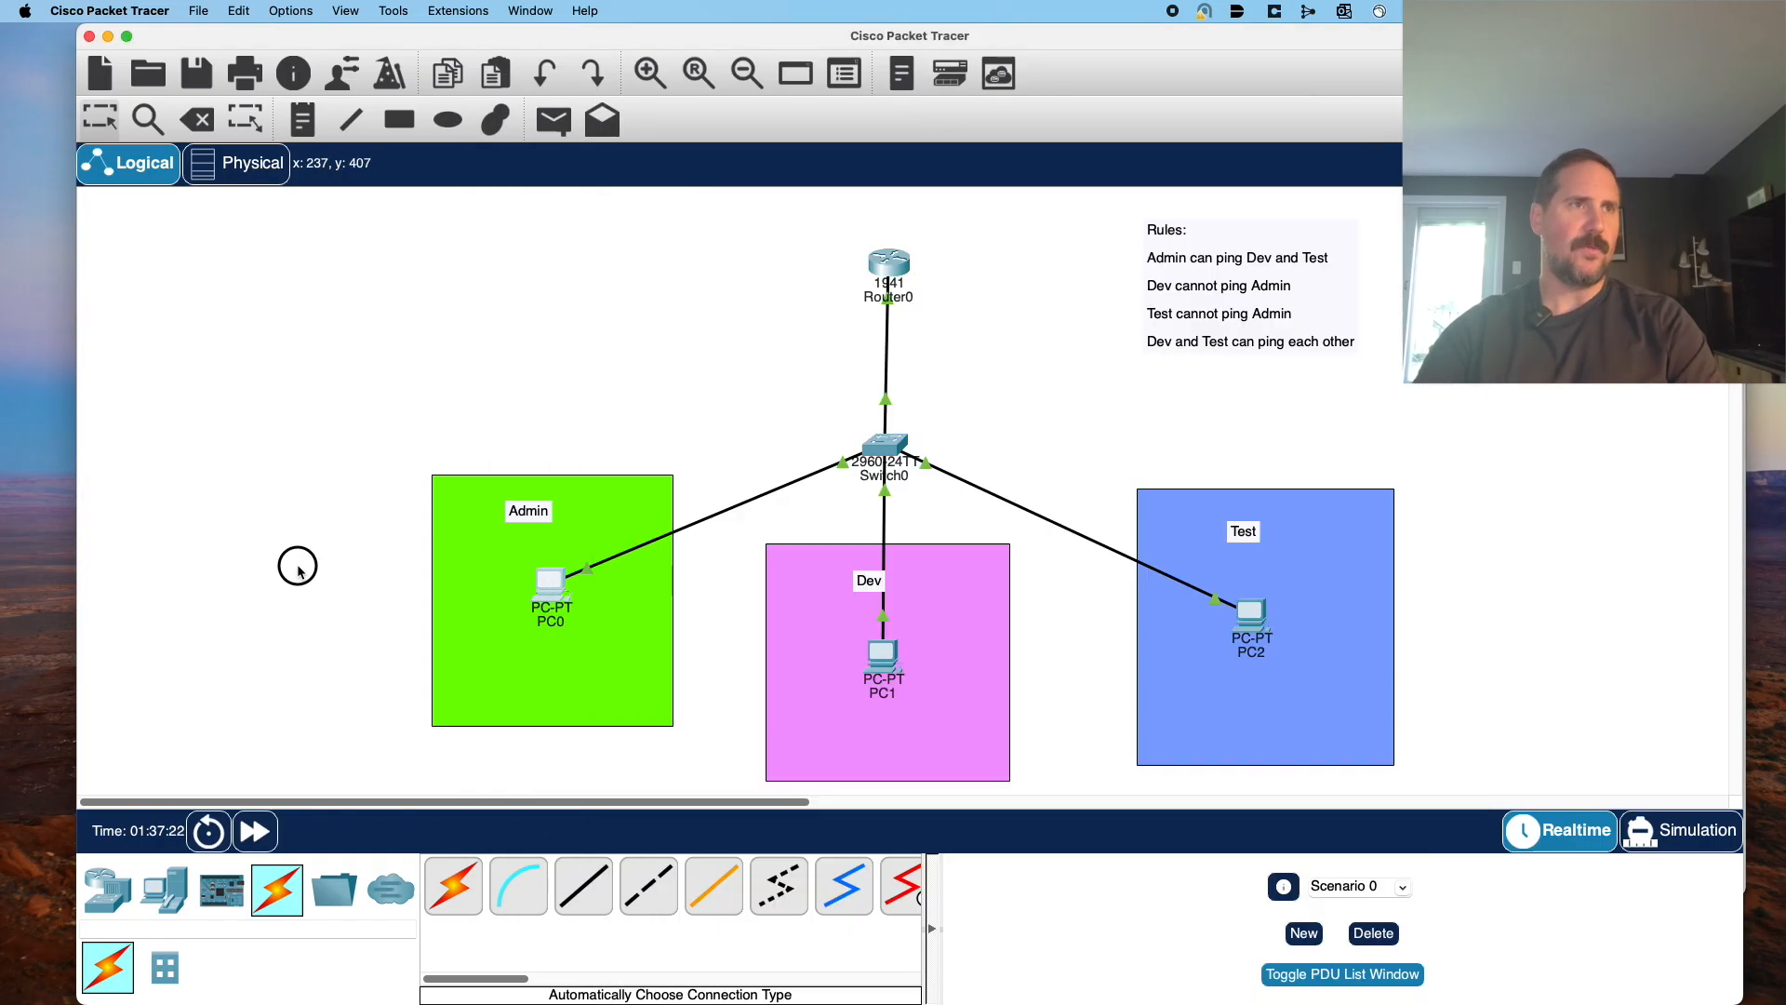
# Repeat the ping to 10.10.10.10 from PC1 to generate more traffic against the deny rule.
pyautogui.click(891, 657)
pyautogui.press('Up')
pyautogui.press('Return')
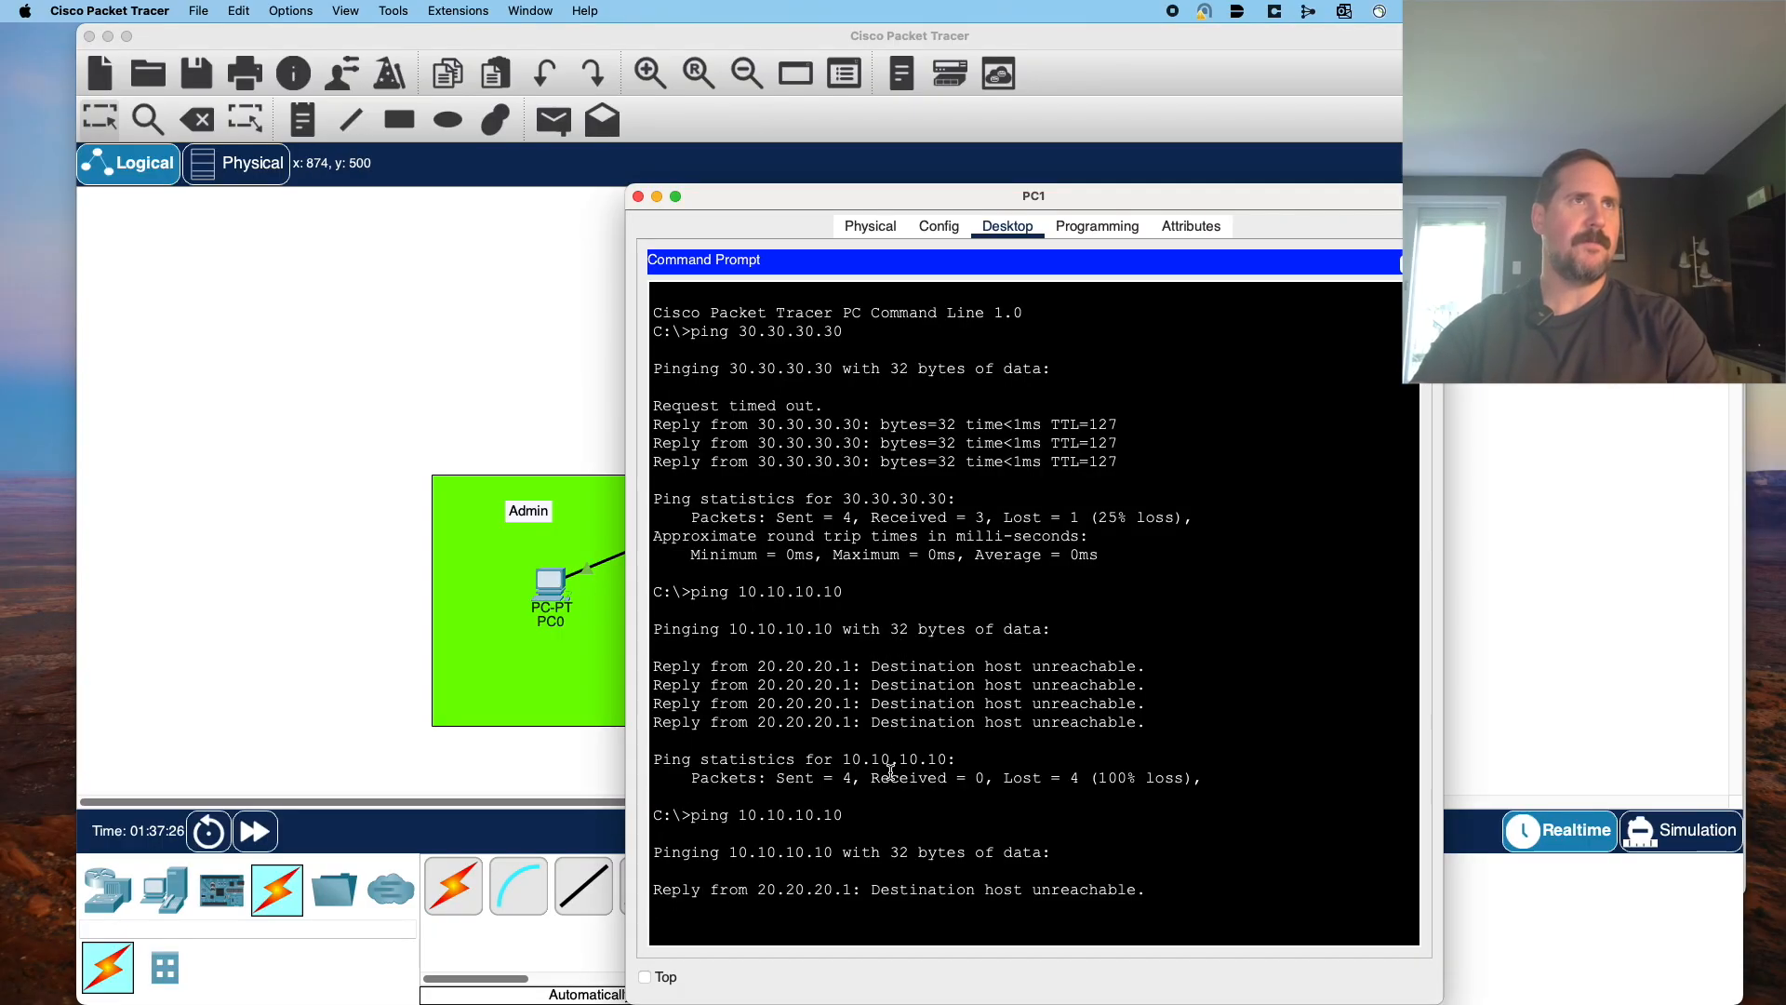
pyautogui.click(326, 480)
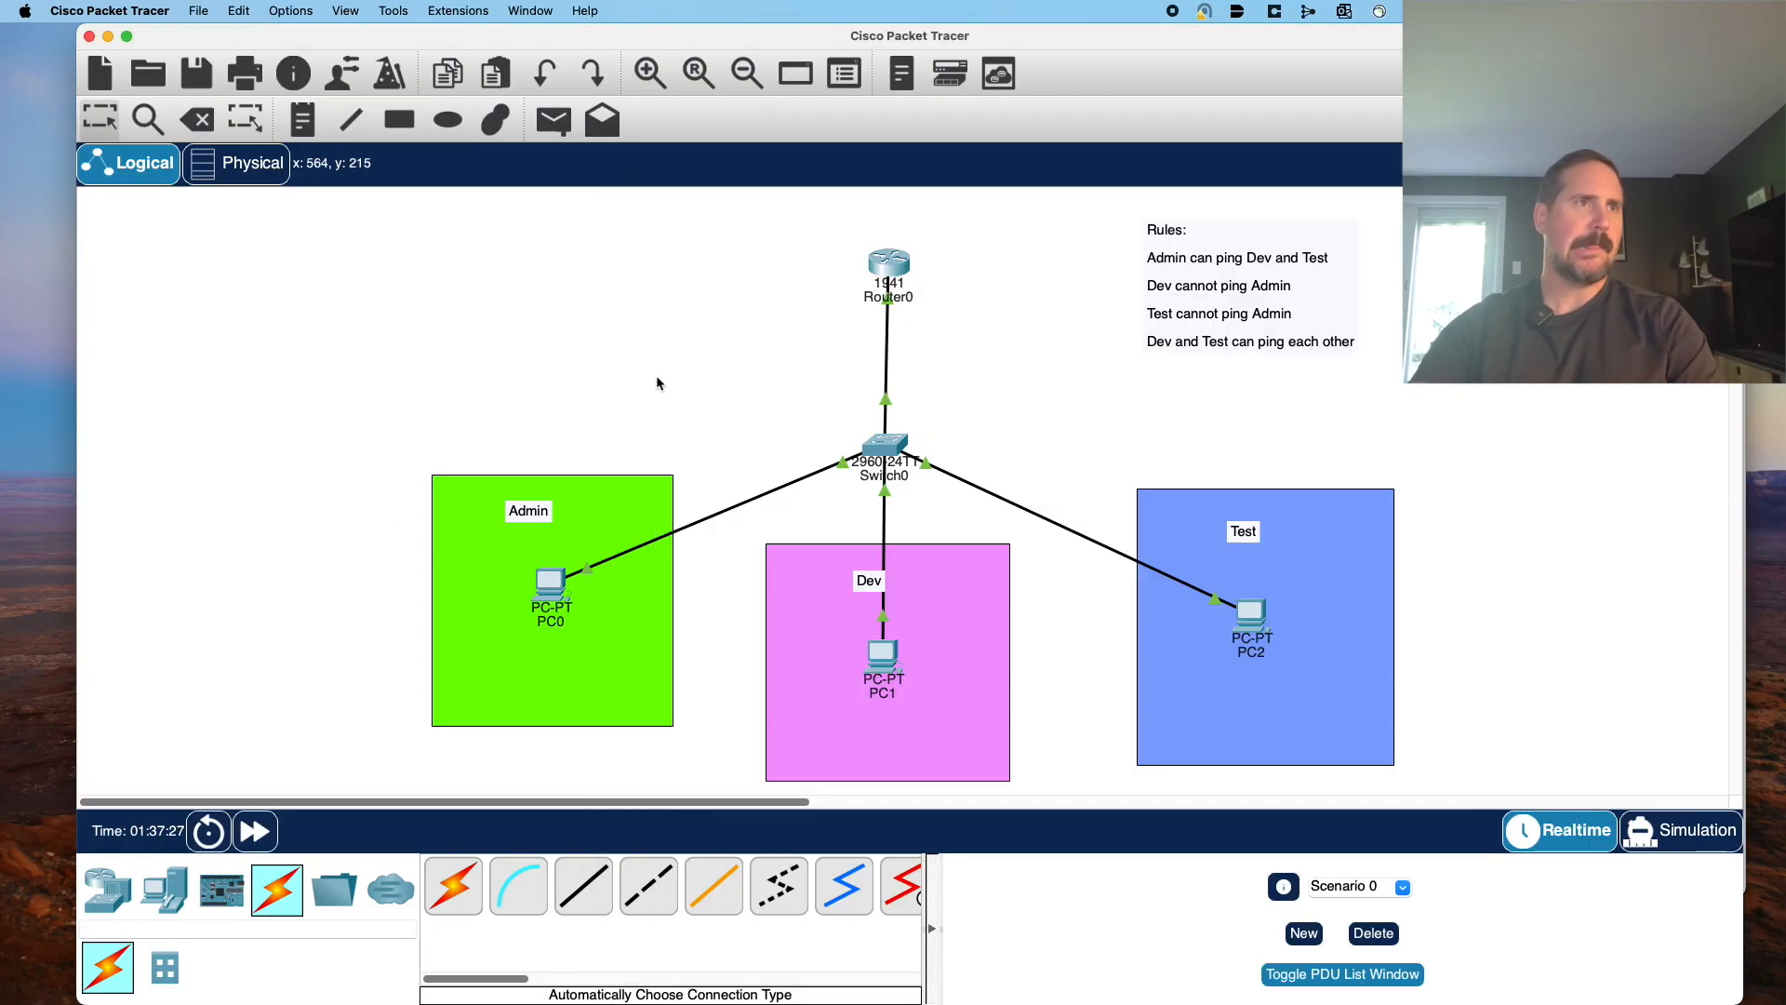
# Run do sho ip acc on Router0 again to compare the dev list's match counters after the repeated ping.
pyautogui.click(891, 263)
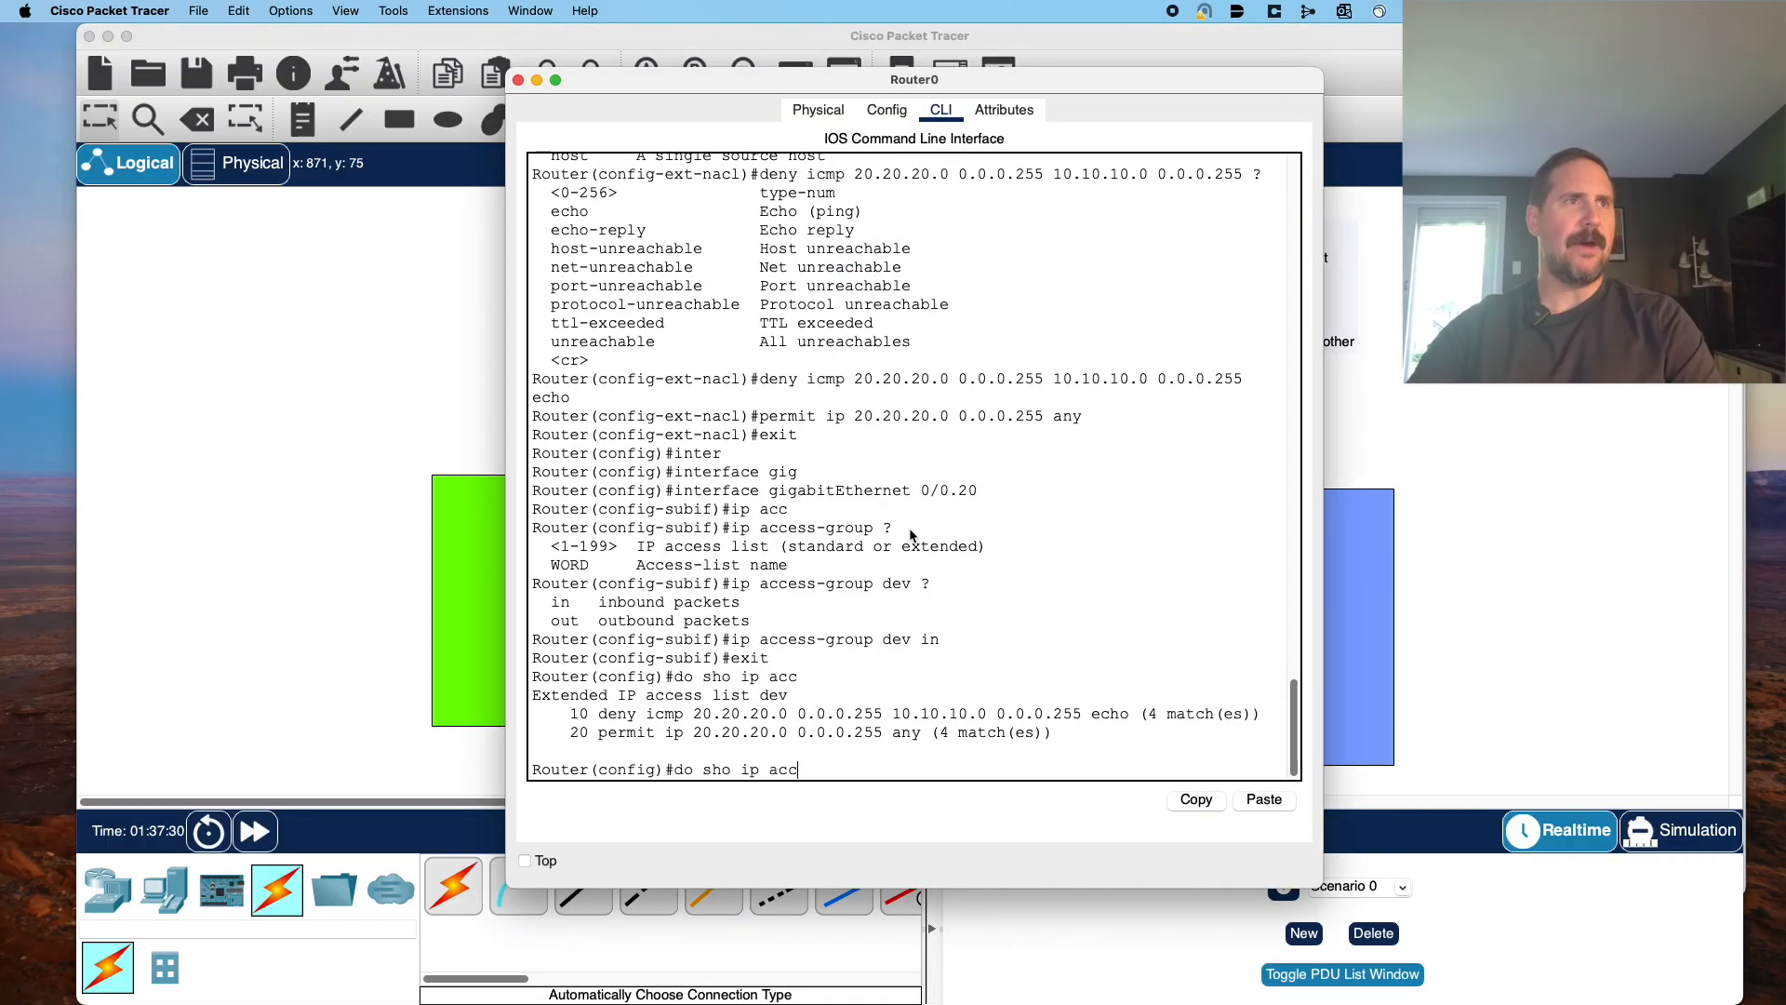
pyautogui.press('Return')
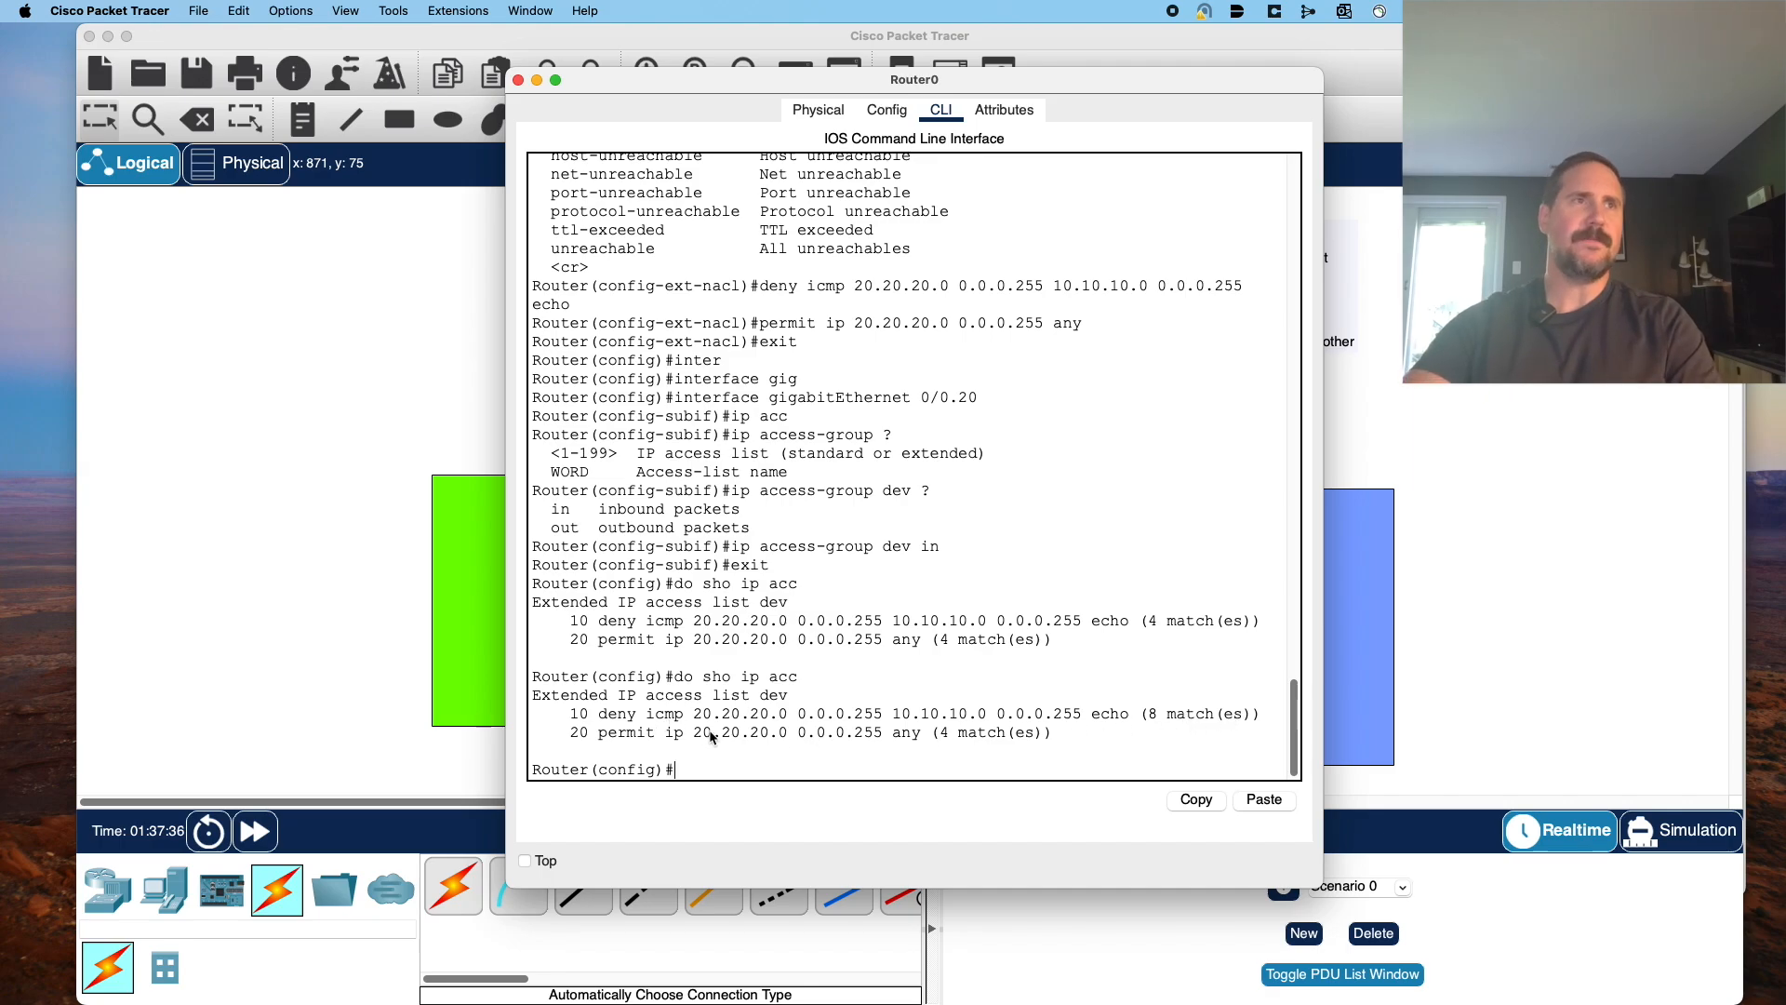
pyautogui.click(287, 463)
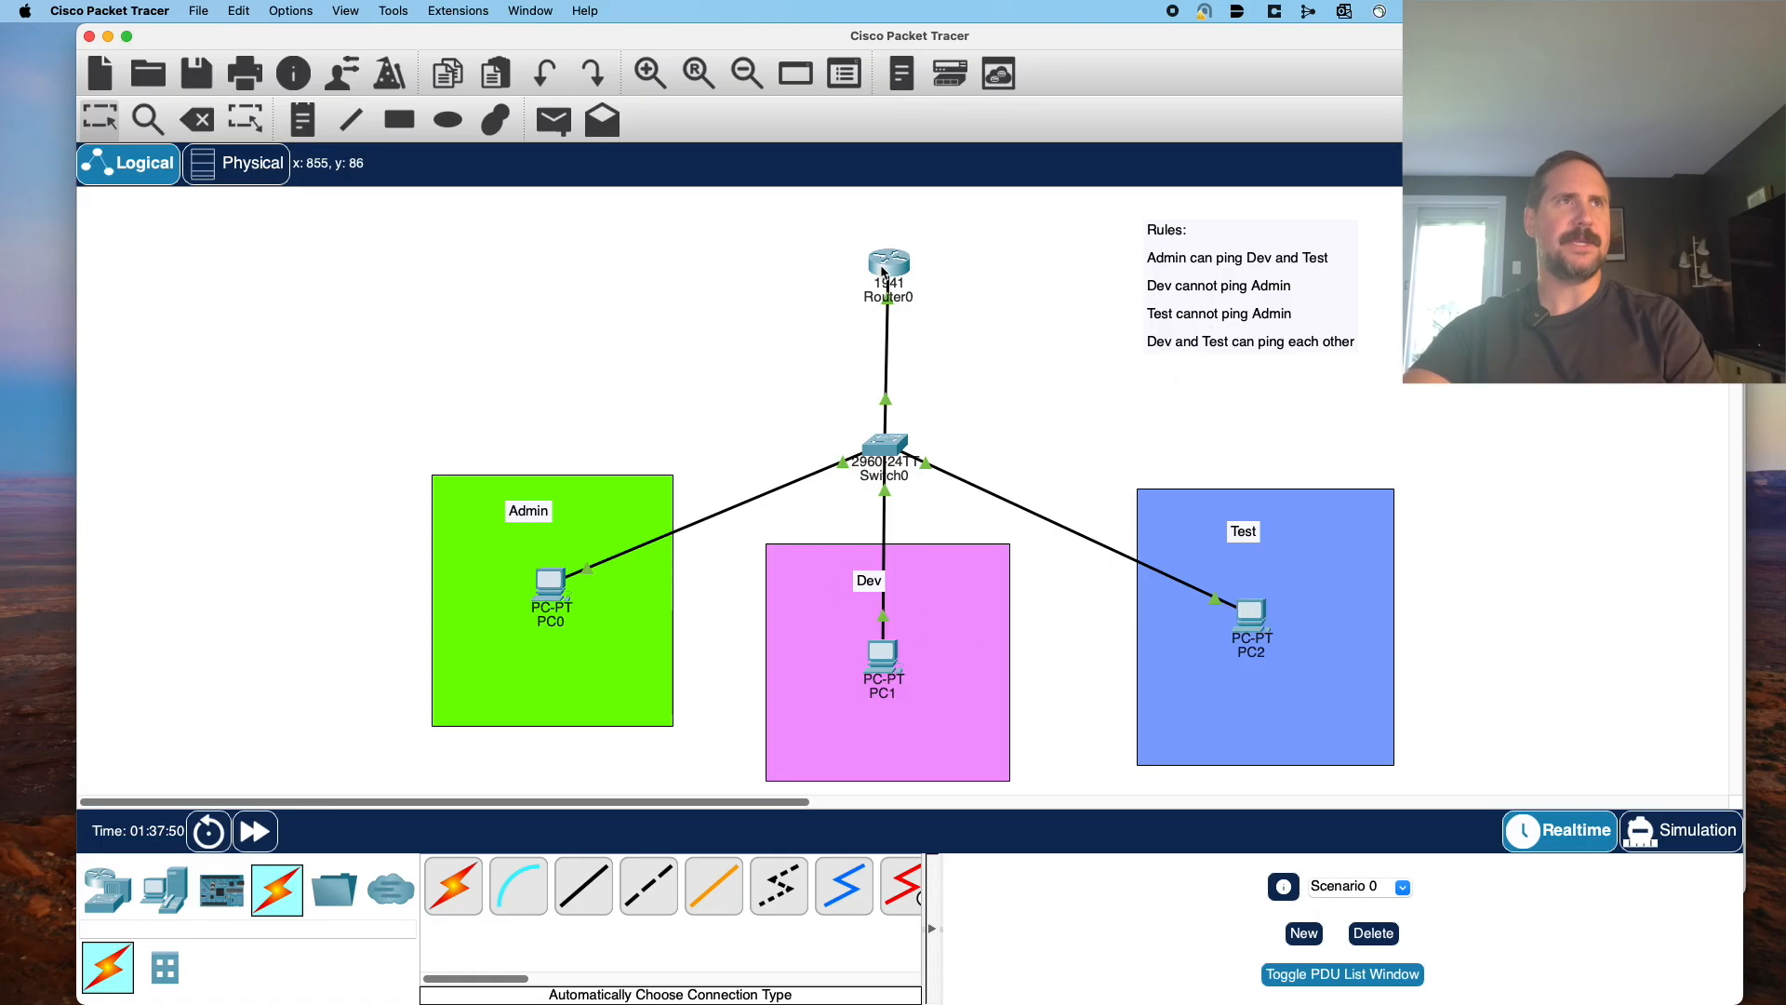
pyautogui.moveTo(891, 271)
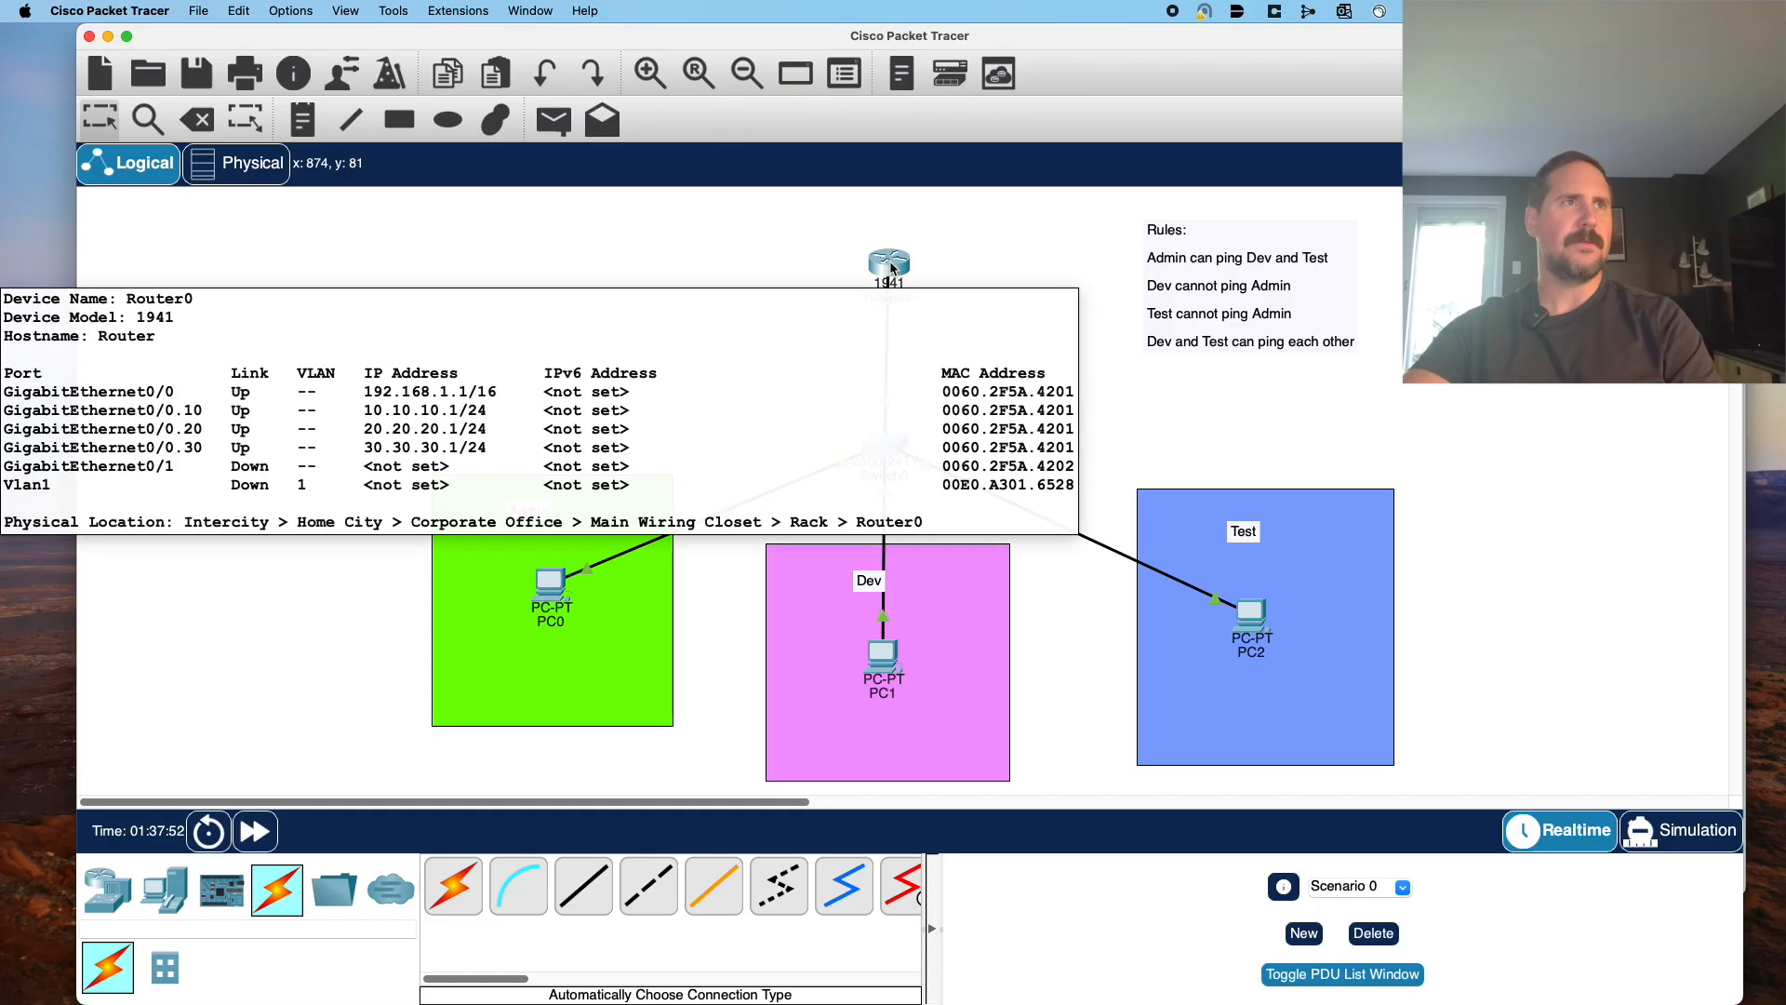
# Create an extended named IP access list called test on Router0 from global configuration mode, checking the available options along the way.
pyautogui.click(891, 270)
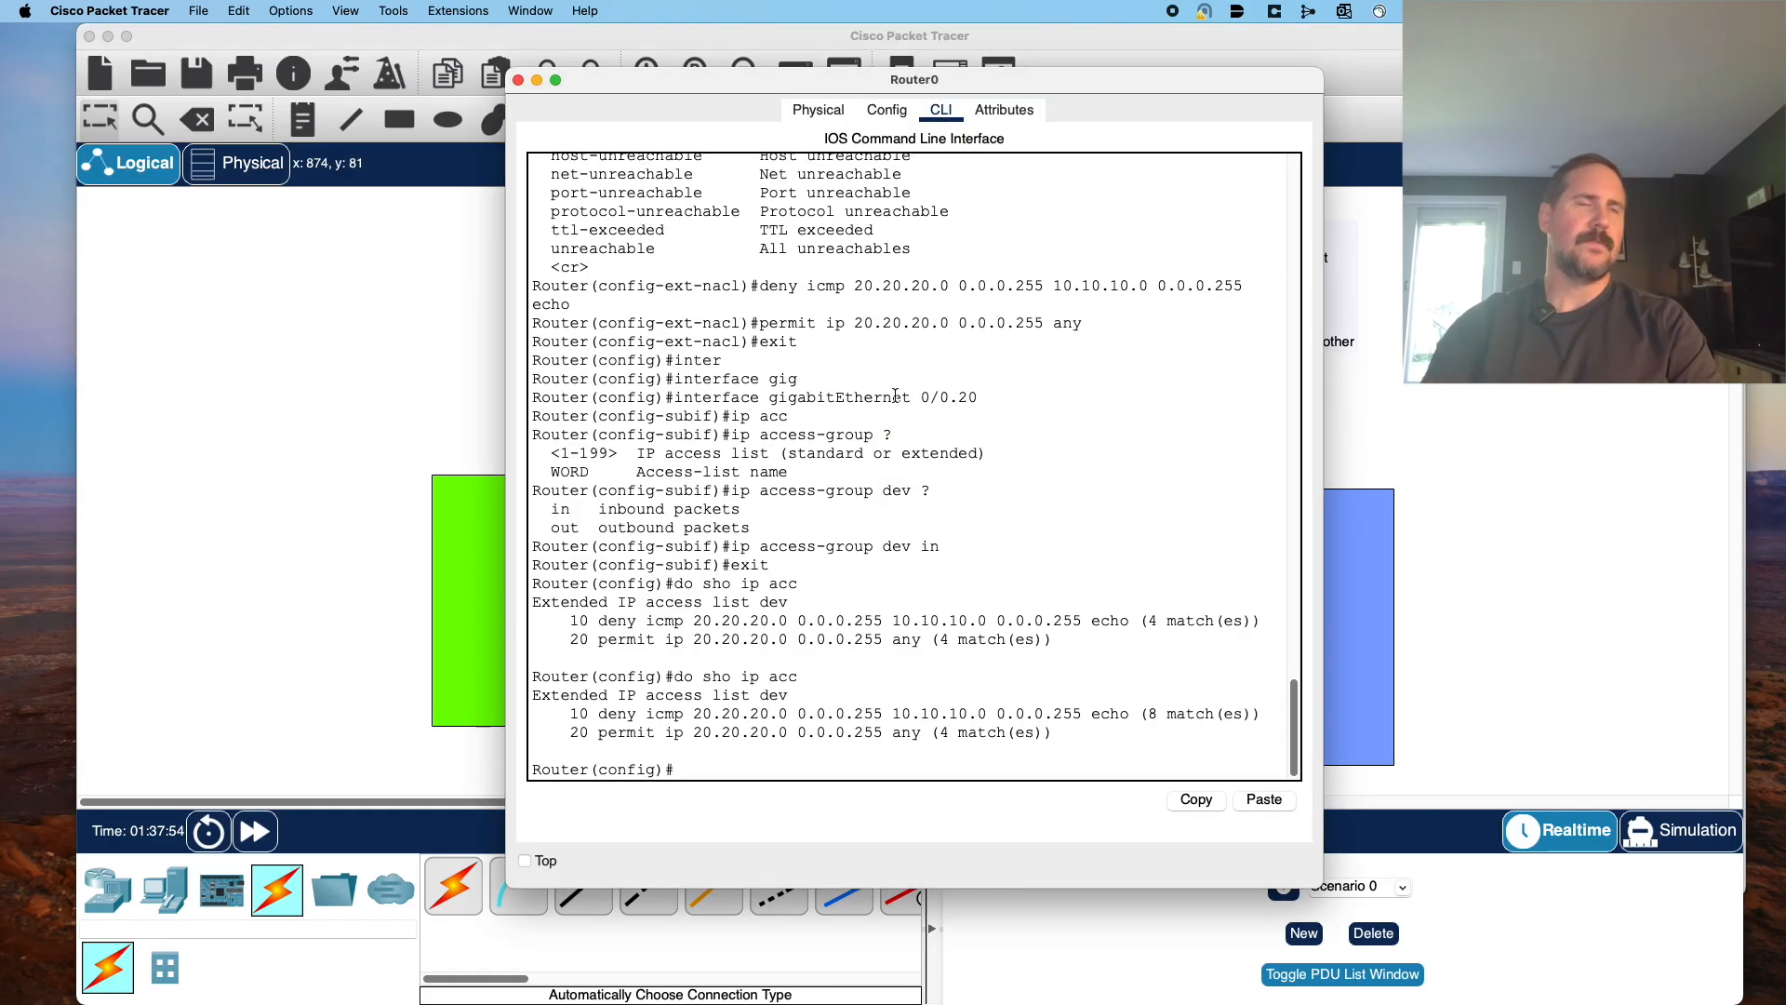
pyautogui.press('Return')
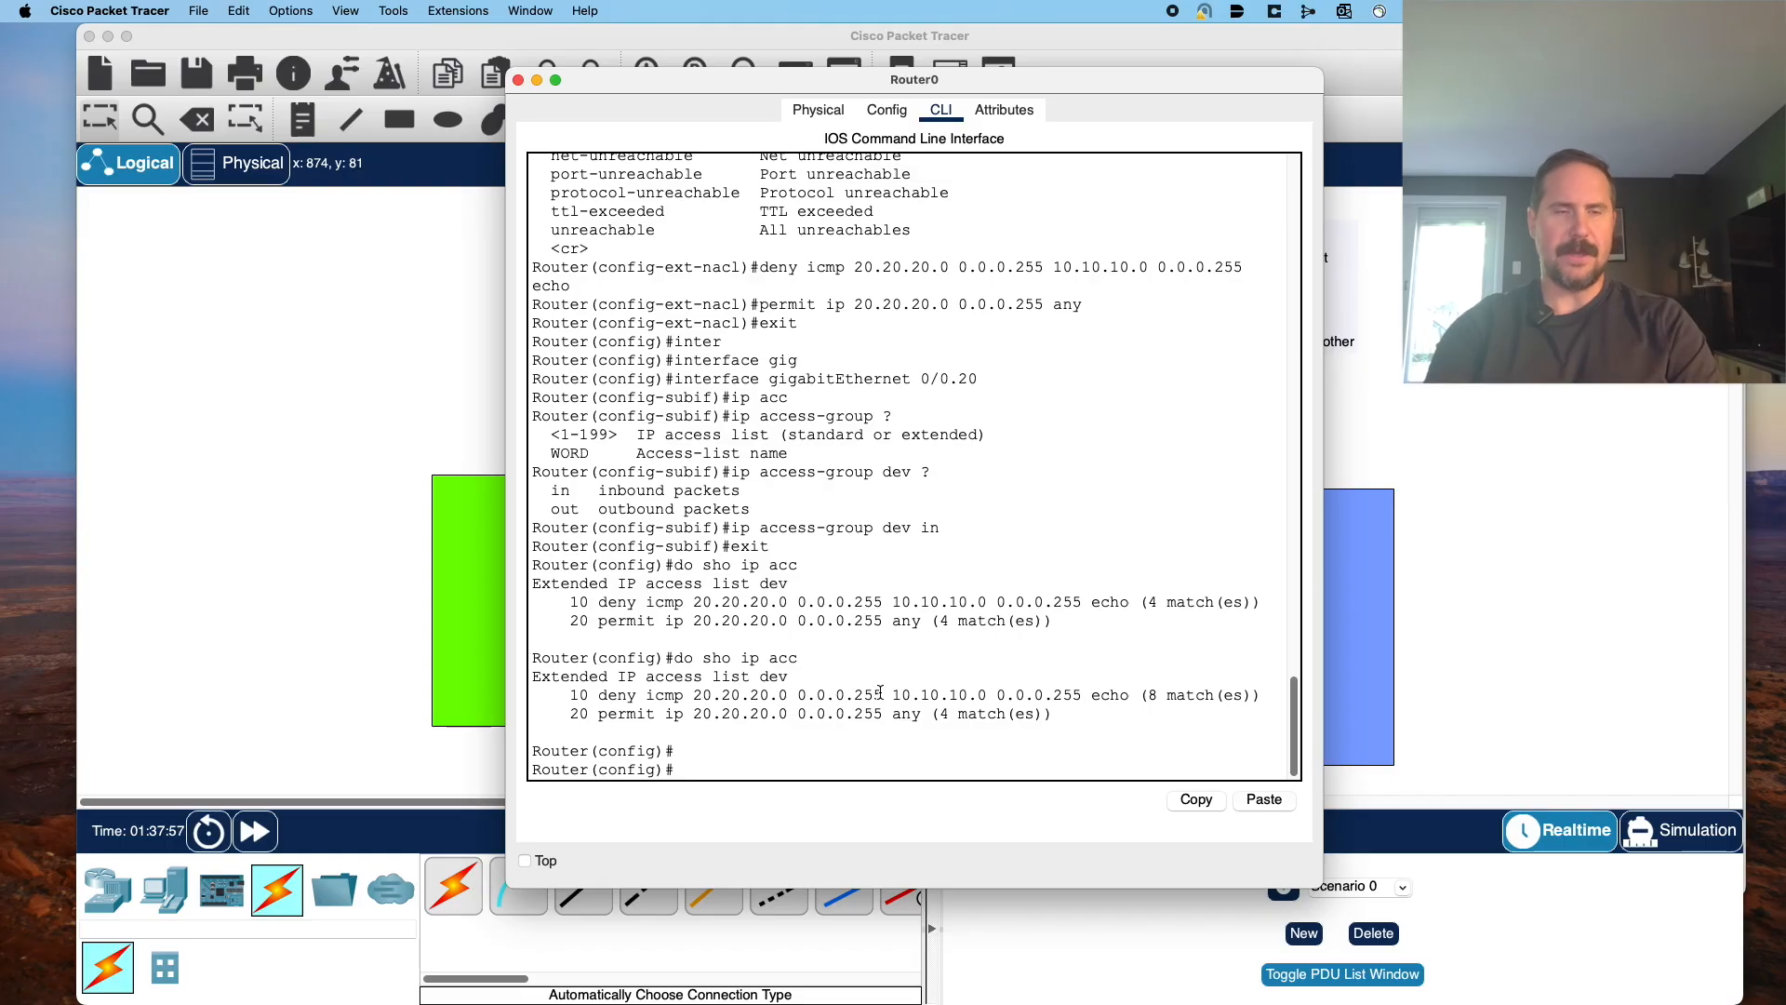
pyautogui.write('ip acc')
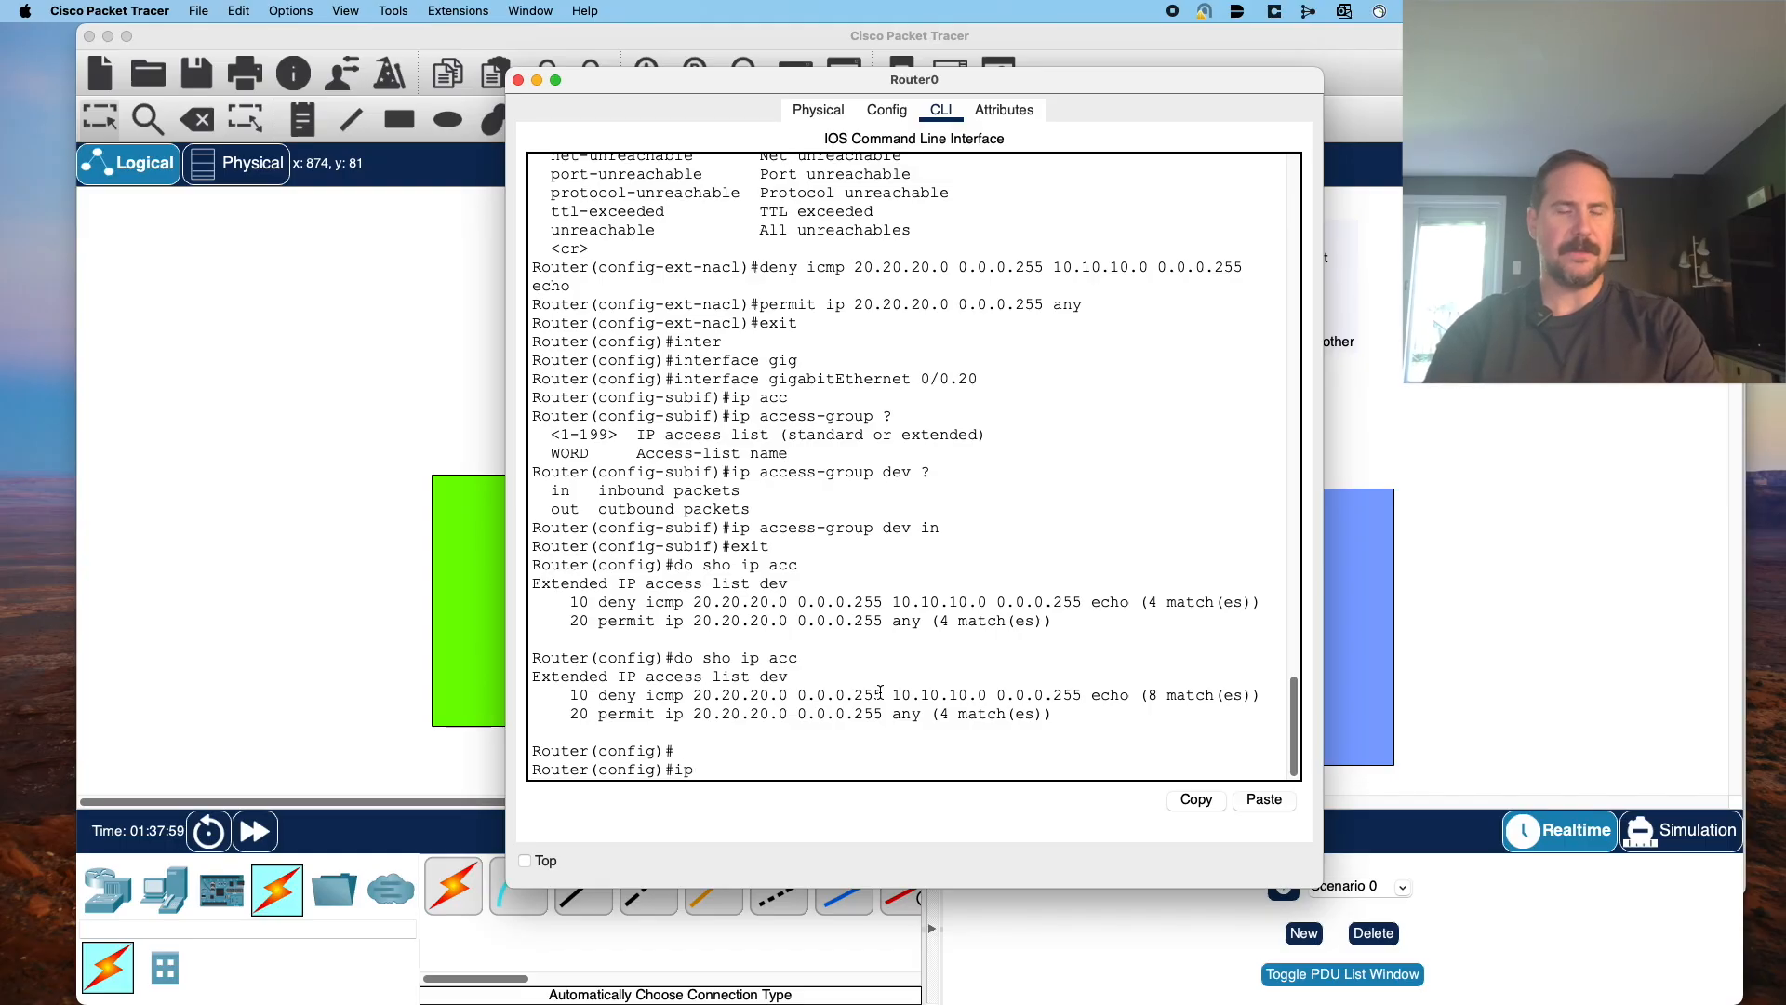
pyautogui.press('Tab')
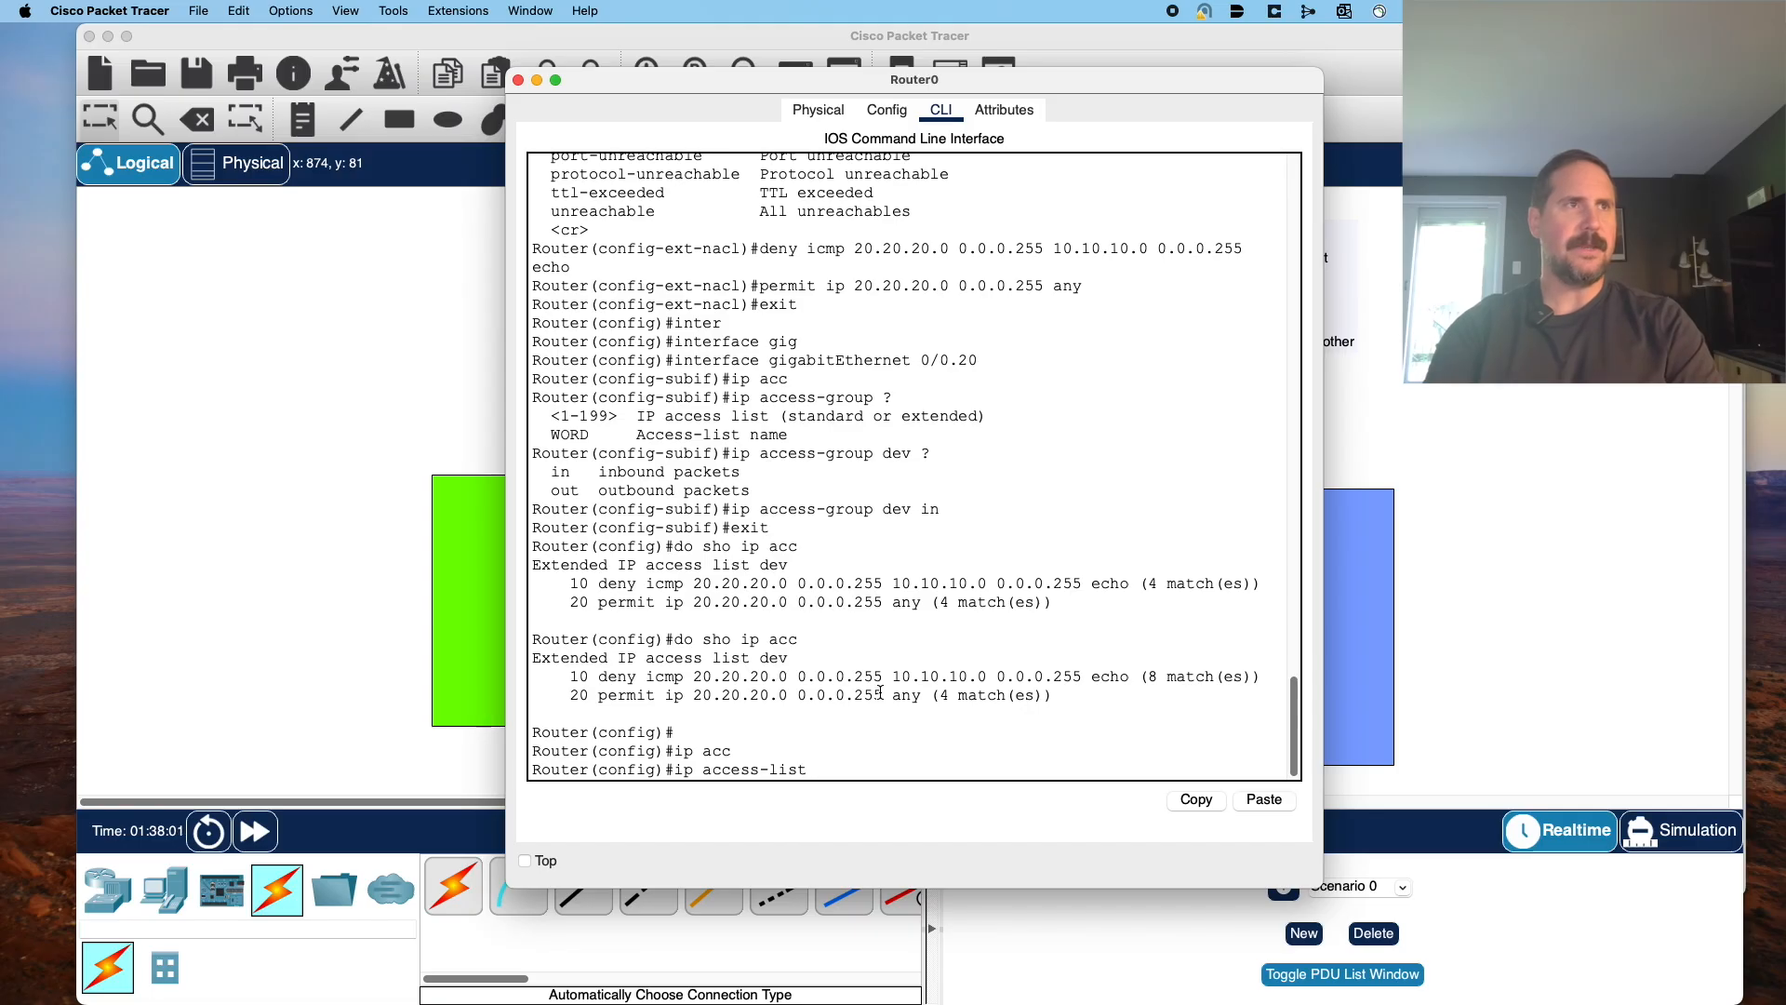
pyautogui.write('?ex')
pyautogui.press('Tab')
pyautogui.write('?')
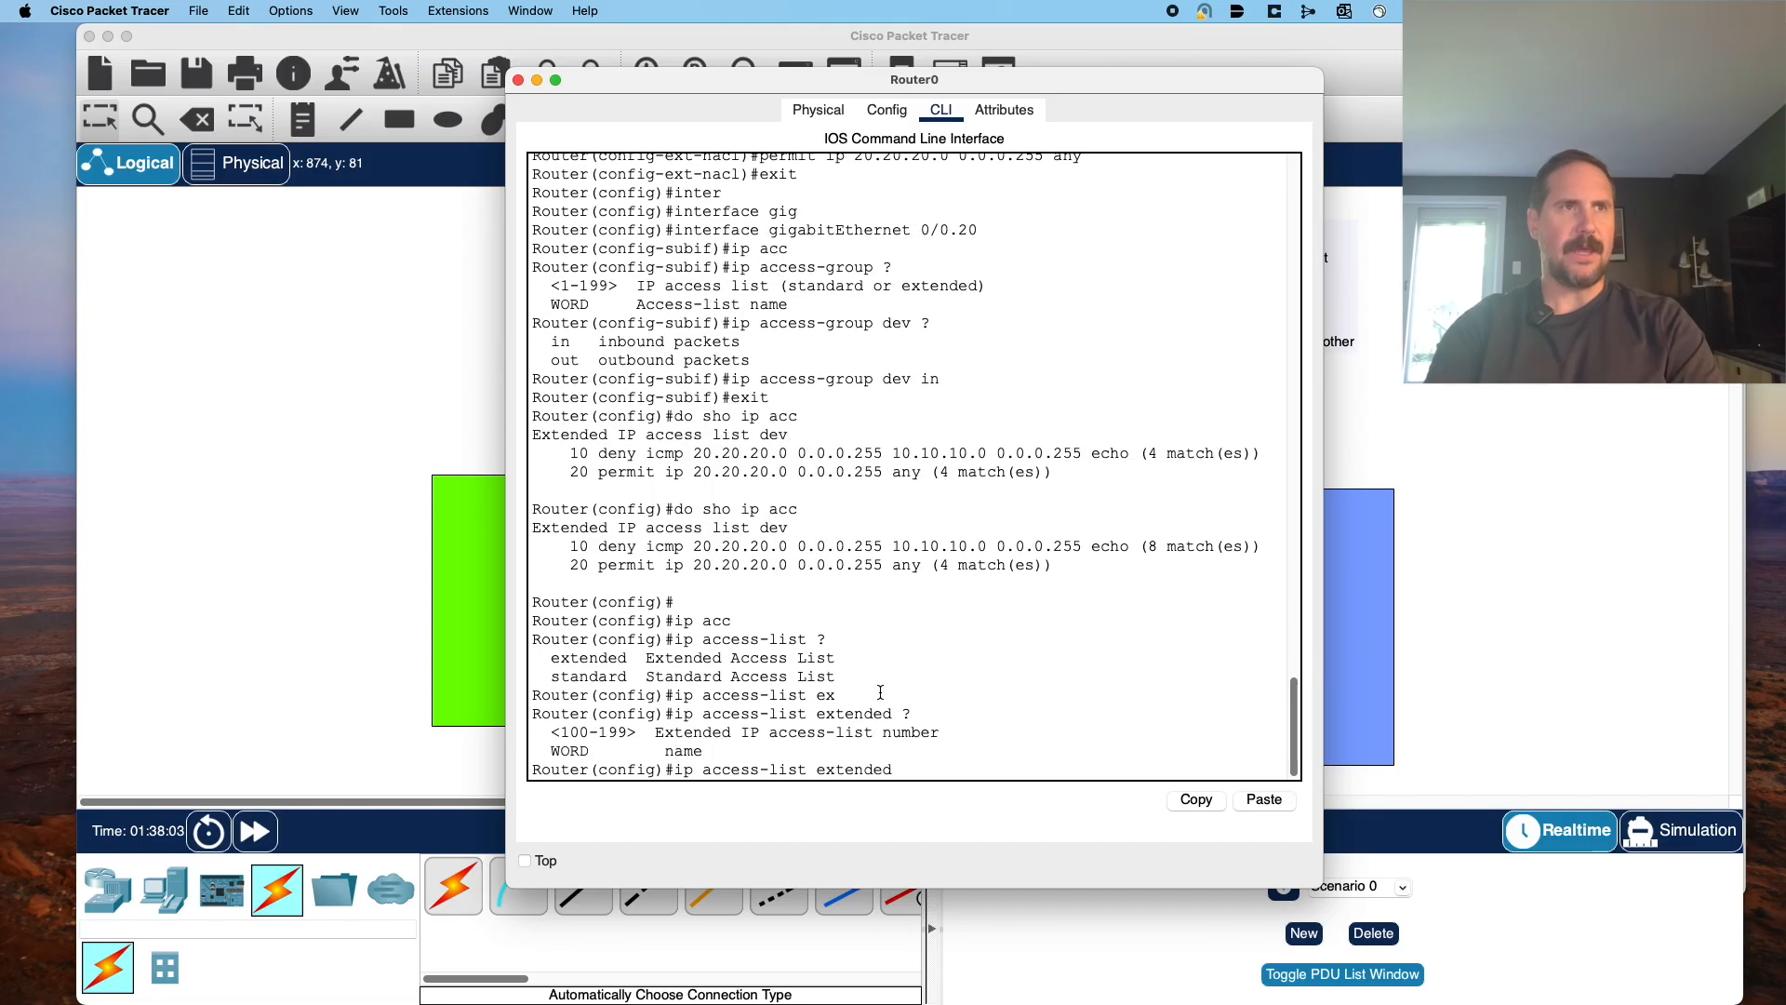
pyautogui.write('test ')
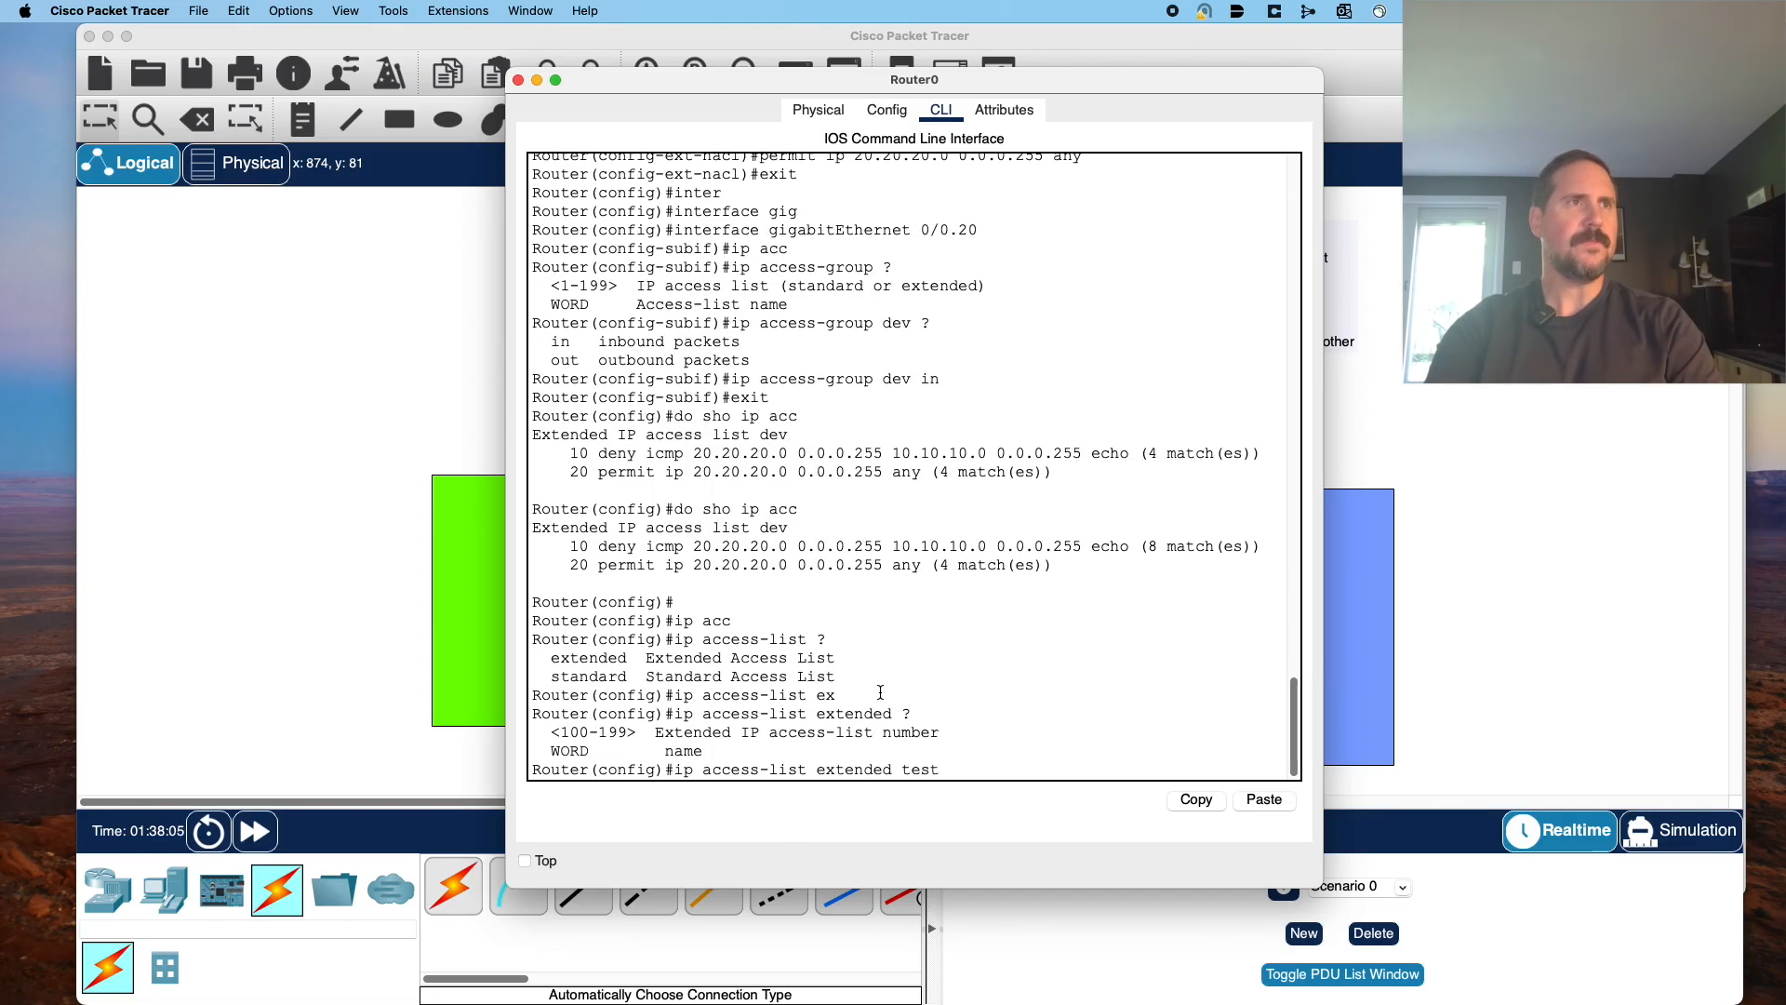
pyautogui.write('?')
pyautogui.press('Return')
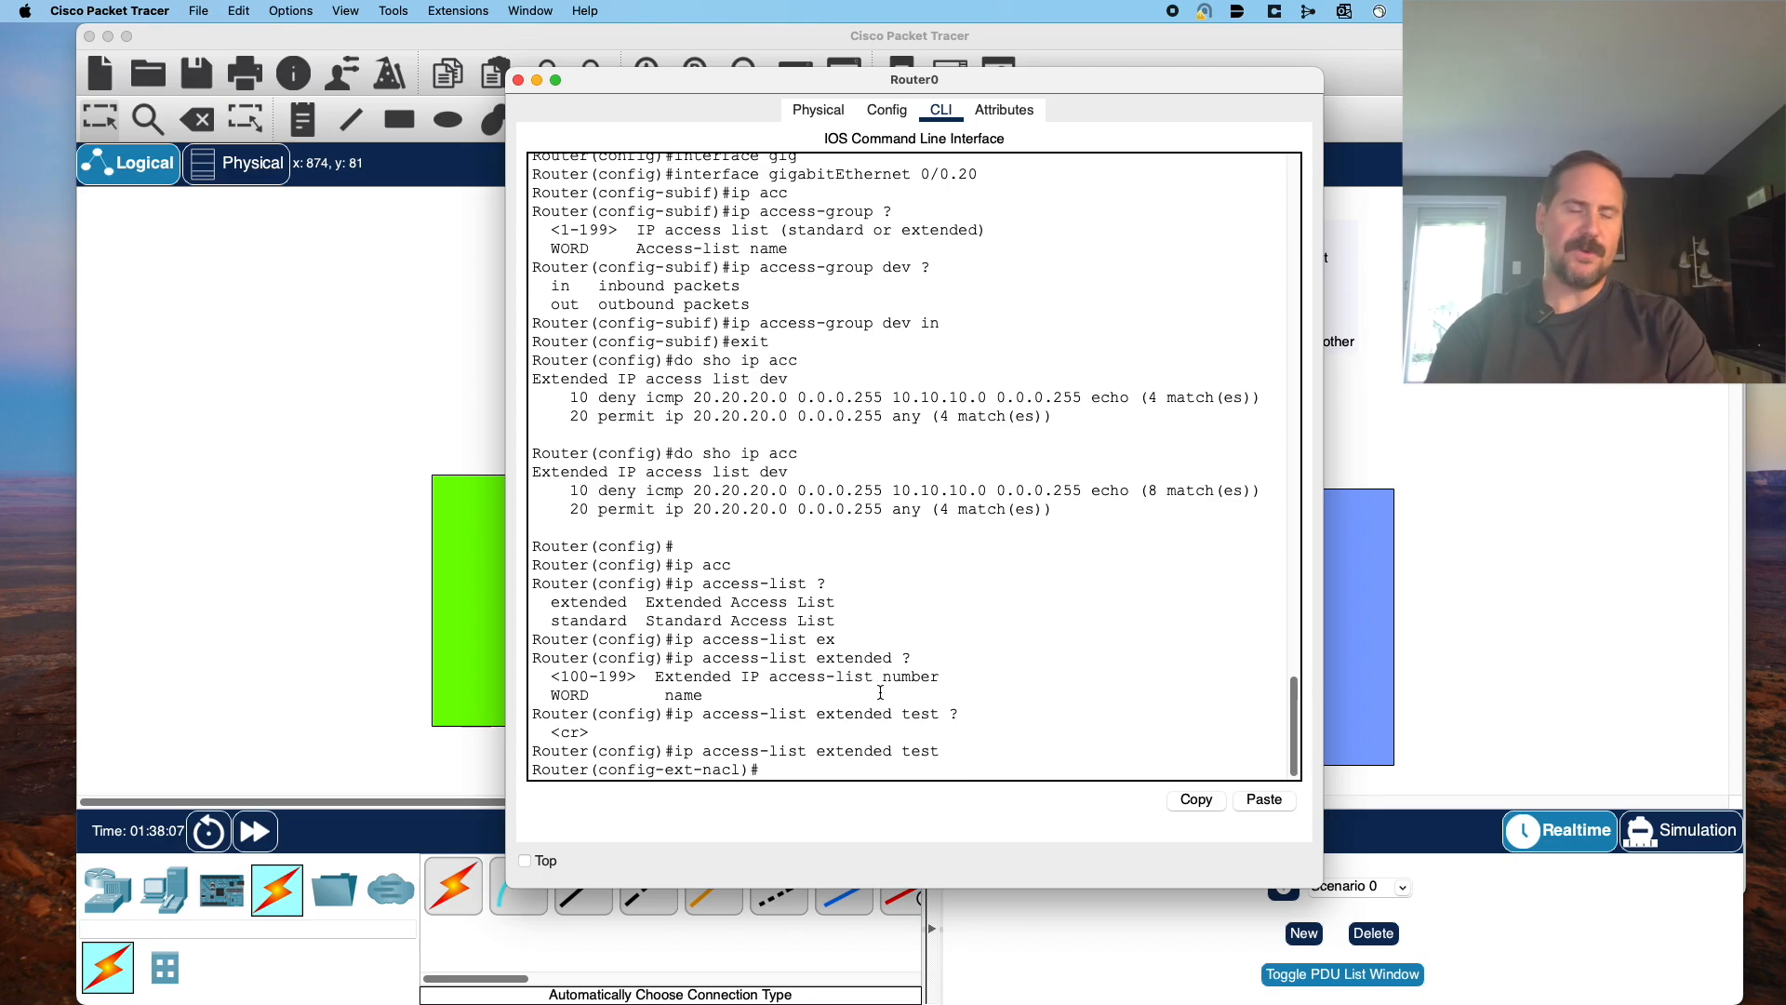
# Add a rule to the test list denying ICMP echo from 30.30.30.0 0.0.0.255 to 10.10.10.0 0.0.0.255.
pyautogui.write('den')
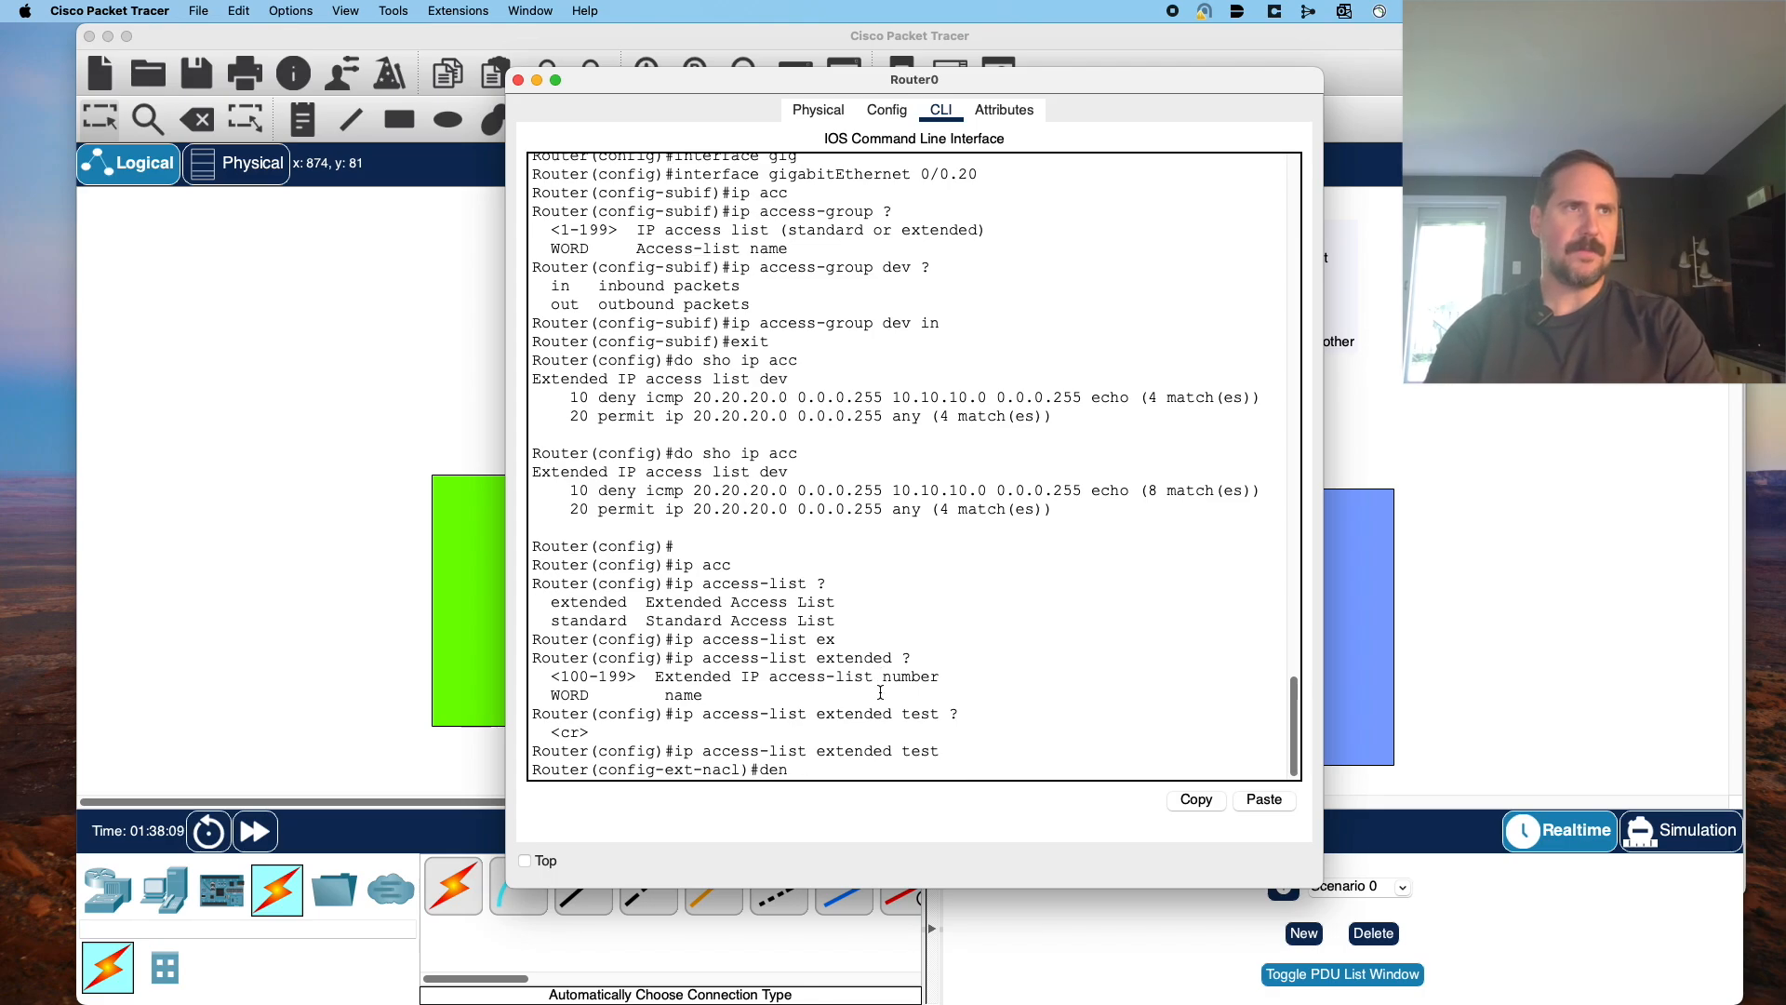
pyautogui.write('y ')
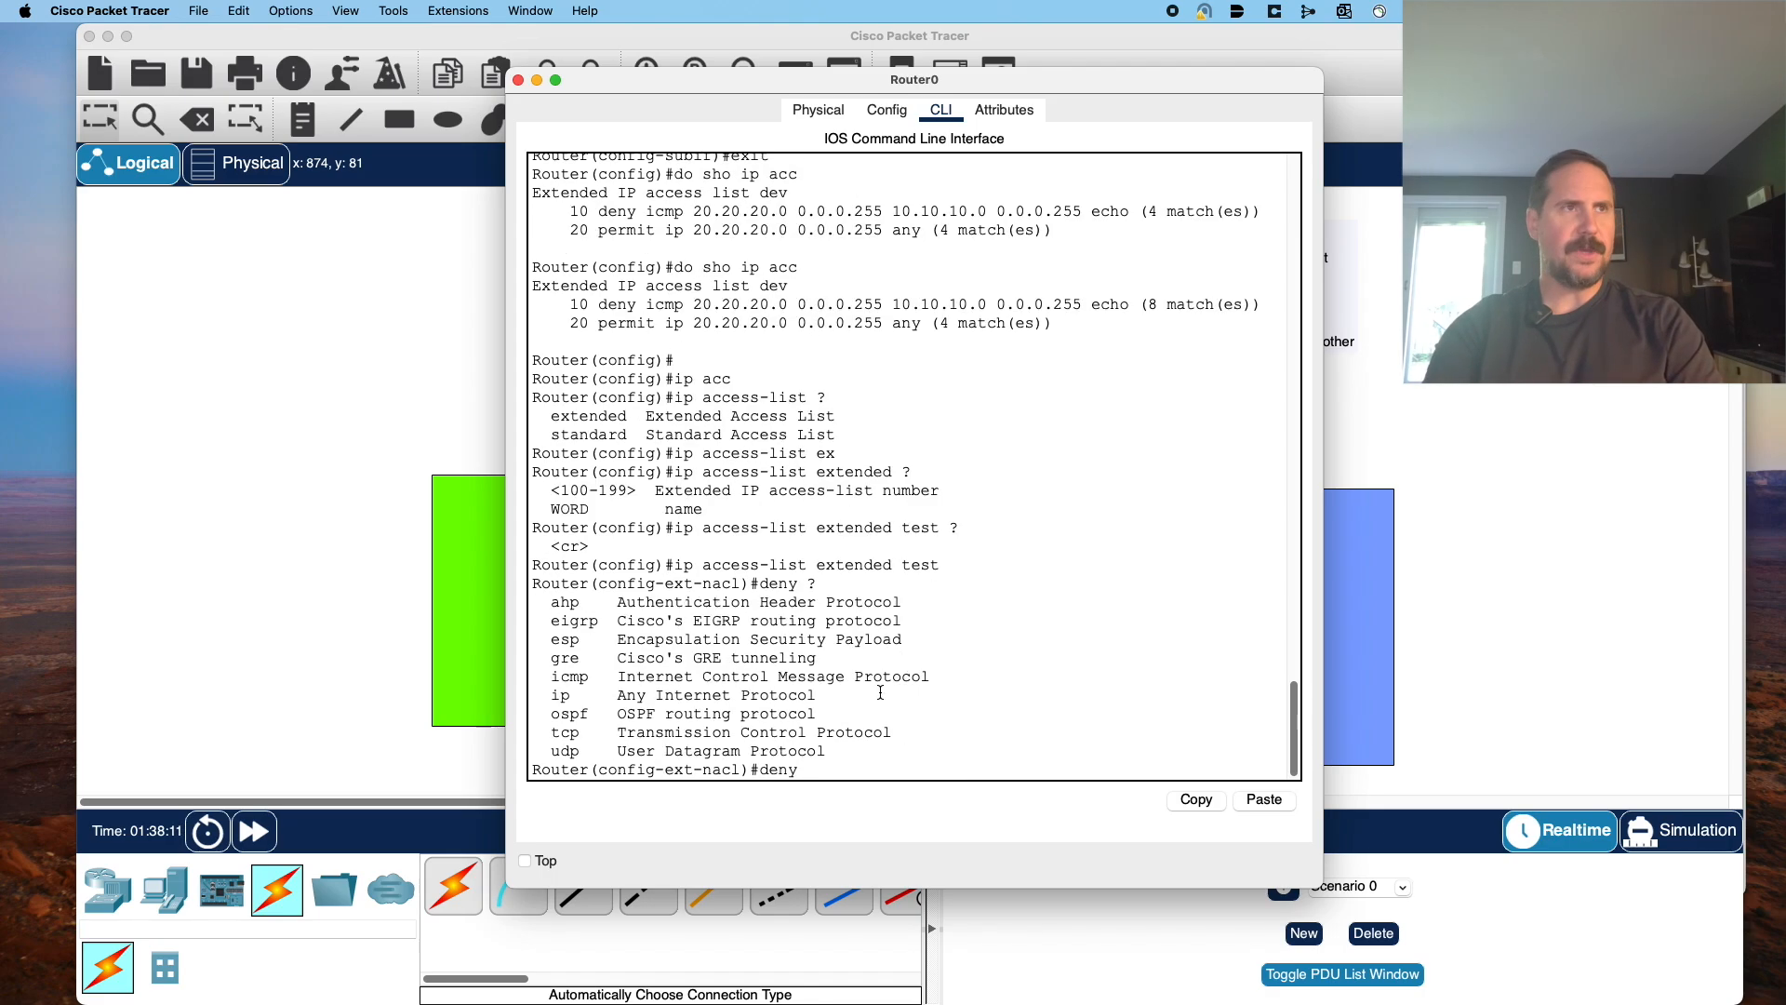
pyautogui.write('?icmp')
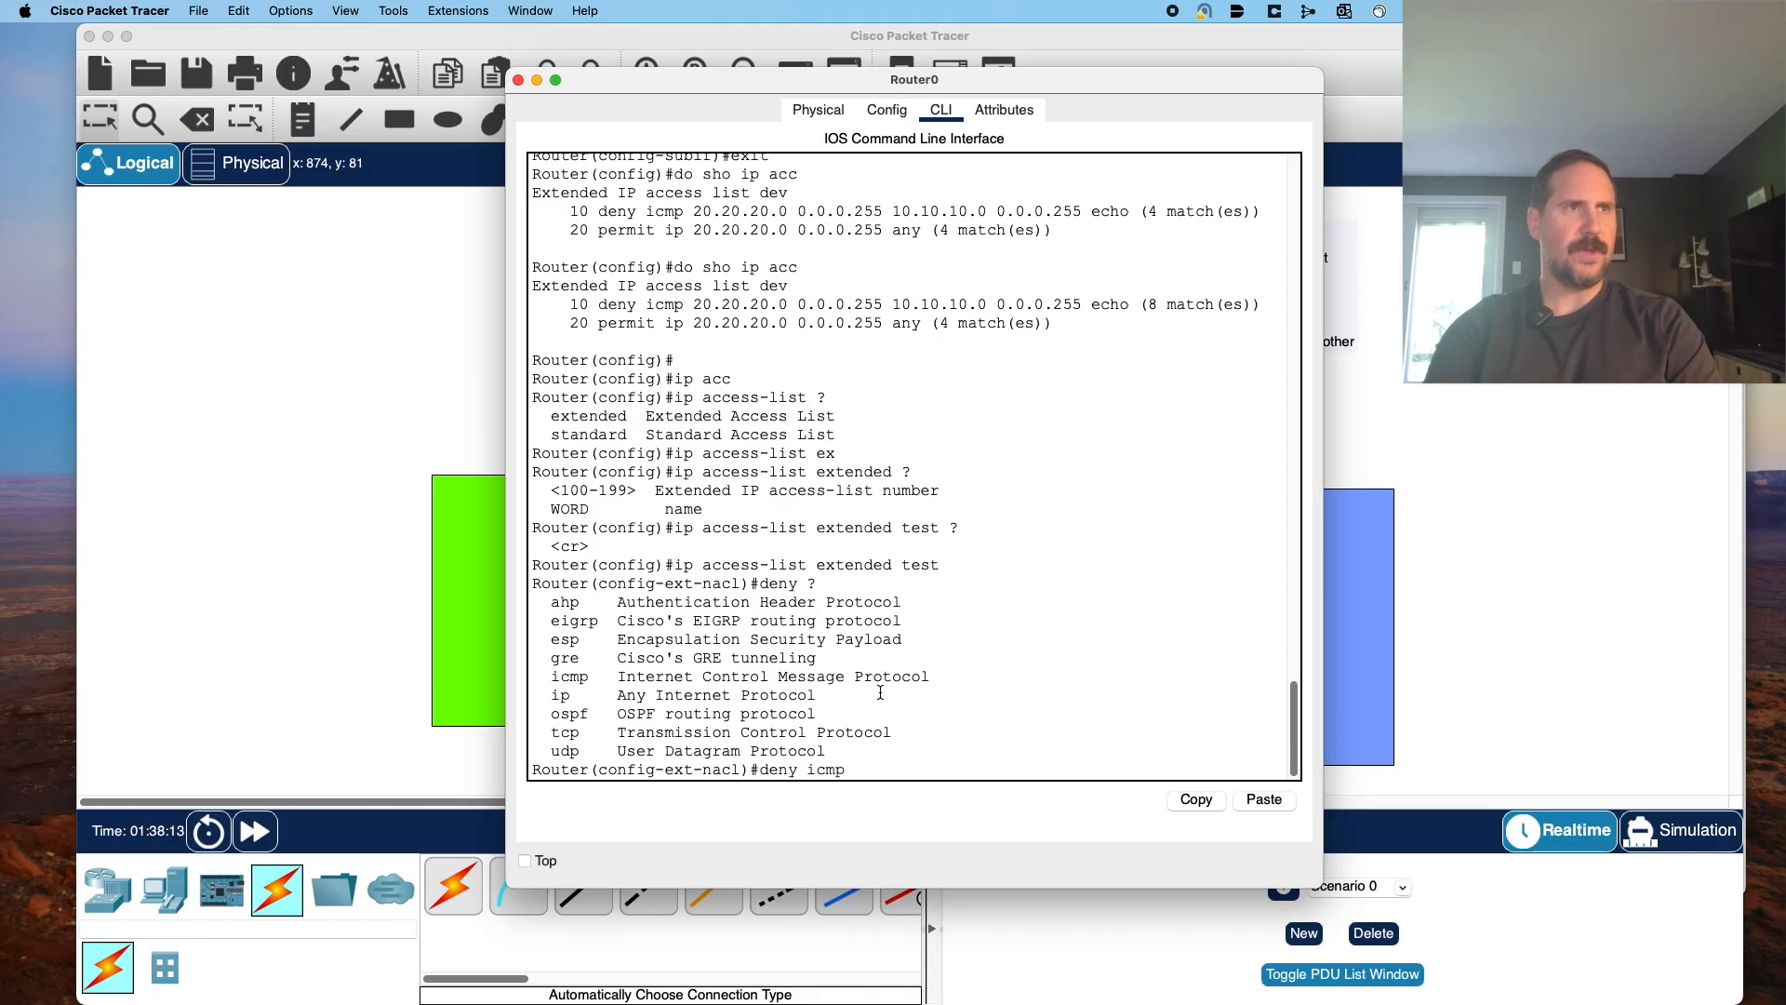
pyautogui.write(' ?')
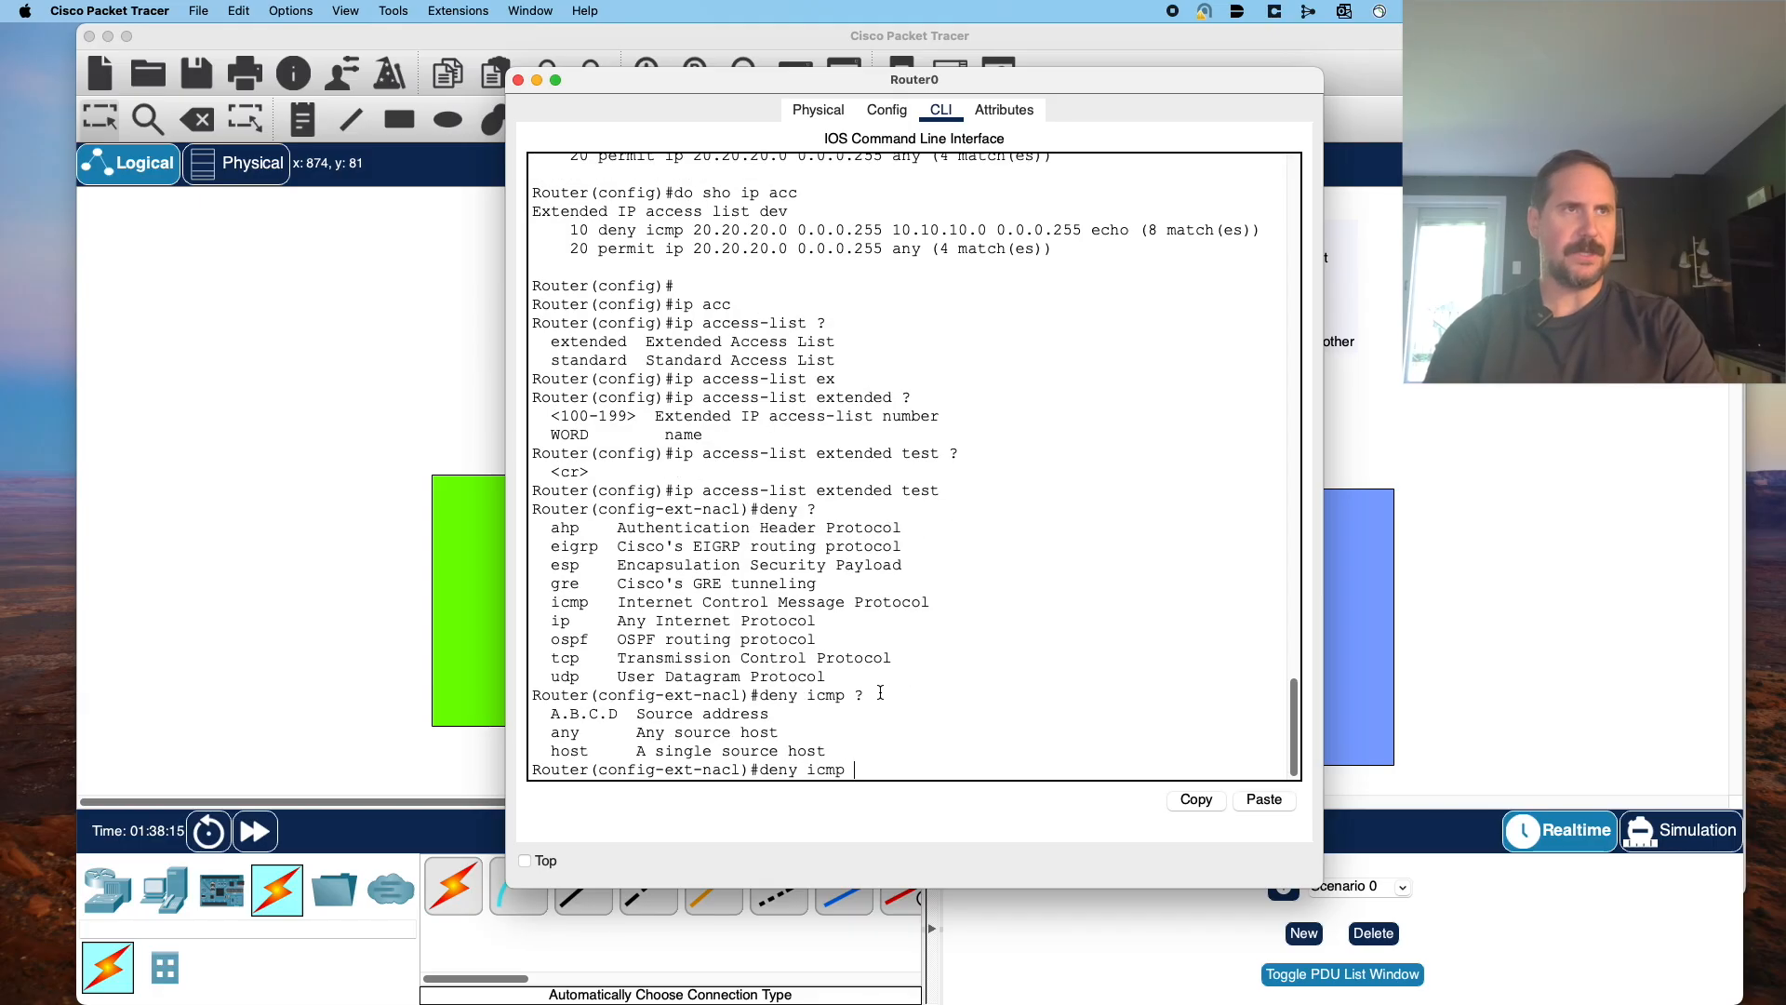
pyautogui.write('30.30')
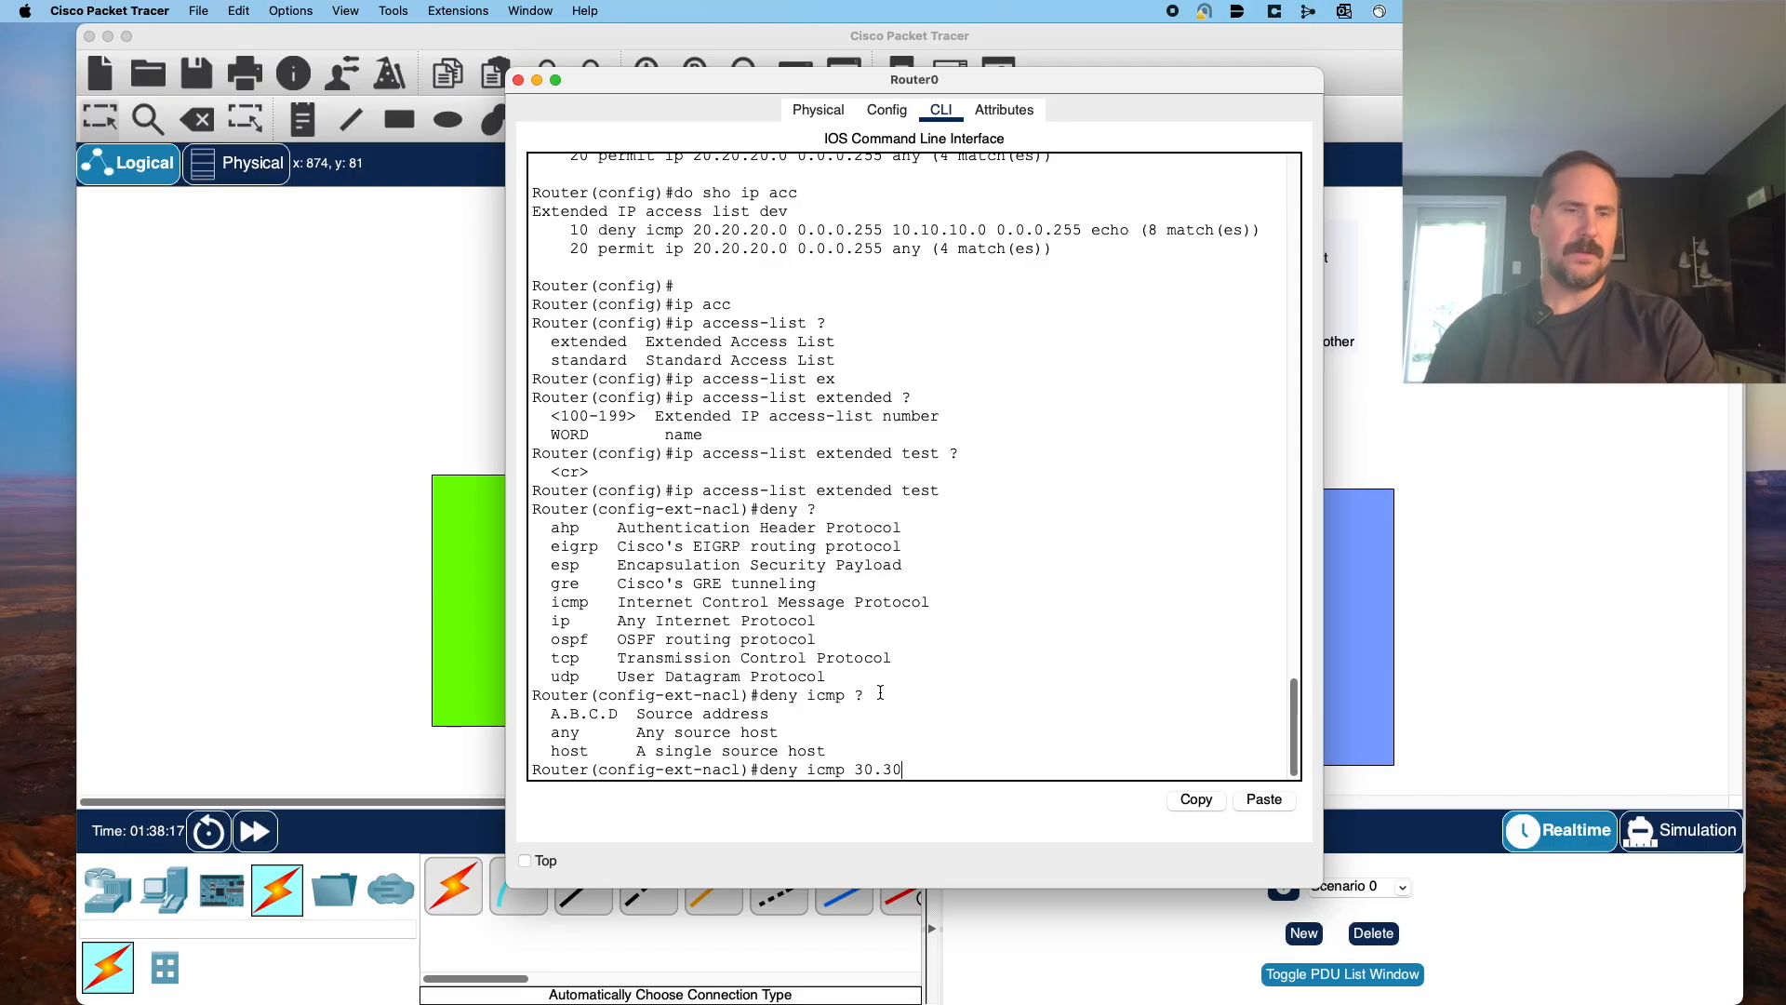
pyautogui.write('.30.0 0.0.0.')
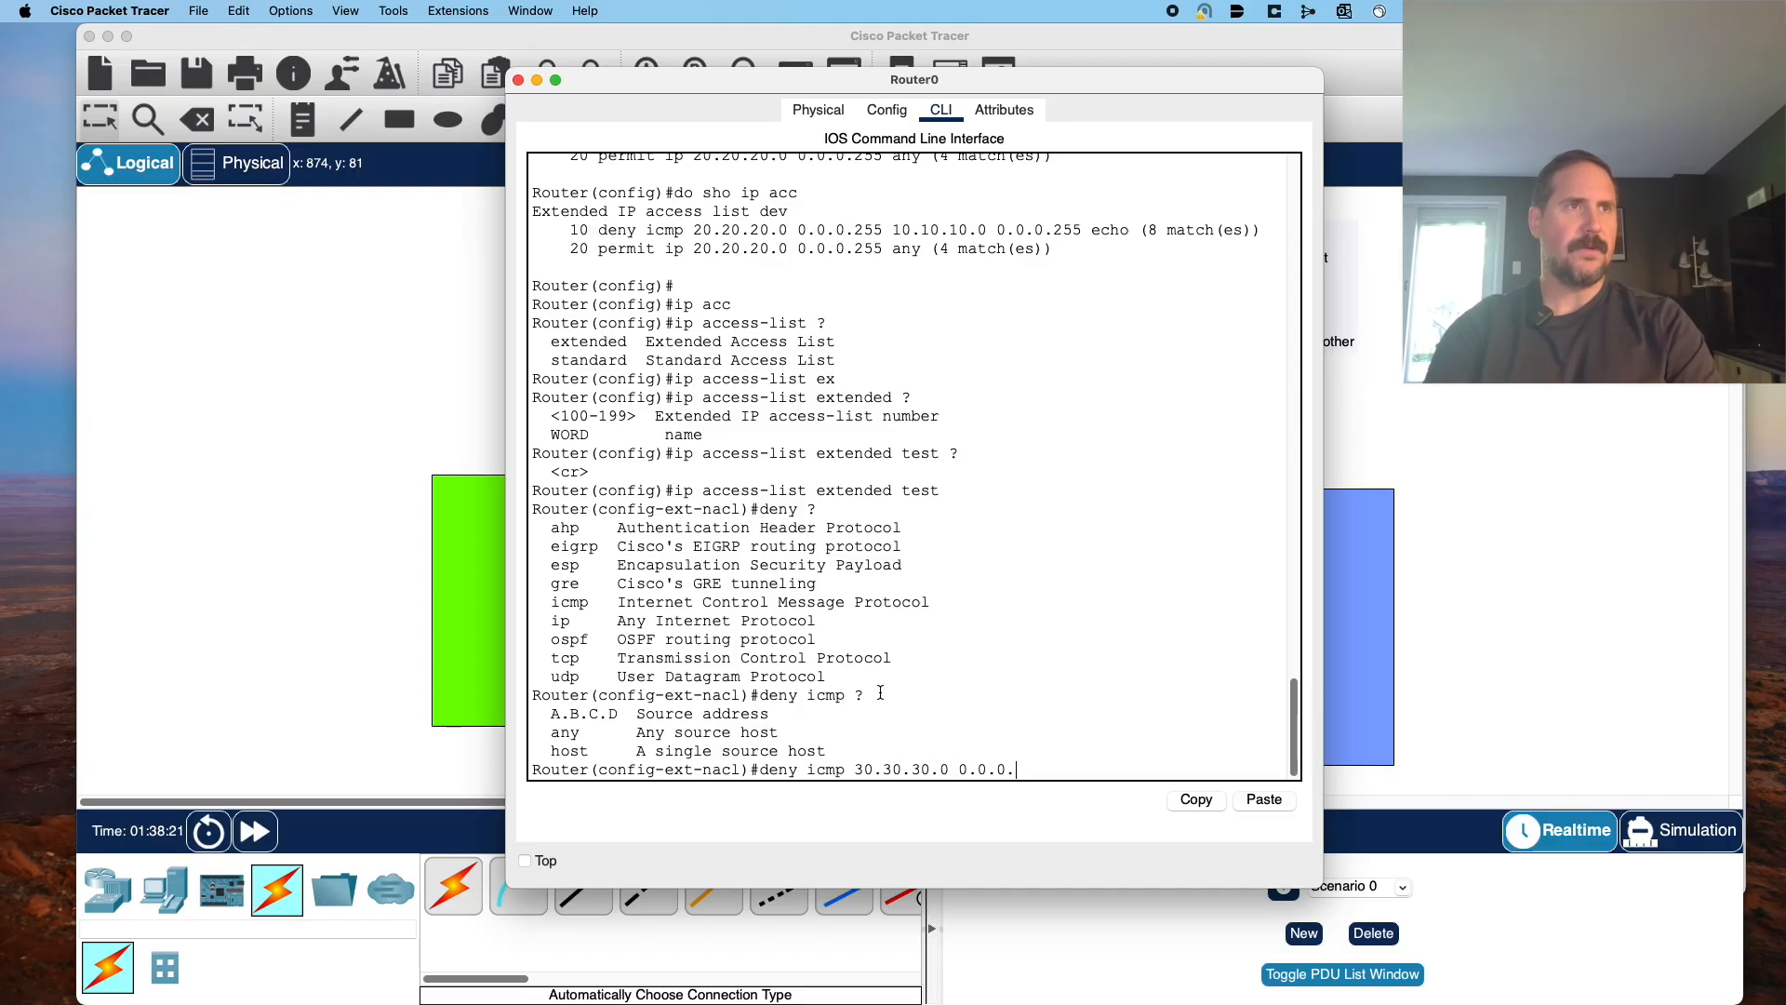
pyautogui.write('255 ?')
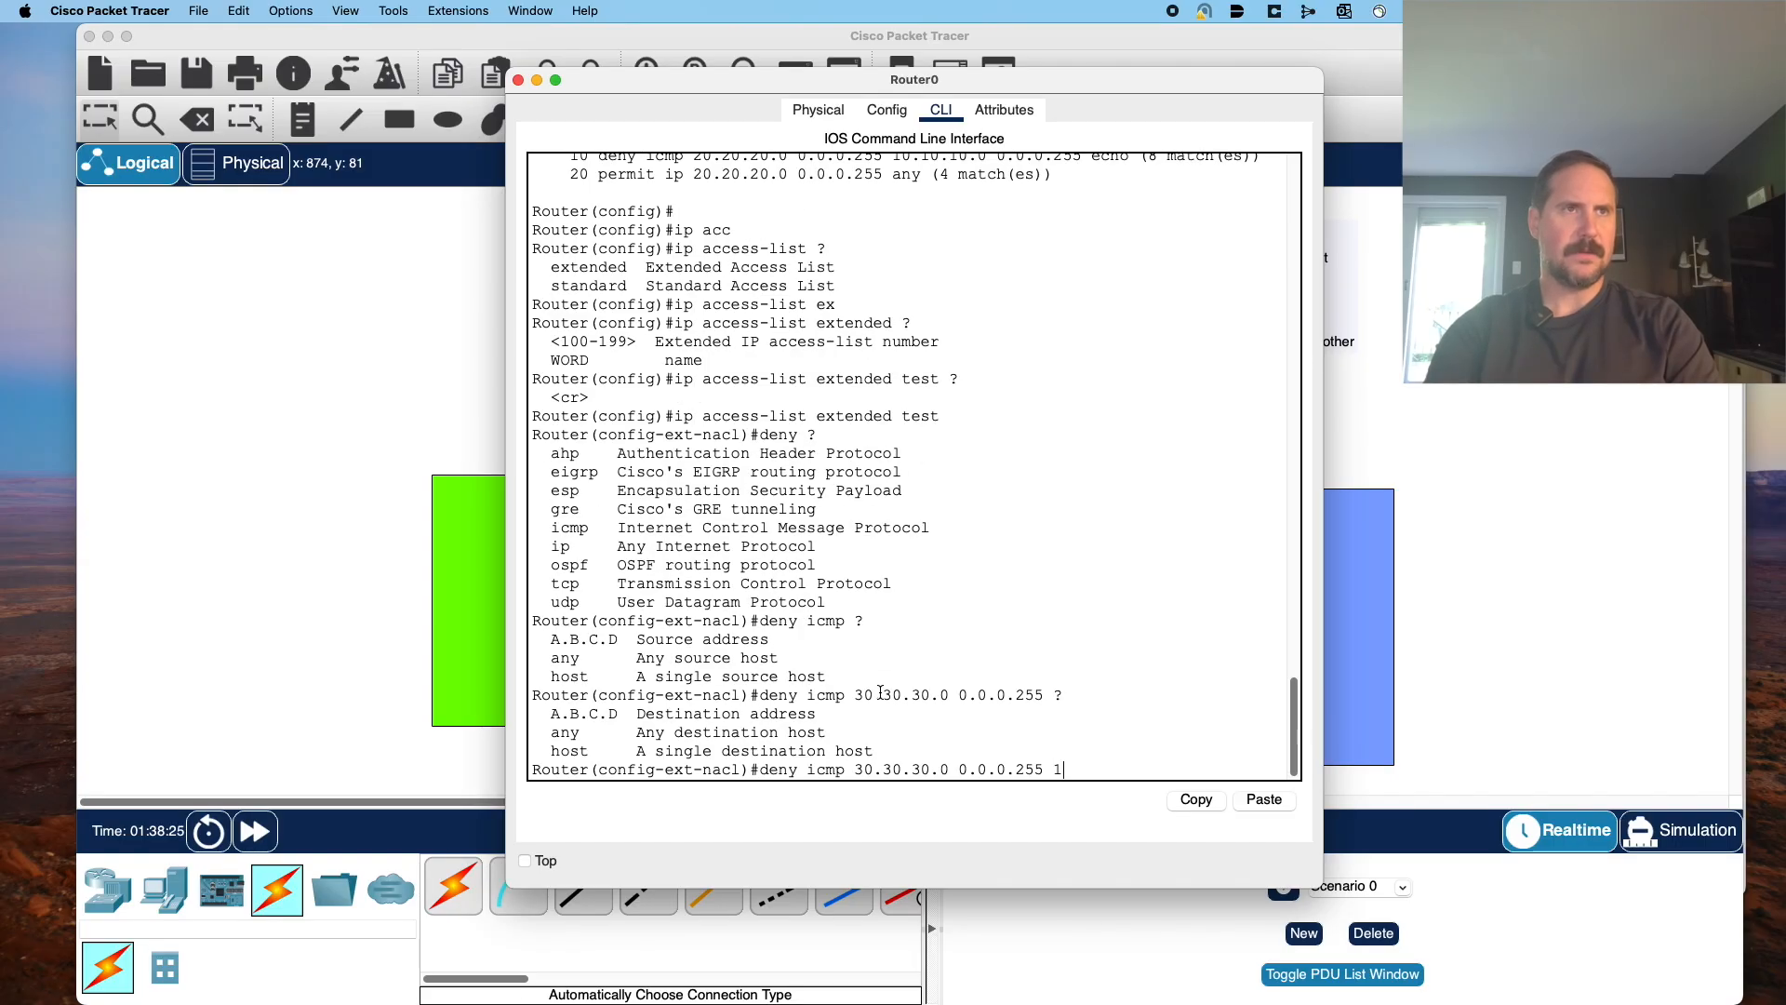
pyautogui.write('10.10.10.0 0.0.0.')
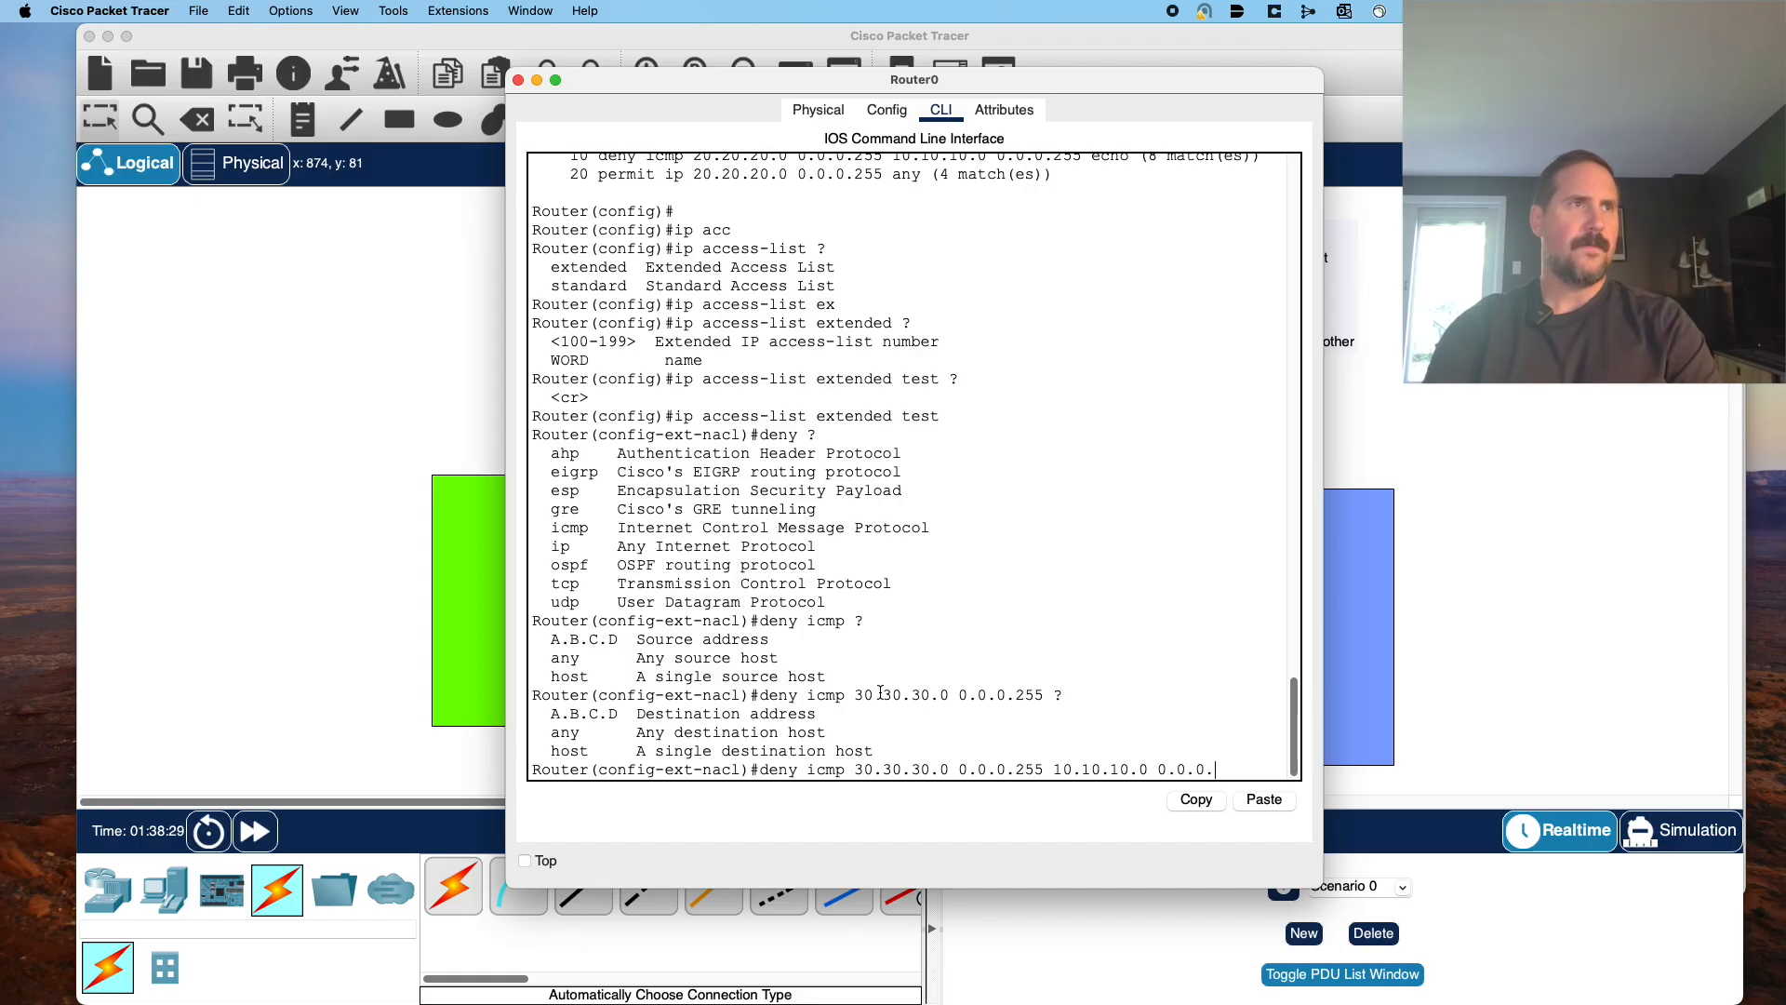
pyautogui.write('255 ?')
pyautogui.write('echo')
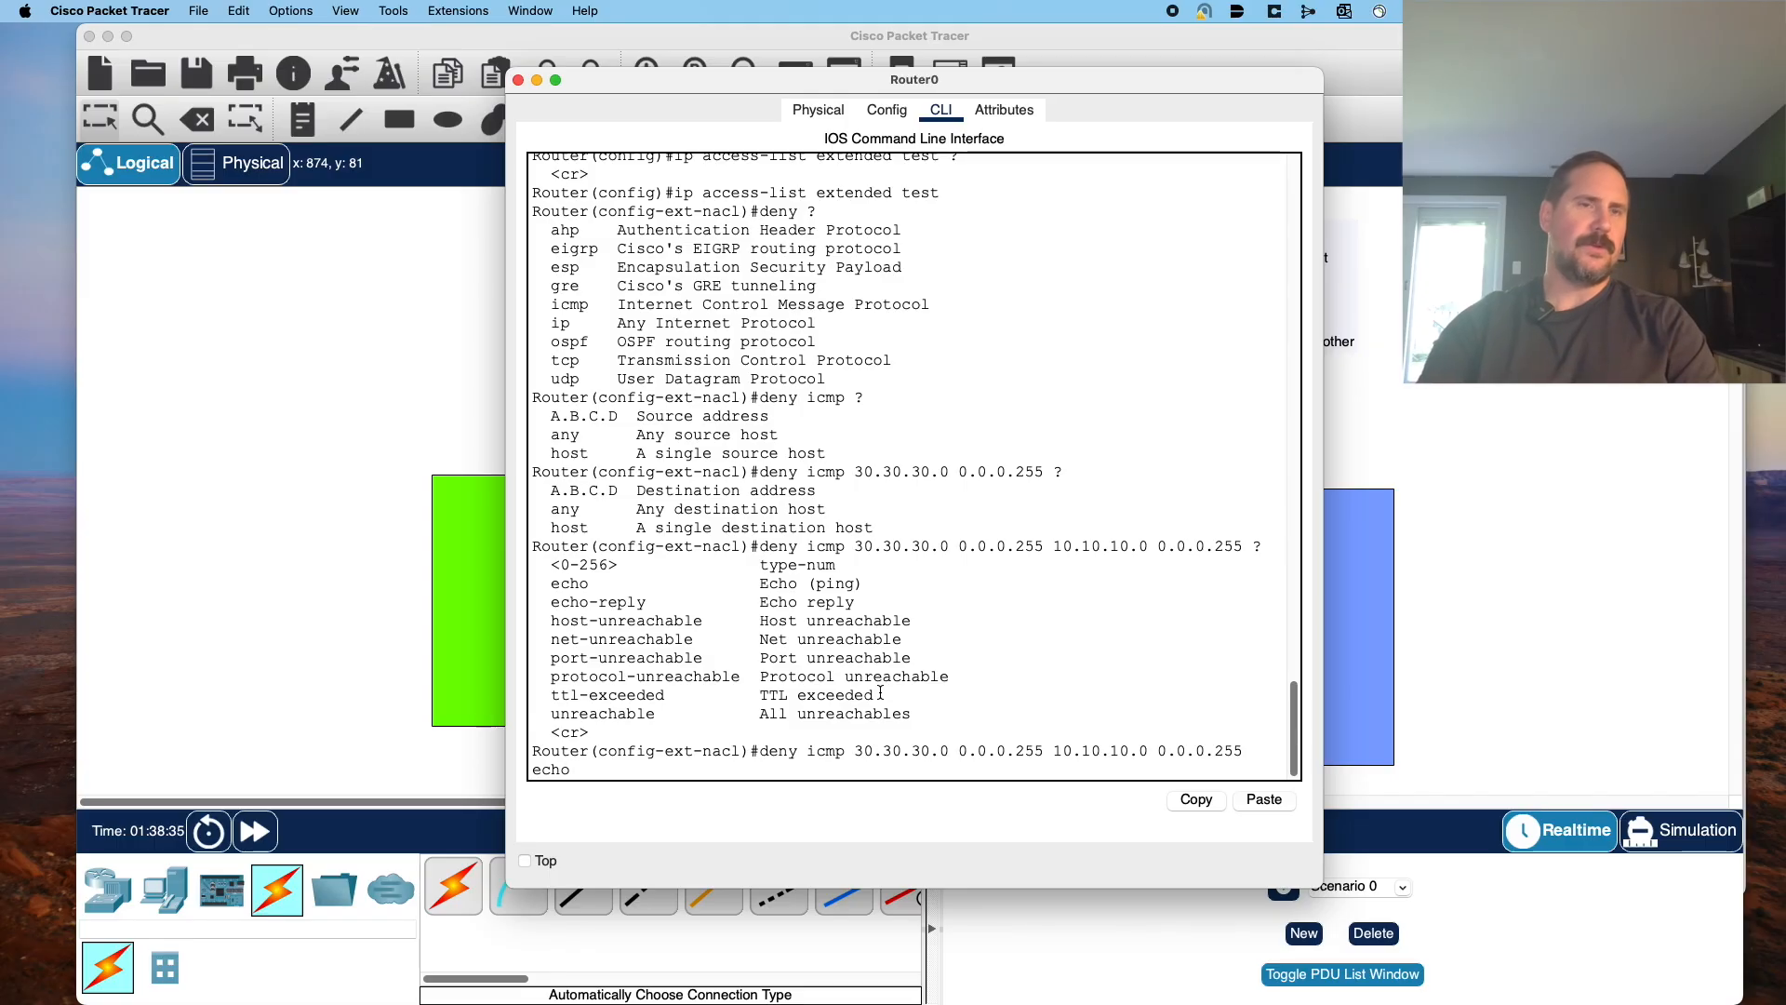
pyautogui.press('Return')
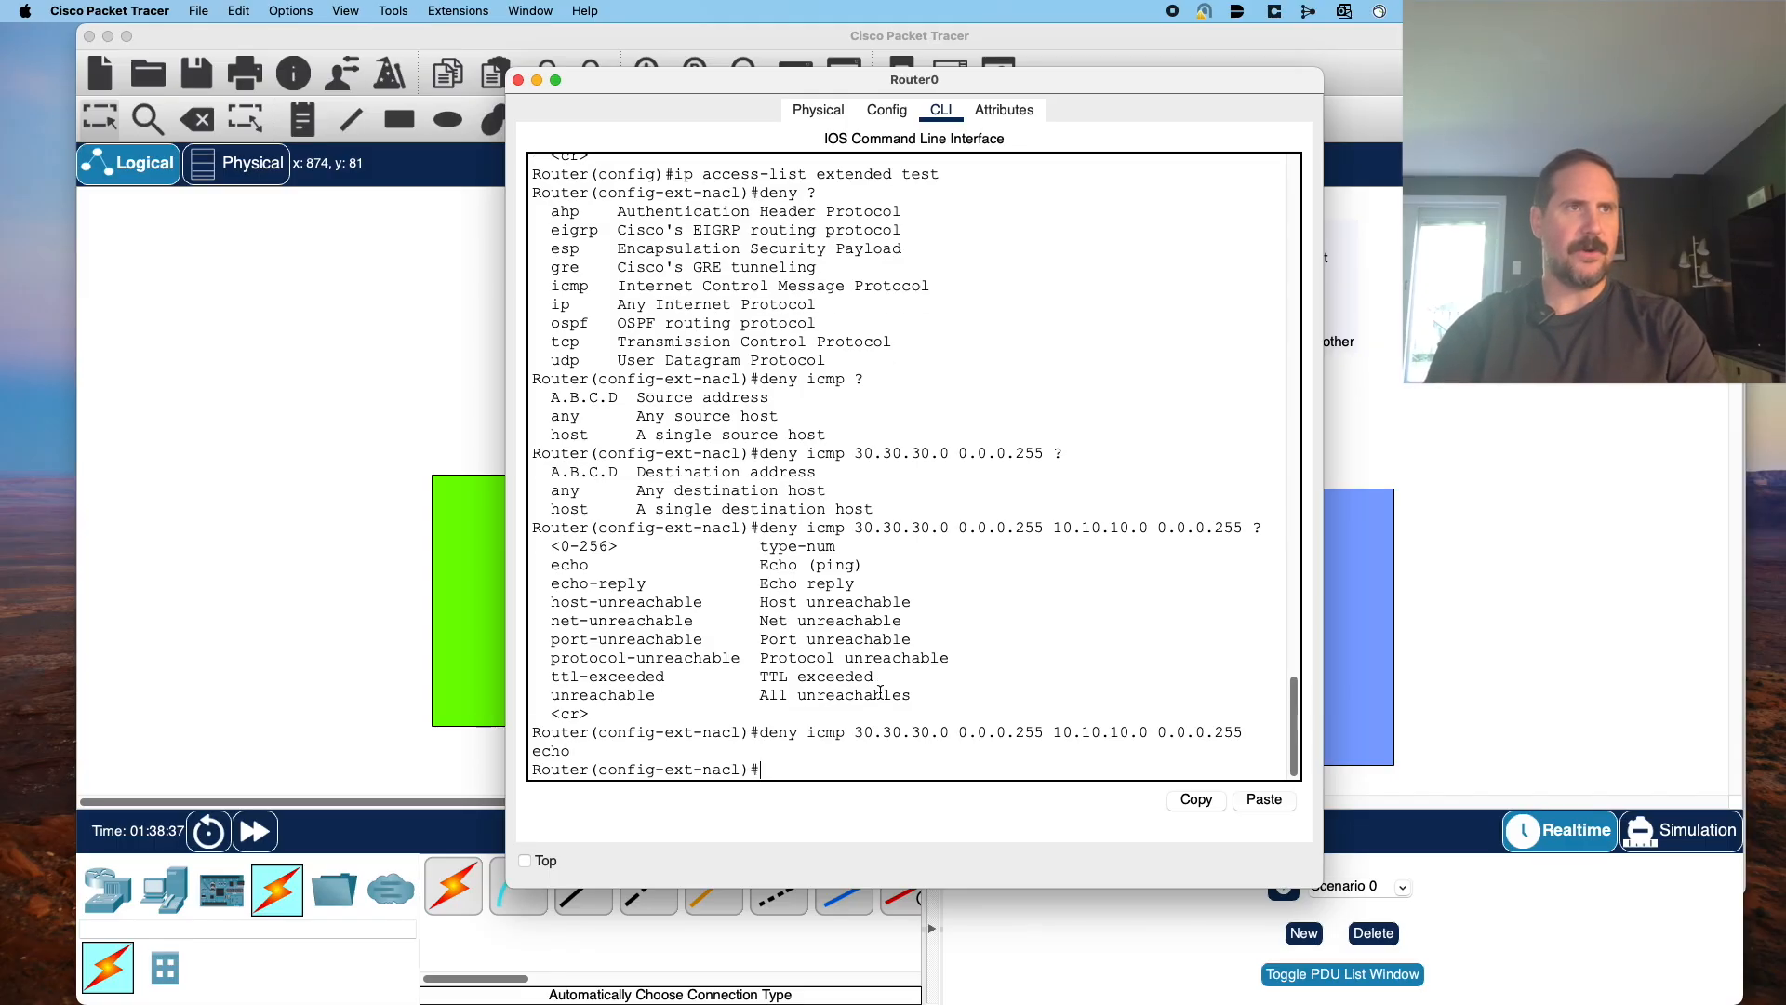
# Add a rule permitting ip from 30.30.30.0 0.0.0.255 to any, and exit the access list configuration.
pyautogui.write('permit ip')
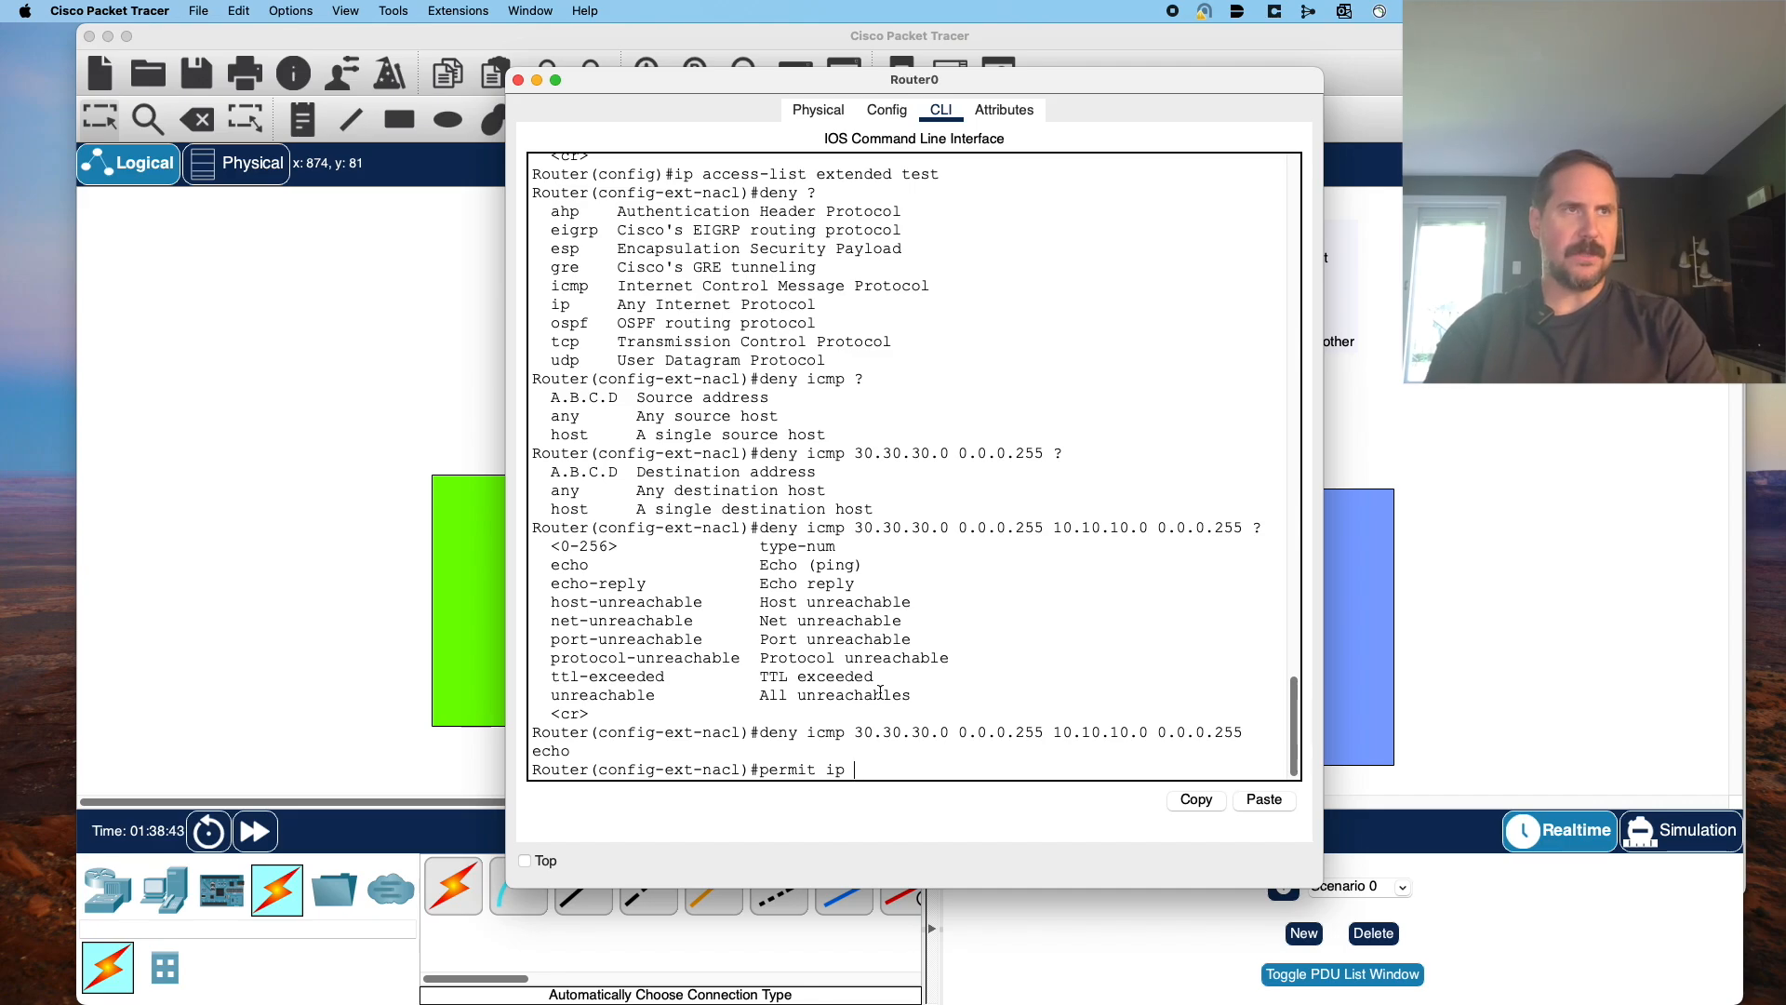
pyautogui.write('30.30.30.0 0.0.0.255 any')
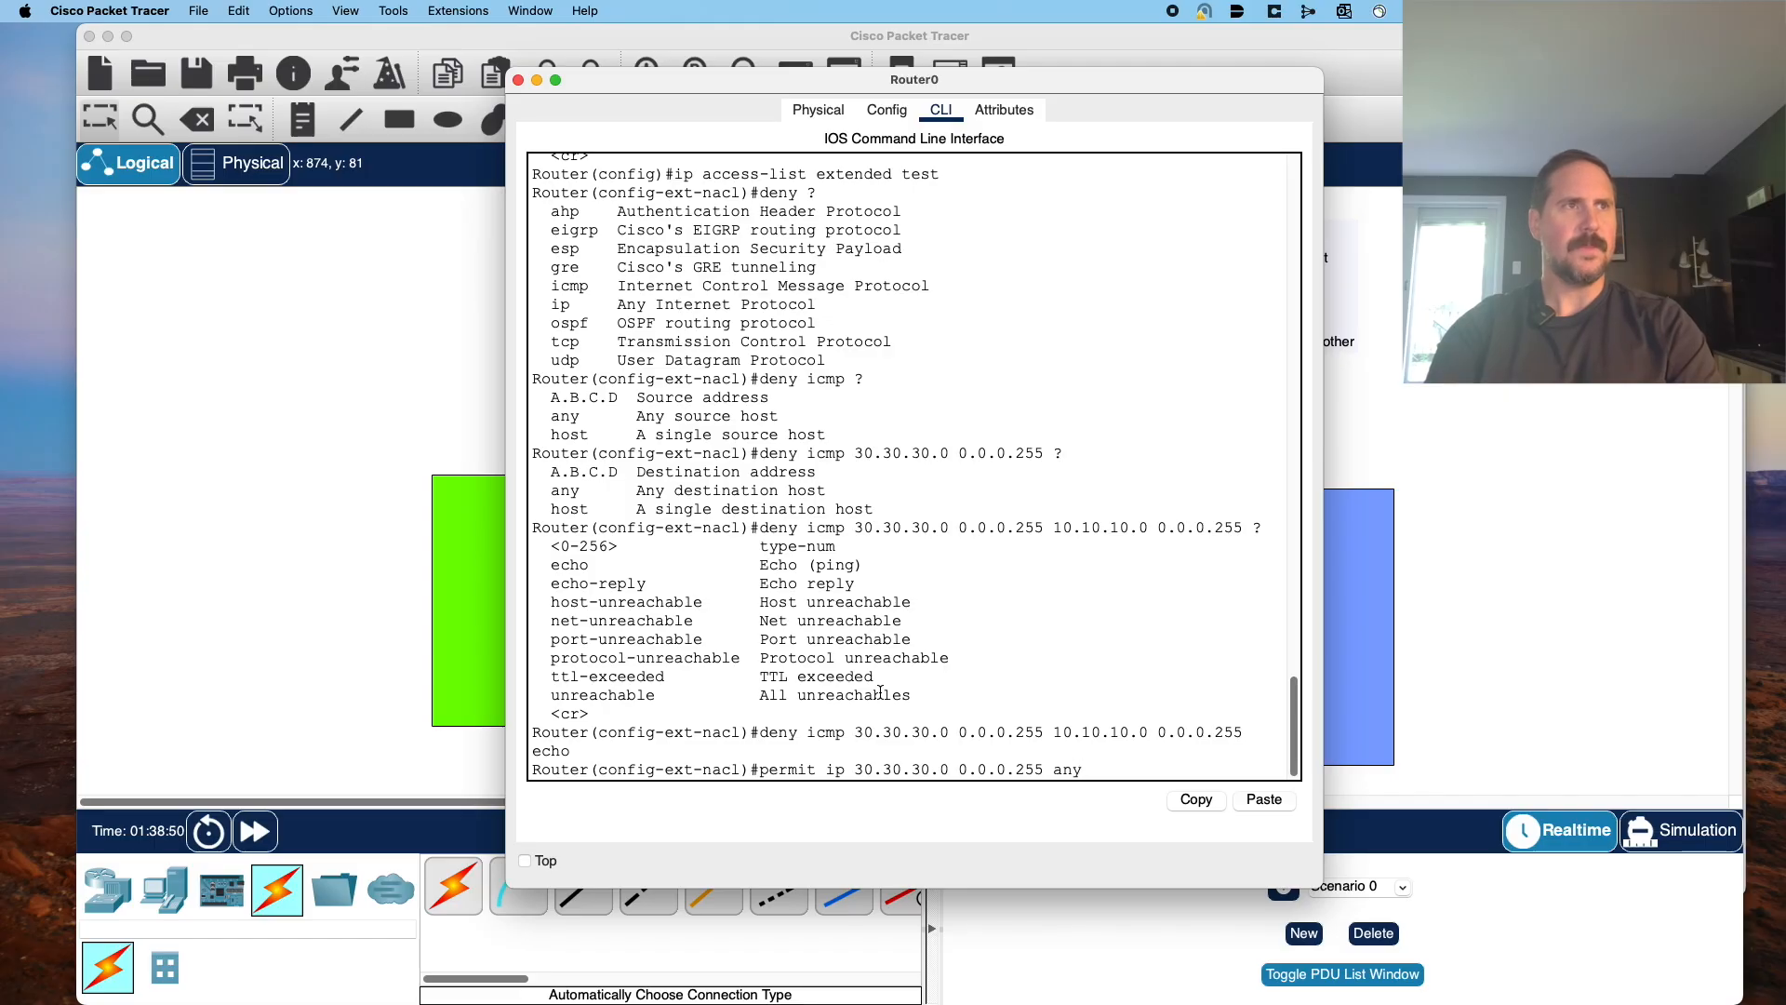
pyautogui.press('Return')
pyautogui.write('exit')
pyautogui.press('Return')
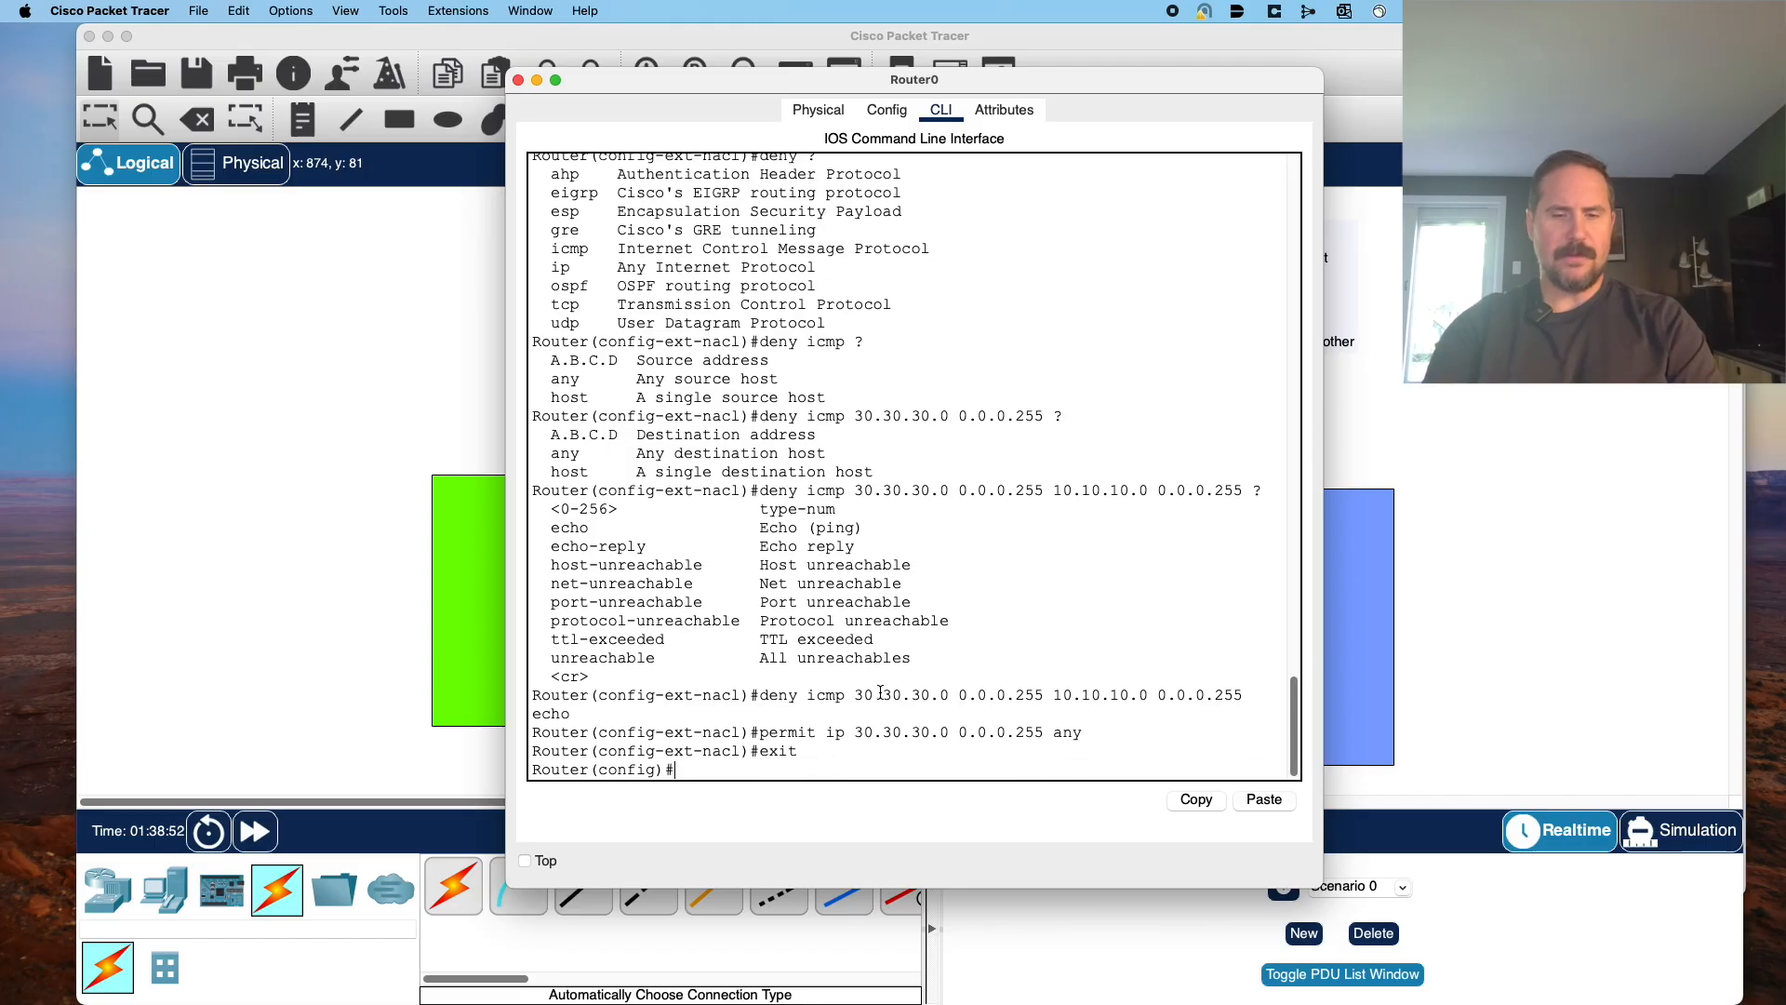
# Apply the test access list inbound on subinterface gigabitEthernet 0/0.30, exit to global configuration and close Router0's window.
pyautogui.write('inter')
pyautogui.press('Tab')
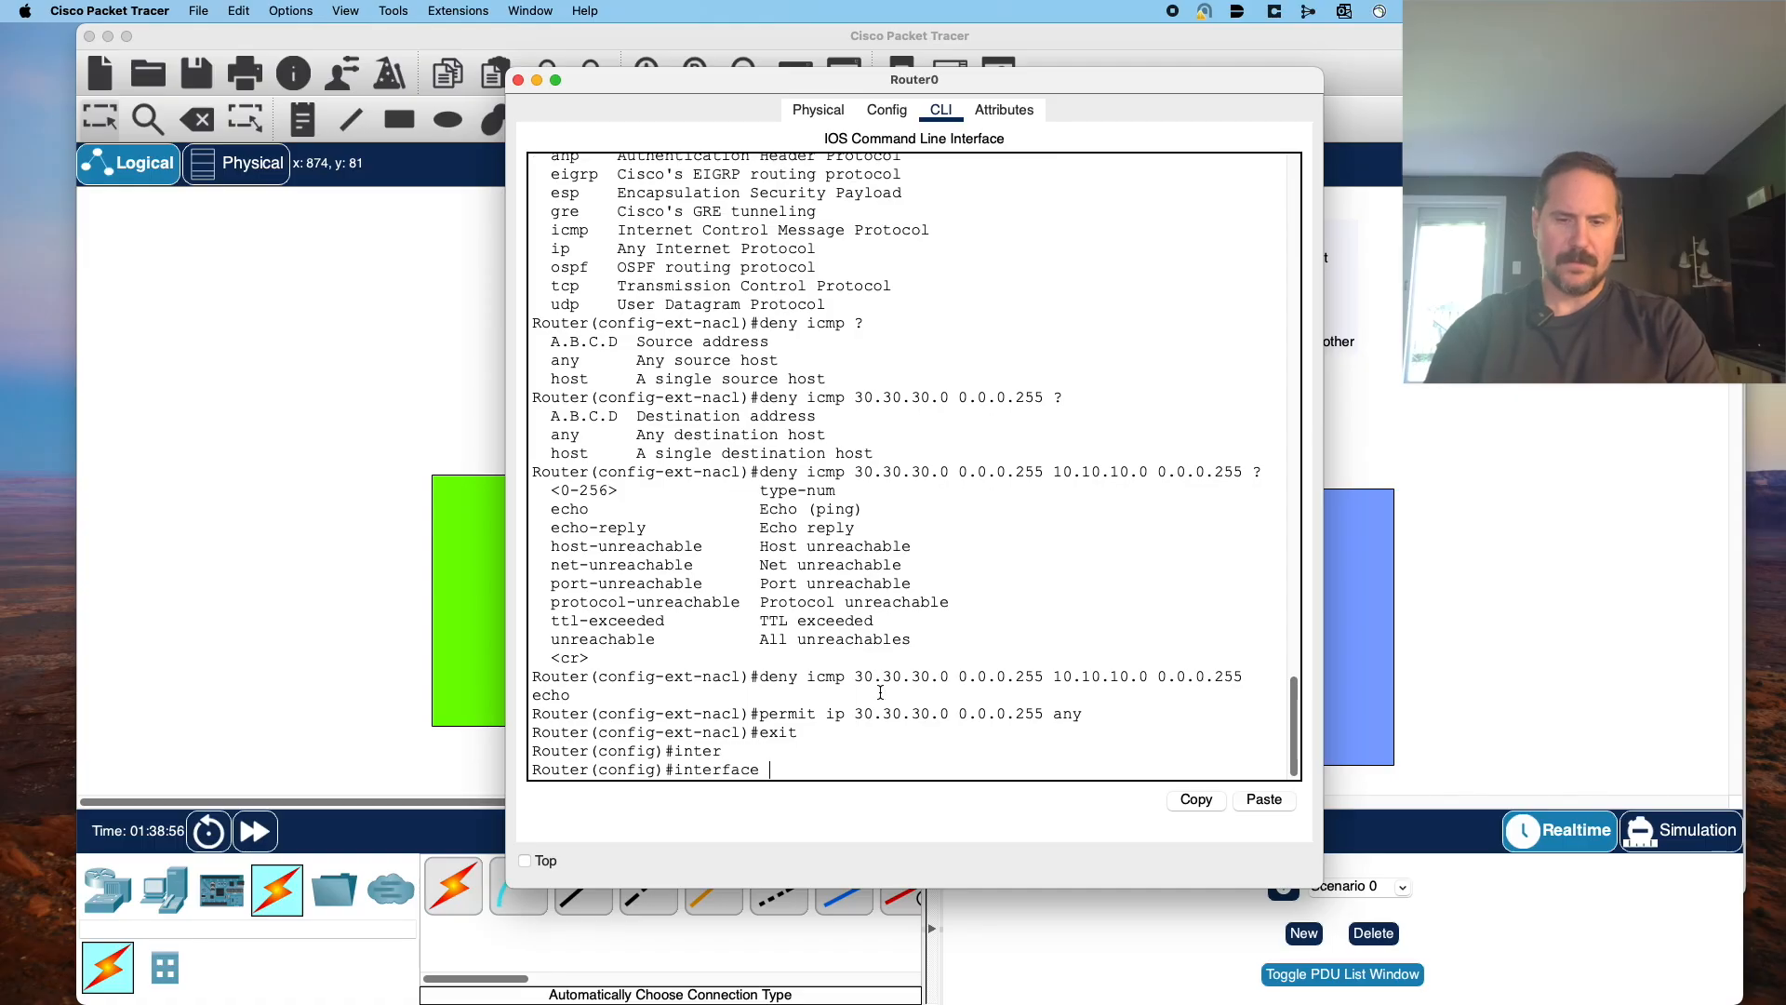
pyautogui.write('gig')
pyautogui.press('Tab')
pyautogui.write('0')
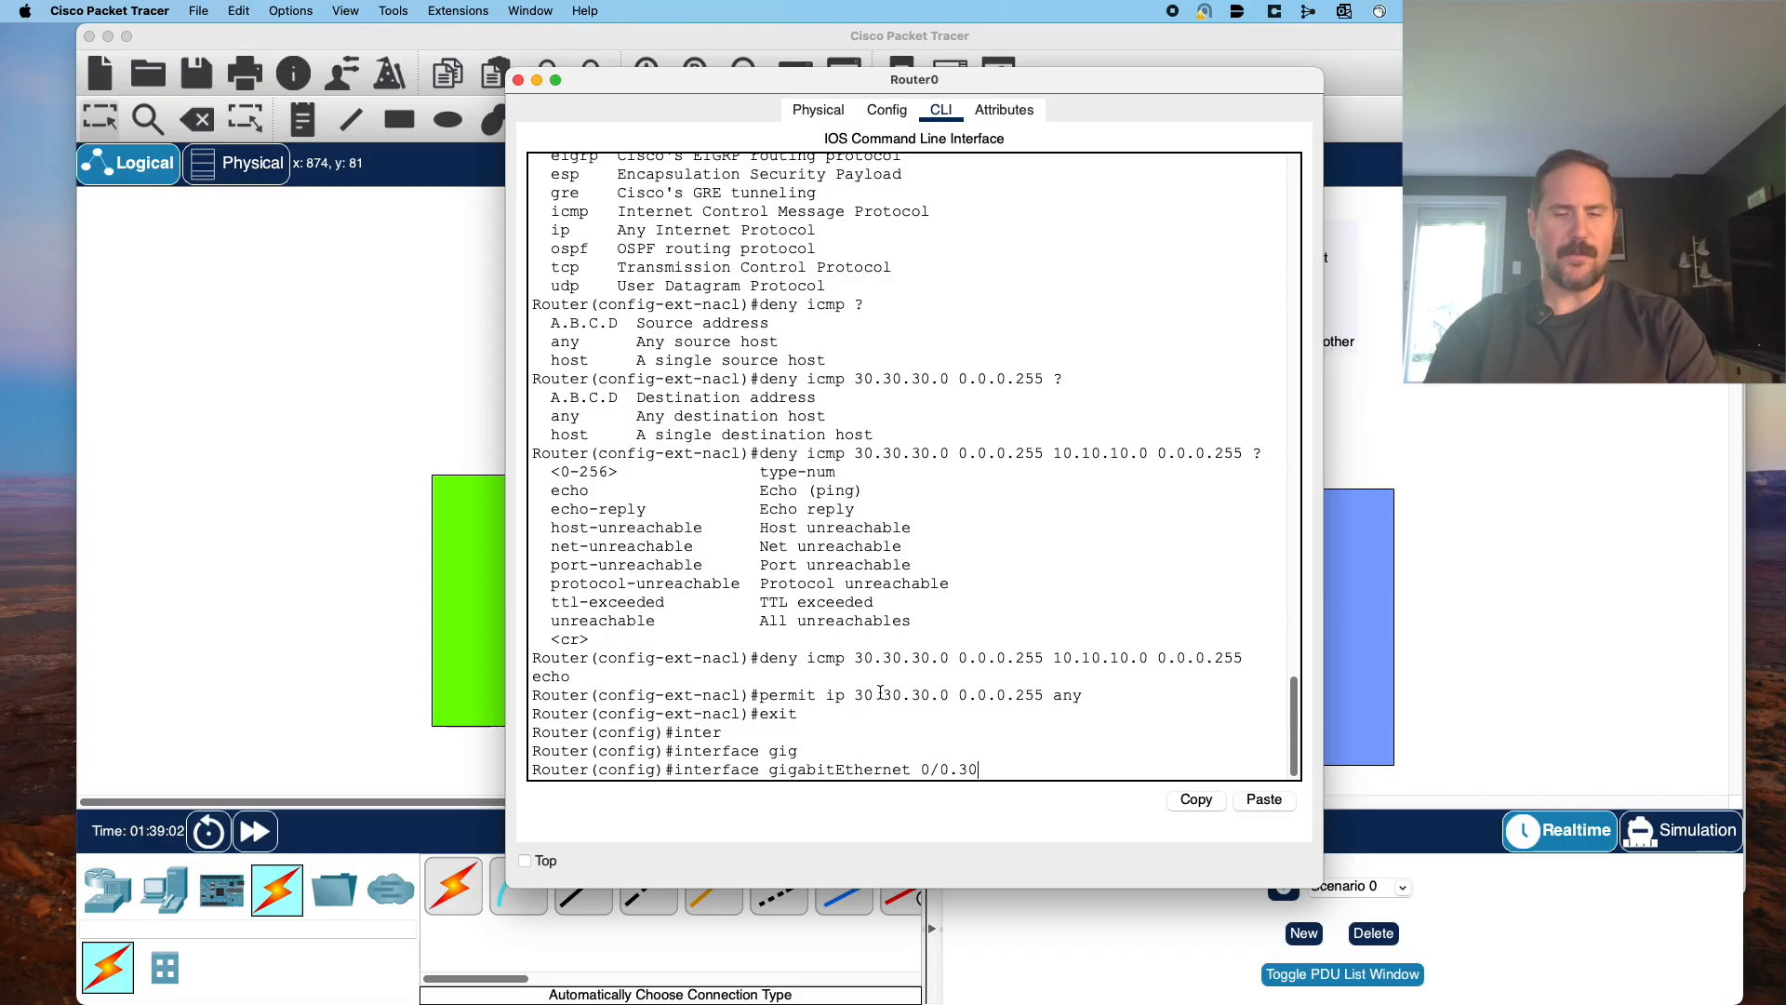
pyautogui.write('/0.30')
pyautogui.press('Return')
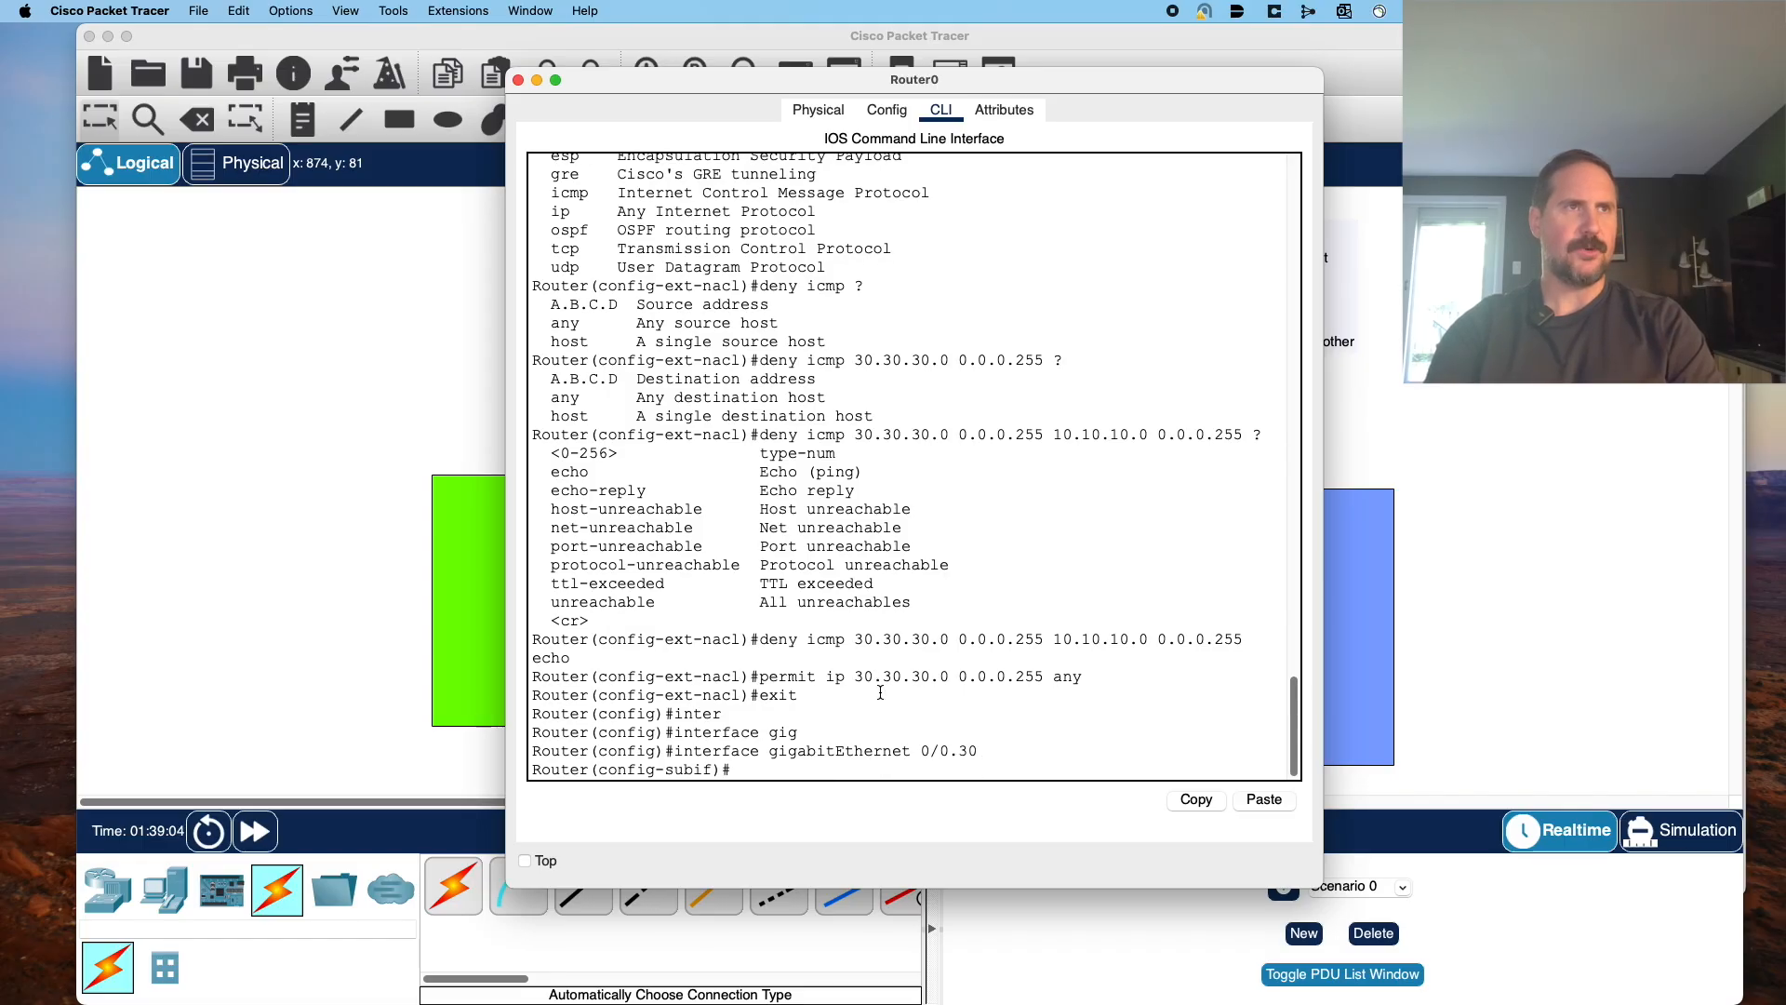
pyautogui.write('ac')
pyautogui.press('Tab')
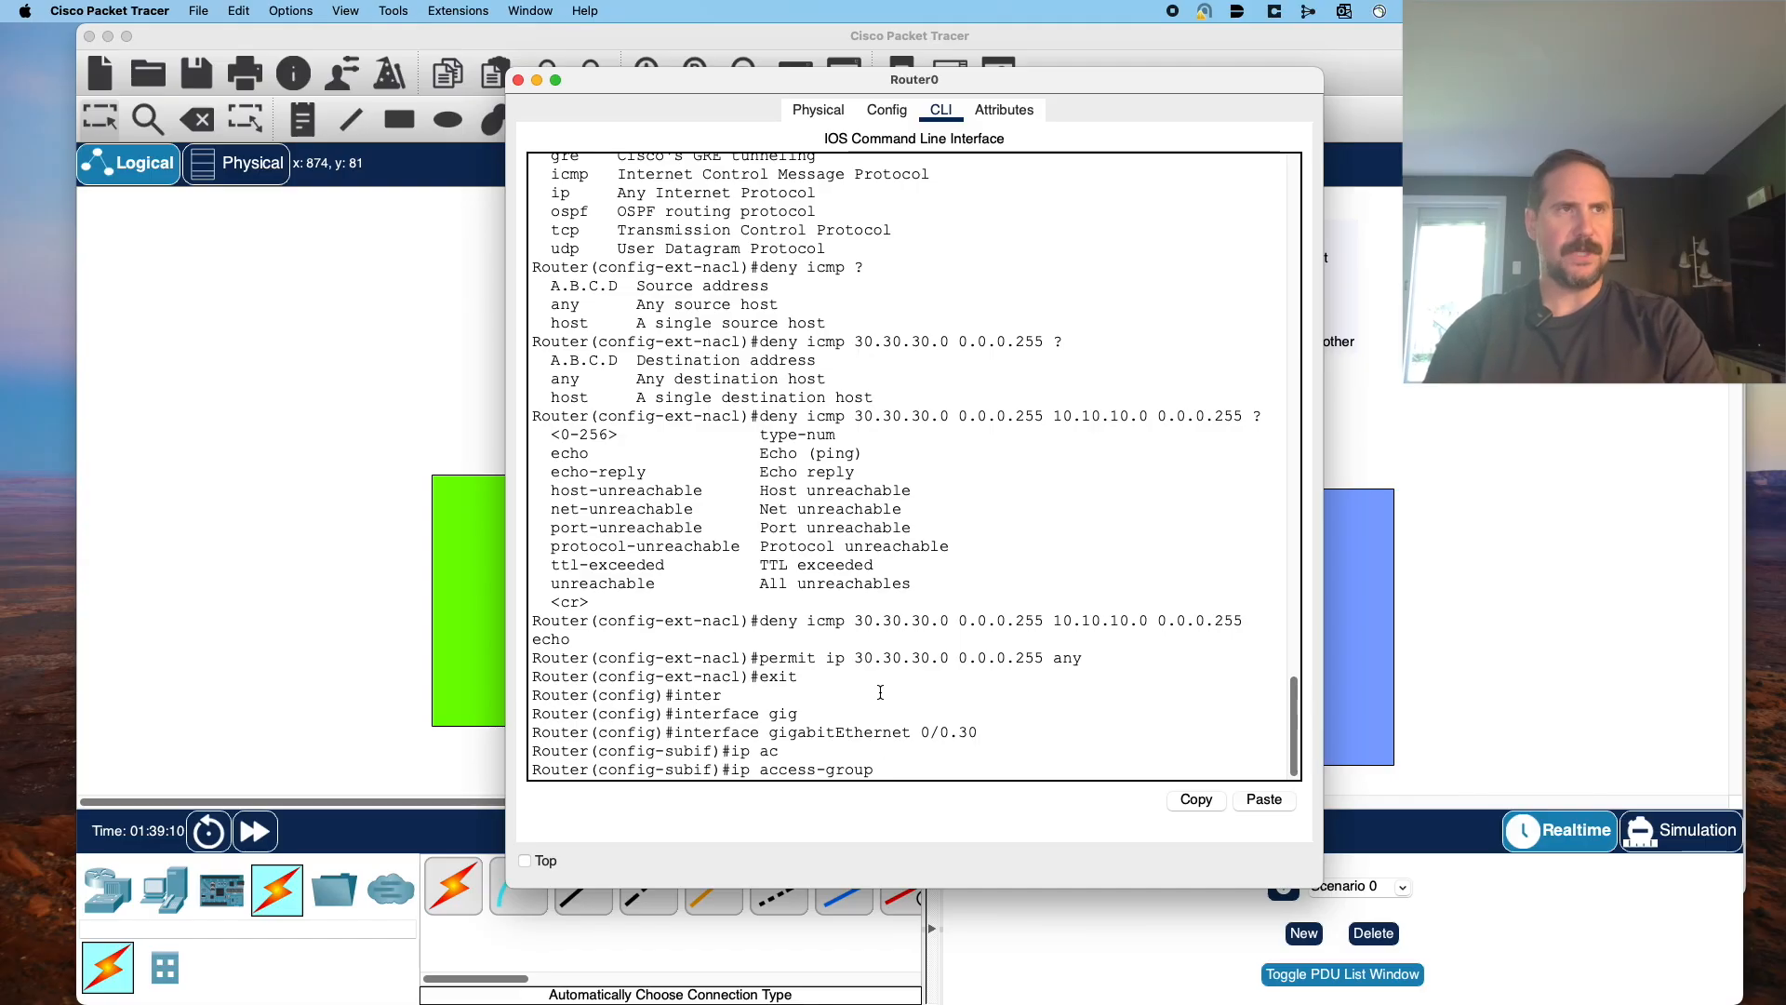
pyautogui.write('?tes')
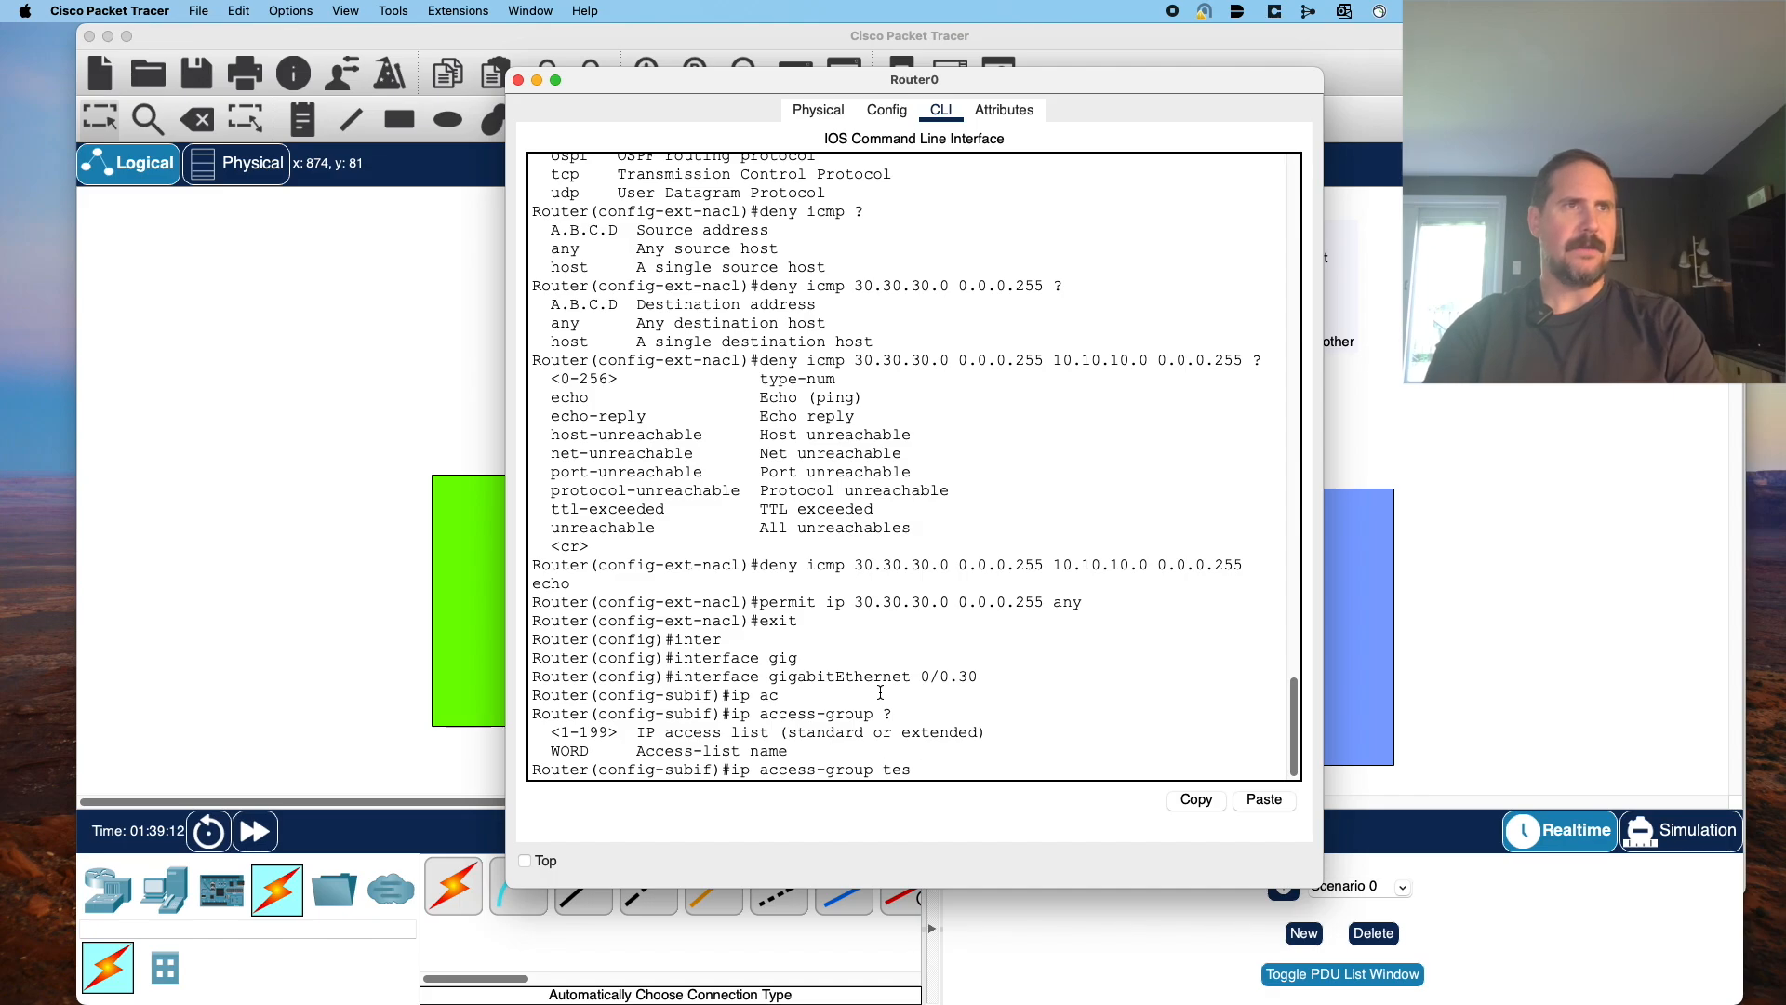
pyautogui.write('t ?in')
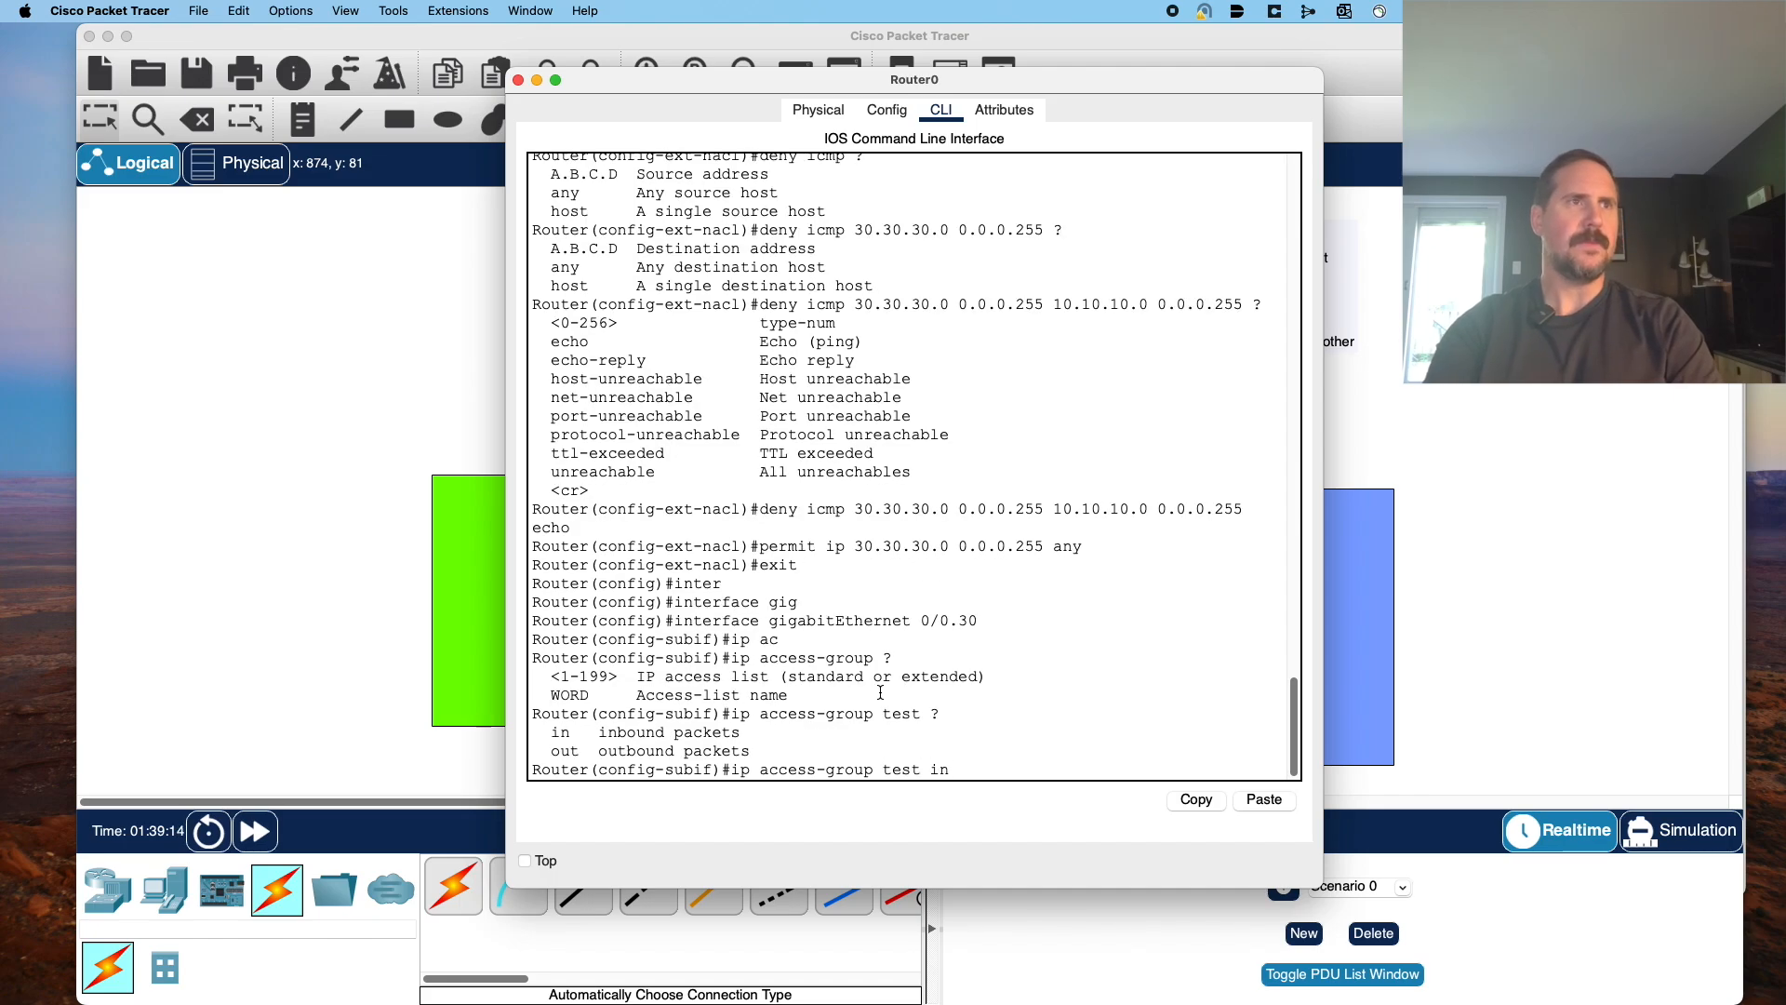
pyautogui.press('Return')
pyautogui.write('exit')
pyautogui.press('Return')
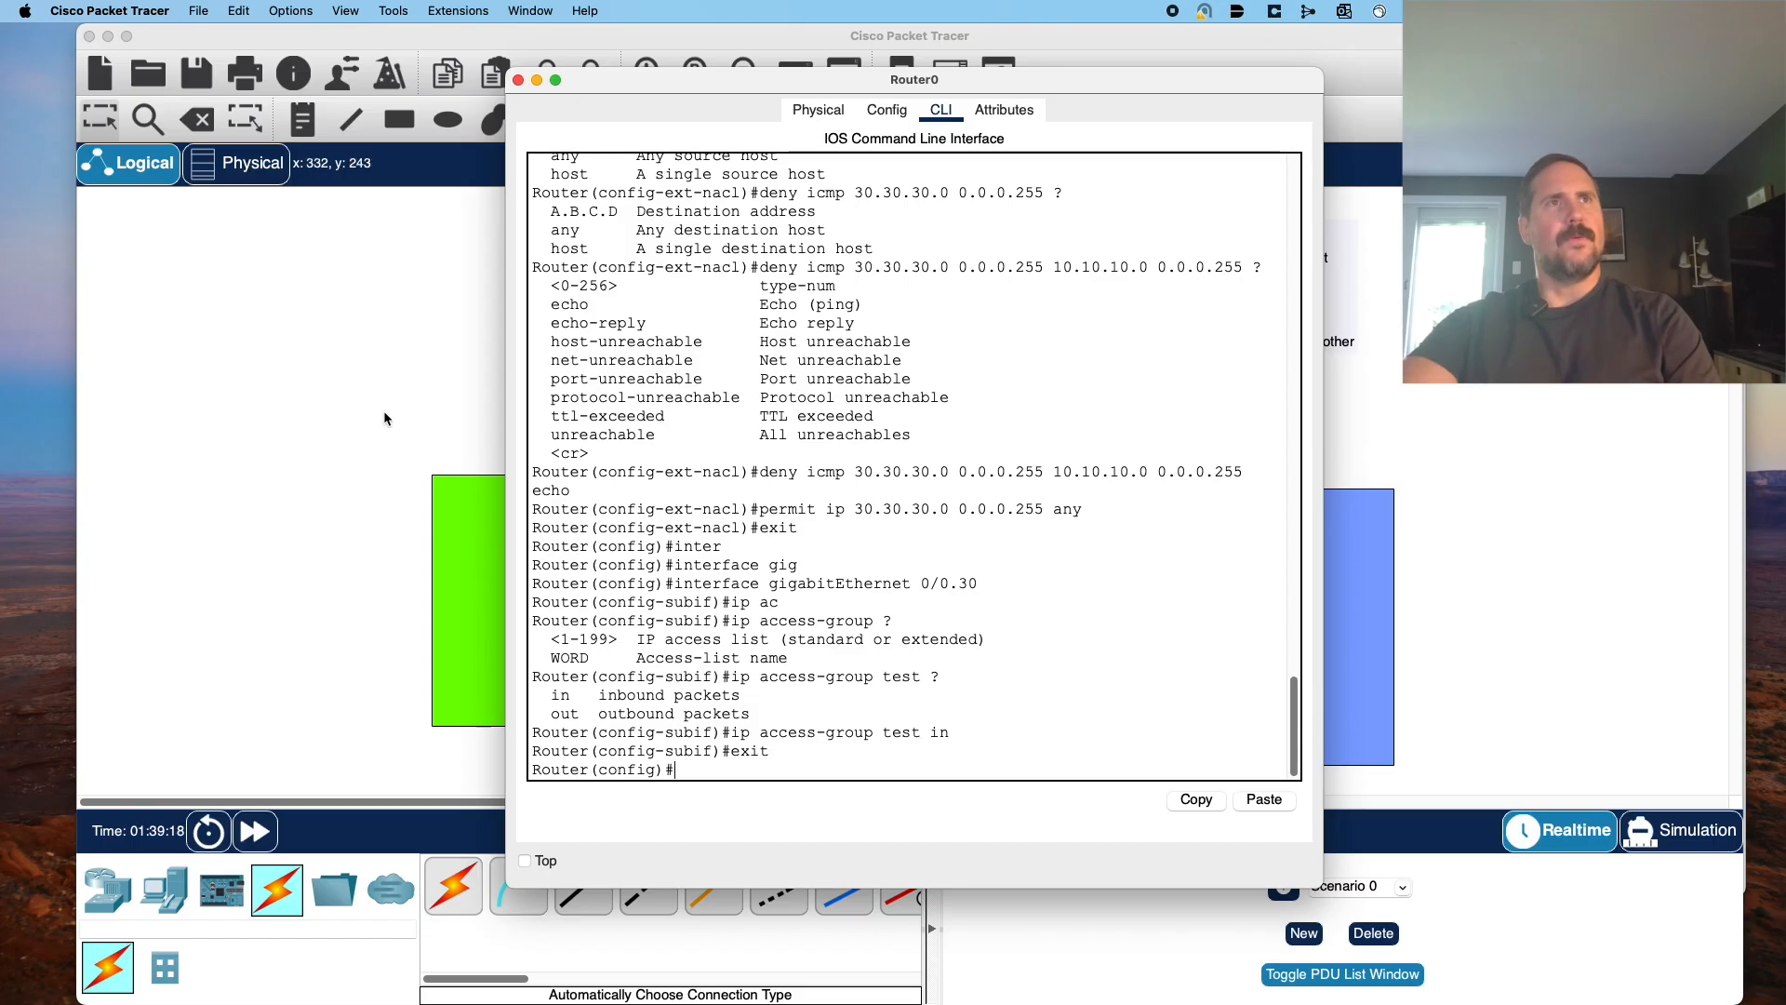
pyautogui.press('super+w')
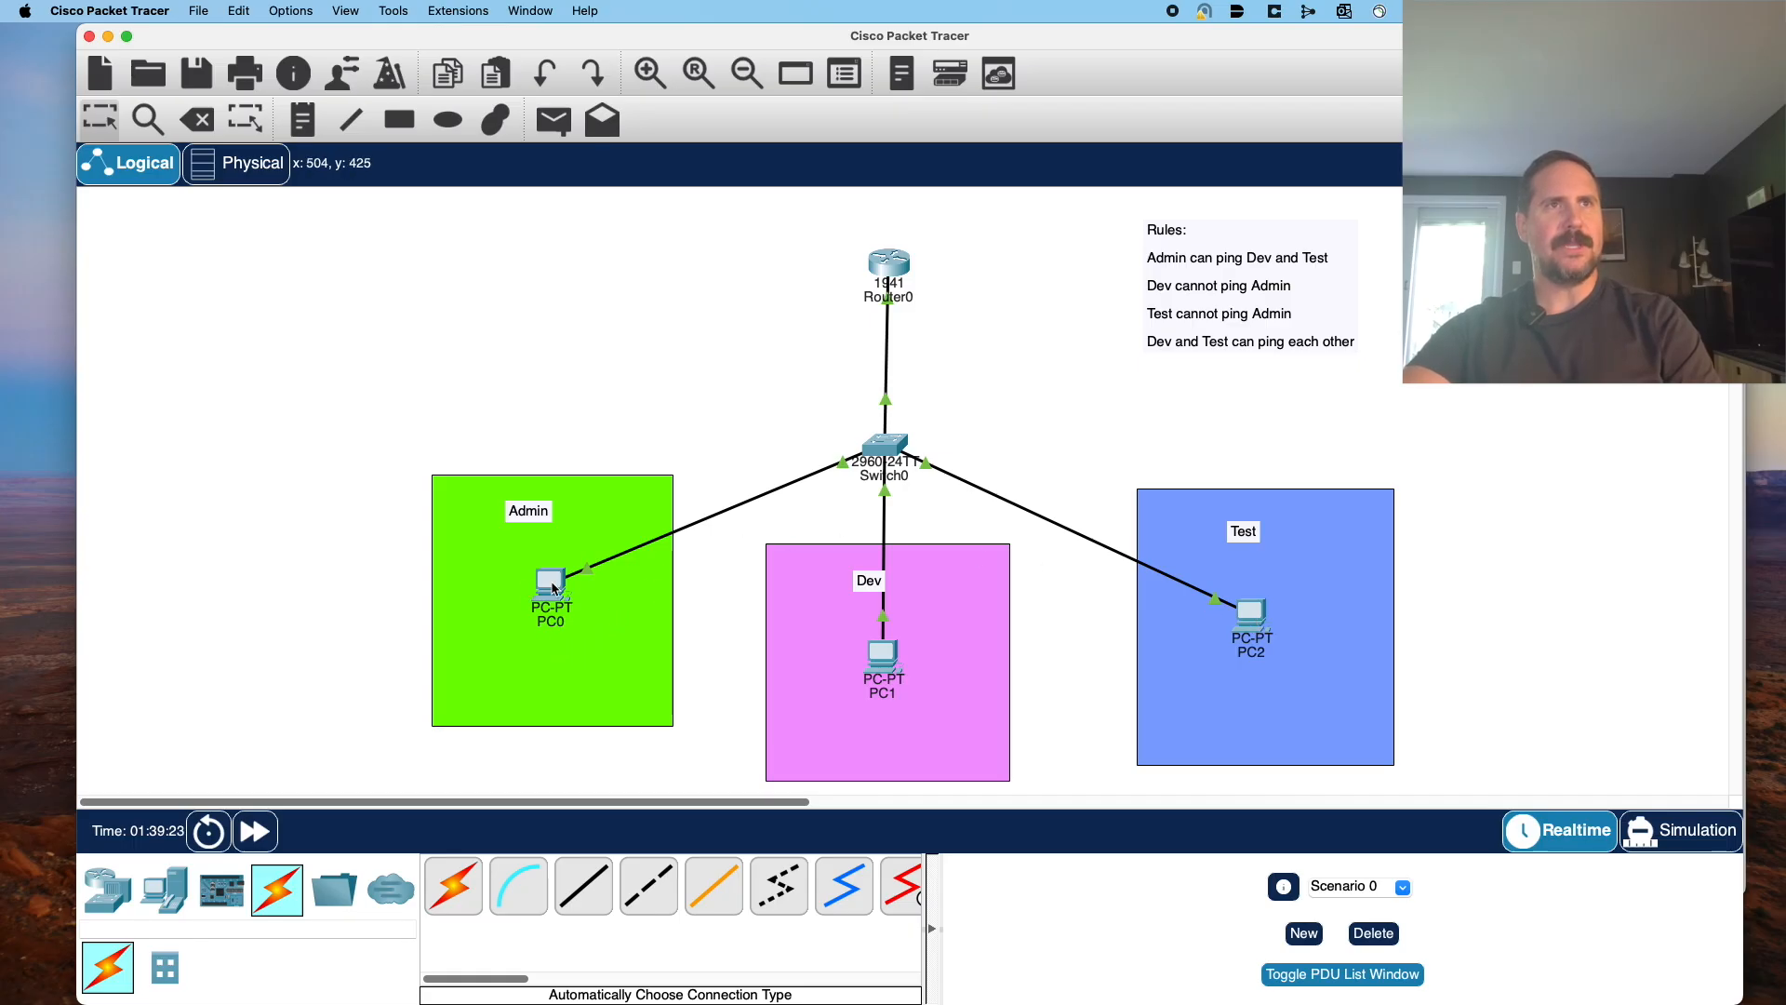
# Ping 30.30.30.30 from the command prompt of PC0 in the Admin network and check the replies.
pyautogui.moveTo(556, 588)
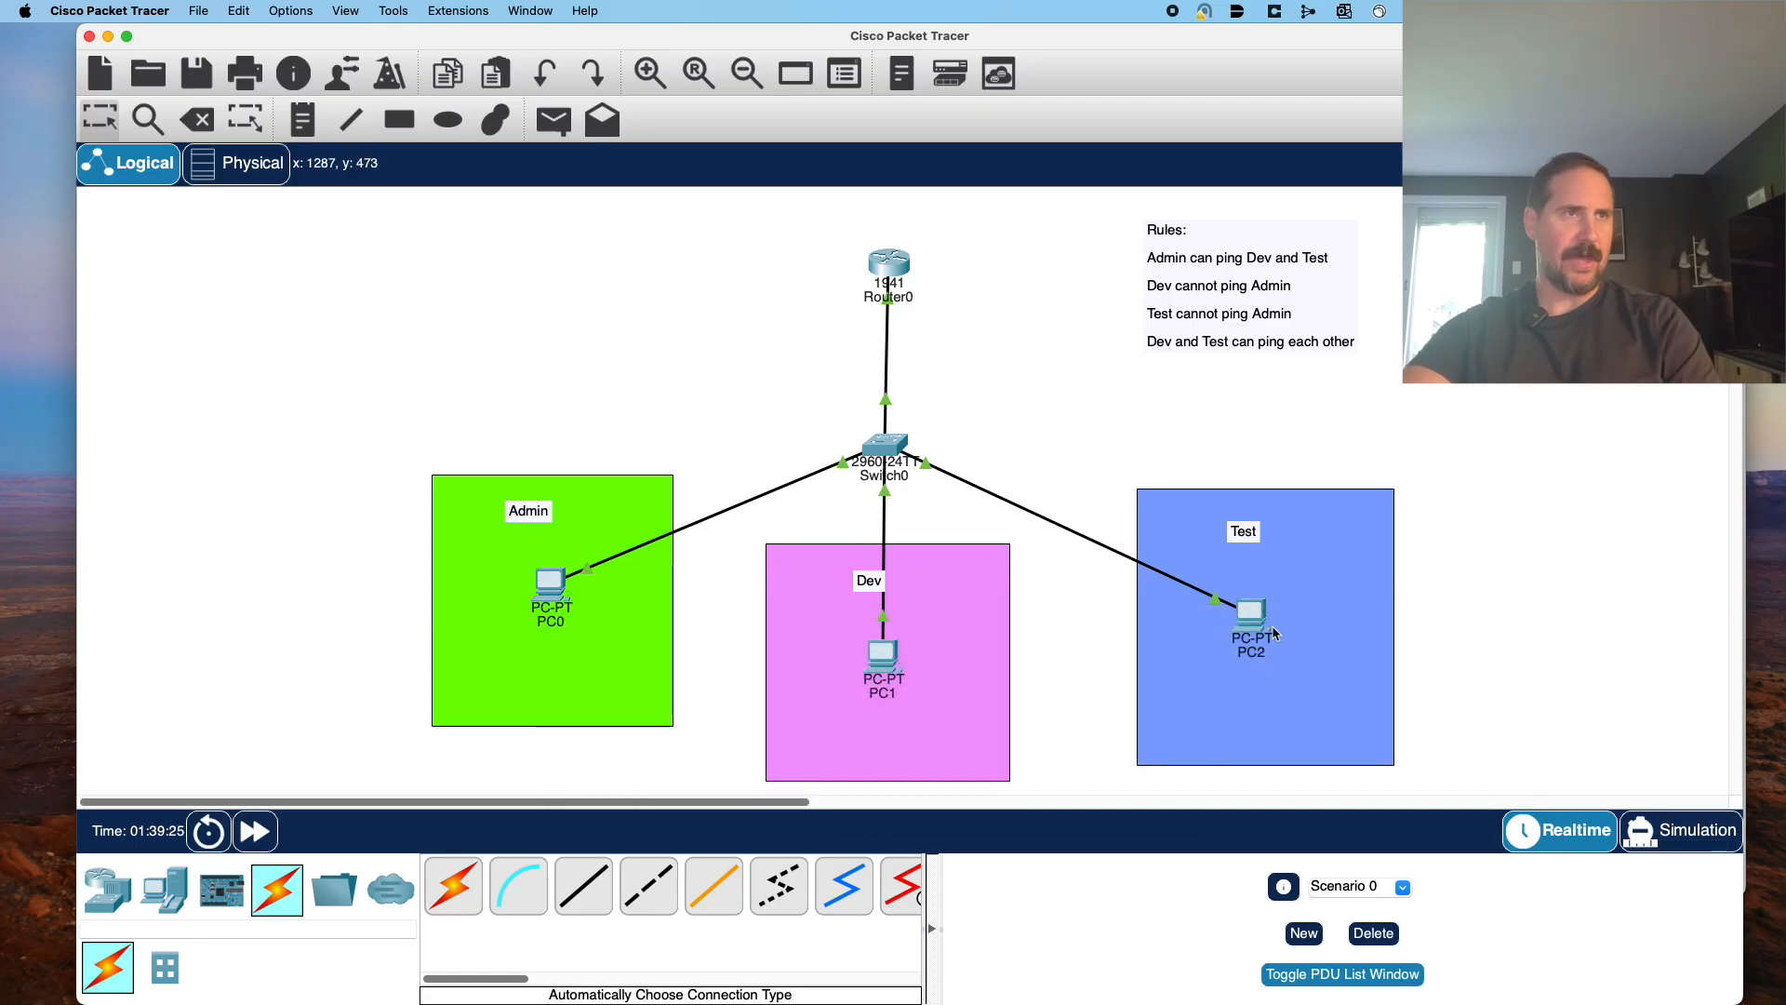
pyautogui.click(553, 572)
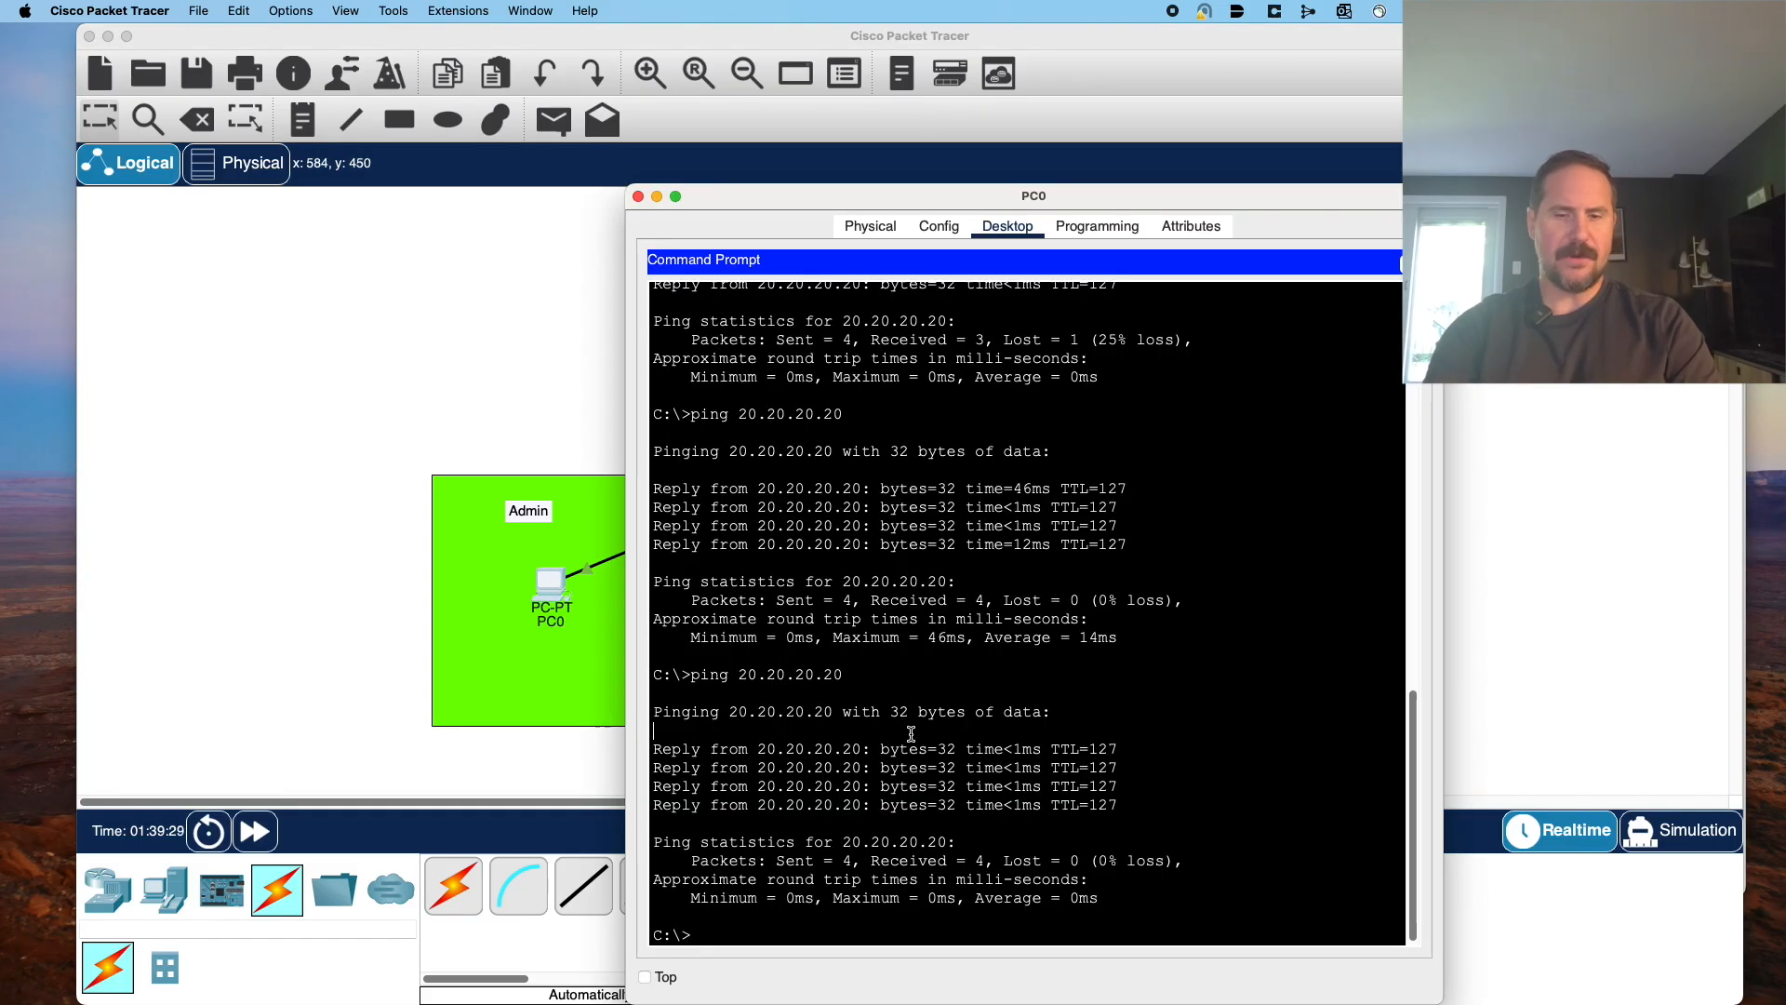
pyautogui.write('ping 30.30.30.30')
pyautogui.press('Return')
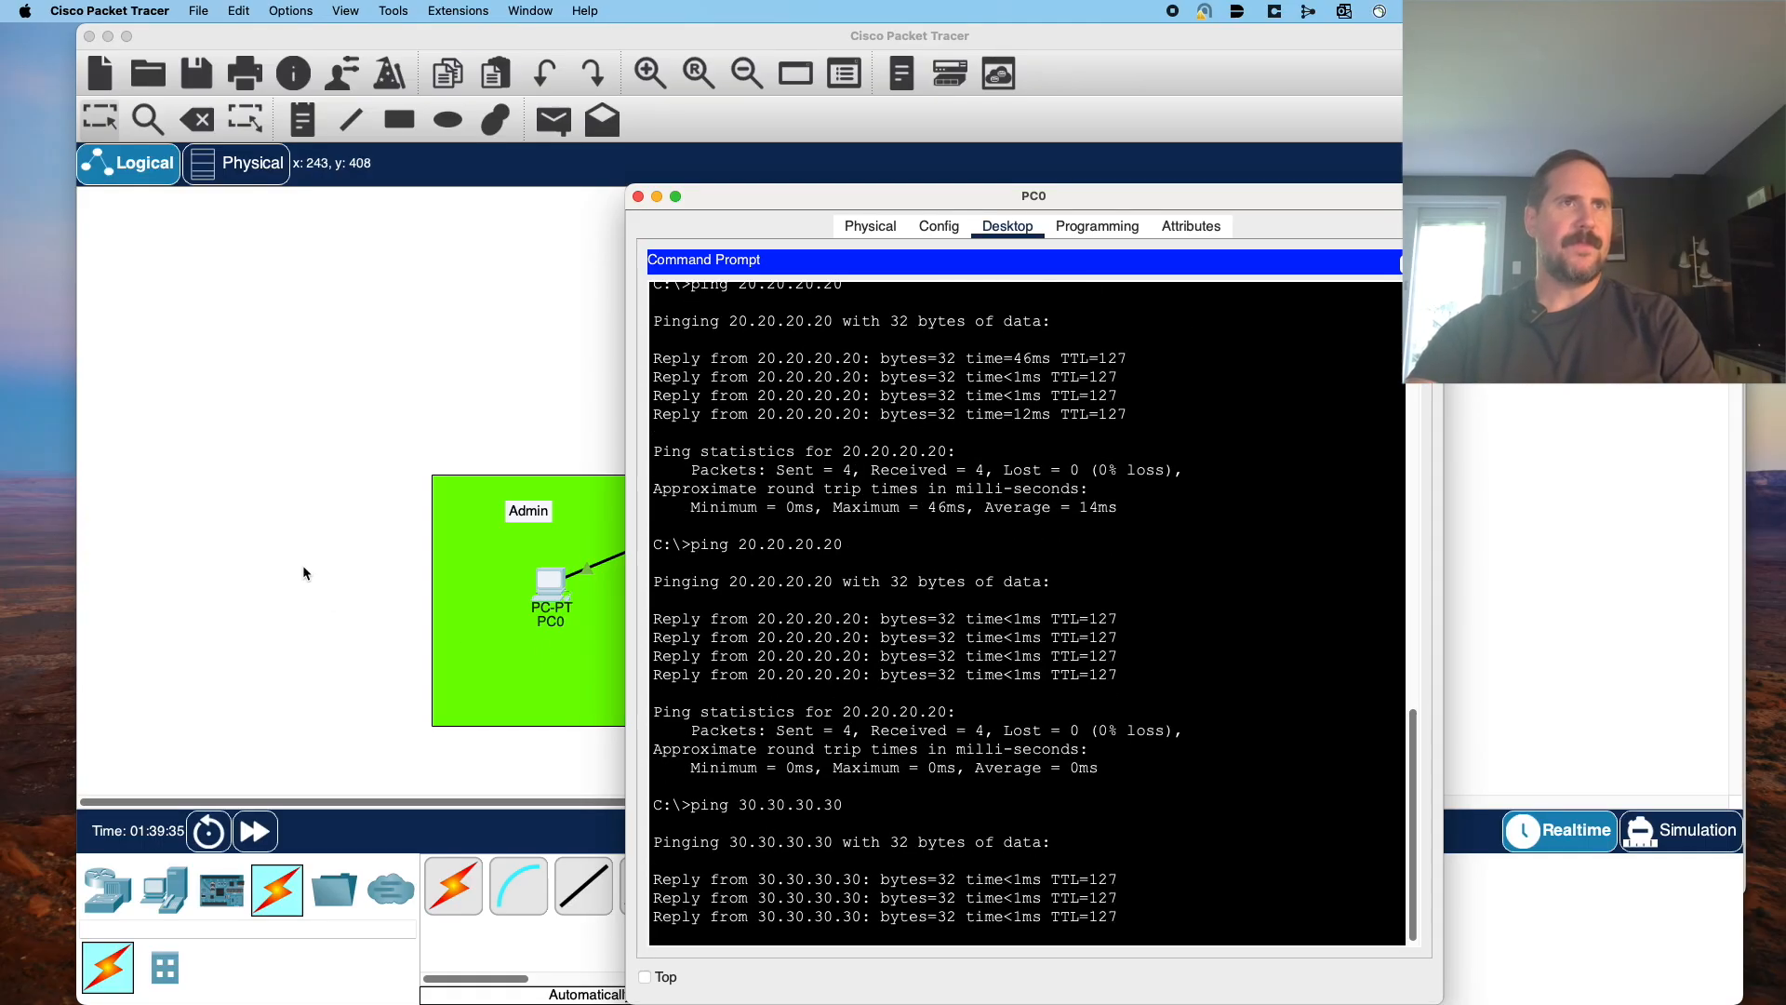
pyautogui.press('super+w')
# Ping 10.10.10.10 from the command prompt of PC2 in the Test network, and return to the topology.
pyautogui.click(1255, 614)
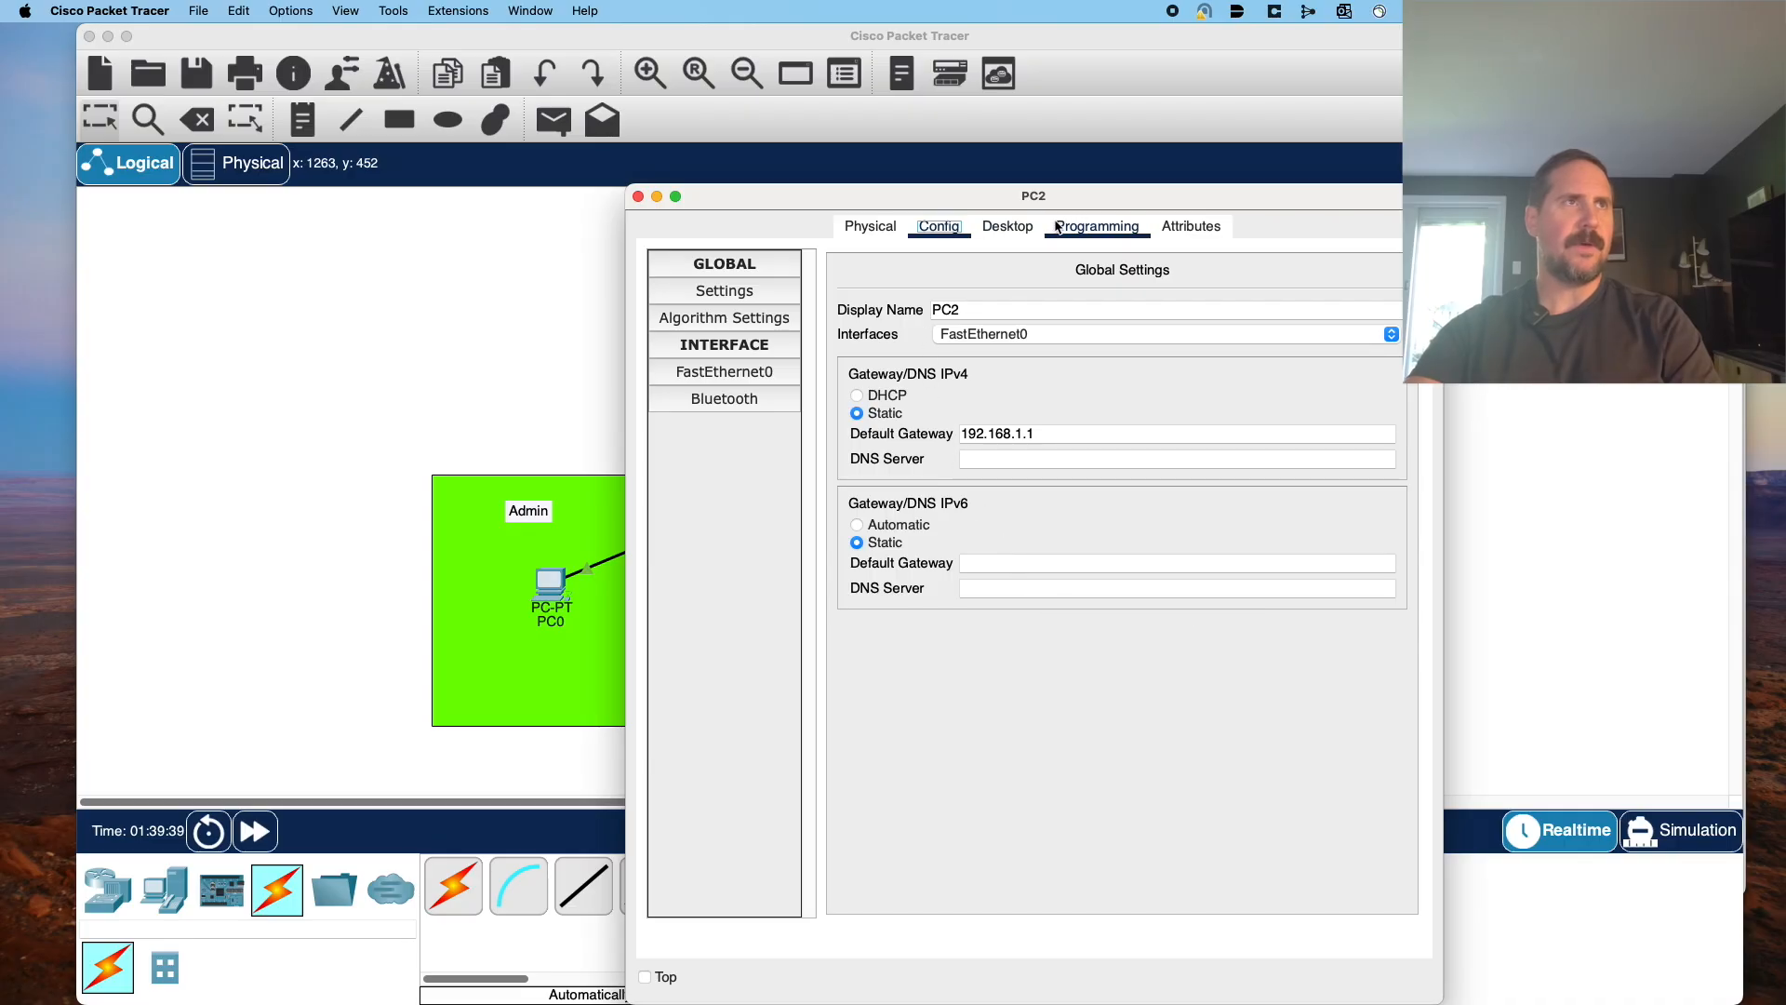
pyautogui.click(1015, 227)
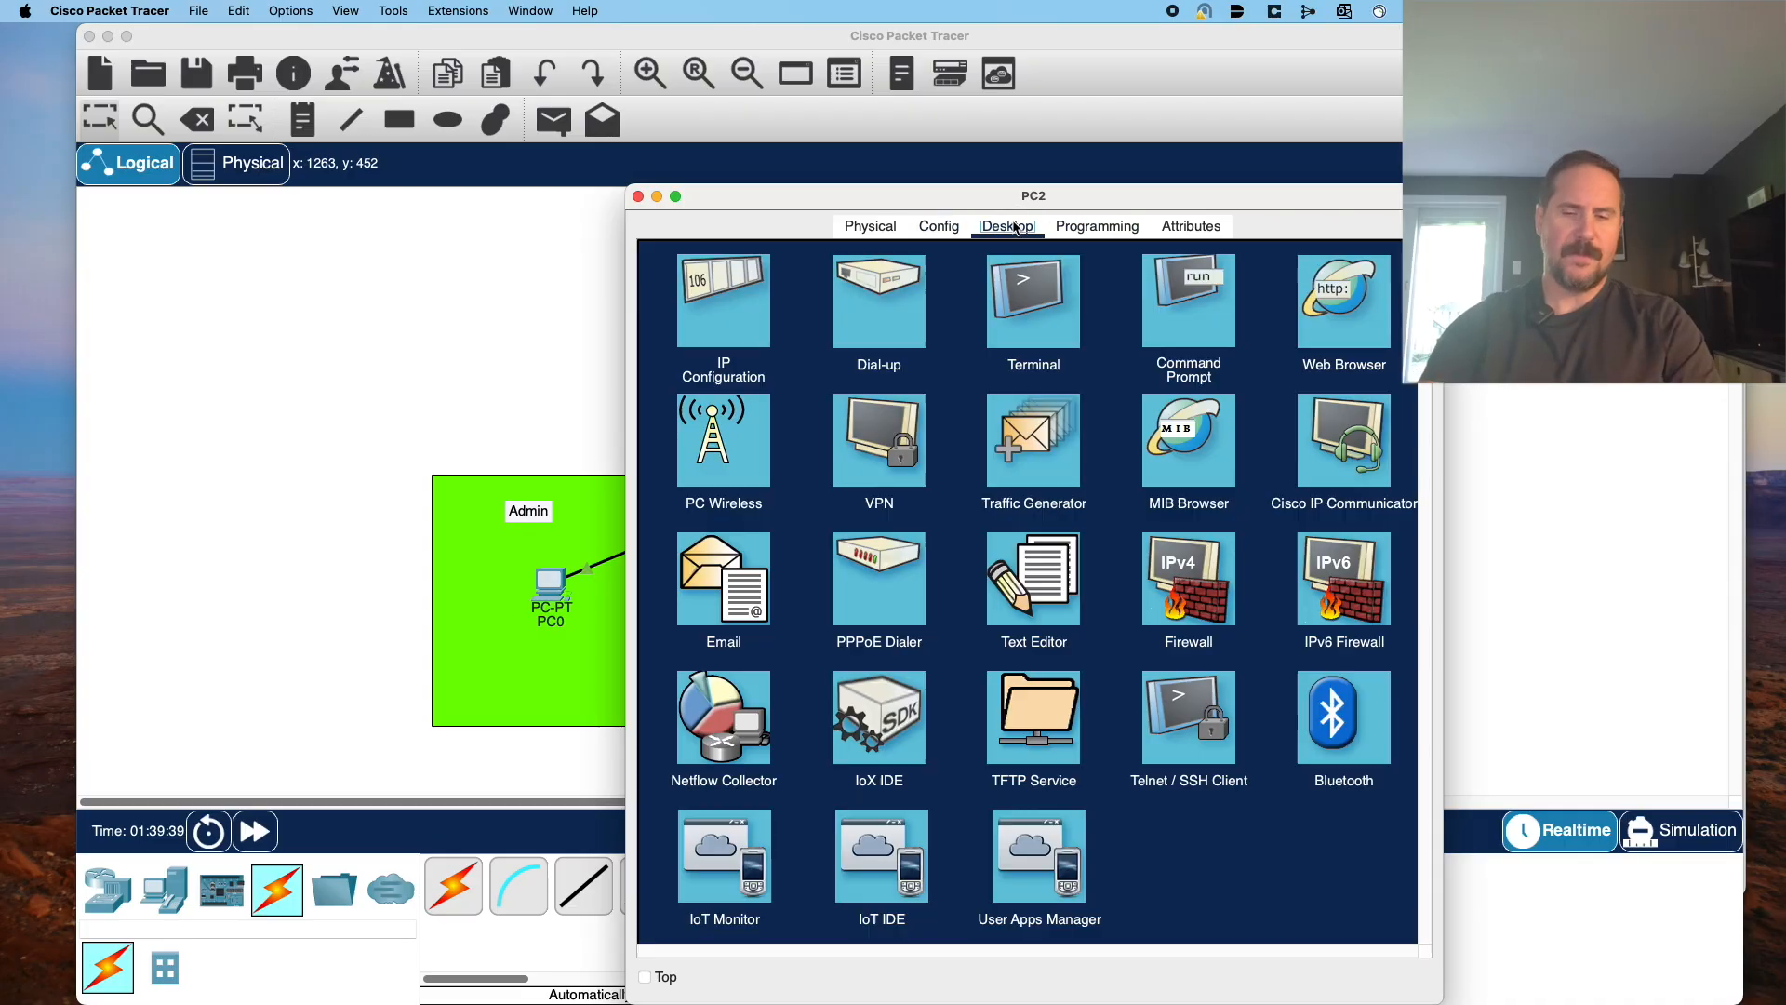
pyautogui.click(1189, 284)
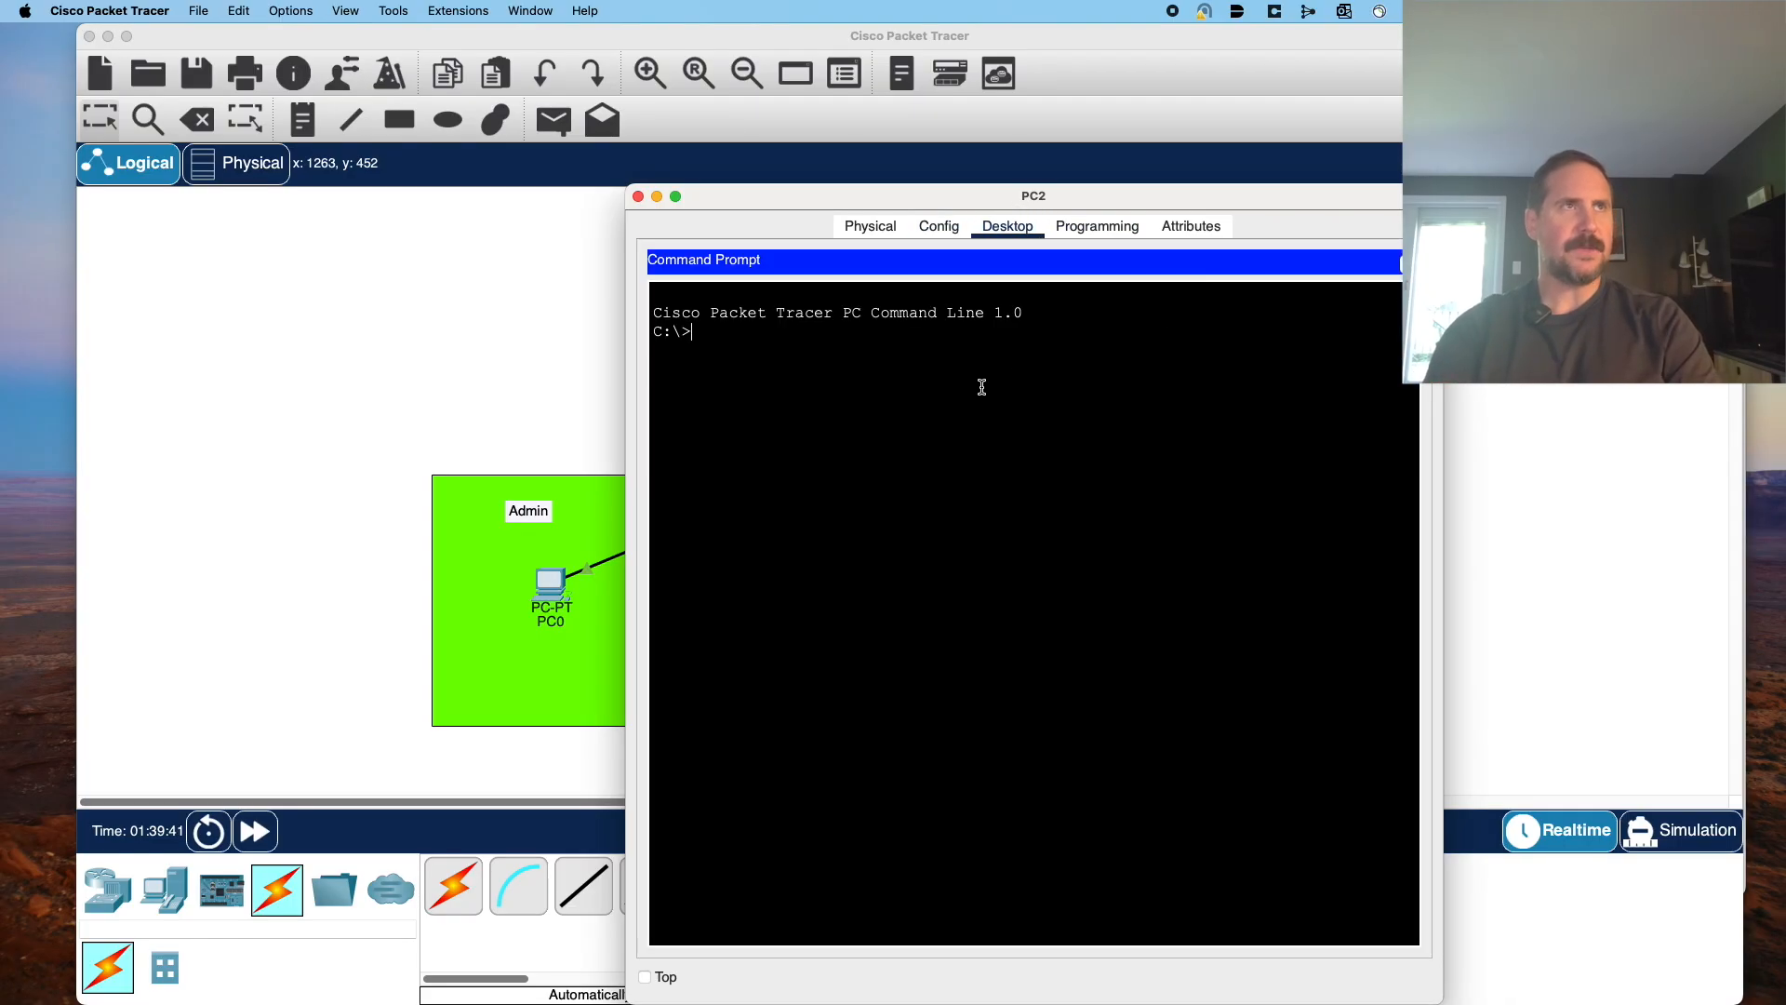
pyautogui.write('ping 10')
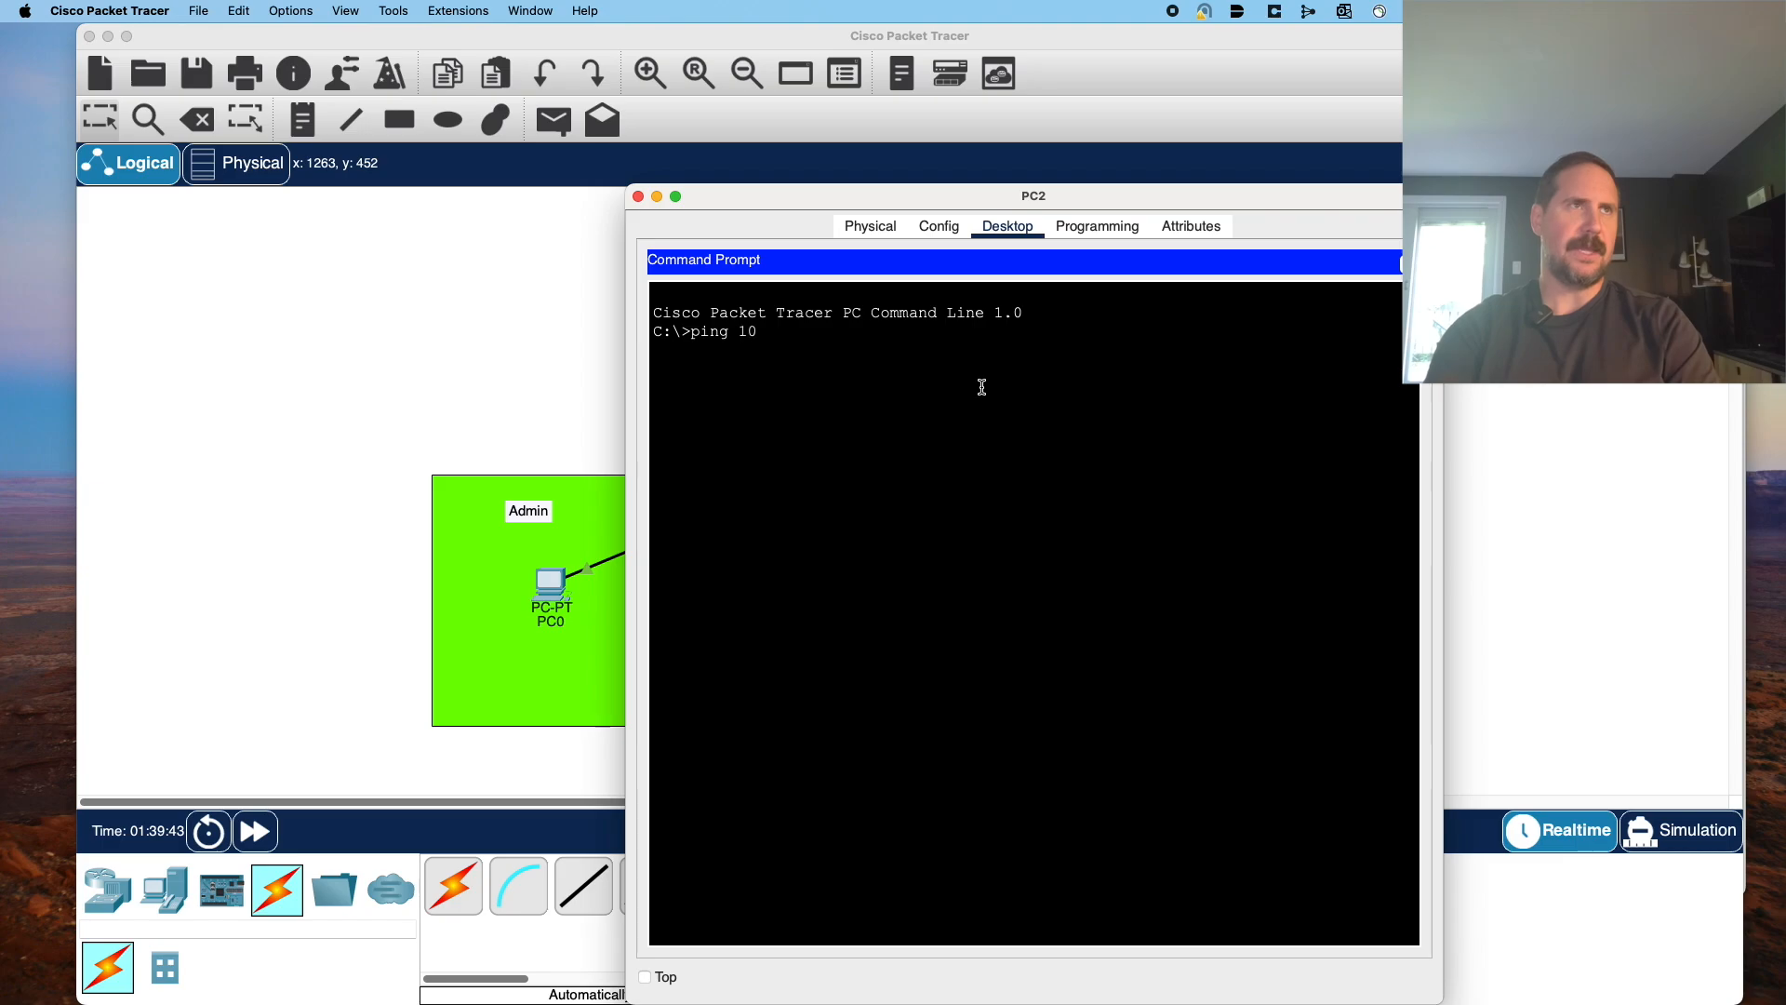
pyautogui.write('.10.10.10')
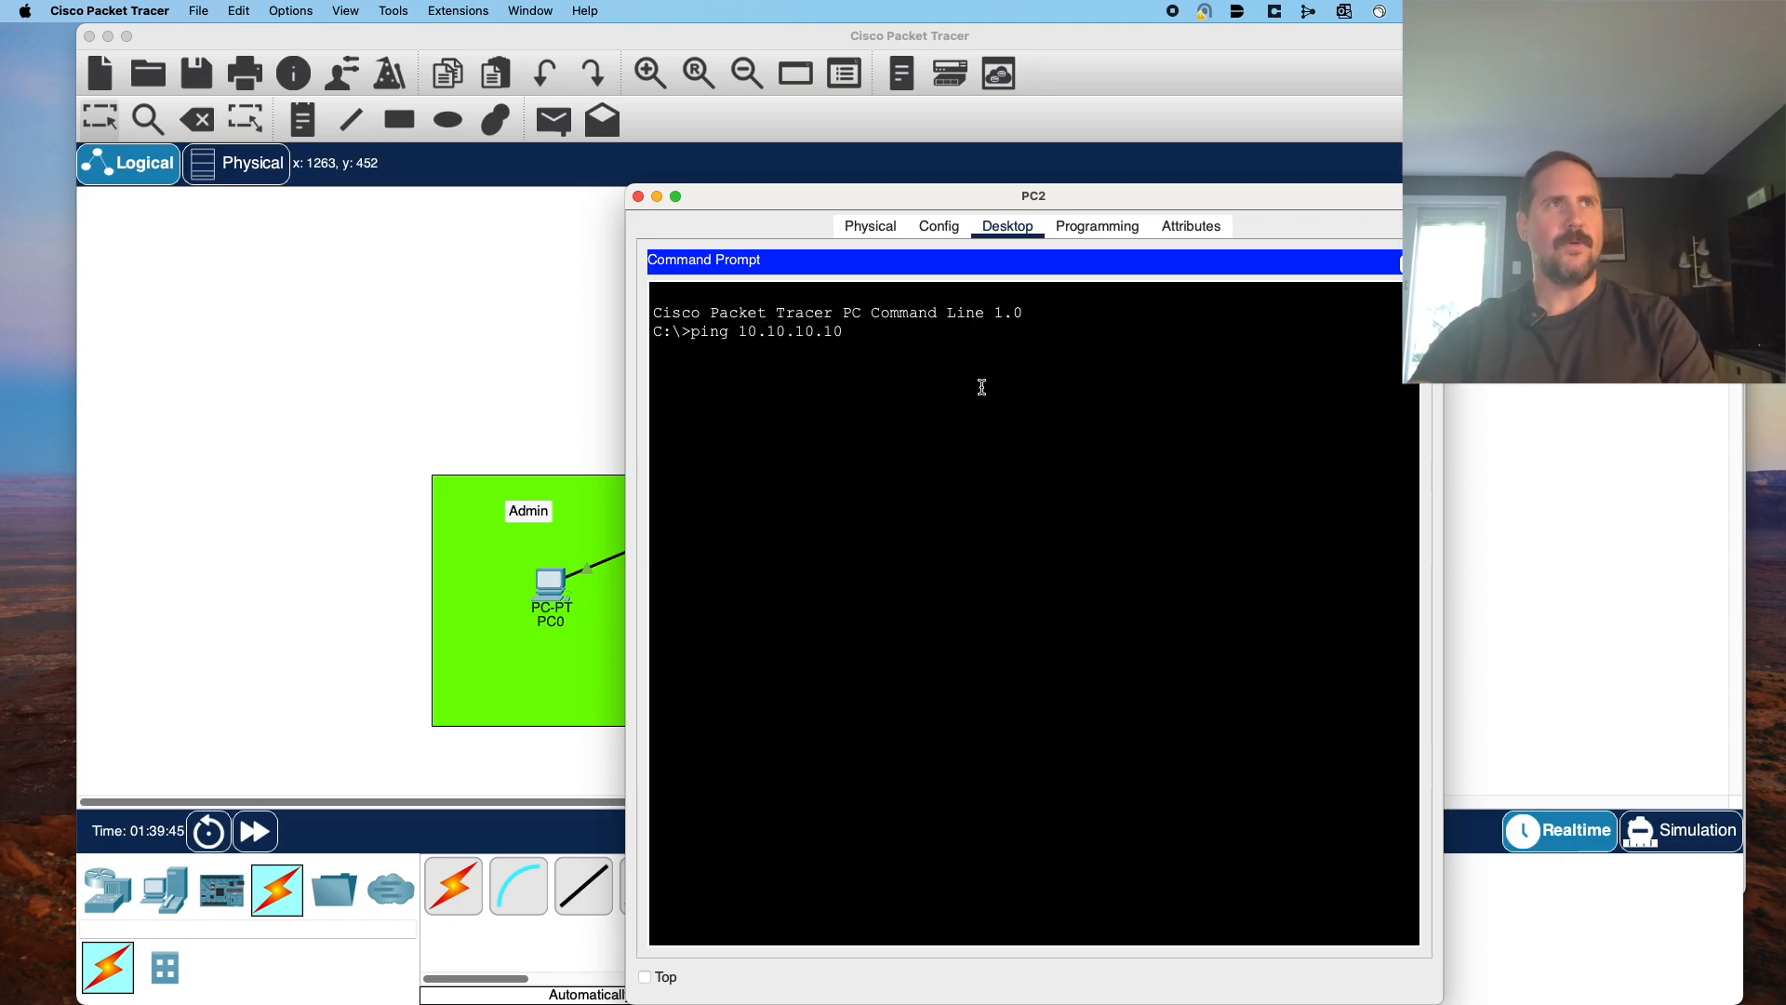
pyautogui.press('Return')
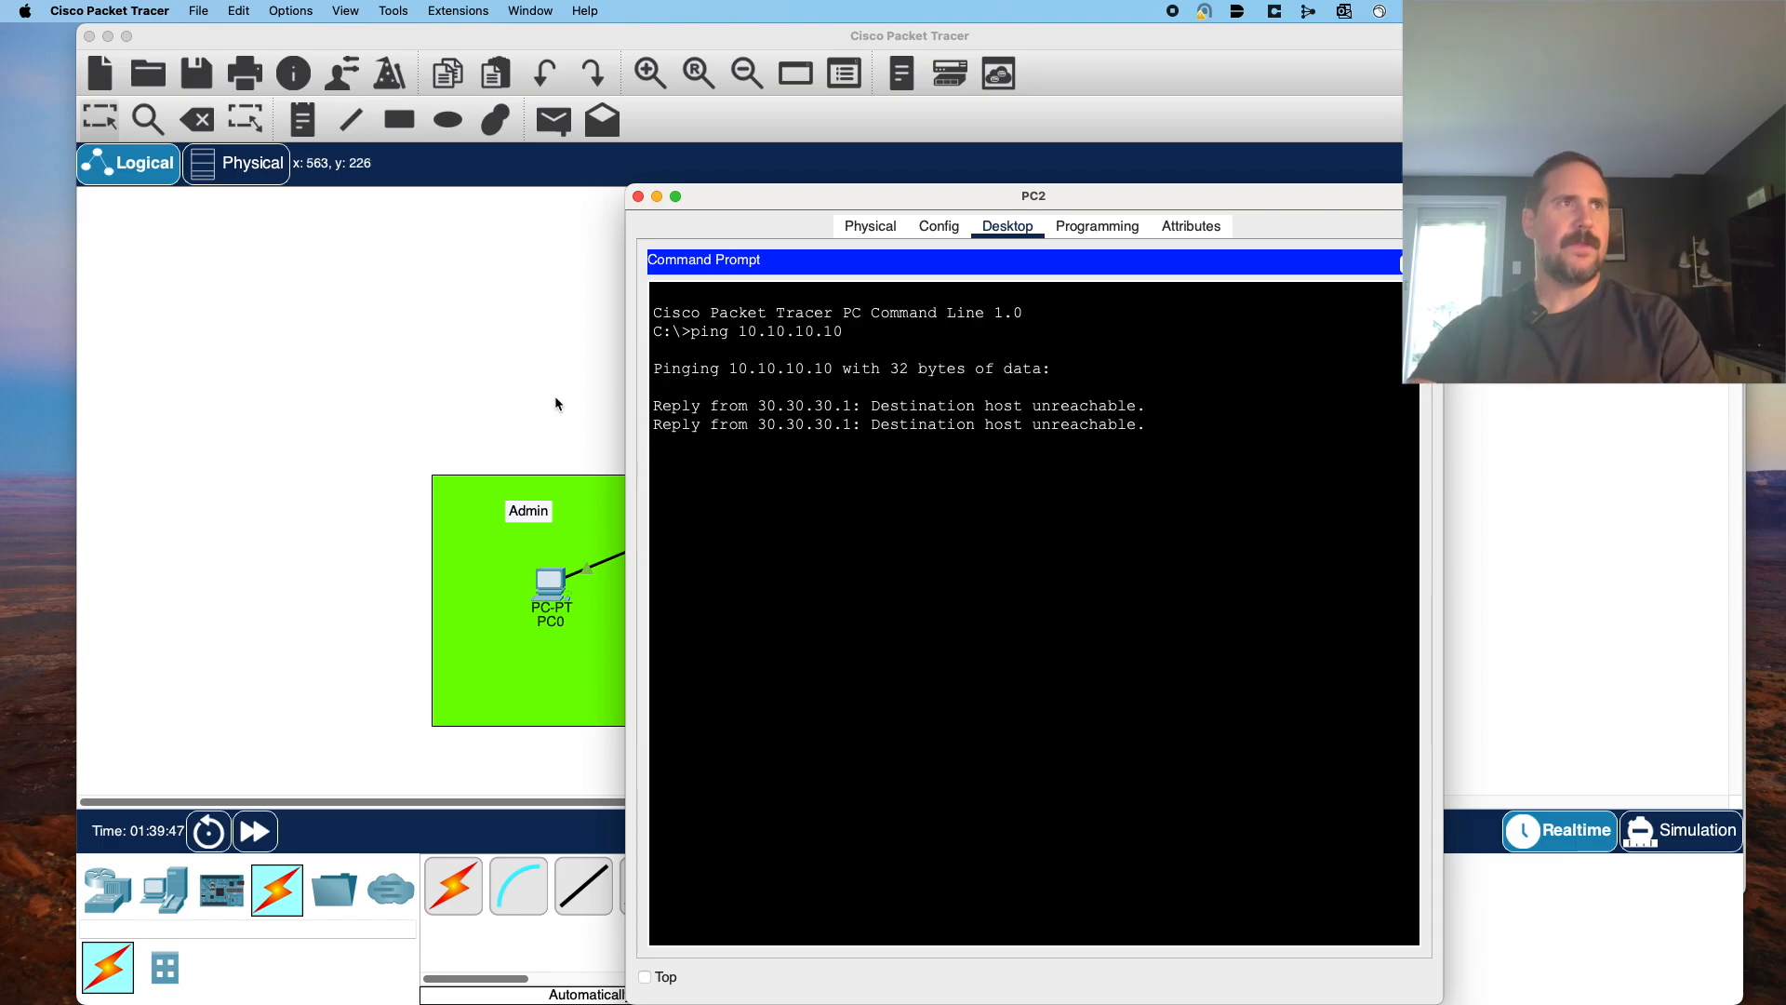
pyautogui.click(315, 433)
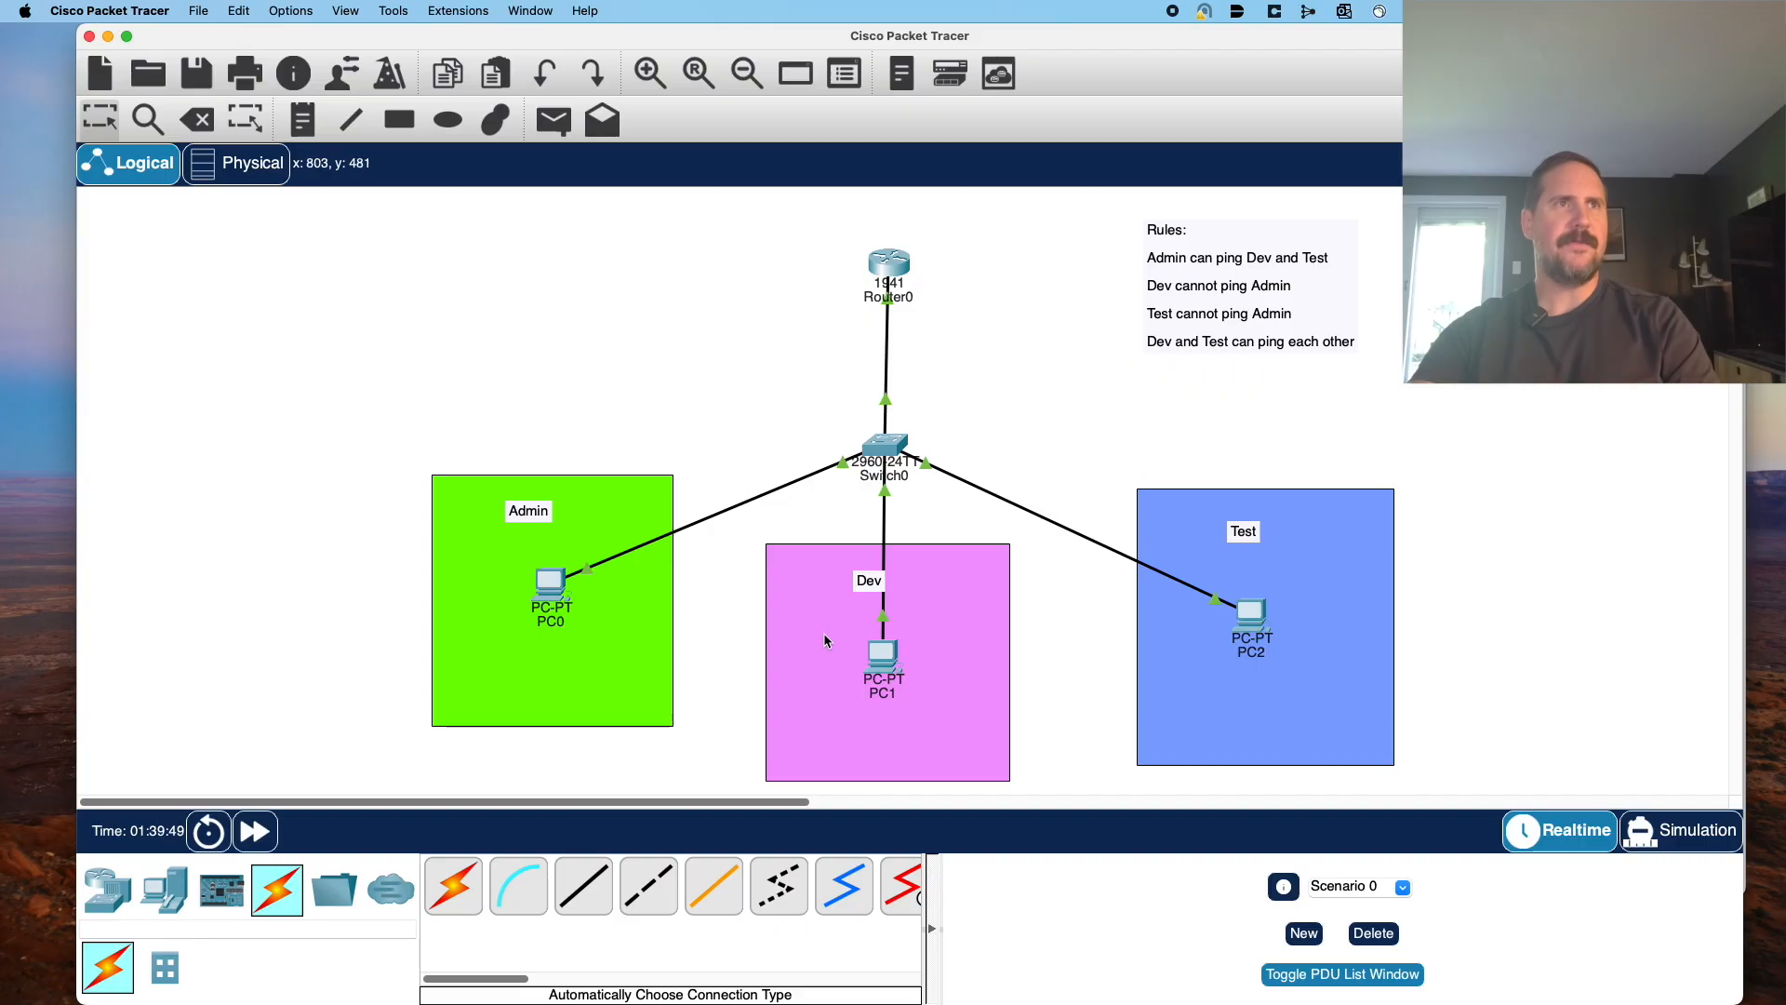
# Ping 30.30.30.30 from the command prompt of PC1 in the Dev network, and return to the topology.
pyautogui.click(880, 656)
pyautogui.press('Up')
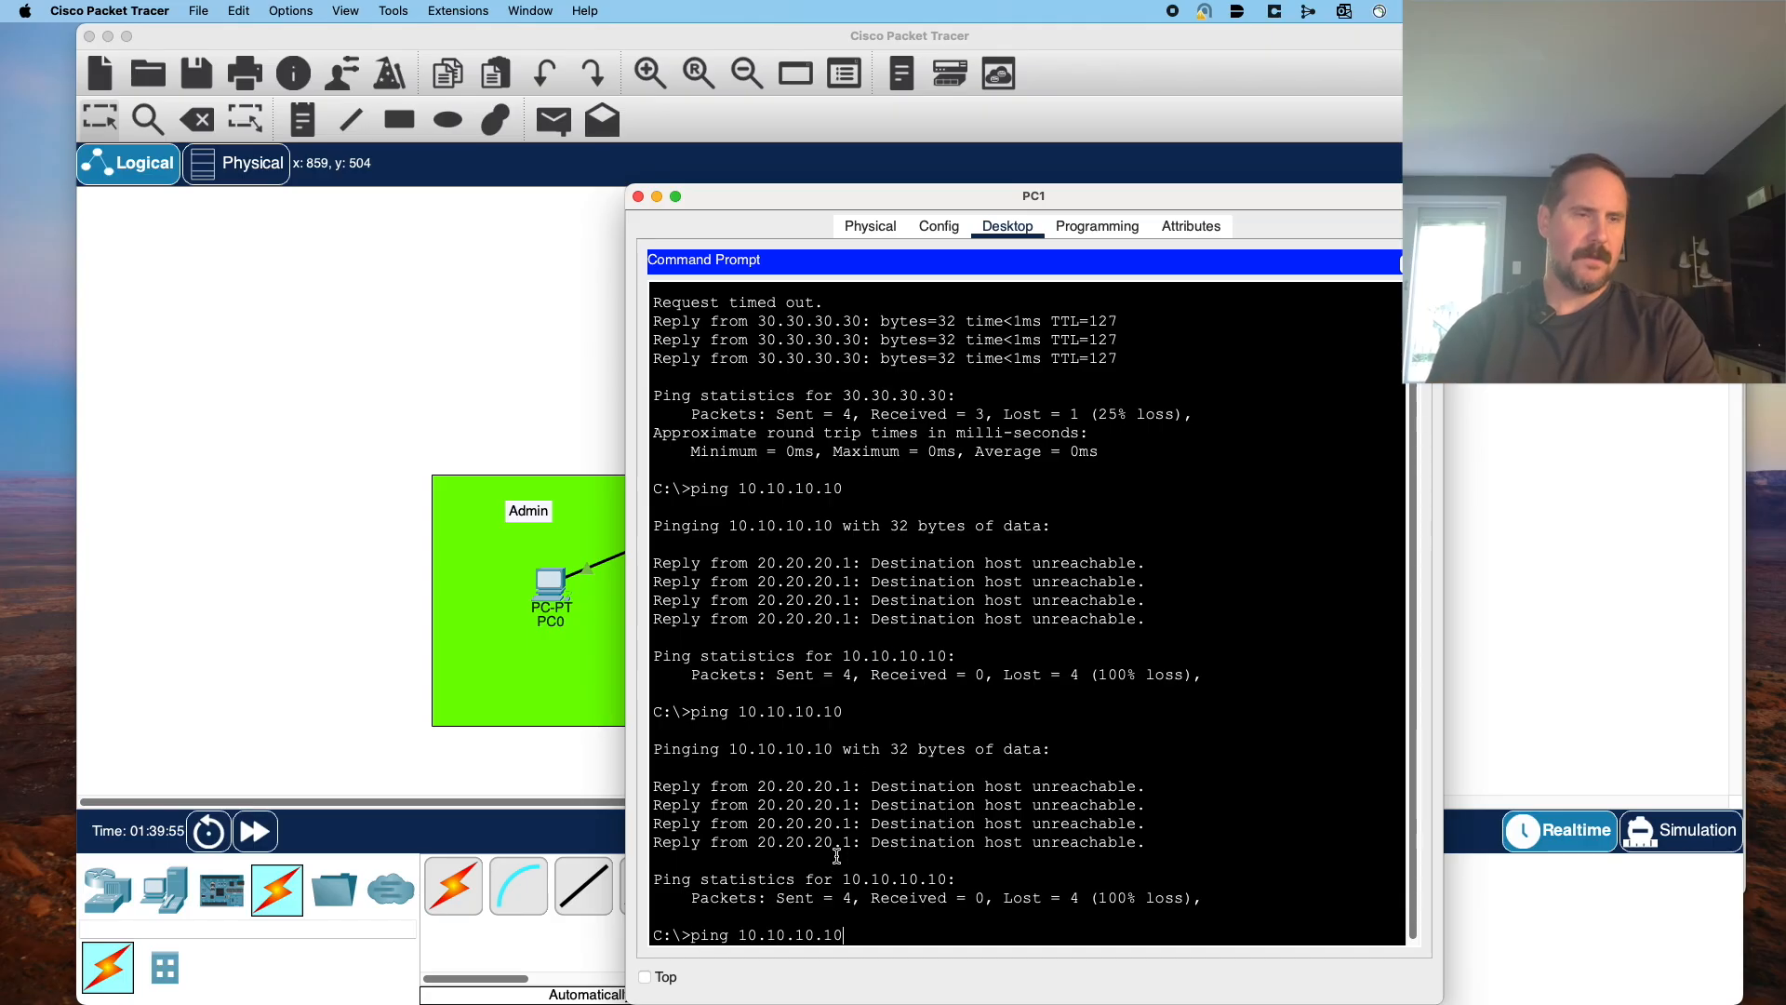
pyautogui.press('BackSpace')
pyautogui.press('BackSpace')
pyautogui.press('BackSpace')
pyautogui.press('BackSpace')
pyautogui.press('BackSpace')
pyautogui.press('BackSpace')
pyautogui.press('BackSpace')
pyautogui.press('BackSpace')
pyautogui.press('BackSpace')
pyautogui.write('30.30.30.30')
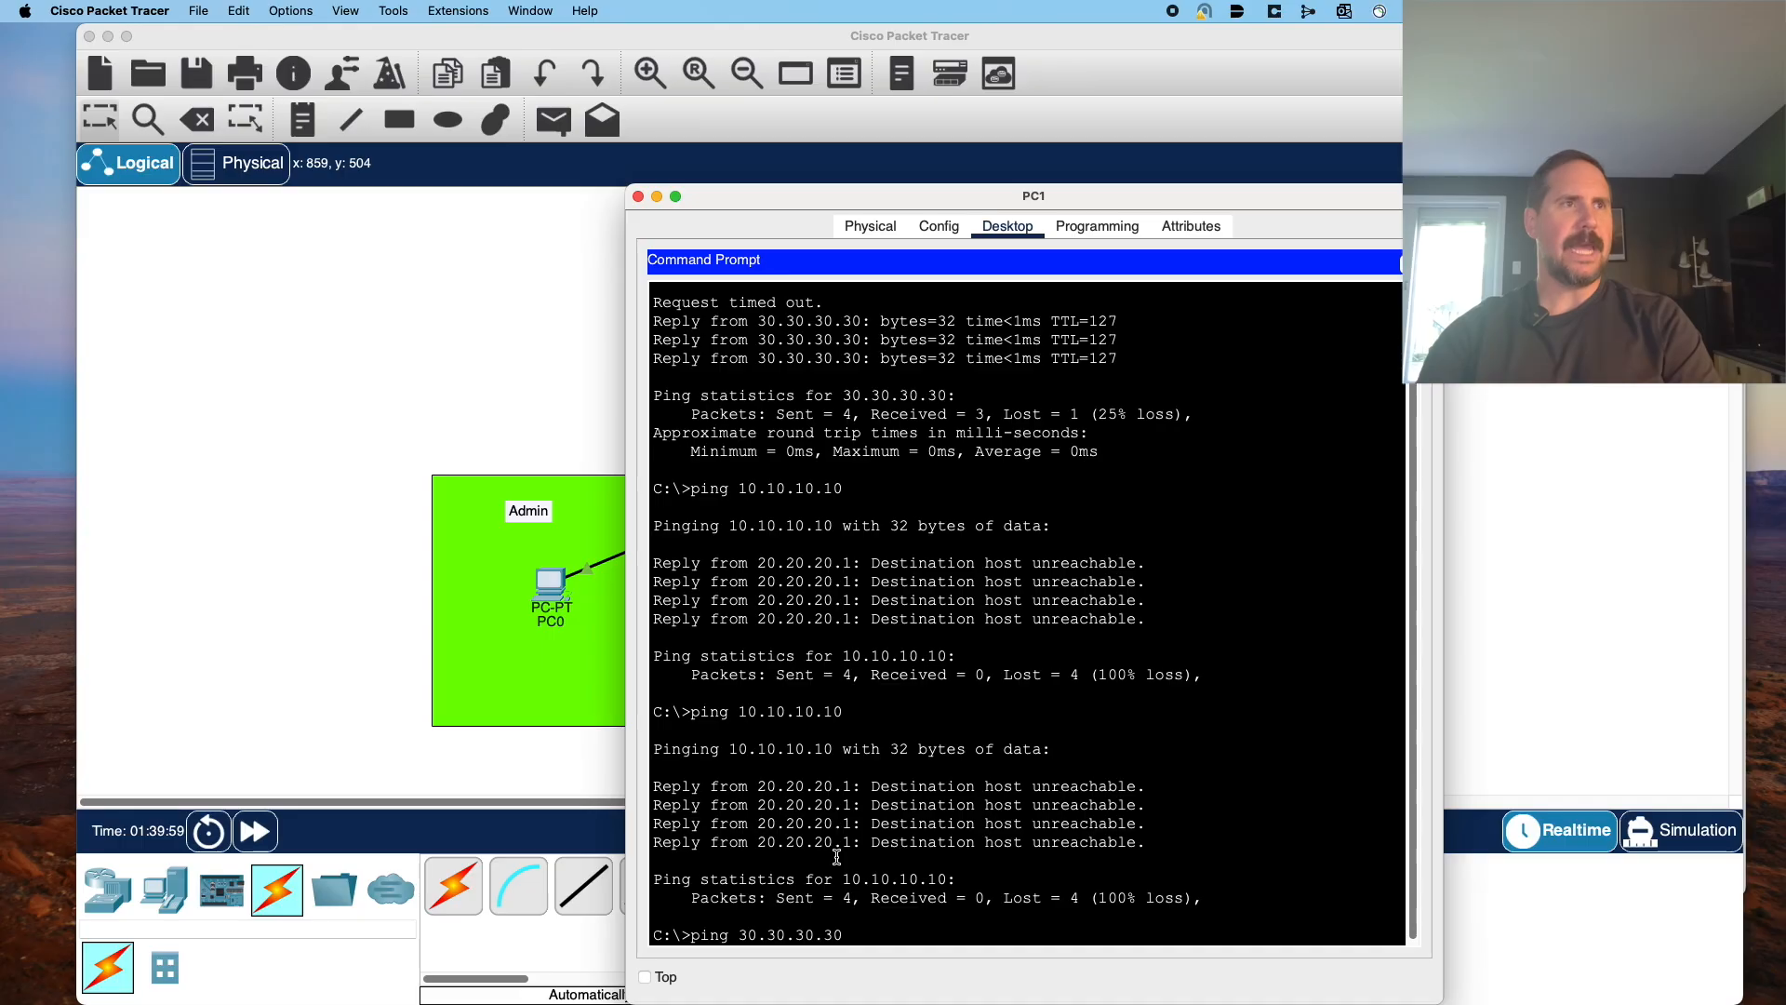
pyautogui.press('Return')
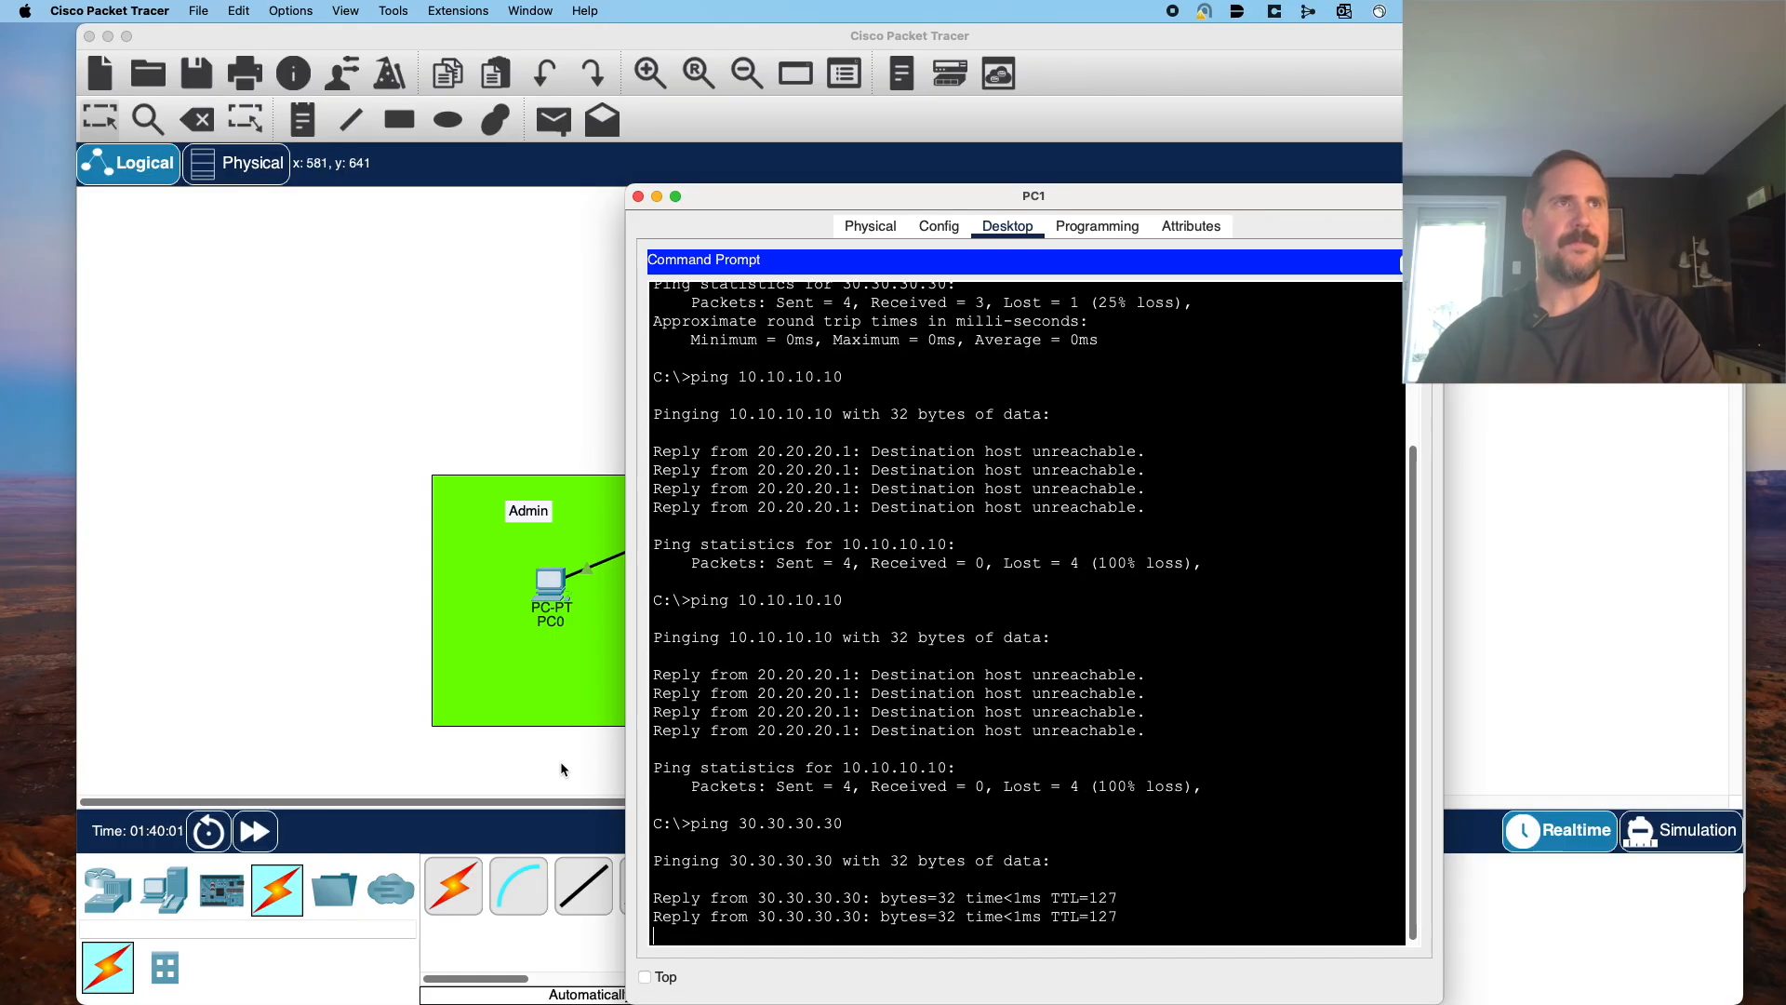
pyautogui.click(289, 647)
# Ping 20.20.20.20 from PC2's command prompt to test Test-to-Dev connectivity, and return to the topology.
pyautogui.click(1256, 618)
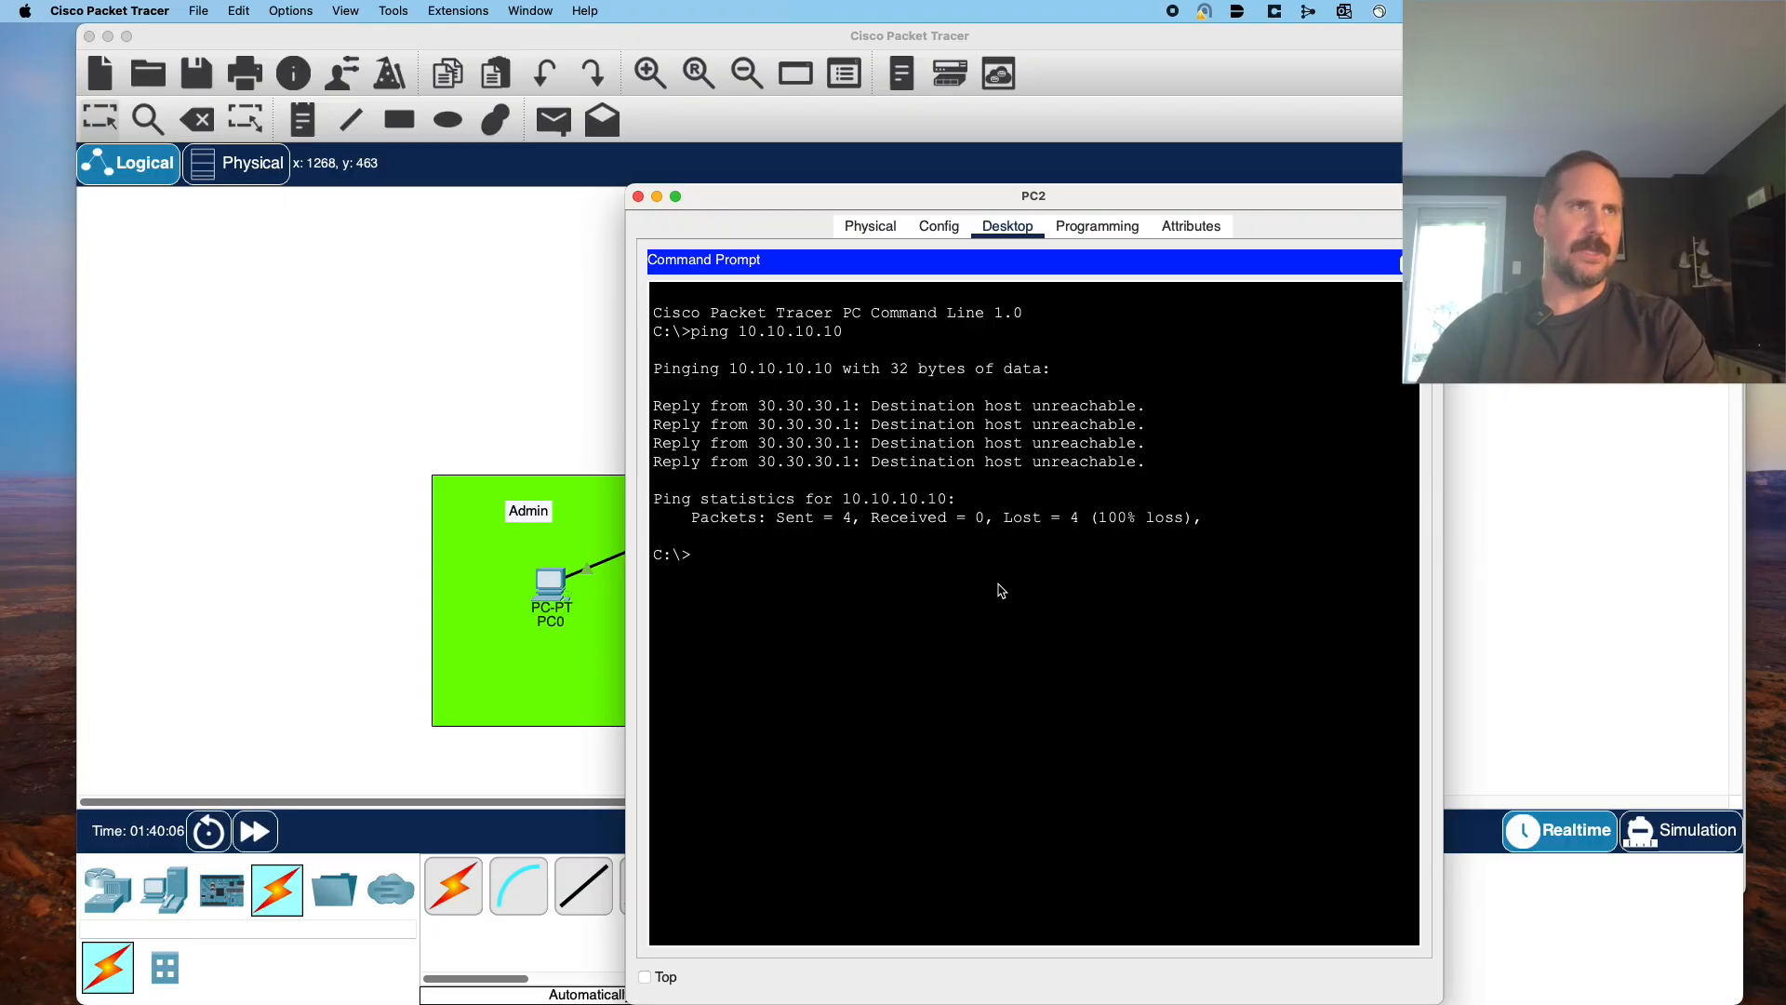
pyautogui.press('Up')
pyautogui.press('BackSpace')
pyautogui.press('BackSpace')
pyautogui.press('BackSpace')
pyautogui.press('BackSpace')
pyautogui.press('BackSpace')
pyautogui.press('BackSpace')
pyautogui.press('BackSpace')
pyautogui.press('BackSpace')
pyautogui.press('BackSpace')
pyautogui.write('20.20.20.20')
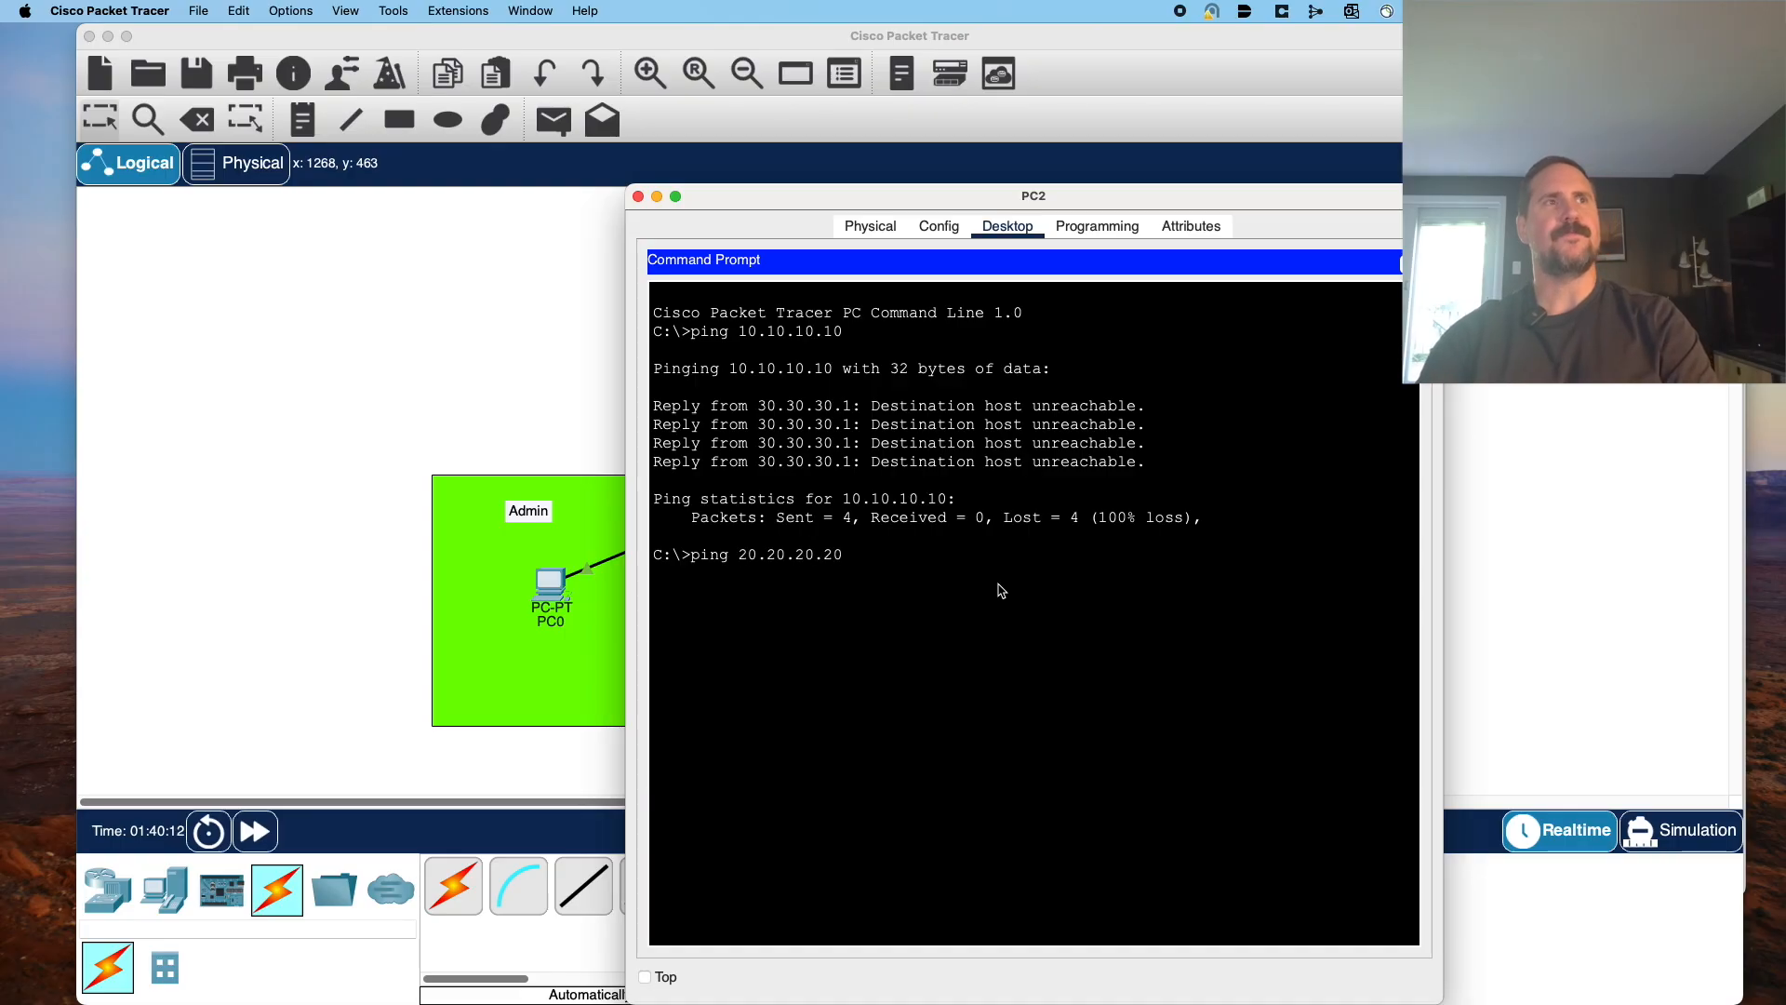
pyautogui.press('Return')
pyautogui.click(307, 521)
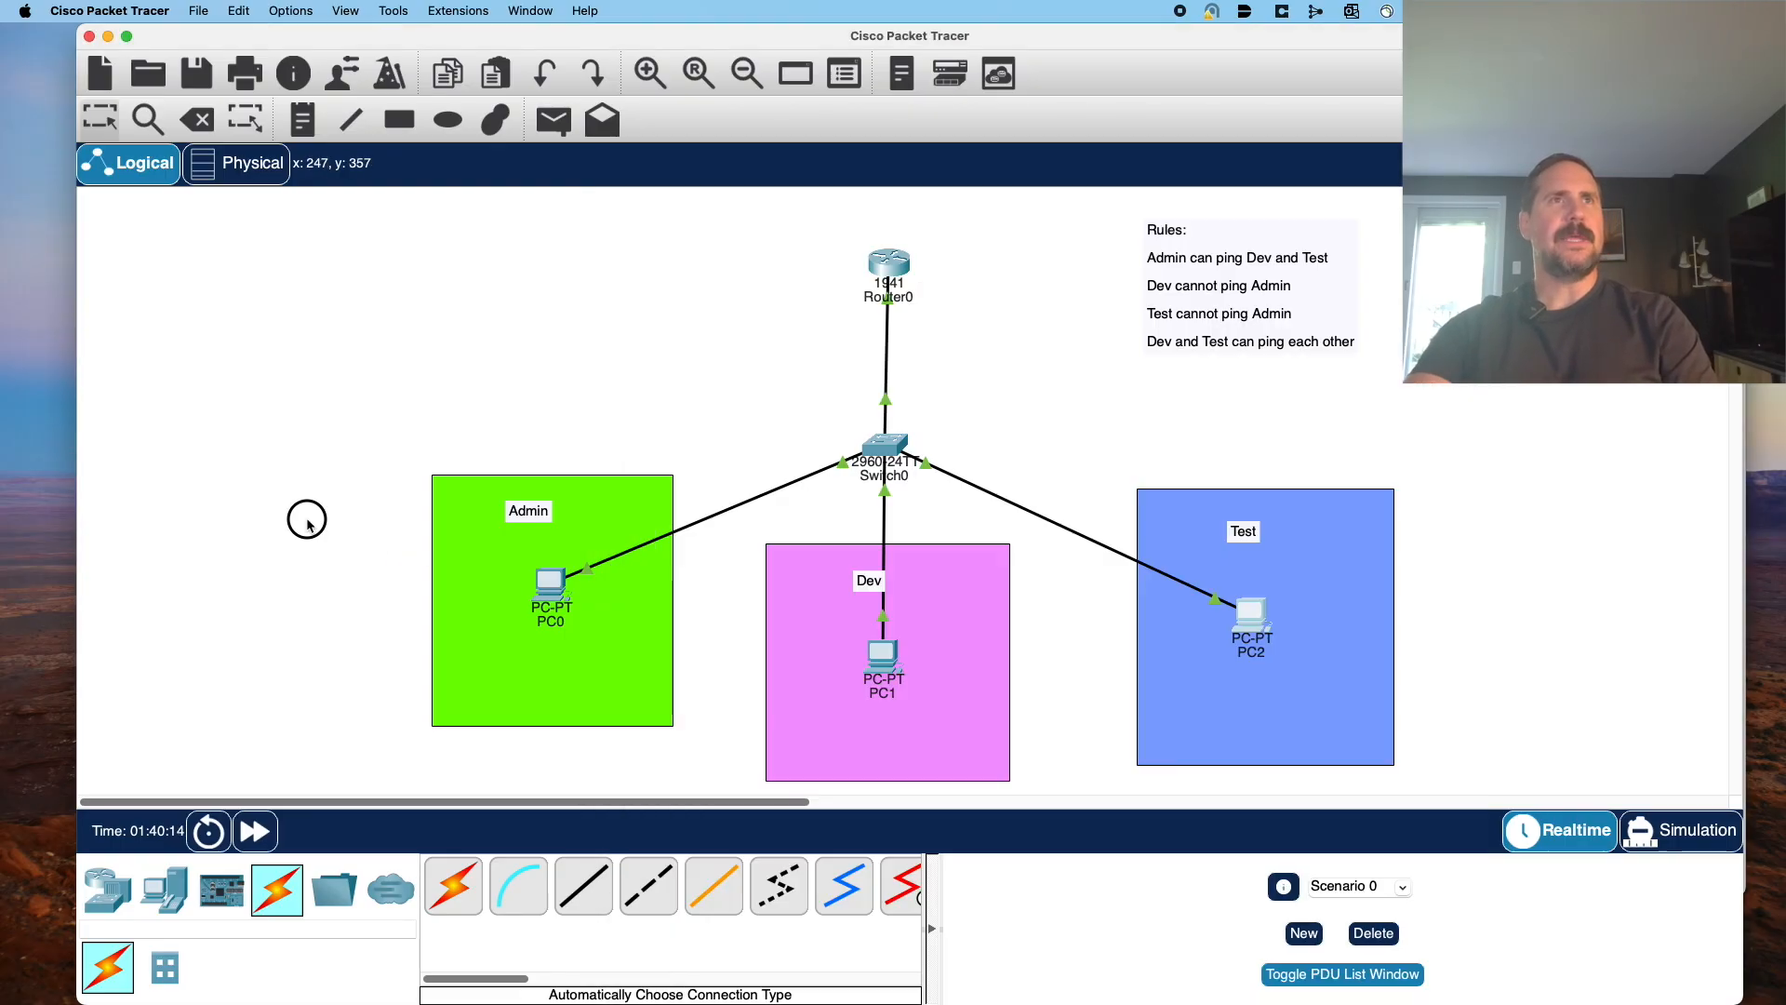